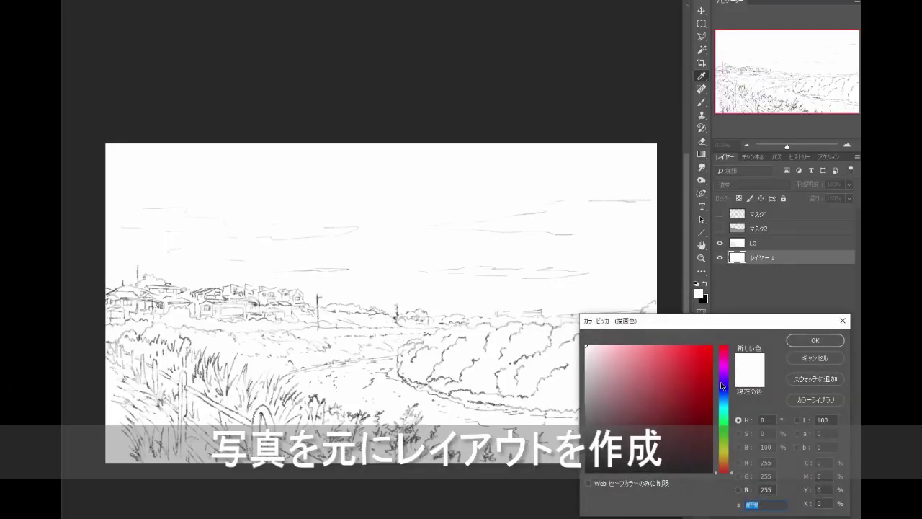
# Step: Fill the sky with a deep blue (2254a0) gradient down to the horizon
pyautogui.moveTo(722, 387); pyautogui.dragTo(725, 396)
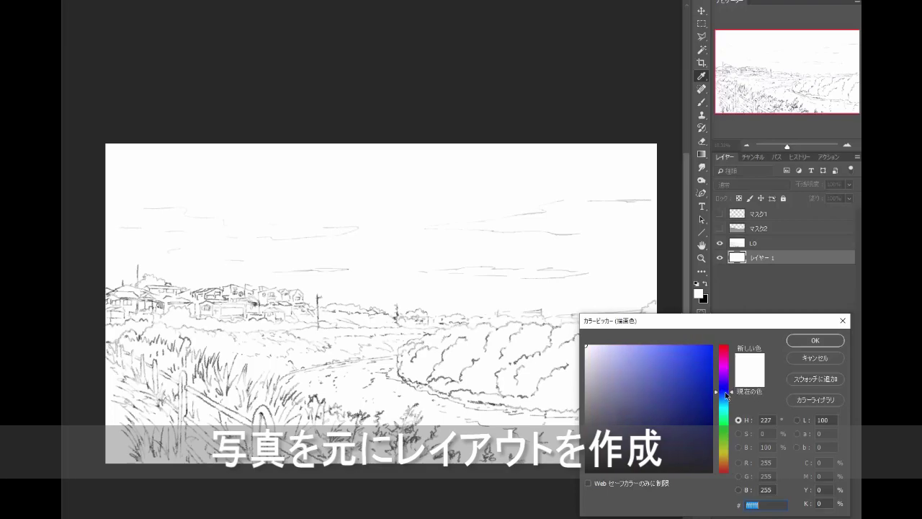
pyautogui.click(685, 390)
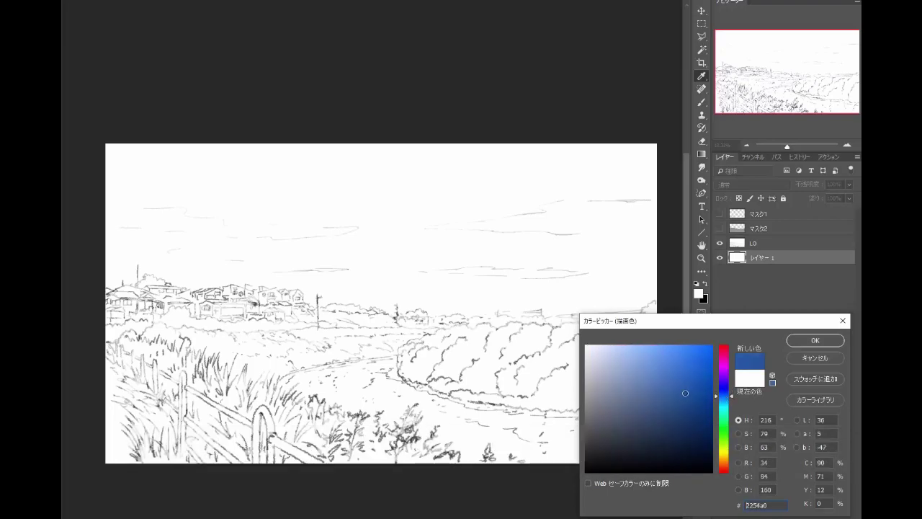
pyautogui.click(815, 340)
pyautogui.moveTo(437, 203); pyautogui.dragTo(439, 324)
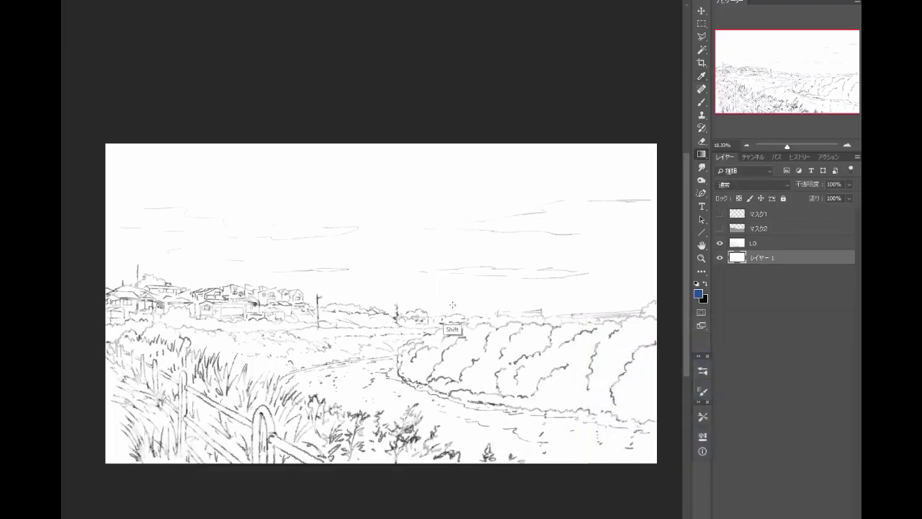
# Step: Brush a soft cyan glow across the whole horizon
pyautogui.click(698, 292)
pyautogui.moveTo(730, 400); pyautogui.dragTo(730, 409)
pyautogui.click(815, 340)
pyautogui.press('b')
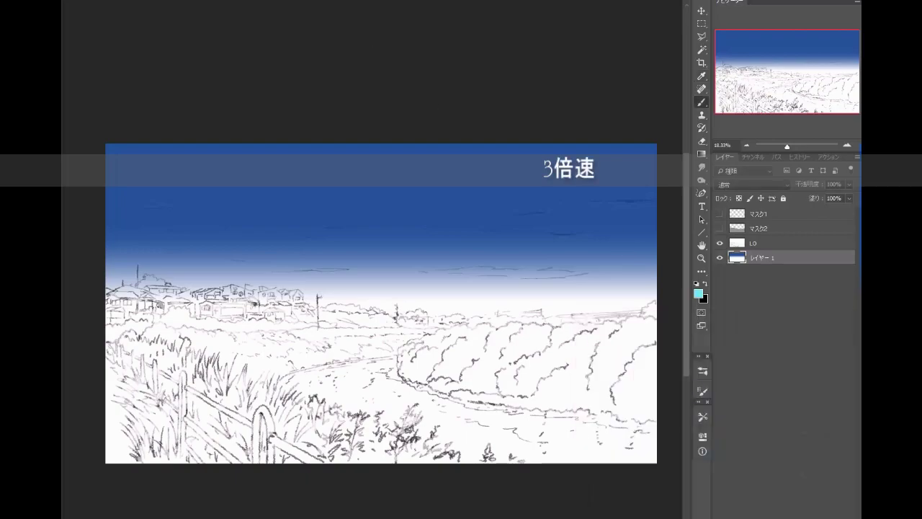
pyautogui.moveTo(648, 253)
pyautogui.mouseDown()
pyautogui.moveTo(112, 252)
pyautogui.moveTo(652, 231)
pyautogui.mouseUp()
pyautogui.moveTo(497, 314)
pyautogui.mouseDown()
pyautogui.moveTo(203, 311)
pyautogui.moveTo(641, 316)
pyautogui.mouseUp()
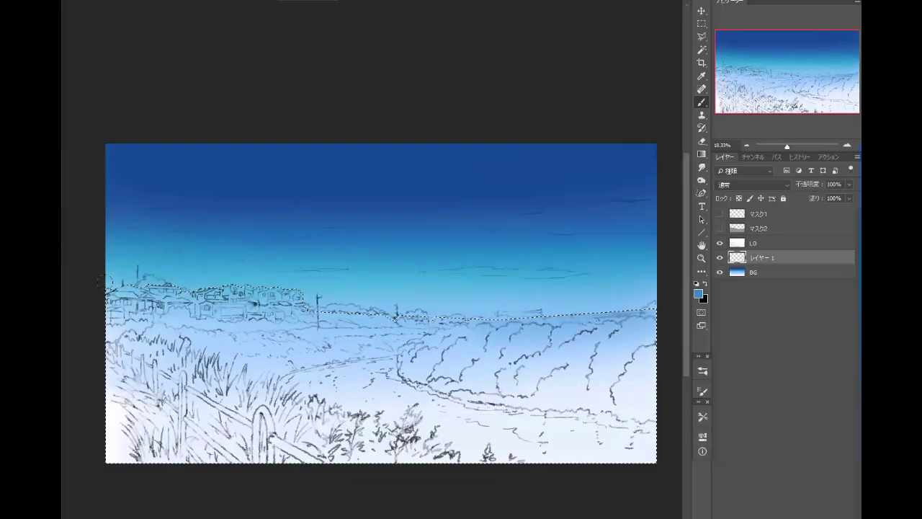
# Step: Paint the selected ground solid blue and darken the area around the houses
pyautogui.moveTo(108, 331)
pyautogui.mouseDown()
pyautogui.moveTo(274, 331)
pyautogui.moveTo(652, 389)
pyautogui.moveTo(115, 446)
pyautogui.mouseUp()
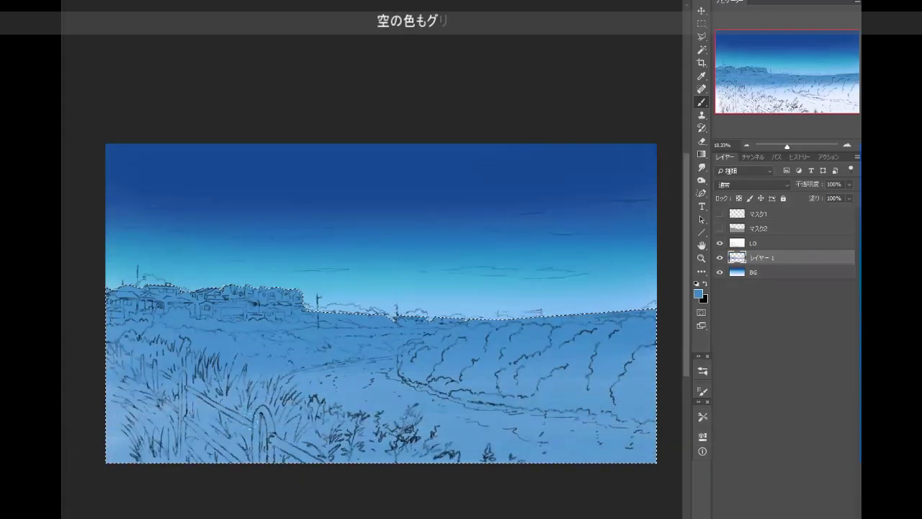
pyautogui.click(698, 293)
pyautogui.click(815, 336)
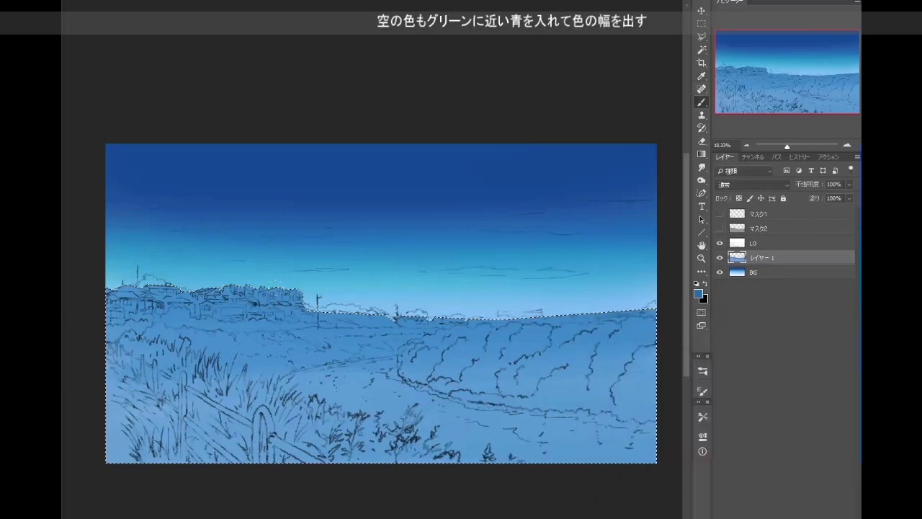
pyautogui.moveTo(148, 292); pyautogui.dragTo(555, 323)
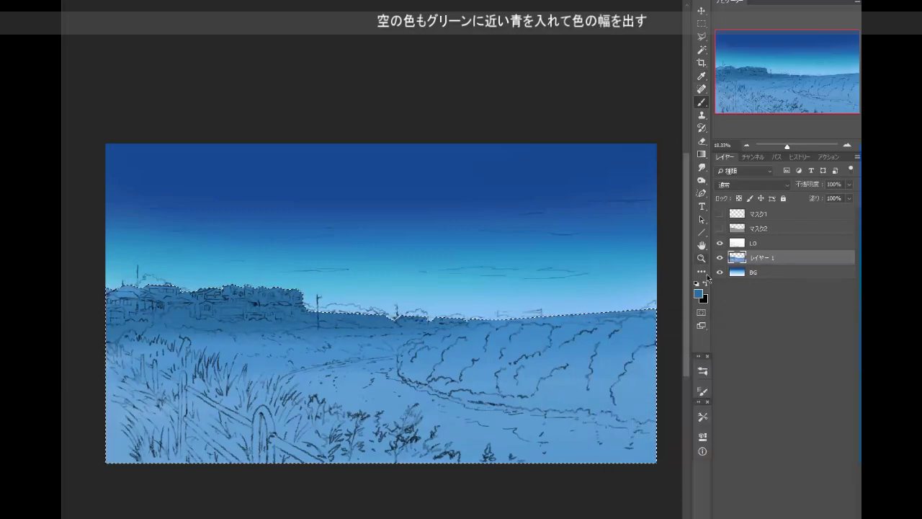
# Step: Paint teal-green grass across the left bank
pyautogui.click(697, 293)
pyautogui.moveTo(720, 393); pyautogui.dragTo(721, 412)
pyautogui.click(815, 335)
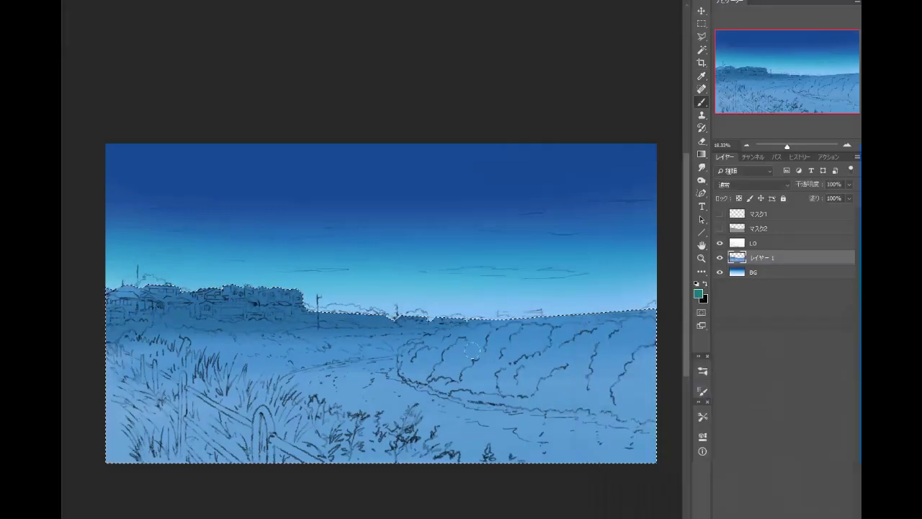
pyautogui.moveTo(400, 351)
pyautogui.mouseDown()
pyautogui.moveTo(335, 344)
pyautogui.moveTo(360, 335)
pyautogui.moveTo(278, 335)
pyautogui.moveTo(182, 353)
pyautogui.moveTo(331, 360)
pyautogui.moveTo(442, 337)
pyautogui.mouseUp()
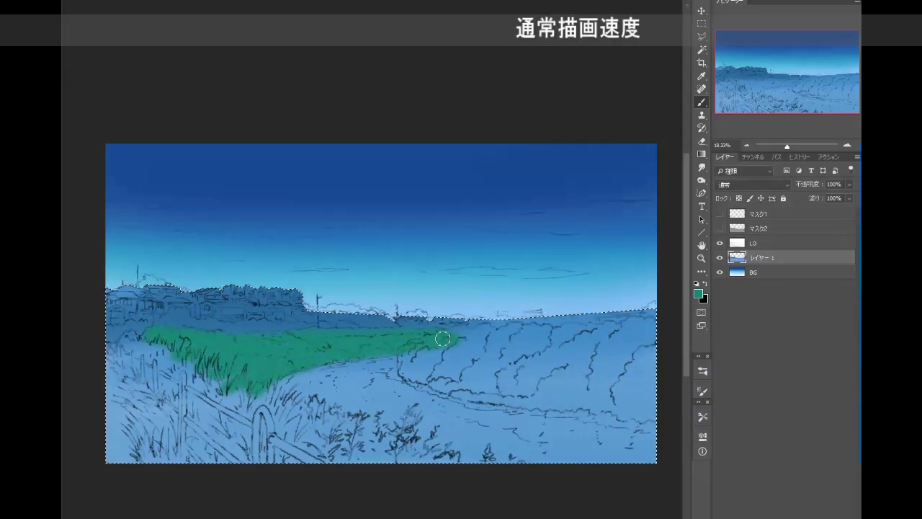
# Step: Extend teal-green over the lower-left grass, shade it dark teal, highlight the bushes, then deselect
pyautogui.moveTo(151, 337)
pyautogui.mouseDown()
pyautogui.moveTo(246, 381)
pyautogui.moveTo(85, 378)
pyautogui.moveTo(267, 440)
pyautogui.mouseUp()
pyautogui.click(697, 293)
pyautogui.moveTo(722, 422); pyautogui.dragTo(723, 411)
pyautogui.click(817, 338)
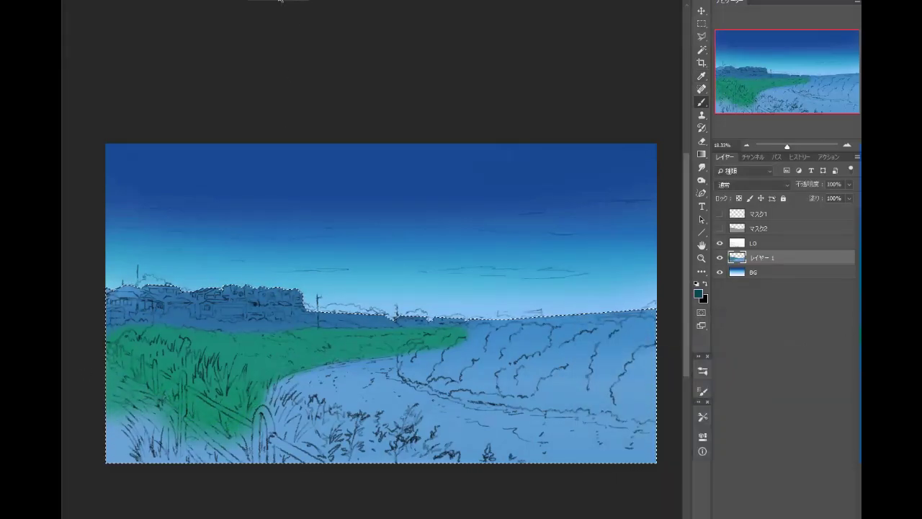
pyautogui.moveTo(305, 355)
pyautogui.mouseDown()
pyautogui.moveTo(281, 365)
pyautogui.moveTo(360, 350)
pyautogui.moveTo(341, 333)
pyautogui.moveTo(248, 393)
pyautogui.moveTo(123, 339)
pyautogui.moveTo(166, 403)
pyautogui.moveTo(267, 447)
pyautogui.moveTo(231, 358)
pyautogui.moveTo(281, 439)
pyautogui.moveTo(425, 432)
pyautogui.moveTo(144, 432)
pyautogui.moveTo(360, 447)
pyautogui.mouseUp()
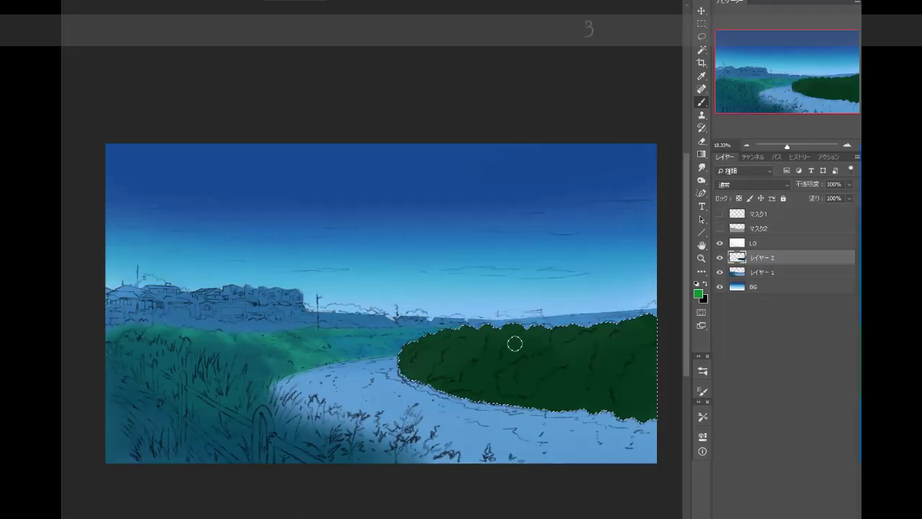
pyautogui.moveTo(514, 343)
pyautogui.mouseDown()
pyautogui.moveTo(562, 331)
pyautogui.moveTo(515, 364)
pyautogui.moveTo(468, 360)
pyautogui.moveTo(447, 337)
pyautogui.moveTo(418, 382)
pyautogui.moveTo(582, 373)
pyautogui.moveTo(598, 363)
pyautogui.moveTo(425, 381)
pyautogui.moveTo(612, 403)
pyautogui.moveTo(407, 346)
pyautogui.moveTo(626, 320)
pyautogui.mouseUp()
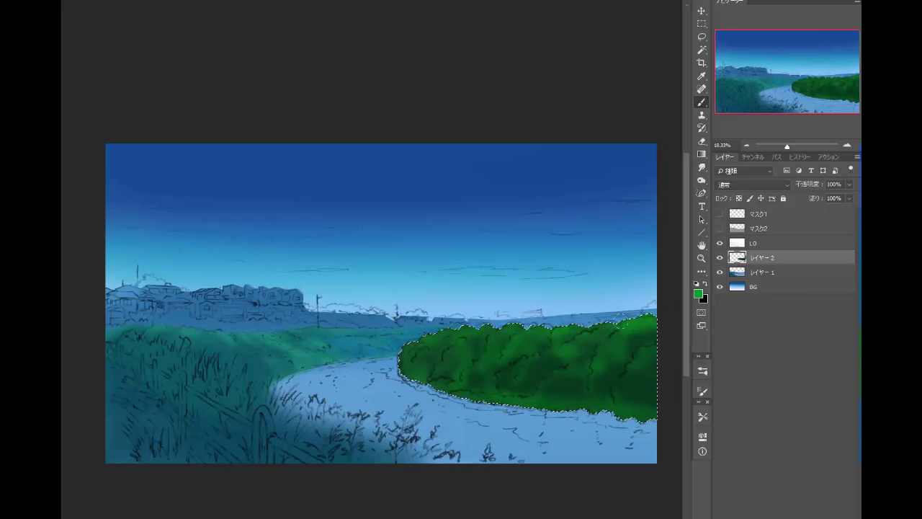
pyautogui.hotkey('ctrl', 'd')
# Step: On Layer 1, sample a dark teal and paint it over the lower-left grass
pyautogui.click(761, 272)
pyautogui.moveTo(309, 447); pyautogui.dragTo(374, 440)
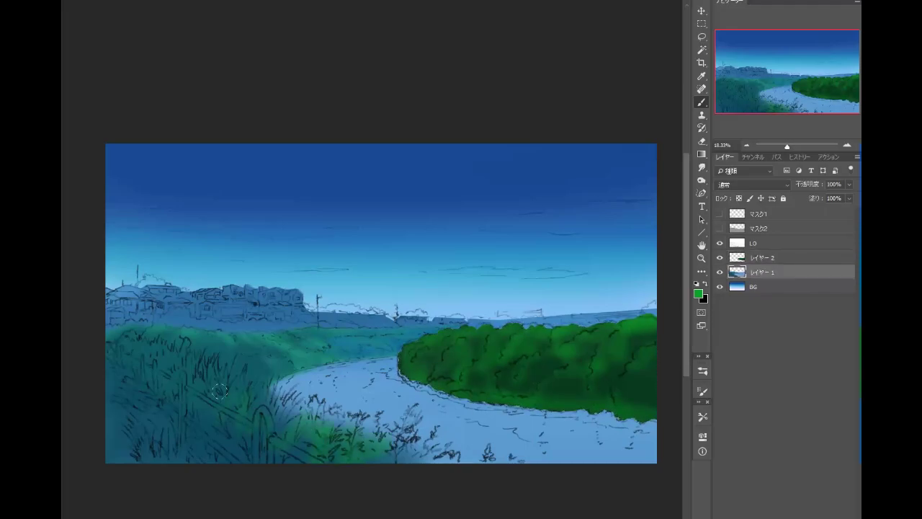
pyautogui.press('i')
pyautogui.click(206, 417)
pyautogui.click(697, 294)
pyautogui.press('Return')
pyautogui.press('b')
pyautogui.moveTo(309, 432)
pyautogui.mouseDown()
pyautogui.moveTo(315, 468)
pyautogui.moveTo(166, 388)
pyautogui.moveTo(198, 362)
pyautogui.moveTo(210, 409)
pyautogui.moveTo(177, 360)
pyautogui.moveTo(274, 391)
pyautogui.moveTo(298, 432)
pyautogui.moveTo(234, 455)
pyautogui.mouseUp()
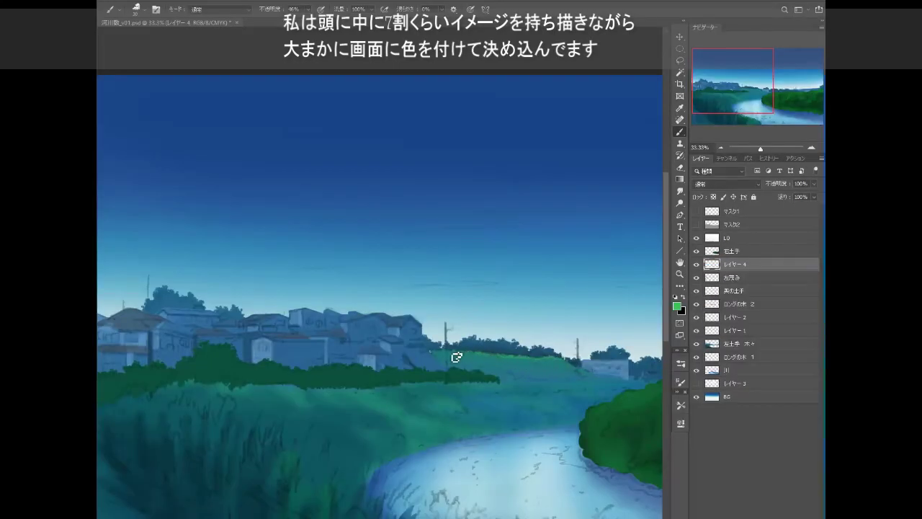
# Step: Paint soft bright green highlights along the hill crest at 29% brush opacity
pyautogui.moveTo(437, 355); pyautogui.dragTo(568, 366)
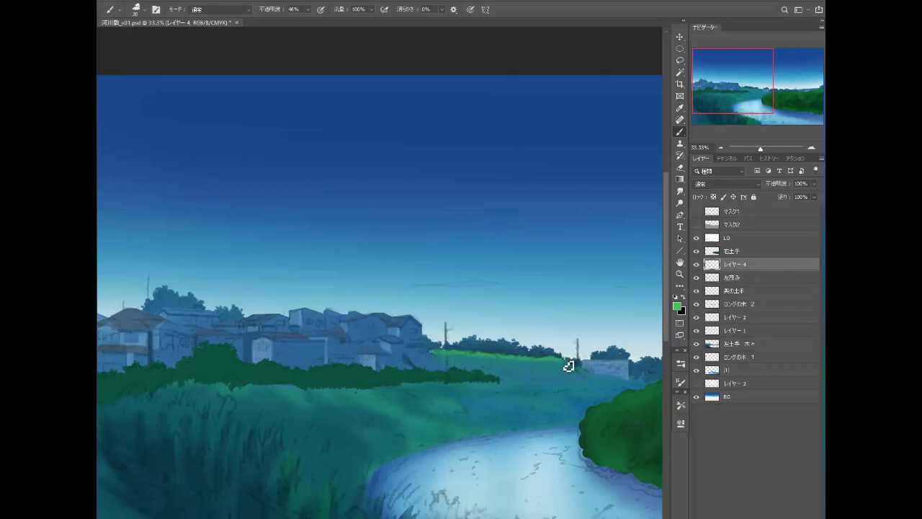
pyautogui.click(308, 9)
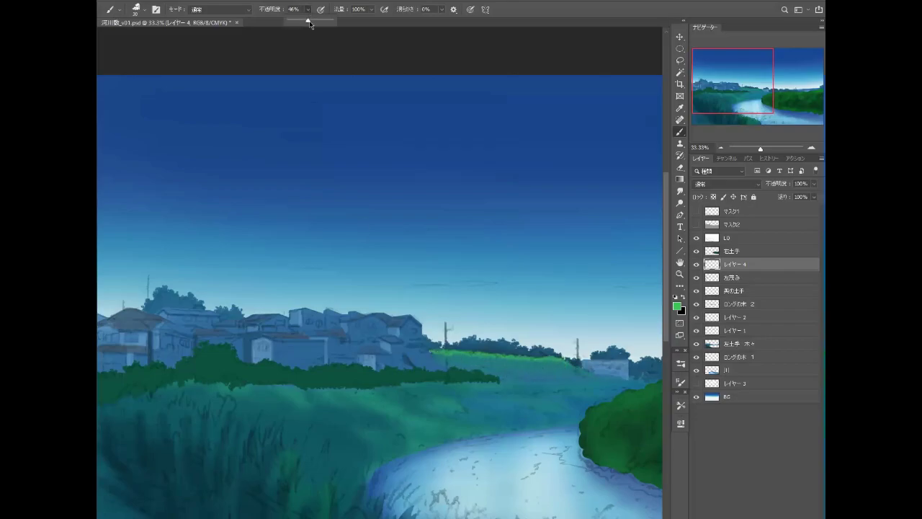
pyautogui.moveTo(456, 364); pyautogui.dragTo(462, 364)
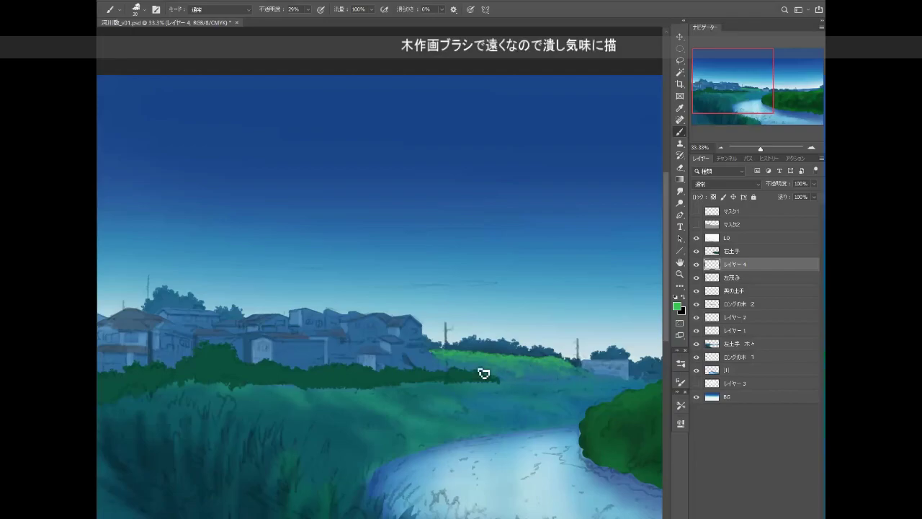
pyautogui.hscroll(3, 437, 358)
pyautogui.scroll(-1, 437, 358)
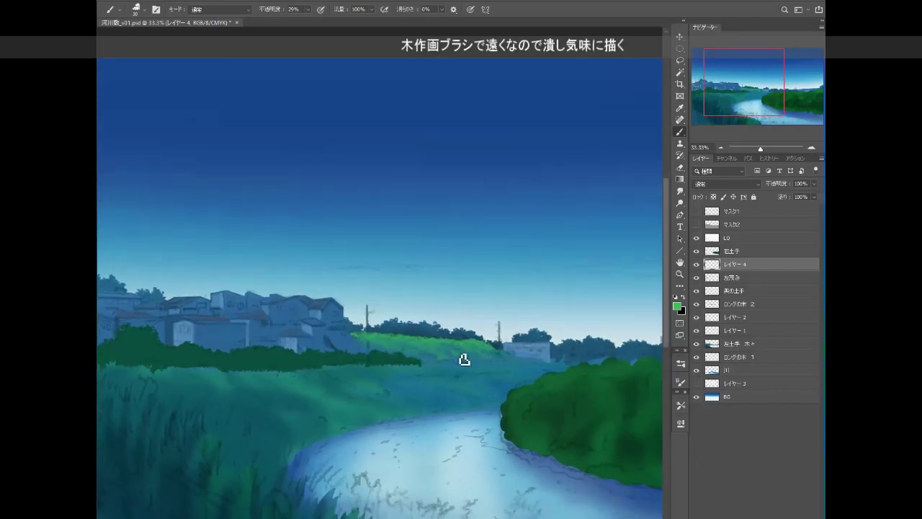
pyautogui.scroll(1, 372, 350)
pyautogui.hscroll(-1, 461, 360)
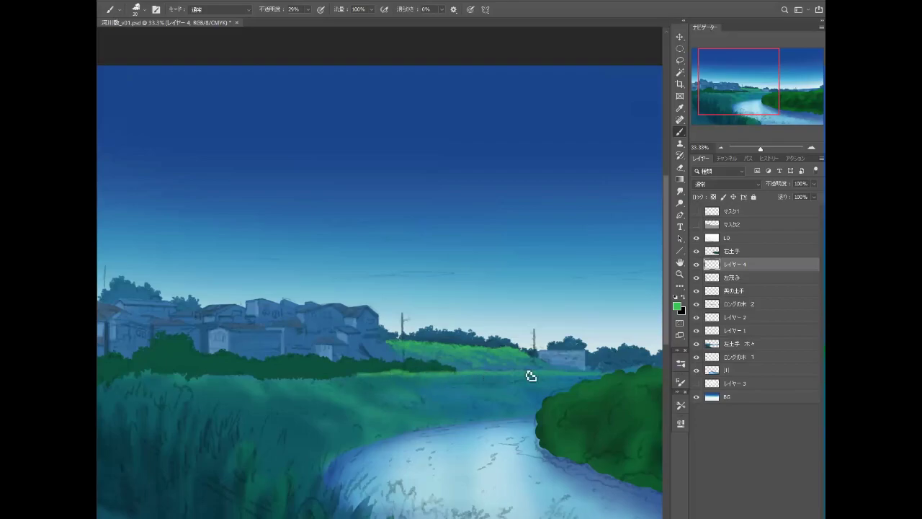
pyautogui.hscroll(3, 531, 375)
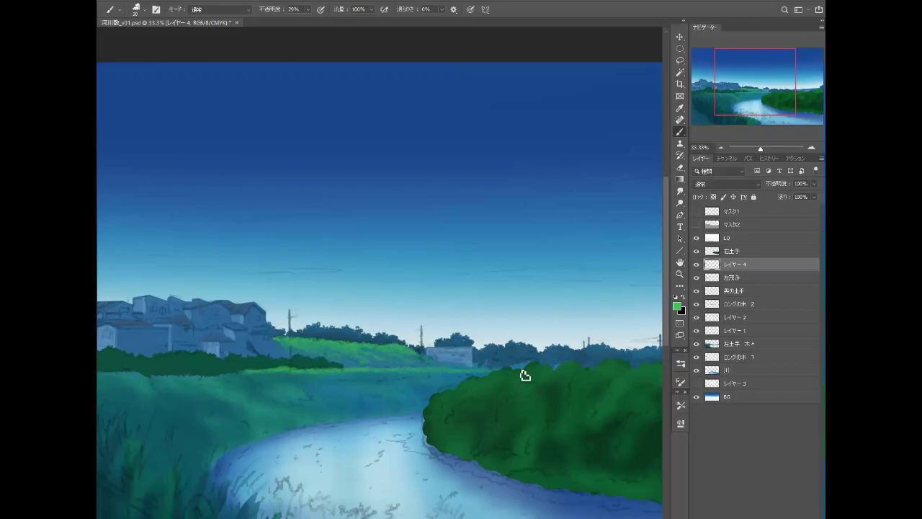
pyautogui.hscroll(-3, 504, 369)
pyautogui.moveTo(484, 370); pyautogui.dragTo(562, 370)
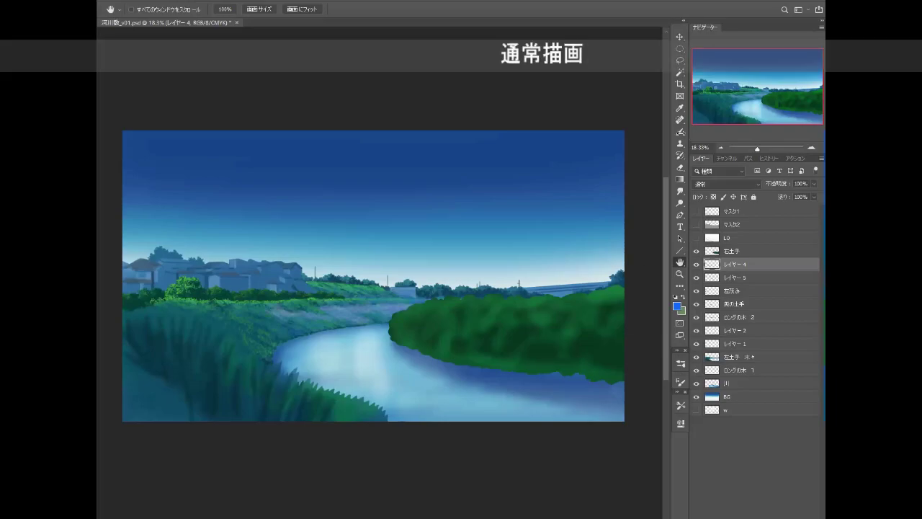
# Step: Check Layer 4, make ロングの木 2 active and zoom in on the right-hand bushes
pyautogui.click(680, 132)
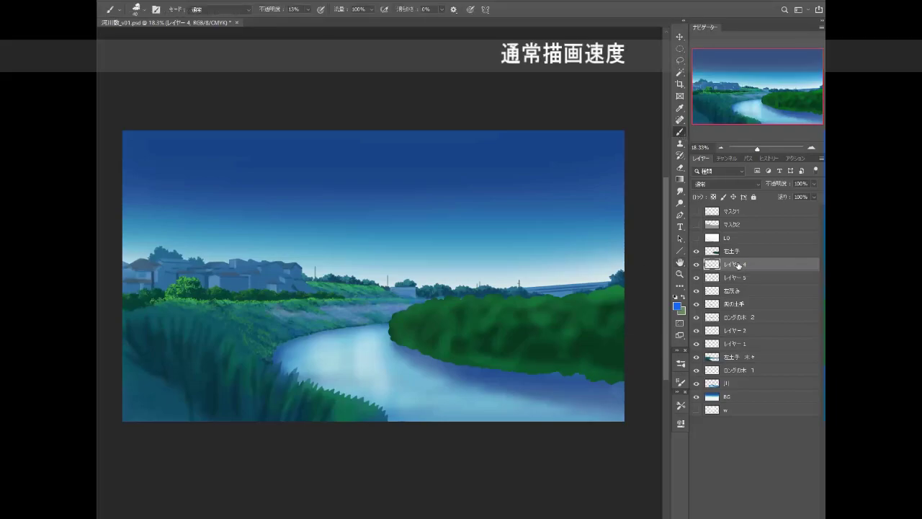
pyautogui.click(696, 264)
pyautogui.click(695, 264)
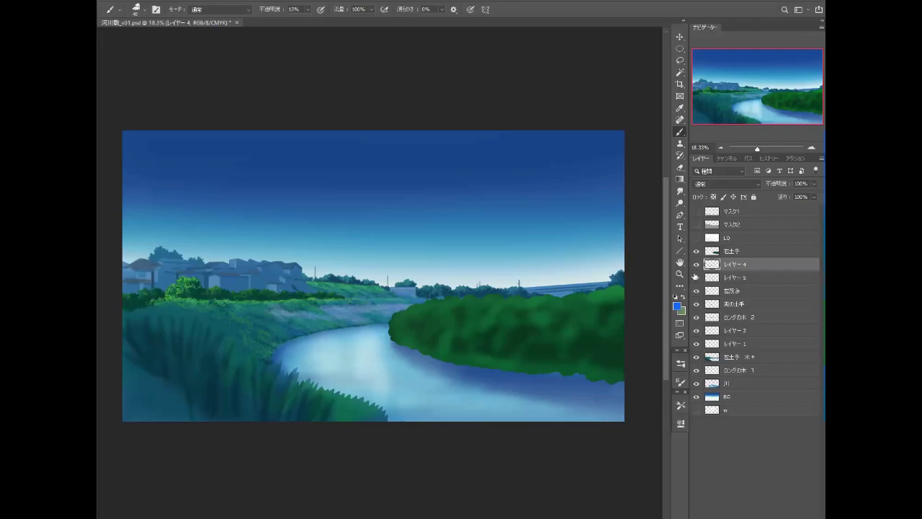
pyautogui.click(696, 277)
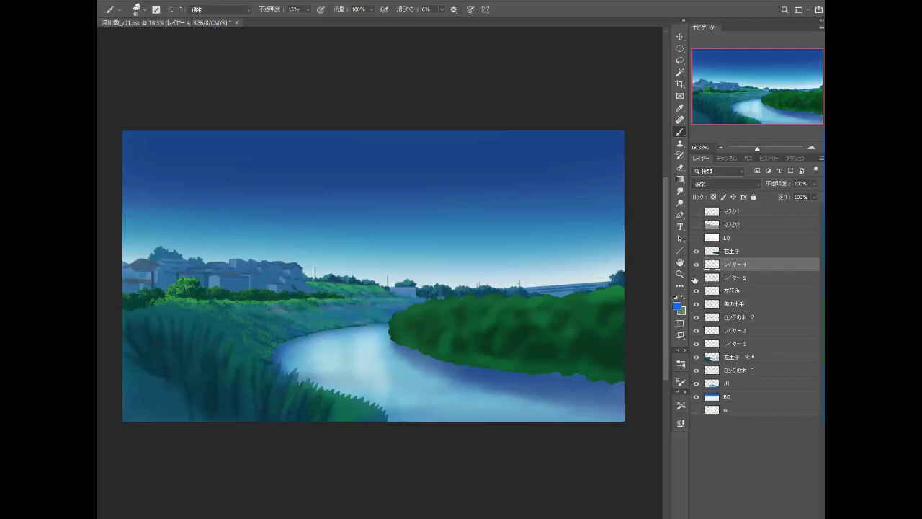
pyautogui.click(811, 149)
pyautogui.moveTo(634, 361); pyautogui.dragTo(398, 390)
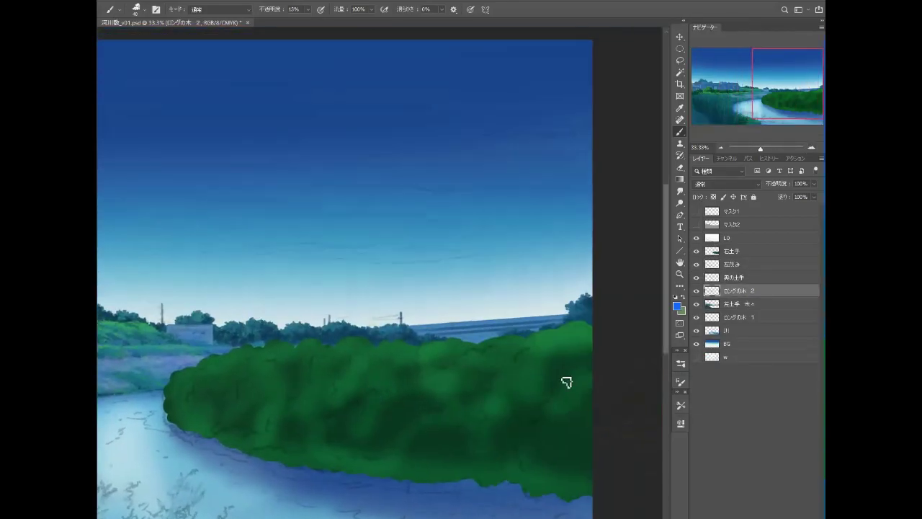
pyautogui.click(812, 149)
pyautogui.moveTo(596, 353); pyautogui.dragTo(527, 370)
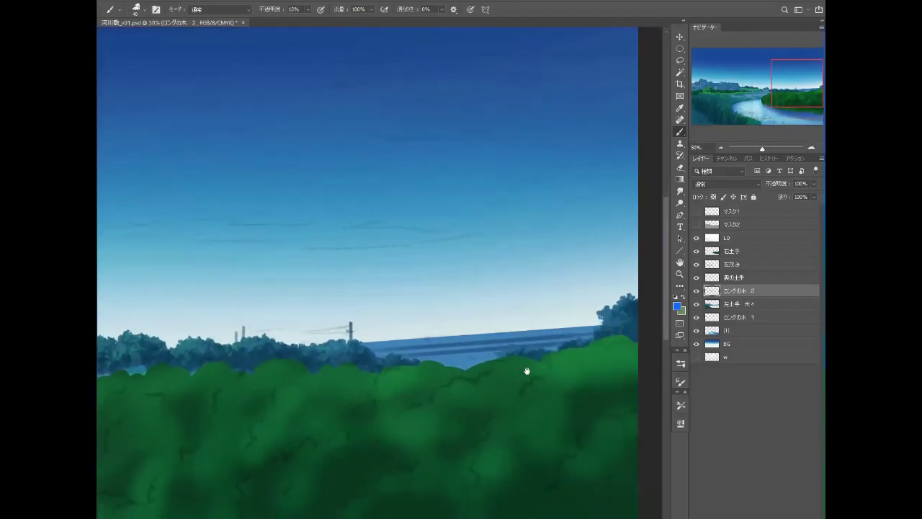
# Step: On the 左土手 木々 layer, trace a freehand selection along the distant treetops
pyautogui.click(696, 304)
pyautogui.click(695, 304)
pyautogui.click(713, 304)
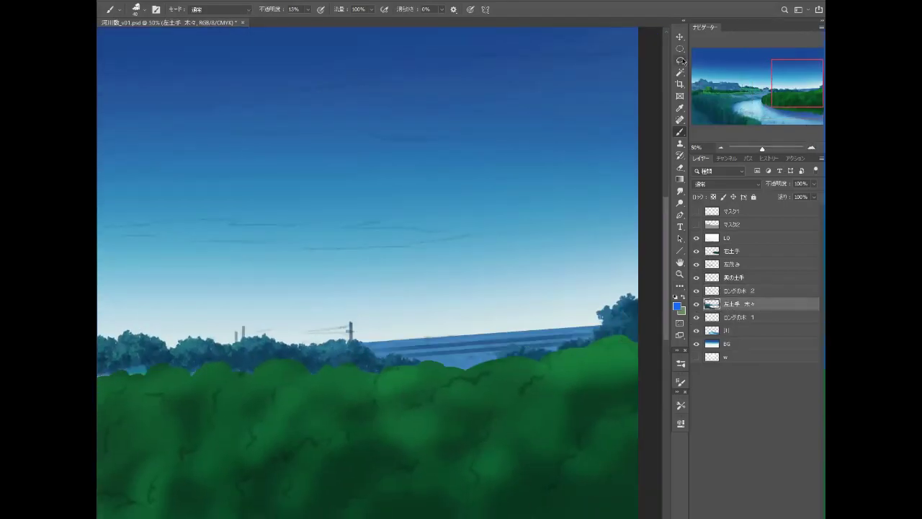
pyautogui.click(680, 61)
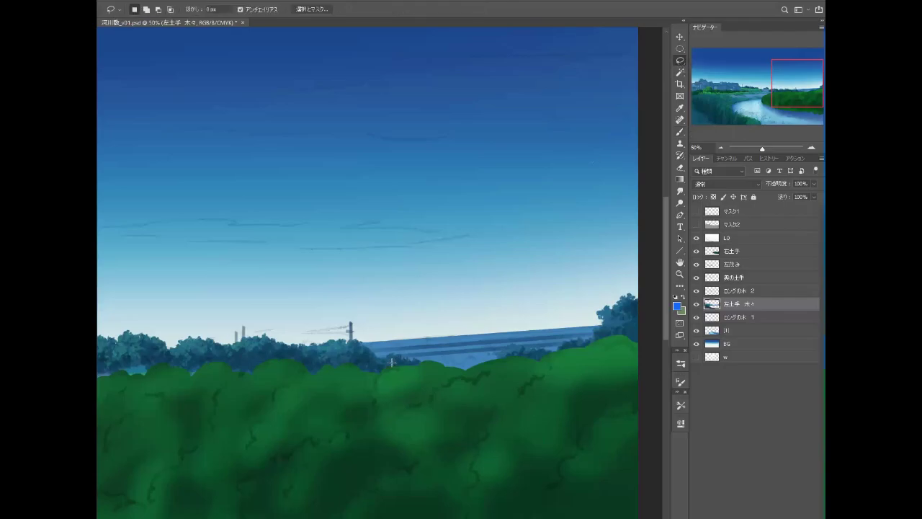
pyautogui.moveTo(389, 427)
pyautogui.mouseDown()
pyautogui.moveTo(594, 352)
pyautogui.moveTo(580, 348)
pyautogui.mouseUp()
pyautogui.press('b')
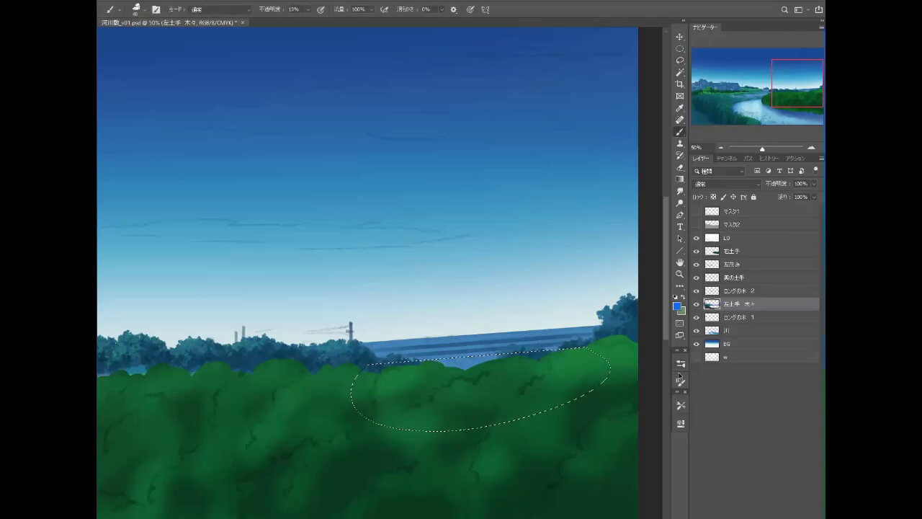
# Step: Sample a darker teal-blue from the bushes and clear the oval selection
pyautogui.press('alt')
pyautogui.keyDown('alt'); pyautogui.click(574, 344); pyautogui.keyUp('alt')
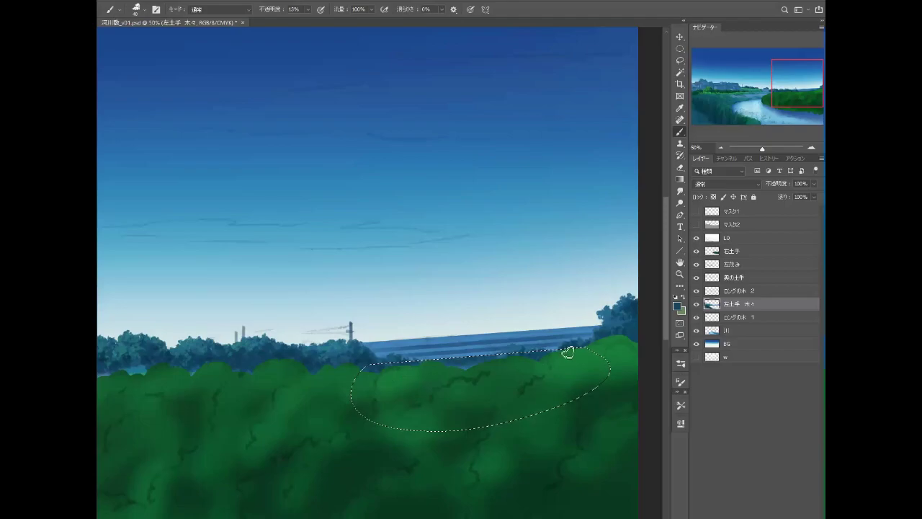
pyautogui.hotkey('ctrl', 'd')
pyautogui.moveTo(409, 433); pyautogui.dragTo(550, 378)
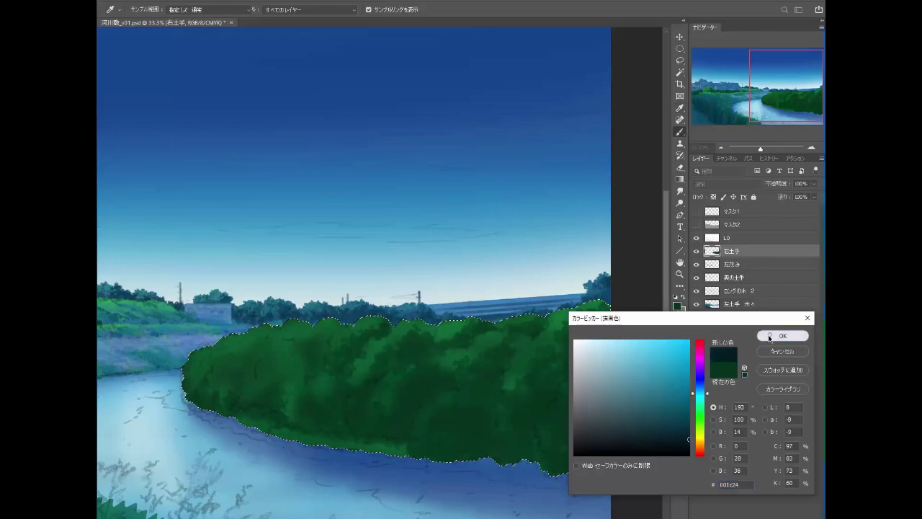
# Step: Confirm the near-black teal colour and lower brush opacity from 78% to 64%
pyautogui.click(782, 336)
pyautogui.press('b')
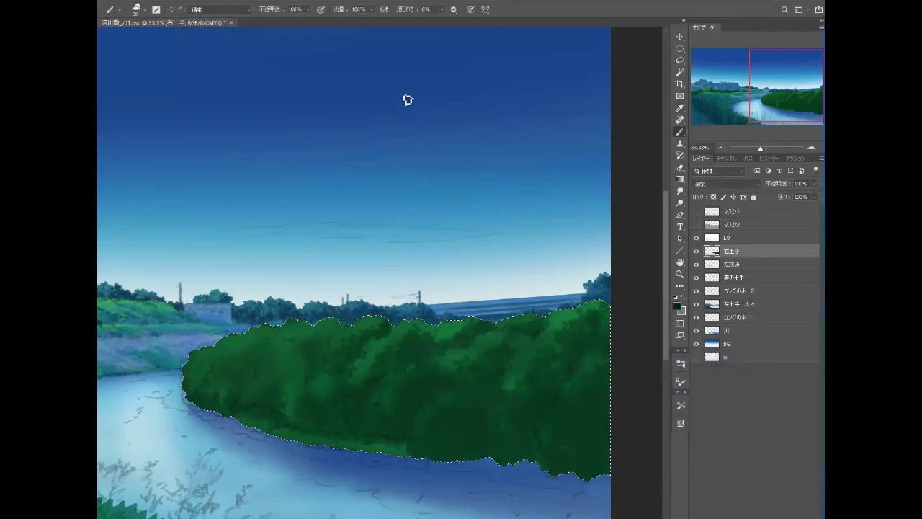
pyautogui.click(308, 9)
pyautogui.moveTo(300, 26); pyautogui.dragTo(301, 26)
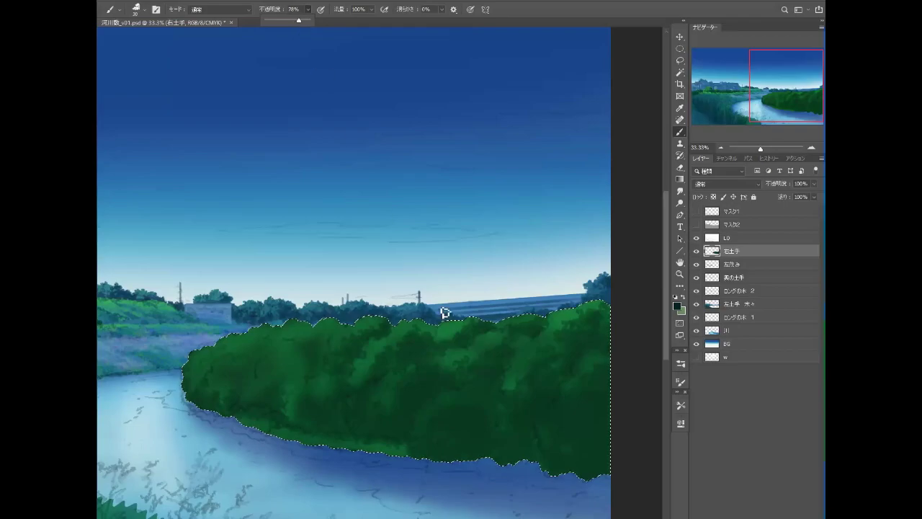
pyautogui.click(485, 413)
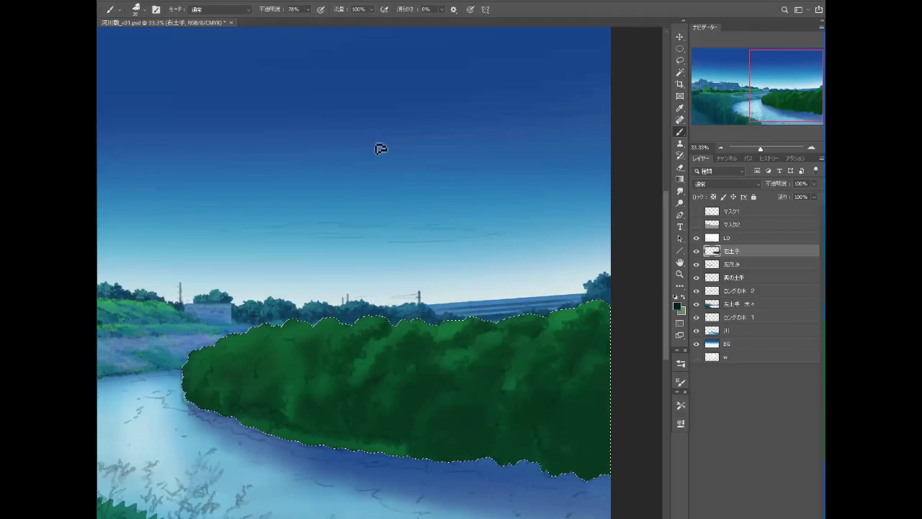
pyautogui.moveTo(308, 9); pyautogui.dragTo(305, 22)
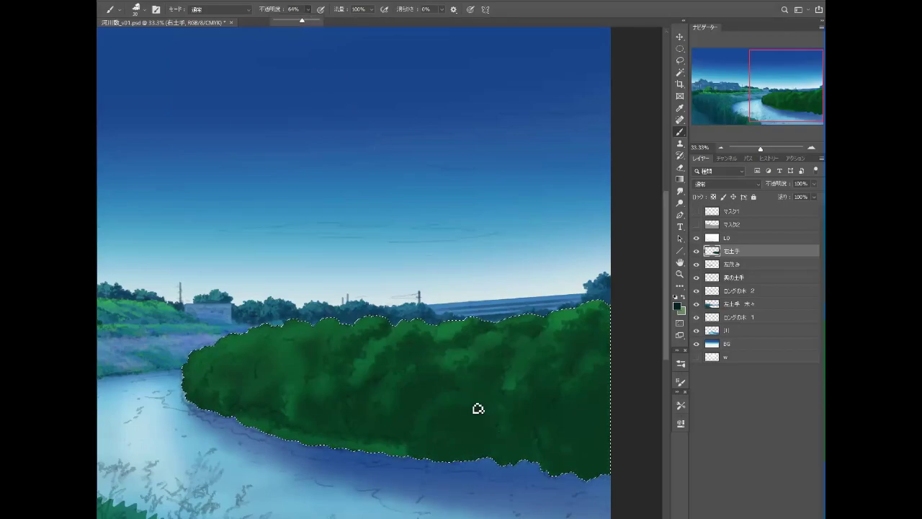
pyautogui.click(478, 406)
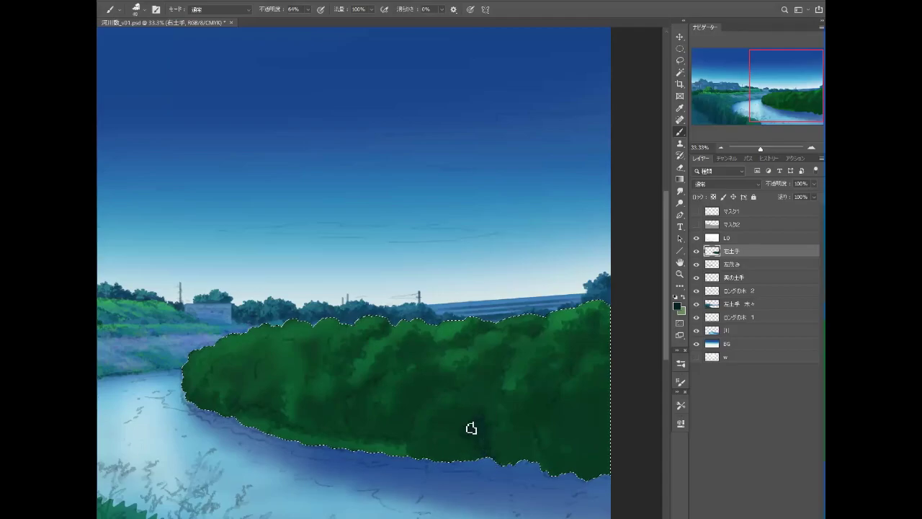
# Step: Set brush opacity to 46% and paint rough leaf detail along the bushes' left edge
pyautogui.hscroll(3, 530, 412)
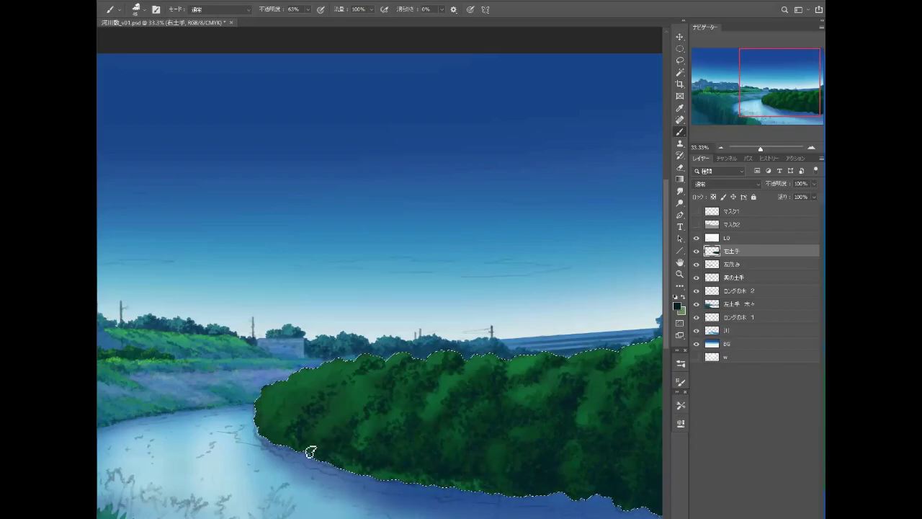
pyautogui.click(307, 9)
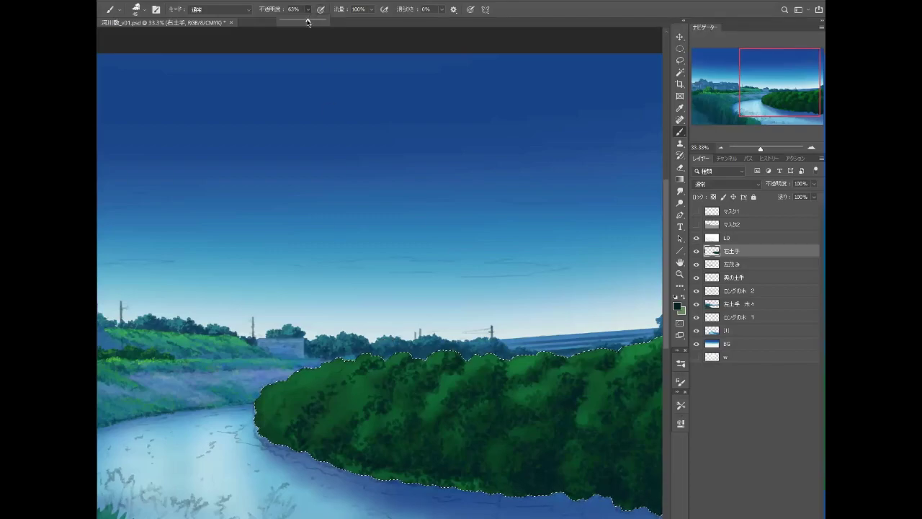
pyautogui.click(397, 415)
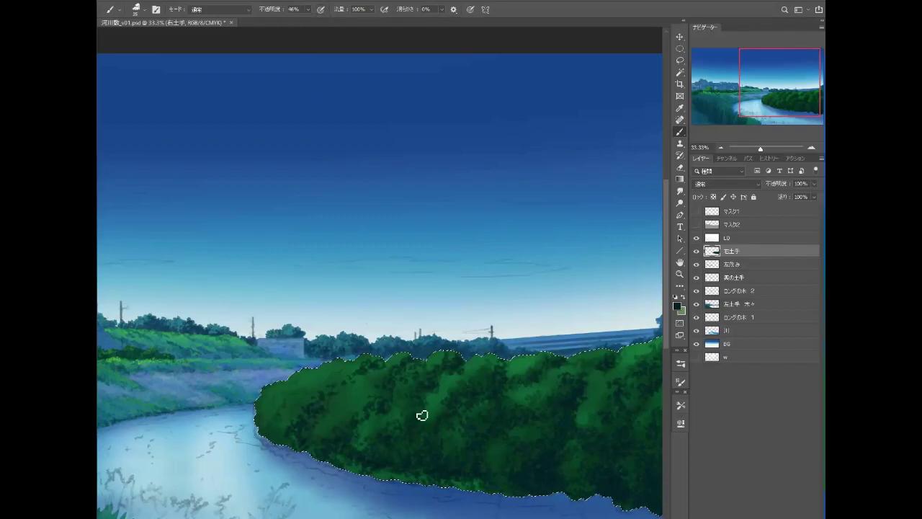
pyautogui.moveTo(410, 425); pyautogui.dragTo(433, 439)
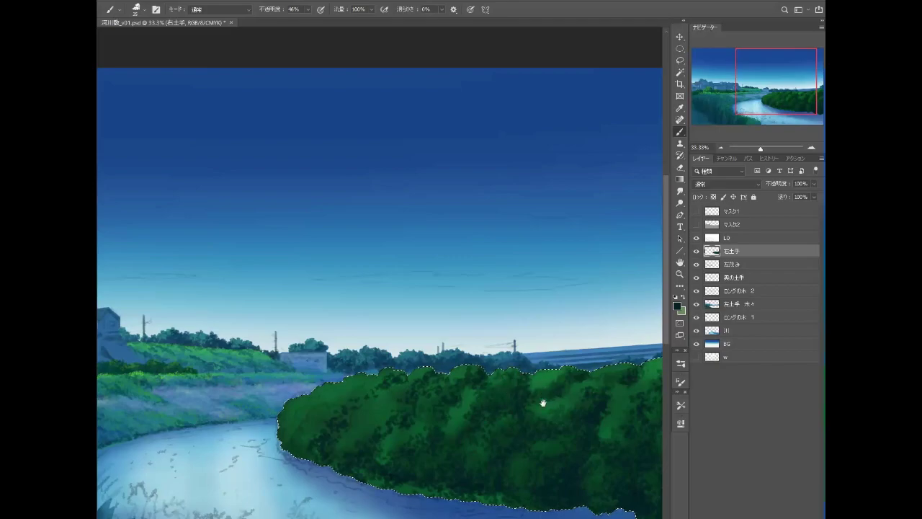
pyautogui.moveTo(541, 403); pyautogui.dragTo(480, 397)
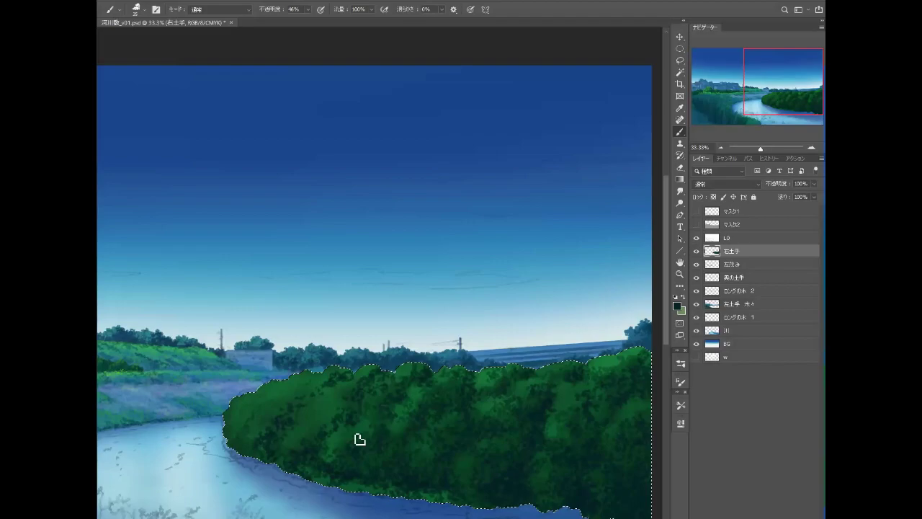
pyautogui.moveTo(372, 432); pyautogui.dragTo(446, 419)
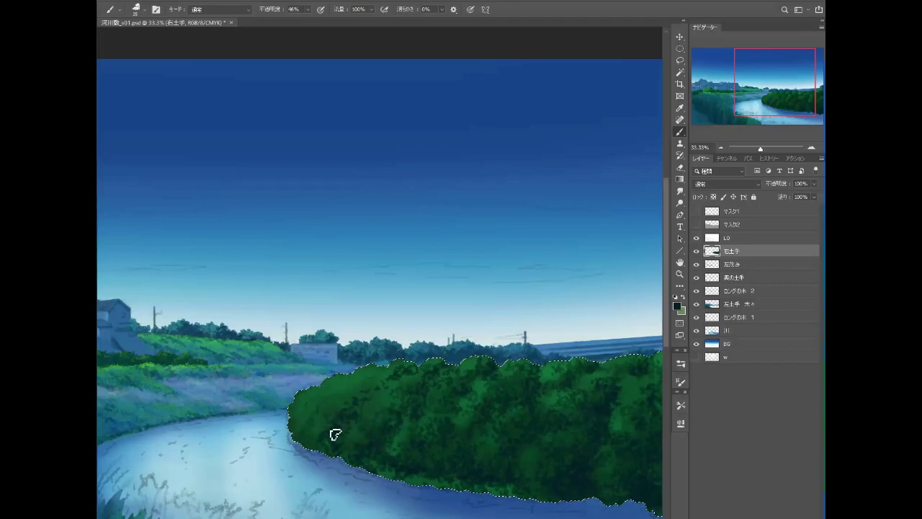
pyautogui.moveTo(364, 405); pyautogui.dragTo(428, 407)
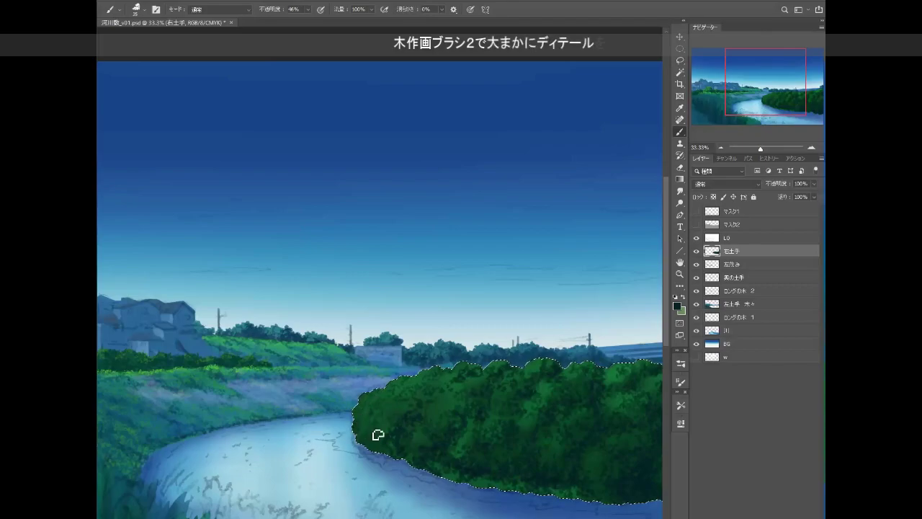
pyautogui.moveTo(377, 435)
pyautogui.mouseDown()
pyautogui.moveTo(381, 453)
pyautogui.moveTo(404, 401)
pyautogui.mouseUp()
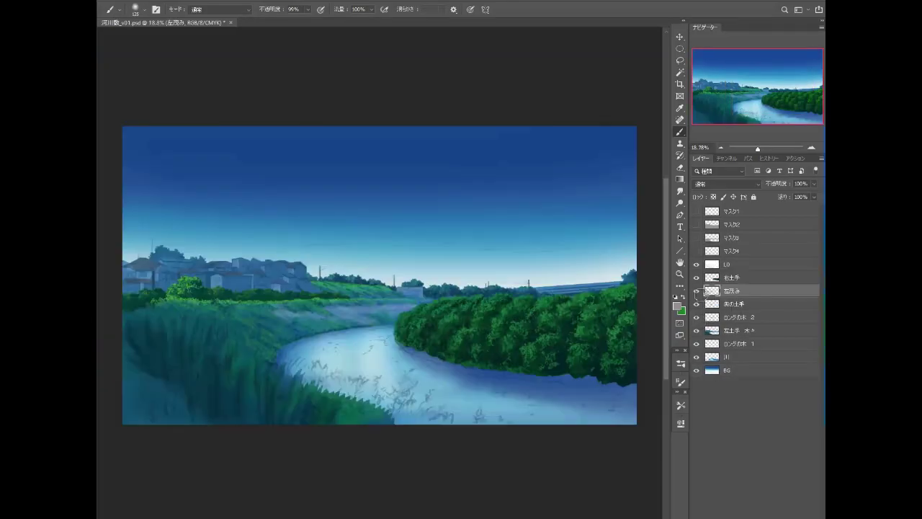
# Step: Load the left bank and sky areas as a selection and make the far-bank layer active
pyautogui.click(696, 290)
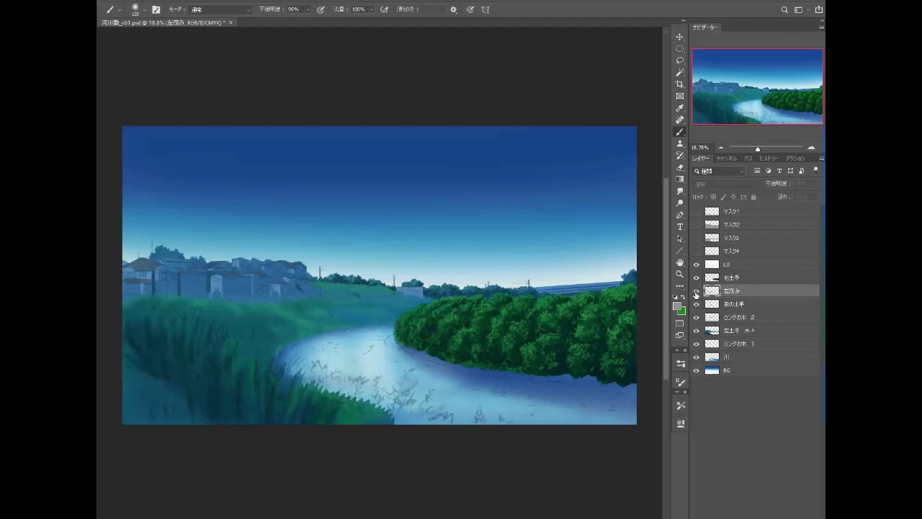
pyautogui.click(696, 291)
pyautogui.keyDown('ctrl'); pyautogui.click(711, 252); pyautogui.keyUp('ctrl')
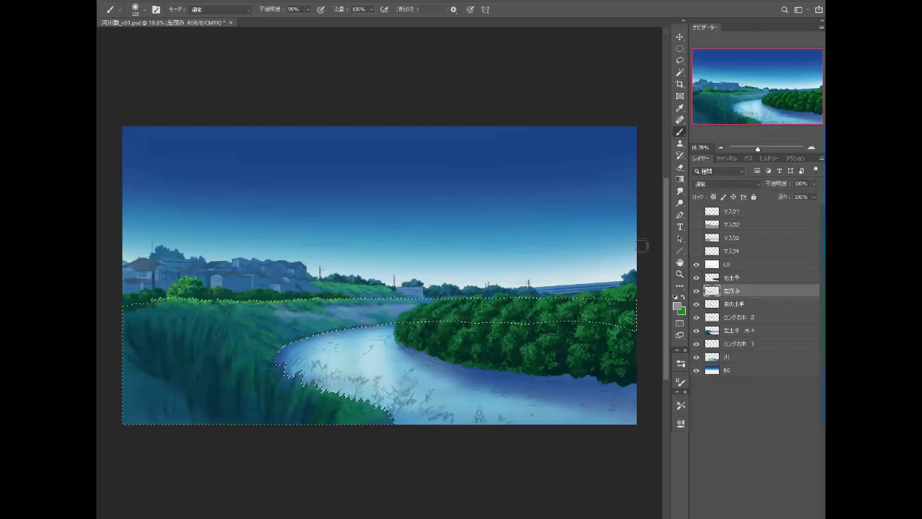
pyautogui.keyDown('ctrl'); pyautogui.keyDown('shift'); pyautogui.click(712, 303); pyautogui.keyUp('shift'); pyautogui.keyUp('ctrl')
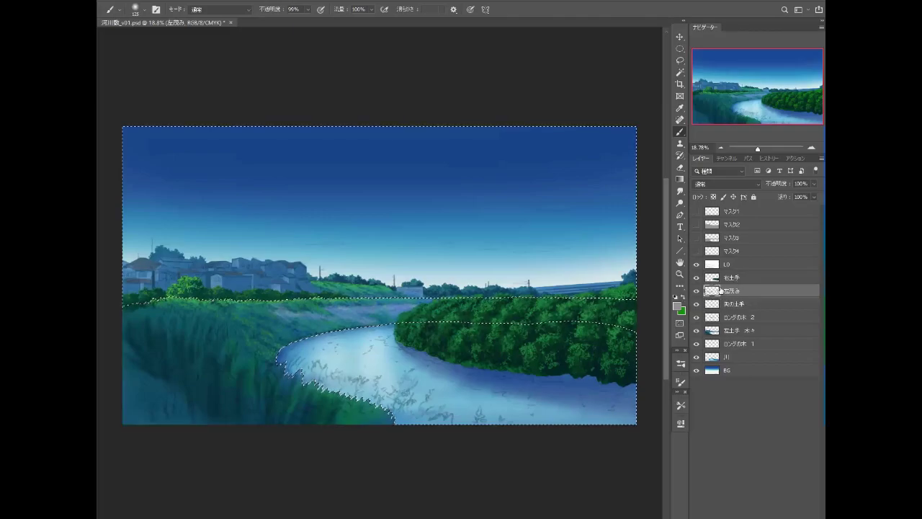
pyautogui.click(729, 305)
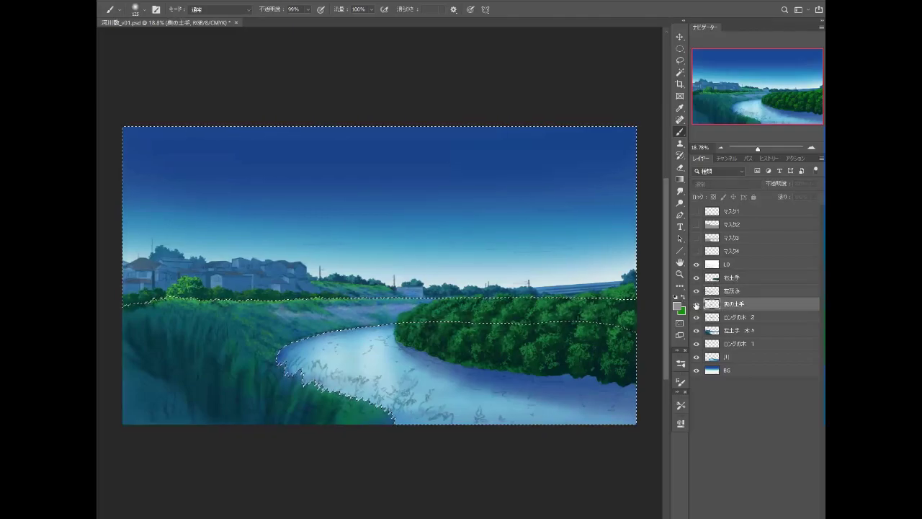
# Step: Zoom in to 33.33% on the houses and hillside, undoing a trial dark stroke
pyautogui.click(814, 146)
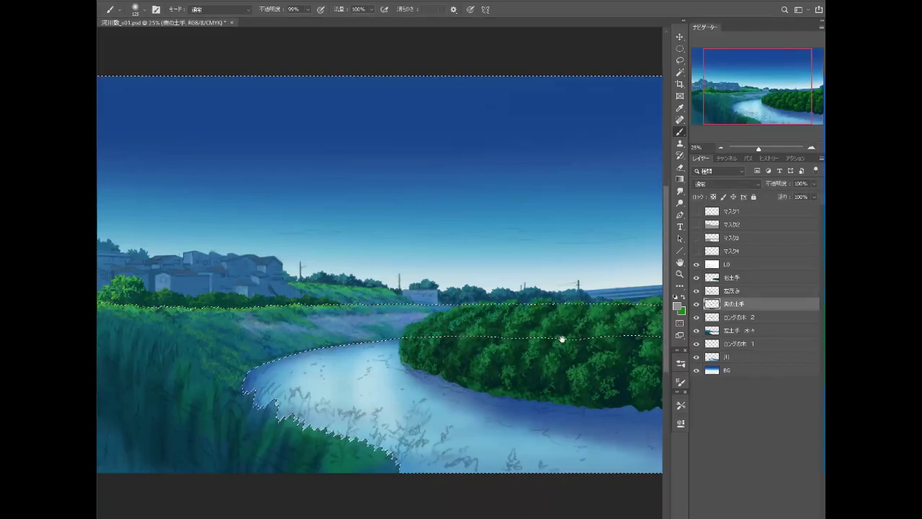
pyautogui.moveTo(562, 336); pyautogui.dragTo(623, 374)
pyautogui.click(813, 147)
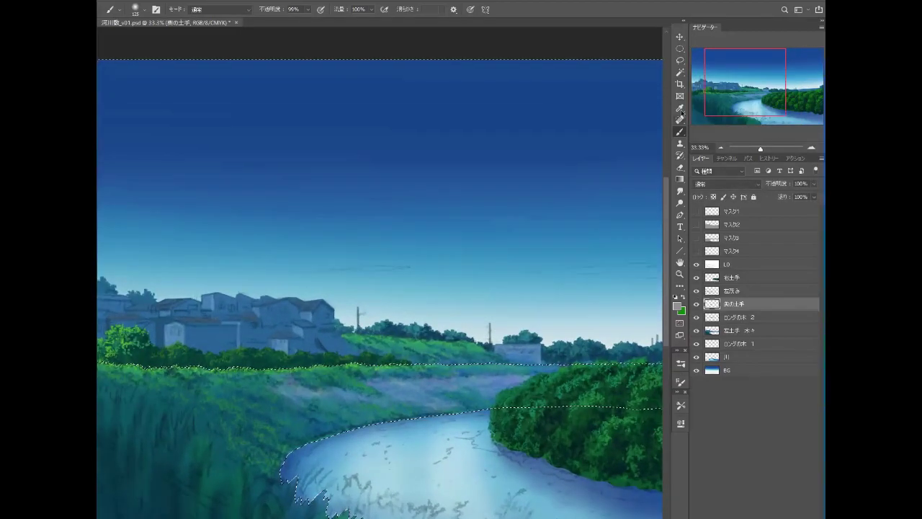
pyautogui.moveTo(526, 356); pyautogui.dragTo(583, 382)
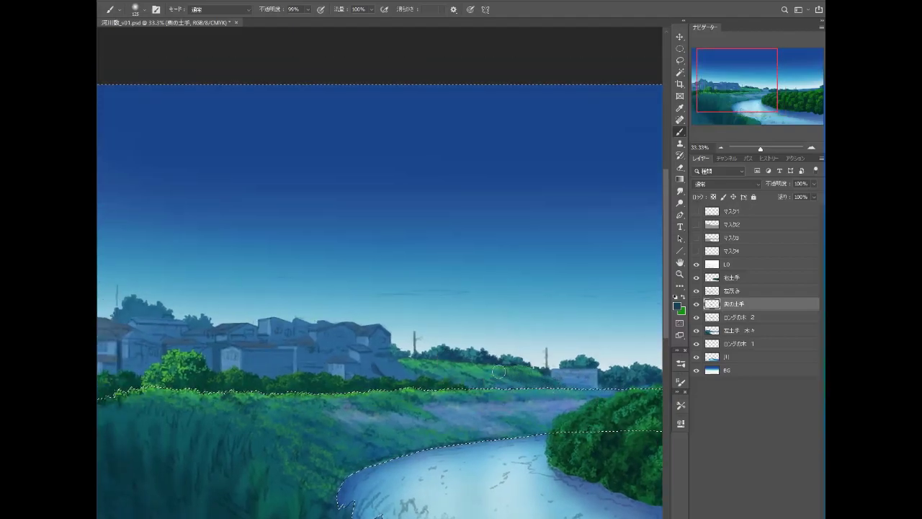
pyautogui.moveTo(415, 364); pyautogui.dragTo(457, 388)
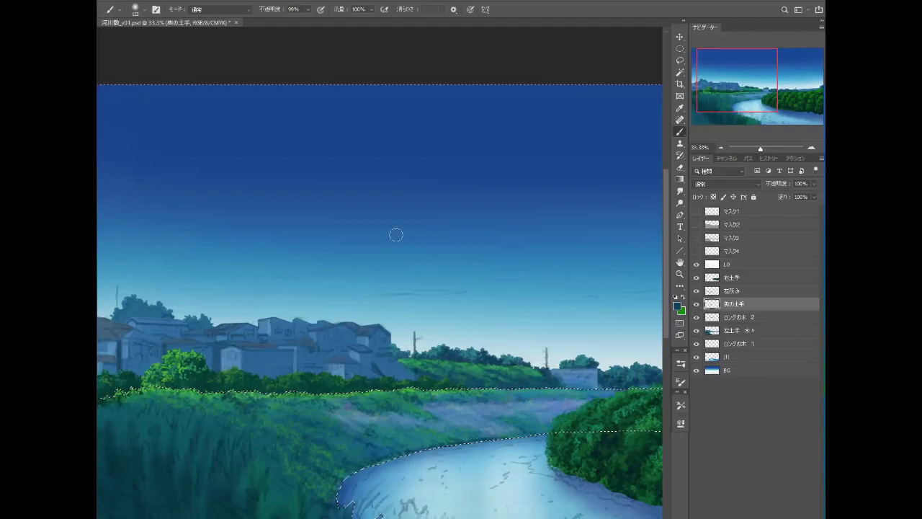
pyautogui.hotkey('ctrl', 'z')
# Step: Lower brush opacity to 42% and paint the hillside grass slightly darker
pyautogui.moveTo(307, 9); pyautogui.dragTo(298, 24)
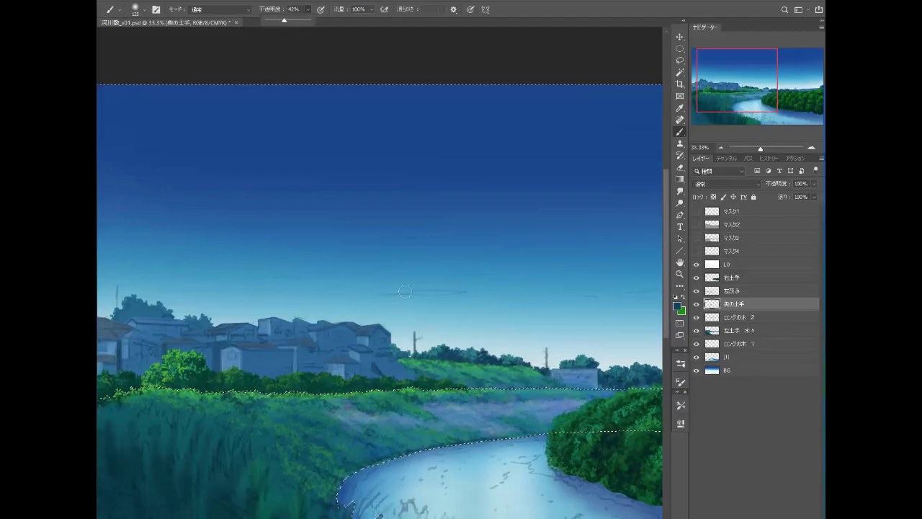
pyautogui.click(697, 292)
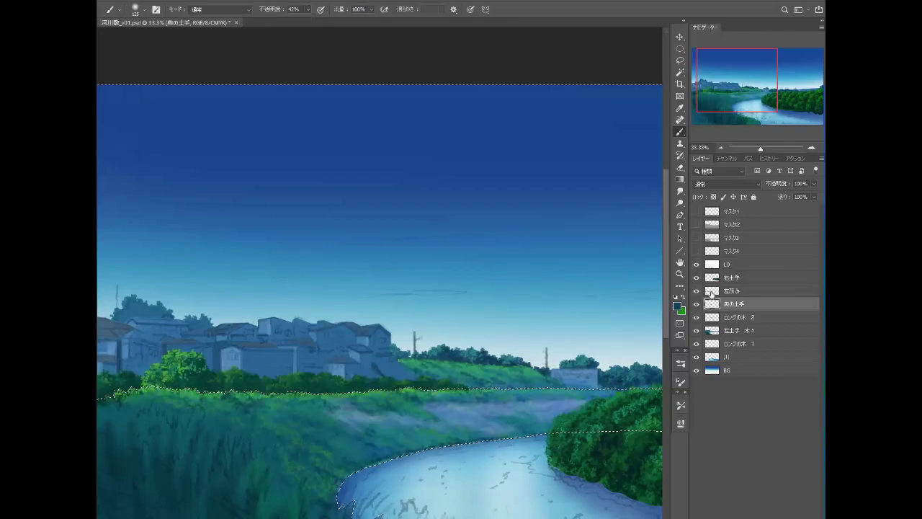
pyautogui.click(715, 291)
pyautogui.moveTo(544, 375)
pyautogui.mouseDown()
pyautogui.moveTo(444, 374)
pyautogui.moveTo(543, 383)
pyautogui.moveTo(403, 361)
pyautogui.mouseUp()
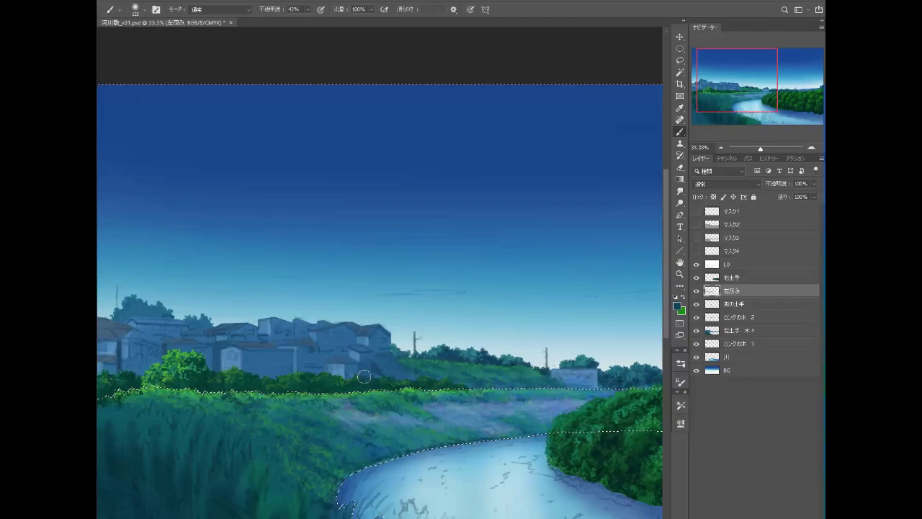
# Step: Shade the house walls and rooftops on the left darker
pyautogui.moveTo(407, 373); pyautogui.dragTo(499, 388)
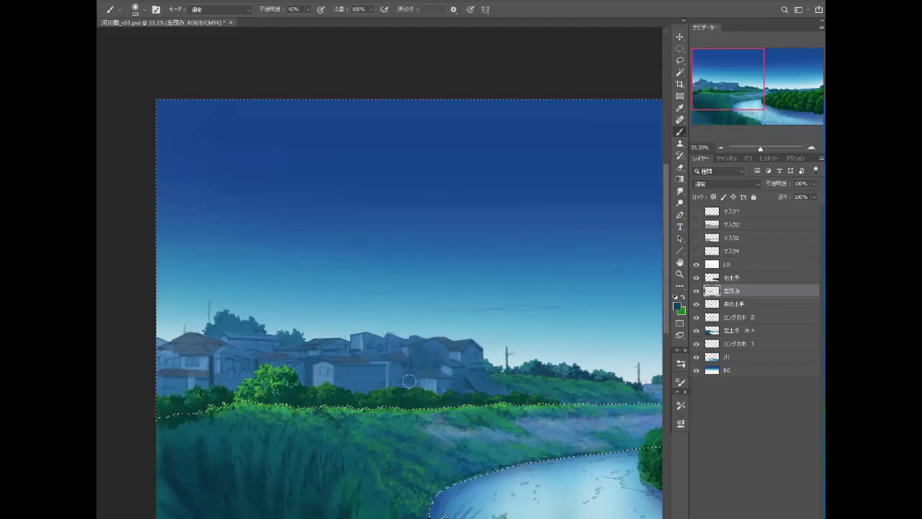
pyautogui.moveTo(393, 366)
pyautogui.mouseDown()
pyautogui.moveTo(368, 376)
pyautogui.moveTo(221, 377)
pyautogui.moveTo(180, 396)
pyautogui.mouseUp()
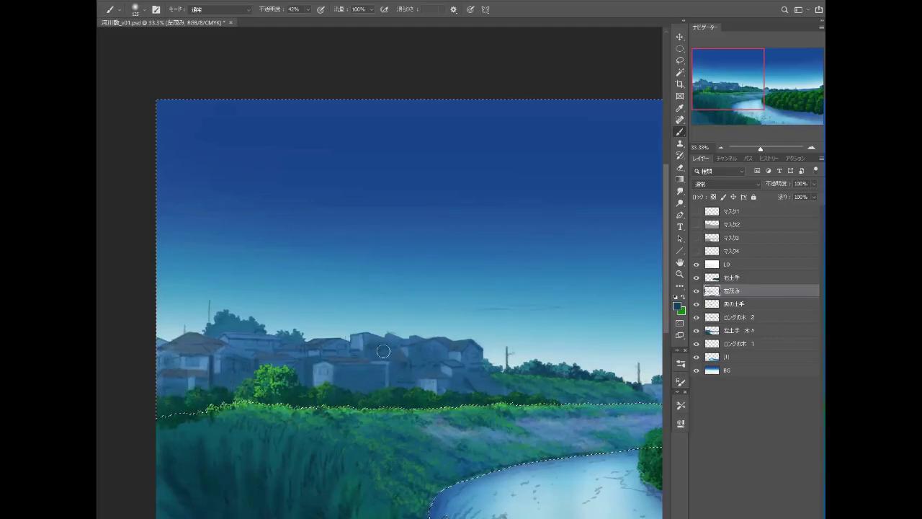
pyautogui.moveTo(301, 353); pyautogui.dragTo(247, 344)
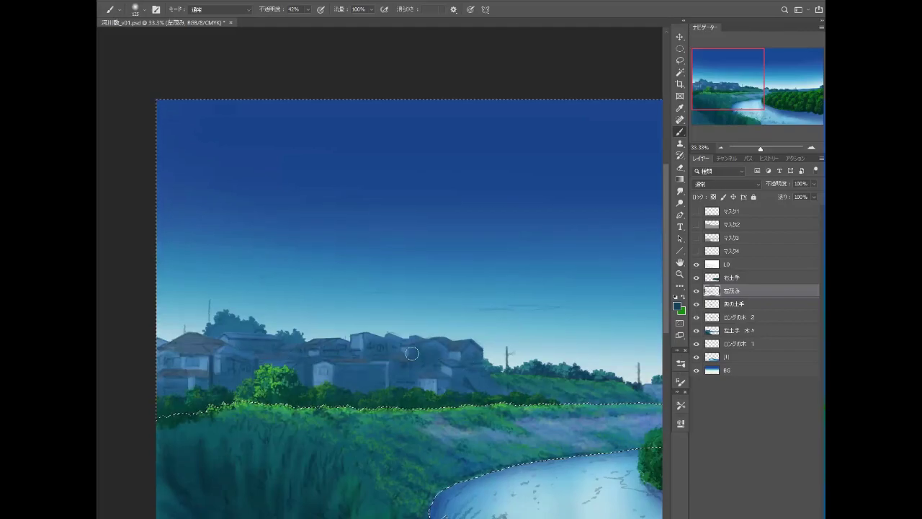
pyautogui.moveTo(242, 341)
pyautogui.mouseDown()
pyautogui.moveTo(227, 343)
pyautogui.moveTo(196, 382)
pyautogui.mouseUp()
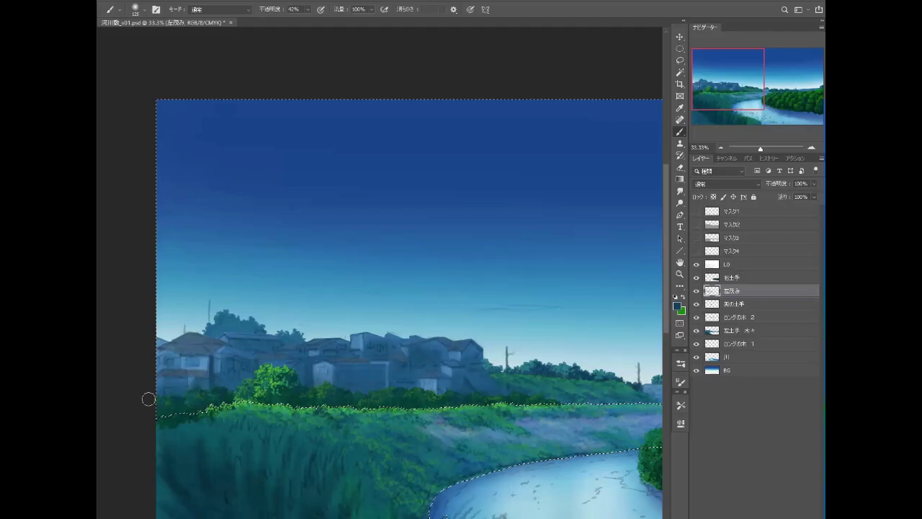
# Step: Pan across the painting and load the grassy bank layer's selection
pyautogui.moveTo(555, 396); pyautogui.dragTo(412, 399)
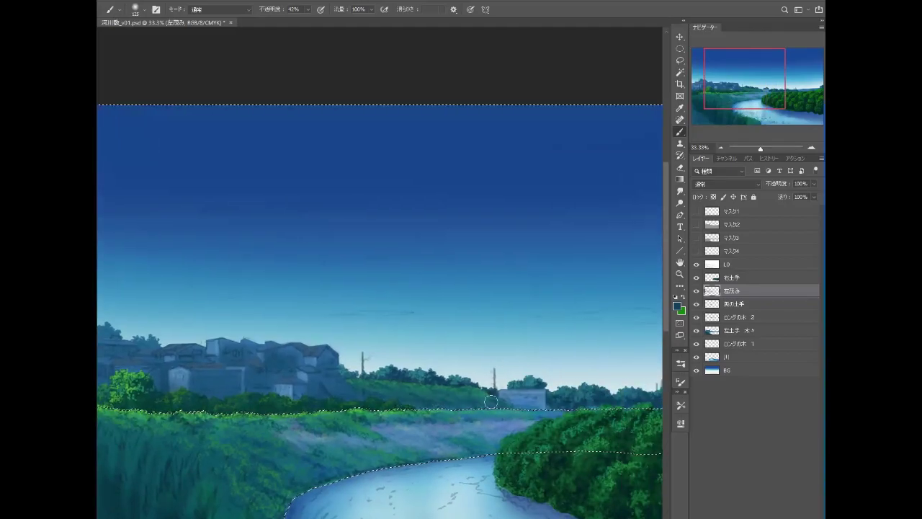
pyautogui.moveTo(619, 409); pyautogui.dragTo(464, 408)
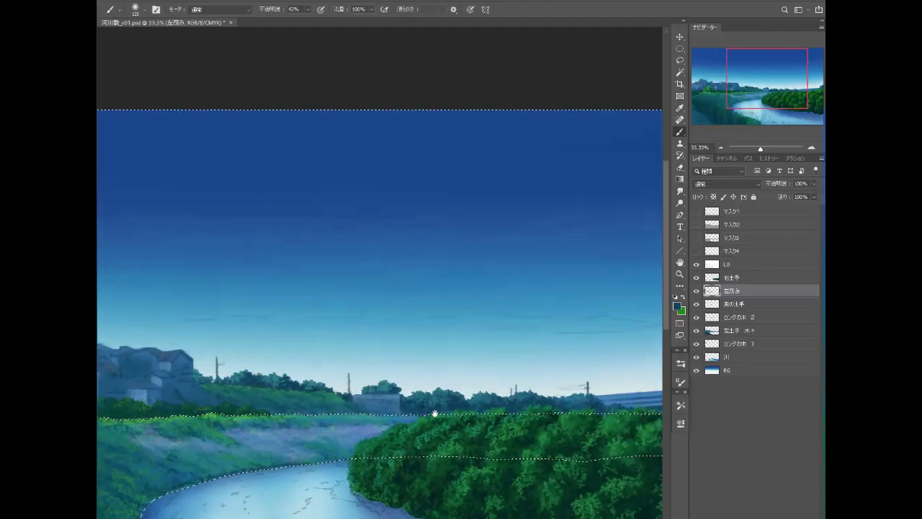
pyautogui.moveTo(581, 413); pyautogui.dragTo(510, 411)
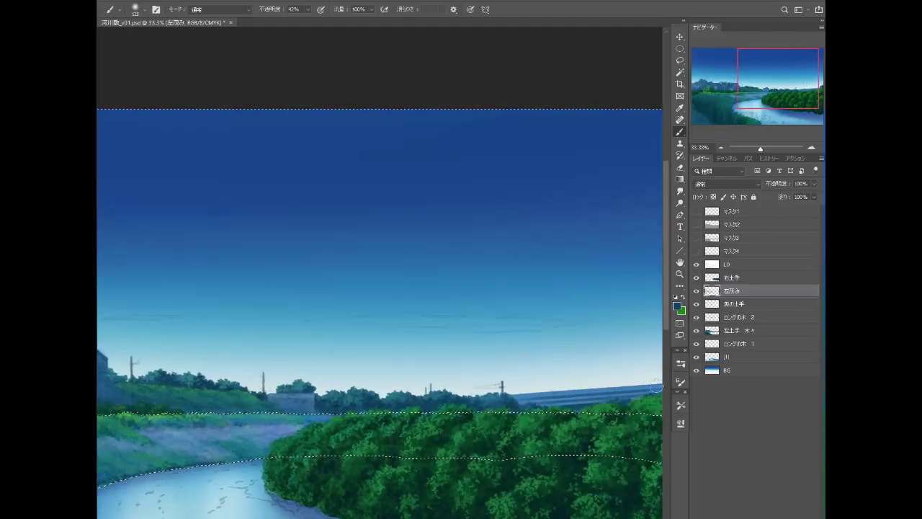
pyautogui.moveTo(428, 425); pyautogui.dragTo(633, 412)
pyautogui.moveTo(397, 399); pyautogui.dragTo(463, 389)
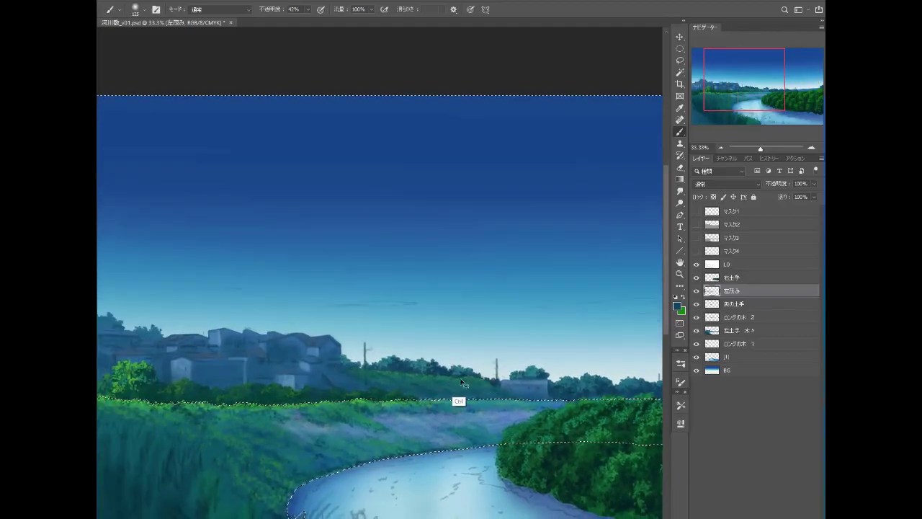
pyautogui.moveTo(435, 434); pyautogui.dragTo(536, 367)
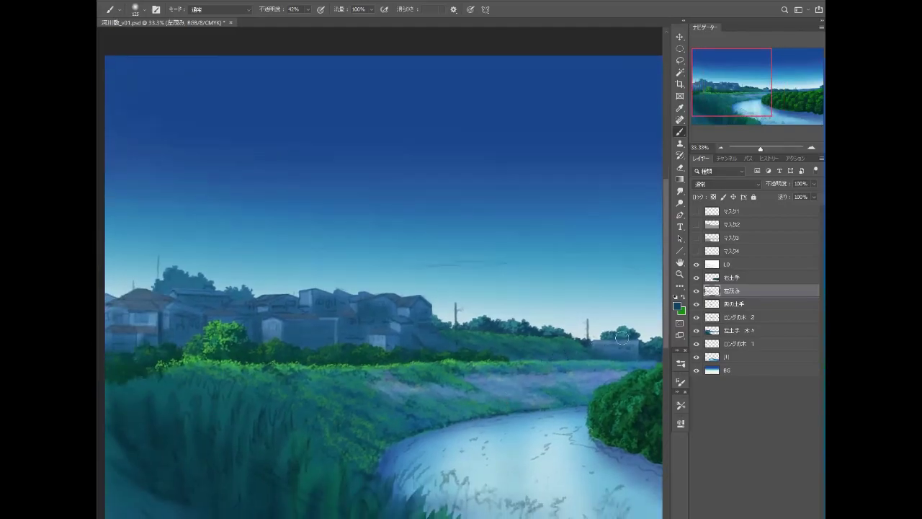
pyautogui.moveTo(522, 400); pyautogui.dragTo(468, 381)
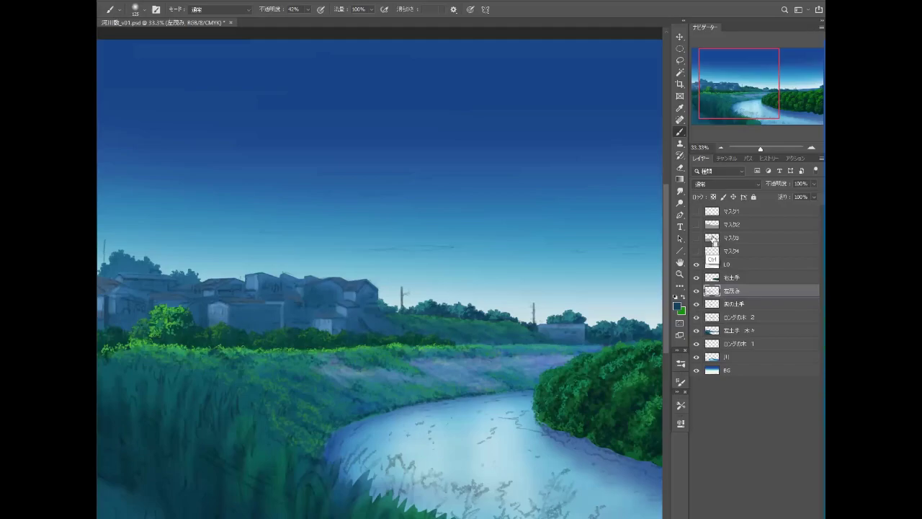
pyautogui.keyDown('ctrl'); pyautogui.click(713, 240); pyautogui.keyUp('ctrl')
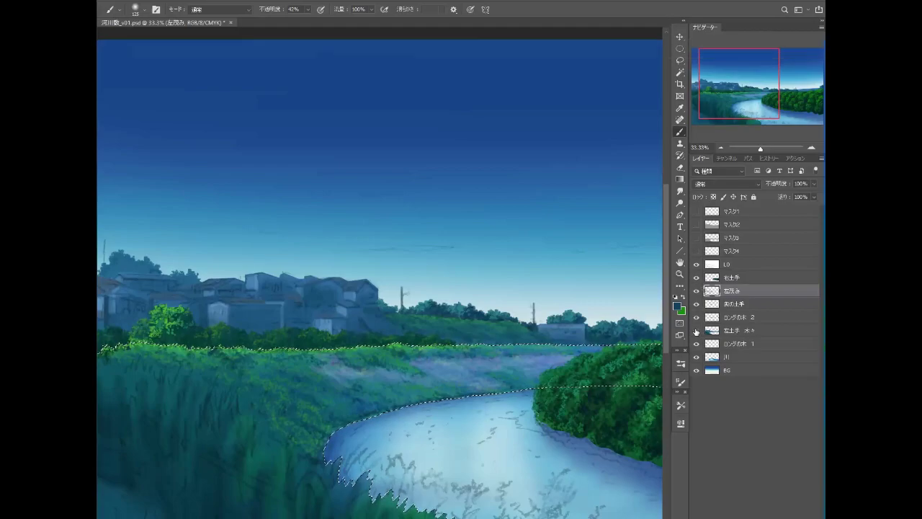
# Step: Darken the 左土手 木々 layer with a Curves midtone drop from 148 to 119
pyautogui.click(697, 330)
pyautogui.click(712, 331)
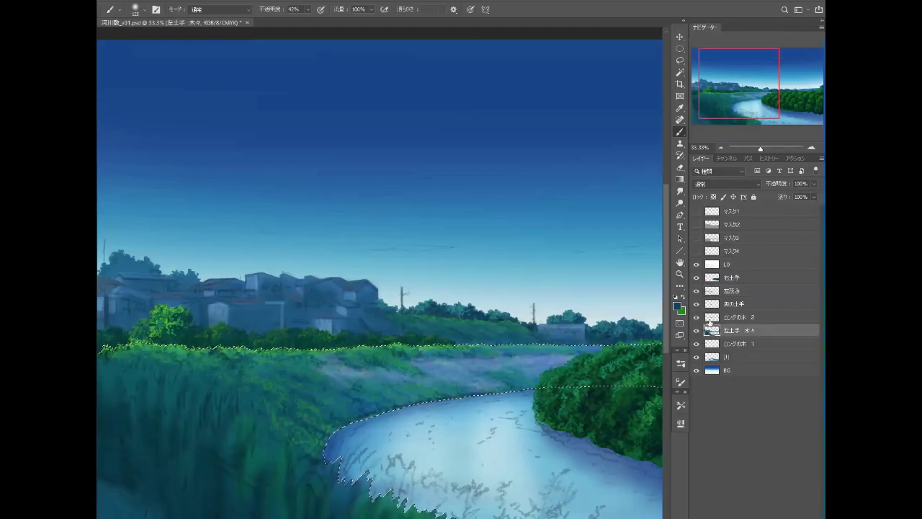
pyautogui.click(696, 330)
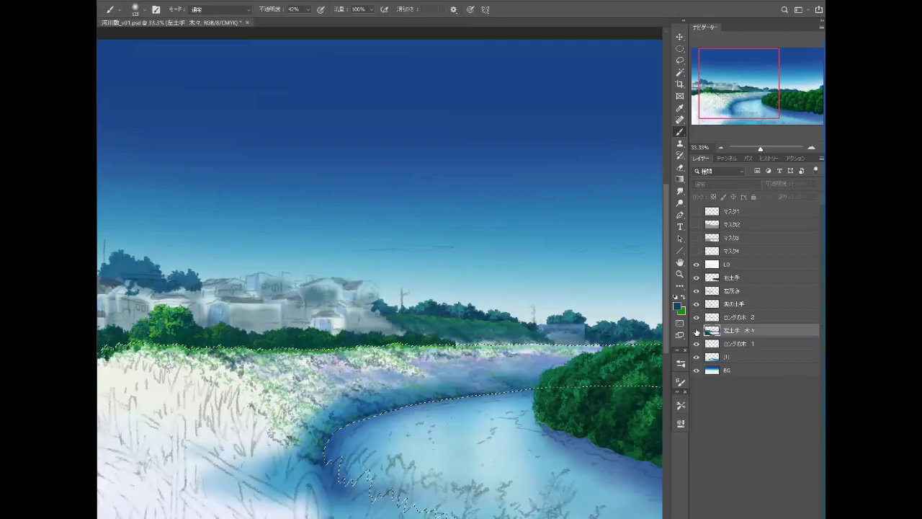
pyautogui.click(696, 330)
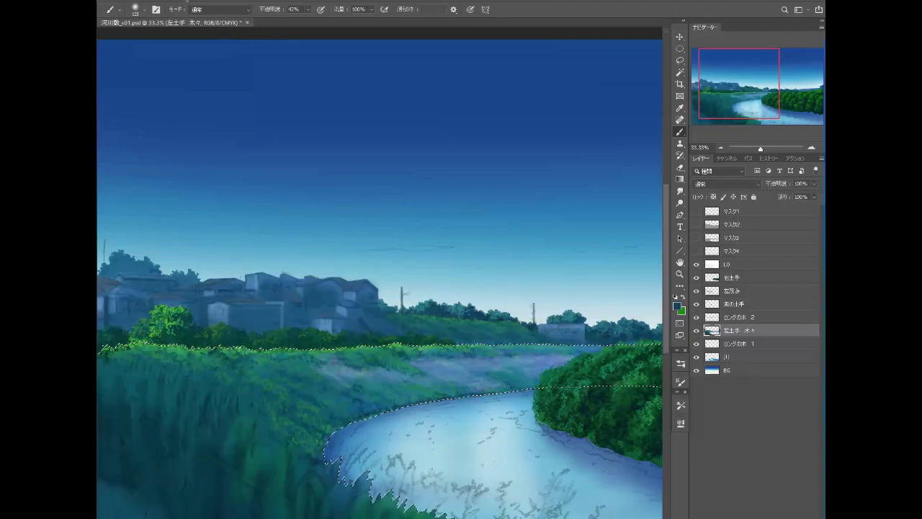
pyautogui.click(186, 2)
pyautogui.moveTo(216, 17)
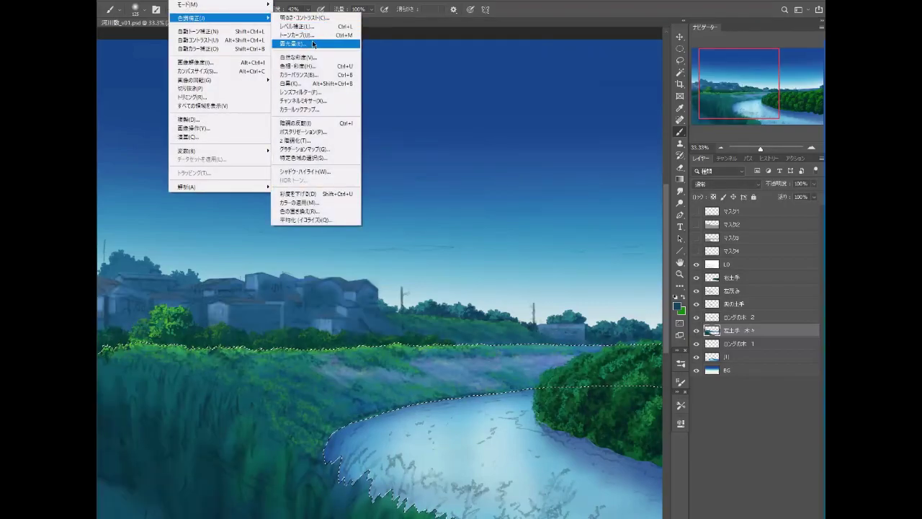
pyautogui.click(312, 35)
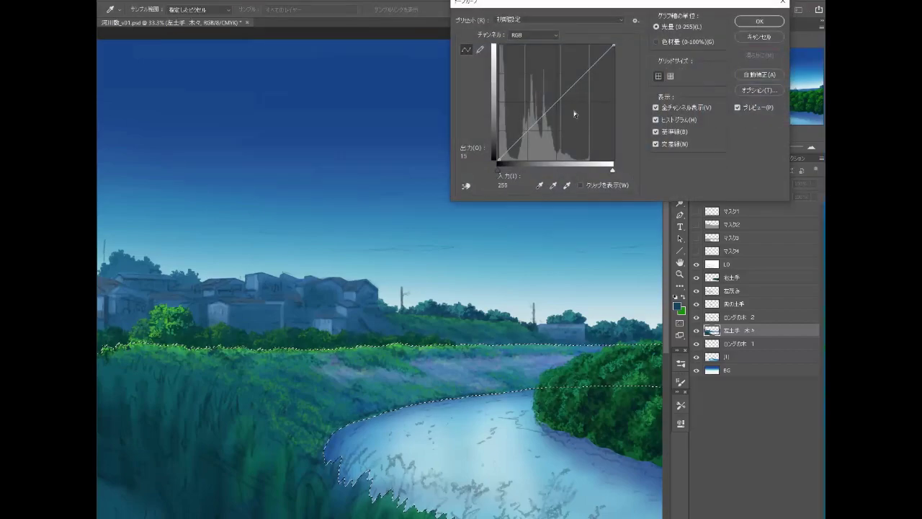
pyautogui.moveTo(558, 98); pyautogui.dragTo(565, 104)
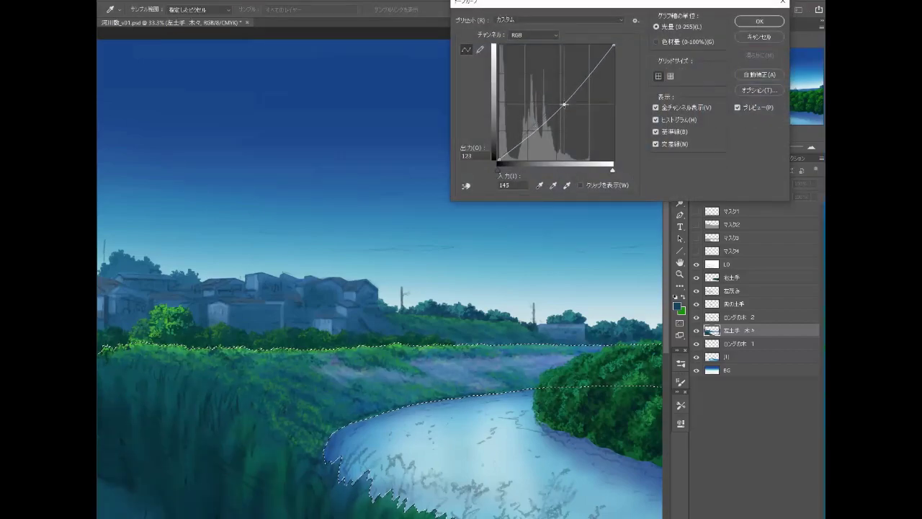
pyautogui.moveTo(563, 104); pyautogui.dragTo(568, 102)
pyautogui.click(742, 24)
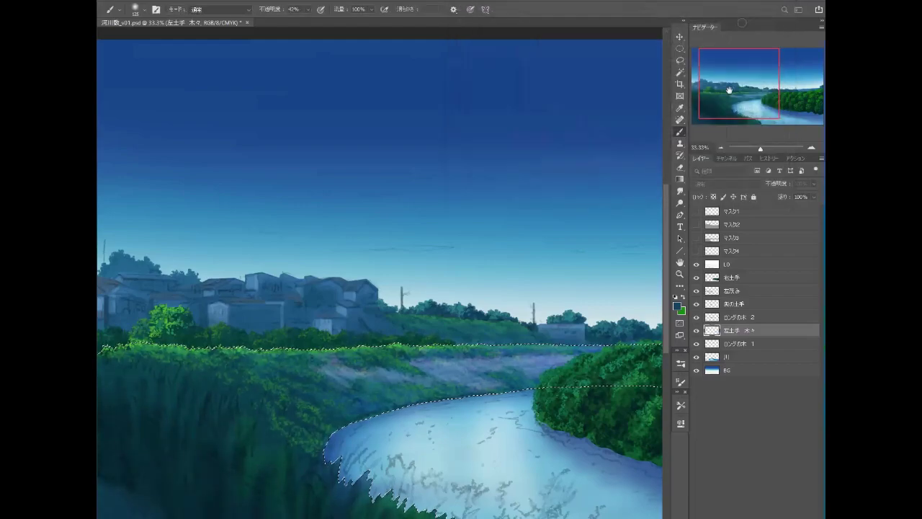
# Step: Apply a Curves adjustment of input 131 to output 118 on the 左茂み bushes layer
pyautogui.click(734, 303)
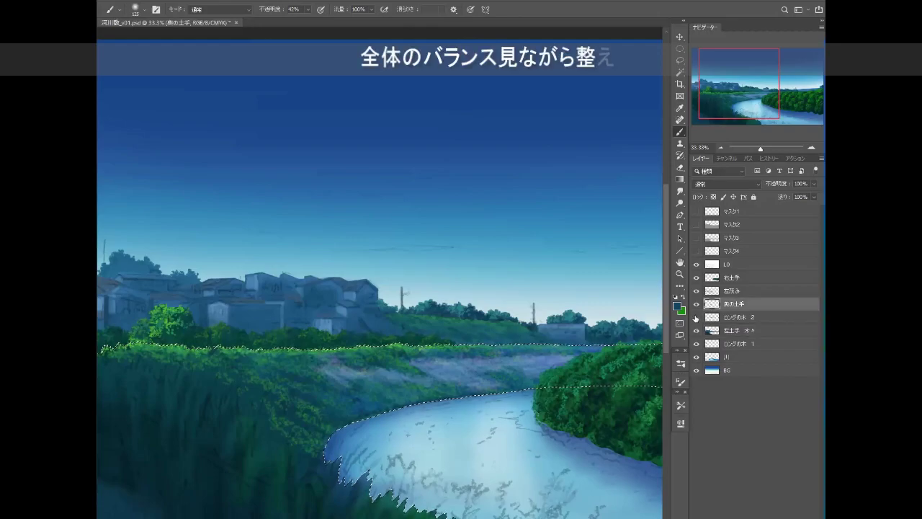
pyautogui.click(696, 317)
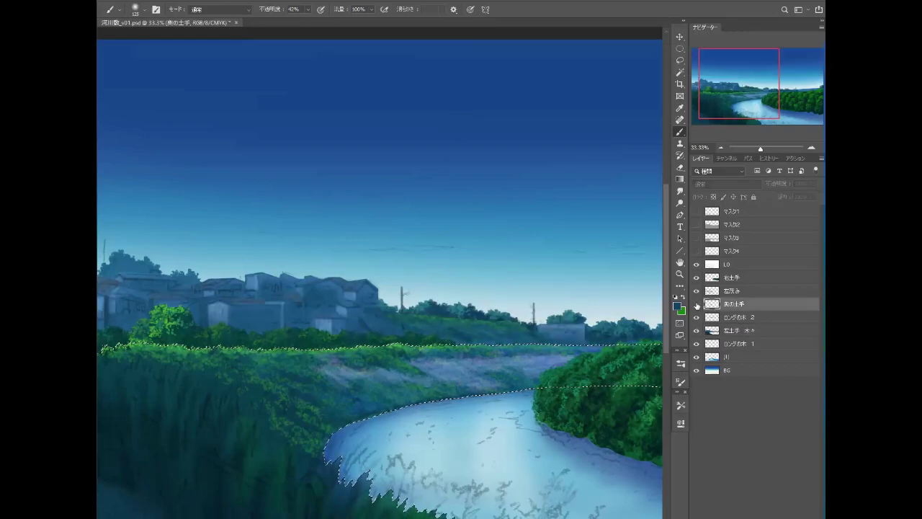
pyautogui.click(696, 291)
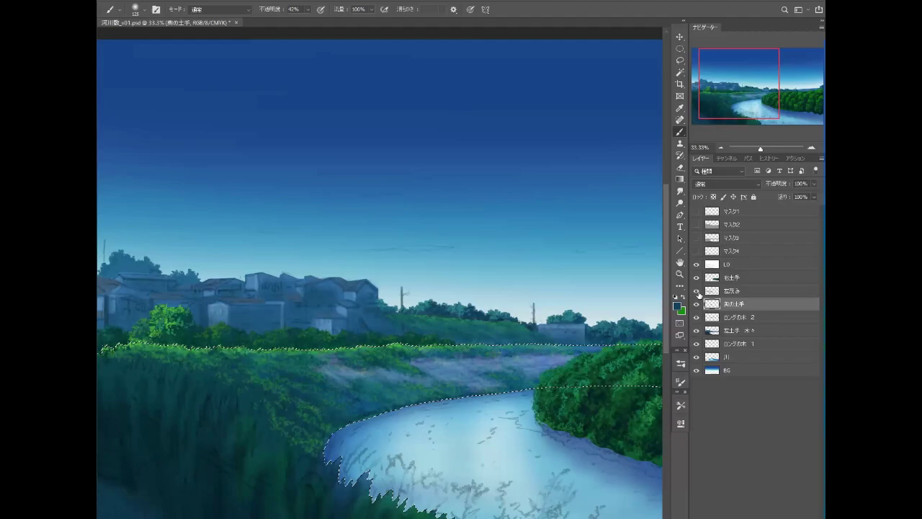
pyautogui.click(719, 293)
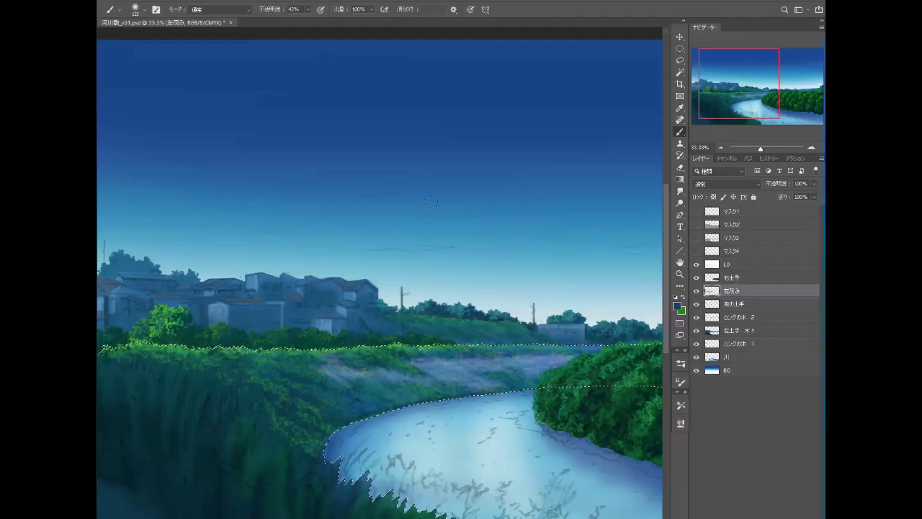
pyautogui.click(181, 2)
pyautogui.moveTo(216, 17)
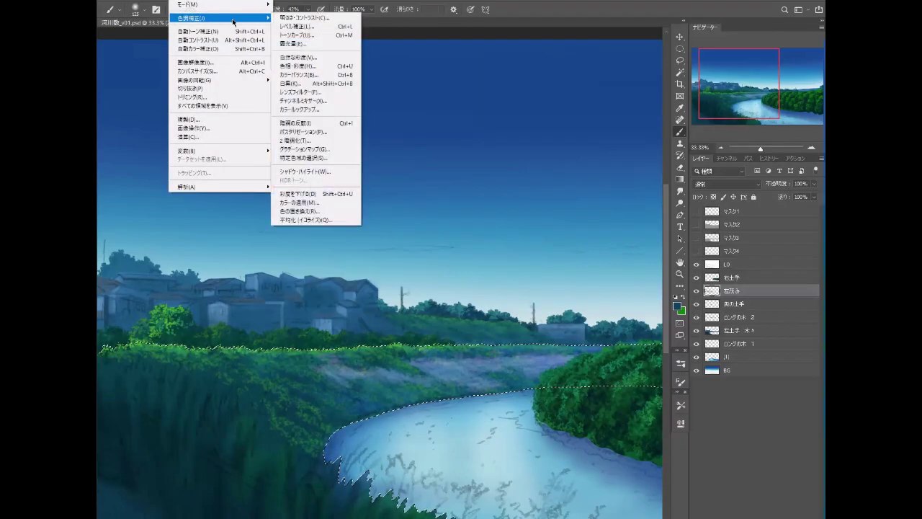
pyautogui.click(306, 35)
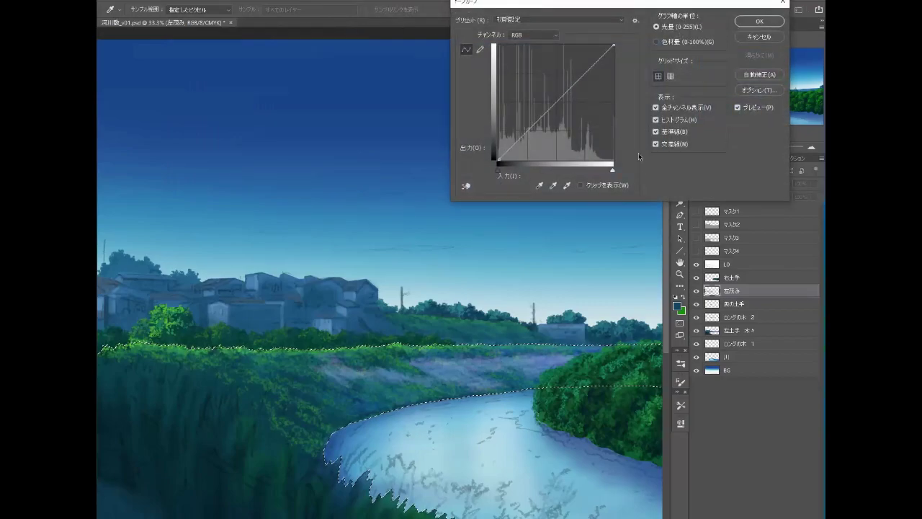
pyautogui.moveTo(557, 104); pyautogui.dragTo(557, 107)
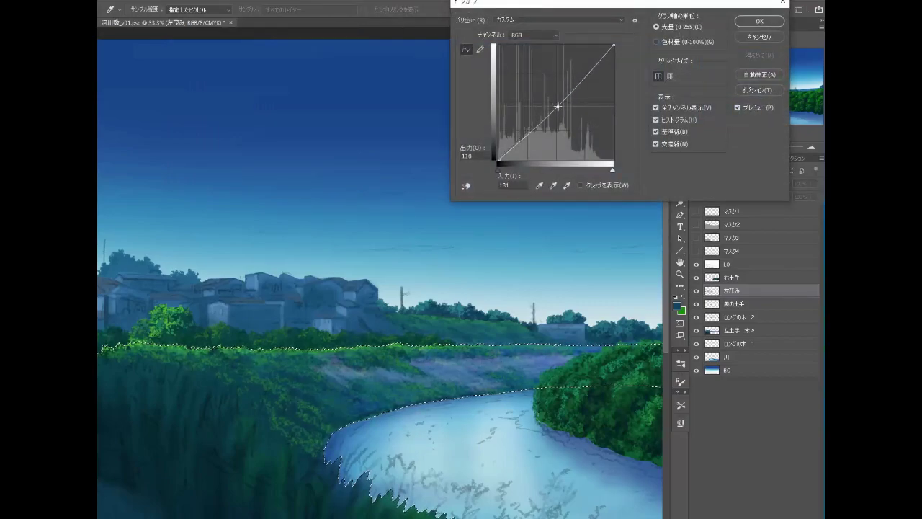
pyautogui.click(759, 21)
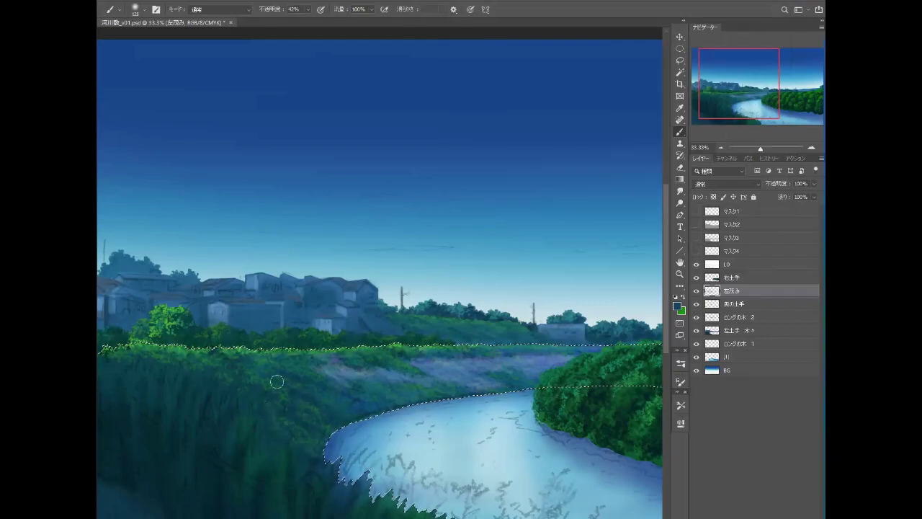
# Step: Brush dark strokes below the bank edge and above the right-bank bushes, then zoom out
pyautogui.moveTo(187, 355); pyautogui.dragTo(106, 367)
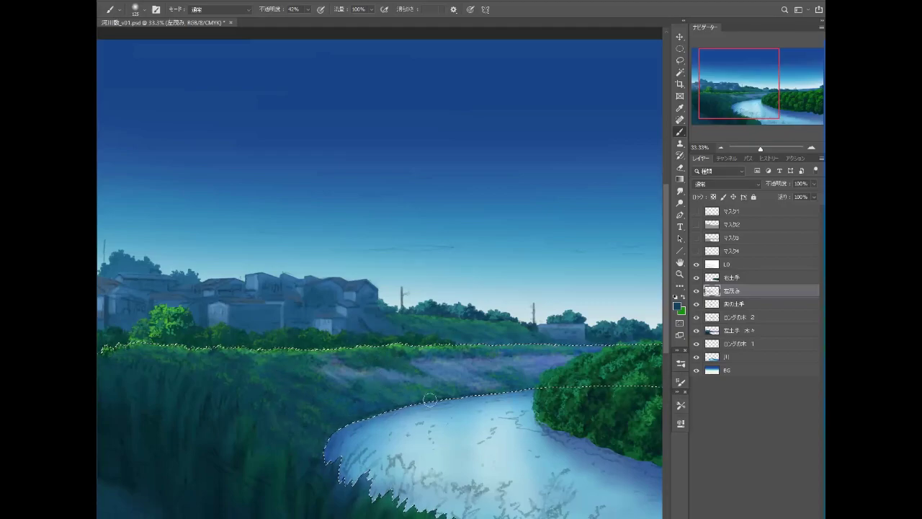
pyautogui.moveTo(538, 386)
pyautogui.mouseDown()
pyautogui.moveTo(524, 350)
pyautogui.moveTo(628, 351)
pyautogui.moveTo(428, 353)
pyautogui.mouseUp()
pyautogui.moveTo(296, 411); pyautogui.dragTo(357, 403)
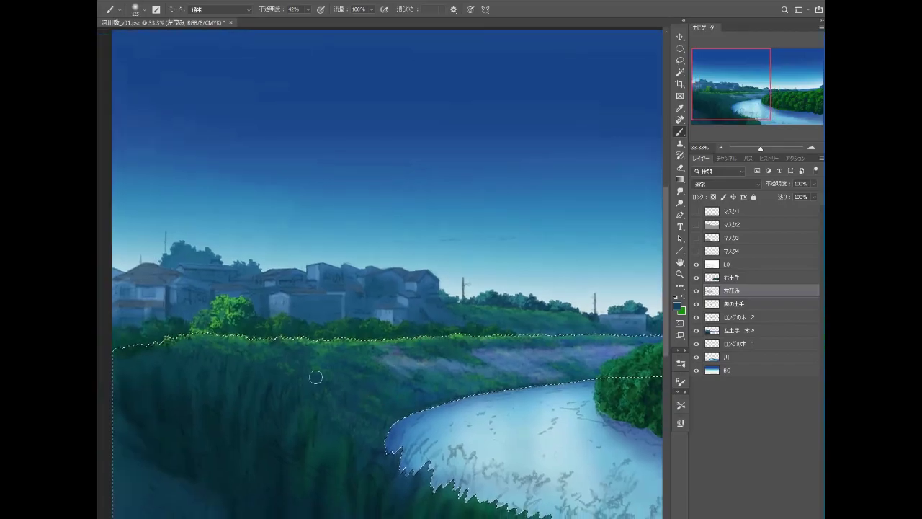
pyautogui.hotkey('ctrl', '-')
pyautogui.hotkey('ctrl', '-')
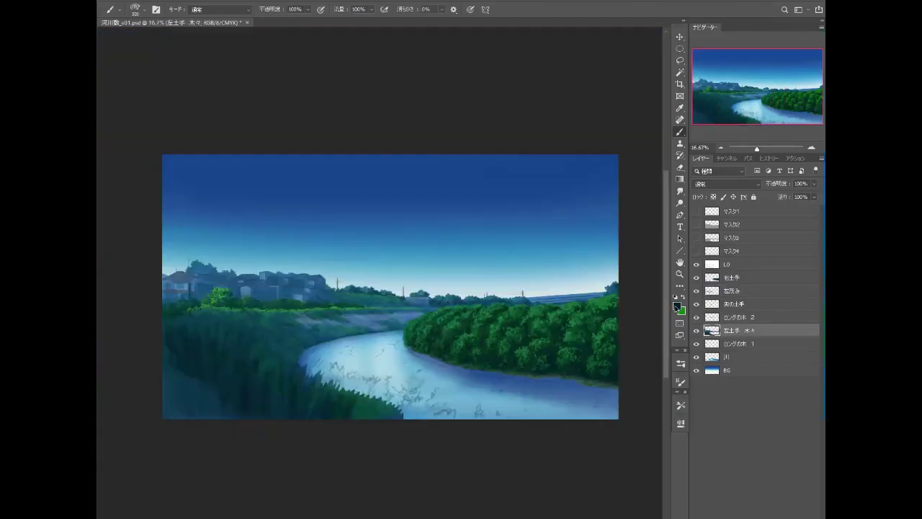
# Step: Set the foreground colour to a very dark blue-green
pyautogui.click(677, 307)
pyautogui.moveTo(684, 436); pyautogui.dragTo(686, 444)
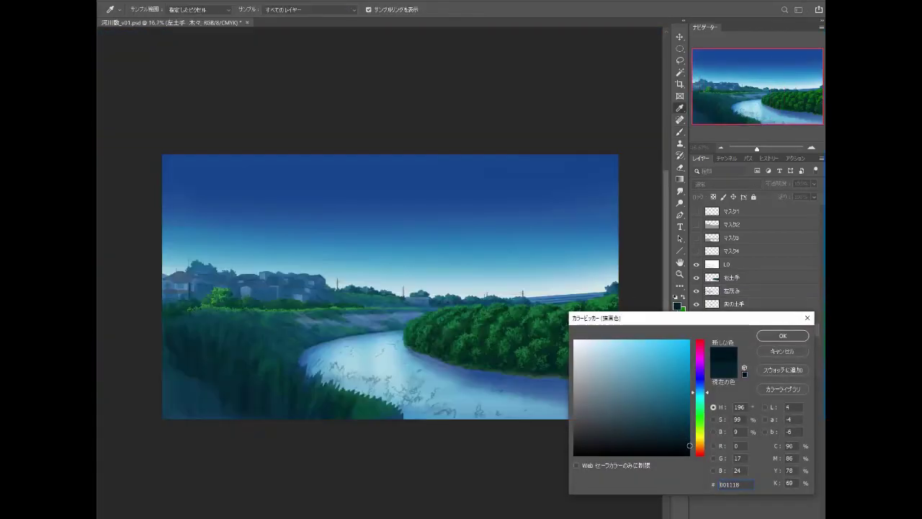
pyautogui.click(782, 335)
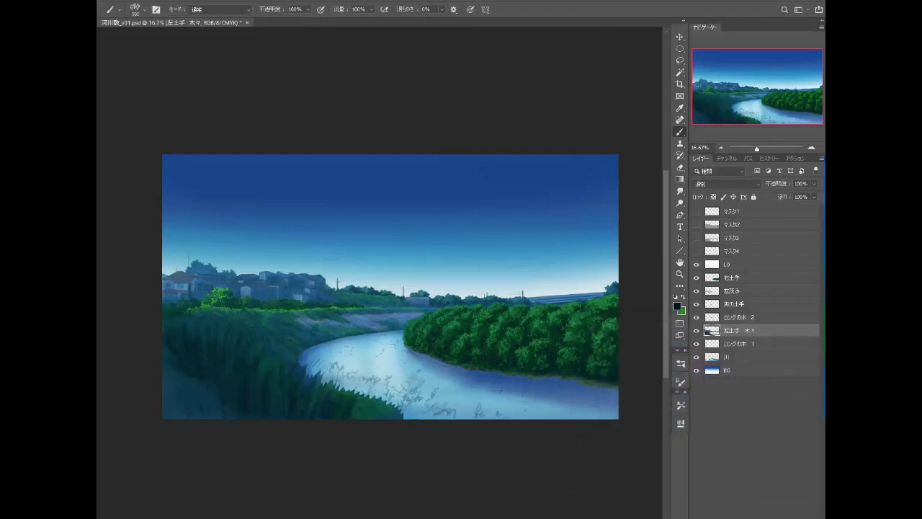
# Step: On a new layer, brush rough dark grass shadows at lower opacity over the lower-left bank
pyautogui.hotkey('ctrl', 'shift', 'alt', 'n')
pyautogui.moveTo(369, 398)
pyautogui.mouseDown()
pyautogui.moveTo(438, 420)
pyautogui.moveTo(352, 422)
pyautogui.moveTo(354, 403)
pyautogui.moveTo(319, 394)
pyautogui.moveTo(305, 409)
pyautogui.moveTo(240, 355)
pyautogui.mouseUp()
pyautogui.moveTo(339, 429)
pyautogui.mouseDown()
pyautogui.moveTo(440, 434)
pyautogui.moveTo(351, 398)
pyautogui.mouseUp()
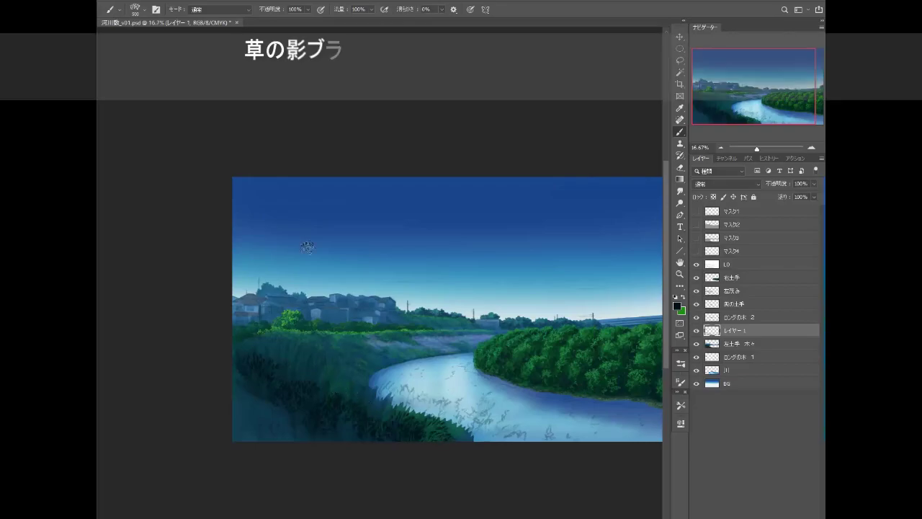
pyautogui.moveTo(307, 9); pyautogui.dragTo(284, 22)
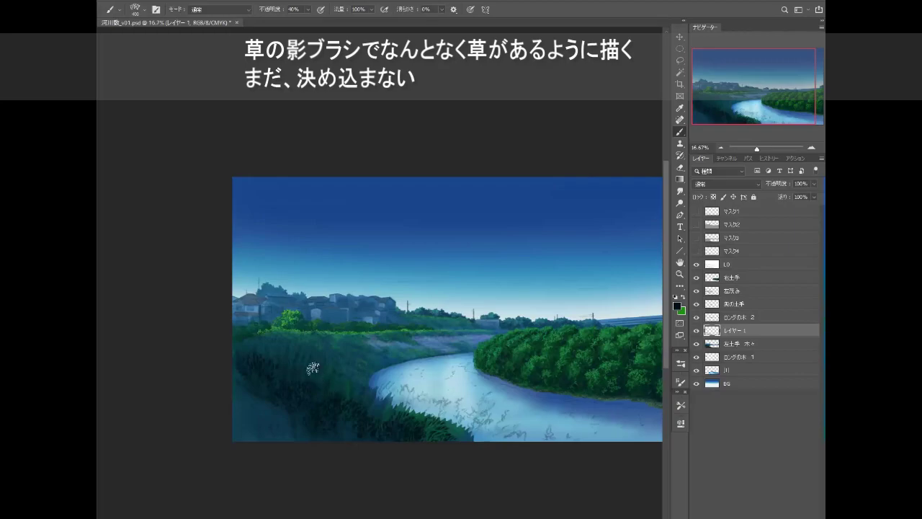
pyautogui.moveTo(242, 361)
pyautogui.mouseDown()
pyautogui.moveTo(270, 410)
pyautogui.moveTo(339, 409)
pyautogui.moveTo(360, 422)
pyautogui.moveTo(324, 367)
pyautogui.moveTo(297, 351)
pyautogui.moveTo(252, 347)
pyautogui.moveTo(268, 379)
pyautogui.moveTo(343, 372)
pyautogui.moveTo(375, 439)
pyautogui.mouseUp()
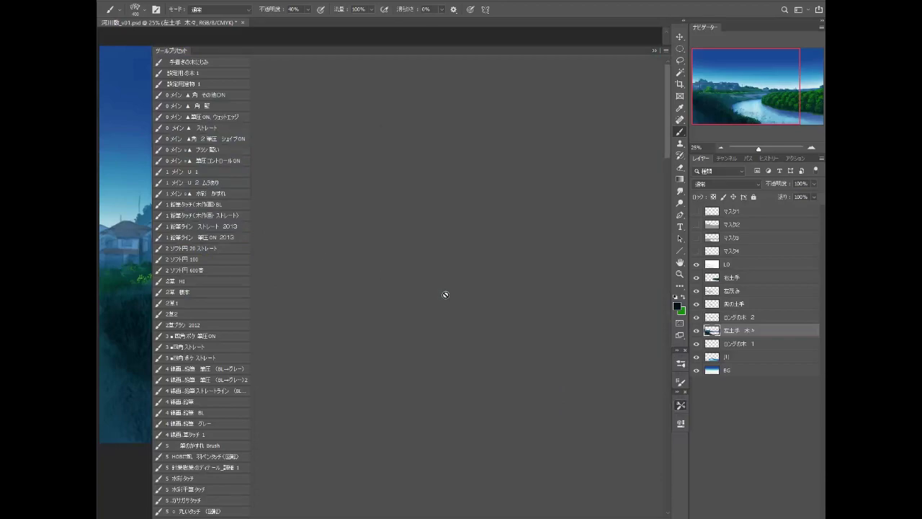
# Step: With the '1 メイン U 2 ムラあり' preset, paint a dark weed branch, side twig, base stems and leafy sprig over the river
pyautogui.click(222, 182)
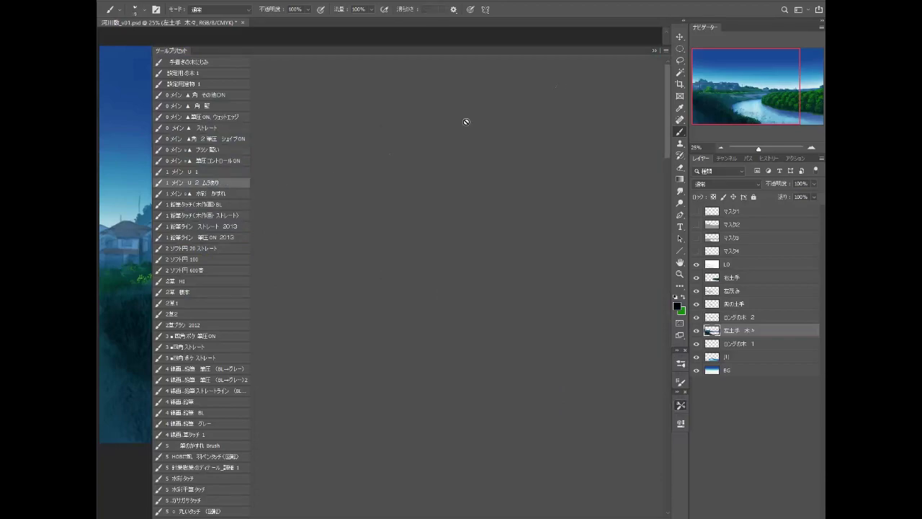
pyautogui.click(654, 51)
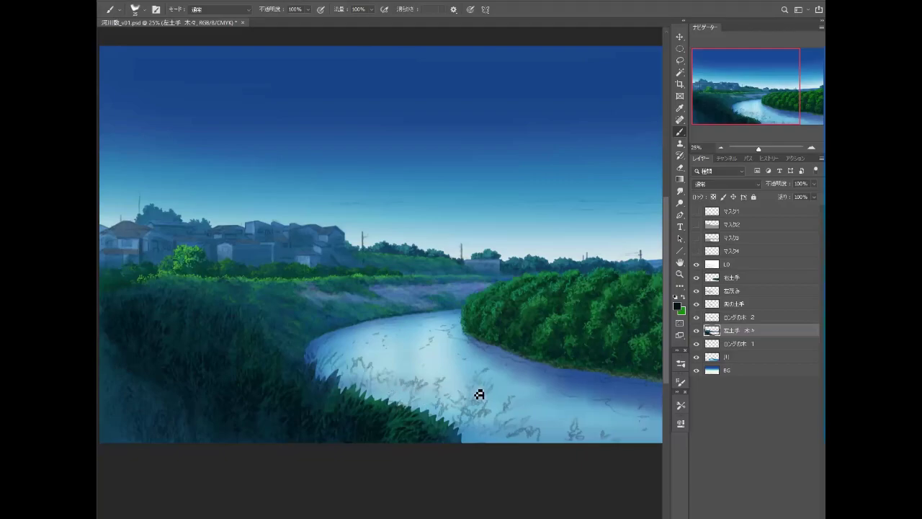
pyautogui.moveTo(484, 369); pyautogui.dragTo(473, 381)
pyautogui.hotkey('ctrl', 'z')
pyautogui.moveTo(451, 434); pyautogui.dragTo(475, 372)
pyautogui.moveTo(462, 411); pyautogui.dragTo(480, 389)
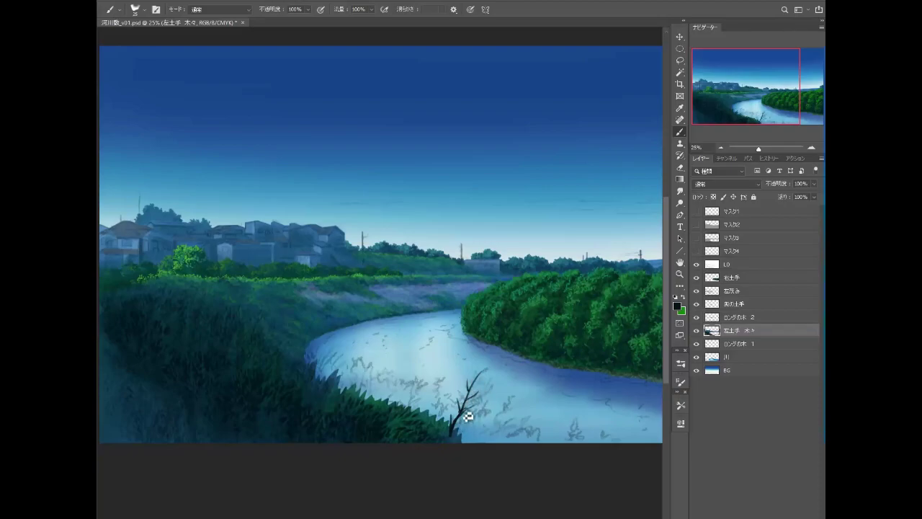
pyautogui.moveTo(467, 436)
pyautogui.mouseDown()
pyautogui.moveTo(463, 413)
pyautogui.moveTo(423, 386)
pyautogui.mouseUp()
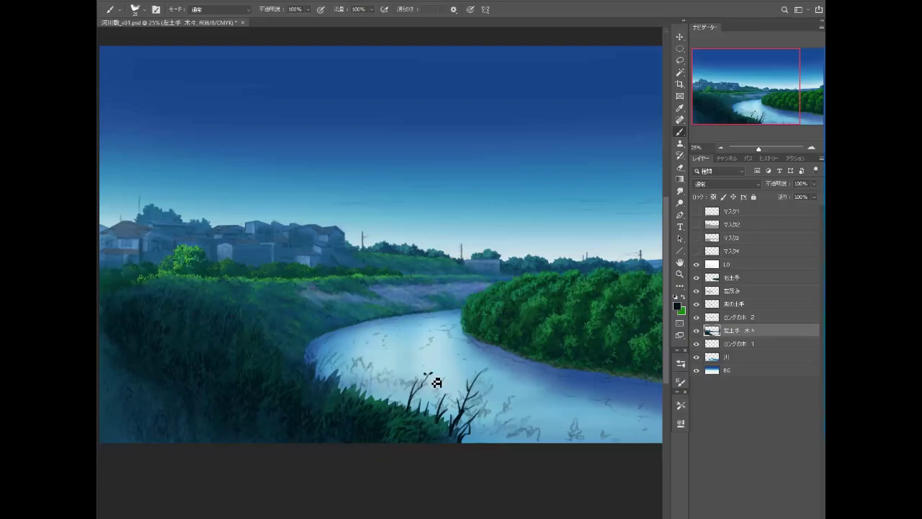
pyautogui.moveTo(428, 384); pyautogui.dragTo(429, 372)
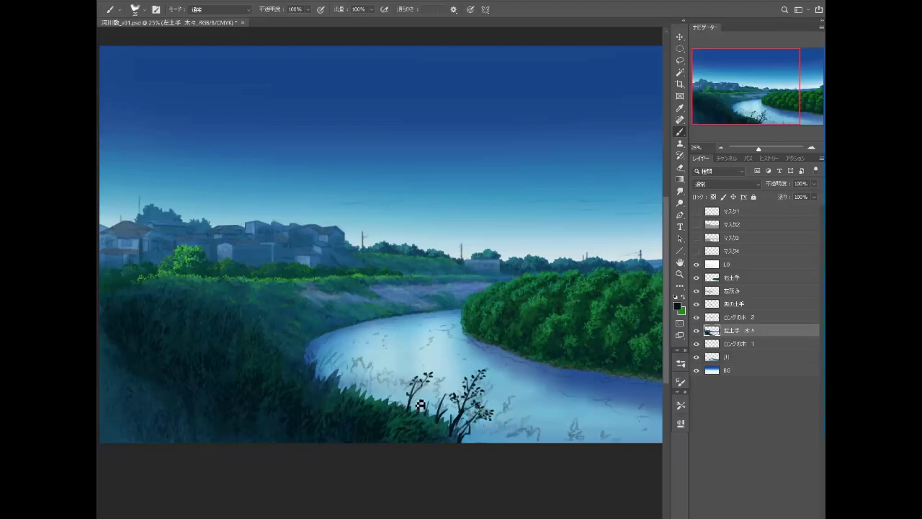
pyautogui.moveTo(412, 428); pyautogui.dragTo(442, 417)
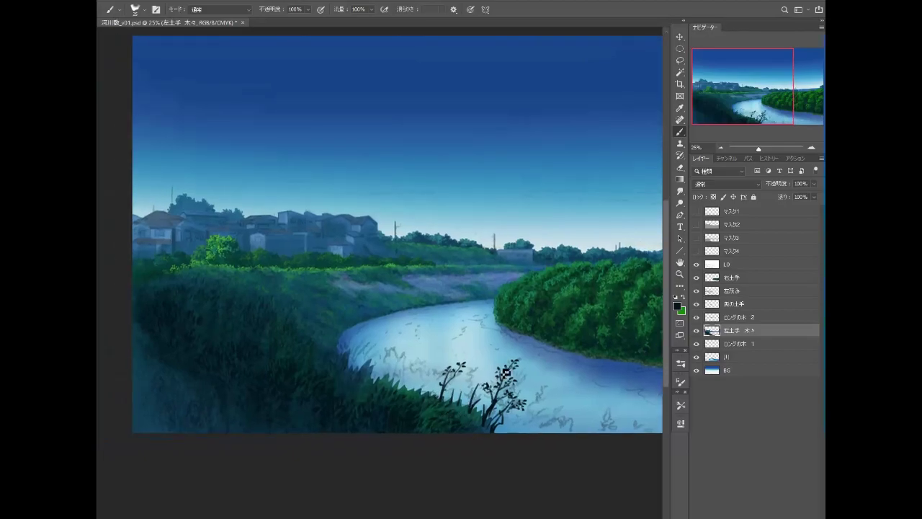
# Step: Sample the riverbank grass greens and paint dark grass strokes along the bank edge
pyautogui.click(680, 405)
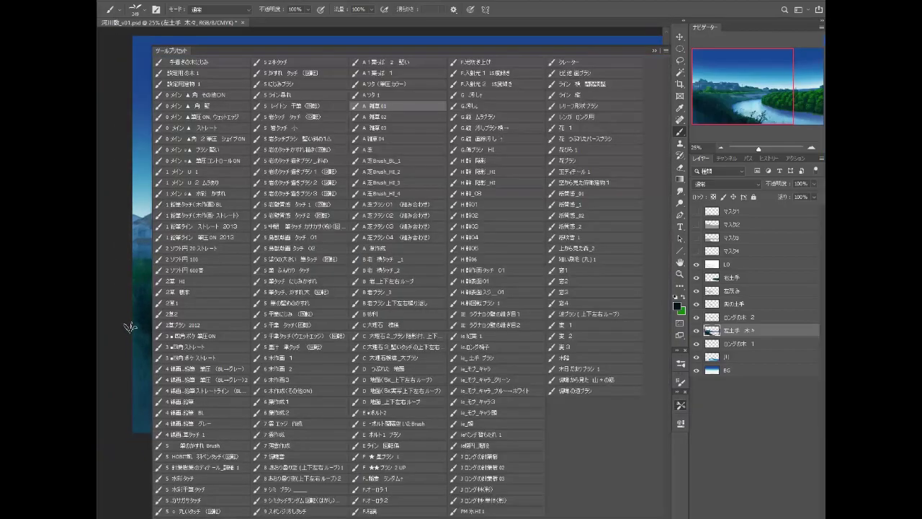
pyautogui.click(654, 52)
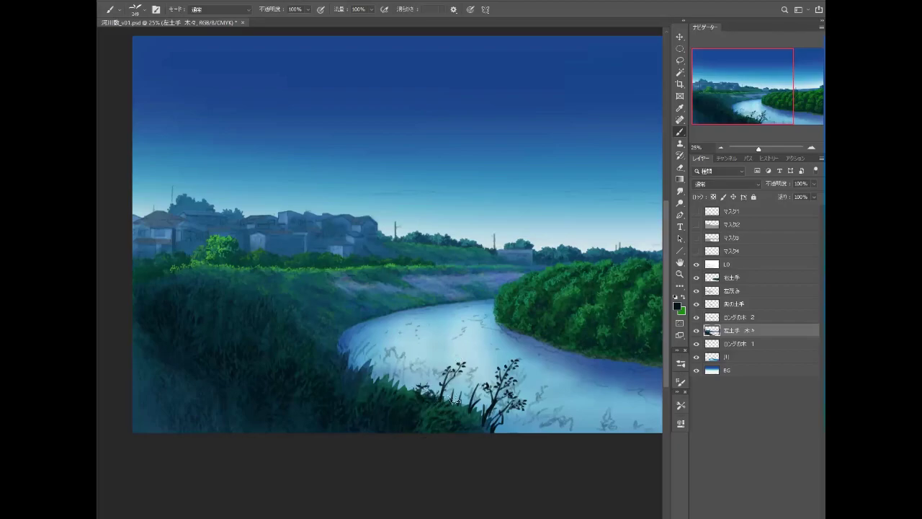
pyautogui.press('alt')
pyautogui.keyDown('alt'); pyautogui.click(452, 406); pyautogui.keyUp('alt')
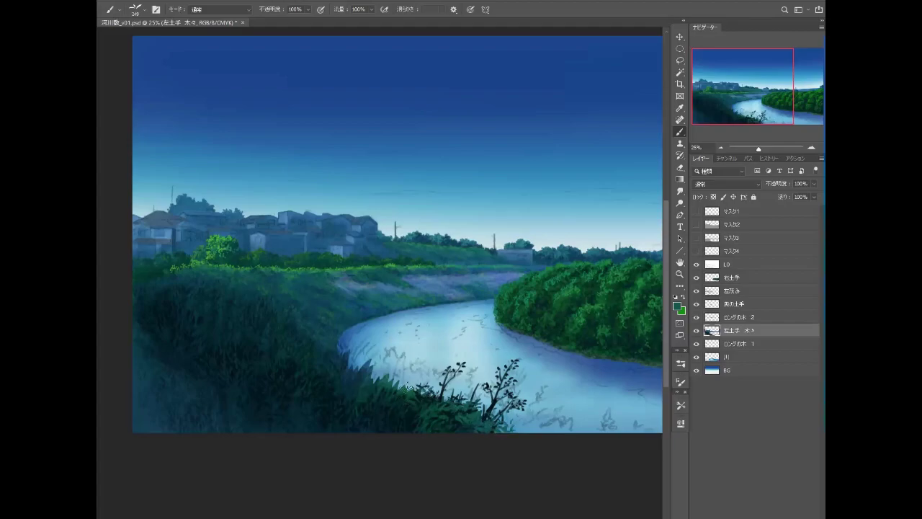
pyautogui.keyDown('alt'); pyautogui.click(351, 373); pyautogui.keyUp('alt')
pyautogui.moveTo(363, 365); pyautogui.dragTo(370, 355)
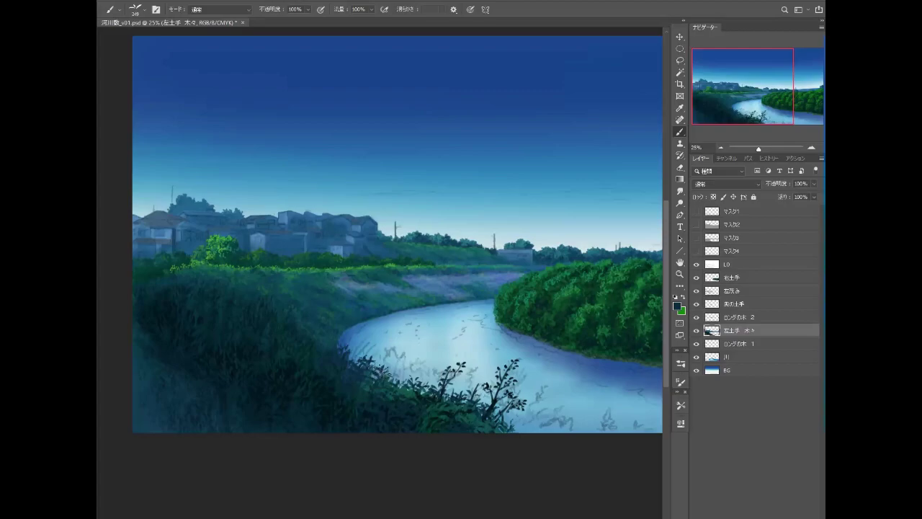
# Step: Sample a dark green (#0c5d17) from the grass near the river
pyautogui.moveTo(314, 361); pyautogui.dragTo(421, 400)
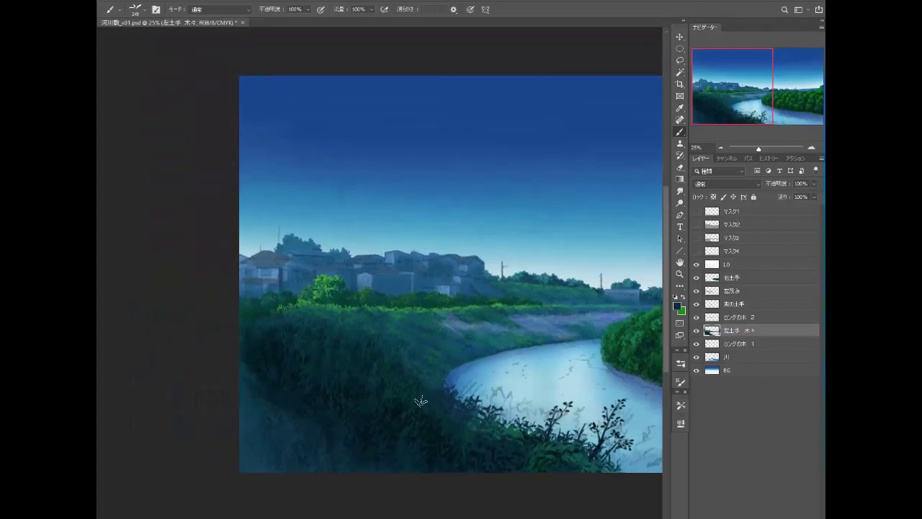
pyautogui.click(385, 423)
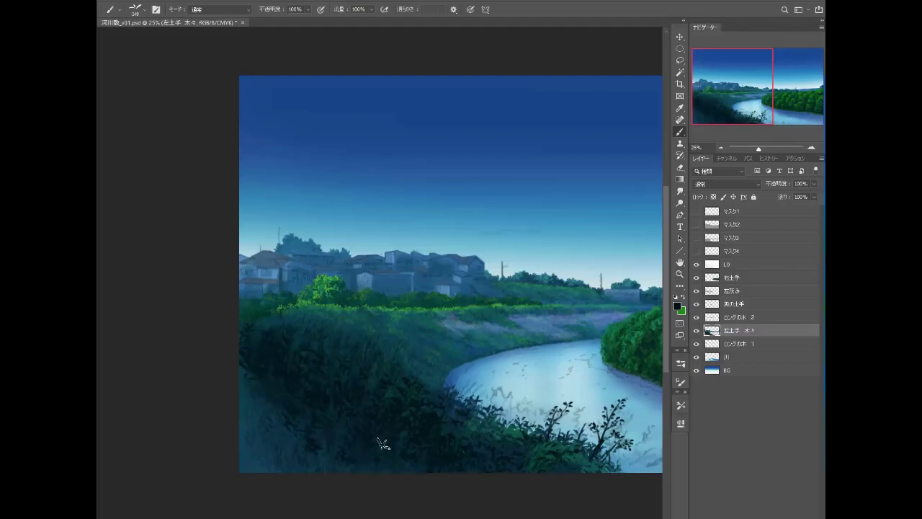
pyautogui.moveTo(473, 443); pyautogui.dragTo(374, 446)
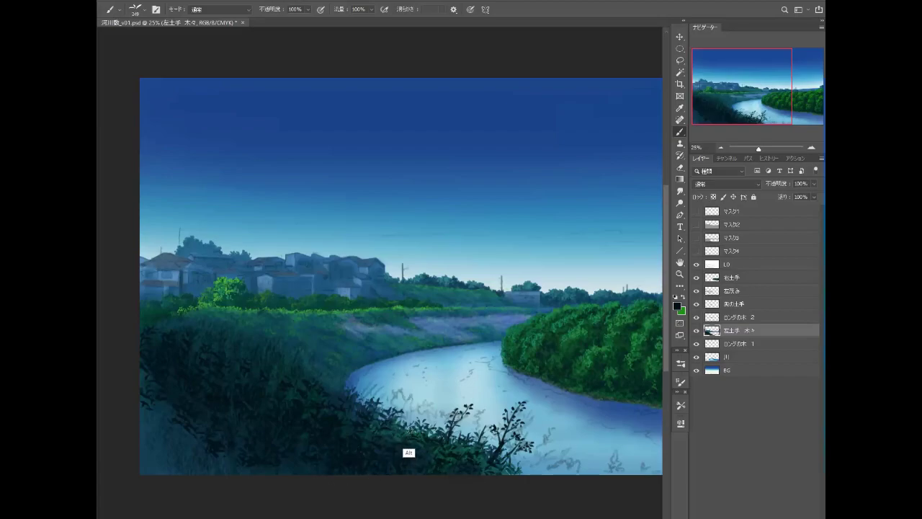
pyautogui.keyDown('alt'); pyautogui.click(414, 432); pyautogui.keyUp('alt')
# Step: Pick a brighter green, then shift it toward teal as the foreground colour
pyautogui.click(677, 304)
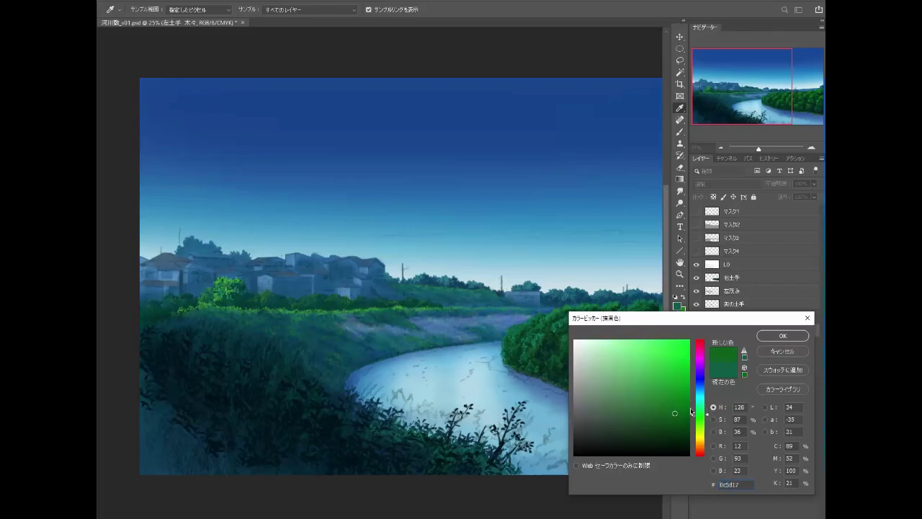
pyautogui.click(667, 394)
pyautogui.click(782, 336)
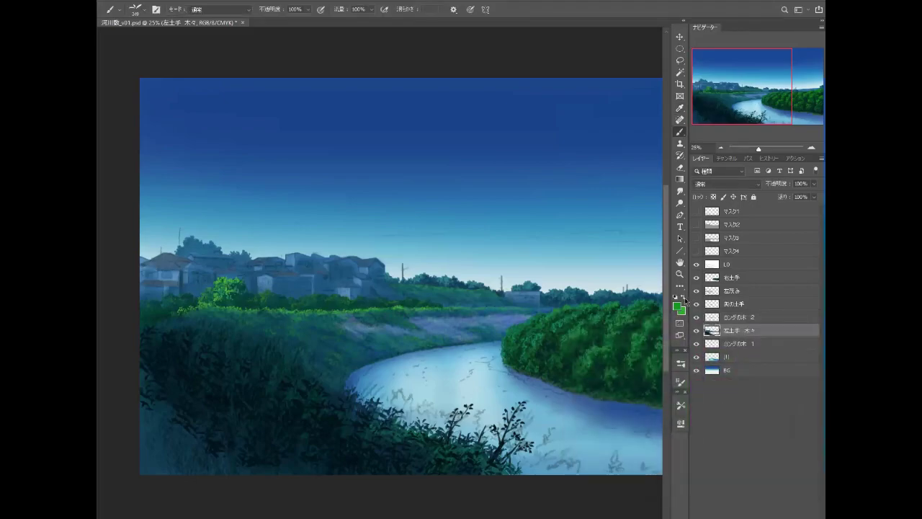
pyautogui.click(677, 306)
pyautogui.moveTo(698, 416); pyautogui.dragTo(703, 399)
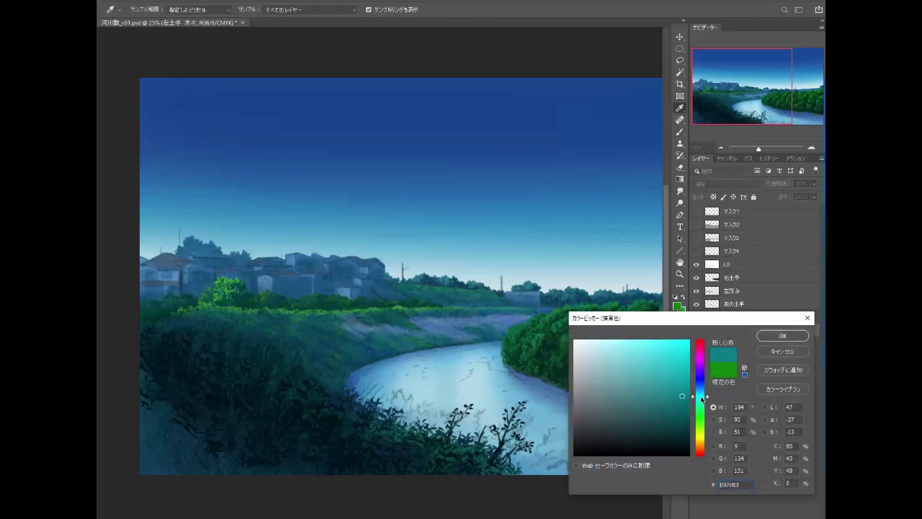
pyautogui.click(778, 336)
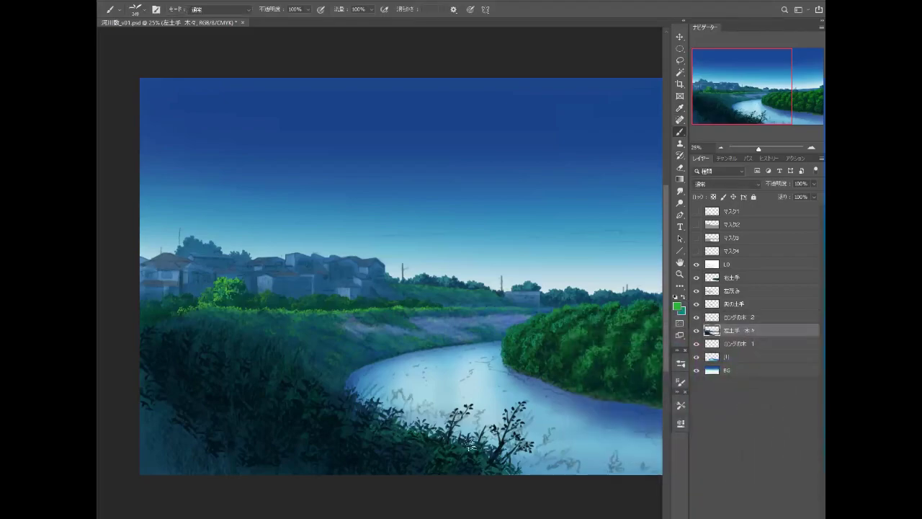
# Step: Paint bright teal leaf highlights across the foreground bushes, extending toward the upper left
pyautogui.moveTo(470, 445)
pyautogui.mouseDown()
pyautogui.moveTo(460, 458)
pyautogui.moveTo(448, 434)
pyautogui.moveTo(415, 425)
pyautogui.moveTo(402, 440)
pyautogui.mouseUp()
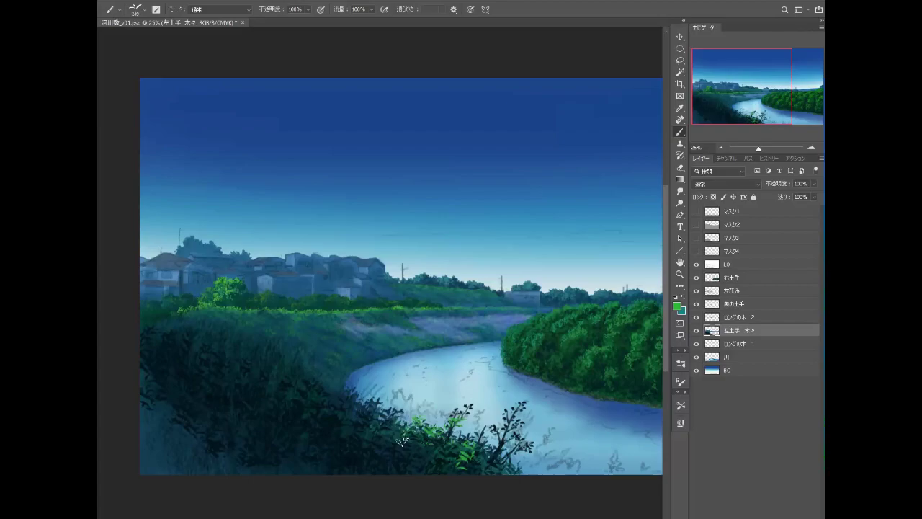
pyautogui.moveTo(375, 405)
pyautogui.mouseDown()
pyautogui.moveTo(360, 436)
pyautogui.moveTo(382, 441)
pyautogui.mouseUp()
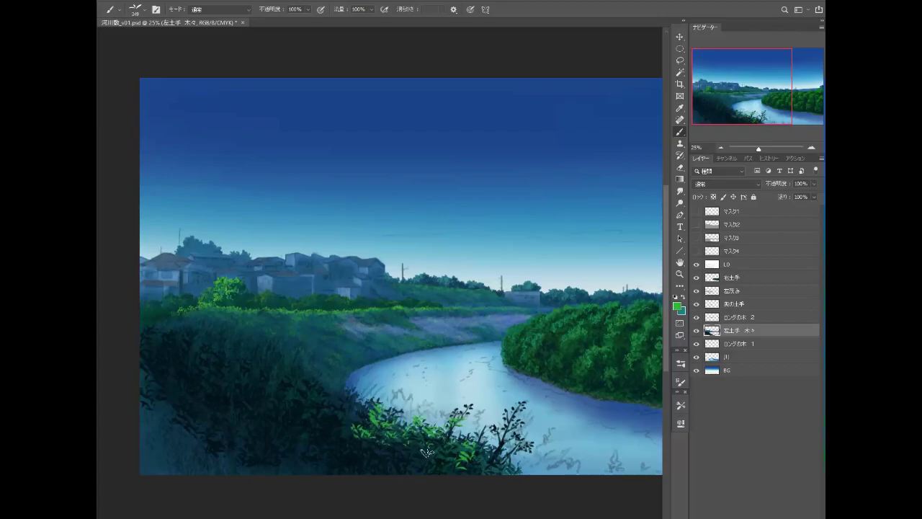
pyautogui.moveTo(487, 468)
pyautogui.mouseDown()
pyautogui.moveTo(449, 443)
pyautogui.moveTo(437, 461)
pyautogui.moveTo(355, 417)
pyautogui.moveTo(332, 423)
pyautogui.mouseUp()
pyautogui.moveTo(328, 384)
pyautogui.mouseDown()
pyautogui.moveTo(368, 402)
pyautogui.moveTo(339, 429)
pyautogui.moveTo(322, 431)
pyautogui.mouseUp()
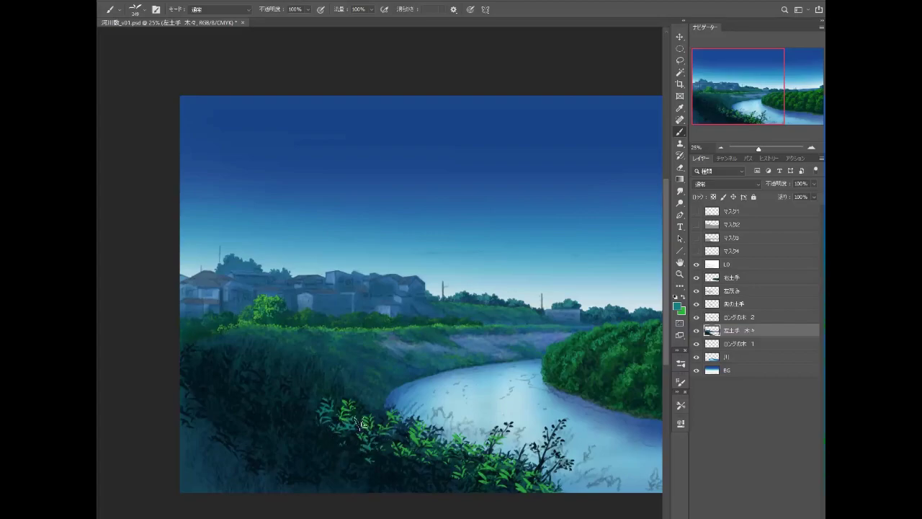
# Step: Nudge the colour to a greener teal and paint bright leaves on the left bush
pyautogui.click(677, 303)
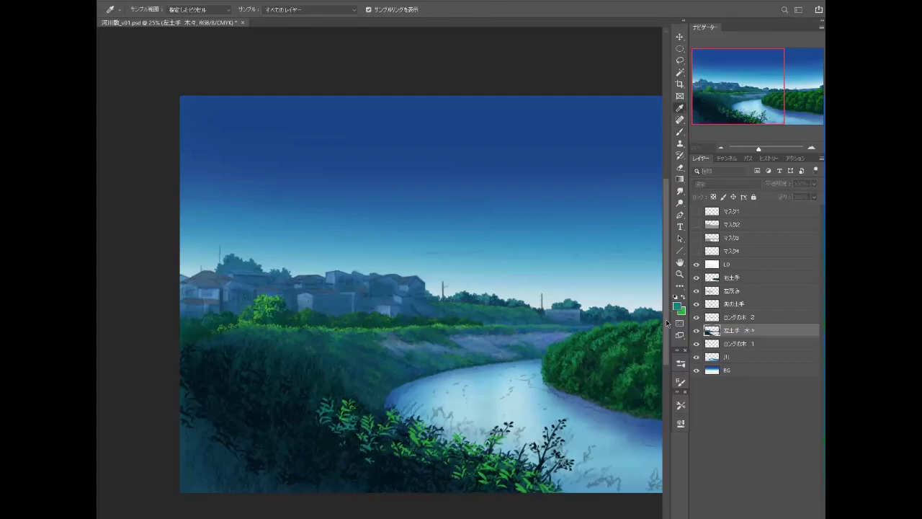
pyautogui.click(708, 399)
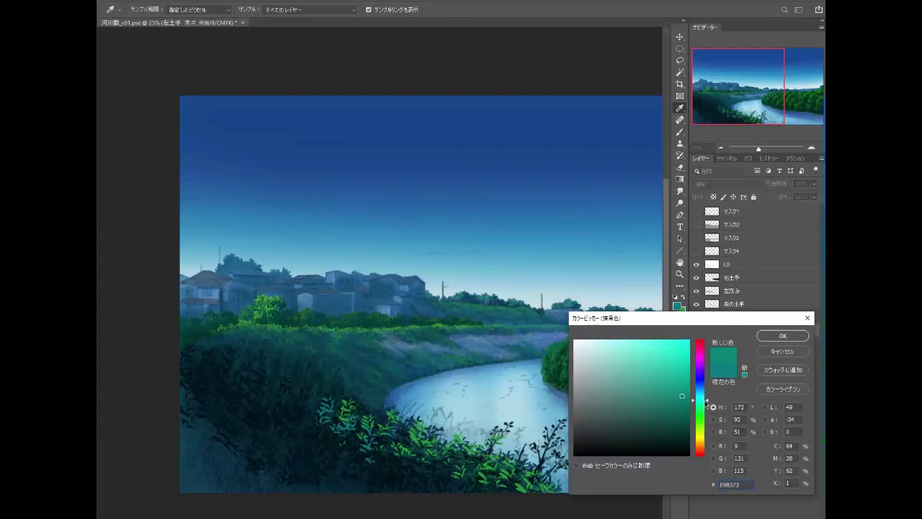
pyautogui.click(783, 335)
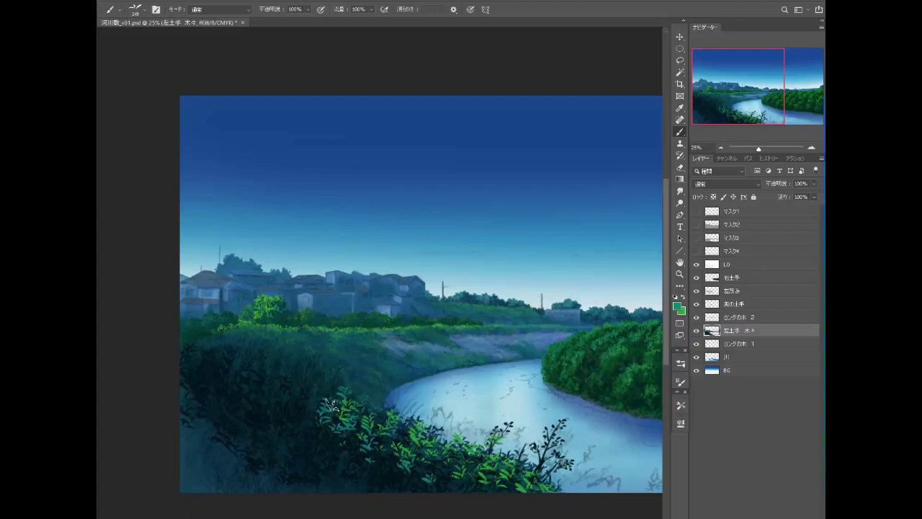
pyautogui.moveTo(350, 404); pyautogui.dragTo(390, 439)
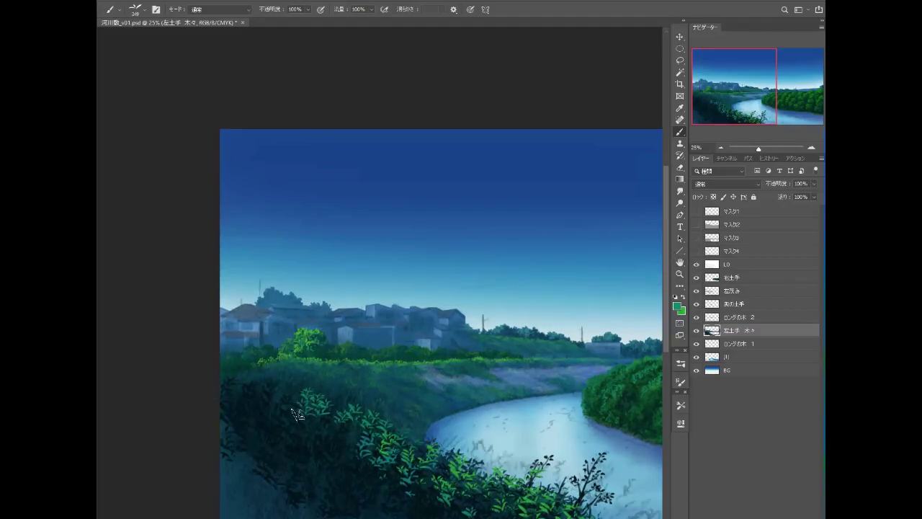
pyautogui.moveTo(313, 398); pyautogui.dragTo(289, 403)
# Step: Switch to a new green and add more leaf marks to the left bush
pyautogui.click(677, 307)
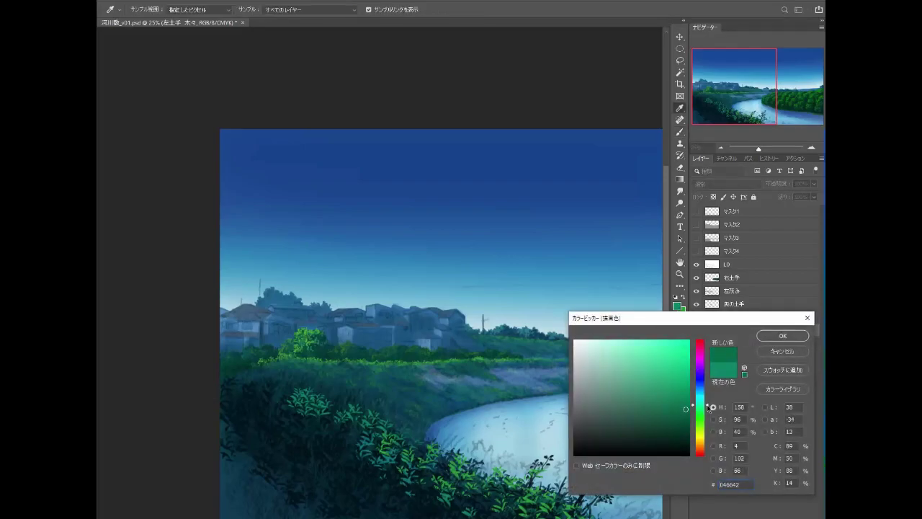
pyautogui.click(769, 334)
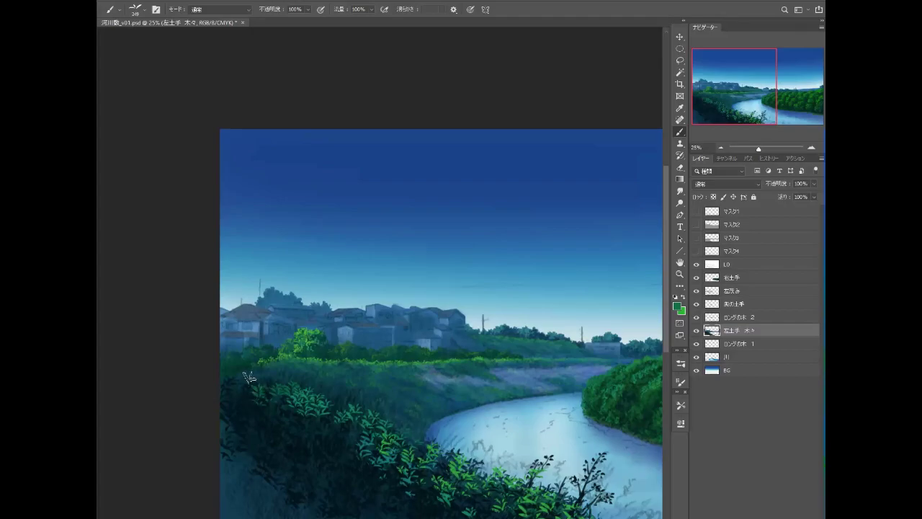
pyautogui.moveTo(230, 378); pyautogui.dragTo(255, 393)
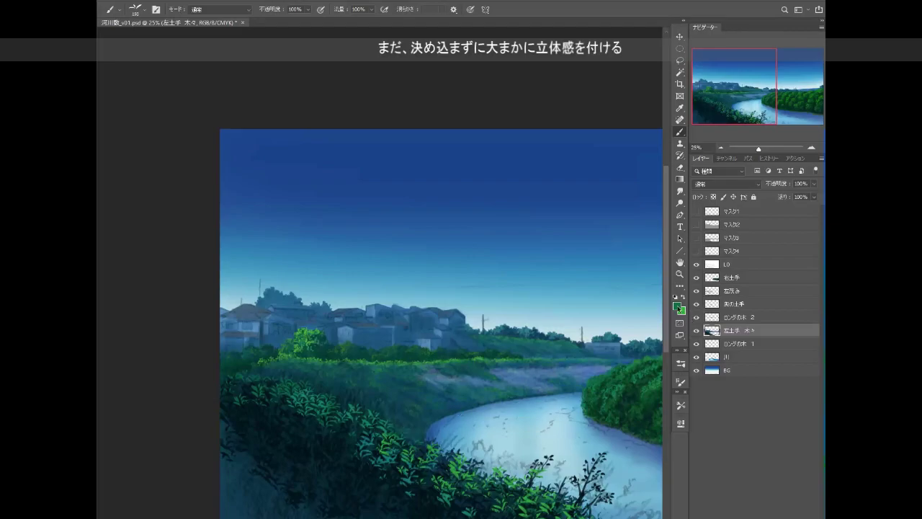
pyautogui.click(678, 307)
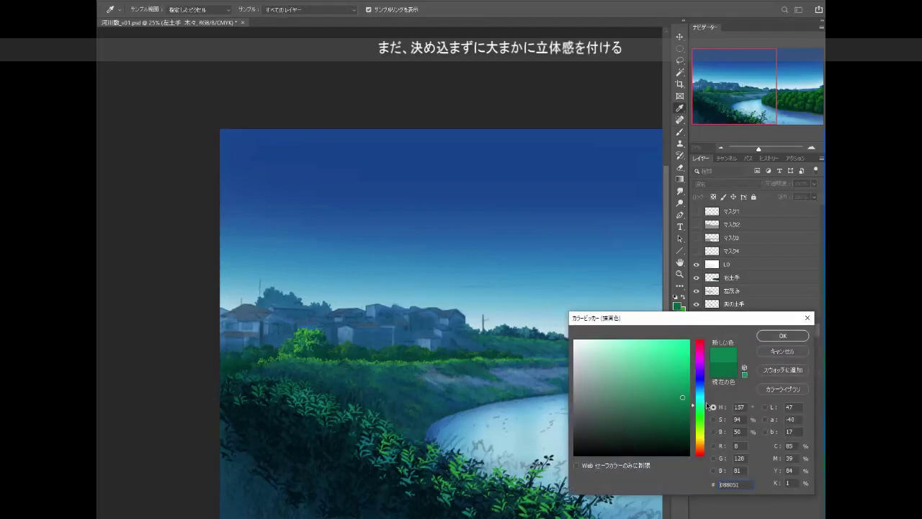
pyautogui.click(782, 336)
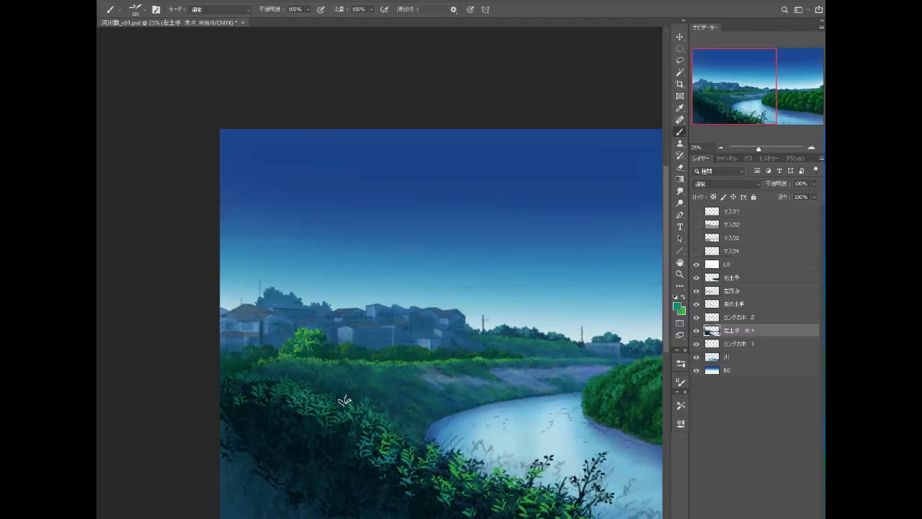
# Step: Set brush opacity to 71% and choose the A 雑草 02 weed brush preset
pyautogui.click(308, 10)
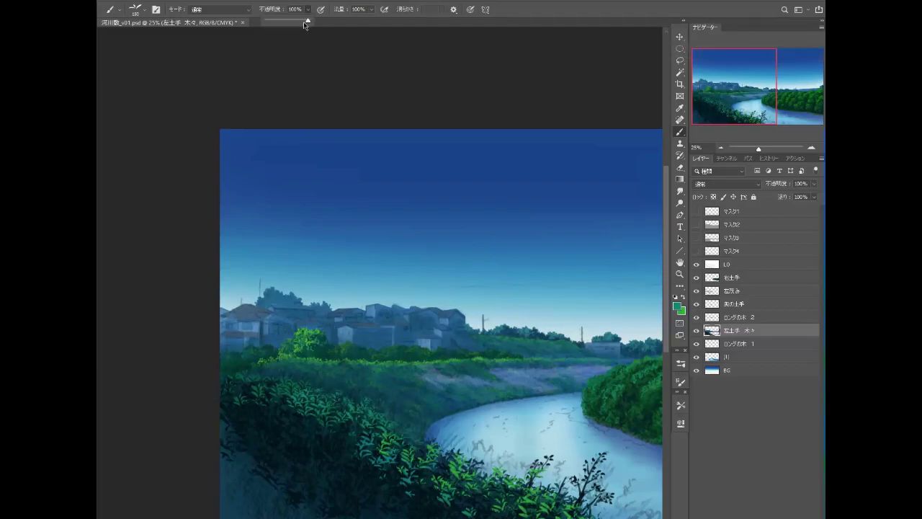
pyautogui.click(329, 389)
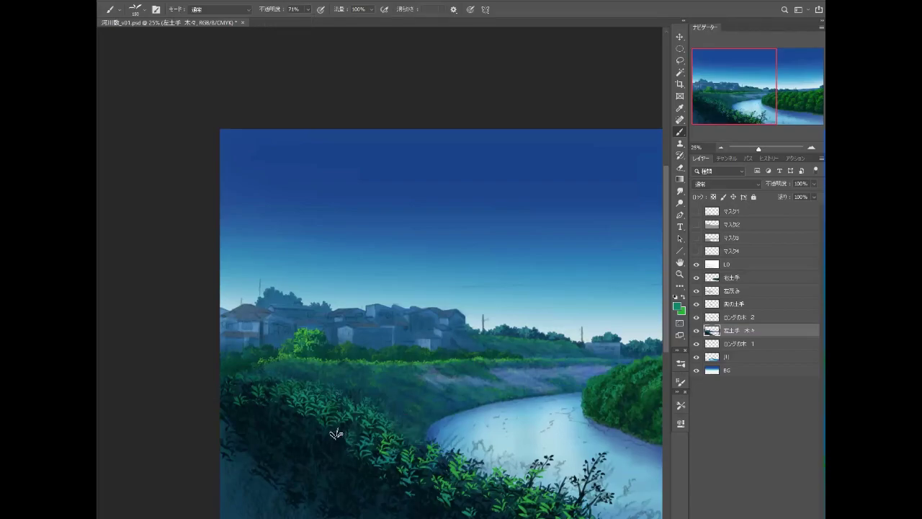
pyautogui.click(681, 404)
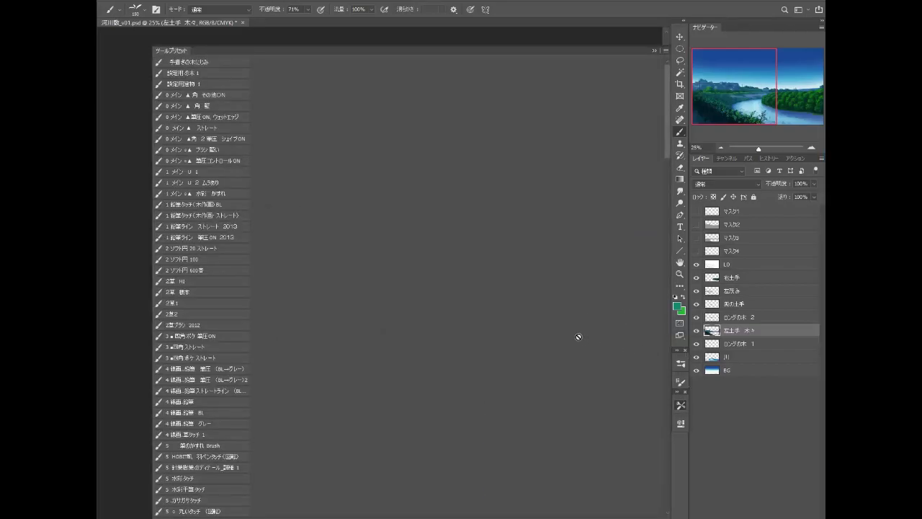
pyautogui.click(391, 119)
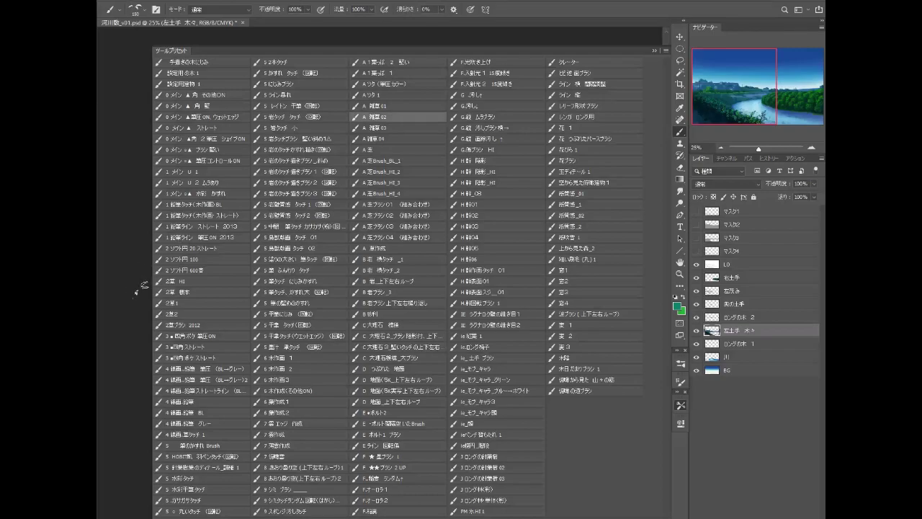
pyautogui.click(656, 52)
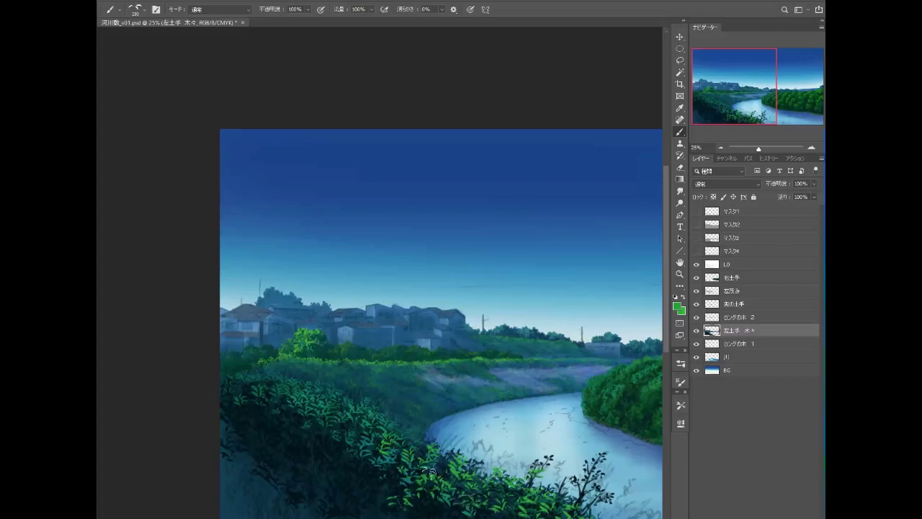
# Step: Set the foreground colour to dark blue #1c4669
pyautogui.scroll(-1, 435, 480)
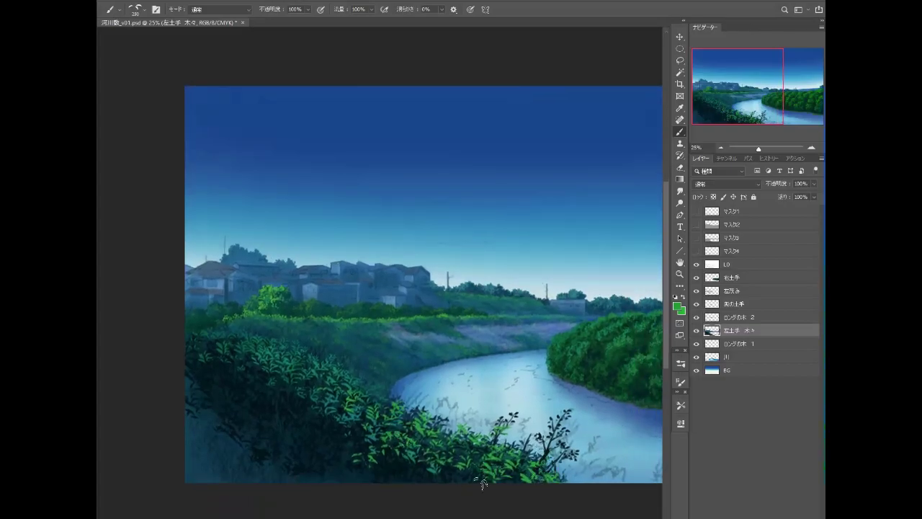
pyautogui.click(677, 308)
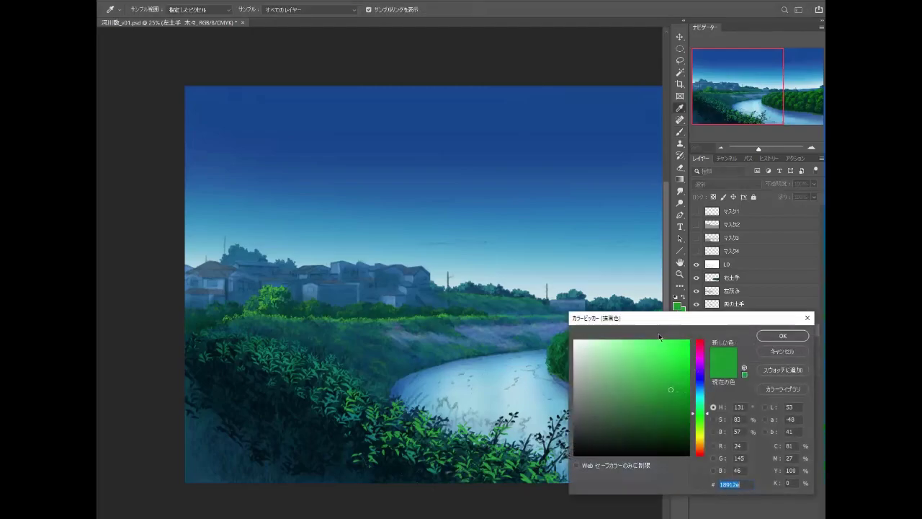
pyautogui.write('1c4269')
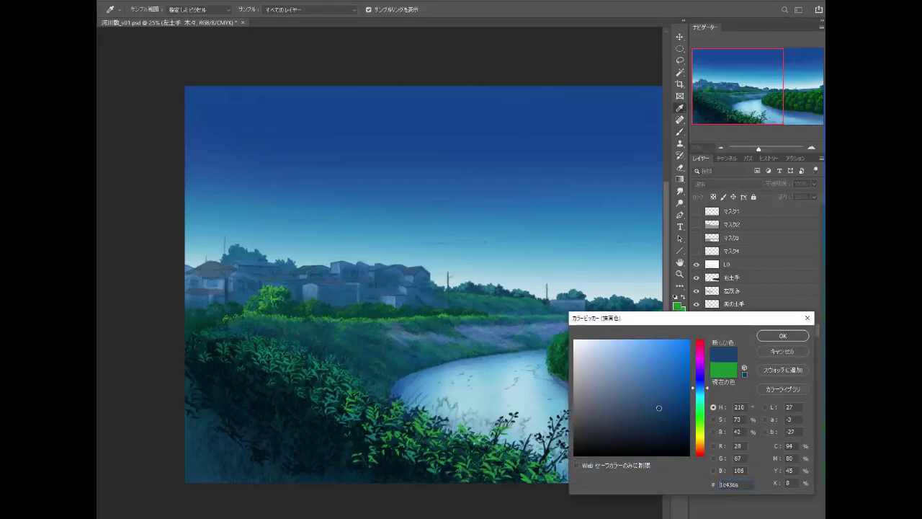
pyautogui.moveTo(706, 389); pyautogui.dragTo(707, 396)
pyautogui.click(782, 336)
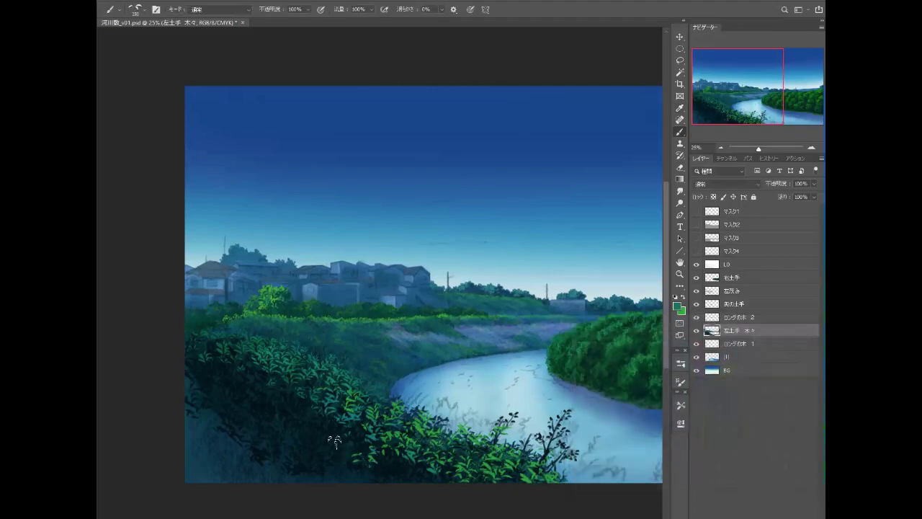
pyautogui.click(676, 307)
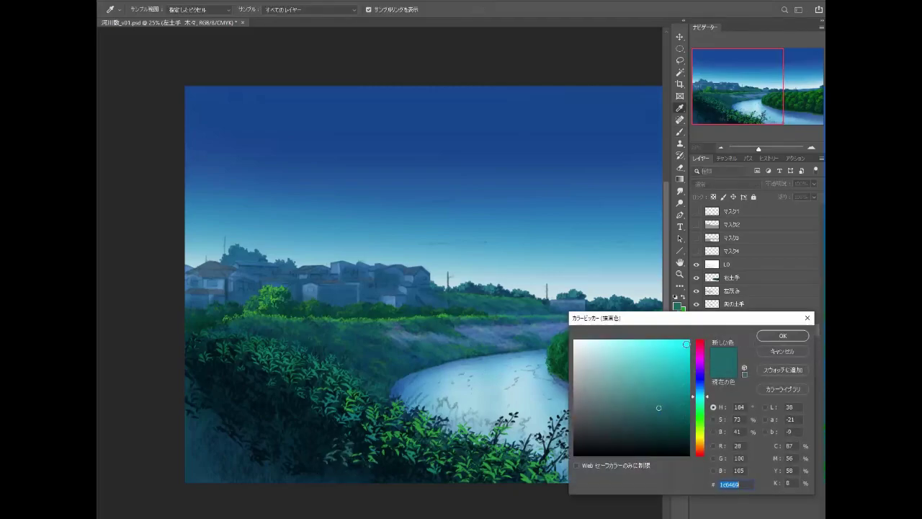
pyautogui.click(706, 389)
pyautogui.click(782, 336)
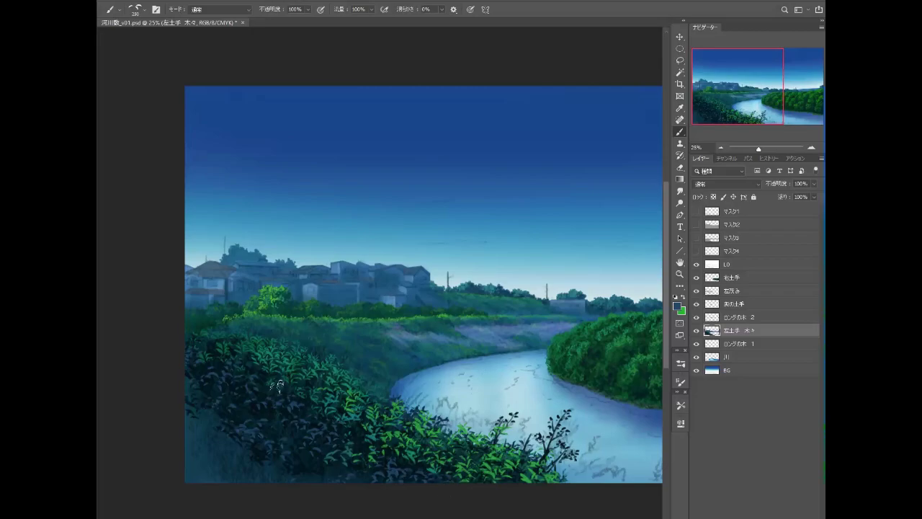
# Step: Choose the A 雑草 03 weed brush preset and sample a bright green from the bushes
pyautogui.click(681, 406)
pyautogui.press('v')
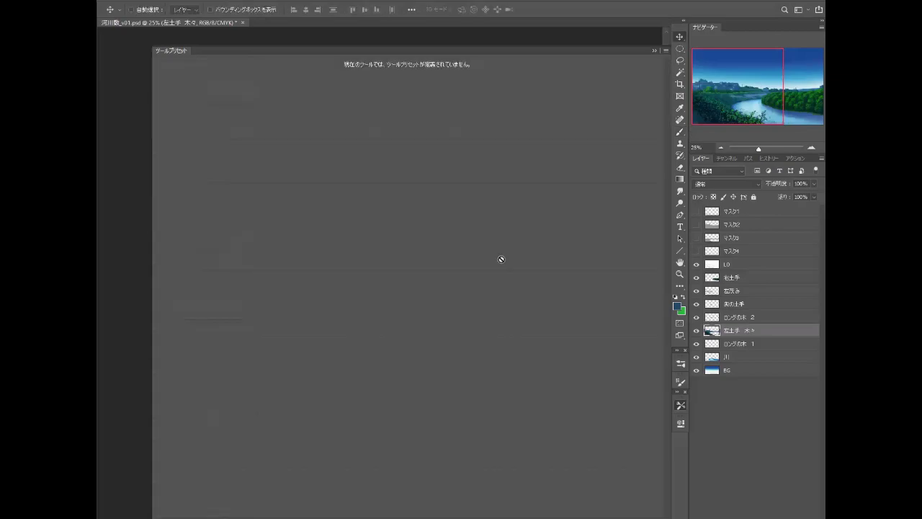
pyautogui.press('b')
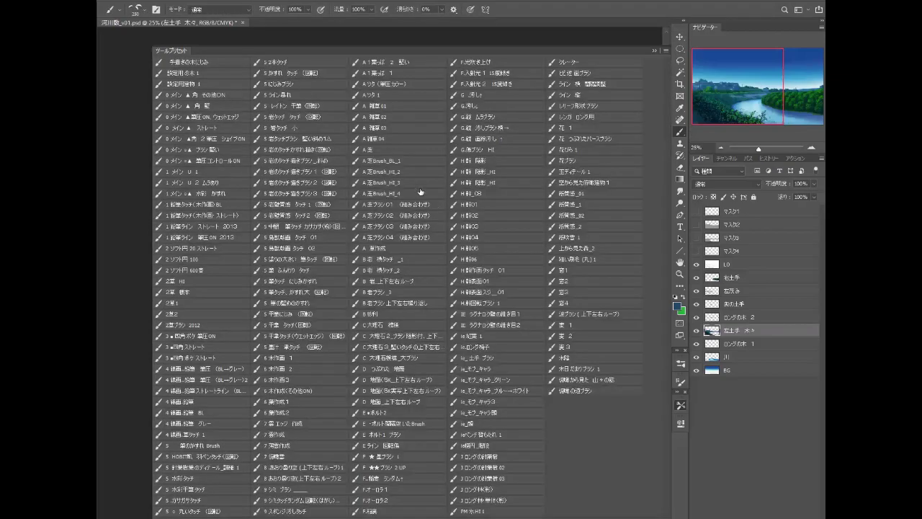
pyautogui.click(392, 127)
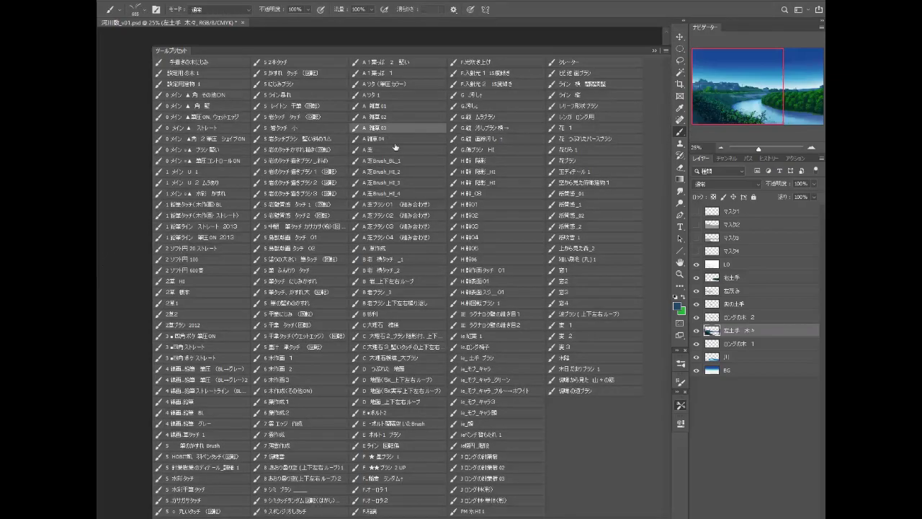
pyautogui.click(654, 51)
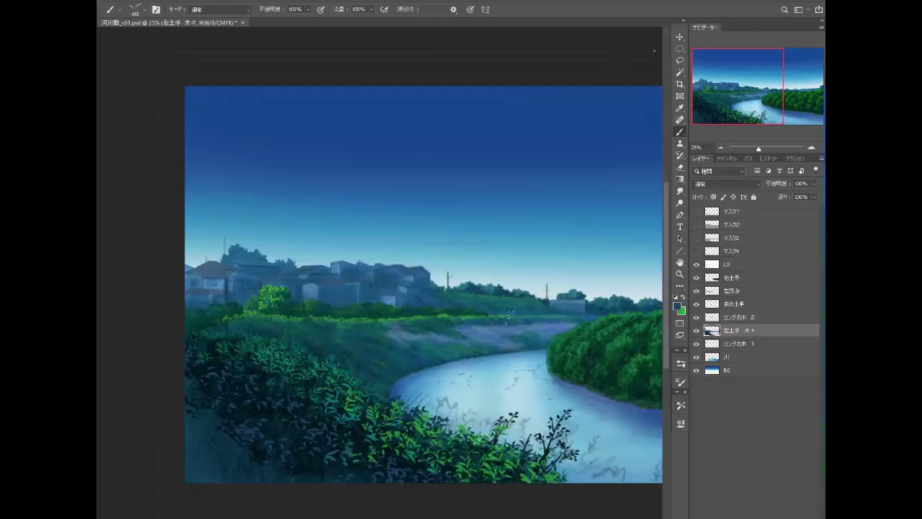
pyautogui.keyDown('alt'); pyautogui.click(487, 487); pyautogui.keyUp('alt')
# Step: On a new layer, paint bright green grass blades across the foreground bushes
pyautogui.hotkey('ctrl', 'shift', 'alt', 'n')
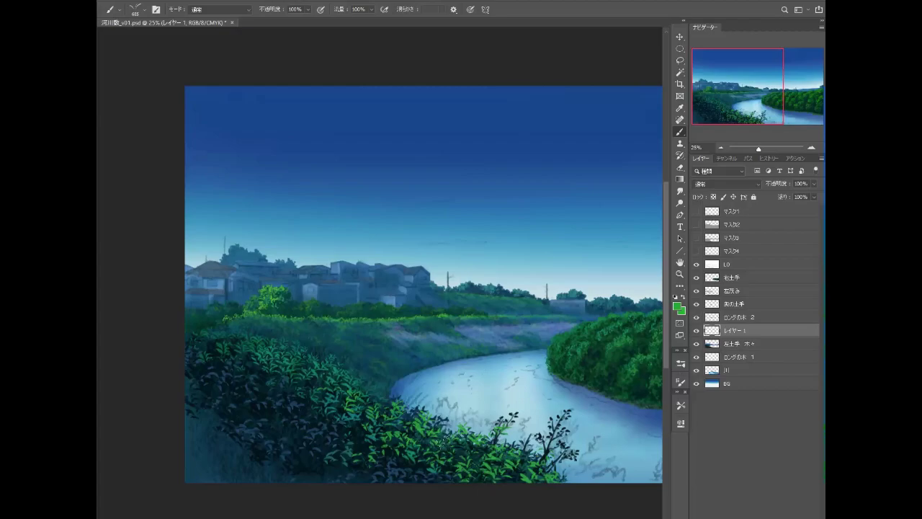
pyautogui.moveTo(454, 451); pyautogui.dragTo(497, 472)
pyautogui.moveTo(403, 429); pyautogui.dragTo(429, 436)
pyautogui.moveTo(397, 472); pyautogui.dragTo(453, 472)
pyautogui.moveTo(361, 440); pyautogui.dragTo(345, 472)
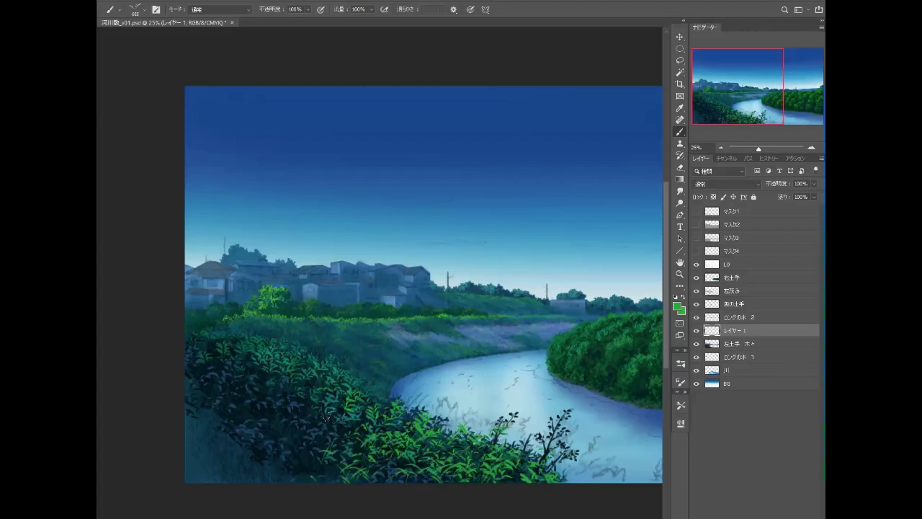
pyautogui.moveTo(328, 421)
pyautogui.mouseDown()
pyautogui.moveTo(335, 461)
pyautogui.moveTo(288, 425)
pyautogui.moveTo(260, 422)
pyautogui.mouseUp()
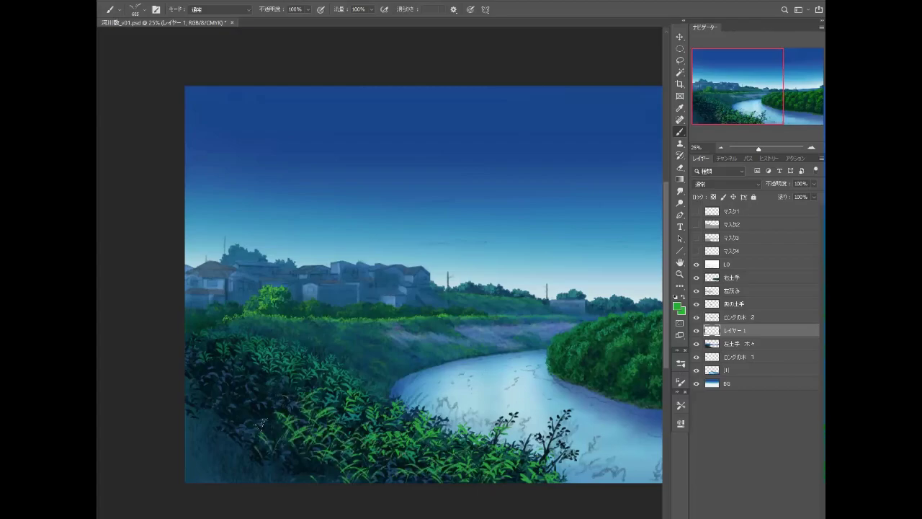
pyautogui.moveTo(250, 364)
pyautogui.mouseDown()
pyautogui.moveTo(280, 392)
pyautogui.moveTo(220, 388)
pyautogui.mouseUp()
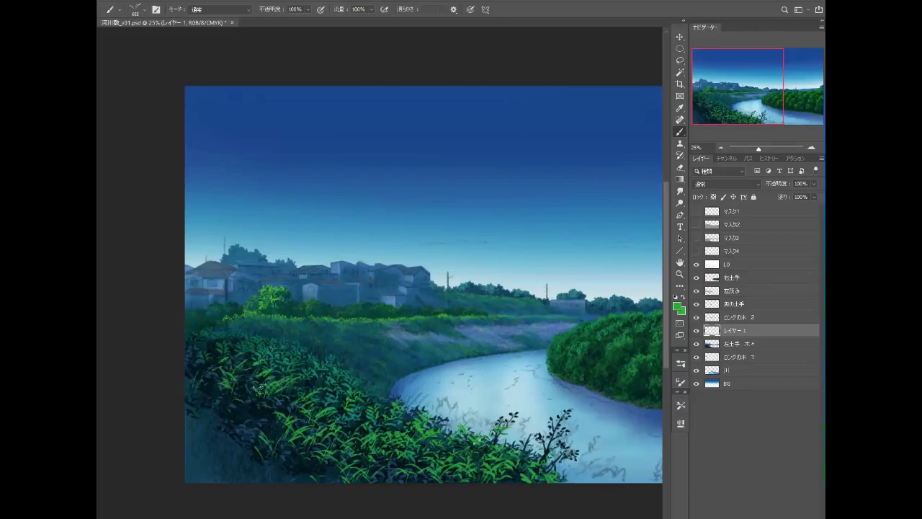
# Step: Shift the foreground colour toward teal, then darken it slightly
pyautogui.click(677, 307)
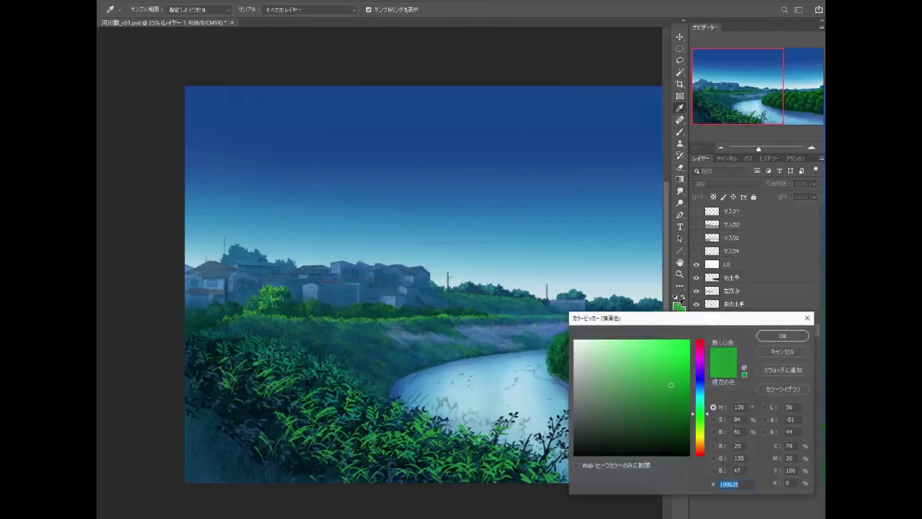
pyautogui.click(704, 401)
pyautogui.click(774, 336)
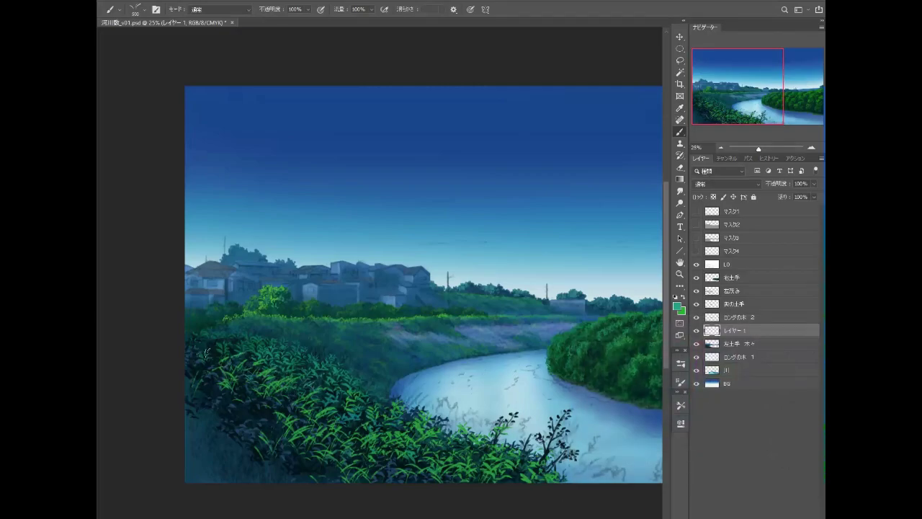
pyautogui.click(680, 307)
pyautogui.moveTo(674, 396); pyautogui.dragTo(680, 407)
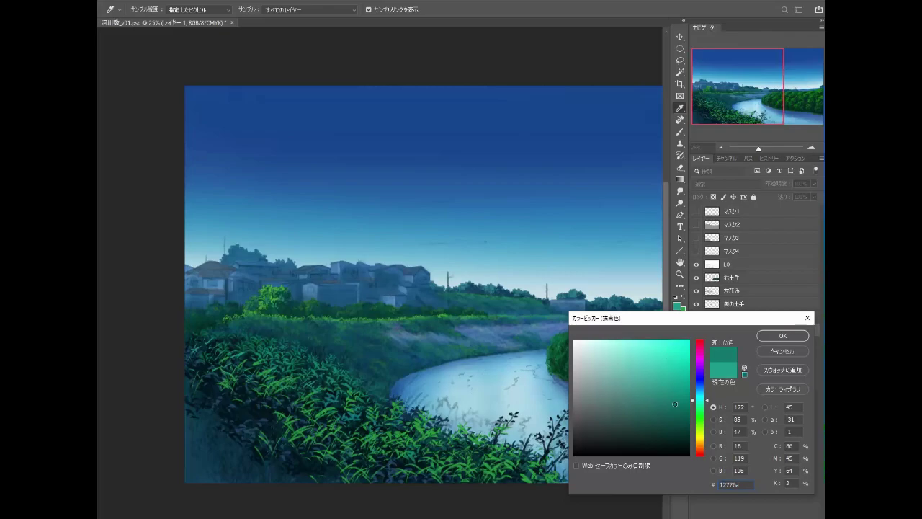
pyautogui.click(772, 335)
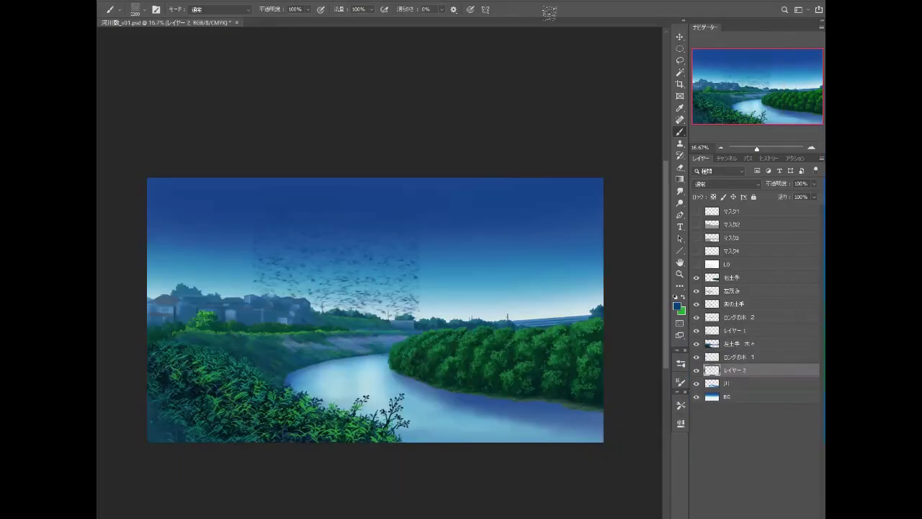
# Step: Duplicate the speckle texture layer and shift the copy right across the sky
pyautogui.click(679, 36)
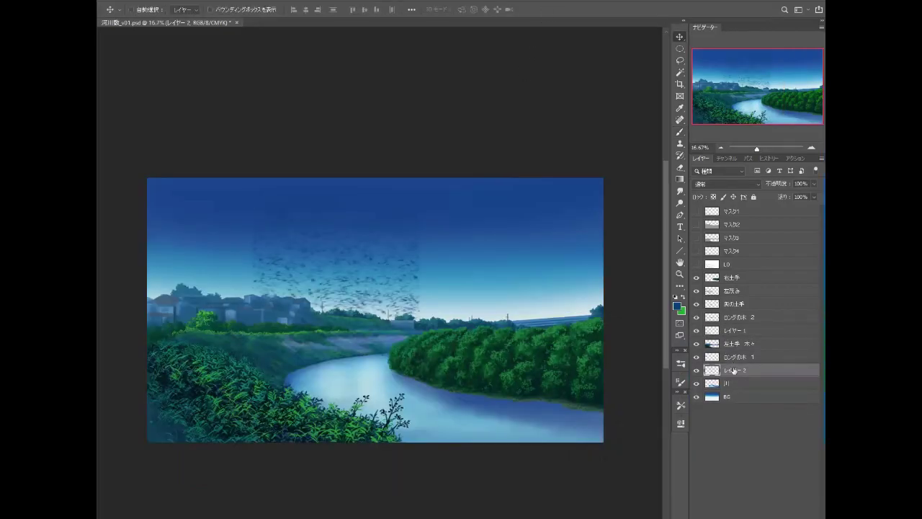
pyautogui.moveTo(739, 374); pyautogui.dragTo(739, 386)
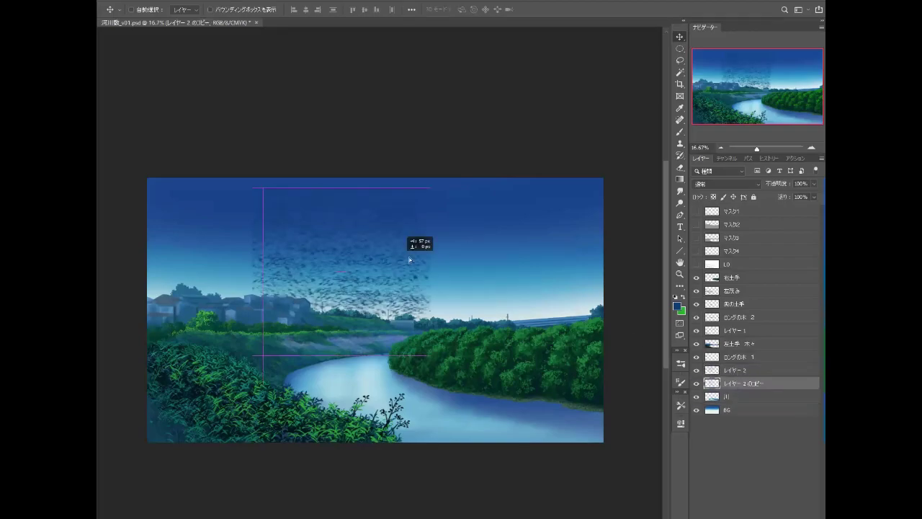
pyautogui.moveTo(396, 265); pyautogui.dragTo(561, 265)
pyautogui.scroll(5, 483, 265)
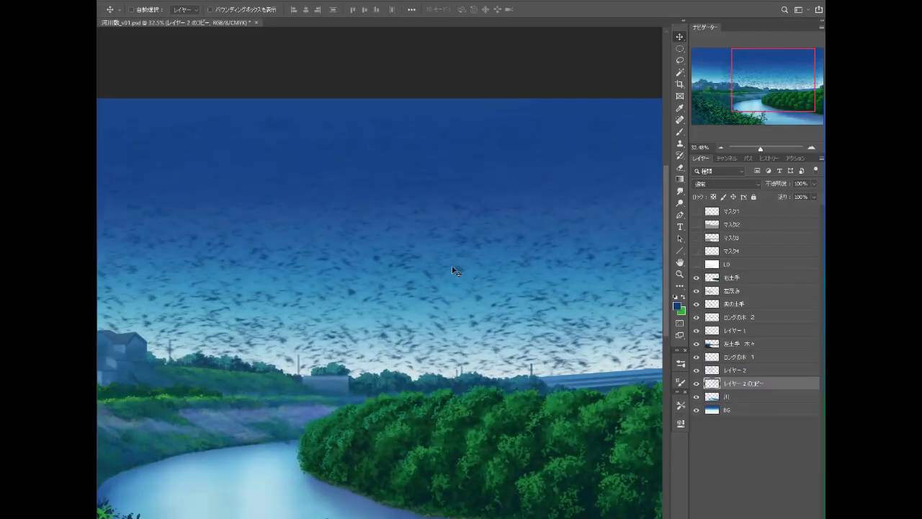
pyautogui.moveTo(457, 270); pyautogui.dragTo(457, 270)
pyautogui.scroll(-5, 455, 269)
# Step: Delete the original speckle layer, duplicate the copy again, and hide one copy
pyautogui.click(740, 371)
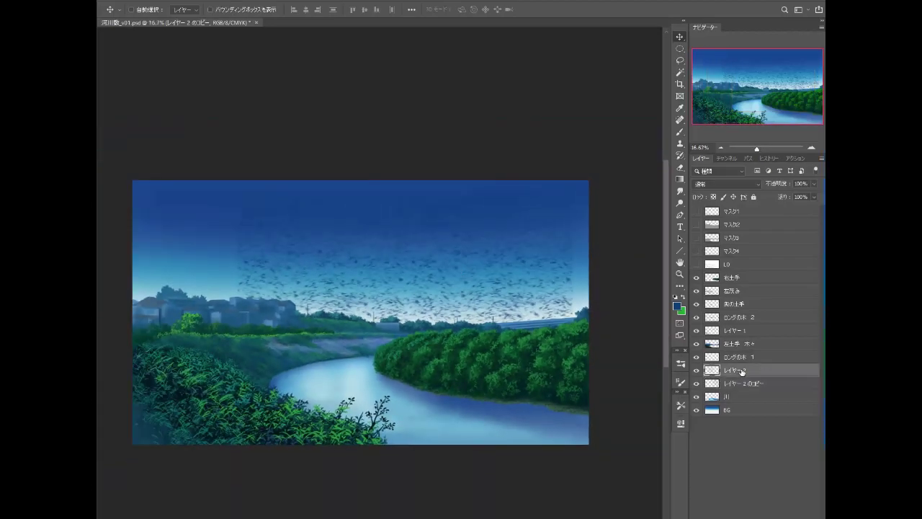
pyautogui.press('Delete')
pyautogui.scroll(-1, 495, 282)
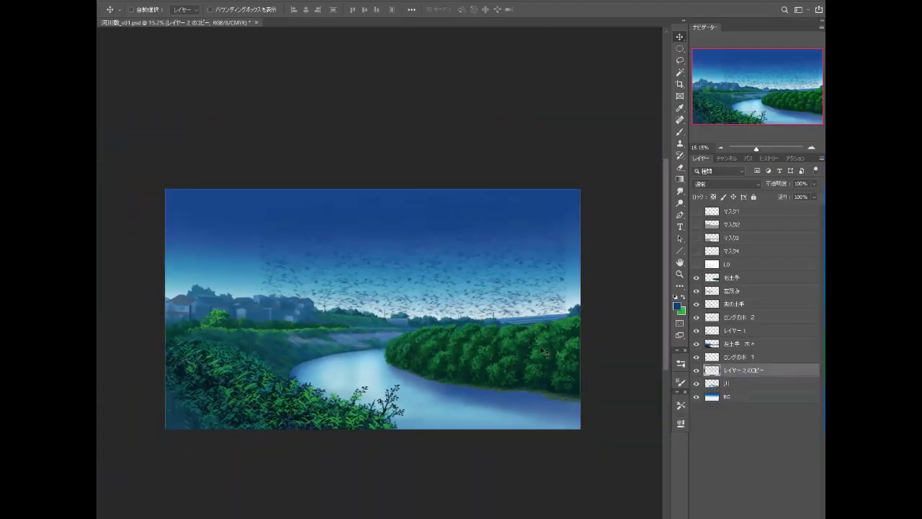
pyautogui.keyDown('alt'); pyautogui.moveTo(749, 371); pyautogui.dragTo(742, 383); pyautogui.keyUp('alt')
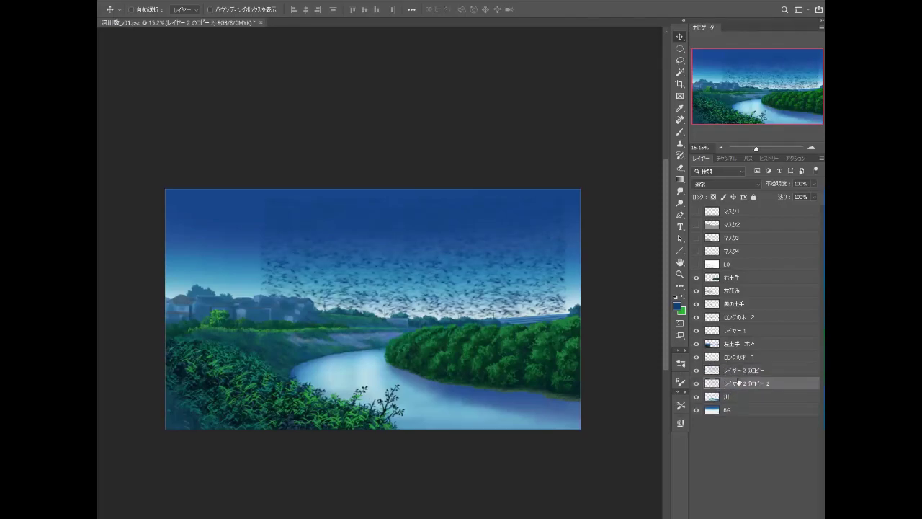
pyautogui.click(696, 383)
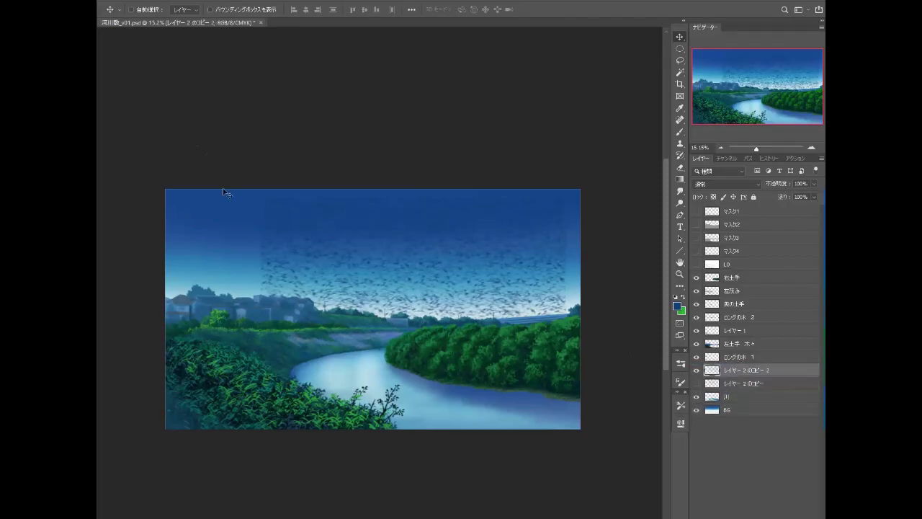
# Step: Turn one texture copy pure white with Hue/Saturation Lightness +100
pyautogui.click(181, 2)
pyautogui.moveTo(190, 18)
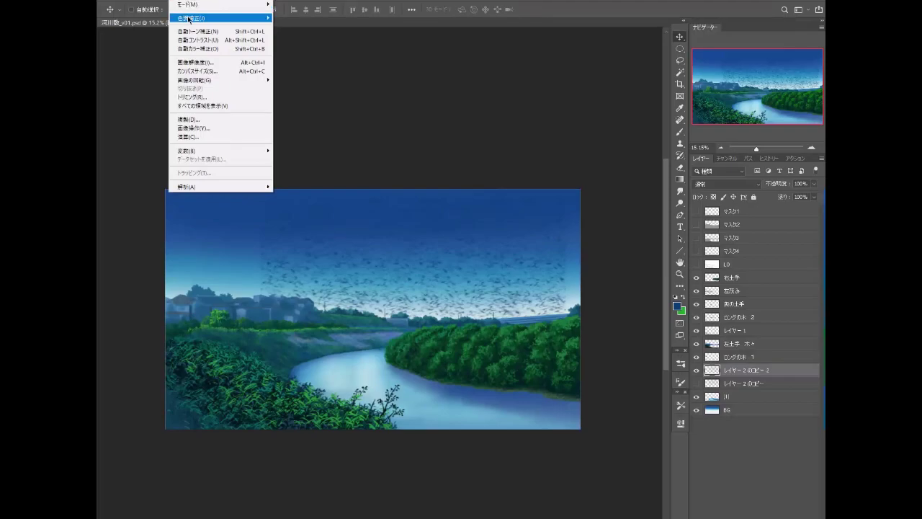
pyautogui.click(295, 66)
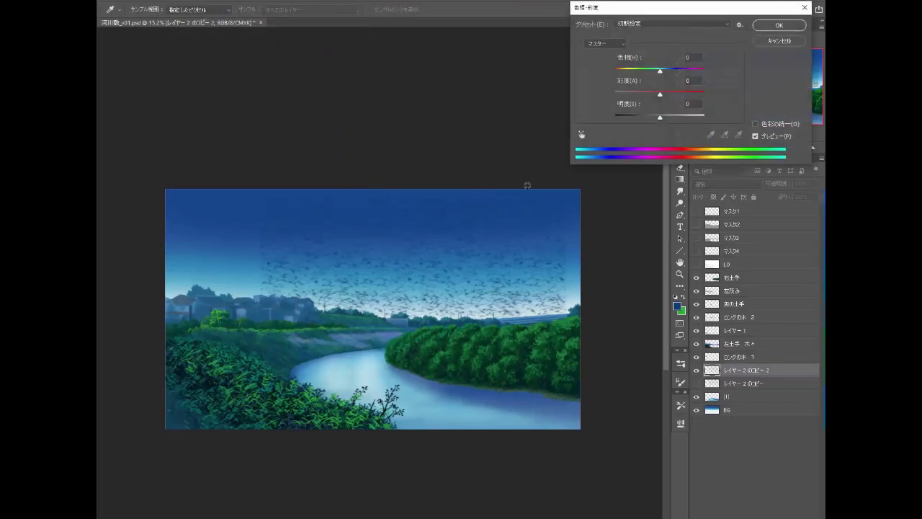
pyautogui.moveTo(668, 123); pyautogui.dragTo(727, 117)
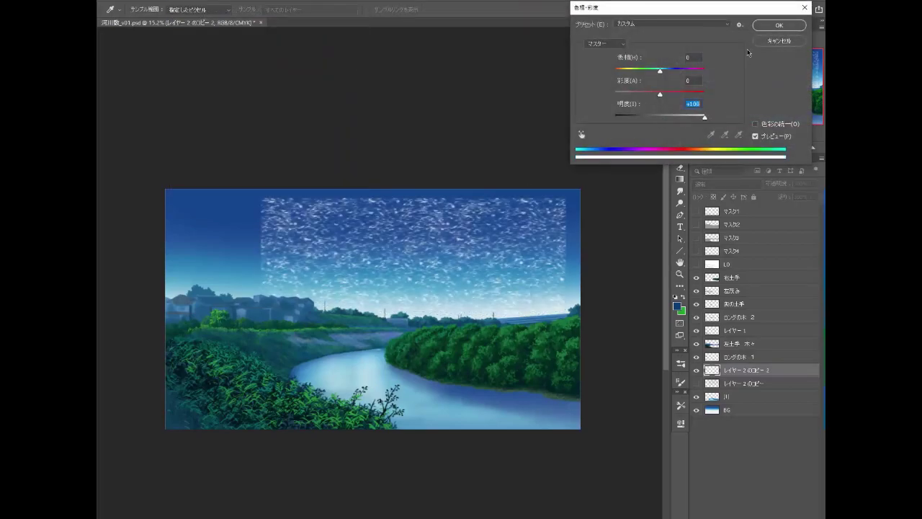
pyautogui.click(779, 25)
# Step: Hide ロングの木 1 and the white layer, then move レイヤー 2 のコピー onto the river
pyautogui.click(696, 357)
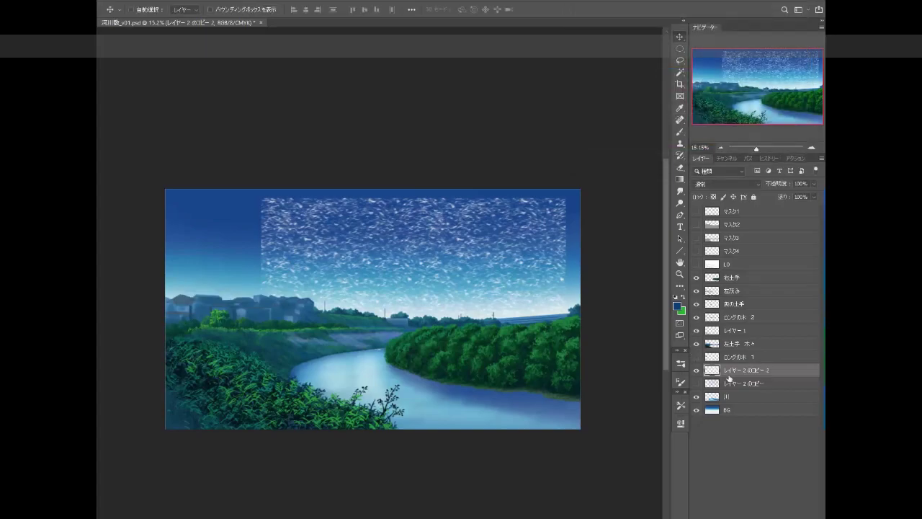
pyautogui.click(695, 369)
pyautogui.click(742, 383)
pyautogui.moveTo(463, 288)
pyautogui.mouseDown()
pyautogui.moveTo(436, 415)
pyautogui.moveTo(446, 395)
pyautogui.mouseUp()
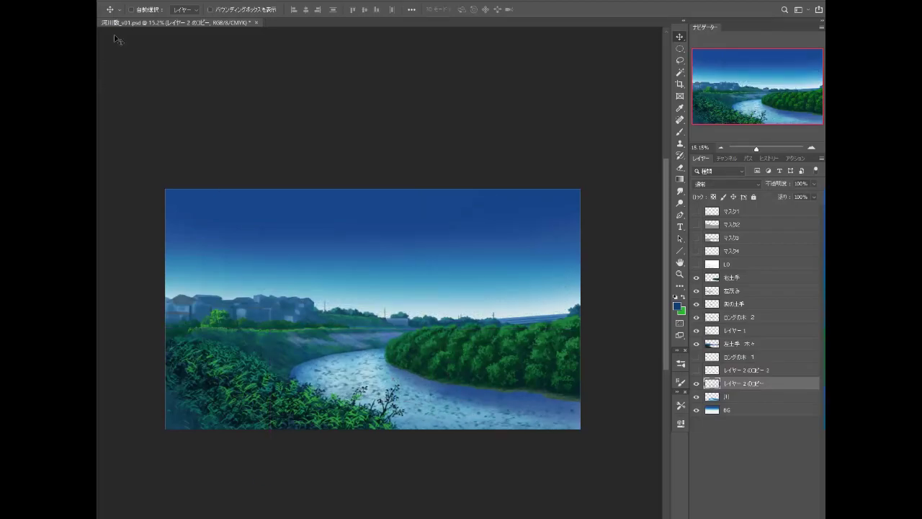
# Step: Distort the wave texture, pulling its left side and bottom corners outward
pyautogui.click(165, 1)
pyautogui.moveTo(206, 202)
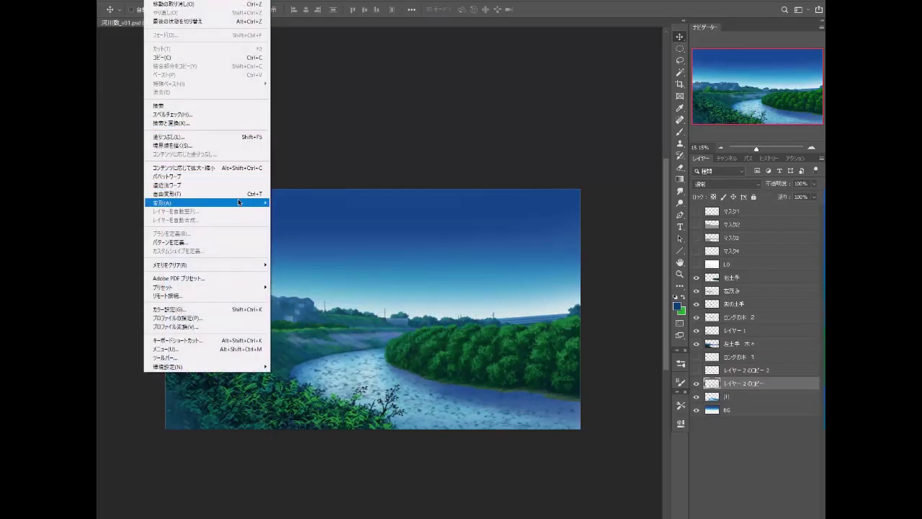
pyautogui.click(290, 243)
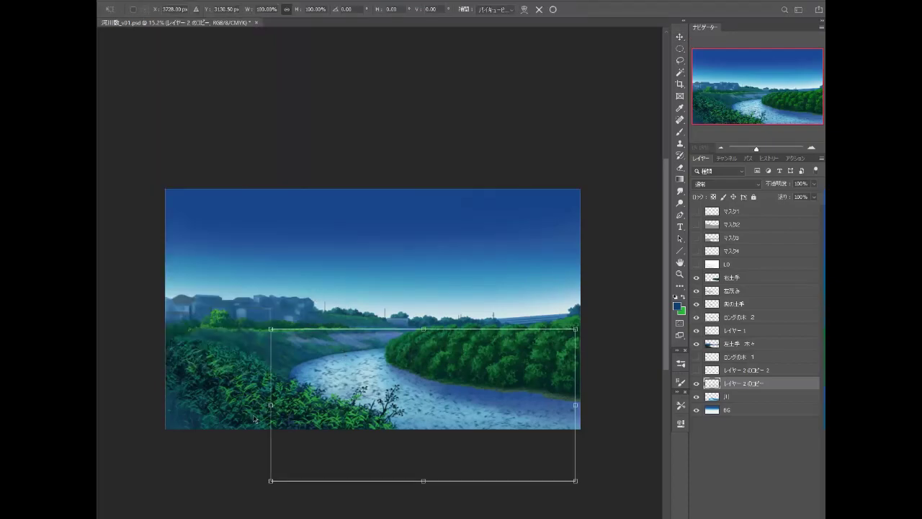
pyautogui.scroll(-1, 253, 418)
pyautogui.moveTo(268, 407); pyautogui.dragTo(173, 409)
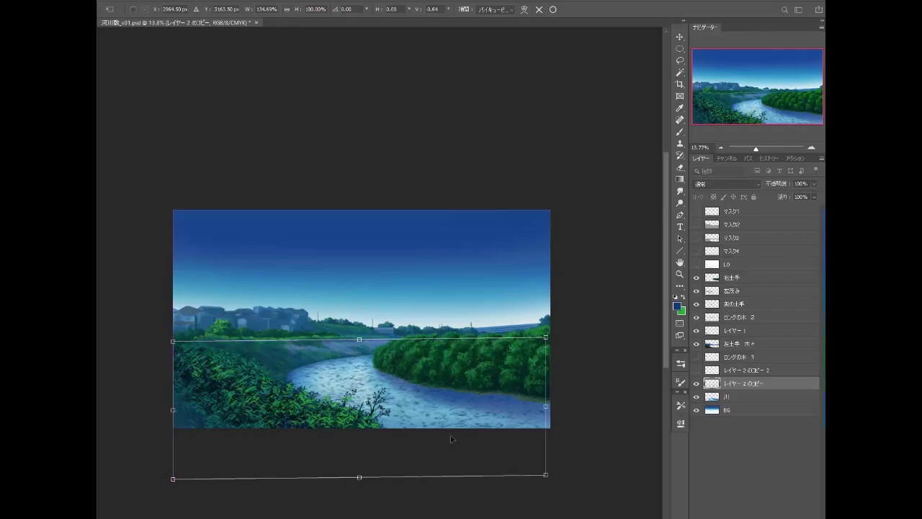
pyautogui.moveTo(553, 477); pyautogui.dragTo(651, 471)
pyautogui.scroll(-2, 364, 386)
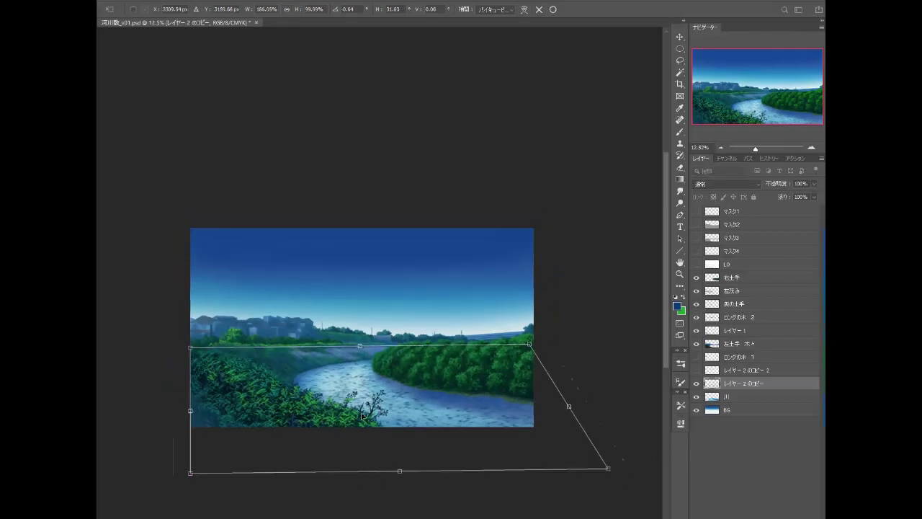
pyautogui.moveTo(217, 466); pyautogui.dragTo(129, 465)
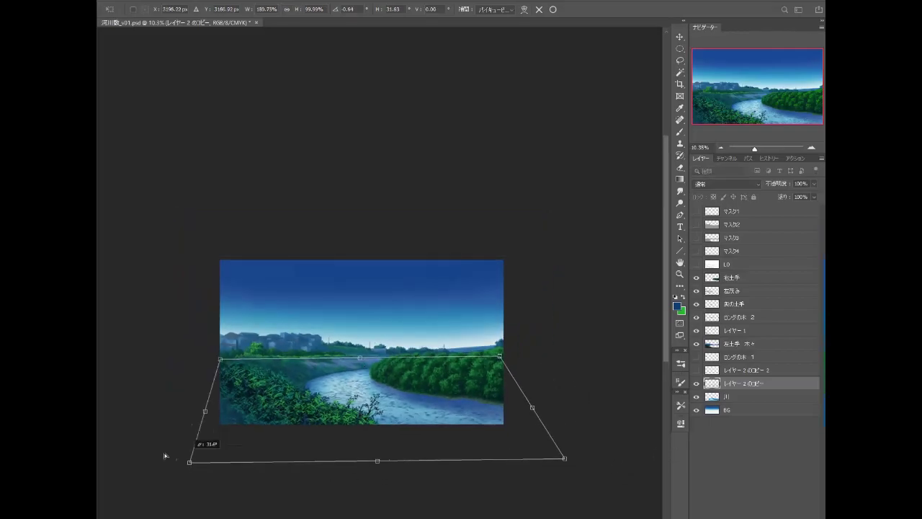
# Step: Pull the top corners inward, squash the texture to fit the river, and apply
pyautogui.moveTo(358, 356); pyautogui.dragTo(358, 363)
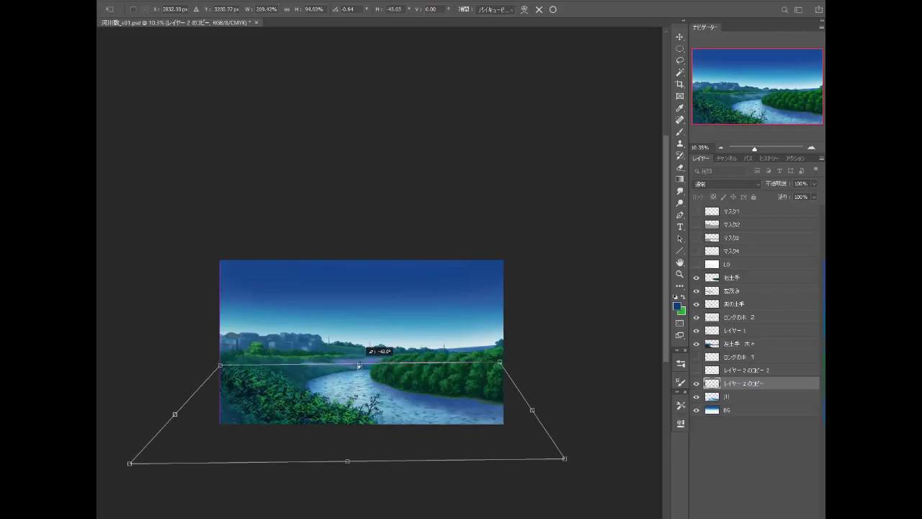
pyautogui.scroll(-1, 404, 385)
pyautogui.scroll(-1, 404, 386)
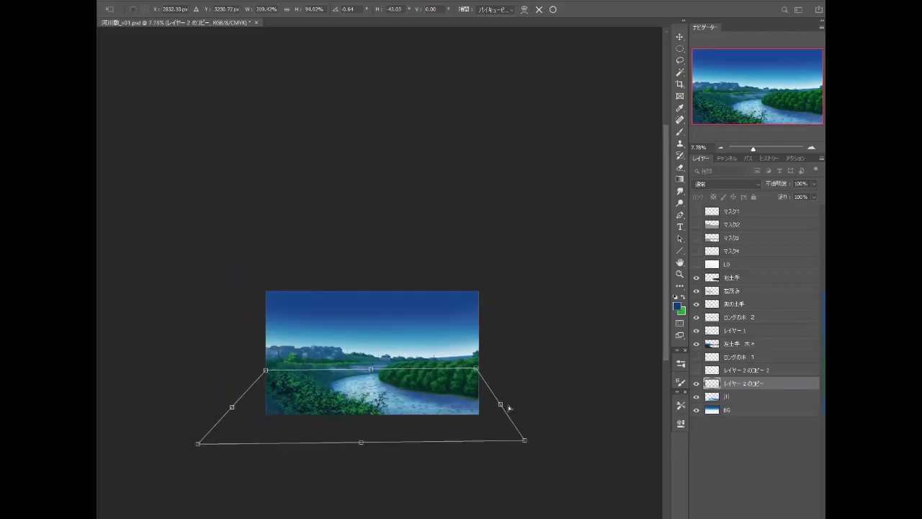
pyautogui.moveTo(501, 406); pyautogui.dragTo(608, 404)
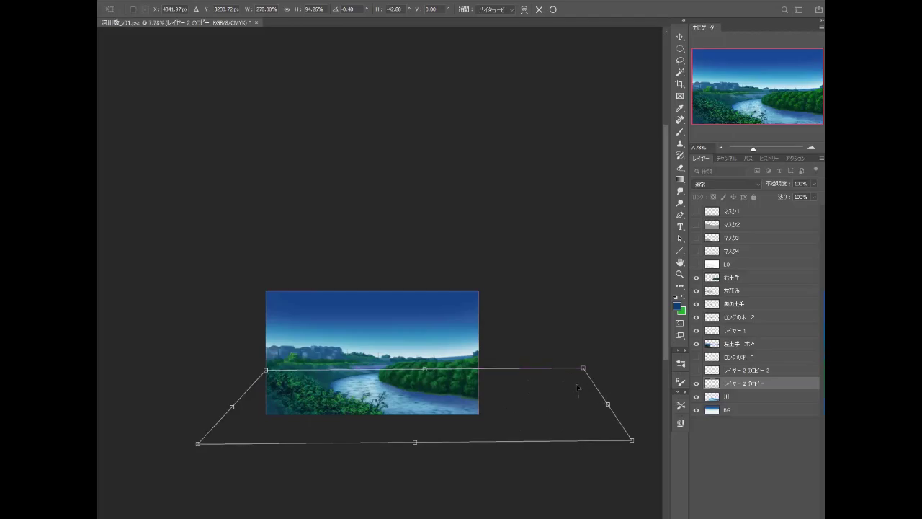
pyautogui.moveTo(584, 369); pyautogui.dragTo(520, 368)
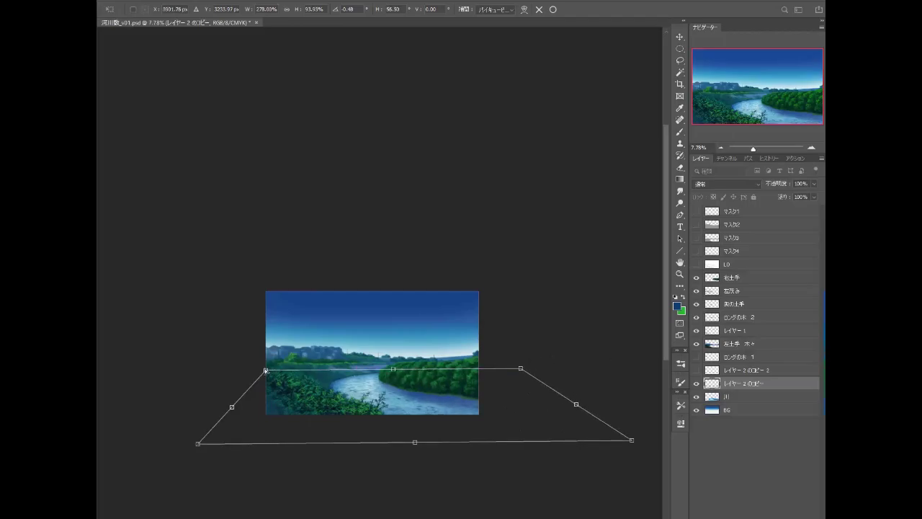
pyautogui.moveTo(266, 370); pyautogui.dragTo(324, 369)
pyautogui.moveTo(455, 415); pyautogui.dragTo(425, 415)
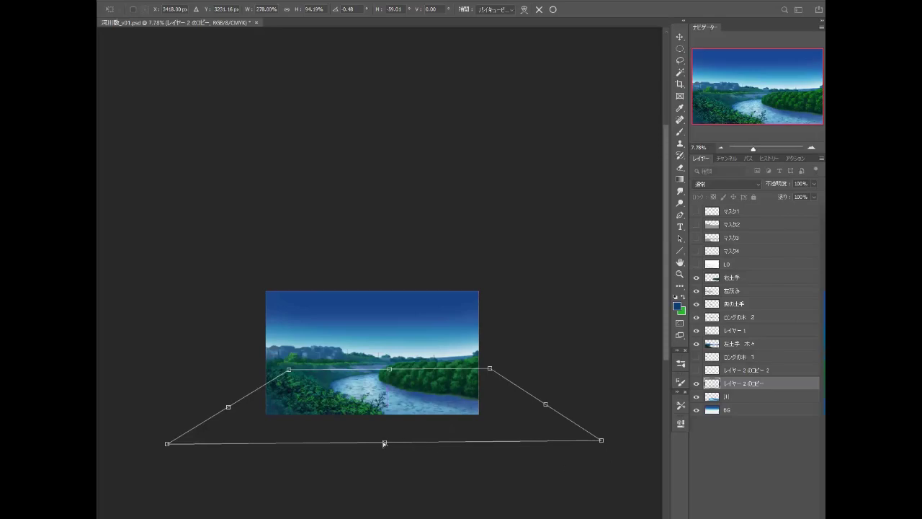
pyautogui.moveTo(385, 443); pyautogui.dragTo(382, 416)
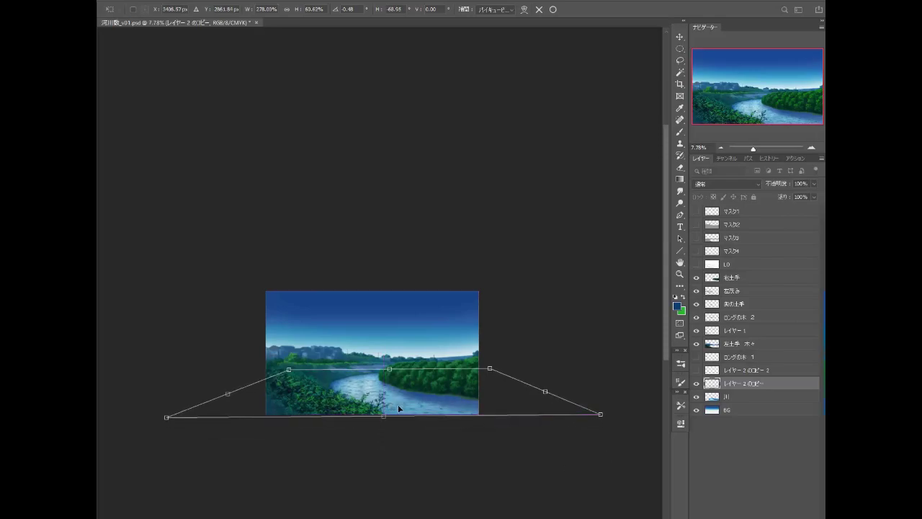
pyautogui.scroll(5, 399, 408)
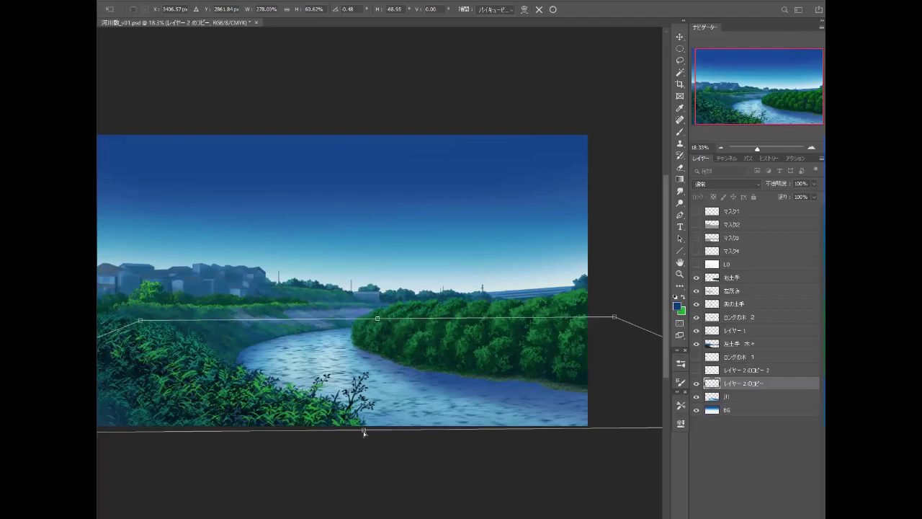
pyautogui.press('Return')
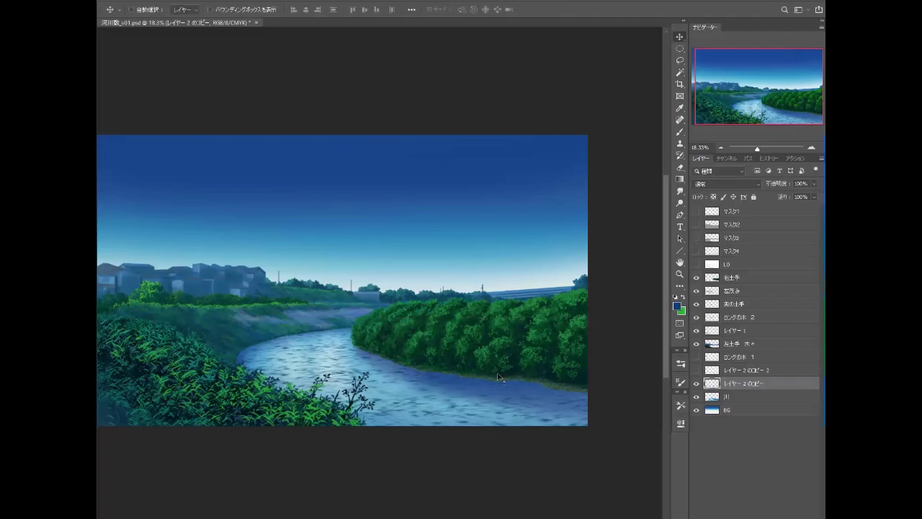
# Step: Set the wave texture to Multiply at 63% opacity and show the white sparkle layer
pyautogui.click(730, 188)
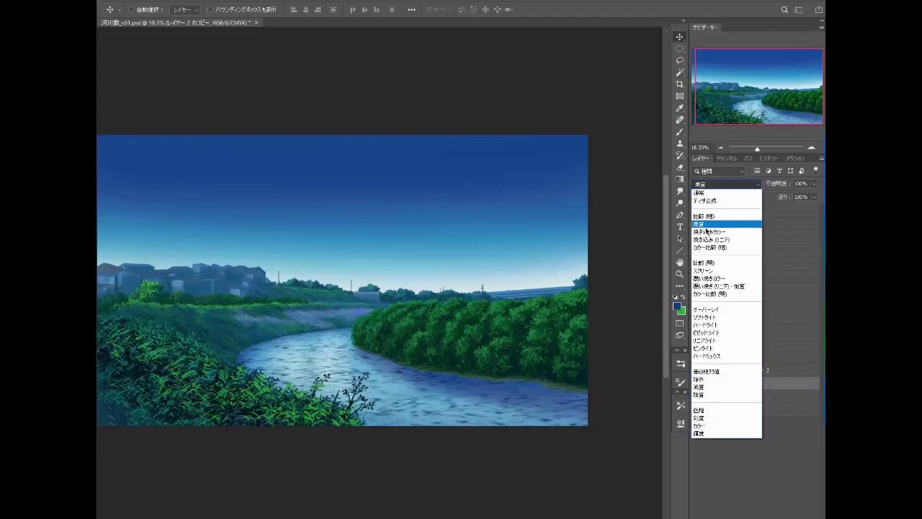
pyautogui.click(731, 226)
pyautogui.moveTo(815, 186); pyautogui.dragTo(801, 199)
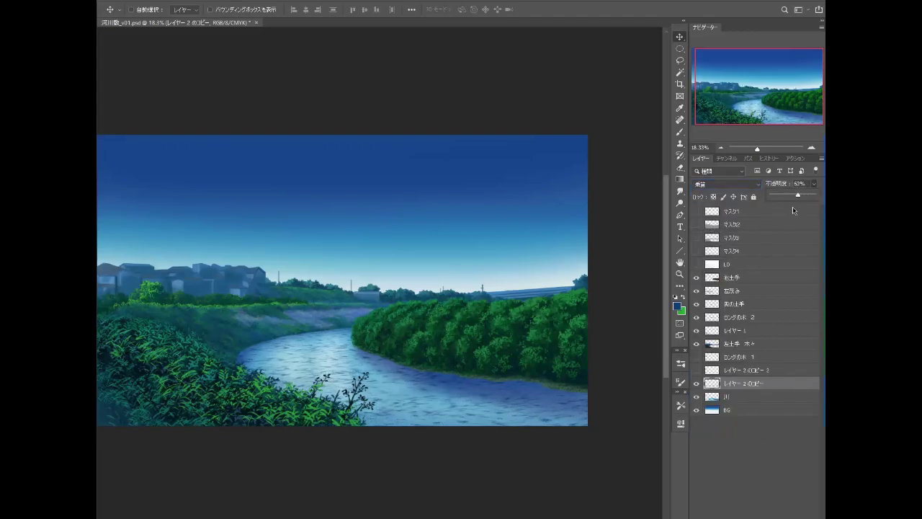
pyautogui.click(696, 369)
# Step: Move the white sparkle layer down onto the river and lower its top edge with Distort
pyautogui.click(746, 370)
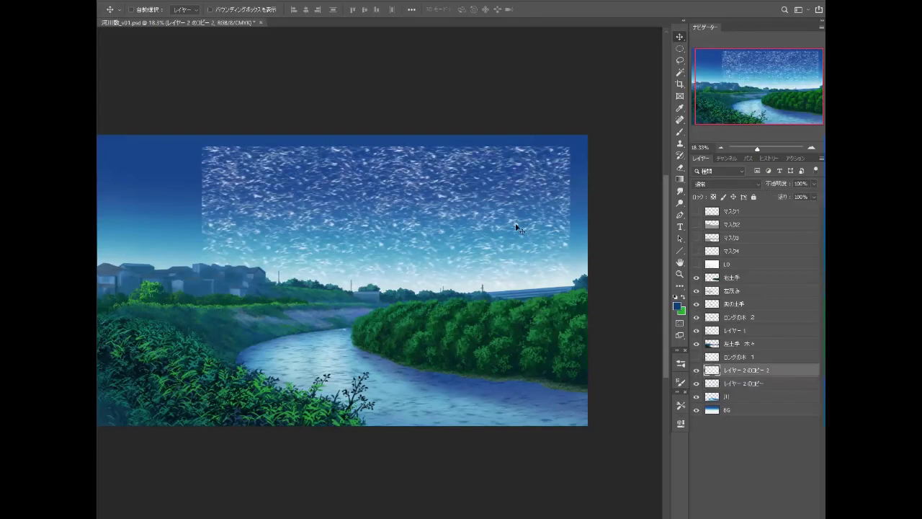
pyautogui.moveTo(498, 218)
pyautogui.mouseDown()
pyautogui.moveTo(477, 283)
pyautogui.moveTo(520, 322)
pyautogui.mouseUp()
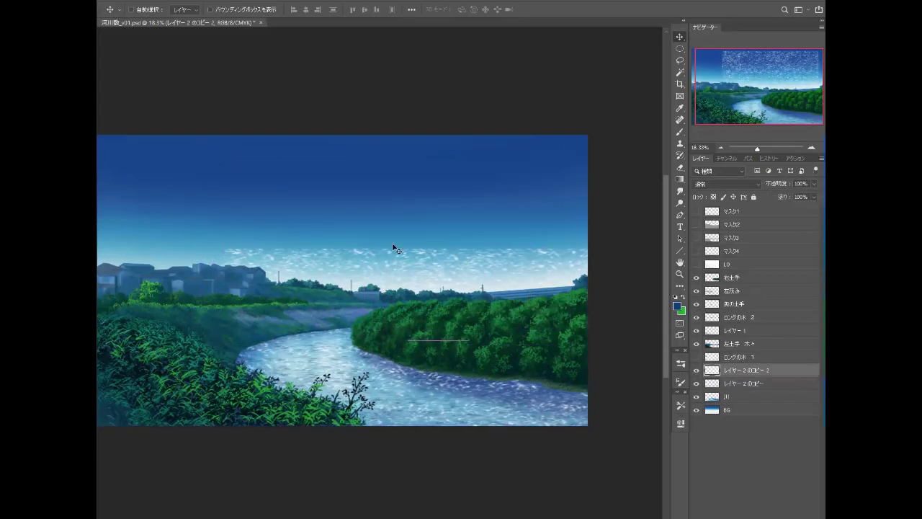
pyautogui.click(157, 0)
pyautogui.moveTo(173, 203)
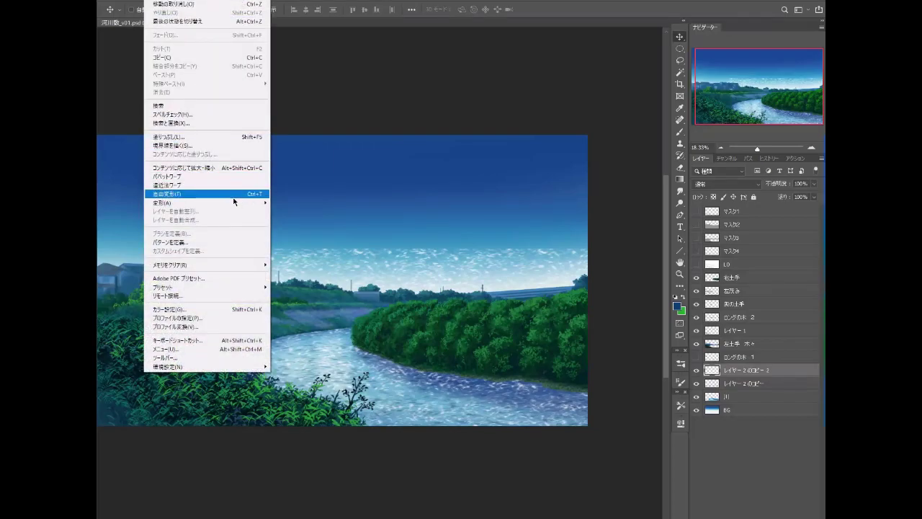
pyautogui.click(290, 243)
pyautogui.scroll(-3, 353, 270)
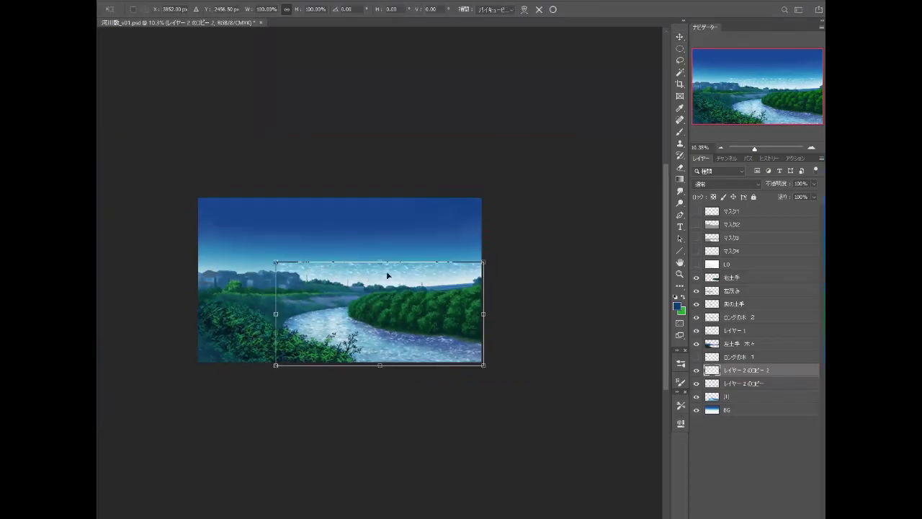
pyautogui.moveTo(381, 263); pyautogui.dragTo(383, 301)
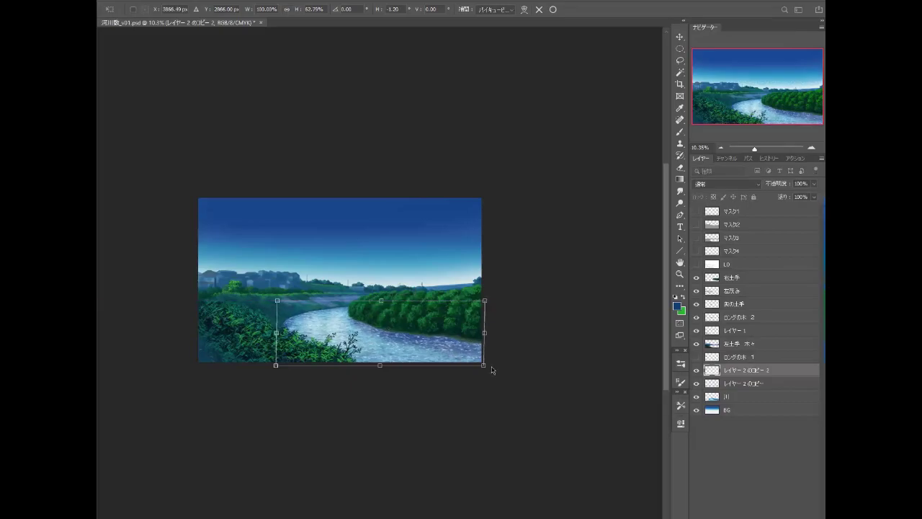
# Step: Widen the sparkle layer's bottom corners for perspective, fine-tune its edges, and apply
pyautogui.moveTo(484, 368); pyautogui.dragTo(603, 365)
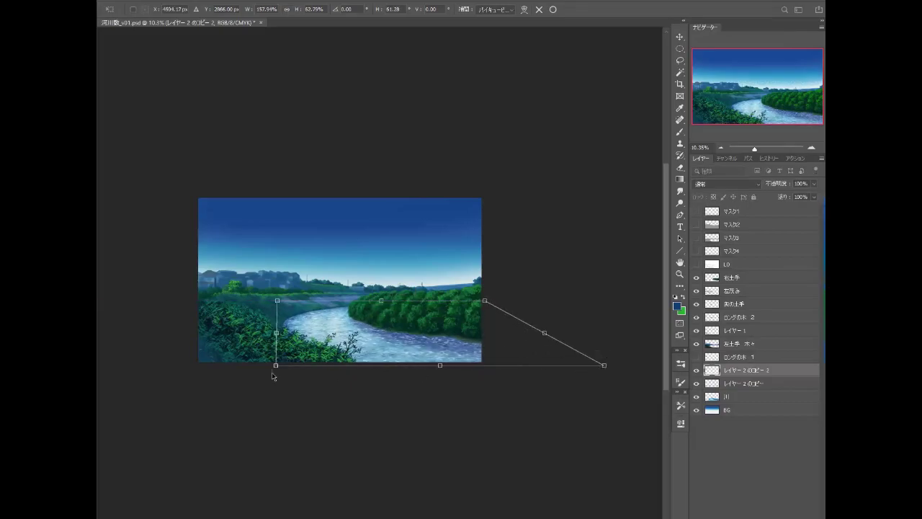
pyautogui.moveTo(275, 368); pyautogui.dragTo(201, 366)
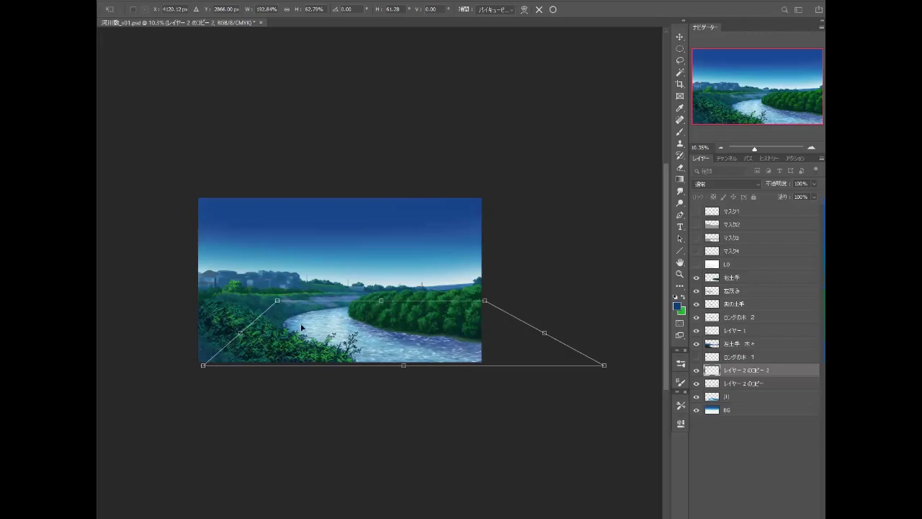
pyautogui.scroll(1, 349, 312)
pyautogui.scroll(1, 352, 317)
pyautogui.scroll(1, 404, 335)
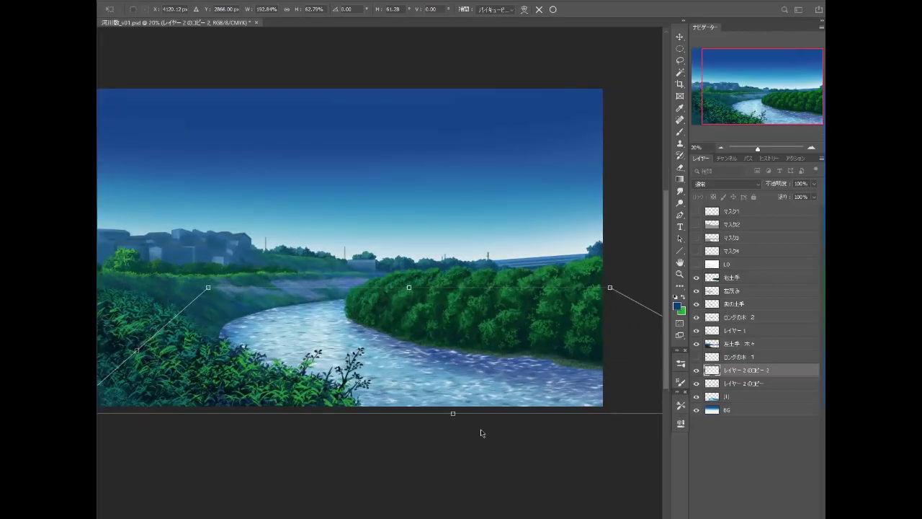
pyautogui.moveTo(453, 413); pyautogui.dragTo(454, 410)
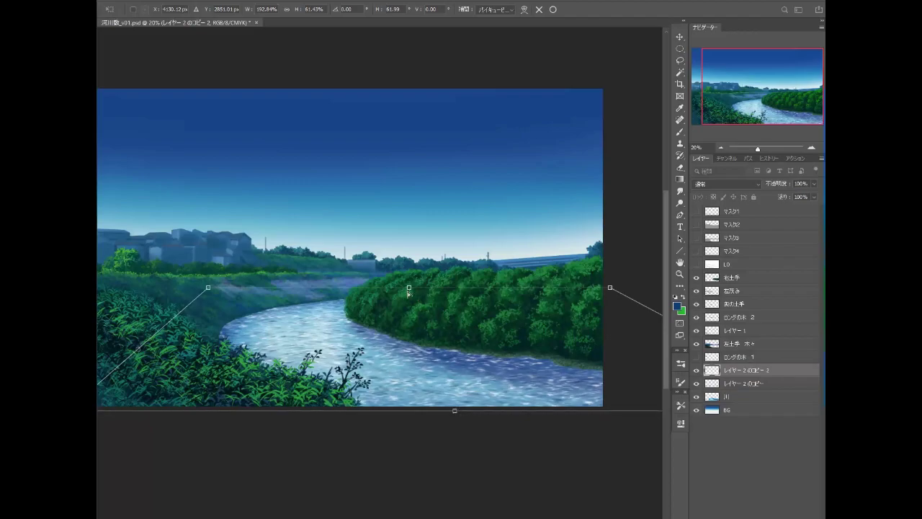
pyautogui.moveTo(409, 291); pyautogui.dragTo(409, 295)
pyautogui.press('Return')
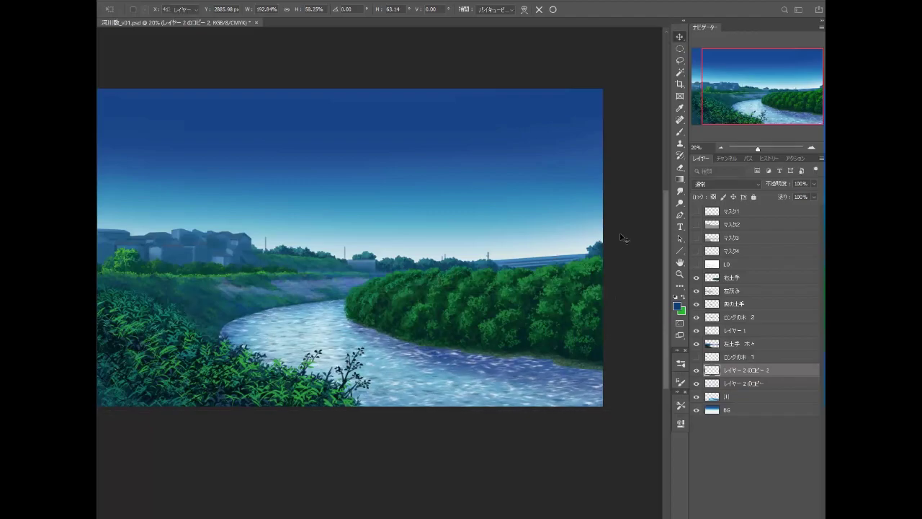
# Step: Set the sparkle layer to Overlay blending and rename it 川 HI
pyautogui.click(719, 186)
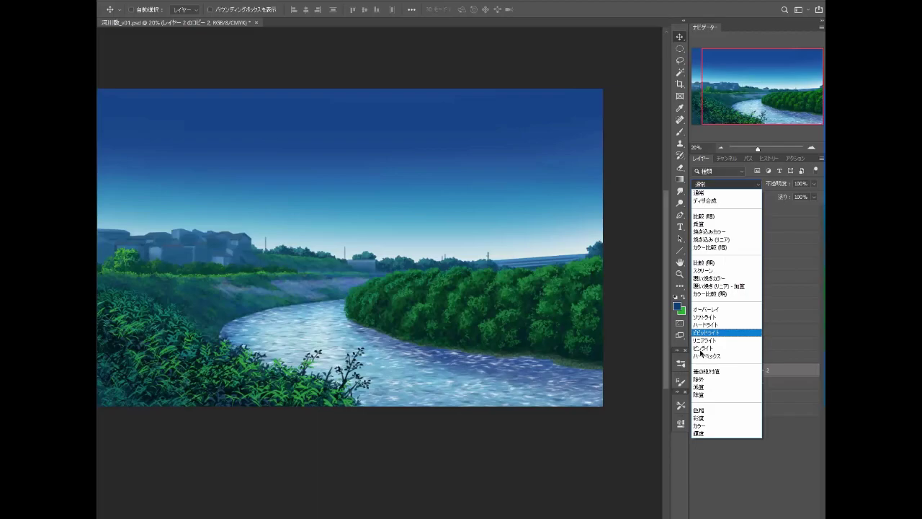
pyautogui.click(713, 310)
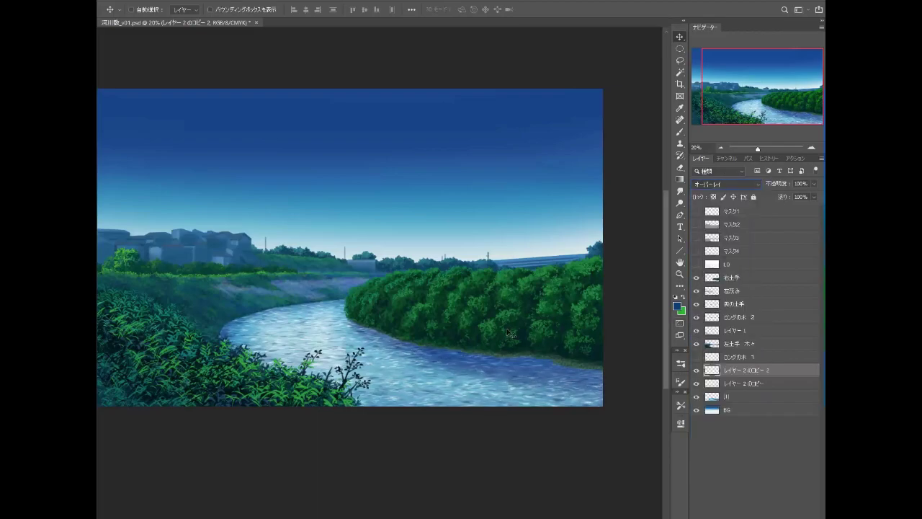
pyautogui.doubleClick(735, 370)
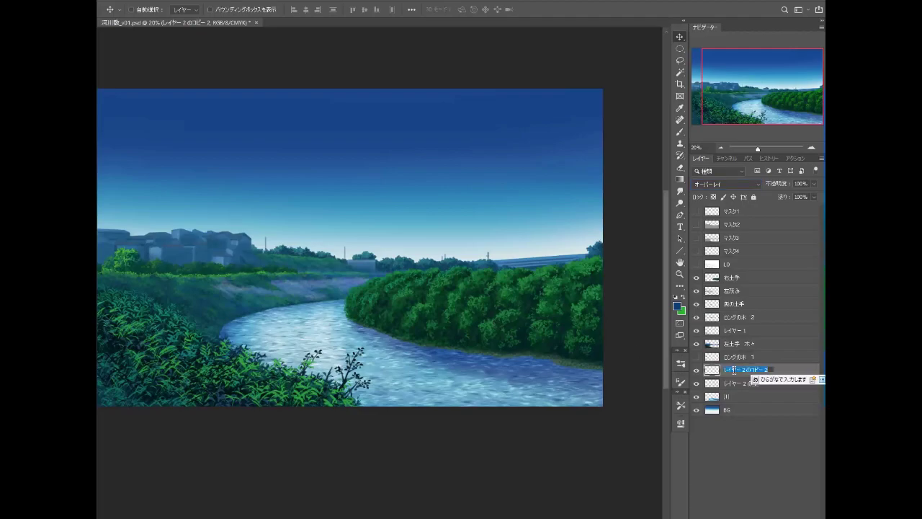
pyautogui.write('川')
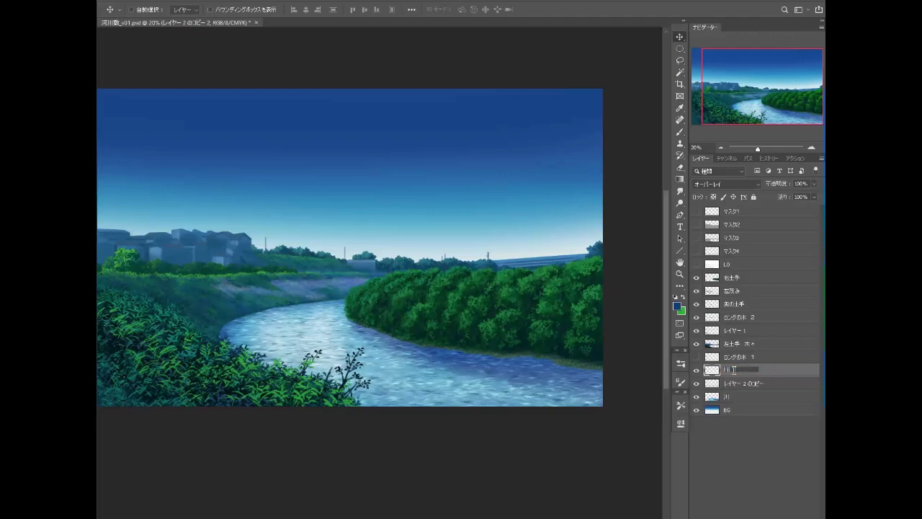
pyautogui.press('space')
pyautogui.press('Return')
pyautogui.press('Return')
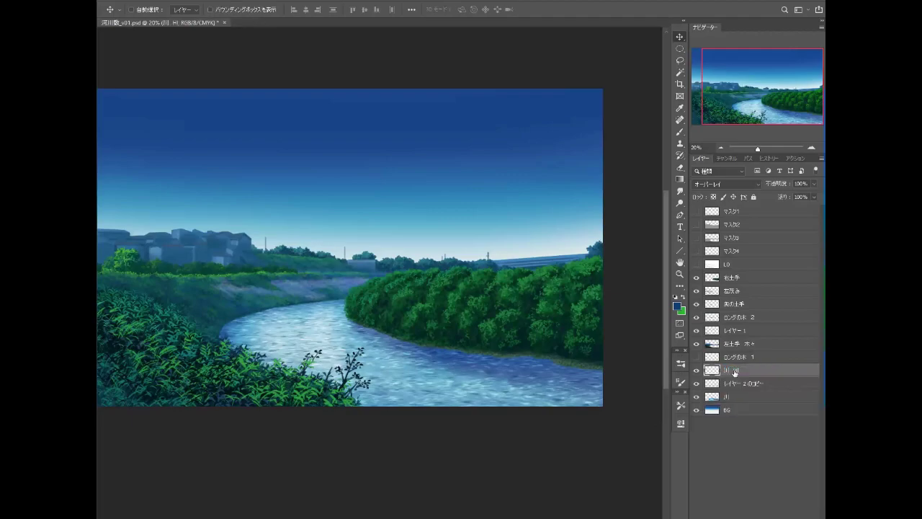
# Step: Choose a deep navy and paint dark shadow strokes along the river's left bank
pyautogui.click(677, 306)
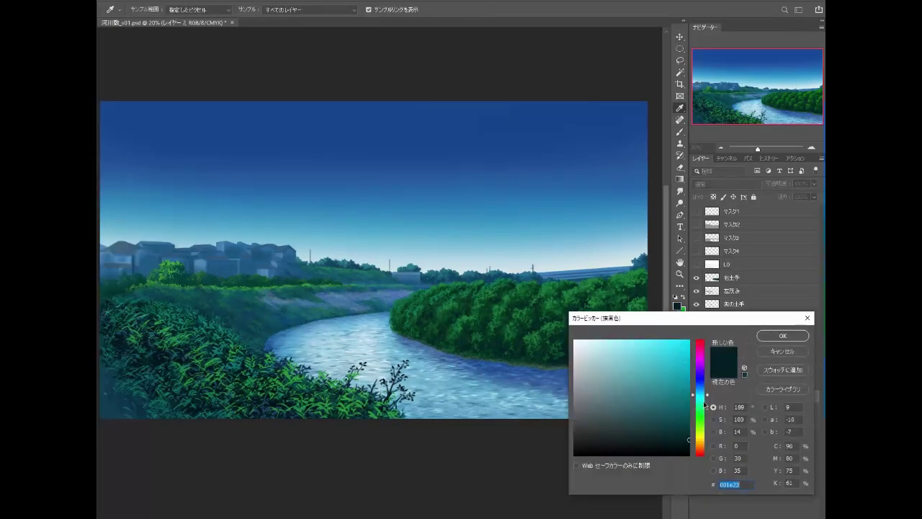
pyautogui.moveTo(705, 397); pyautogui.dragTo(706, 389)
pyautogui.click(687, 410)
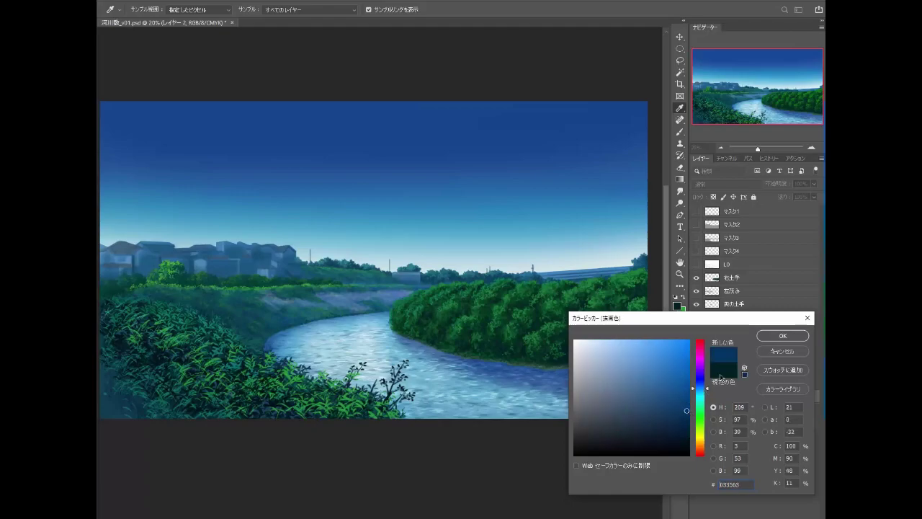
pyautogui.click(690, 427)
pyautogui.click(770, 336)
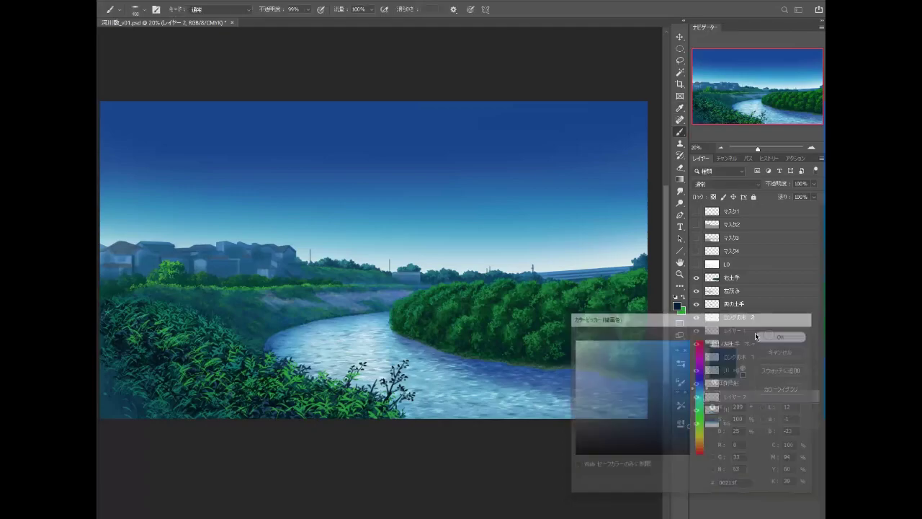
pyautogui.press('b')
pyautogui.moveTo(396, 333)
pyautogui.mouseDown()
pyautogui.moveTo(457, 358)
pyautogui.moveTo(497, 392)
pyautogui.moveTo(494, 372)
pyautogui.moveTo(581, 370)
pyautogui.moveTo(584, 406)
pyautogui.moveTo(603, 381)
pyautogui.moveTo(645, 392)
pyautogui.moveTo(552, 381)
pyautogui.mouseUp()
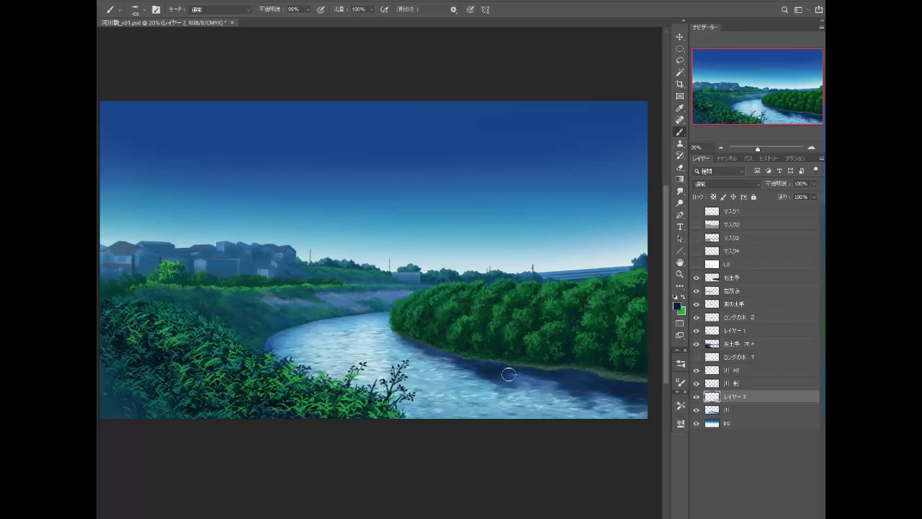
pyautogui.moveTo(436, 338); pyautogui.dragTo(574, 347)
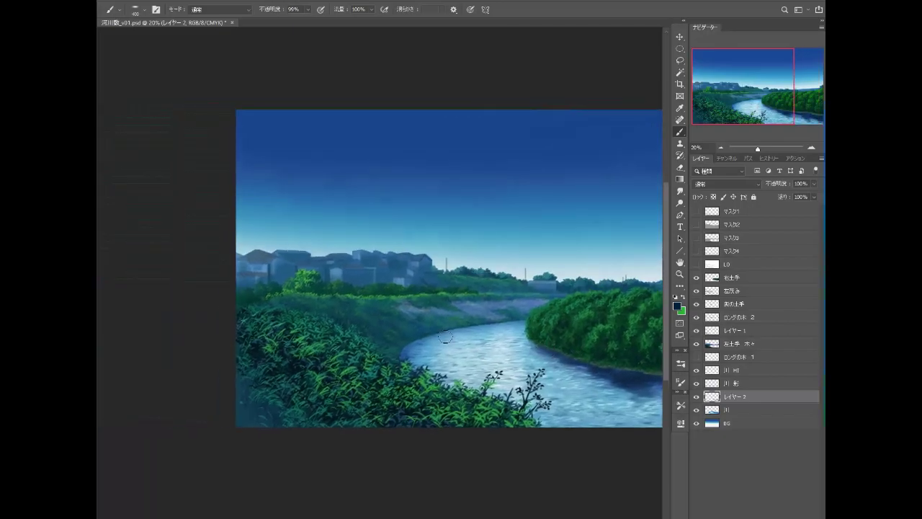
pyautogui.moveTo(521, 320)
pyautogui.mouseDown()
pyautogui.moveTo(393, 354)
pyautogui.moveTo(413, 363)
pyautogui.mouseUp()
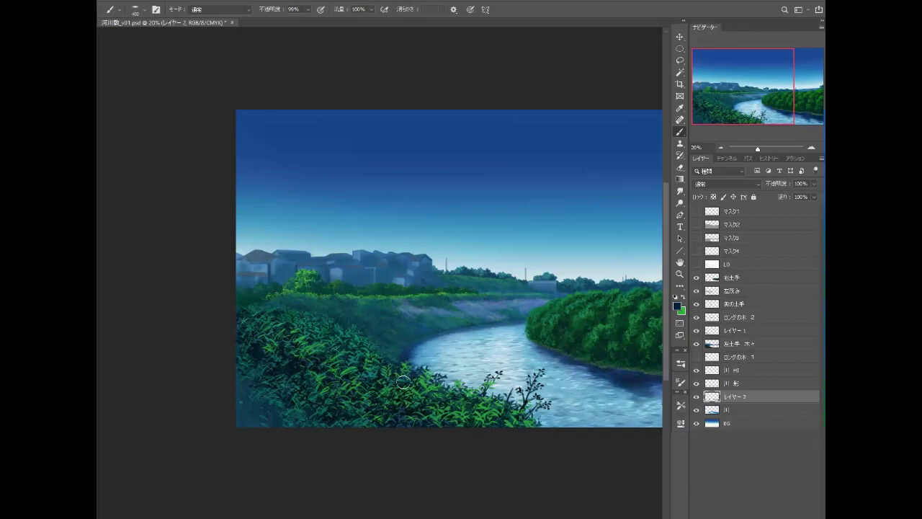
# Step: Switch to a different blue and touch up shadows on the left and right banks
pyautogui.press('i')
pyautogui.click(676, 305)
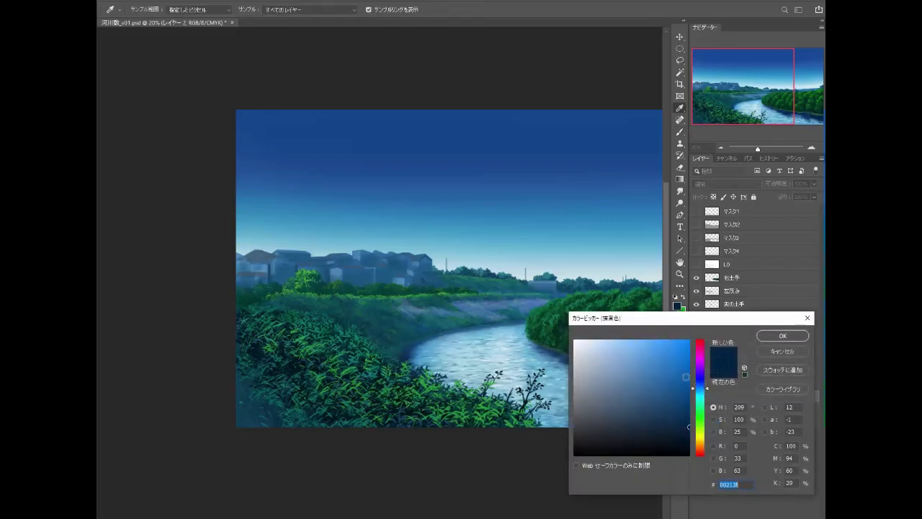
pyautogui.click(782, 336)
pyautogui.press('b')
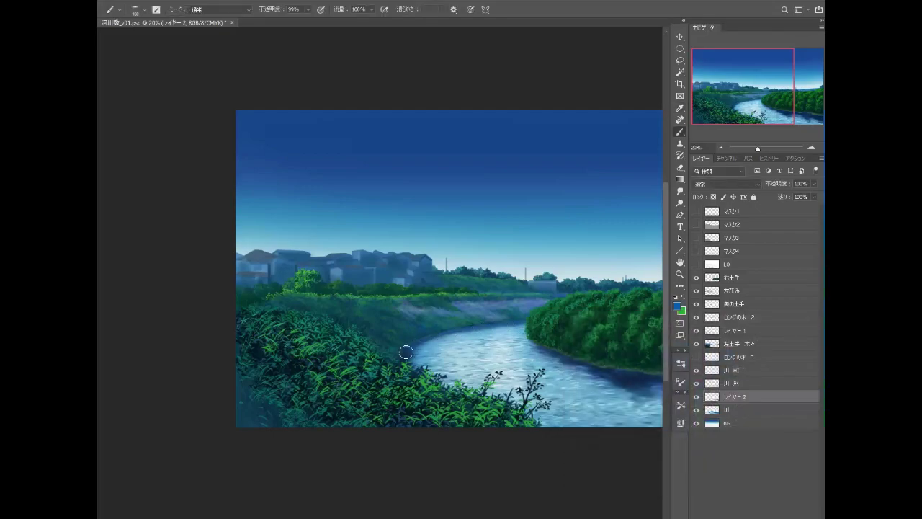
pyautogui.moveTo(406, 347); pyautogui.dragTo(411, 376)
pyautogui.moveTo(567, 368)
pyautogui.mouseDown()
pyautogui.moveTo(613, 388)
pyautogui.moveTo(627, 383)
pyautogui.moveTo(475, 369)
pyautogui.mouseUp()
pyautogui.click(682, 297)
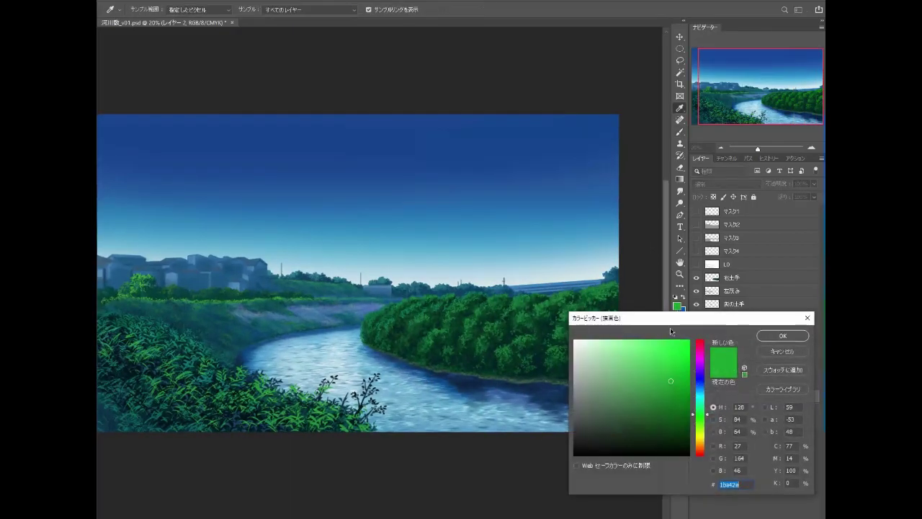
# Step: Paint dark green reflections across the lower-right river at 63% opacity
pyautogui.moveTo(685, 393); pyautogui.dragTo(690, 415)
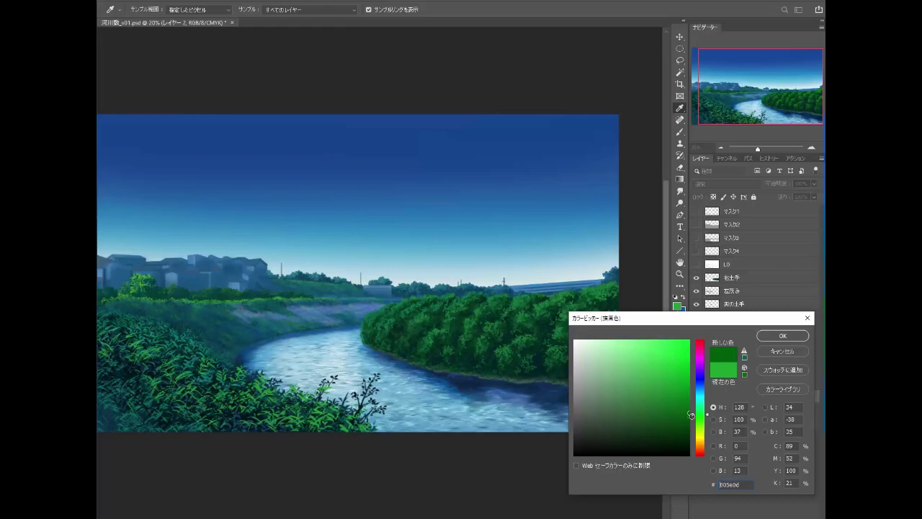
pyautogui.click(782, 335)
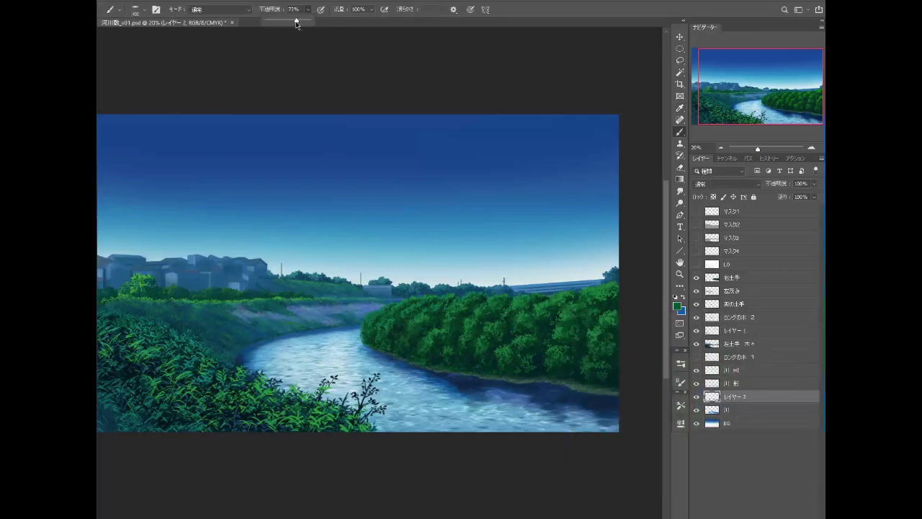
pyautogui.moveTo(485, 385); pyautogui.dragTo(636, 419)
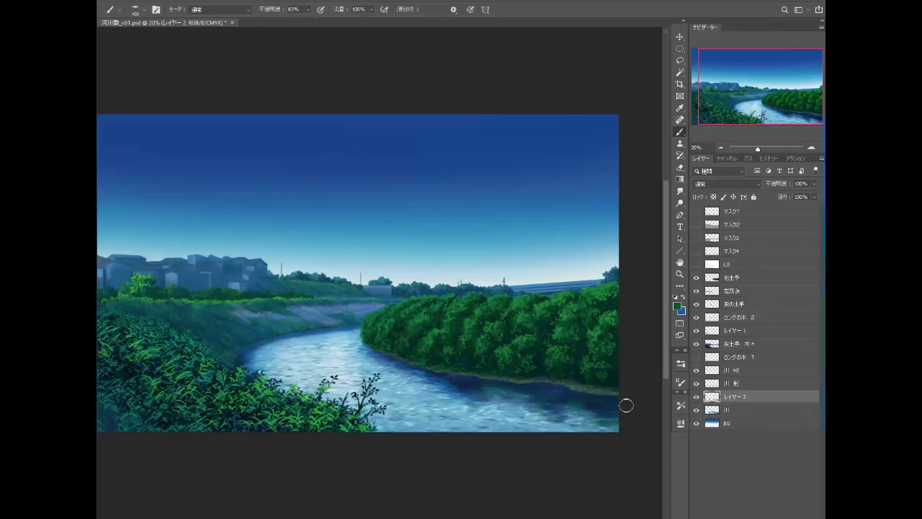
pyautogui.moveTo(444, 389); pyautogui.dragTo(370, 359)
pyautogui.moveTo(456, 407)
pyautogui.mouseDown()
pyautogui.moveTo(580, 417)
pyautogui.moveTo(612, 407)
pyautogui.mouseUp()
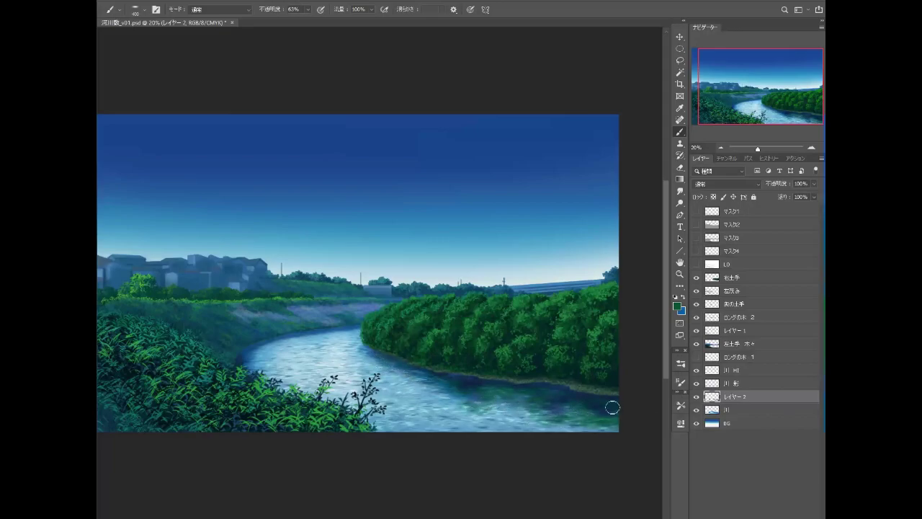
# Step: Paint dark blue on the river's right side, check the shading, and add an empty layer
pyautogui.click(678, 306)
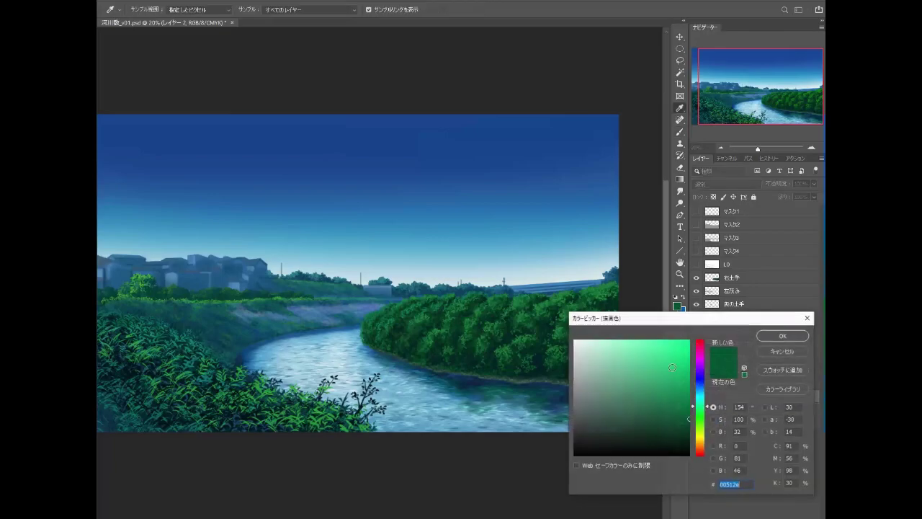
pyautogui.click(706, 387)
pyautogui.click(764, 342)
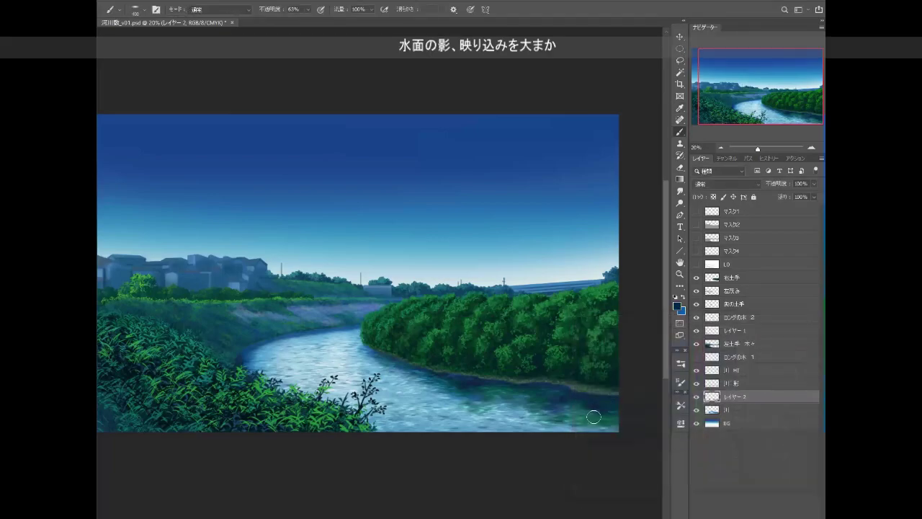
pyautogui.moveTo(598, 414)
pyautogui.mouseDown()
pyautogui.moveTo(623, 419)
pyautogui.moveTo(576, 399)
pyautogui.moveTo(617, 422)
pyautogui.moveTo(611, 436)
pyautogui.moveTo(583, 400)
pyautogui.moveTo(535, 387)
pyautogui.moveTo(496, 400)
pyautogui.moveTo(395, 364)
pyautogui.moveTo(449, 383)
pyautogui.moveTo(433, 379)
pyautogui.mouseUp()
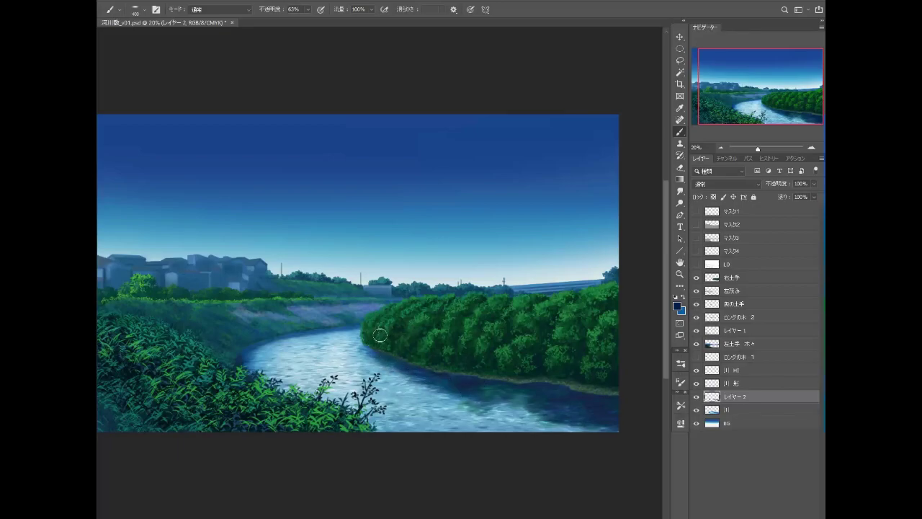
pyautogui.moveTo(303, 333)
pyautogui.mouseDown()
pyautogui.moveTo(403, 357)
pyautogui.moveTo(354, 401)
pyautogui.mouseUp()
pyautogui.moveTo(573, 423); pyautogui.dragTo(429, 372)
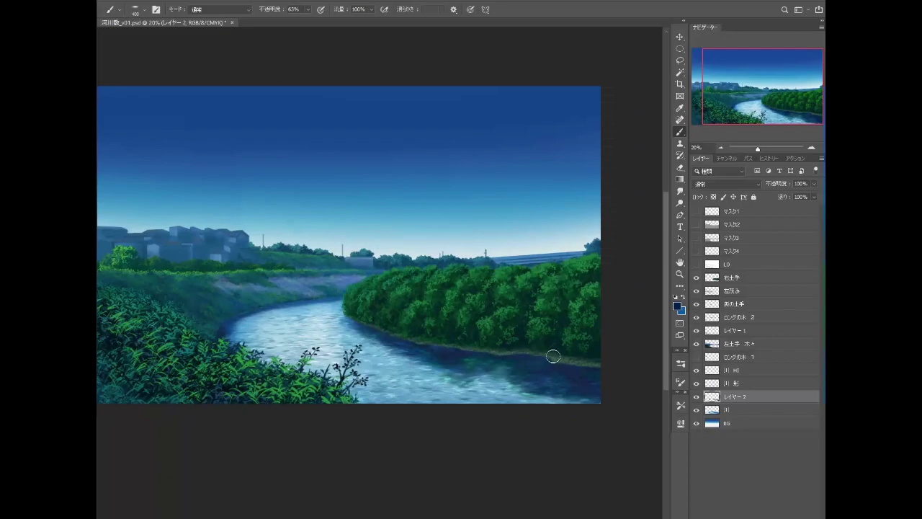
pyautogui.click(696, 397)
pyautogui.hotkey('ctrl', 'shift', 'alt', 'n')
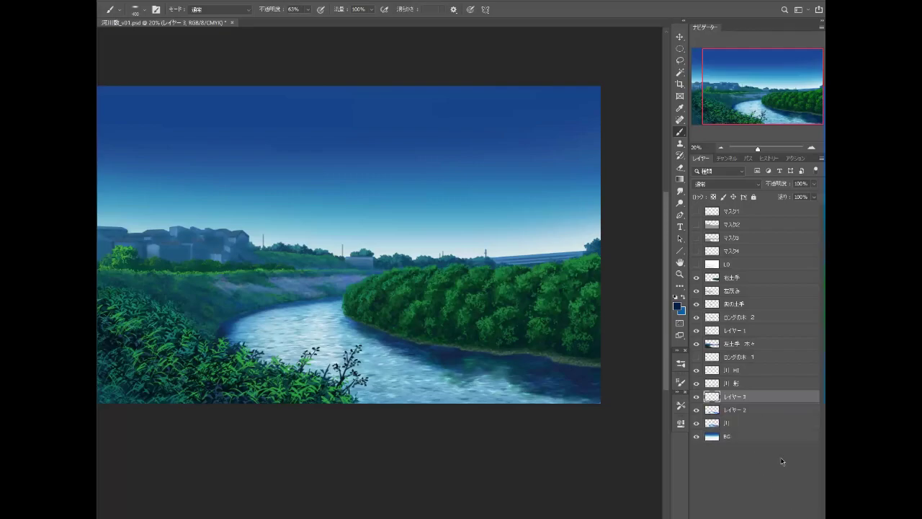
# Step: Place the new layer レイヤー 4 above ロングの木 2 in the stack
pyautogui.hotkey('ctrl', ']')
pyautogui.hotkey('ctrl', ']')
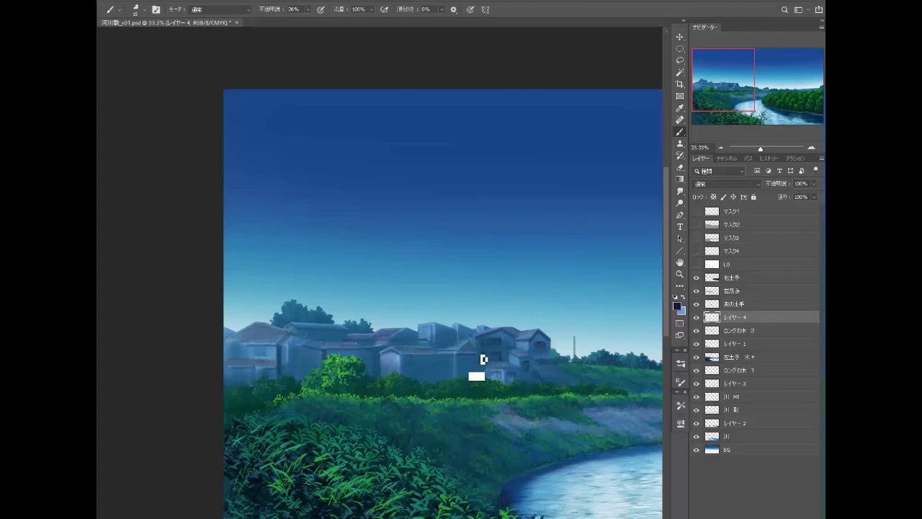
# Step: Lighten the distant house walls and draw thin power lines by the utility pole
pyautogui.moveTo(479, 373); pyautogui.dragTo(520, 376)
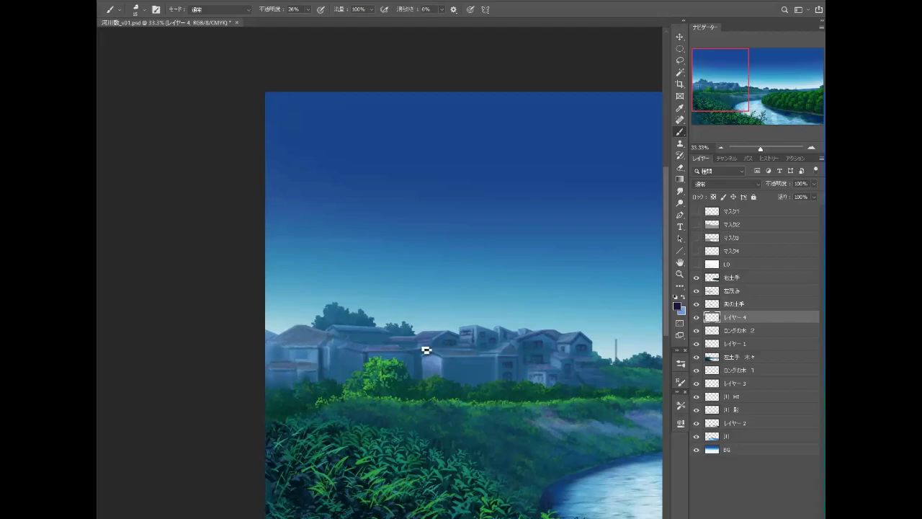
pyautogui.moveTo(430, 354); pyautogui.dragTo(411, 350)
pyautogui.moveTo(439, 373); pyautogui.dragTo(448, 401)
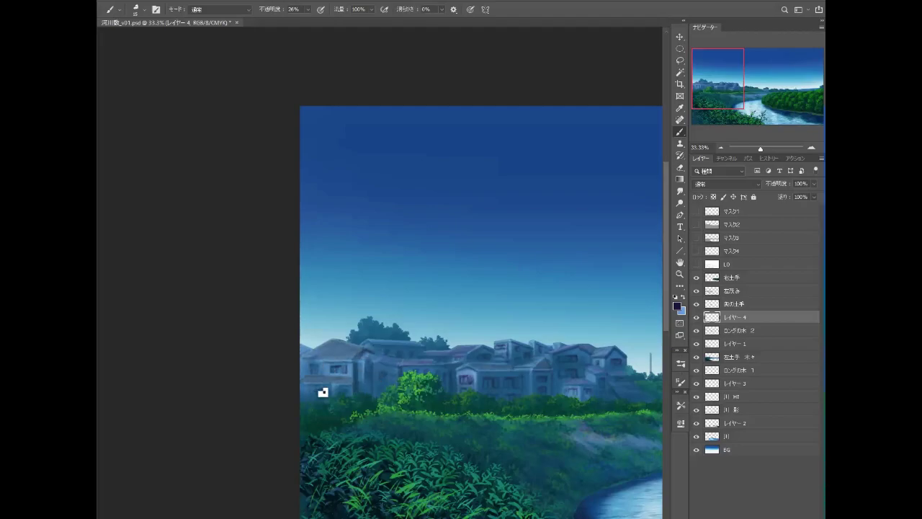
pyautogui.hscroll(3, 319, 387)
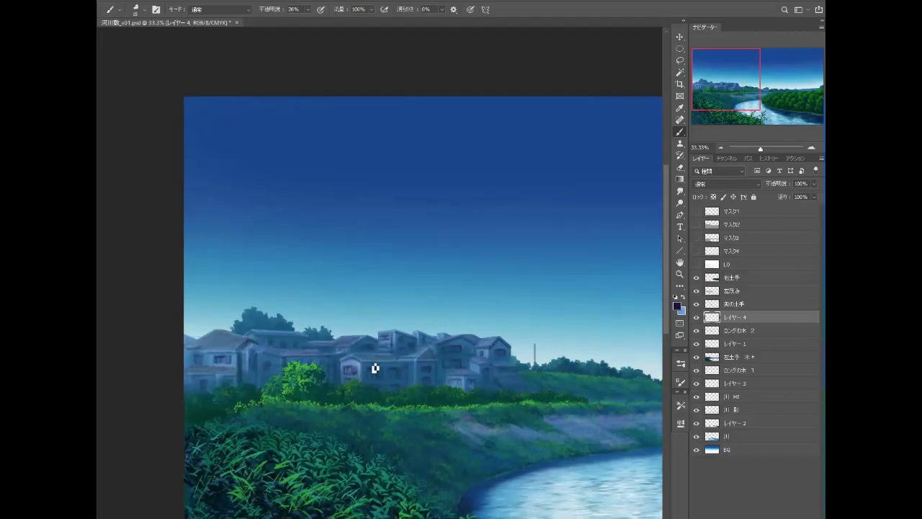
pyautogui.hscroll(2, 439, 368)
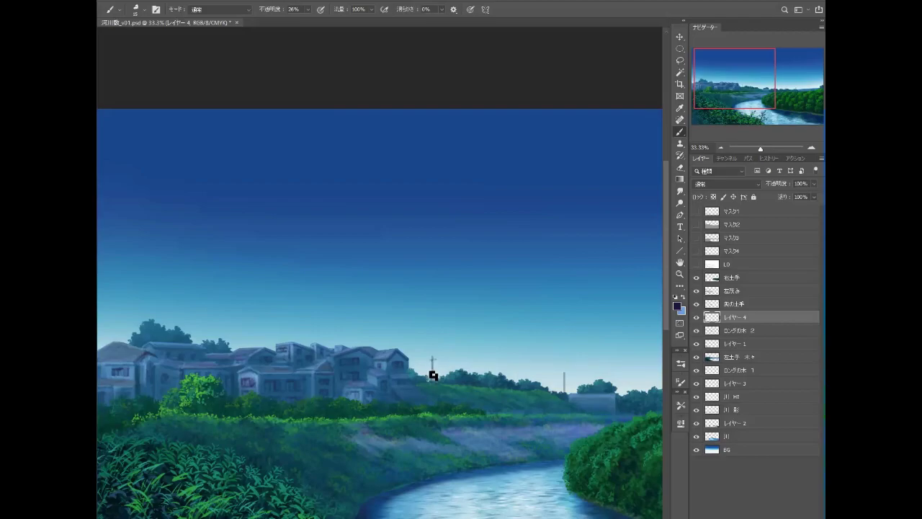
pyautogui.moveTo(418, 373); pyautogui.dragTo(446, 373)
# Step: Pick a dark navy paint colour and raise brush opacity to 42%
pyautogui.click(677, 305)
pyautogui.click(713, 354)
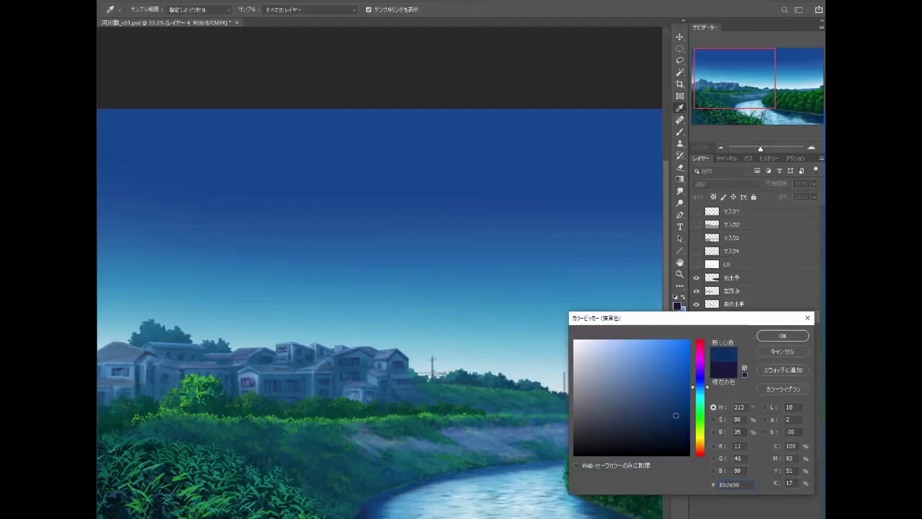
pyautogui.click(676, 415)
pyautogui.click(772, 334)
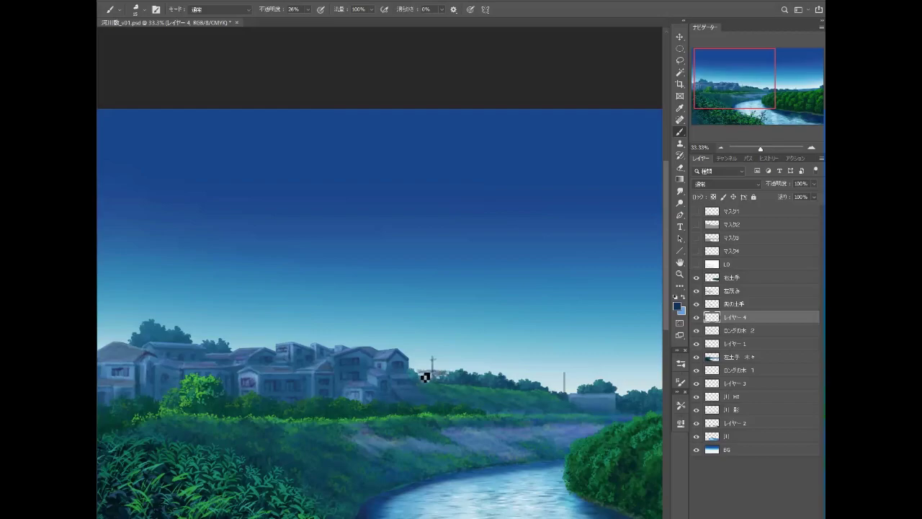
pyautogui.moveTo(307, 10); pyautogui.dragTo(314, 22)
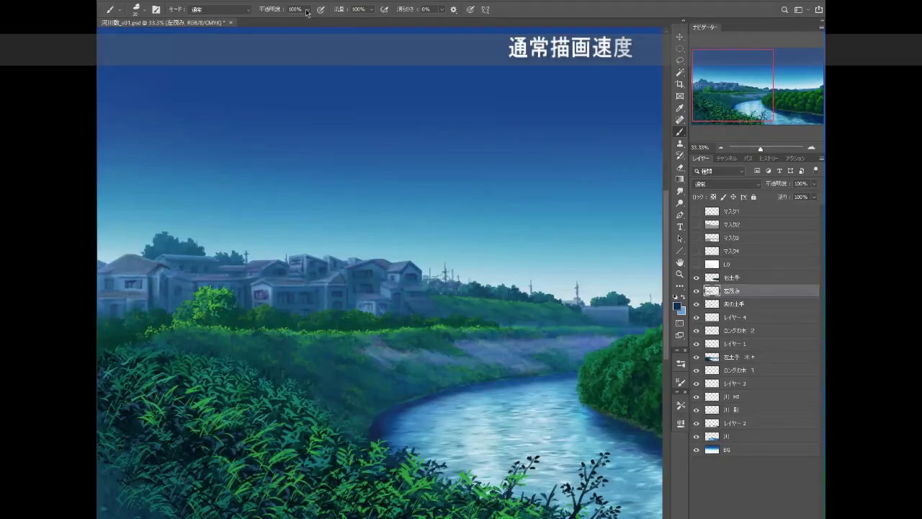
# Step: Adjust brush opacity to 55%, then lower it to 29%
pyautogui.click(308, 9)
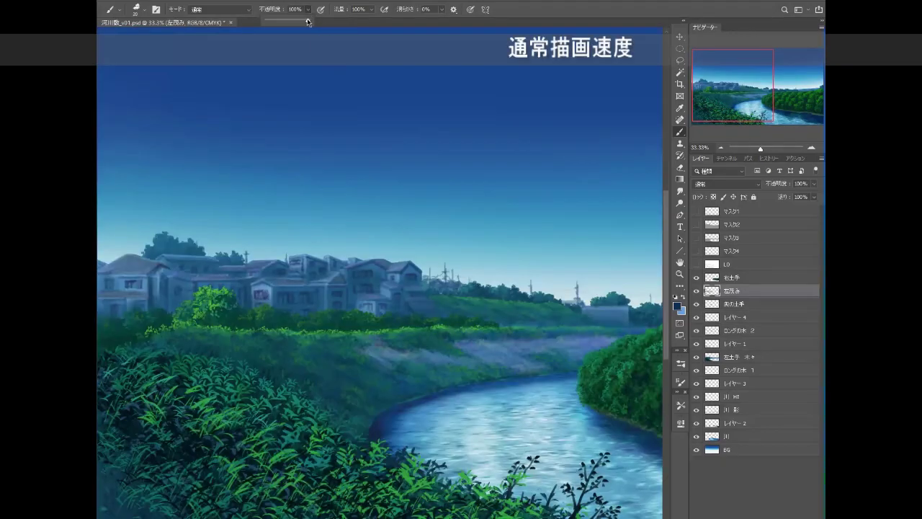
pyautogui.moveTo(289, 23); pyautogui.dragTo(290, 24)
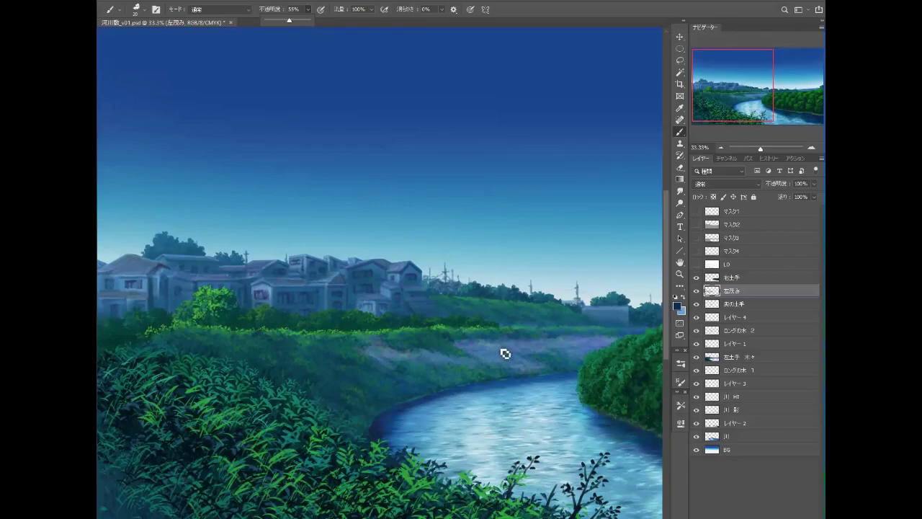
pyautogui.click(547, 343)
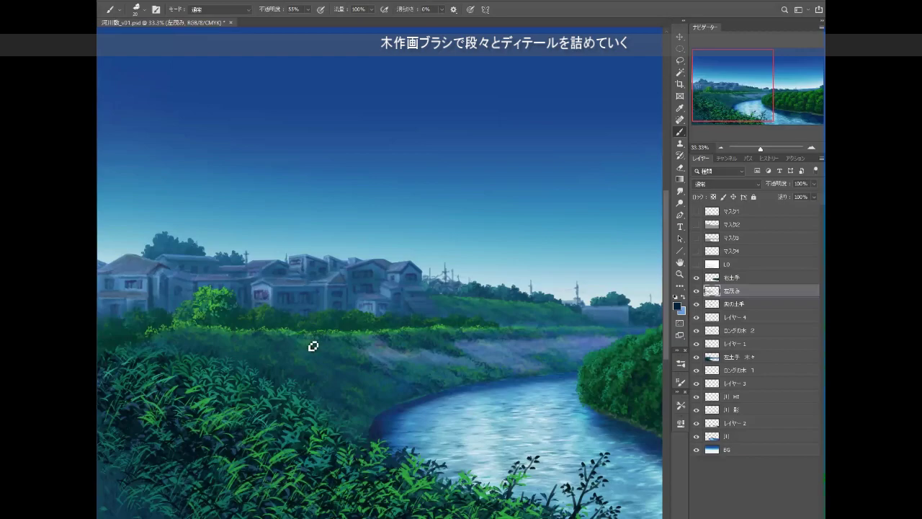
pyautogui.press('2')
pyautogui.press('9')
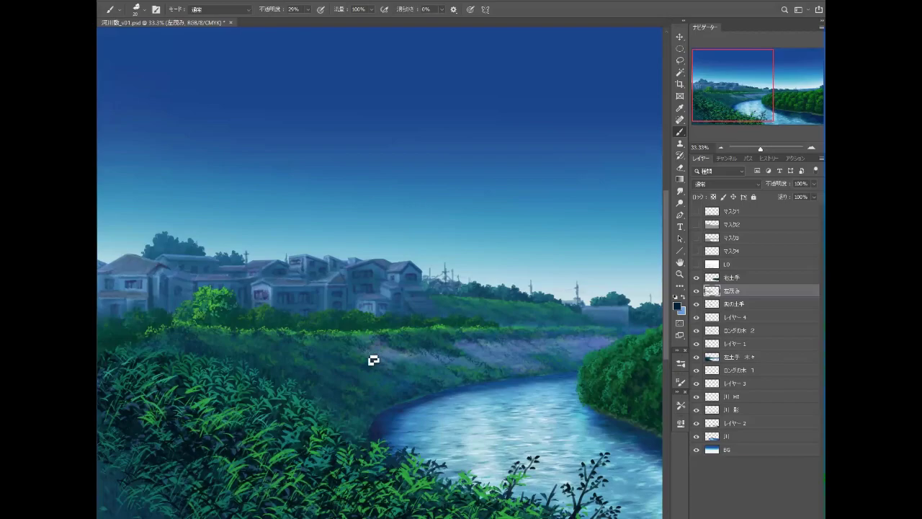
# Step: Sample the riverbank grass green and raise brush opacity to 45%
pyautogui.keyDown('alt'); pyautogui.click(442, 328); pyautogui.keyUp('alt')
pyautogui.moveTo(312, 12); pyautogui.dragTo(314, 22)
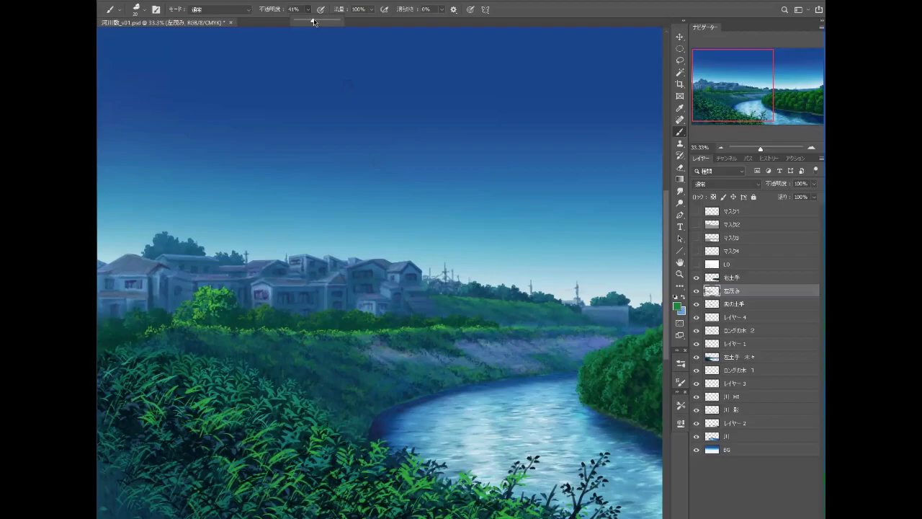
pyautogui.click(484, 334)
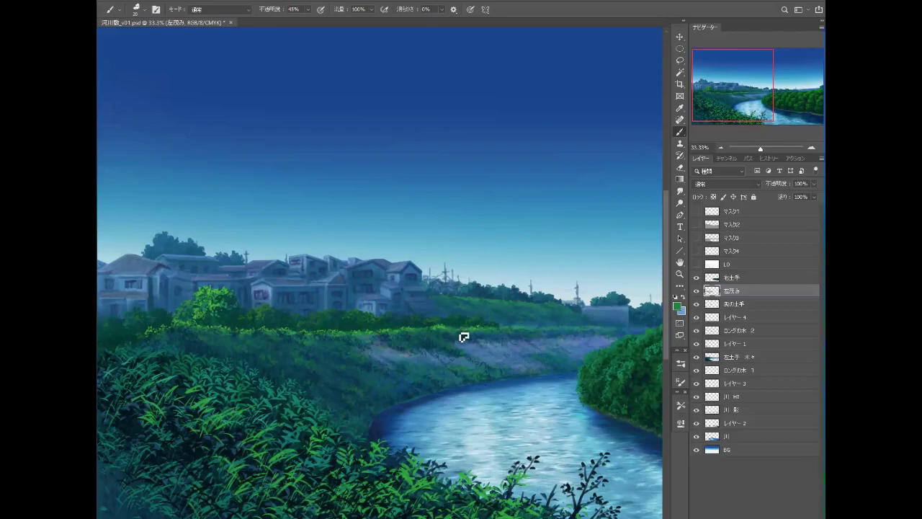
pyautogui.click(676, 305)
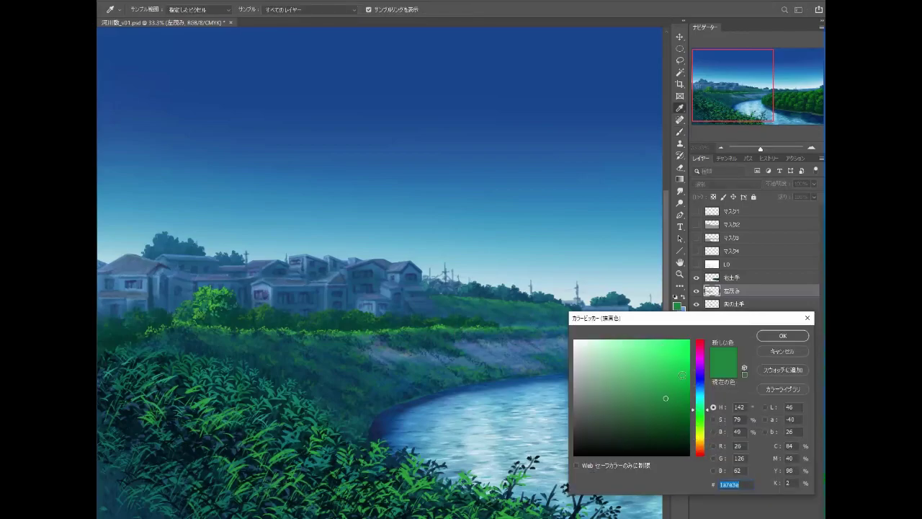
# Step: Paint with a cyan-green, then a brighter green, along the bank's upper edge
pyautogui.moveTo(708, 410); pyautogui.dragTo(680, 368)
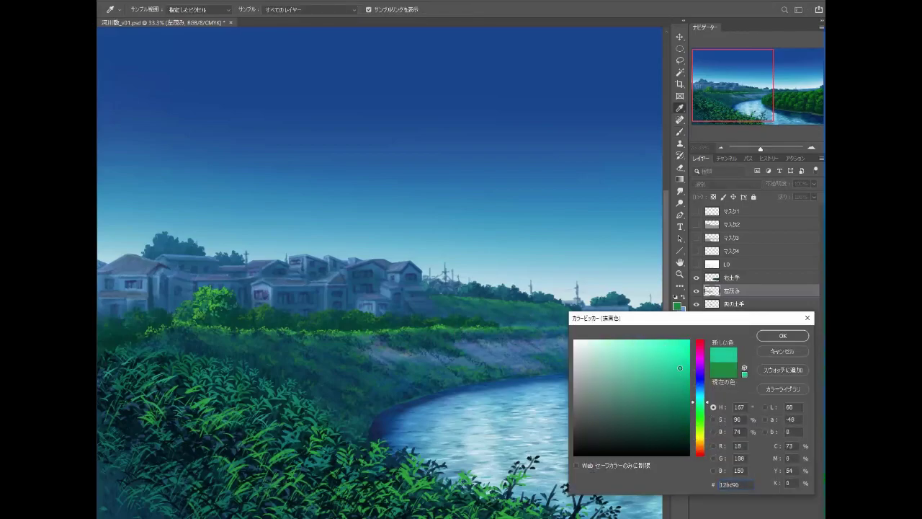
pyautogui.click(769, 336)
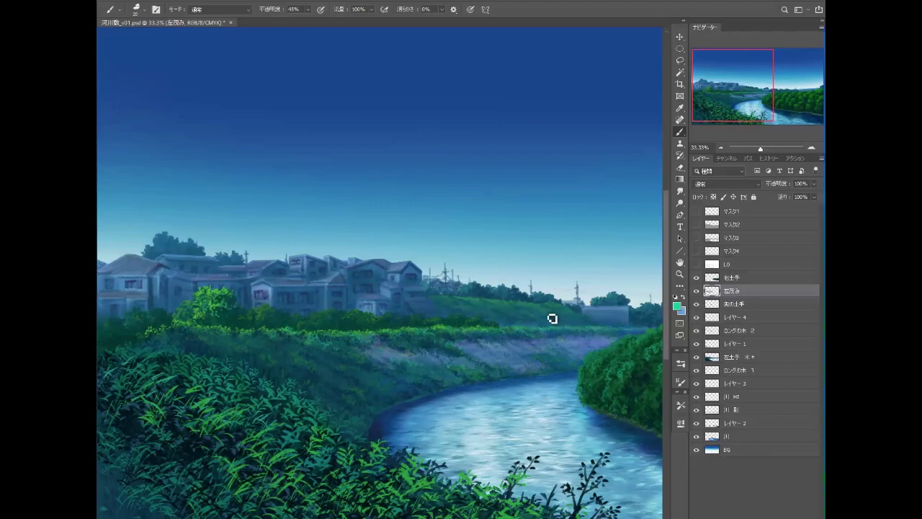
pyautogui.click(677, 306)
pyautogui.moveTo(706, 405); pyautogui.dragTo(709, 425)
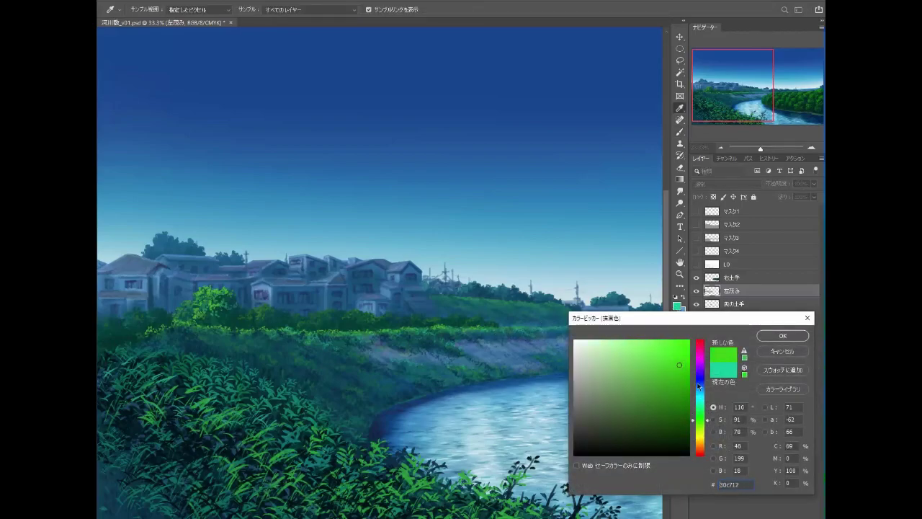
pyautogui.click(770, 335)
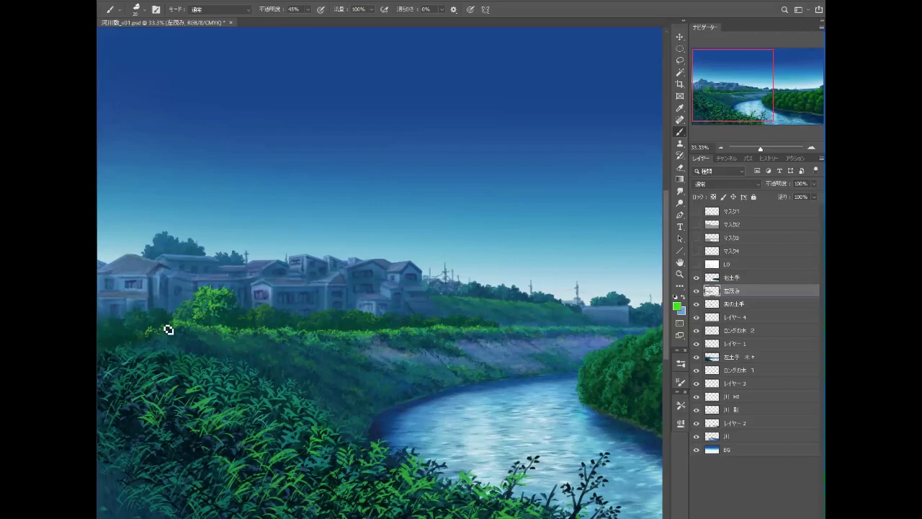
# Step: Choose saturated cyan-green #03bc93 for the brush and pan across the grassy bank
pyautogui.click(676, 304)
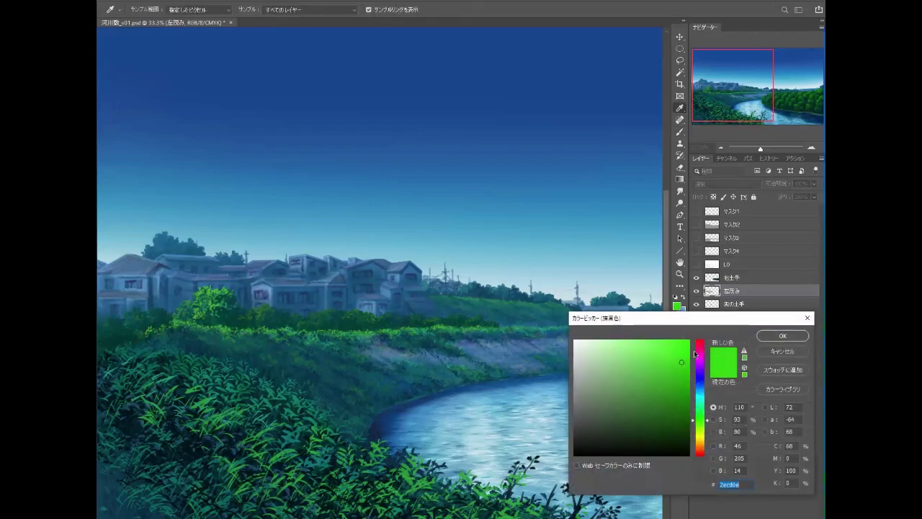
pyautogui.click(708, 404)
pyautogui.click(688, 369)
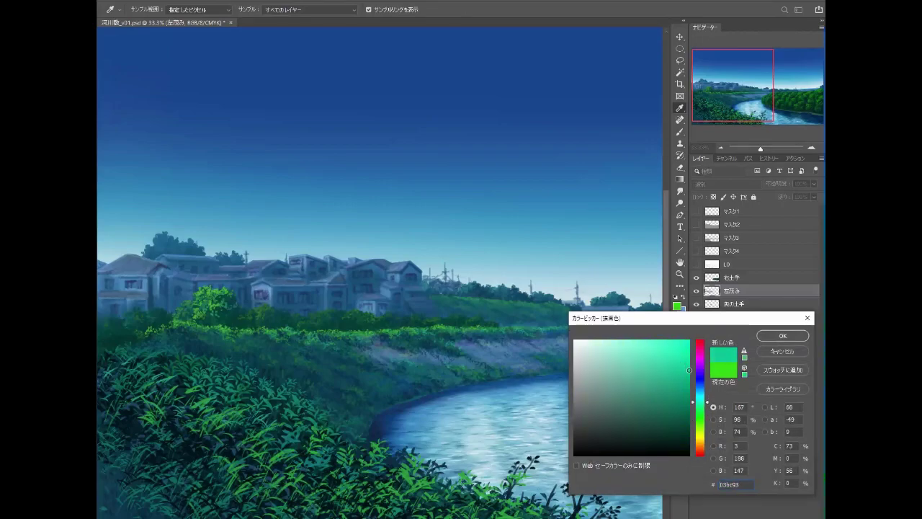
pyautogui.click(768, 337)
pyautogui.press('b')
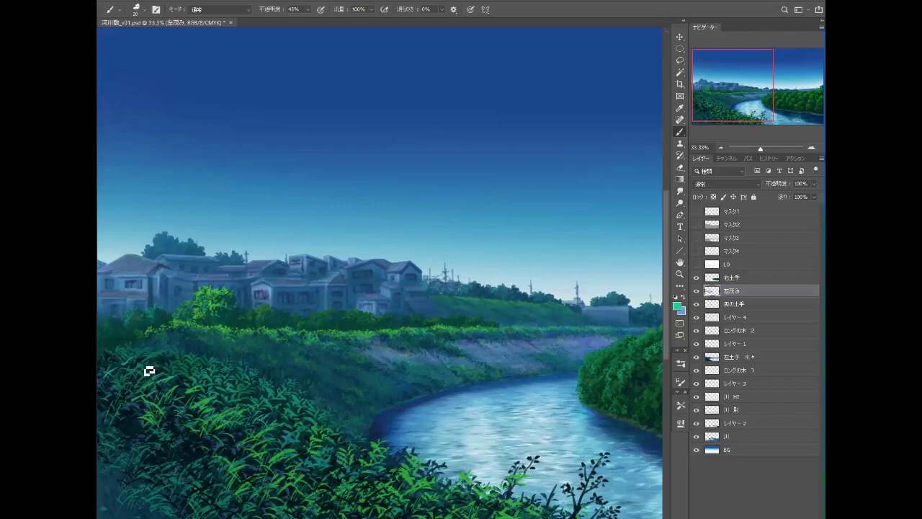
pyautogui.moveTo(162, 361); pyautogui.dragTo(293, 368)
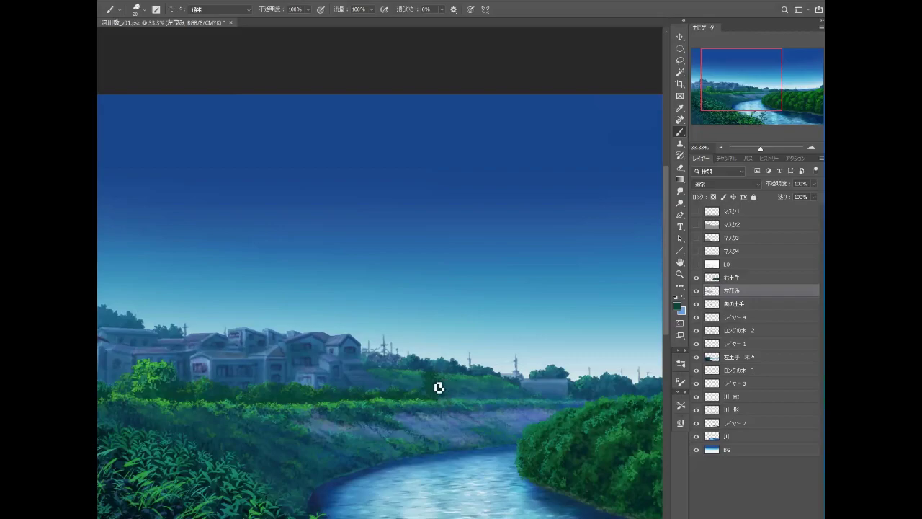
# Step: Paint the distant tree in dark blue-green #02313d, then sample a green from the bushes
pyautogui.click(676, 306)
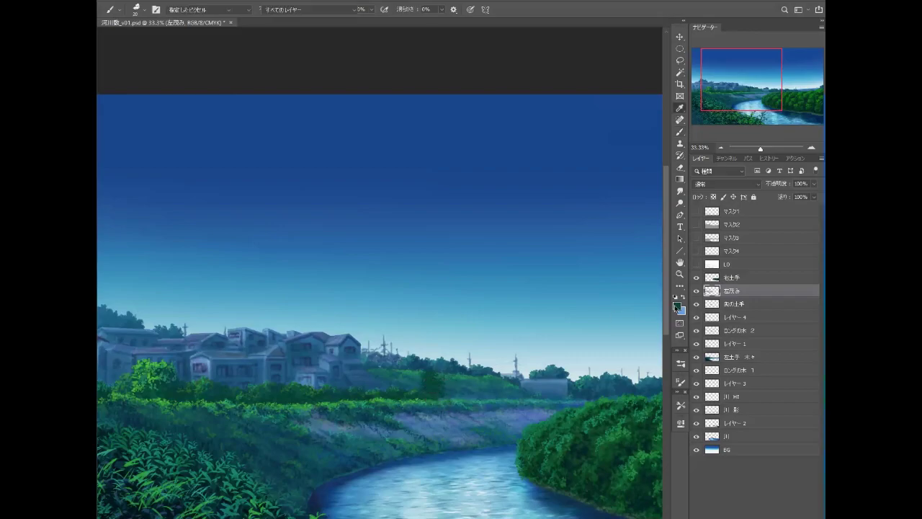
pyautogui.moveTo(706, 402); pyautogui.dragTo(700, 404)
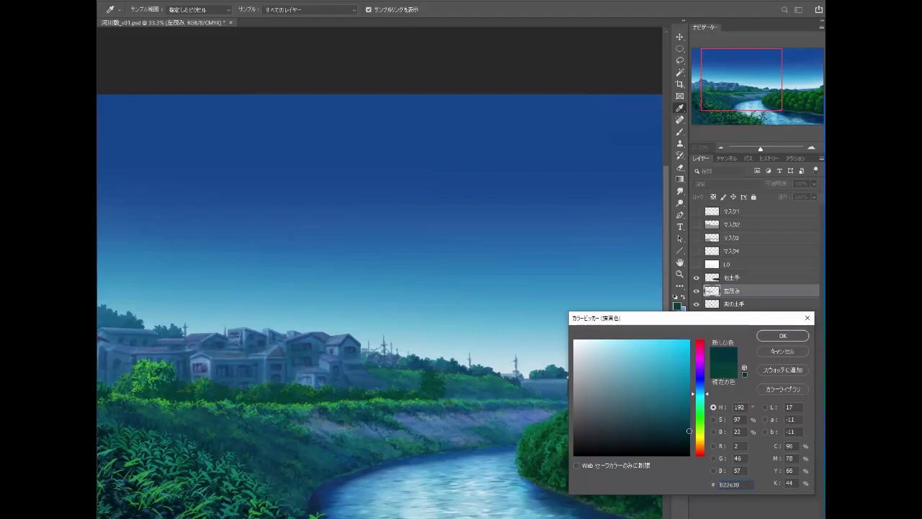
pyautogui.click(780, 336)
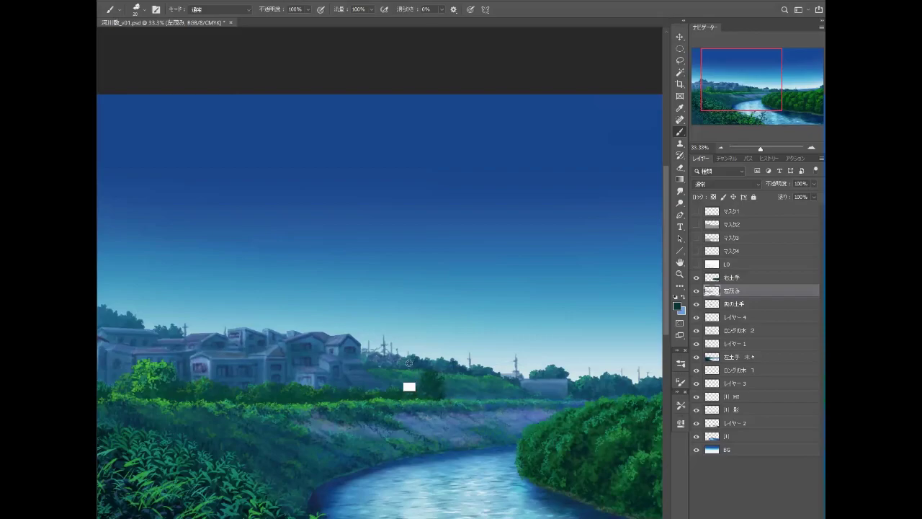
pyautogui.keyDown('alt'); pyautogui.click(425, 376); pyautogui.keyUp('alt')
# Step: Zoom out, merge レイヤー1 down into 左土手 木々, and reselect the Brush
pyautogui.hotkey('ctrl', '-')
pyautogui.press('r')
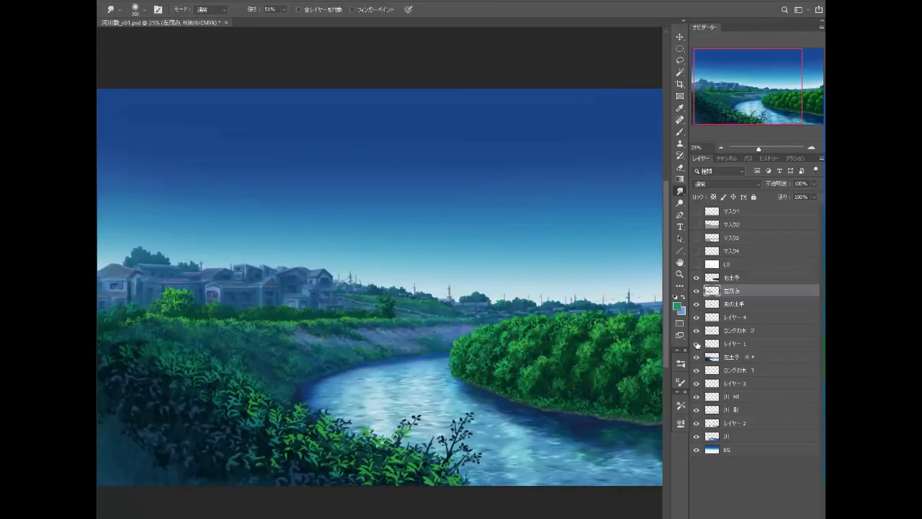
pyautogui.click(713, 344)
pyautogui.hotkey('ctrl', 'e')
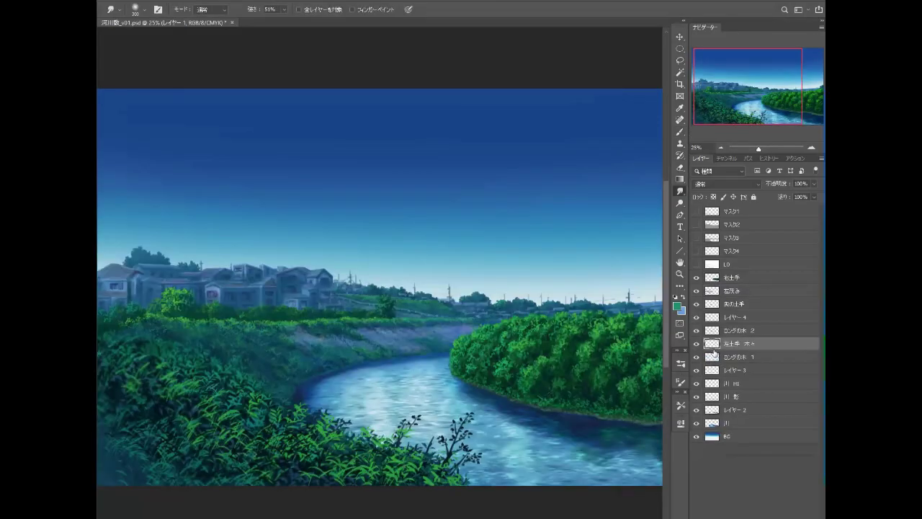
pyautogui.click(695, 344)
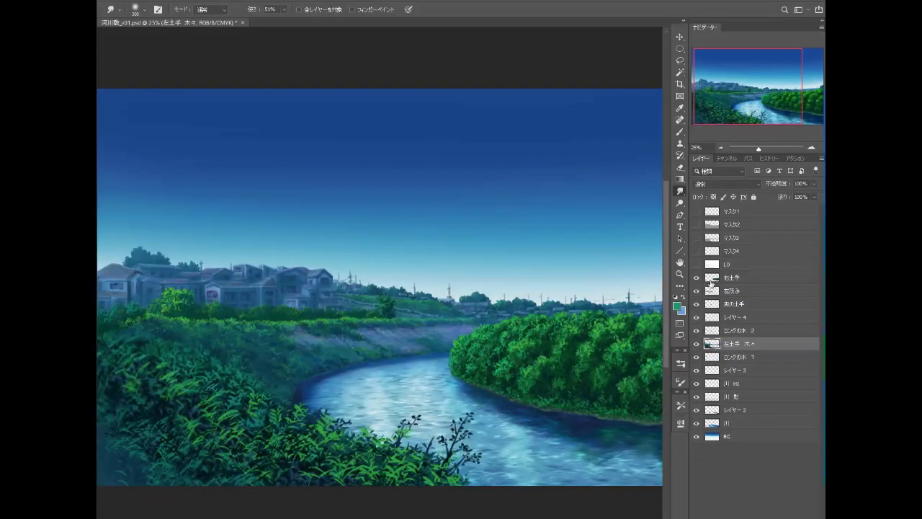
pyautogui.click(680, 132)
pyautogui.click(680, 406)
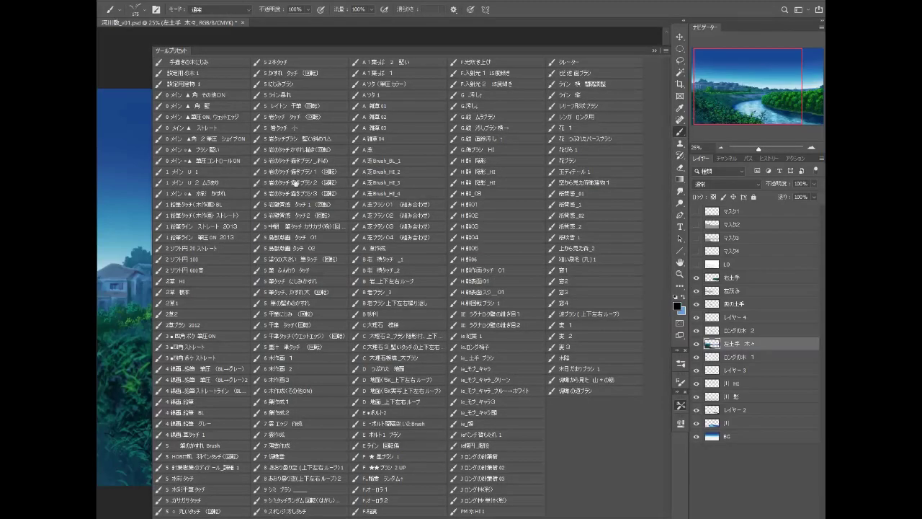
# Step: Close the brush preset list, zoom in to 33.33%, and pan toward the foreground weeds
pyautogui.click(657, 54)
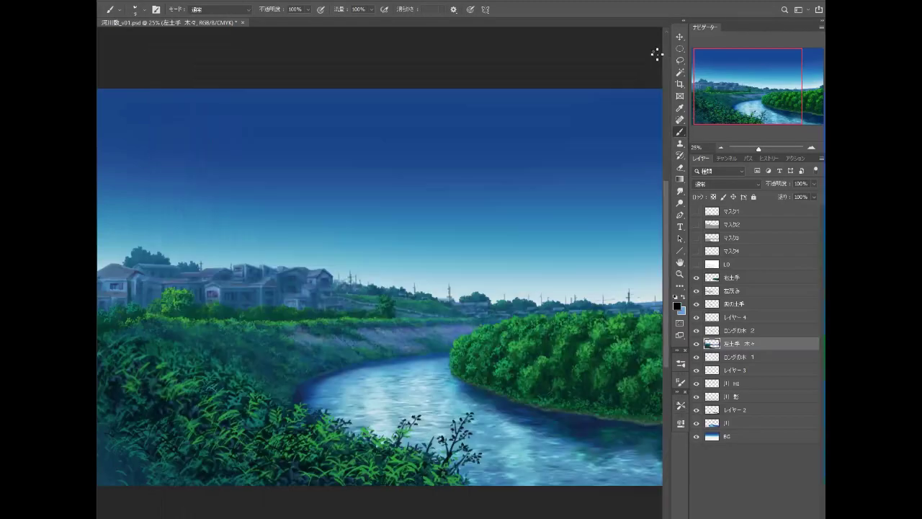
pyautogui.click(810, 148)
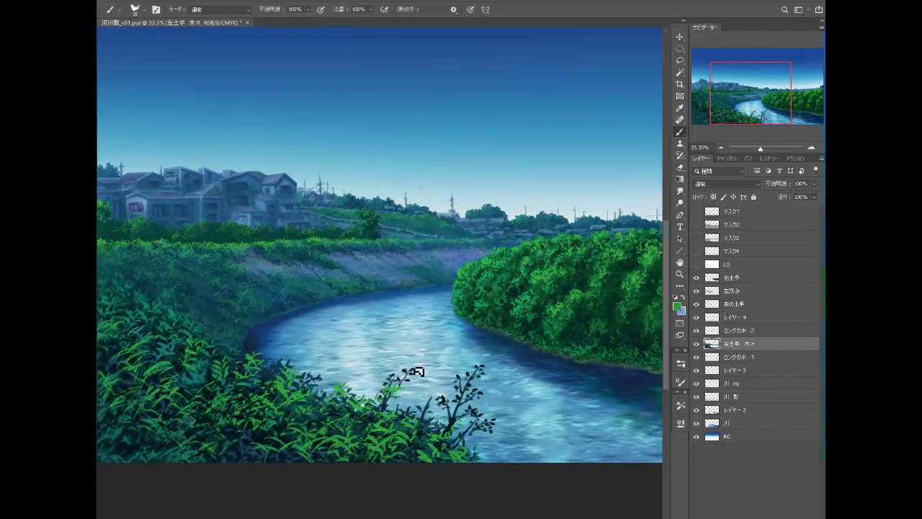
pyautogui.moveTo(435, 382); pyautogui.dragTo(448, 394)
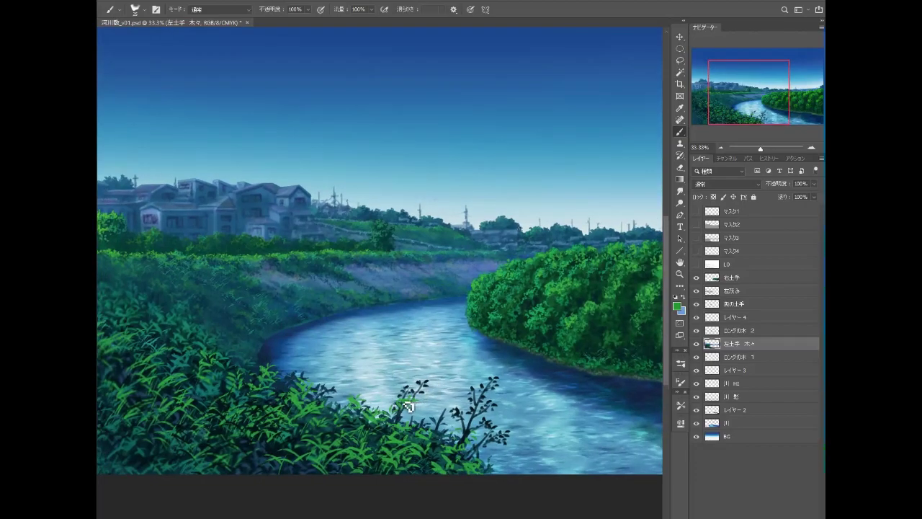
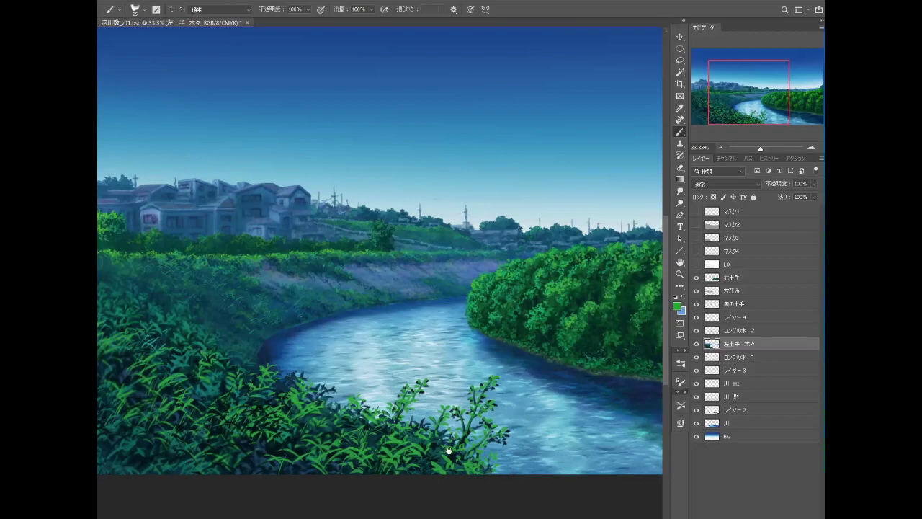
# Step: Pan around the painting and toggle the tree, レイヤー 4 and 左茂み layers to check their content
pyautogui.moveTo(442, 432)
pyautogui.mouseDown()
pyautogui.moveTo(468, 427)
pyautogui.moveTo(455, 398)
pyautogui.mouseUp()
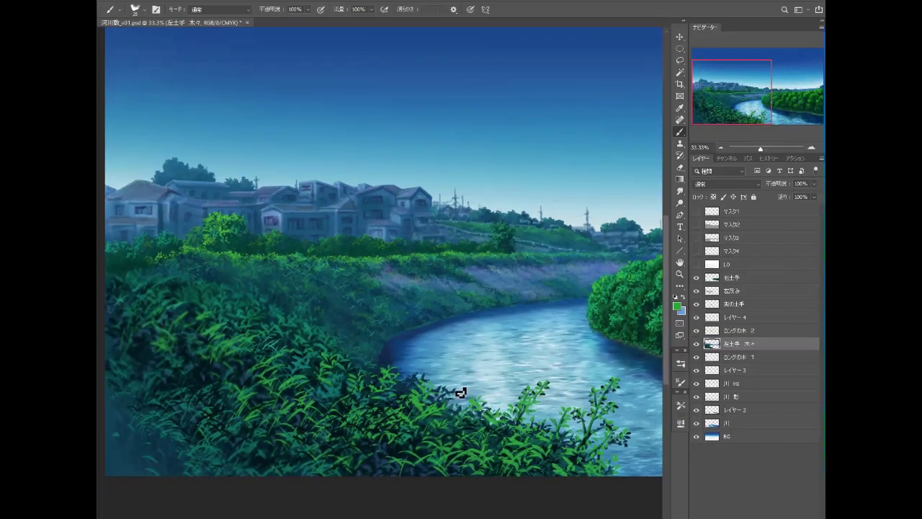
pyautogui.moveTo(406, 407); pyautogui.dragTo(434, 416)
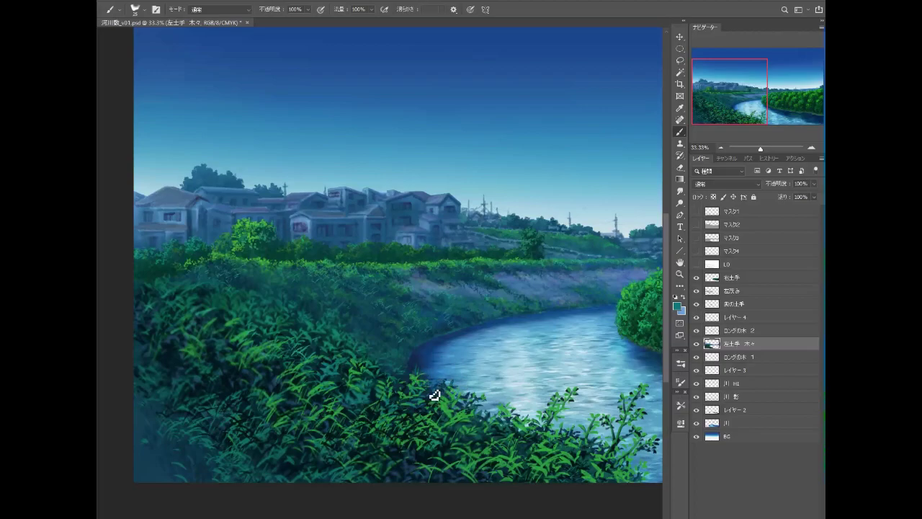
pyautogui.moveTo(391, 381); pyautogui.dragTo(459, 396)
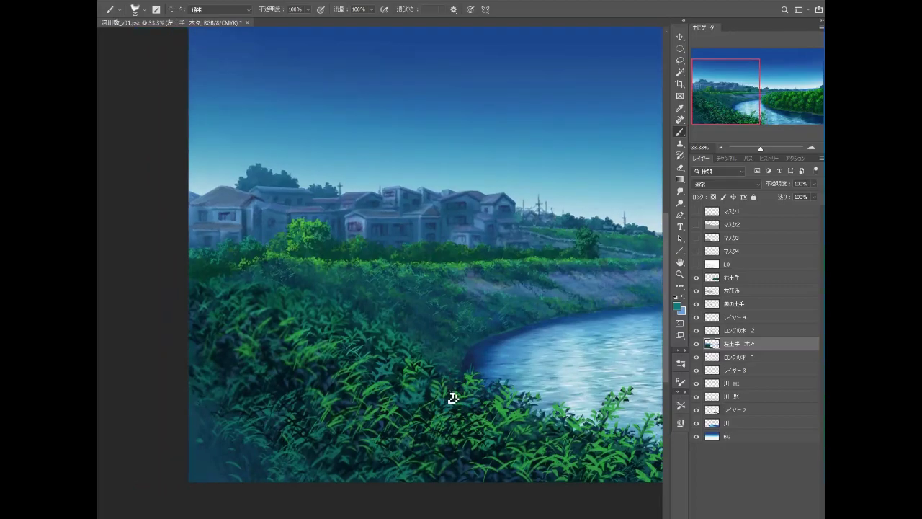
pyautogui.moveTo(540, 418); pyautogui.dragTo(499, 411)
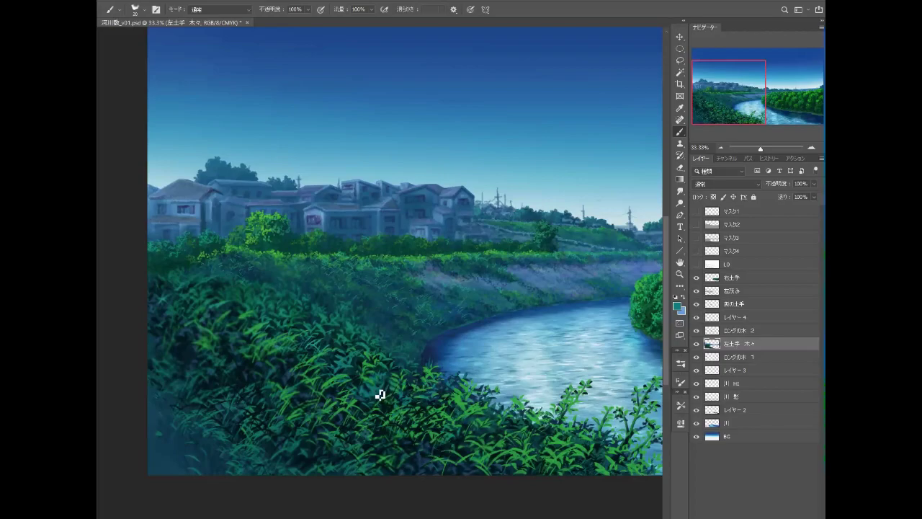
pyautogui.scroll(1, 468, 405)
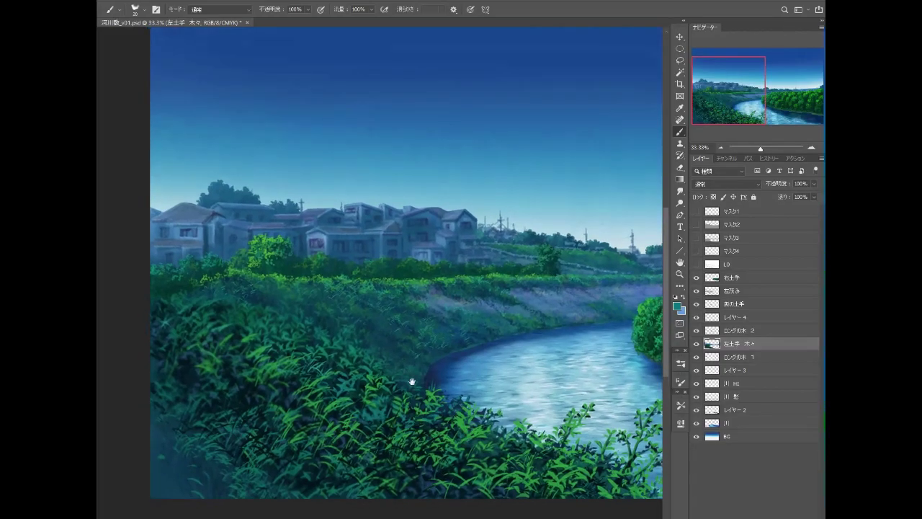
pyautogui.moveTo(411, 380); pyautogui.dragTo(438, 397)
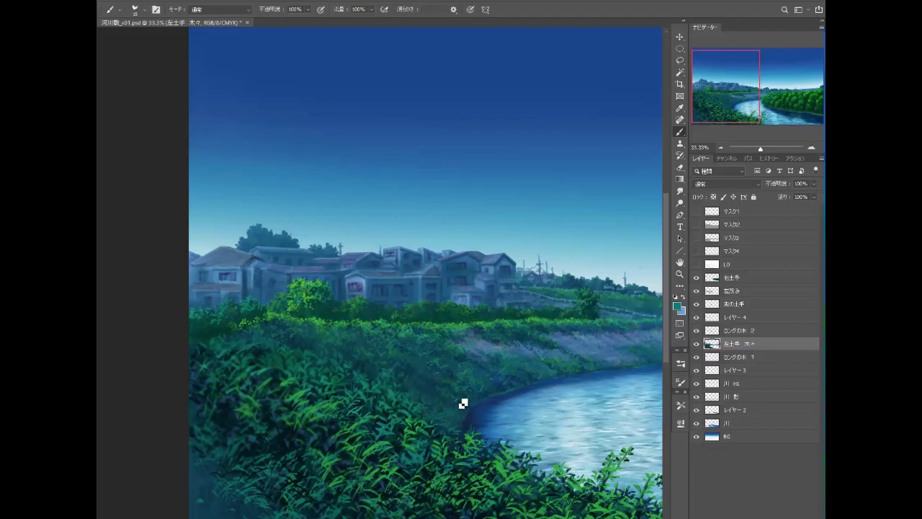
pyautogui.click(713, 332)
pyautogui.click(697, 330)
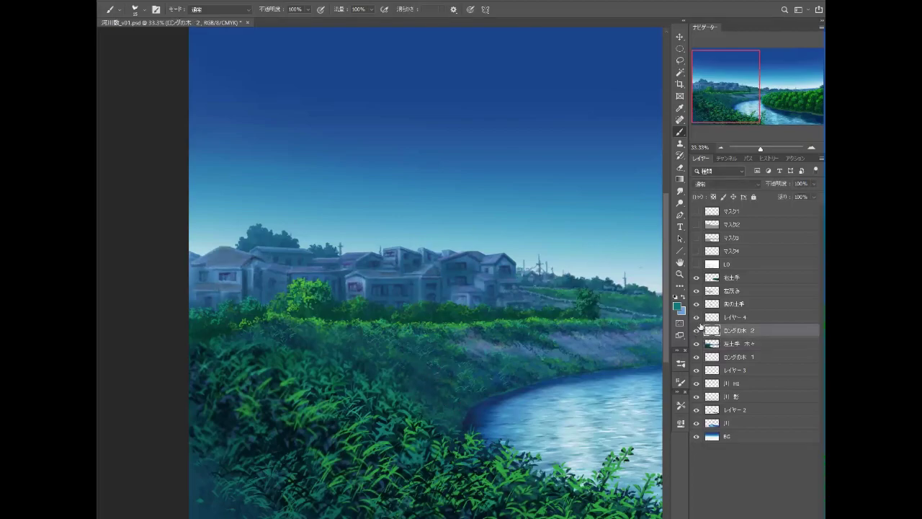
pyautogui.click(697, 317)
pyautogui.click(695, 290)
pyautogui.click(713, 290)
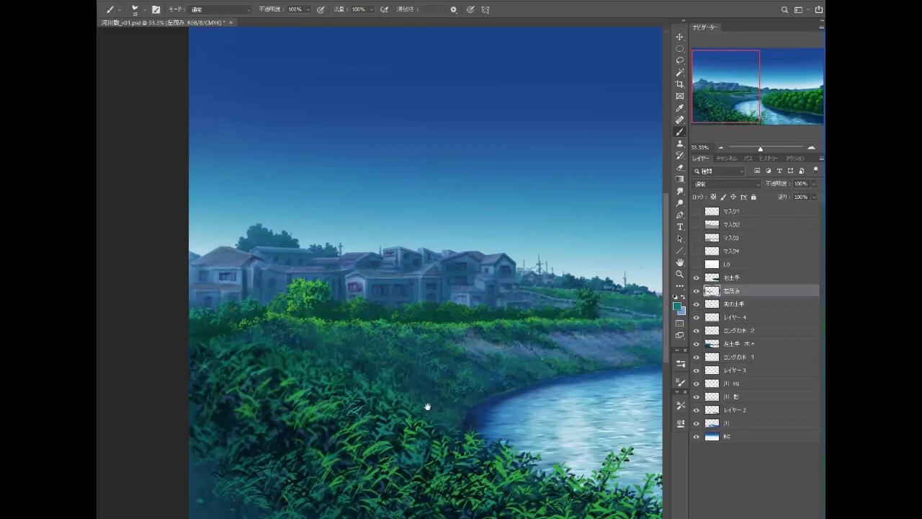
# Step: Set the paint colour to a blue and lower the brush opacity to 66%
pyautogui.moveTo(426, 405); pyautogui.dragTo(454, 438)
pyautogui.scroll(1, 468, 431)
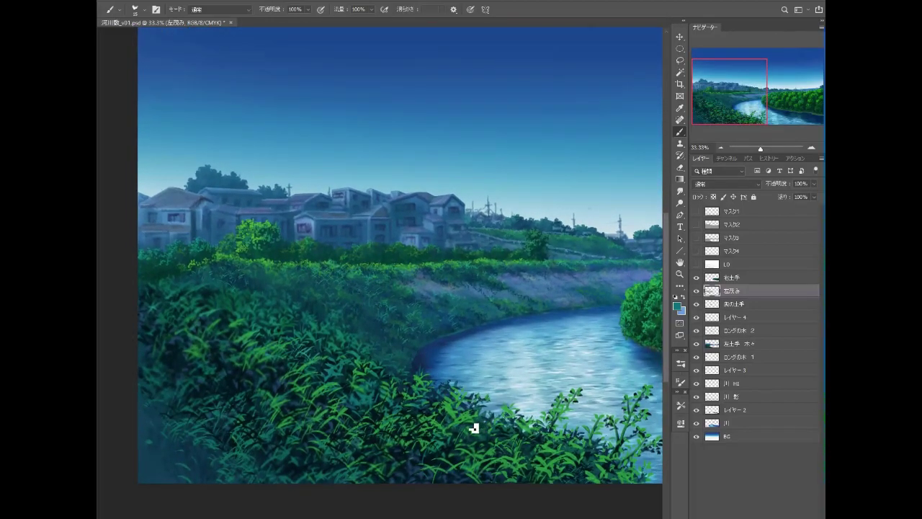
pyautogui.moveTo(519, 425); pyautogui.dragTo(539, 454)
pyautogui.moveTo(320, 293); pyautogui.dragTo(441, 396)
pyautogui.click(678, 306)
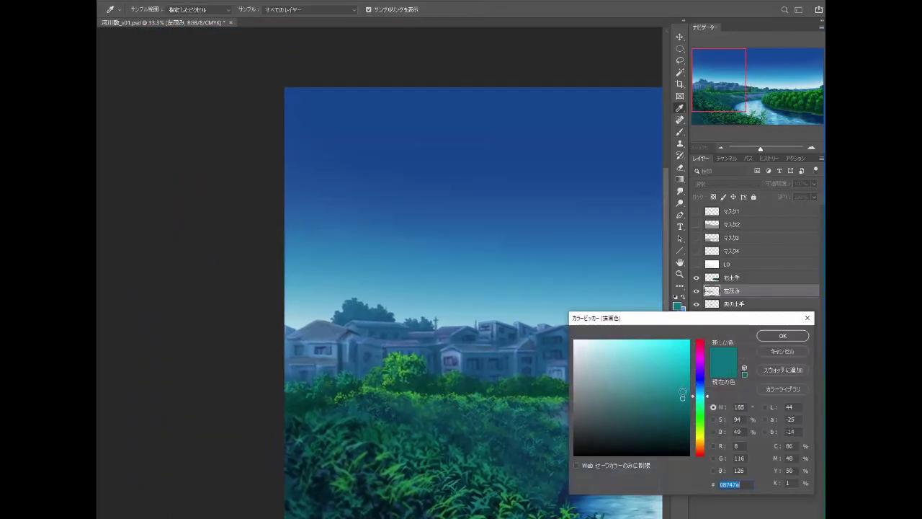
pyautogui.moveTo(705, 396); pyautogui.dragTo(657, 381)
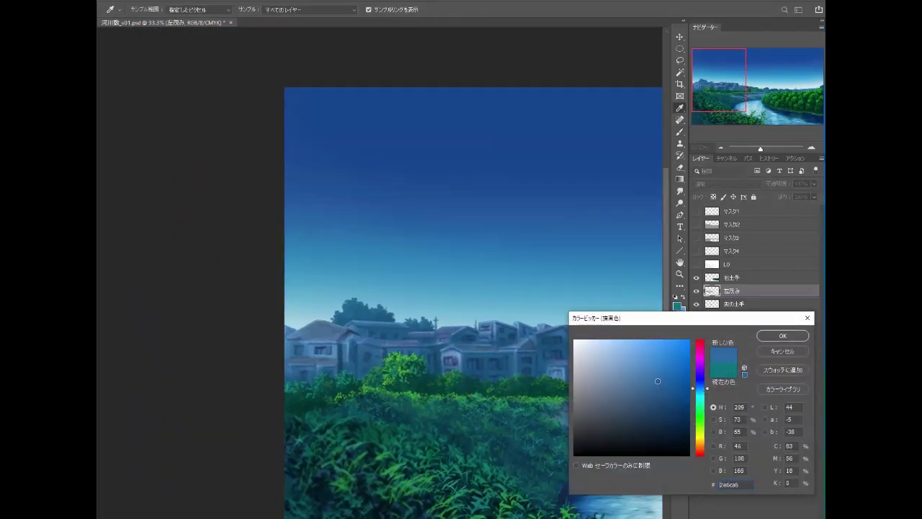
pyautogui.click(782, 335)
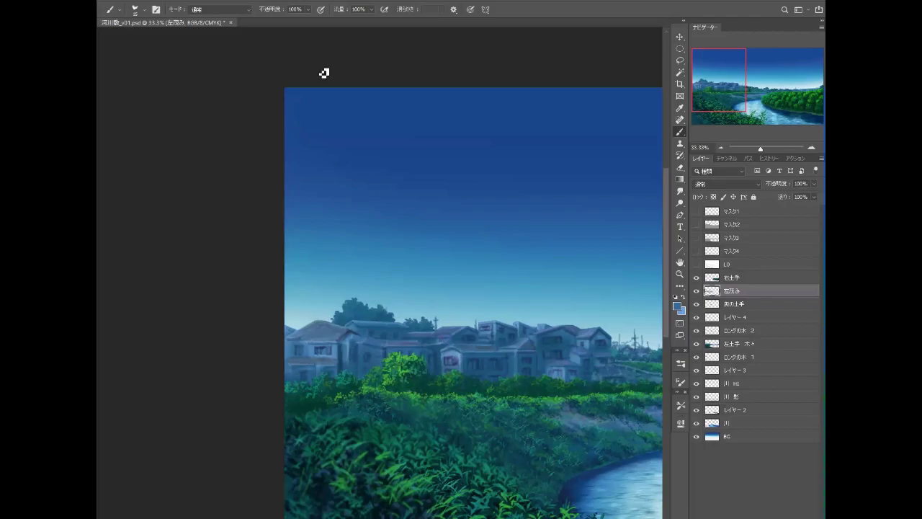
pyautogui.click(307, 12)
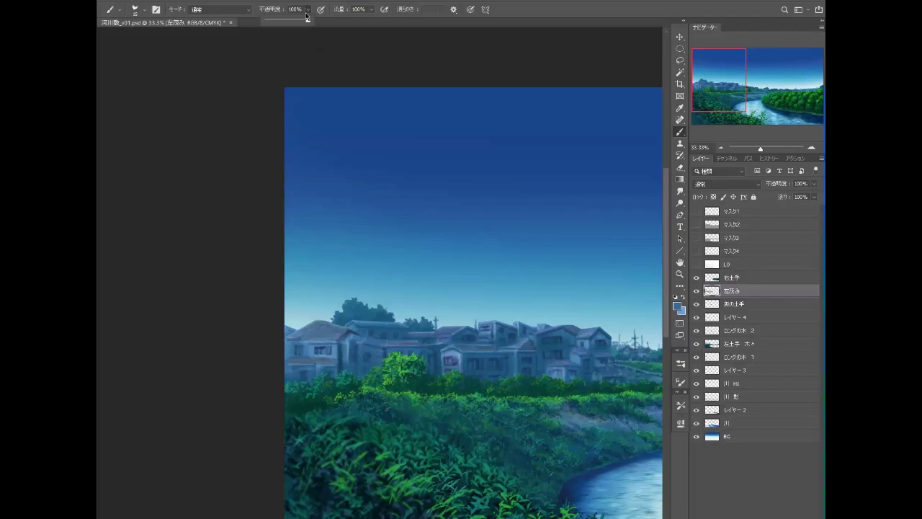
pyautogui.click(417, 388)
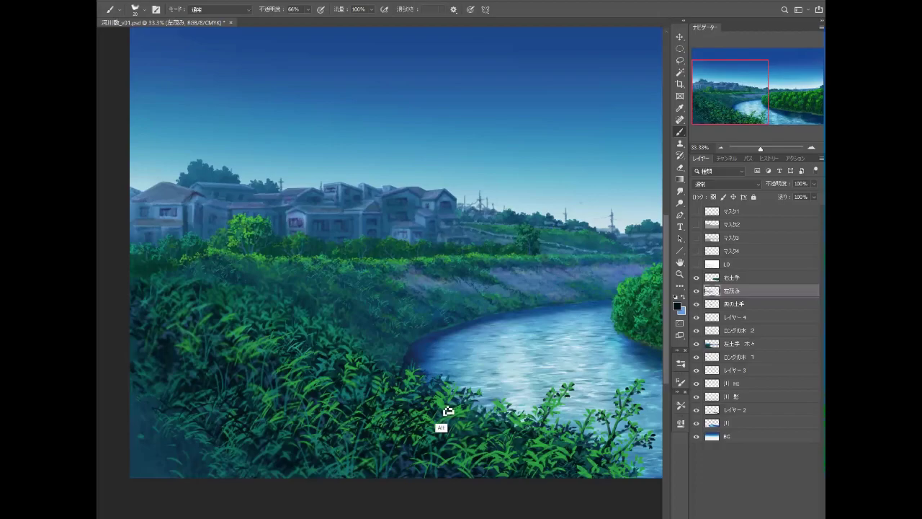
# Step: Sample the grass green, brighten it in the Color Picker, and restore brush opacity to 100%
pyautogui.keyDown('alt'); pyautogui.click(438, 421); pyautogui.keyUp('alt')
pyautogui.click(677, 306)
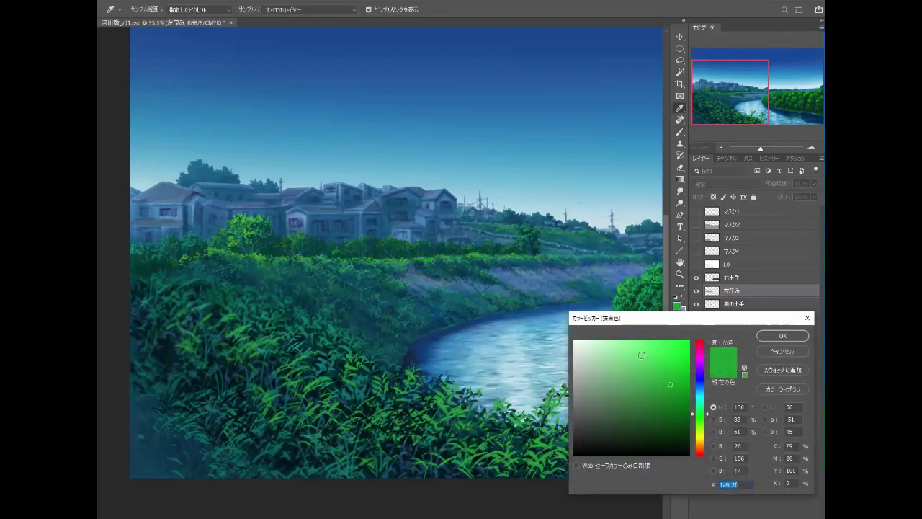
pyautogui.click(660, 352)
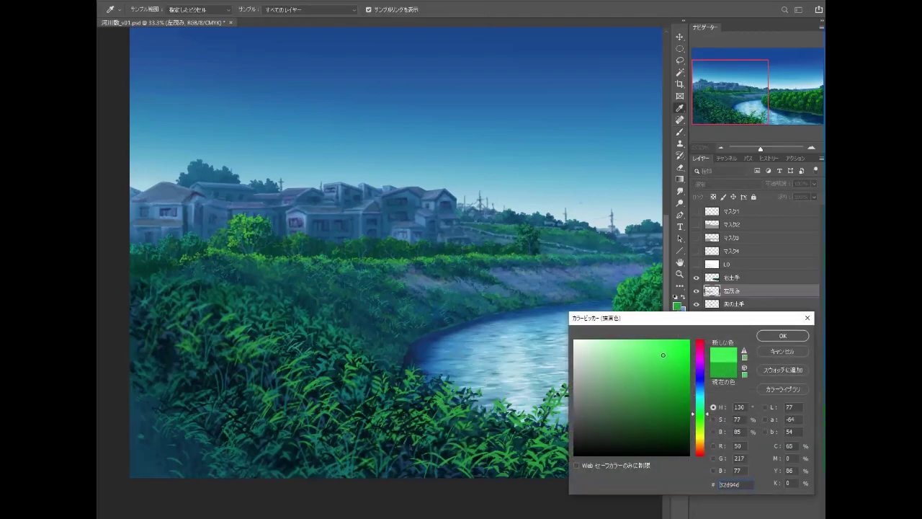
pyautogui.moveTo(707, 420); pyautogui.dragTo(706, 424)
pyautogui.click(666, 356)
pyautogui.click(782, 335)
pyautogui.moveTo(310, 11); pyautogui.dragTo(335, 24)
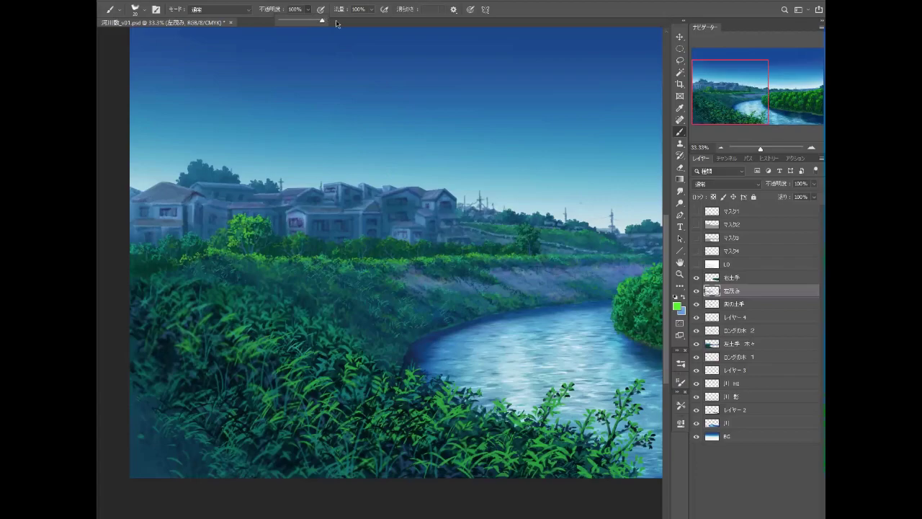
pyautogui.moveTo(556, 381)
pyautogui.mouseDown()
pyautogui.moveTo(518, 406)
pyautogui.moveTo(477, 389)
pyautogui.mouseUp()
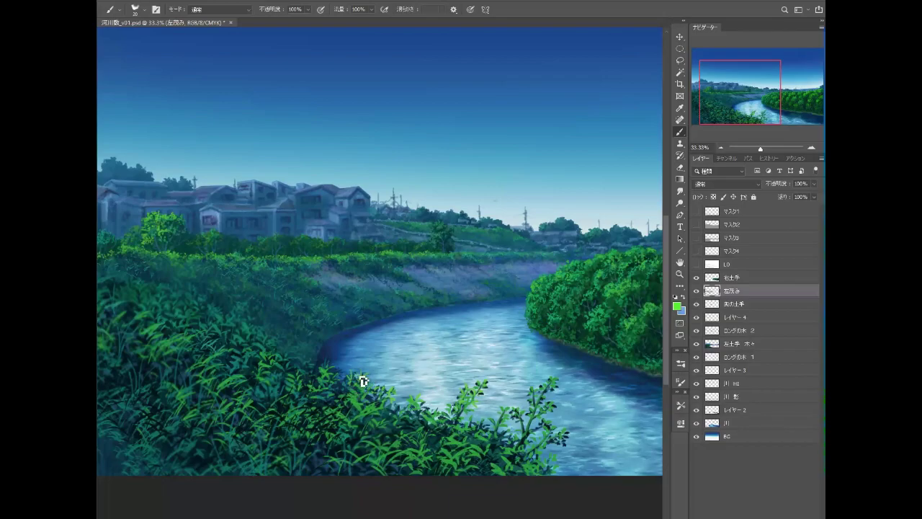
pyautogui.moveTo(515, 389); pyautogui.dragTo(519, 360)
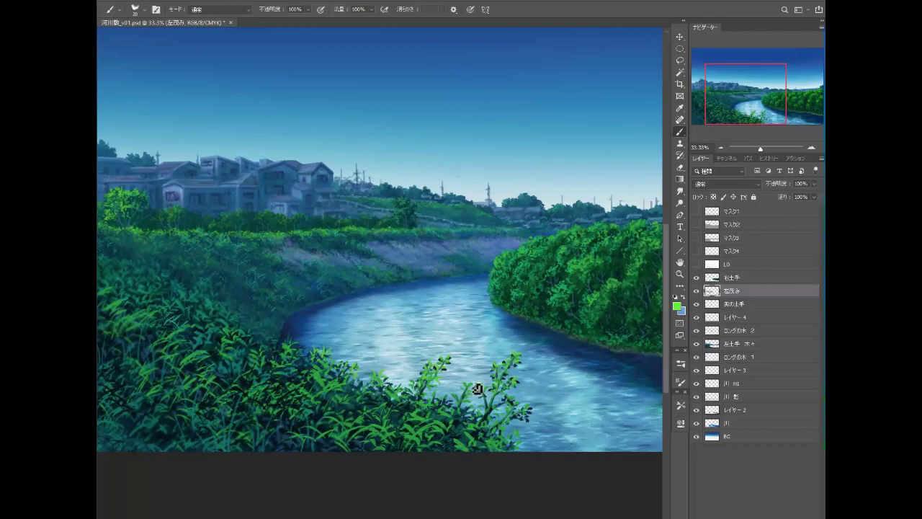
pyautogui.moveTo(494, 412); pyautogui.dragTo(461, 405)
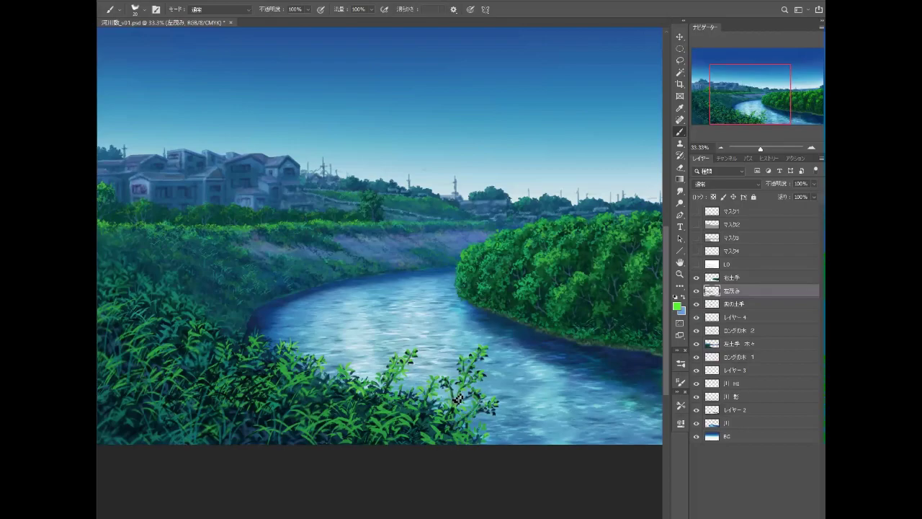
# Step: Pan across the river banks, compare the 左茂み layer on and off, and bring up the brush preset list
pyautogui.moveTo(367, 411); pyautogui.dragTo(469, 405)
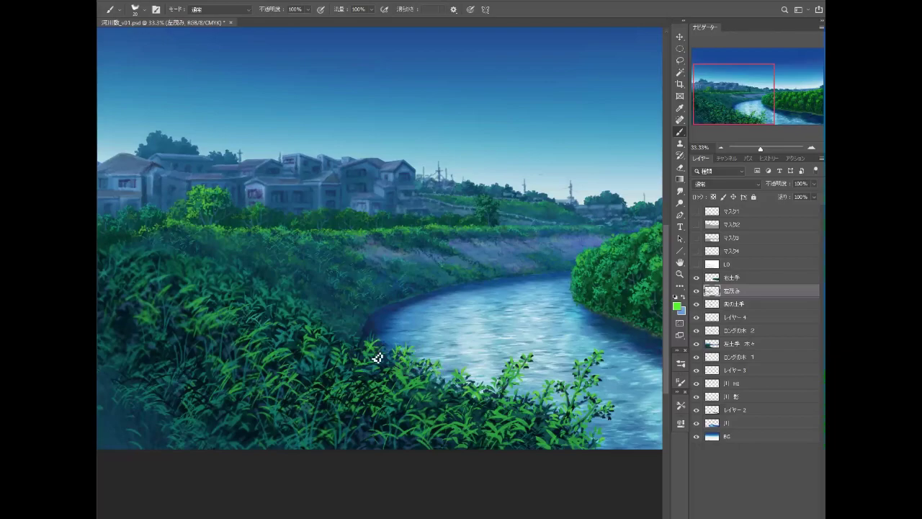
pyautogui.moveTo(409, 374); pyautogui.dragTo(504, 414)
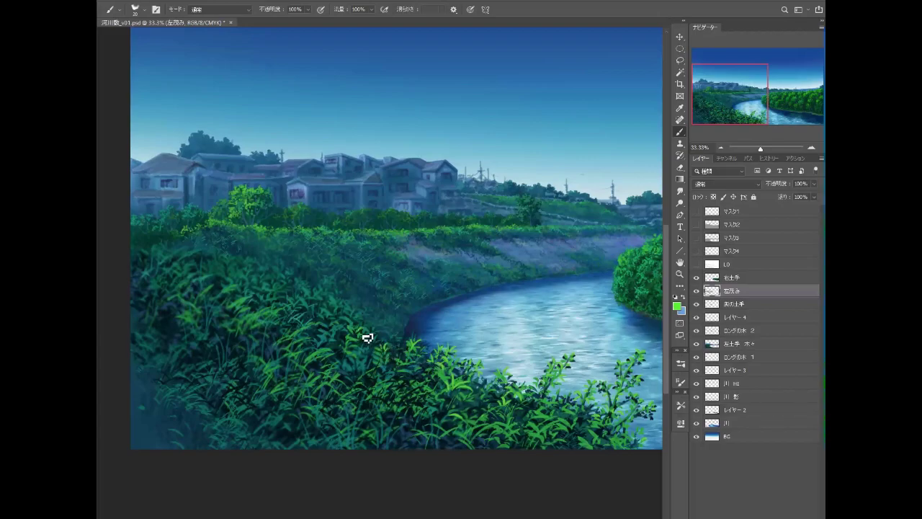
pyautogui.moveTo(469, 426); pyautogui.dragTo(486, 411)
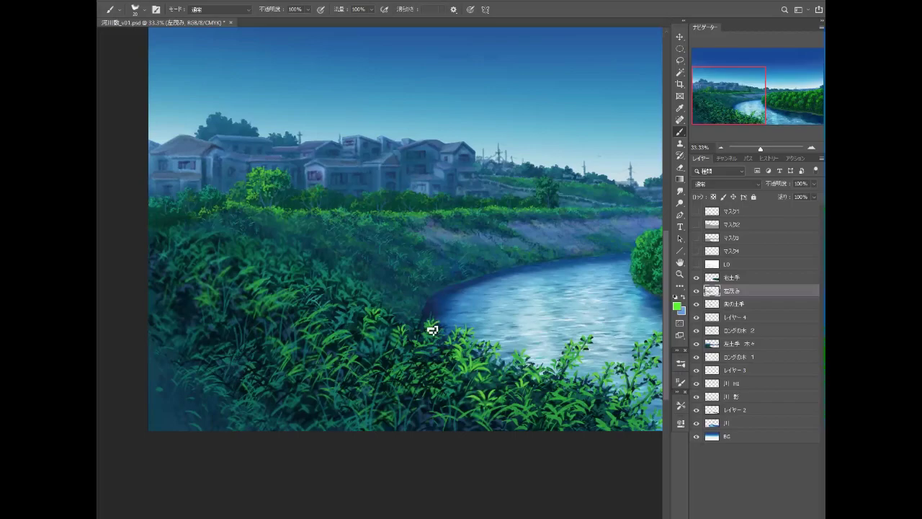
pyautogui.hscroll(2, 432, 331)
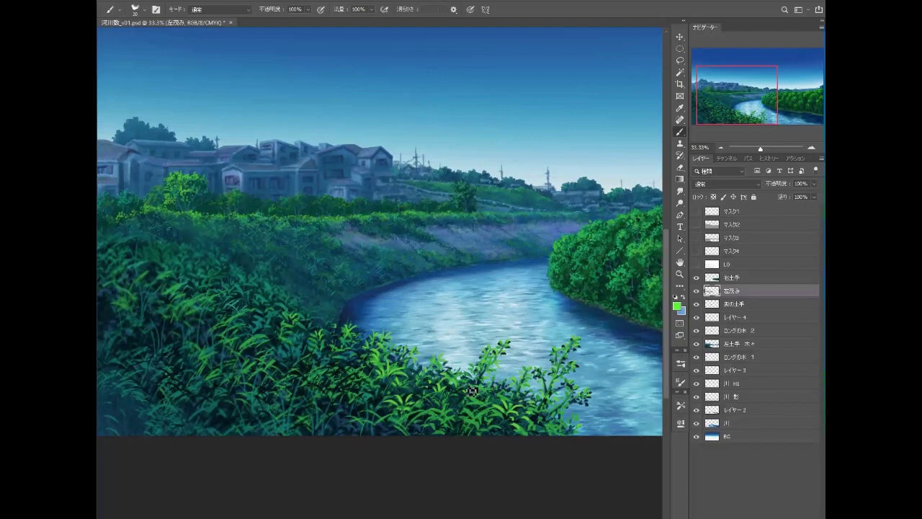
pyautogui.moveTo(406, 384); pyautogui.dragTo(489, 388)
pyautogui.moveTo(547, 373); pyautogui.dragTo(485, 405)
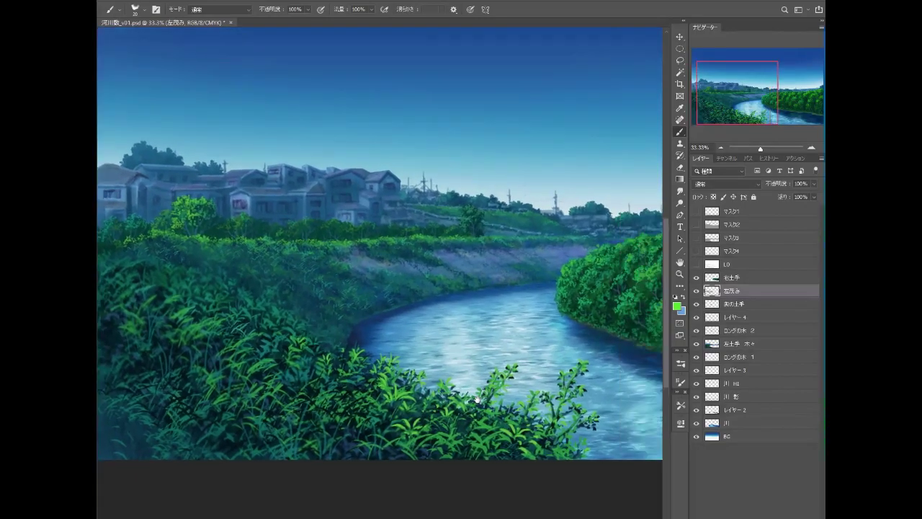
pyautogui.click(695, 290)
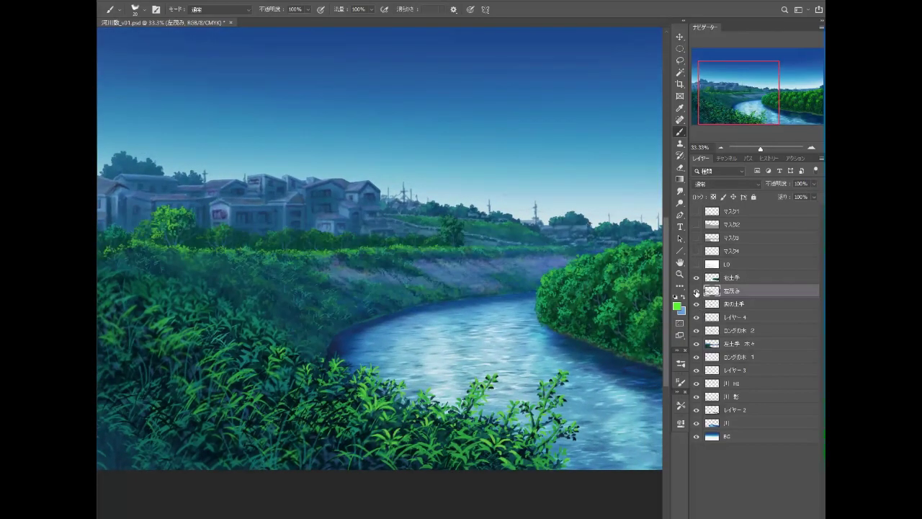
pyautogui.click(680, 406)
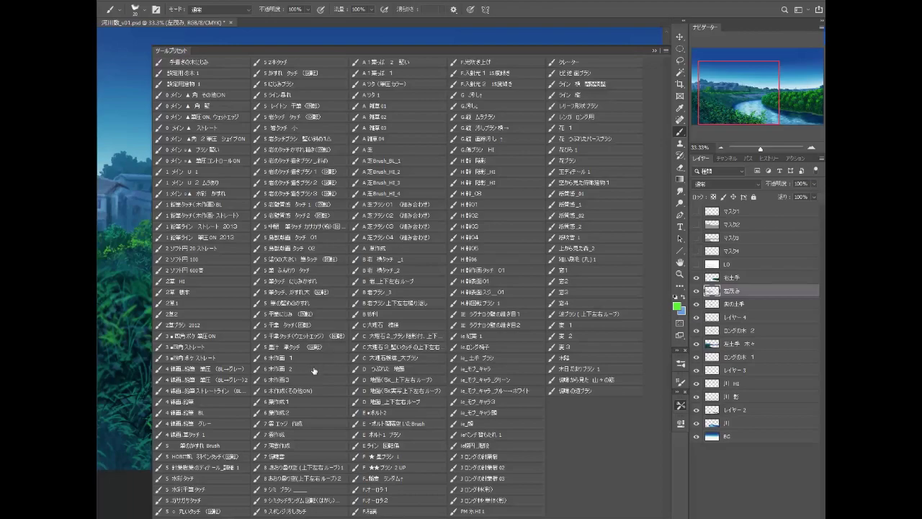
# Step: Choose the 6 木作画 2 brush preset and sample a dark colour from the canvas
pyautogui.click(314, 370)
pyautogui.click(655, 51)
pyautogui.hscroll(-2, 469, 375)
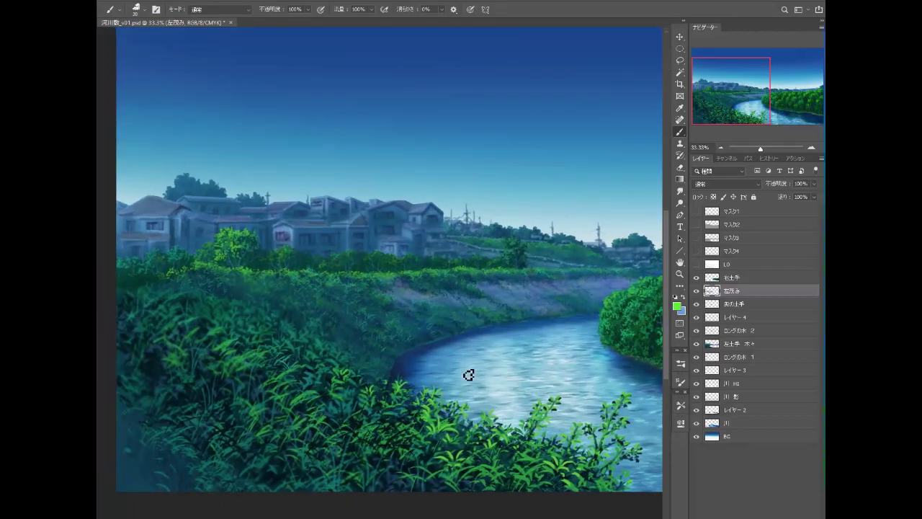
pyautogui.keyDown('alt'); pyautogui.click(391, 391); pyautogui.keyUp('alt')
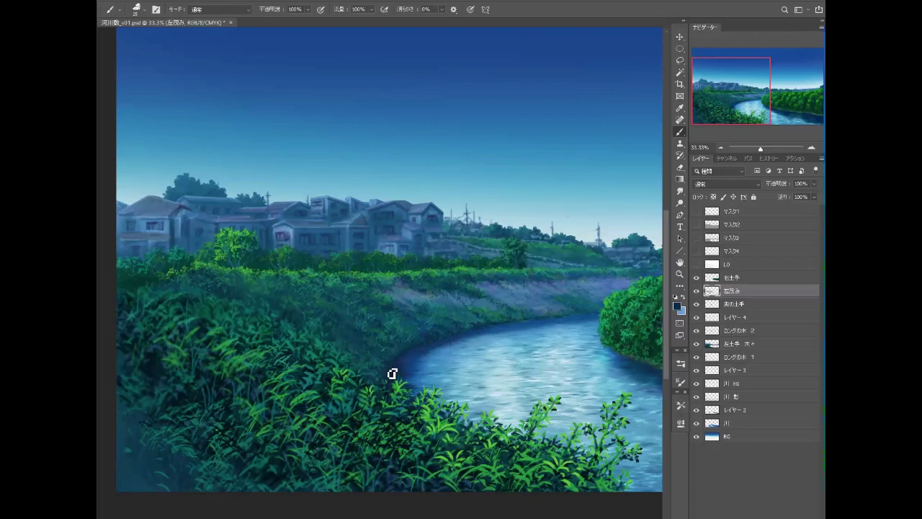
# Step: Brush dark blue along the river's left edge, resampling colour near the grass
pyautogui.moveTo(403, 368); pyautogui.dragTo(410, 353)
pyautogui.keyDown('alt'); pyautogui.click(375, 364); pyautogui.keyUp('alt')
pyautogui.keyDown('alt'); pyautogui.click(373, 360); pyautogui.keyUp('alt')
pyautogui.moveTo(408, 358)
pyautogui.mouseDown()
pyautogui.moveTo(394, 365)
pyautogui.moveTo(391, 389)
pyautogui.moveTo(376, 387)
pyautogui.mouseUp()
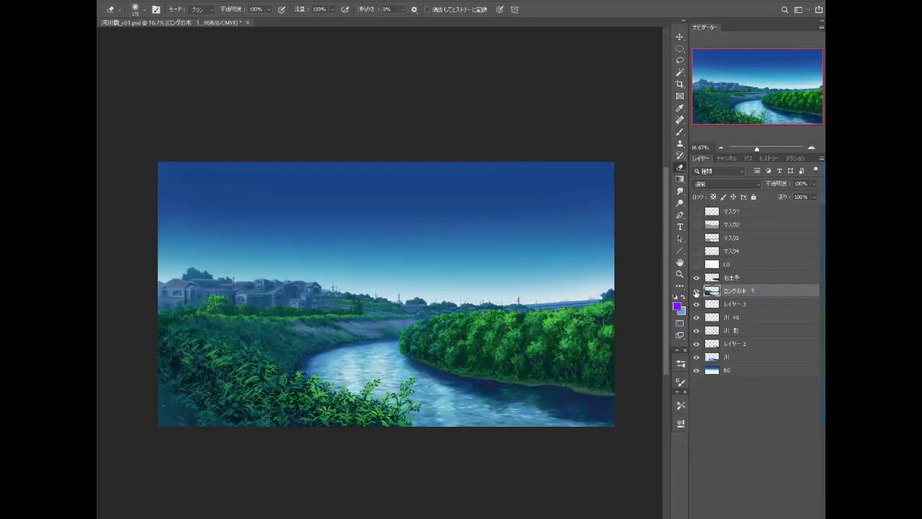
# Step: Load the tree layer's contents as a selection and add a new empty layer above it
pyautogui.keyDown('alt'); pyautogui.click(696, 291); pyautogui.keyUp('alt')
pyautogui.keyDown('alt'); pyautogui.click(695, 292); pyautogui.keyUp('alt')
pyautogui.keyDown('ctrl'); pyautogui.click(711, 291); pyautogui.keyUp('ctrl')
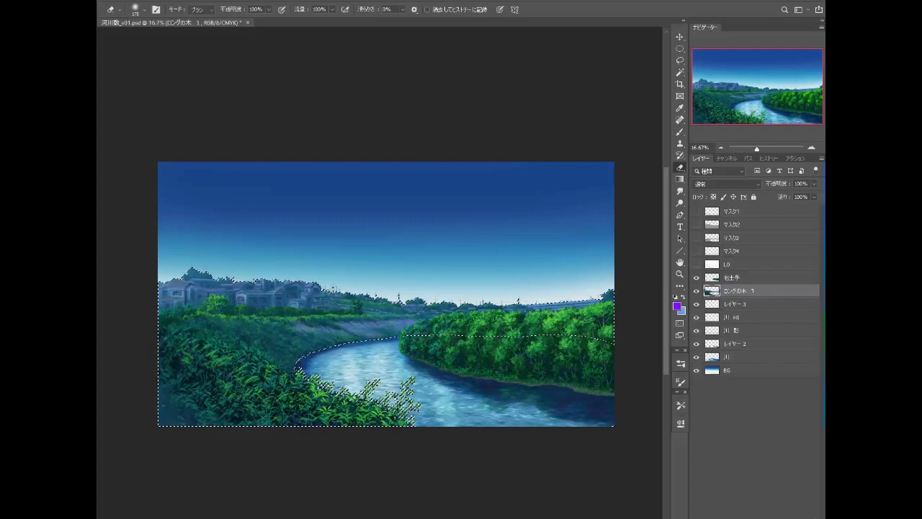
pyautogui.hotkey('ctrl', 'shift', 'alt', 'n')
# Step: Set the foreground colour to pale yellow #fffaa6
pyautogui.press('d')
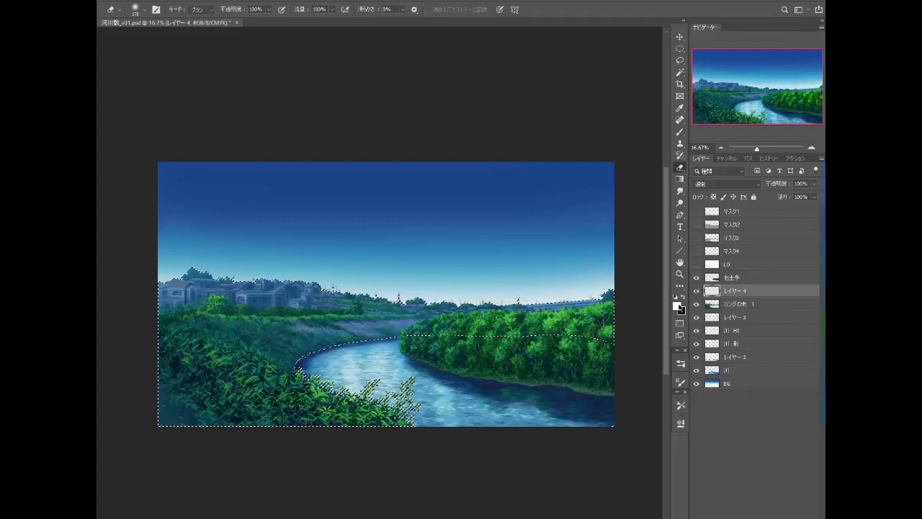
pyautogui.click(676, 305)
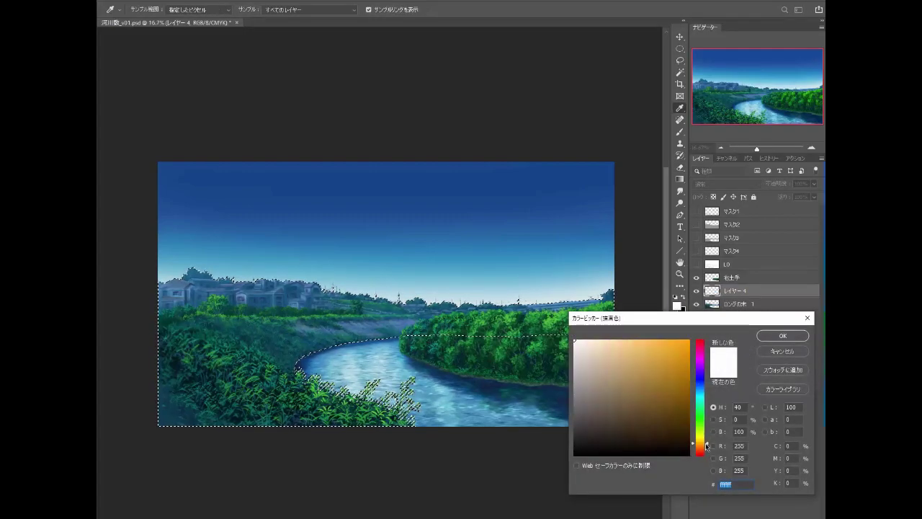
pyautogui.moveTo(706, 445); pyautogui.dragTo(706, 439)
pyautogui.moveTo(623, 346); pyautogui.dragTo(610, 323)
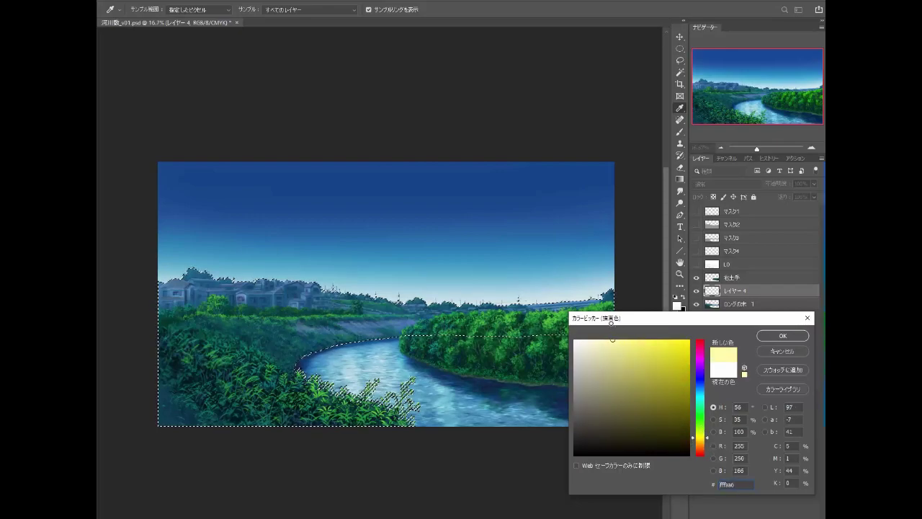
pyautogui.click(767, 336)
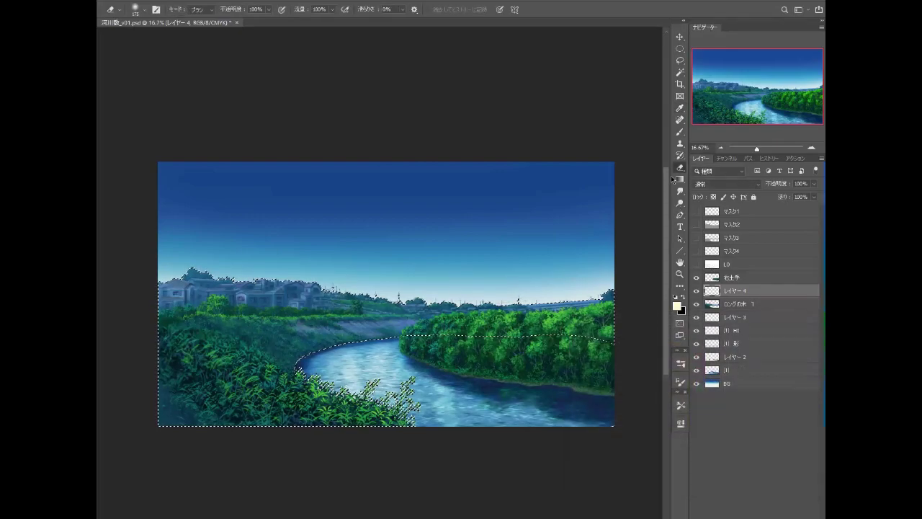
# Step: Brush a pale-yellow glow over the distant houses and field, then deselect
pyautogui.click(680, 133)
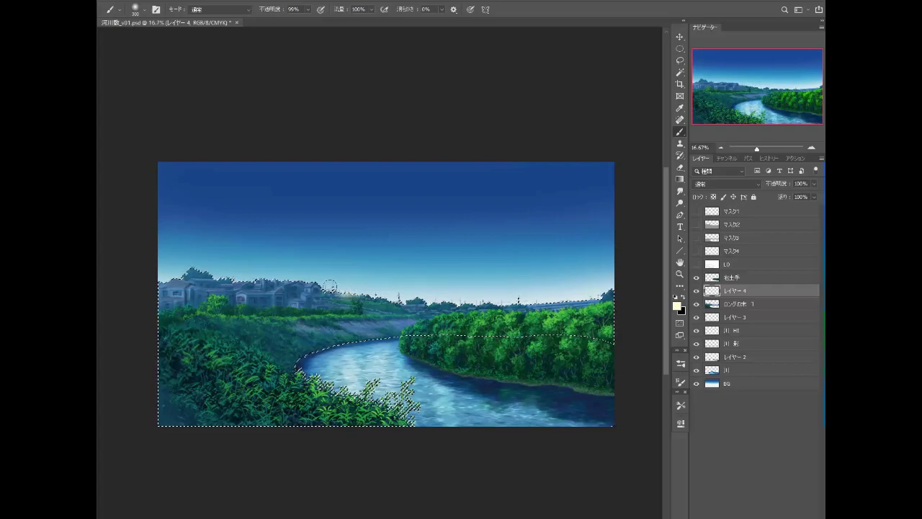
pyautogui.moveTo(225, 277); pyautogui.dragTo(170, 285)
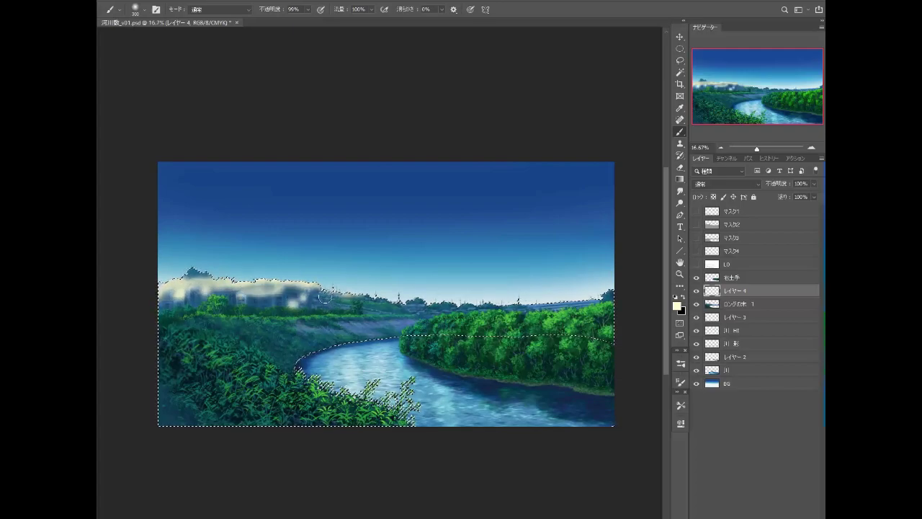
pyautogui.moveTo(296, 316); pyautogui.dragTo(166, 311)
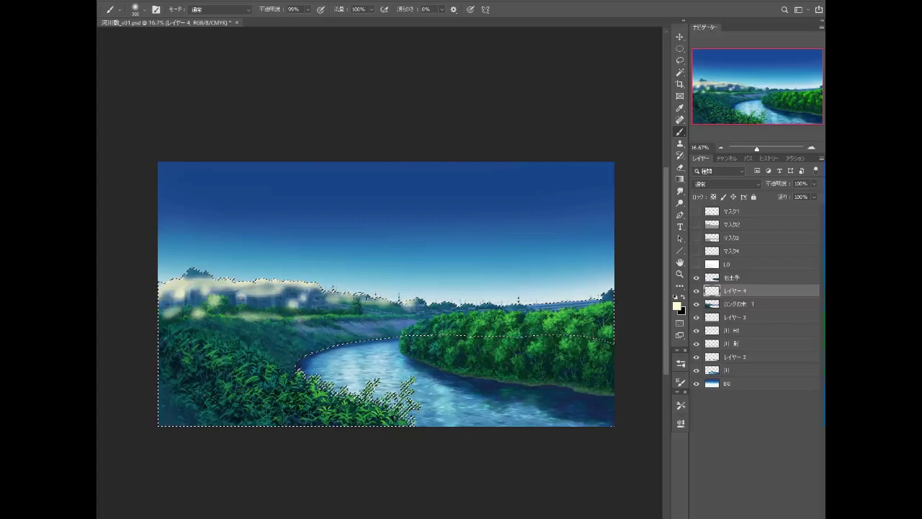
pyautogui.hotkey('ctrl', 'd')
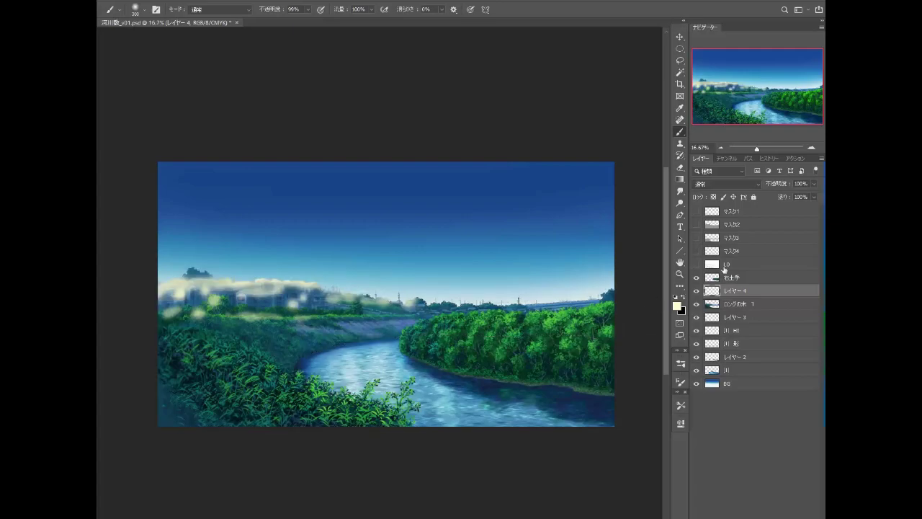
# Step: Set the glow layer to Overlay blending at 25% opacity
pyautogui.click(722, 185)
pyautogui.click(722, 310)
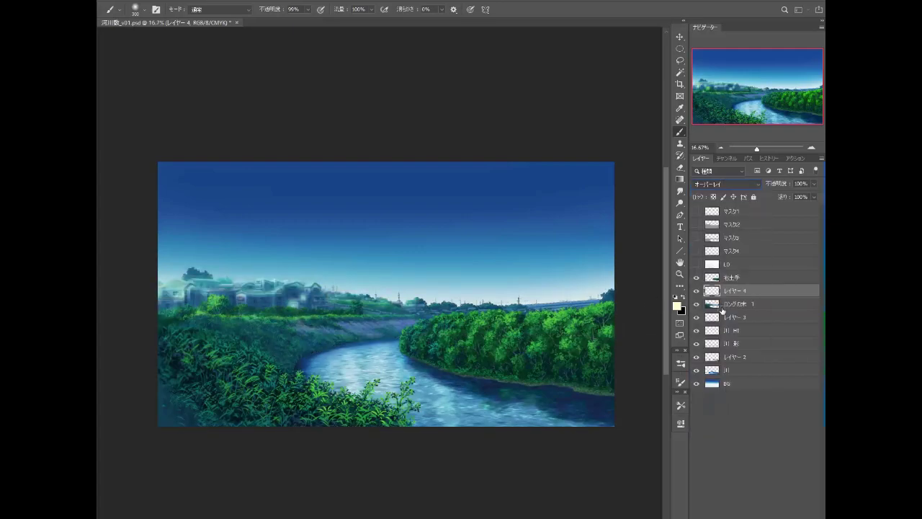
pyautogui.click(810, 184)
pyautogui.moveTo(787, 198); pyautogui.dragTo(783, 198)
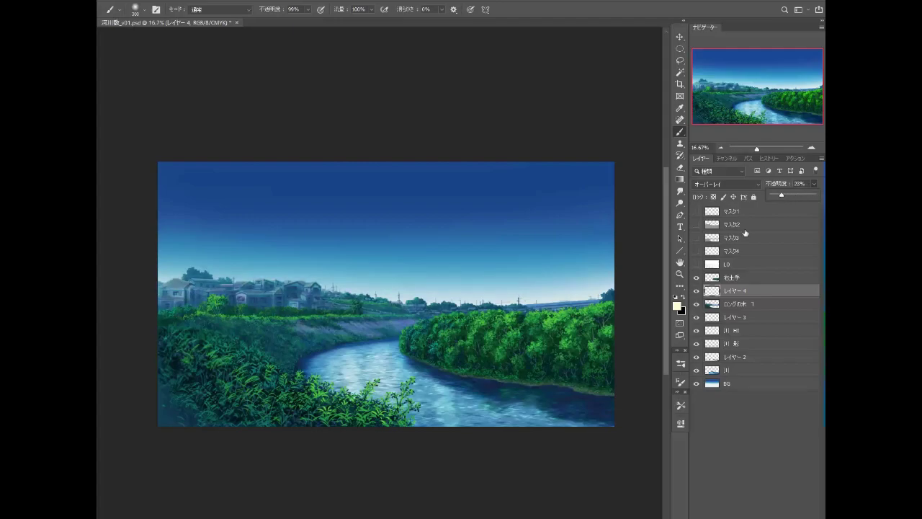
# Step: Compare the glow on and off, then return it to Normal and merge it down with Ctrl+E
pyautogui.click(696, 291)
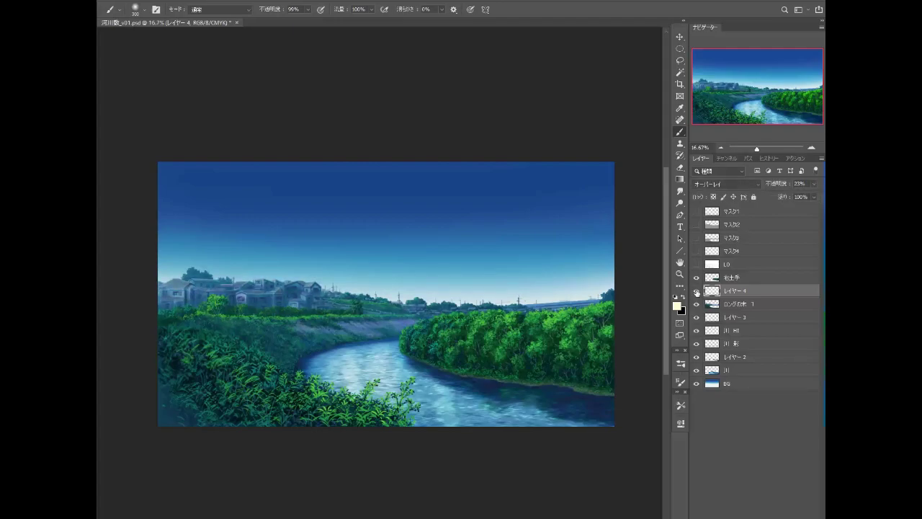
pyautogui.click(696, 292)
pyautogui.hotkey('shift', 'alt', 'n')
pyautogui.hotkey('ctrl', 'e')
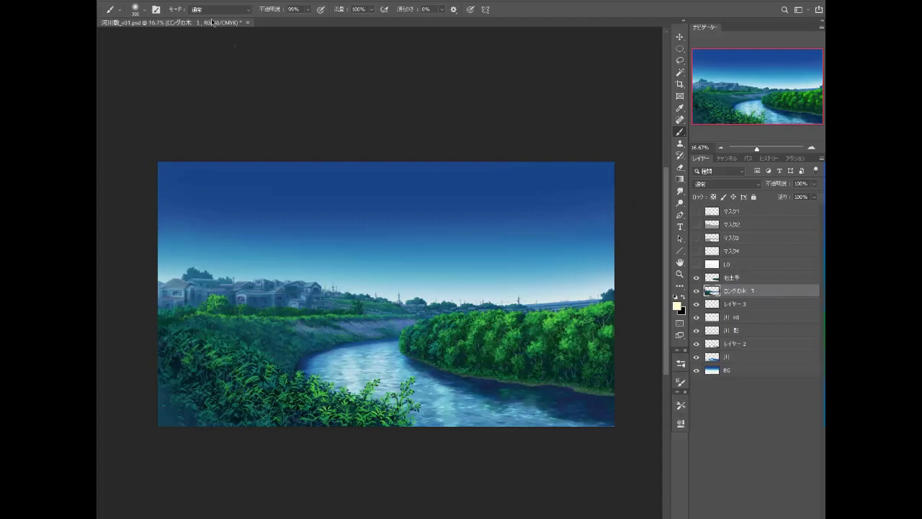
# Step: Apply Image > Adjustments > Brightness/Contrast at brightness -12 and contrast 32
pyautogui.click(205, 2)
pyautogui.moveTo(209, 18)
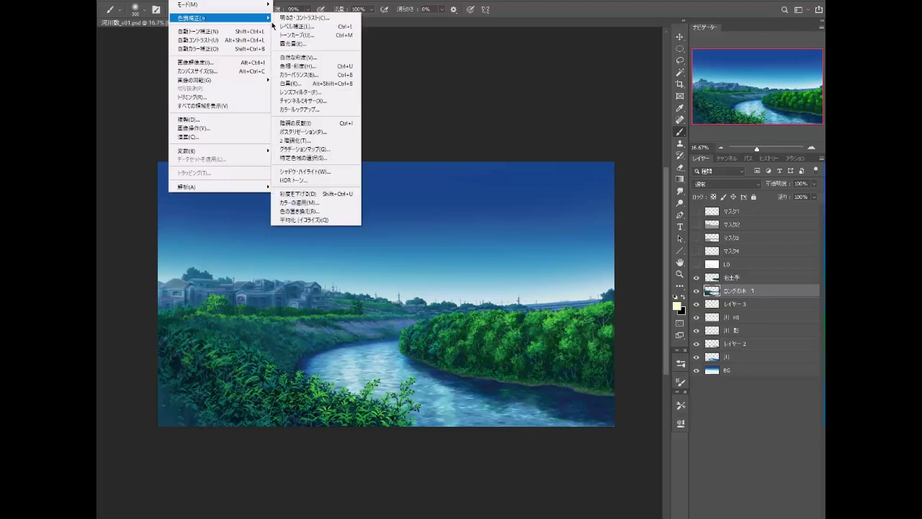
pyautogui.click(317, 18)
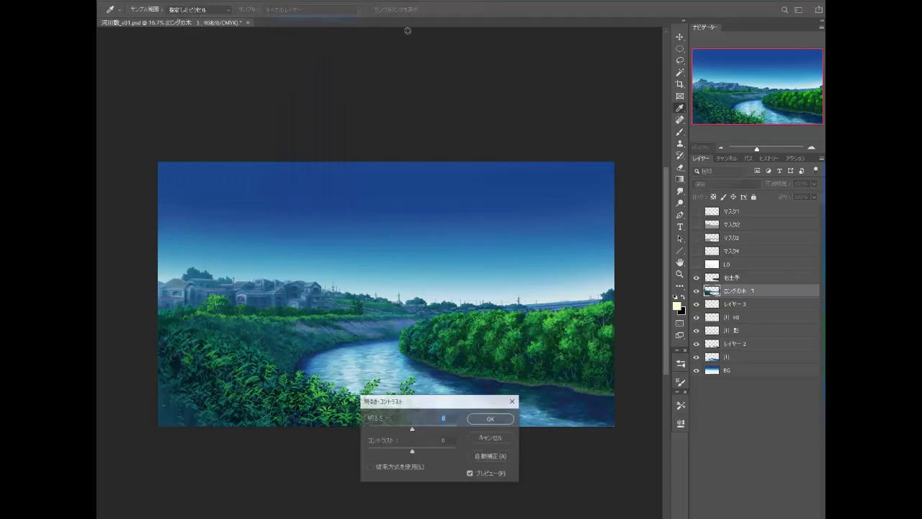
pyautogui.moveTo(413, 451)
pyautogui.mouseDown()
pyautogui.moveTo(425, 450)
pyautogui.moveTo(406, 430)
pyautogui.mouseUp()
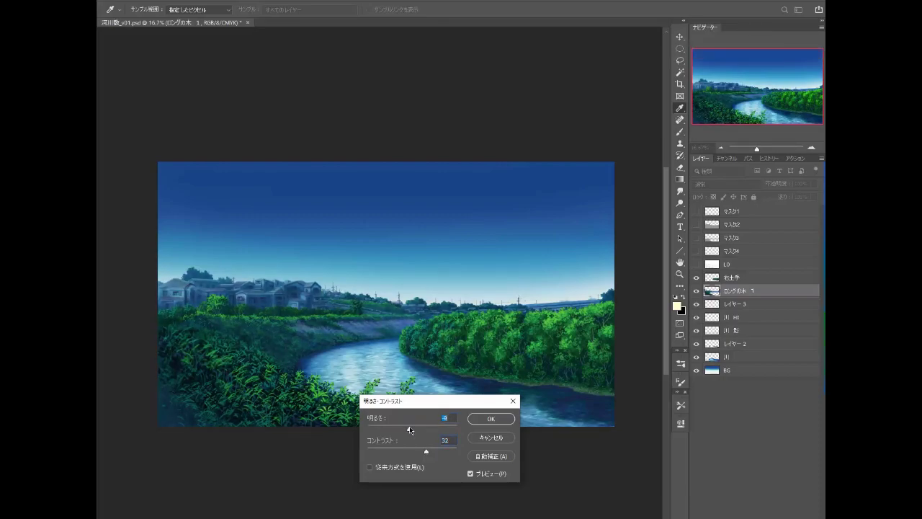
pyautogui.click(489, 417)
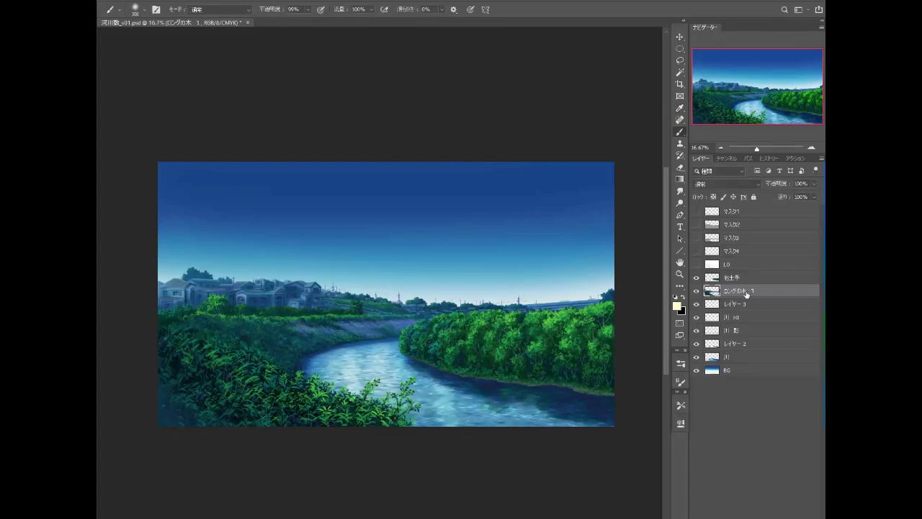
# Step: Duplicate ロングの木 1, give the copy Color Balance -71, +27, +61, and compare it on and off
pyautogui.moveTo(746, 294)
pyautogui.mouseDown()
pyautogui.moveTo(749, 311)
pyautogui.moveTo(755, 291)
pyautogui.mouseUp()
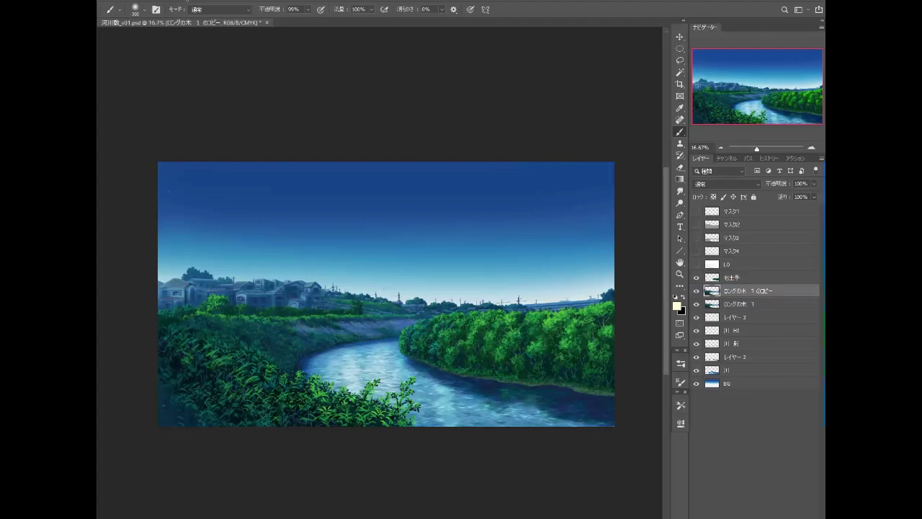
pyautogui.click(188, 1)
pyautogui.click(311, 75)
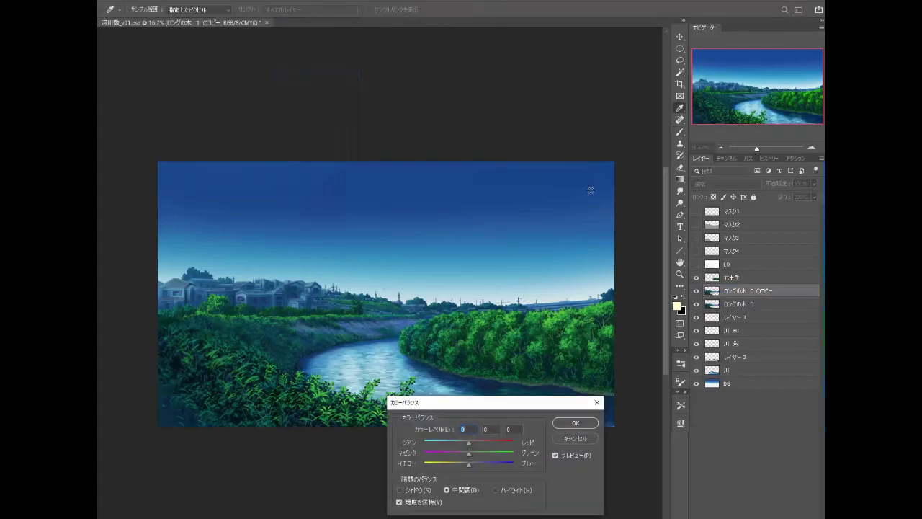
pyautogui.moveTo(468, 442)
pyautogui.mouseDown()
pyautogui.moveTo(436, 442)
pyautogui.moveTo(496, 463)
pyautogui.moveTo(482, 454)
pyautogui.mouseUp()
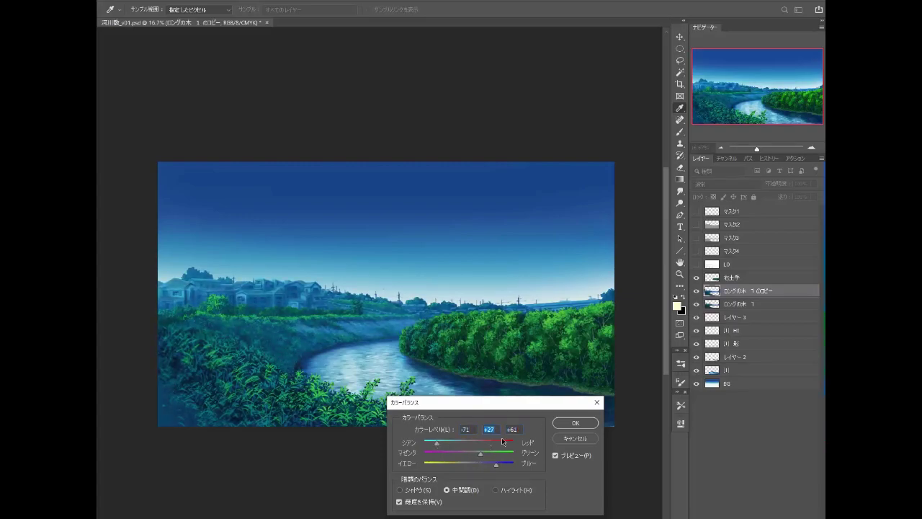
pyautogui.click(575, 423)
pyautogui.press('b')
pyautogui.click(696, 291)
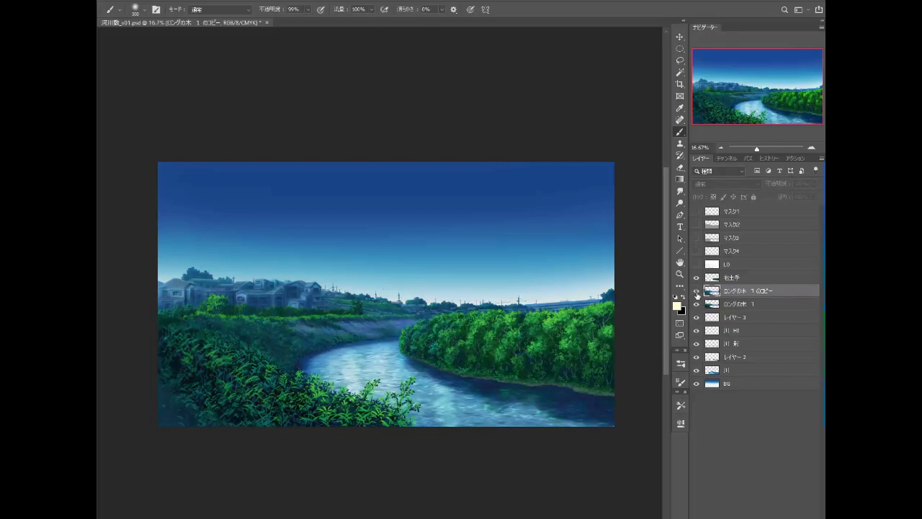
# Step: Erase the colour-balanced copy over the lower-left foliage, grass and far bank, comparing layers
pyautogui.click(696, 290)
pyautogui.click(679, 167)
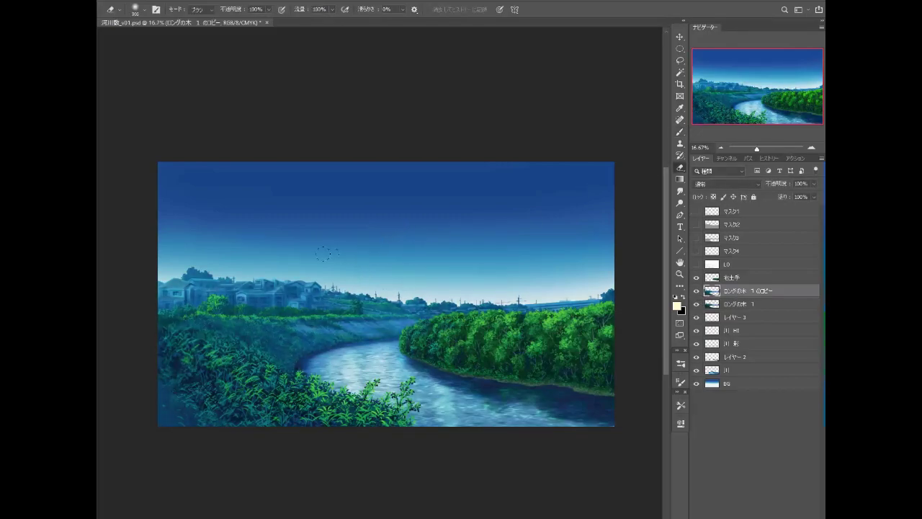
pyautogui.moveTo(204, 296); pyautogui.dragTo(144, 400)
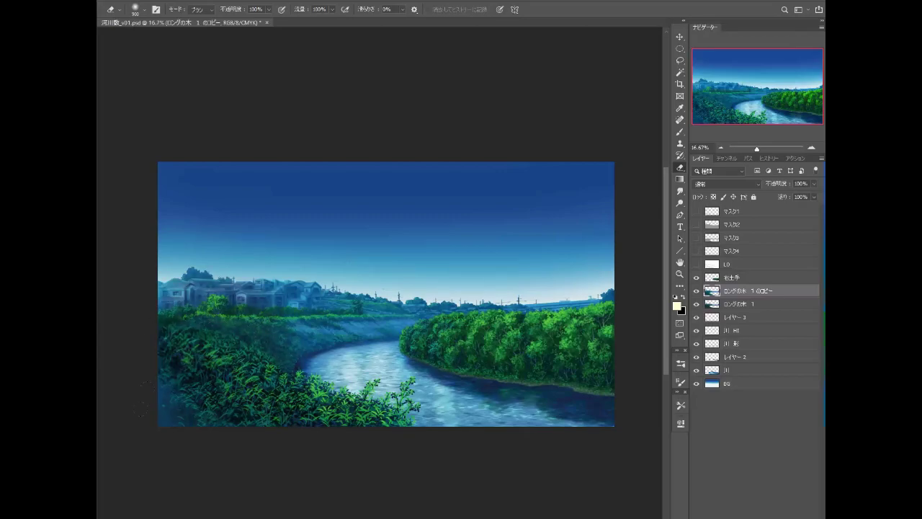
pyautogui.moveTo(324, 320); pyautogui.dragTo(285, 296)
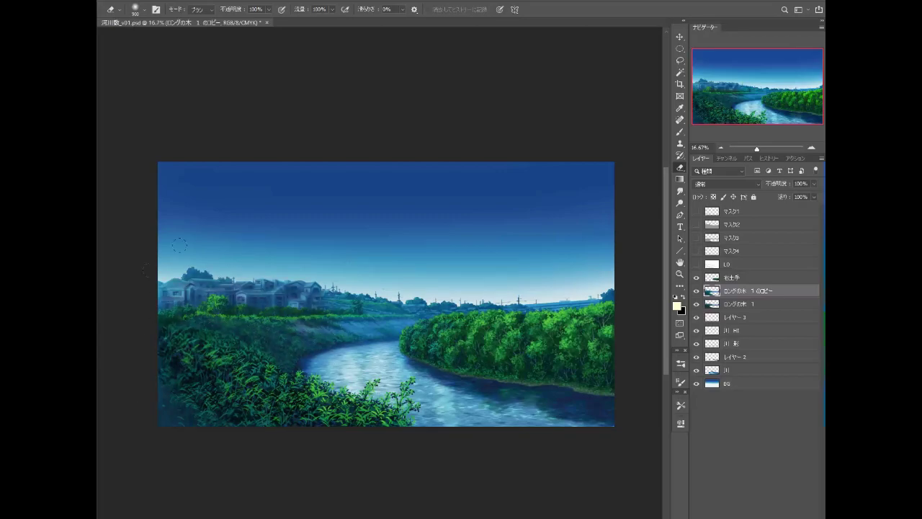
pyautogui.click(696, 304)
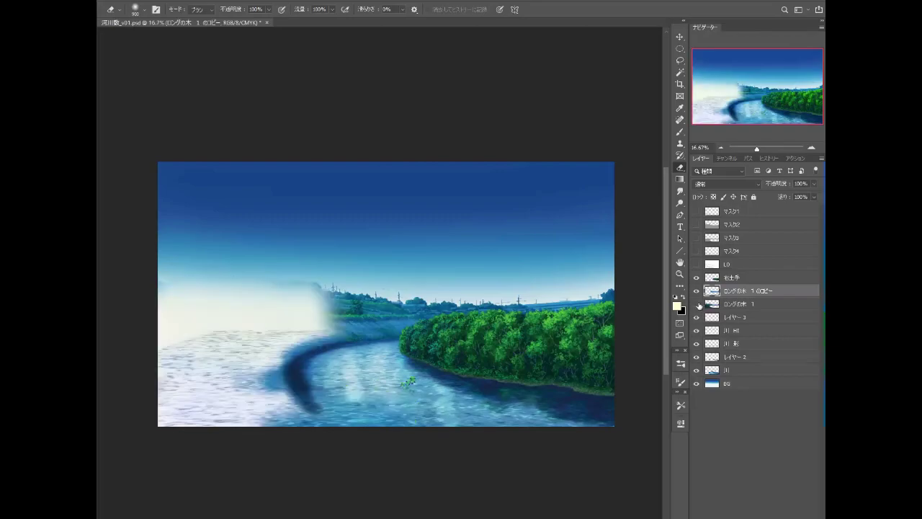
pyautogui.moveTo(320, 321); pyautogui.dragTo(378, 315)
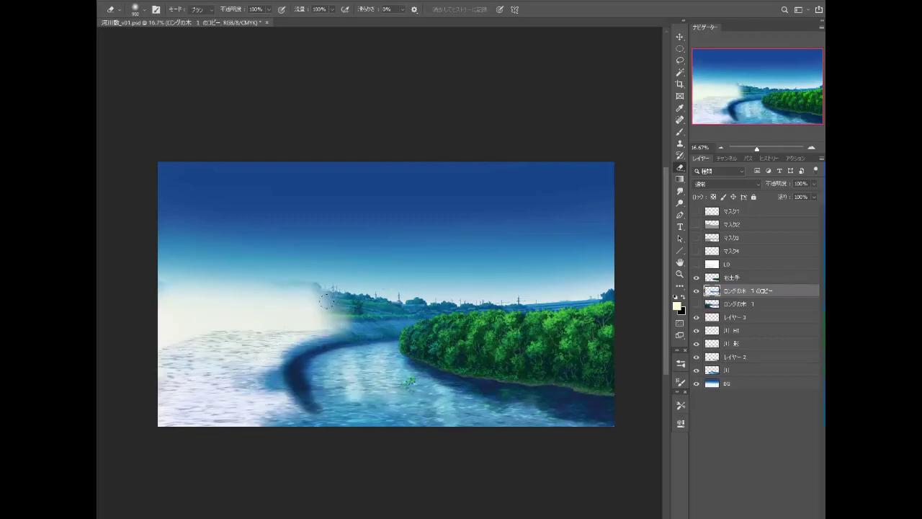
pyautogui.click(697, 304)
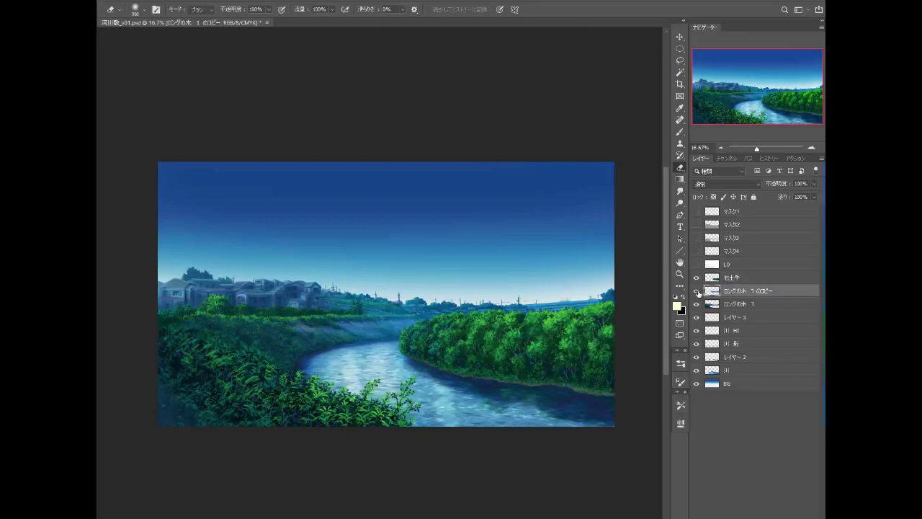
pyautogui.click(696, 291)
# Step: Load the ロングの木 1 selection, then select the copy and merge it down with Ctrl+E
pyautogui.click(731, 304)
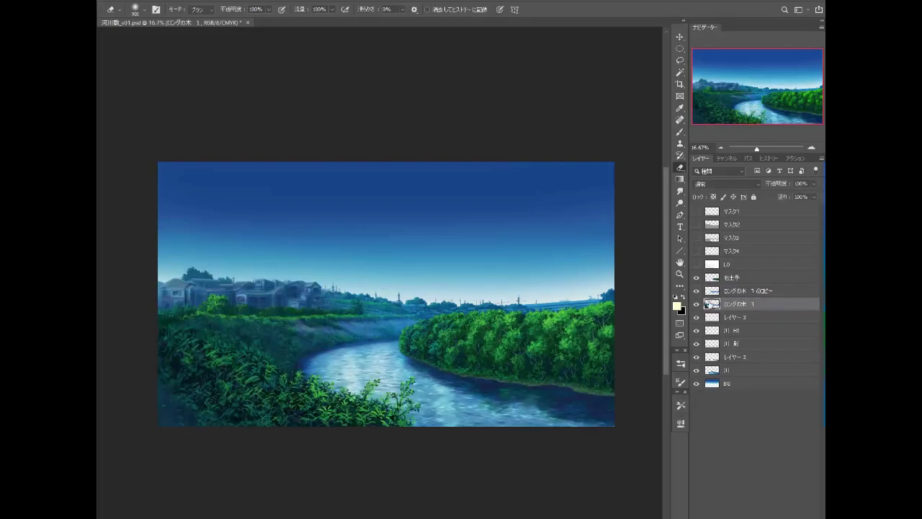
pyautogui.keyDown('ctrl'); pyautogui.click(709, 305); pyautogui.keyUp('ctrl')
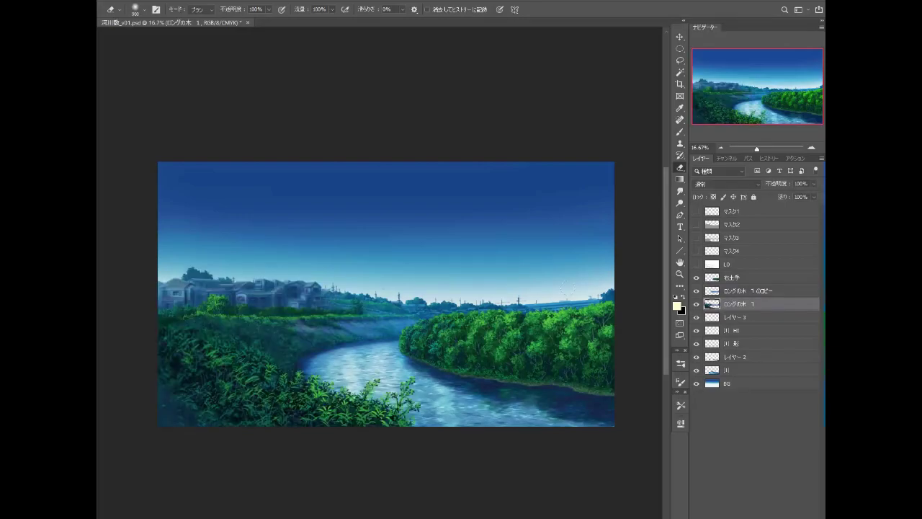
pyautogui.click(739, 292)
pyautogui.hotkey('ctrl', 'e')
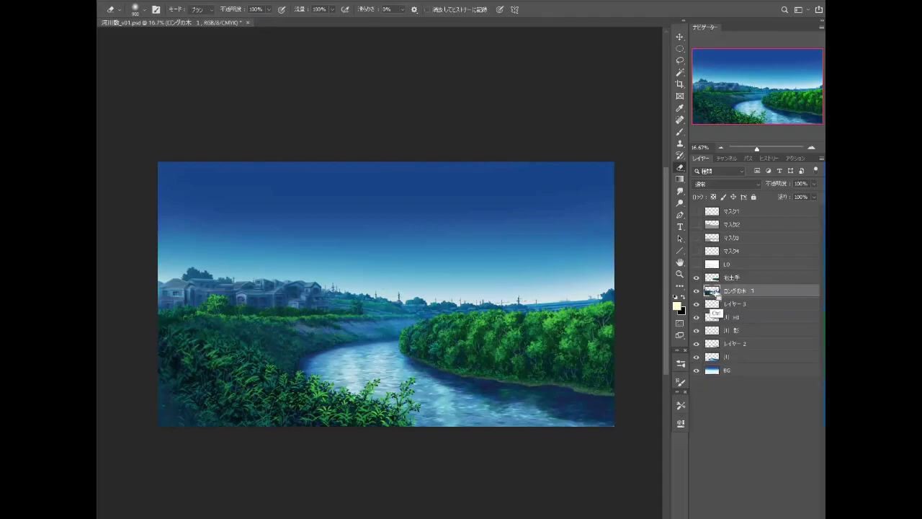
# Step: On a new layer within the tree selection, brush sky-blue haze over the treeline and bank at the bend
pyautogui.keyDown('ctrl'); pyautogui.click(716, 295); pyautogui.keyUp('ctrl')
pyautogui.hotkey('ctrl', 'shift', 'alt', 'n')
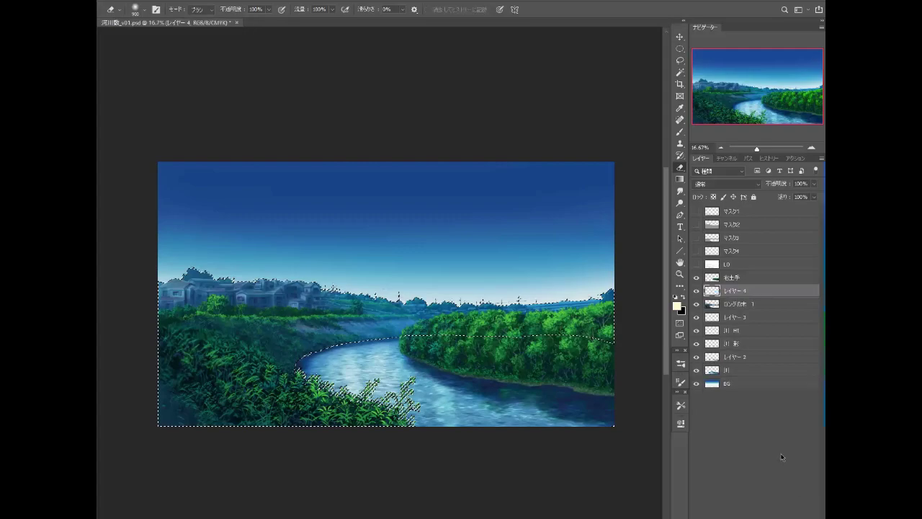
pyautogui.press('b')
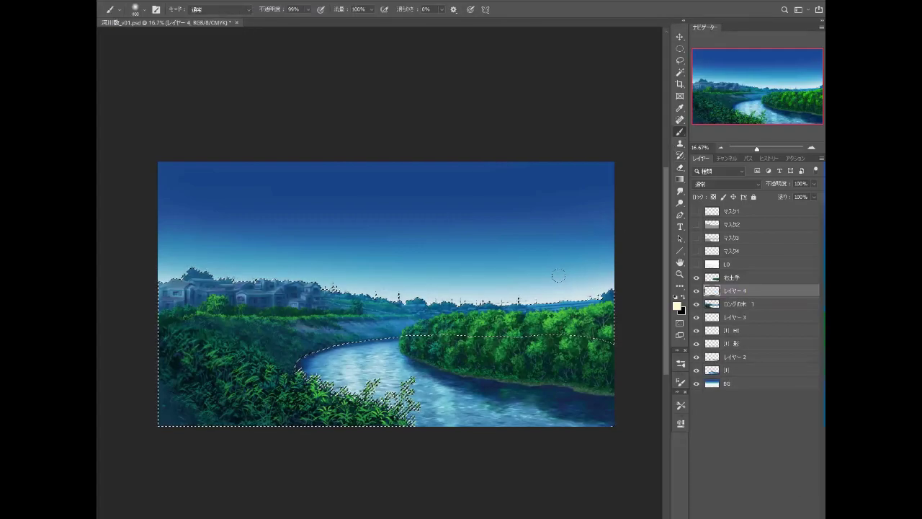
pyautogui.keyDown('alt'); pyautogui.click(555, 288); pyautogui.keyUp('alt')
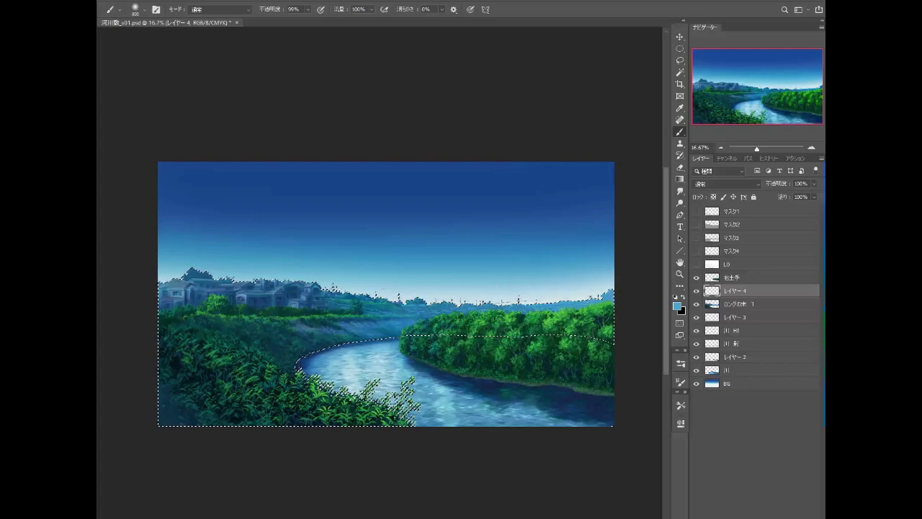
pyautogui.moveTo(432, 331); pyautogui.dragTo(329, 306)
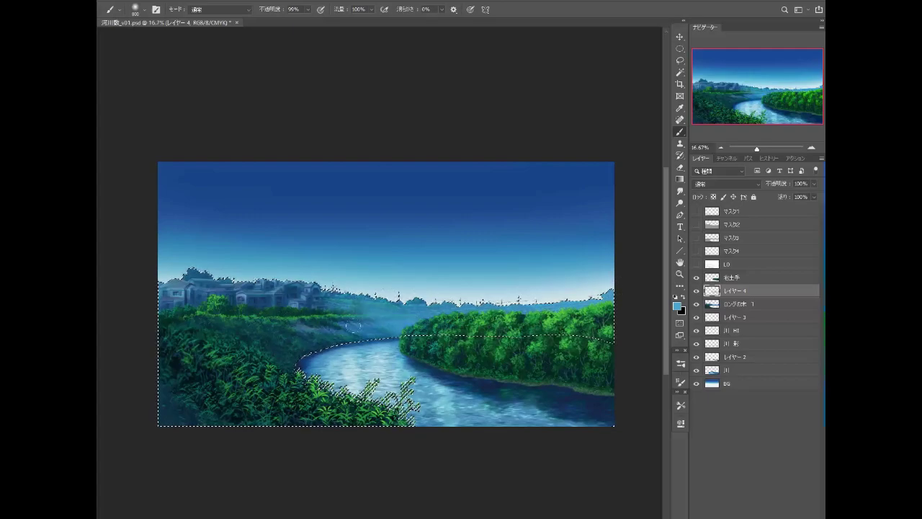
pyautogui.moveTo(381, 333); pyautogui.dragTo(302, 328)
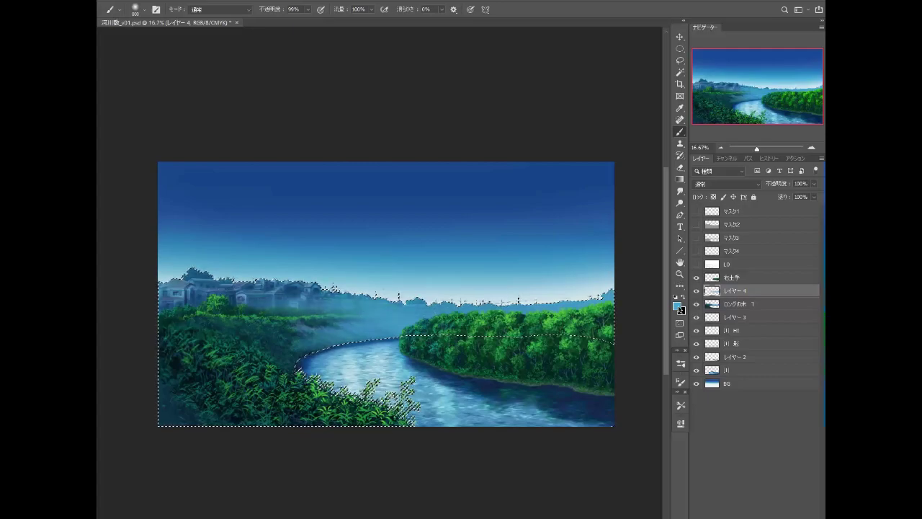
# Step: Sample a deeper blue from the painting as the paint colour and clear the selection
pyautogui.press('i')
pyautogui.click(677, 305)
pyautogui.click(370, 389)
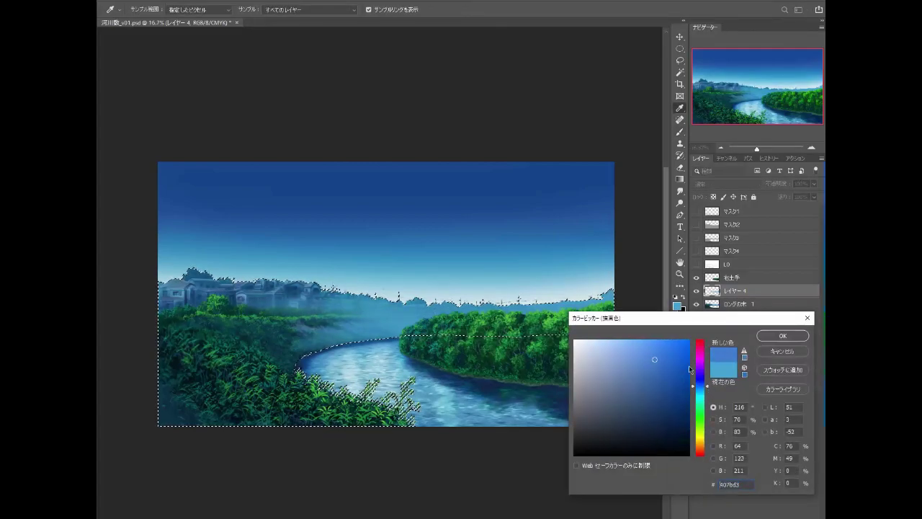
pyautogui.click(782, 335)
pyautogui.press('b')
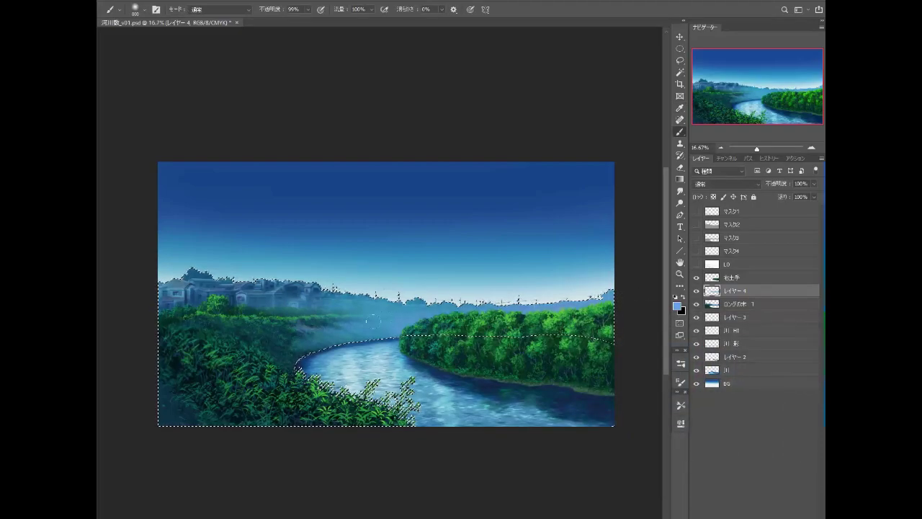
pyautogui.hotkey('ctrl', 'd')
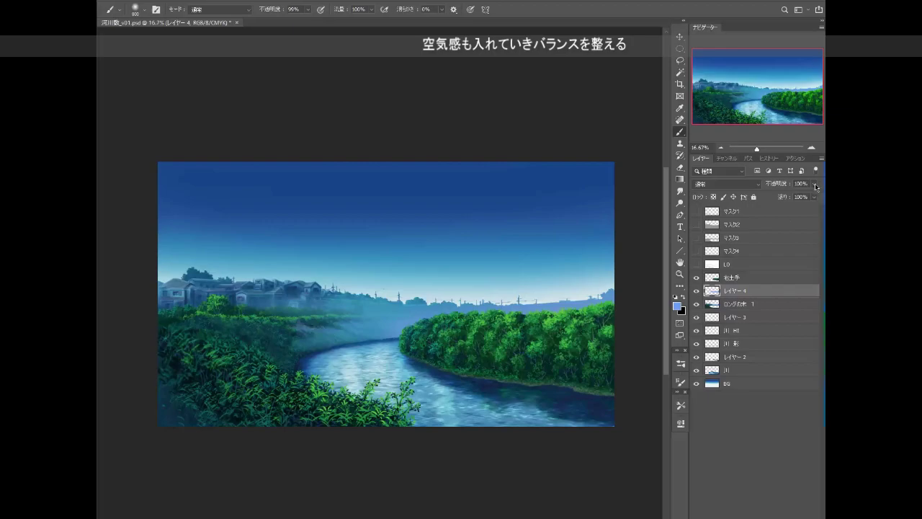
# Step: Lower the haze layer's opacity to 33% and toggle it to compare
pyautogui.moveTo(816, 186); pyautogui.dragTo(793, 199)
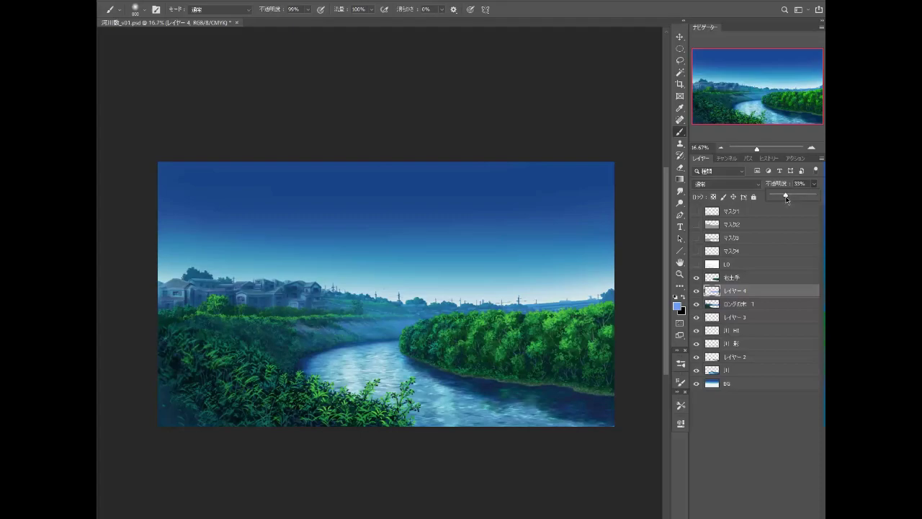
pyautogui.click(696, 291)
pyautogui.click(696, 291)
# Step: Load the マスク4 fence-post shapes as a selection and add a new layer for the posts
pyautogui.click(696, 264)
pyautogui.click(696, 264)
pyautogui.click(697, 251)
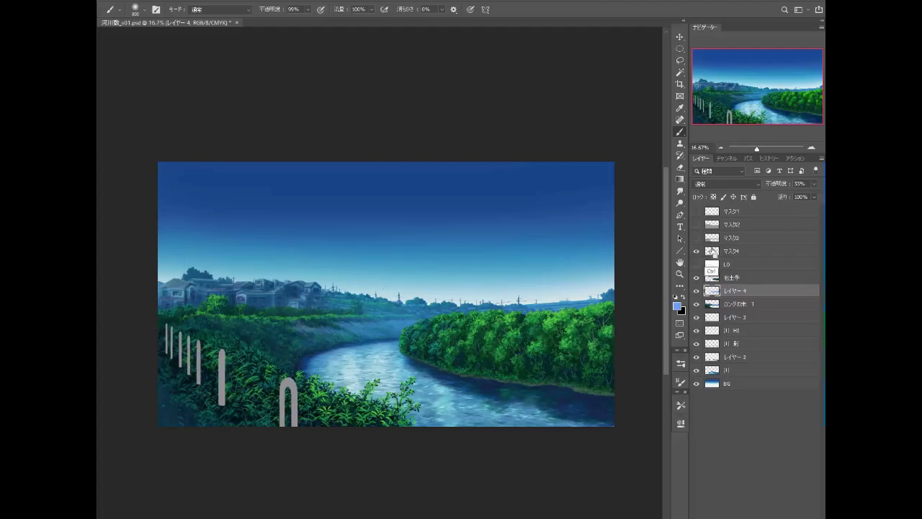
pyautogui.keyDown('ctrl'); pyautogui.click(712, 251); pyautogui.keyUp('ctrl')
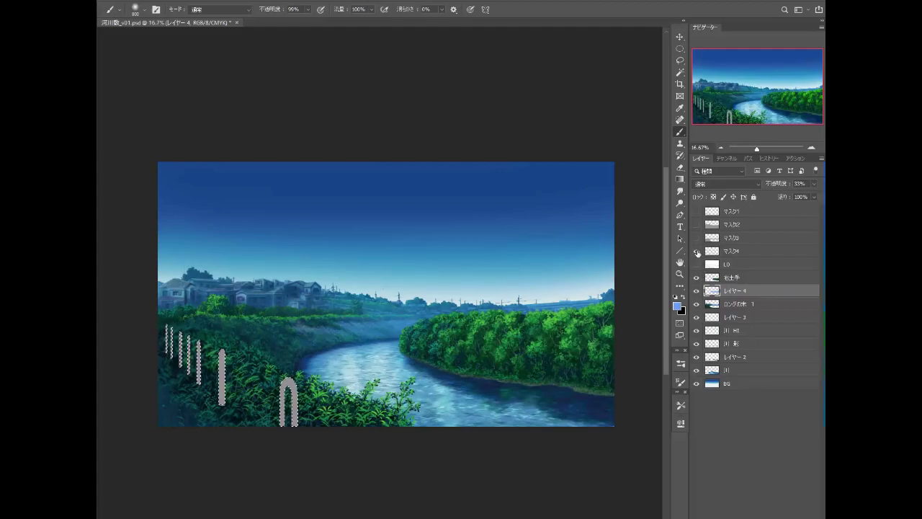
pyautogui.click(696, 251)
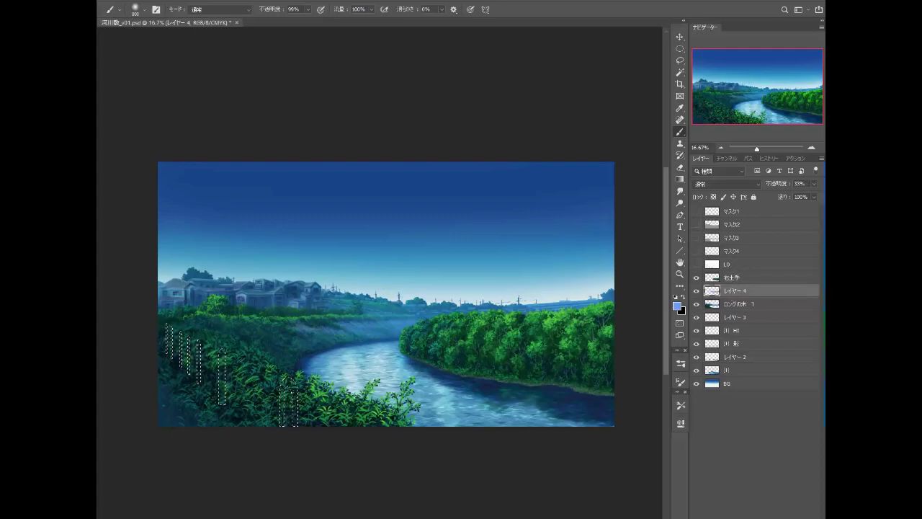
pyautogui.hotkey('ctrl', 'shift', 'alt', 'n')
# Step: Set the foreground colour to pale cyan #bbebf1
pyautogui.click(675, 298)
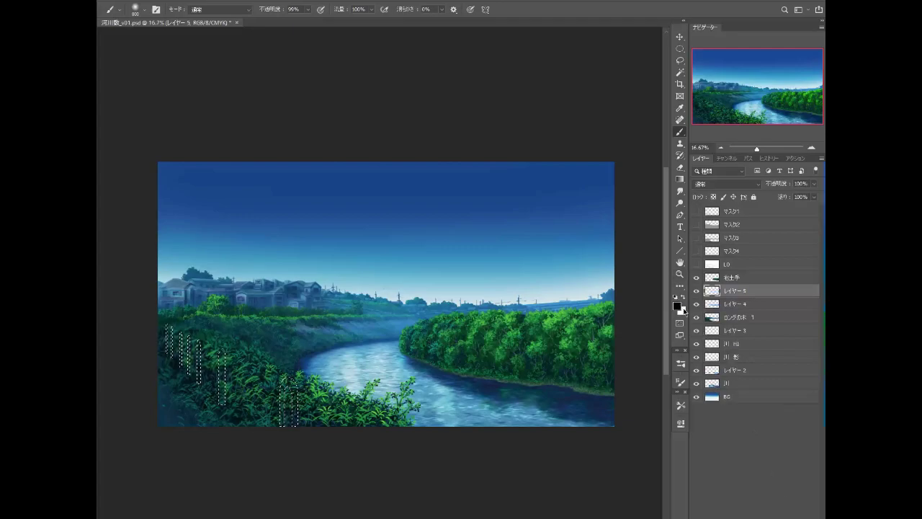
pyautogui.click(684, 298)
pyautogui.click(677, 305)
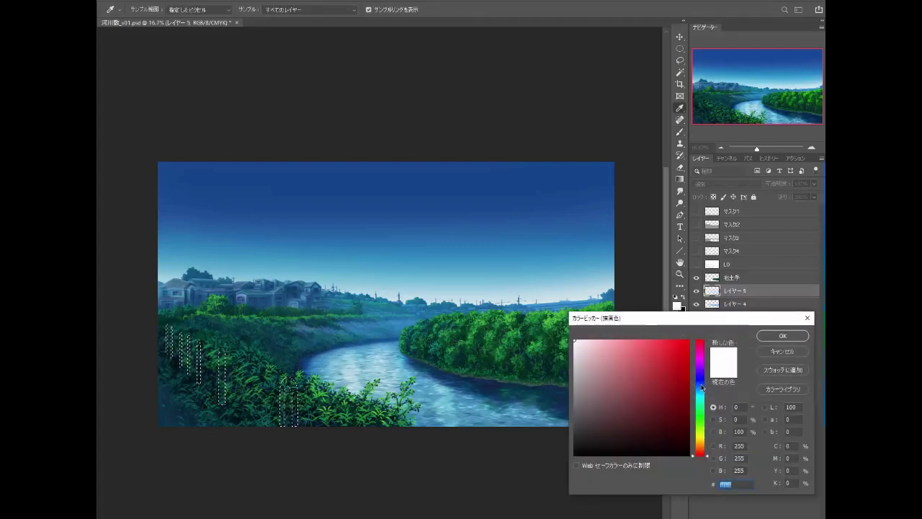
pyautogui.click(705, 395)
pyautogui.moveTo(607, 350); pyautogui.dragTo(599, 346)
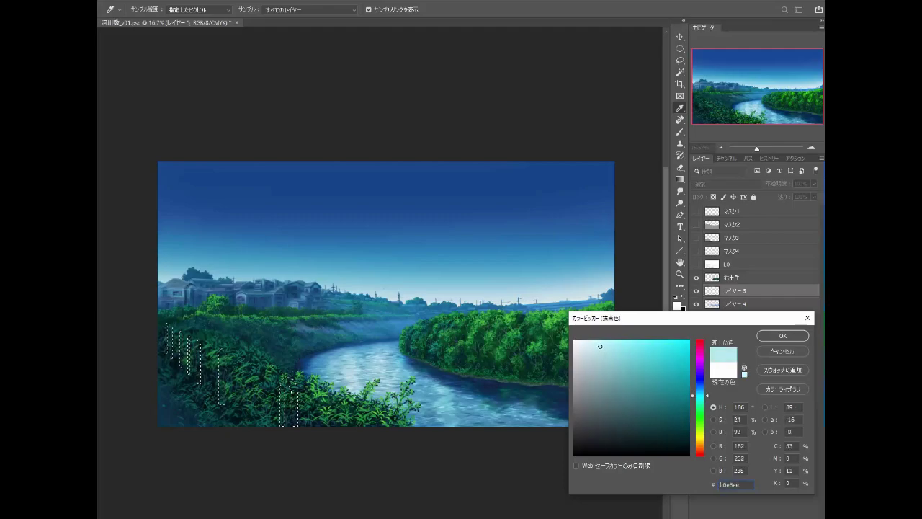
pyautogui.click(782, 336)
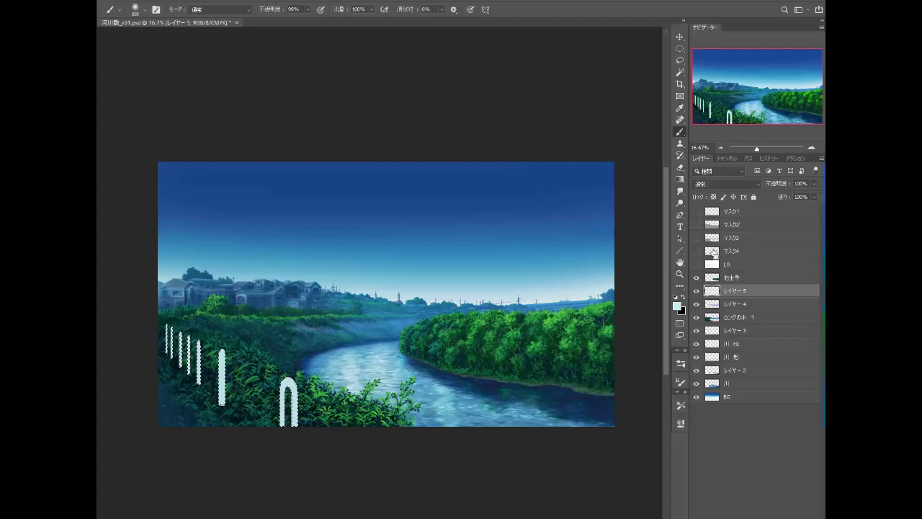
# Step: Load the マスク1 fence-rail shapes as a selection and add another new layer for the rails
pyautogui.keyDown('ctrl'); pyautogui.click(711, 212); pyautogui.keyUp('ctrl')
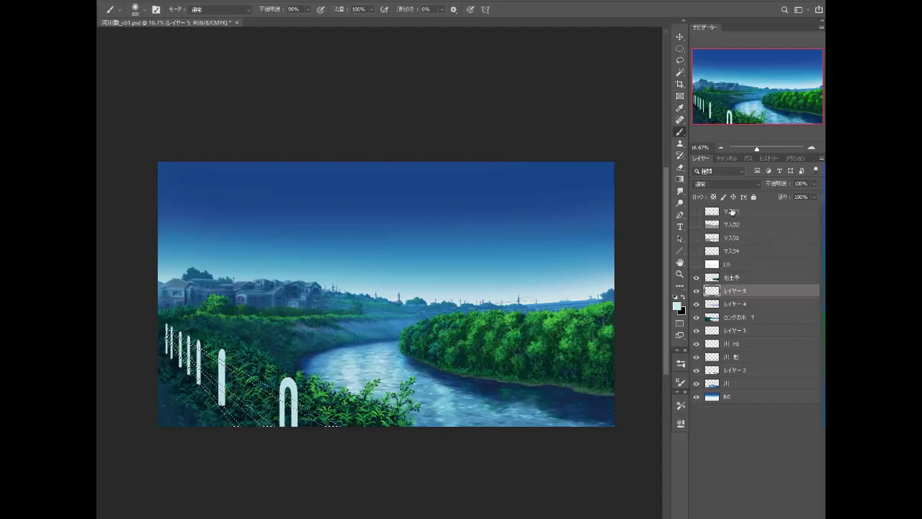
pyautogui.click(732, 211)
pyautogui.click(733, 290)
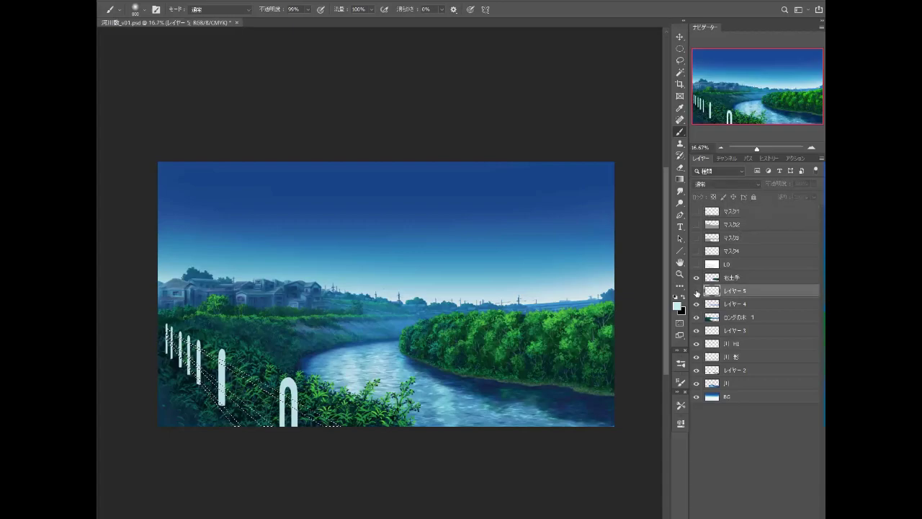
pyautogui.click(696, 290)
pyautogui.click(733, 303)
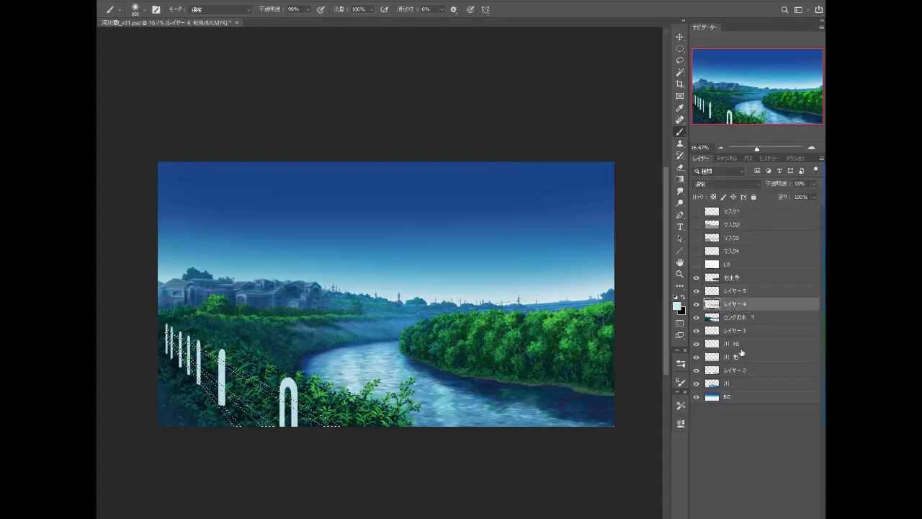
pyautogui.hotkey('ctrl', 'shift', 'alt', 'n')
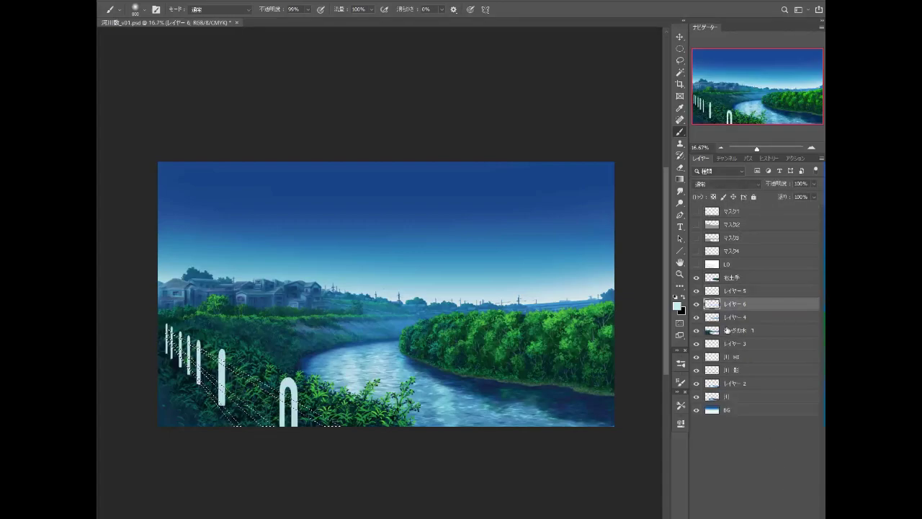
# Step: Fill the rail selection with pale cyan and deselect
pyautogui.hotkey('alt', 'BackSpace')
pyautogui.hotkey('ctrl', 'd')
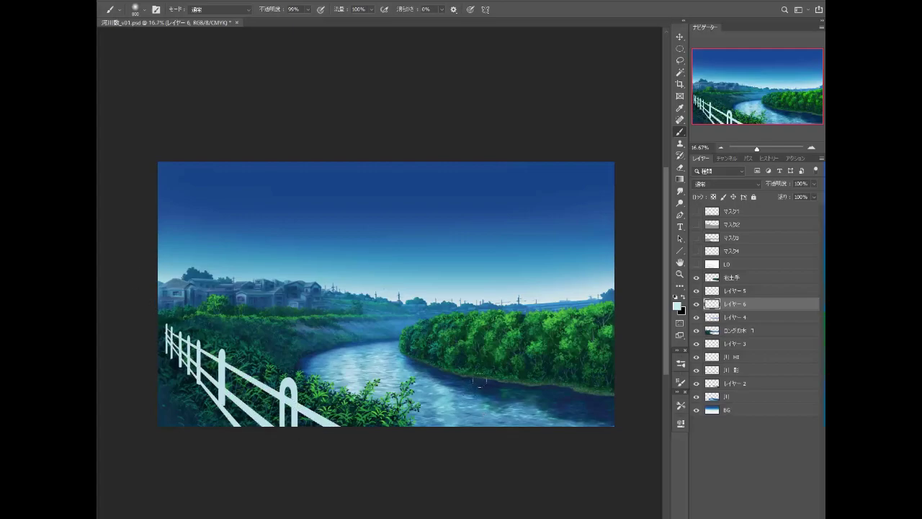
pyautogui.click(679, 60)
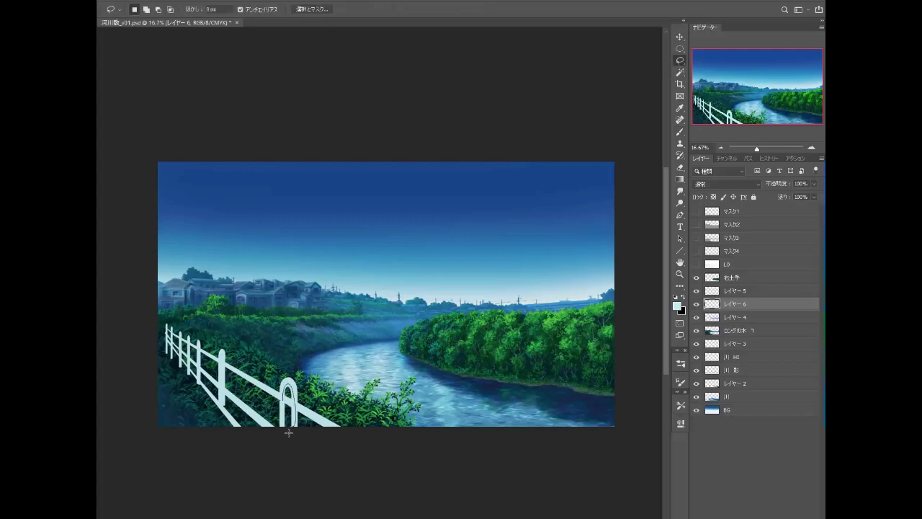
pyautogui.press('shift')
pyautogui.hotkey('ctrl', 'd')
# Step: Load the fence selection, lower brush opacity and sample shading colours from the houses
pyautogui.keyDown('ctrl'); pyautogui.click(712, 305); pyautogui.keyUp('ctrl')
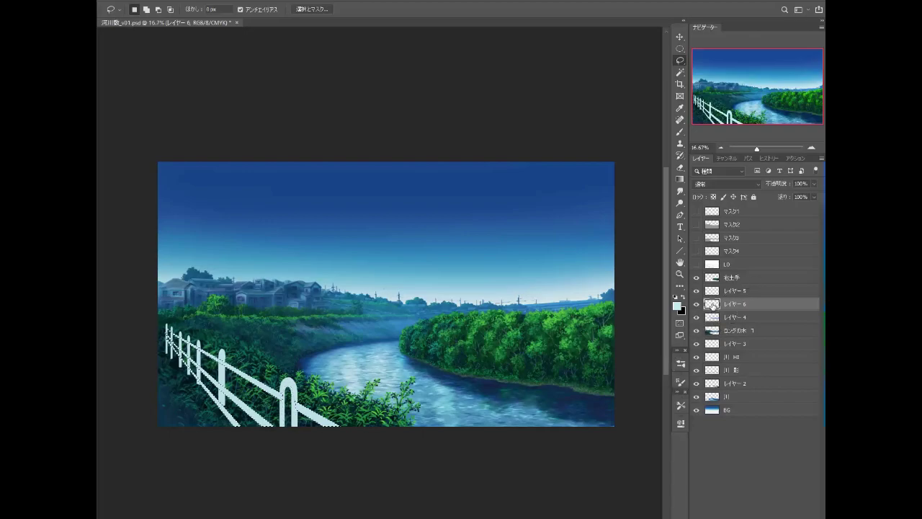
pyautogui.click(679, 132)
pyautogui.keyDown('alt'); pyautogui.click(291, 302); pyautogui.keyUp('alt')
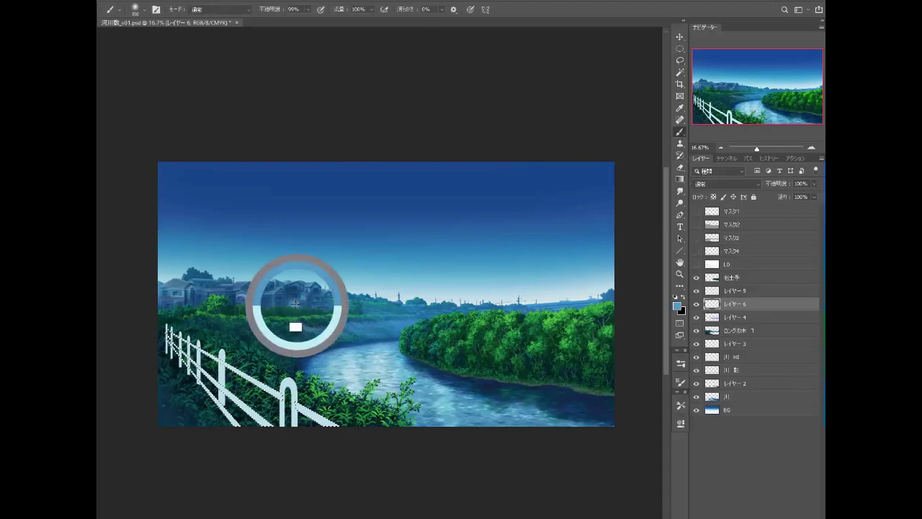
pyautogui.moveTo(307, 9); pyautogui.dragTo(274, 21)
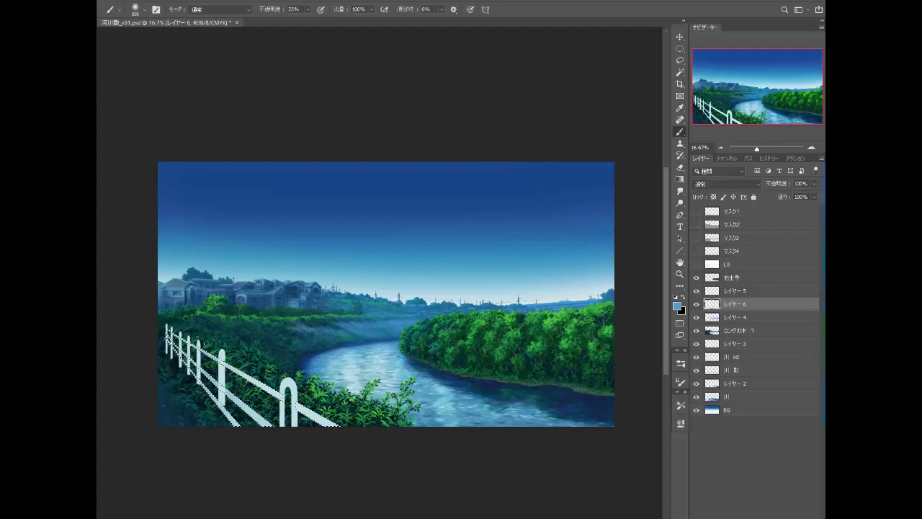
pyautogui.keyDown('alt'); pyautogui.click(206, 288); pyautogui.keyUp('alt')
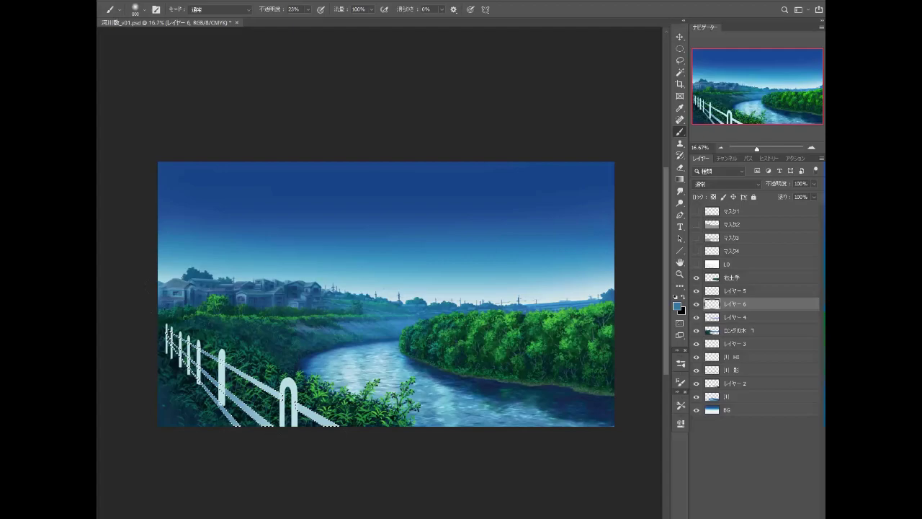
# Step: Move back to the fence-post layer and load the fence posts as a selection
pyautogui.click(733, 290)
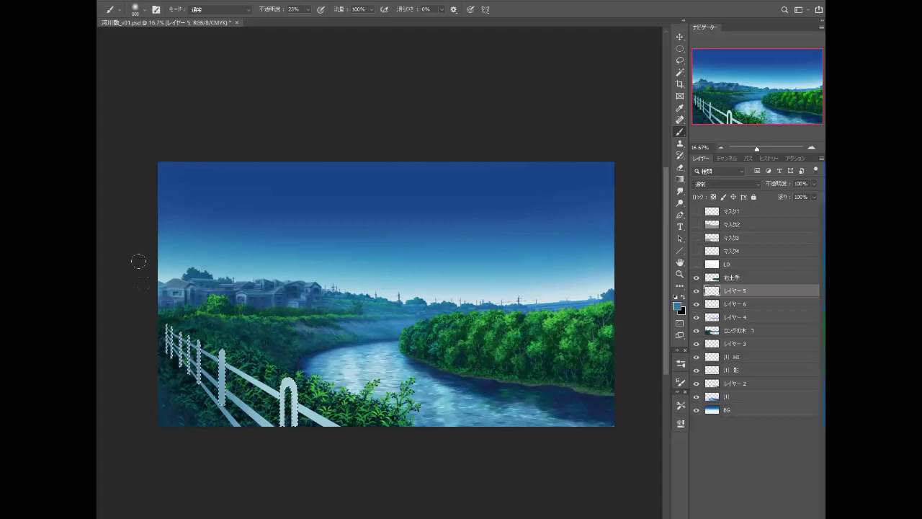
pyautogui.hotkey('ctrl', 'd')
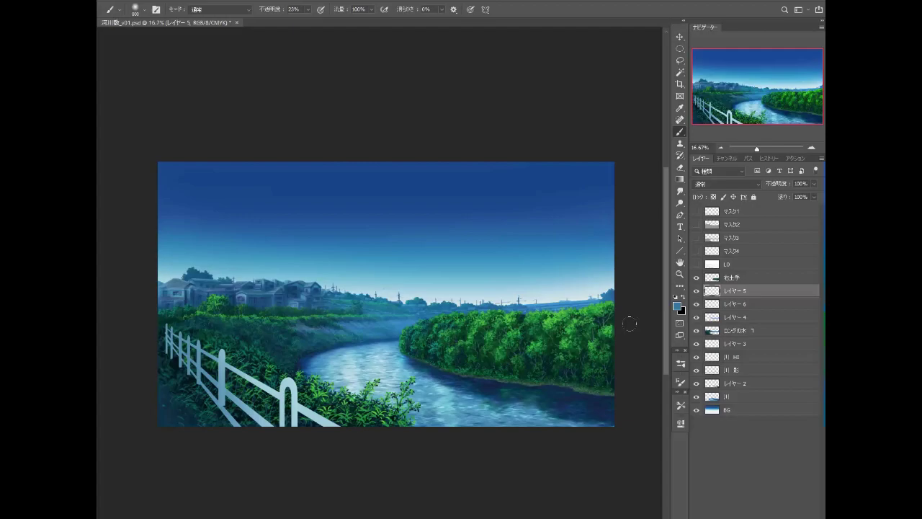
pyautogui.click(739, 279)
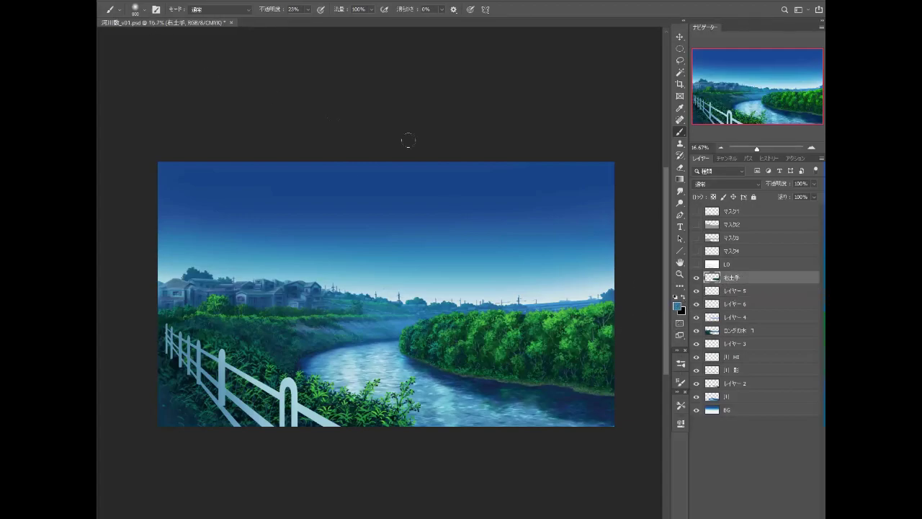
pyautogui.hotkey('alt', '[')
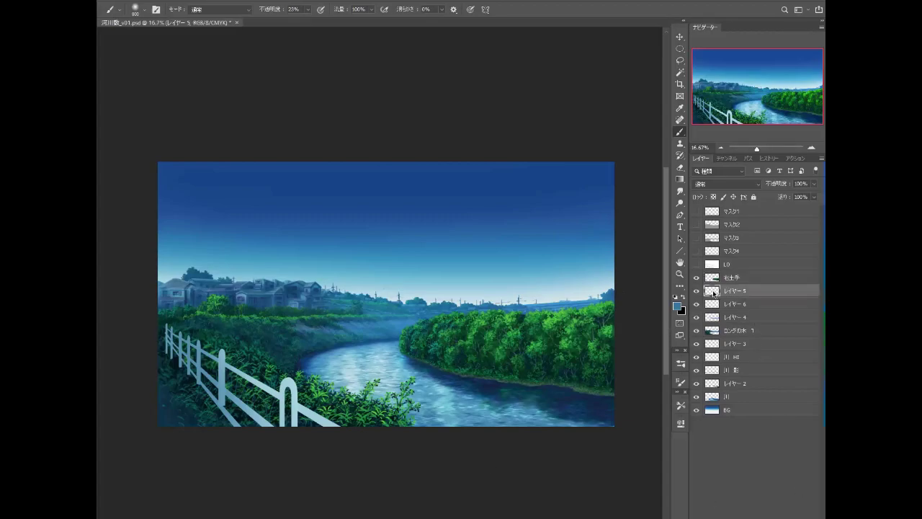
pyautogui.keyDown('ctrl'); pyautogui.click(713, 290); pyautogui.keyUp('ctrl')
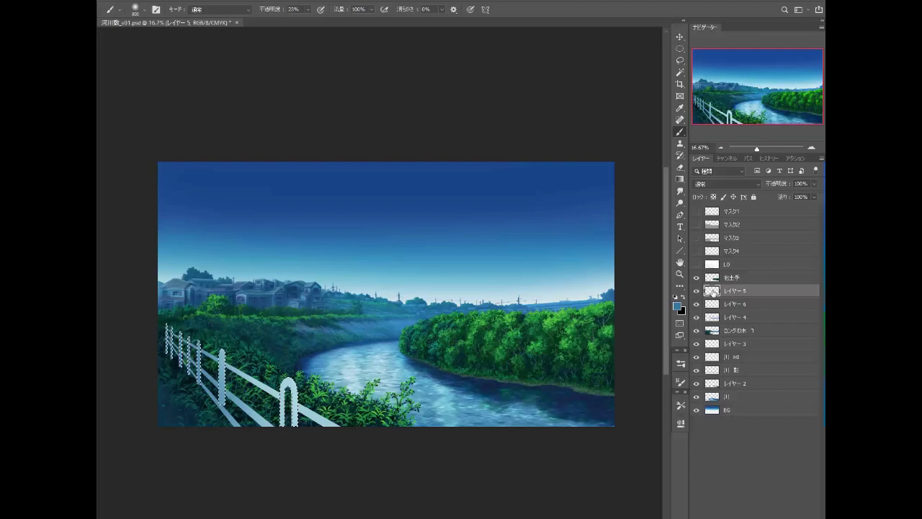
pyautogui.click(680, 406)
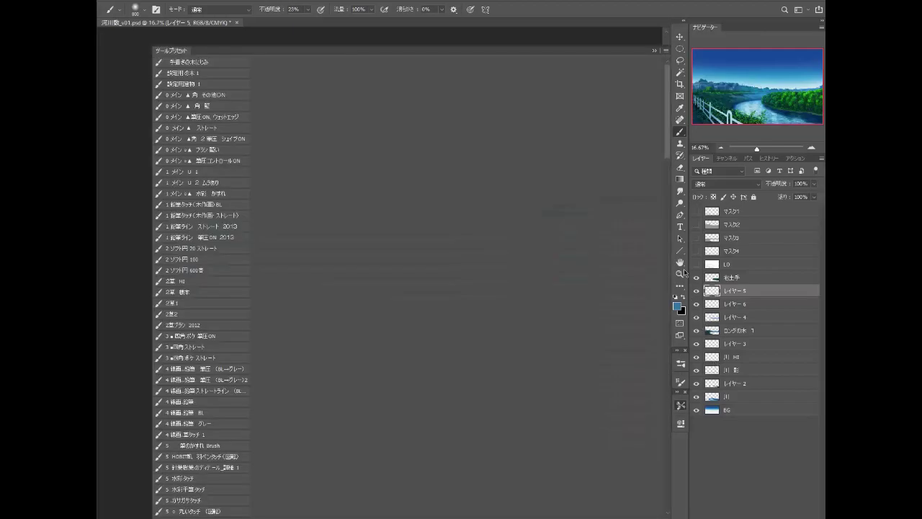
# Step: Load the 2 ソフト円 100 brush, zoom to 33.33% on the fence, and pick slate blue 3c657d
pyautogui.click(217, 261)
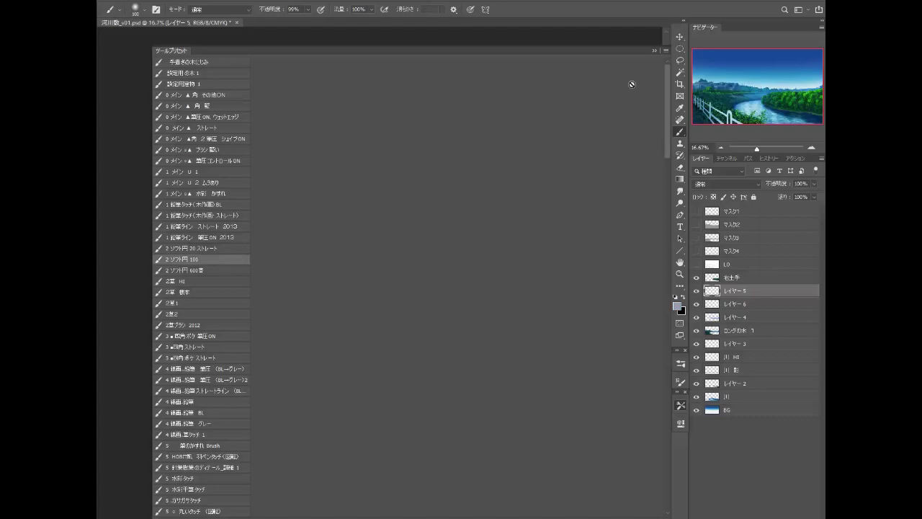
pyautogui.click(653, 51)
pyautogui.click(812, 150)
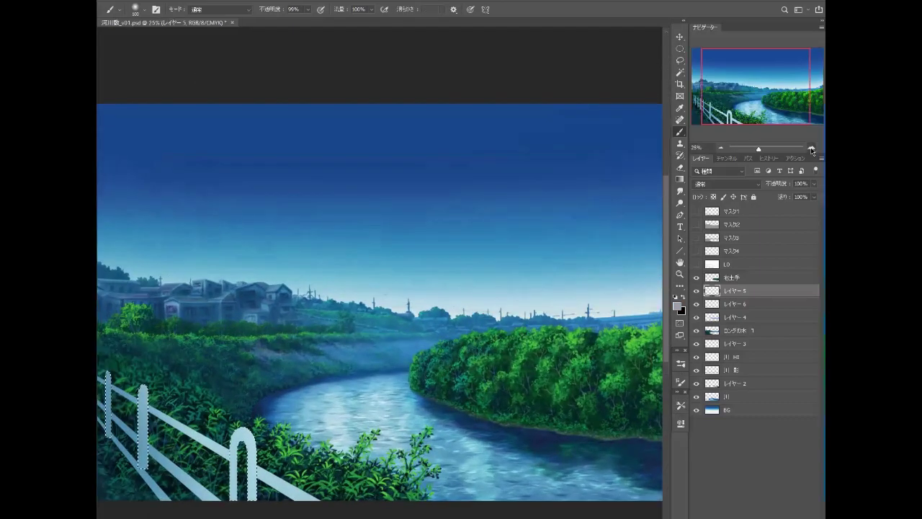
pyautogui.click(811, 149)
pyautogui.moveTo(504, 176); pyautogui.dragTo(643, 176)
pyautogui.moveTo(356, 450); pyautogui.dragTo(408, 371)
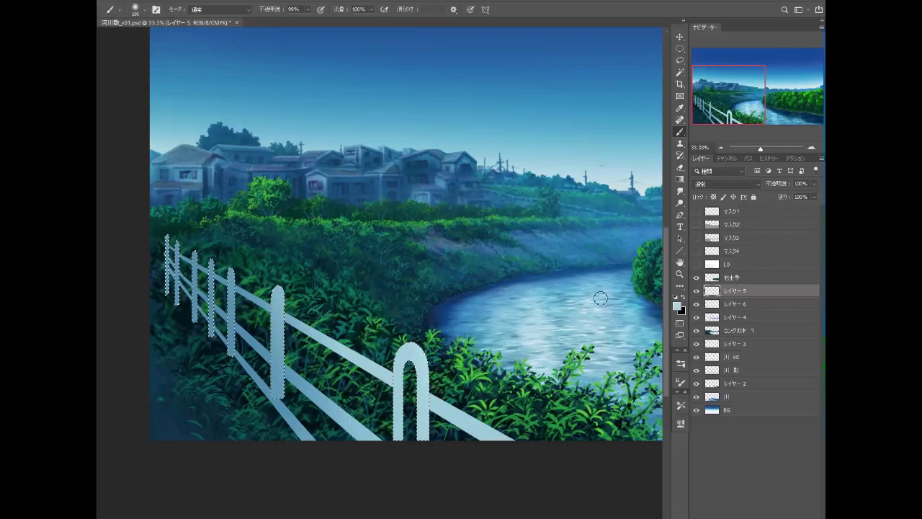
pyautogui.click(677, 306)
pyautogui.moveTo(613, 411); pyautogui.dragTo(632, 402)
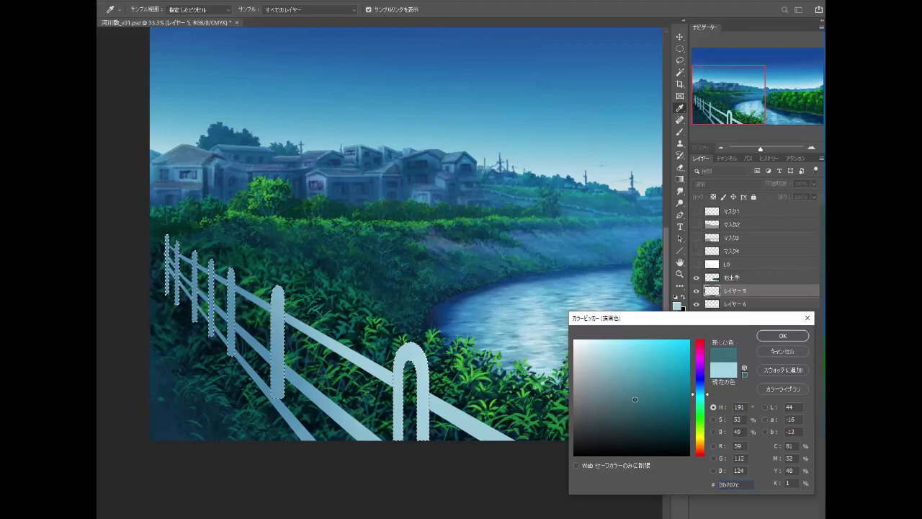
# Step: Apply the dark blue-grey and shade both inner sides of the arched post
pyautogui.click(782, 336)
pyautogui.press('b')
pyautogui.moveTo(408, 367); pyautogui.dragTo(408, 461)
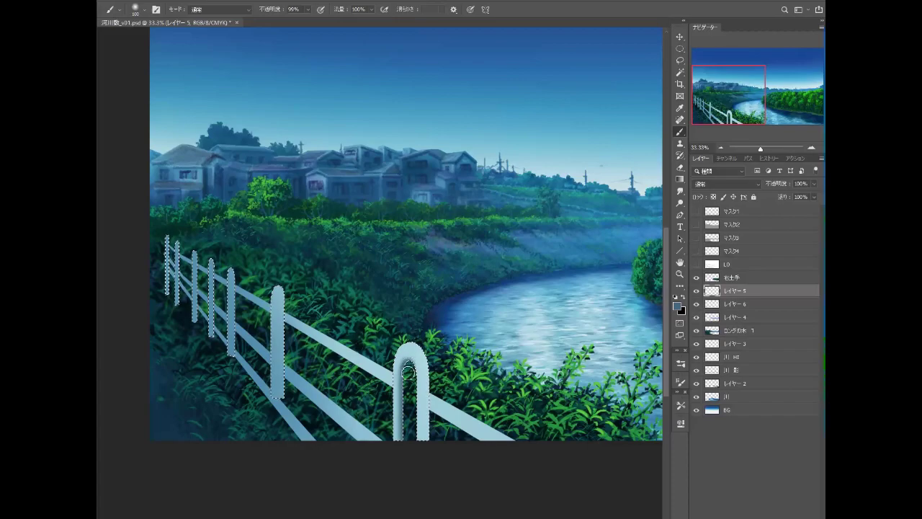
pyautogui.moveTo(408, 366); pyautogui.dragTo(407, 412)
pyautogui.moveTo(412, 344)
pyautogui.mouseDown()
pyautogui.moveTo(425, 356)
pyautogui.moveTo(427, 458)
pyautogui.mouseUp()
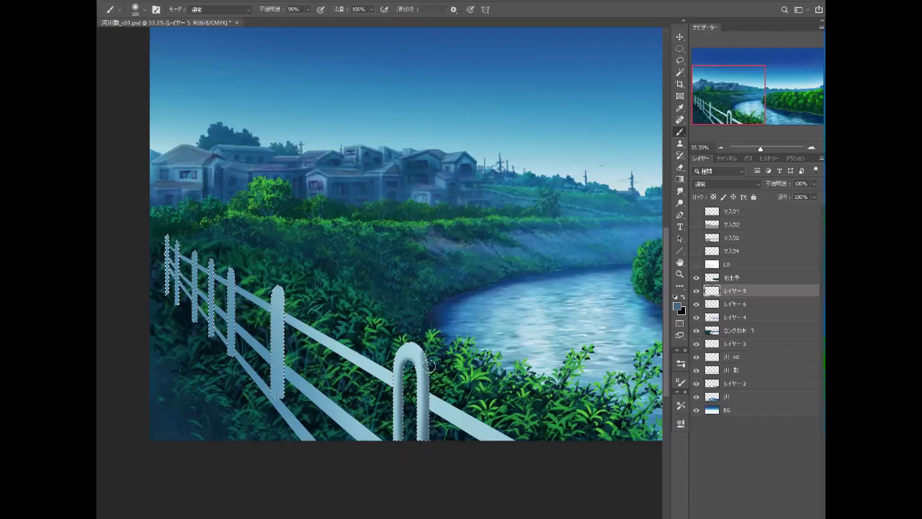
pyautogui.moveTo(430, 357); pyautogui.dragTo(428, 438)
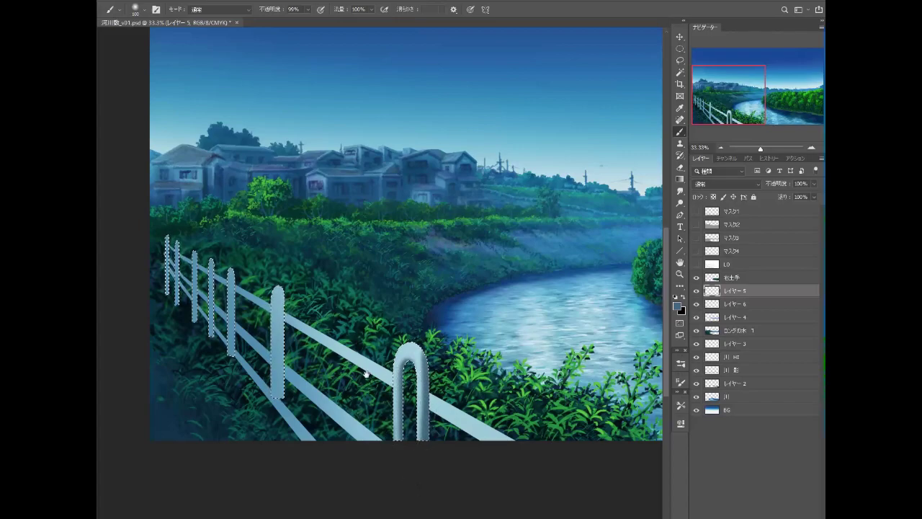
# Step: Shade down each upright fence post, then lower brush opacity to 48%
pyautogui.moveTo(366, 373); pyautogui.dragTo(444, 393)
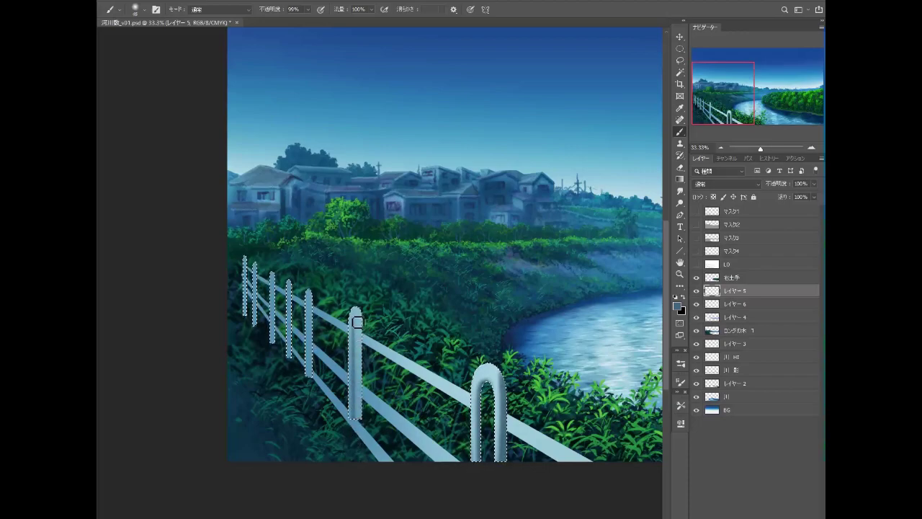
pyautogui.keyDown('shift'); pyautogui.click(368, 320); pyautogui.keyUp('shift')
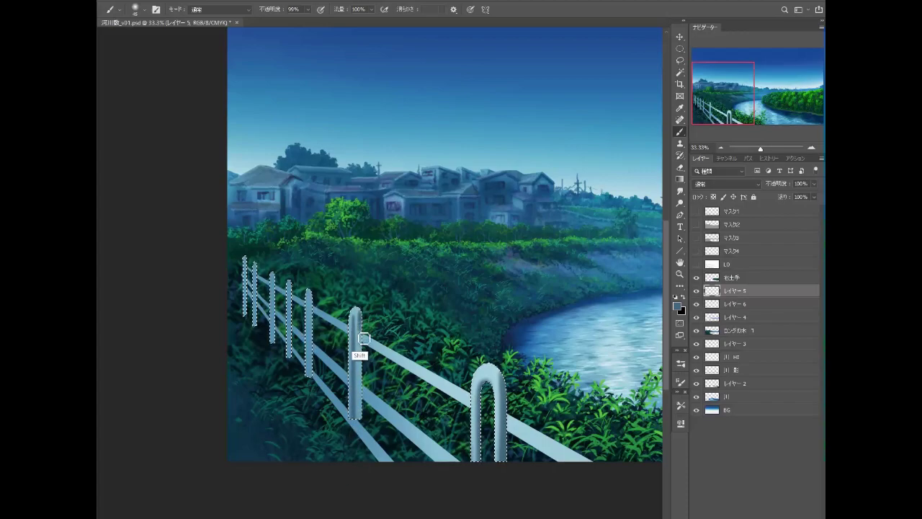
pyautogui.keyDown('shift'); pyautogui.click(364, 376); pyautogui.keyUp('shift')
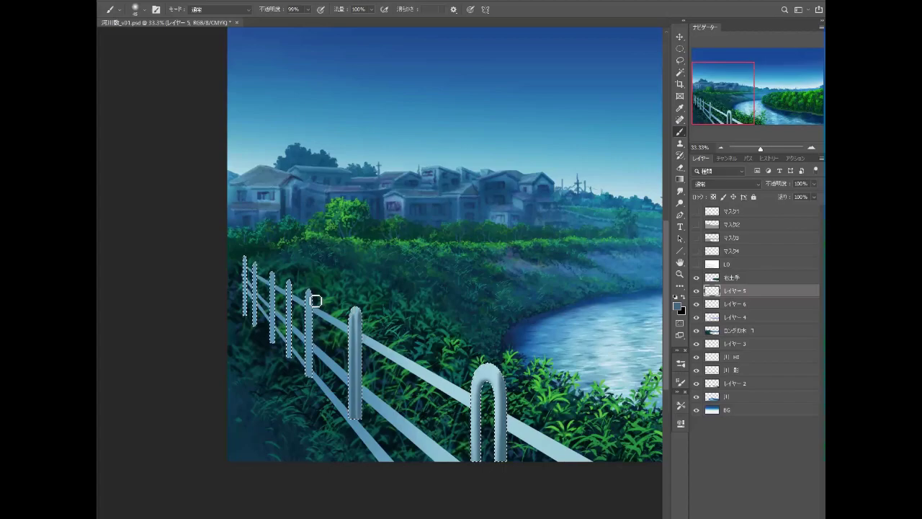
pyautogui.keyDown('alt'); pyautogui.click(335, 338); pyautogui.keyUp('alt')
pyautogui.keyDown('shift'); pyautogui.click(312, 309); pyautogui.keyUp('shift')
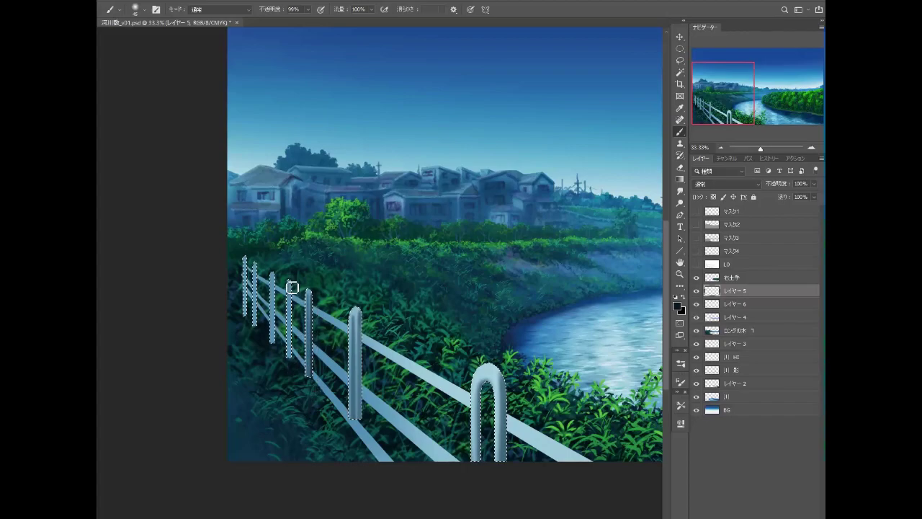
pyautogui.keyDown('shift'); pyautogui.click(289, 356); pyautogui.keyUp('shift')
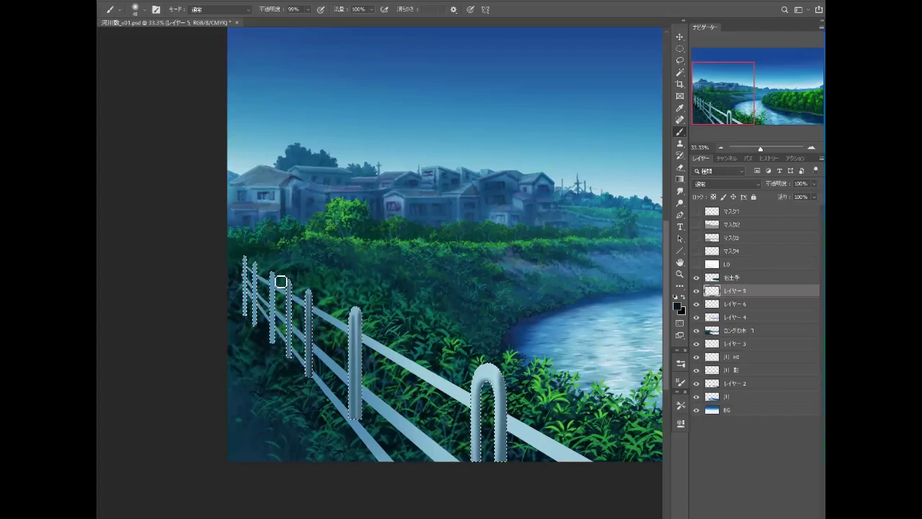
pyautogui.keyDown('shift'); pyautogui.click(273, 350); pyautogui.keyUp('shift')
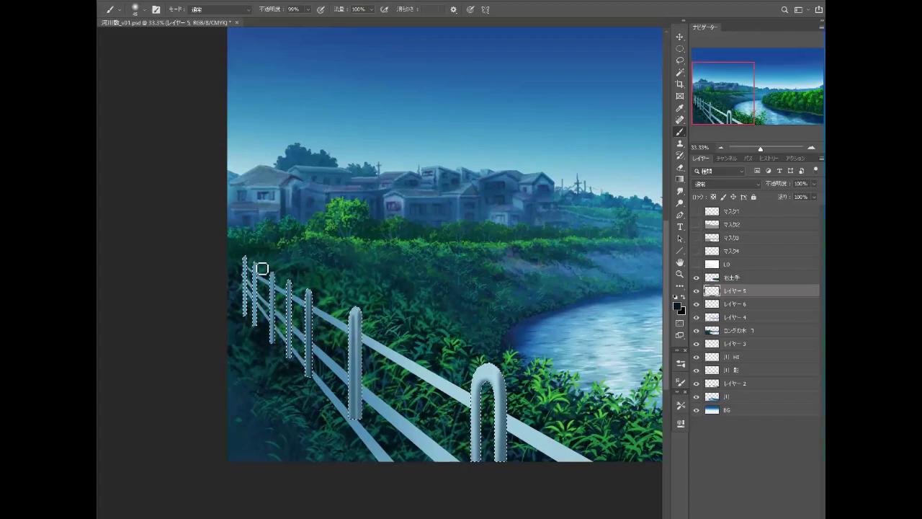
pyautogui.keyDown('shift'); pyautogui.click(251, 358); pyautogui.keyUp('shift')
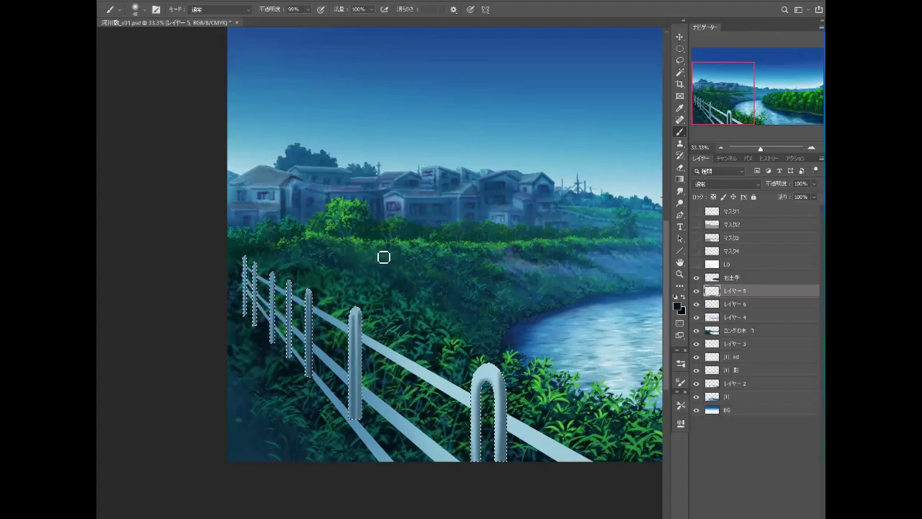
pyautogui.click(308, 10)
pyautogui.moveTo(310, 21); pyautogui.dragTo(292, 22)
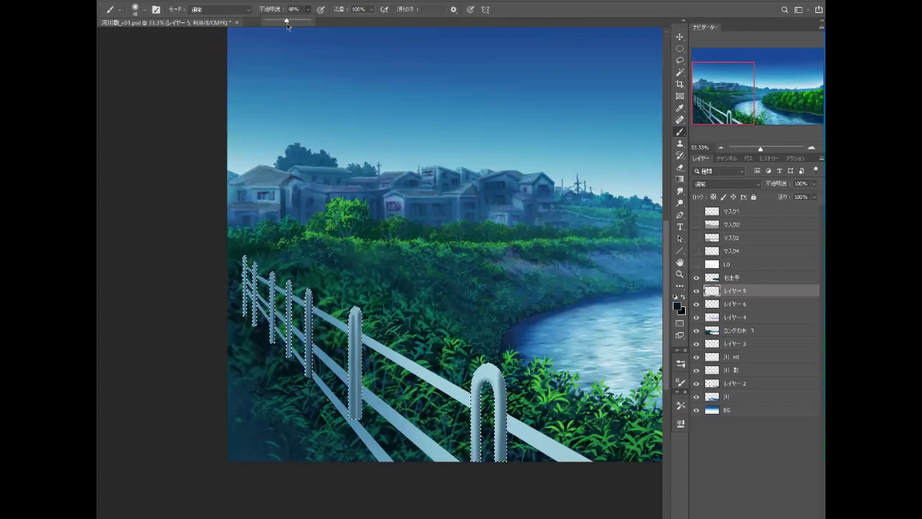
# Step: Add softer low-opacity strokes down the front fence post
pyautogui.click(356, 317)
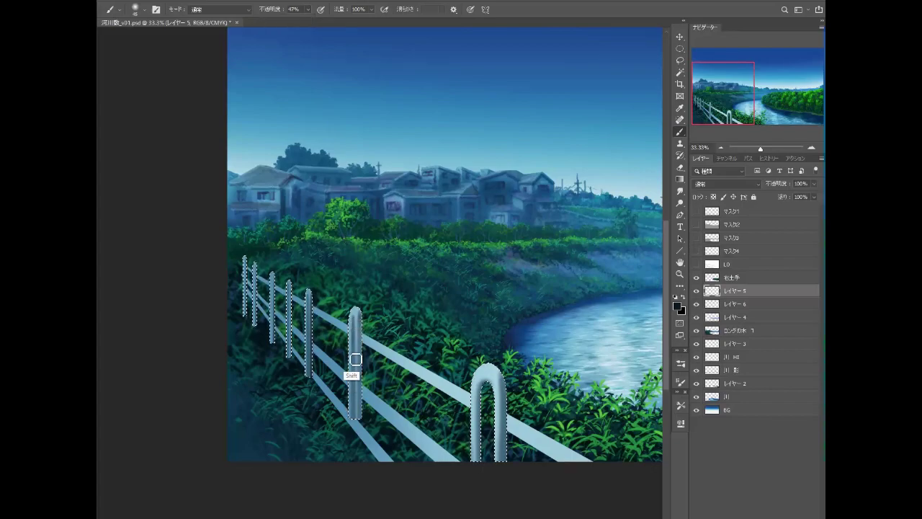
pyautogui.keyDown('shift'); pyautogui.click(353, 433); pyautogui.keyUp('shift')
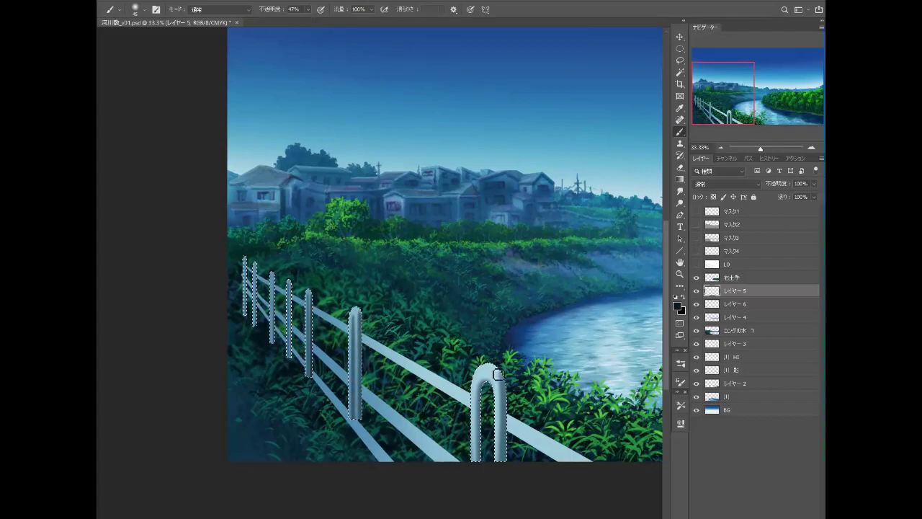
pyautogui.moveTo(490, 364); pyautogui.dragTo(418, 284)
pyautogui.keyDown('shift'); pyautogui.click(407, 383); pyautogui.keyUp('shift')
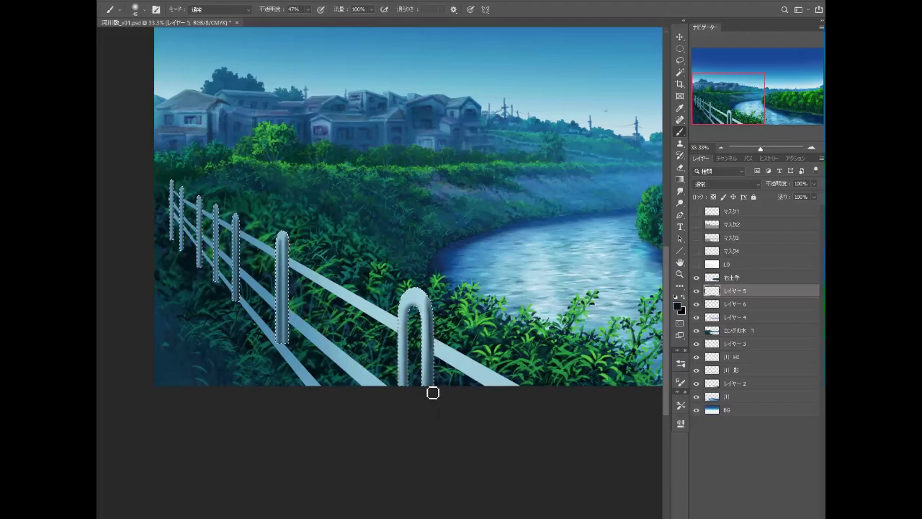
pyautogui.moveTo(415, 310); pyautogui.dragTo(423, 347)
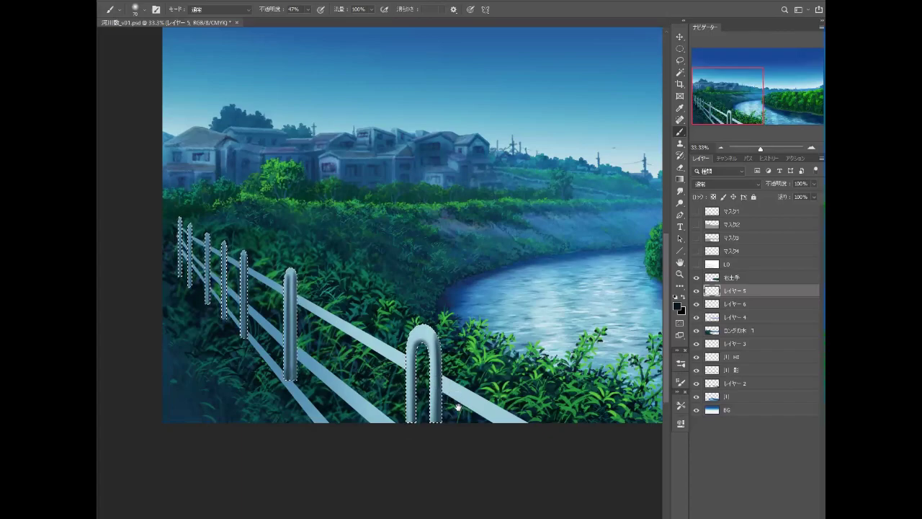
pyautogui.moveTo(456, 401); pyautogui.dragTo(436, 382)
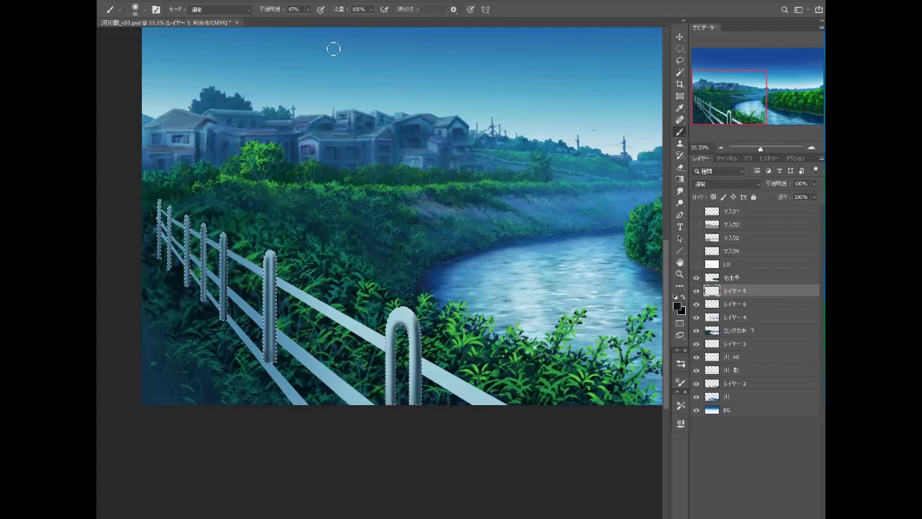
# Step: Drop brush opacity to 26%, sample the fence's light blue, and select レイヤー 6
pyautogui.click(308, 10)
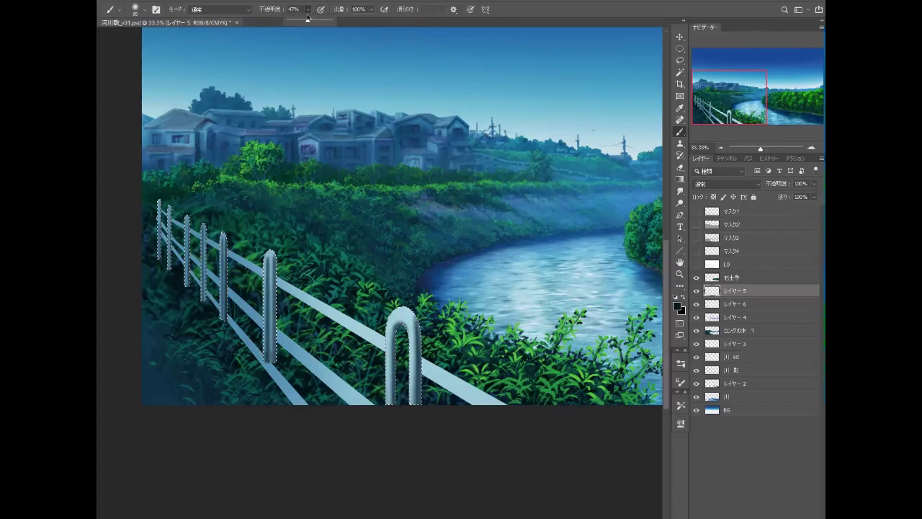
pyautogui.click(408, 331)
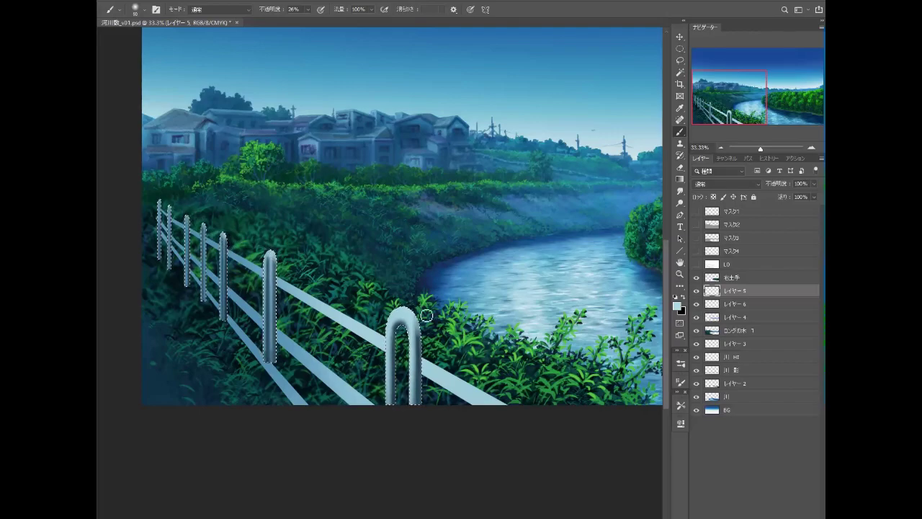
pyautogui.moveTo(425, 346); pyautogui.dragTo(437, 328)
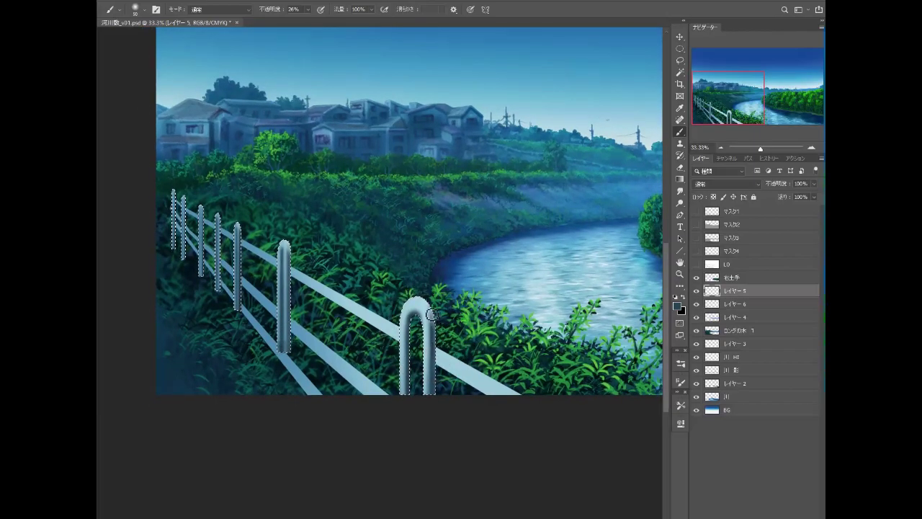
pyautogui.keyDown('alt'); pyautogui.click(429, 314); pyautogui.keyUp('alt')
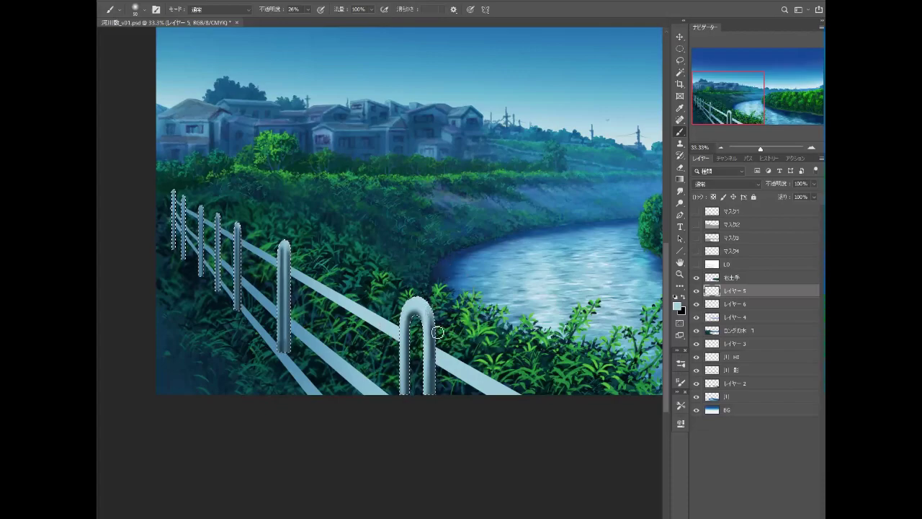
pyautogui.click(713, 304)
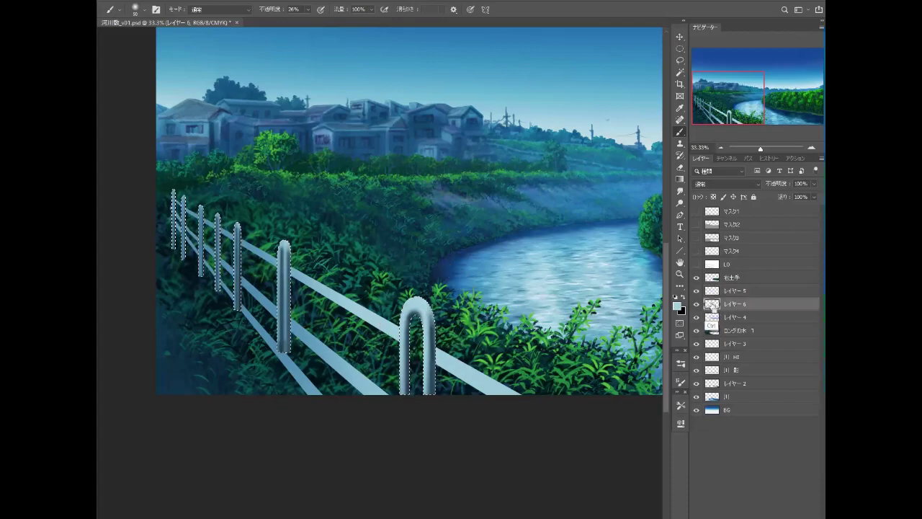
# Step: Load the fence selection and shade the top and lower rails with a sampled darker blue
pyautogui.keyDown('ctrl'); pyautogui.click(711, 305); pyautogui.keyUp('ctrl')
pyautogui.moveTo(438, 366); pyautogui.dragTo(473, 388)
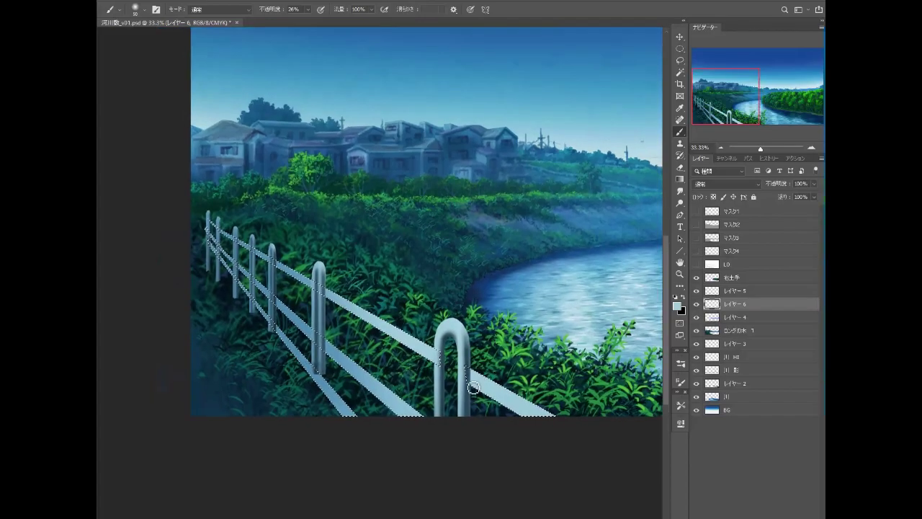
pyautogui.keyDown('alt'); pyautogui.click(468, 389); pyautogui.keyUp('alt')
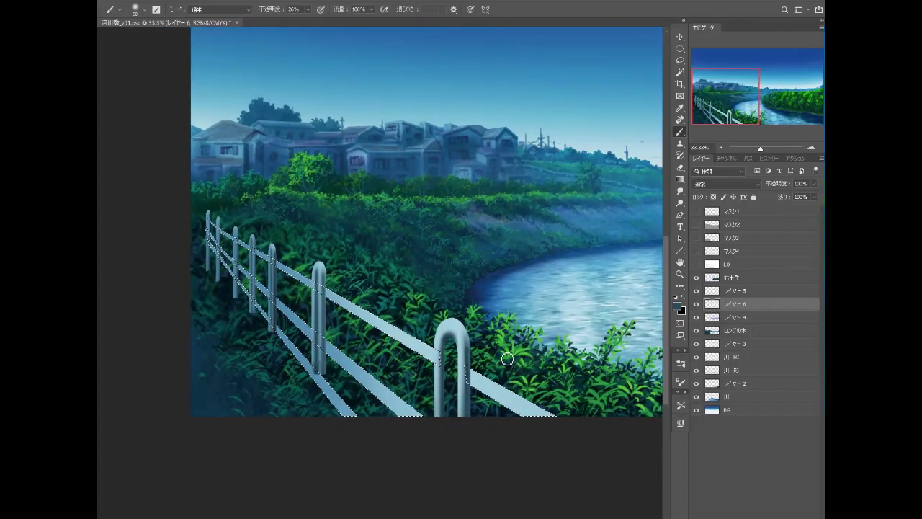
pyautogui.moveTo(249, 253); pyautogui.dragTo(366, 320)
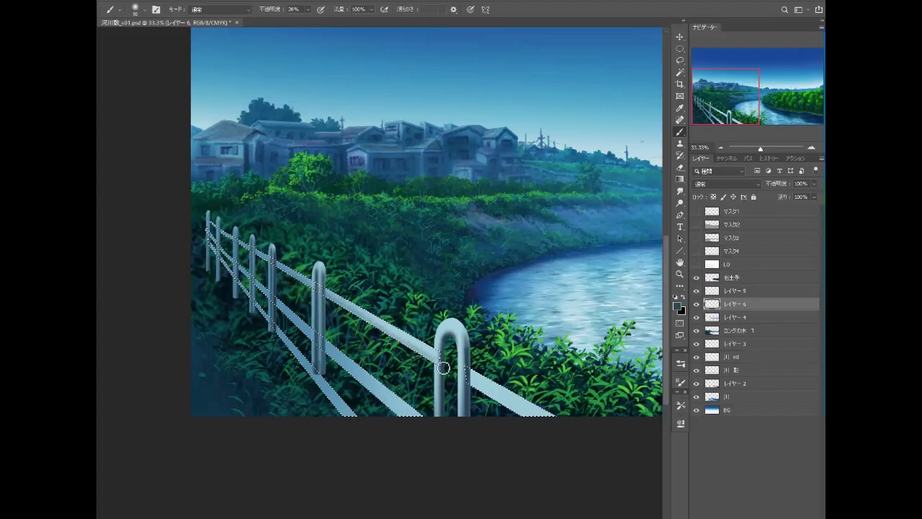
pyautogui.moveTo(443, 367); pyautogui.dragTo(574, 432)
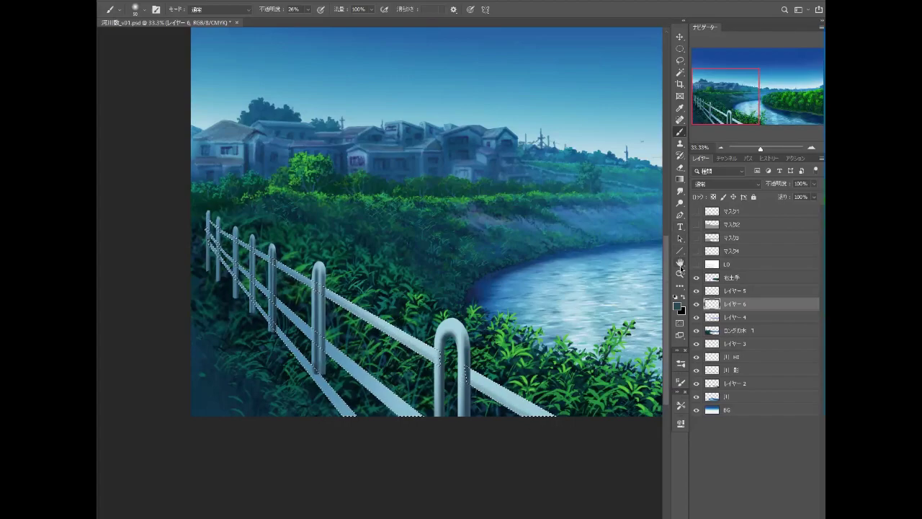
# Step: Tilt the canvas view about -18° and retouch the upper rail from its tip downward
pyautogui.click(680, 263)
pyautogui.click(720, 272)
pyautogui.moveTo(610, 371)
pyautogui.mouseDown()
pyautogui.moveTo(619, 281)
pyautogui.moveTo(533, 86)
pyautogui.mouseUp()
pyautogui.press('b')
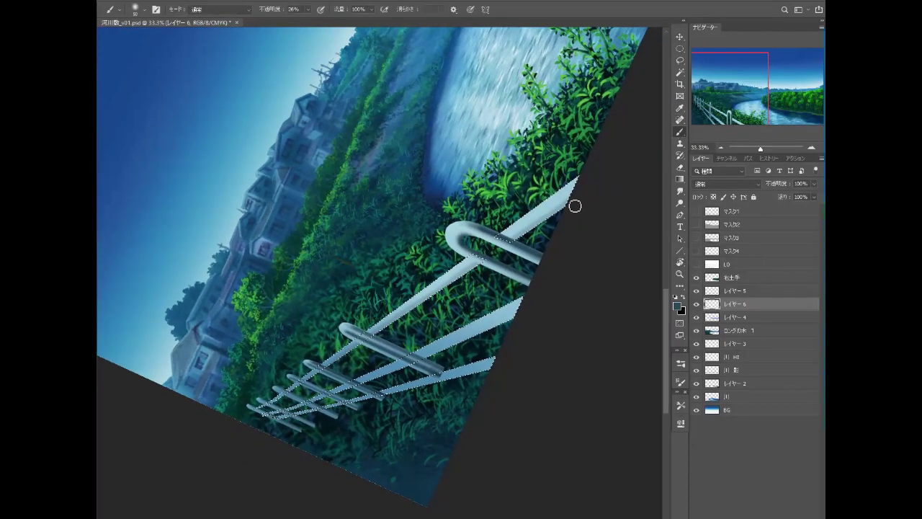
pyautogui.moveTo(568, 208)
pyautogui.mouseDown()
pyautogui.moveTo(574, 202)
pyautogui.moveTo(404, 319)
pyautogui.mouseUp()
pyautogui.moveTo(360, 350); pyautogui.dragTo(550, 221)
pyautogui.moveTo(591, 181); pyautogui.dragTo(512, 238)
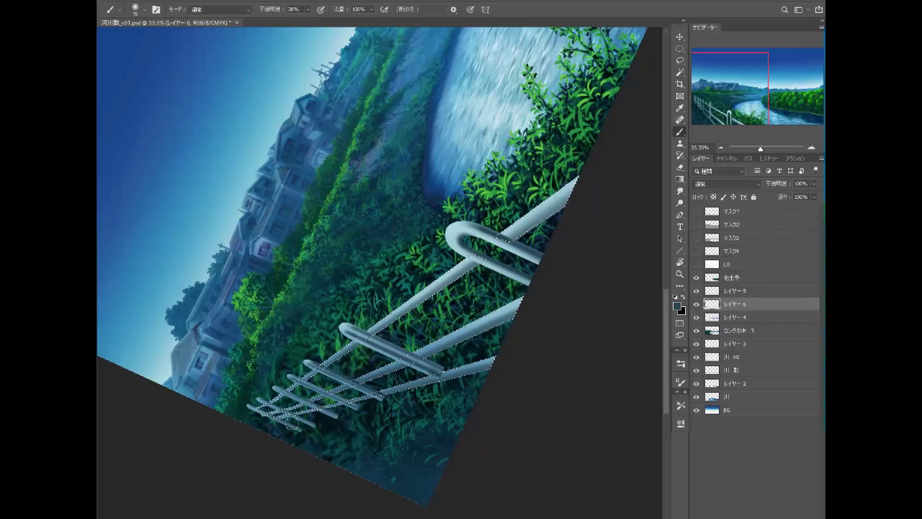
# Step: Pick a dark shadow colour and paint shadows on the rails near the bend
pyautogui.click(678, 306)
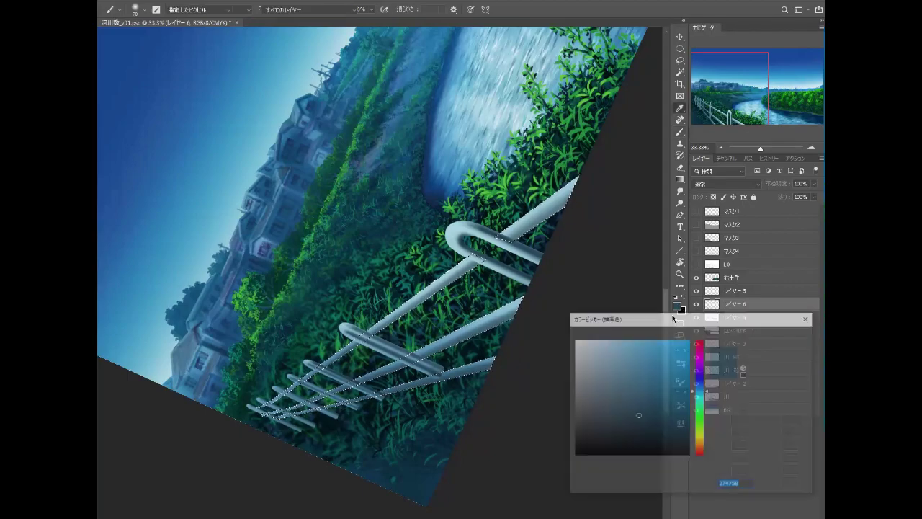
pyautogui.click(643, 432)
pyautogui.click(770, 336)
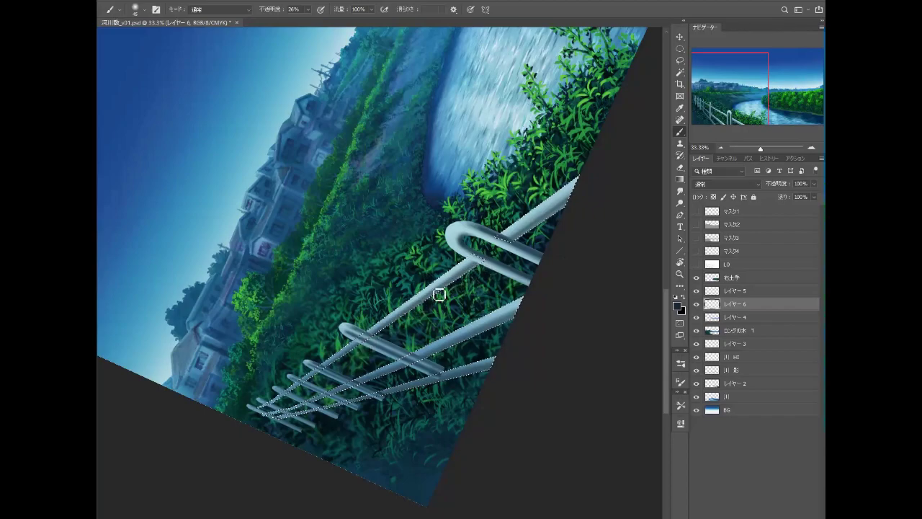
pyautogui.moveTo(472, 264); pyautogui.dragTo(502, 236)
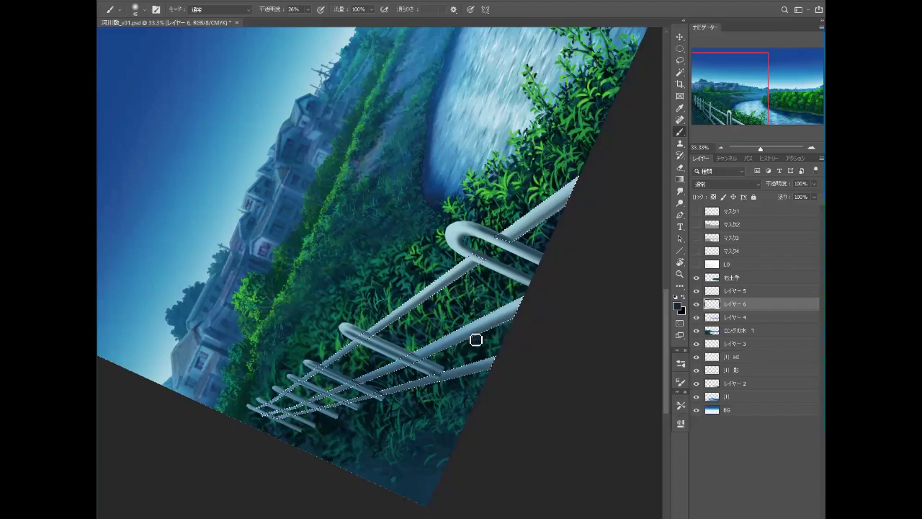
pyautogui.moveTo(422, 360); pyautogui.dragTo(432, 355)
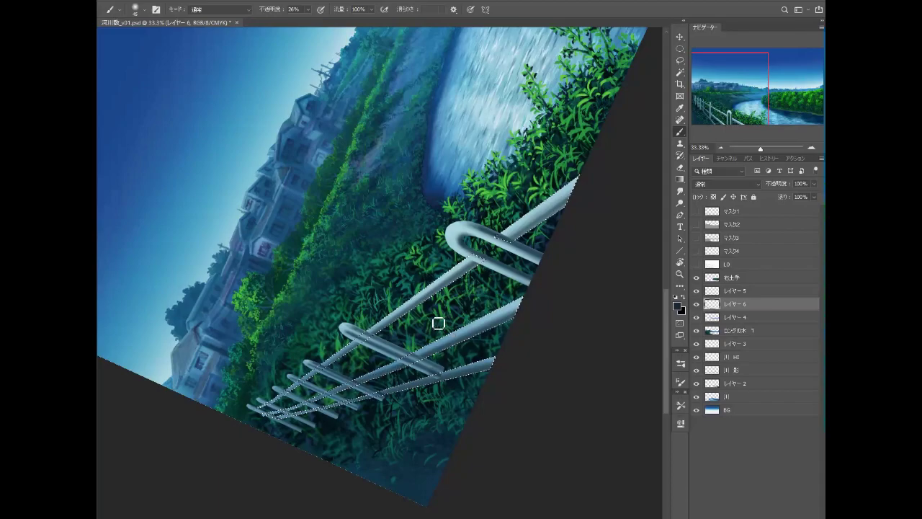
# Step: Shift the sampled light blue to pale green and set brush opacity to 72%
pyautogui.keyDown('alt'); pyautogui.click(453, 233); pyautogui.keyUp('alt')
pyautogui.moveTo(452, 232); pyautogui.dragTo(475, 293)
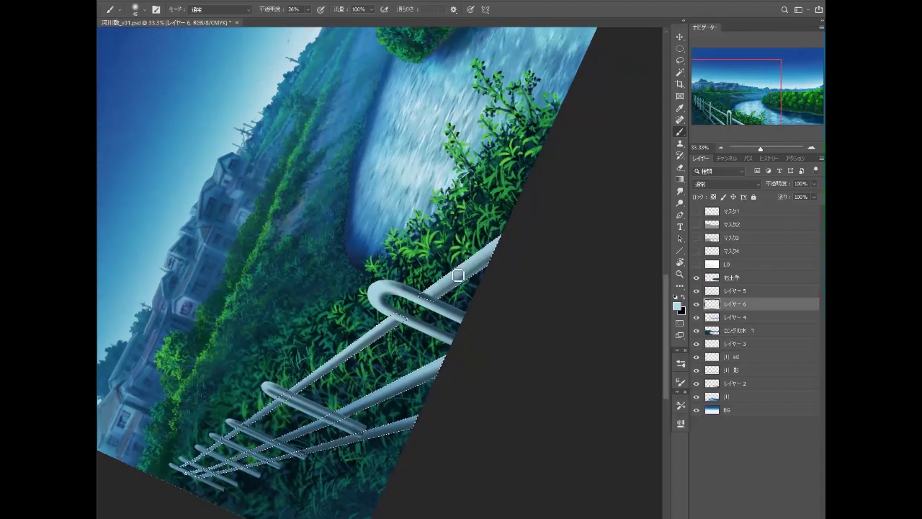
pyautogui.click(677, 305)
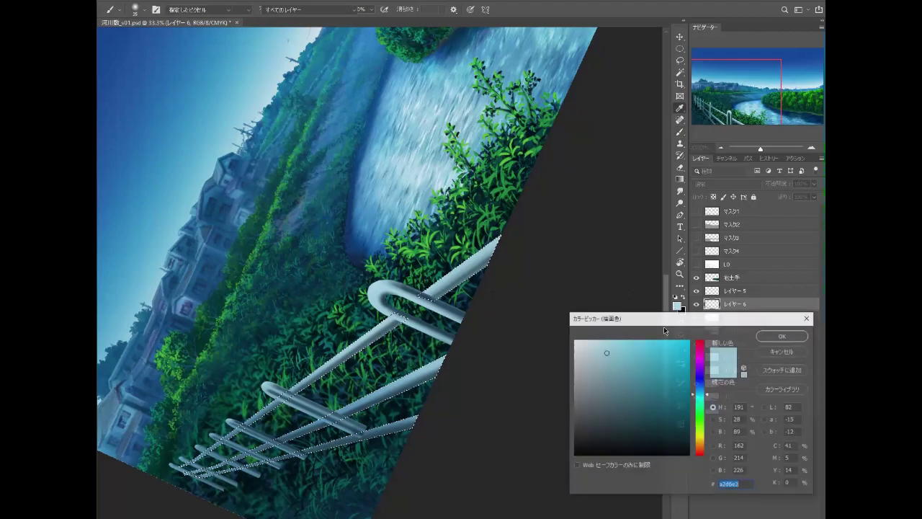
pyautogui.moveTo(703, 394); pyautogui.dragTo(706, 408)
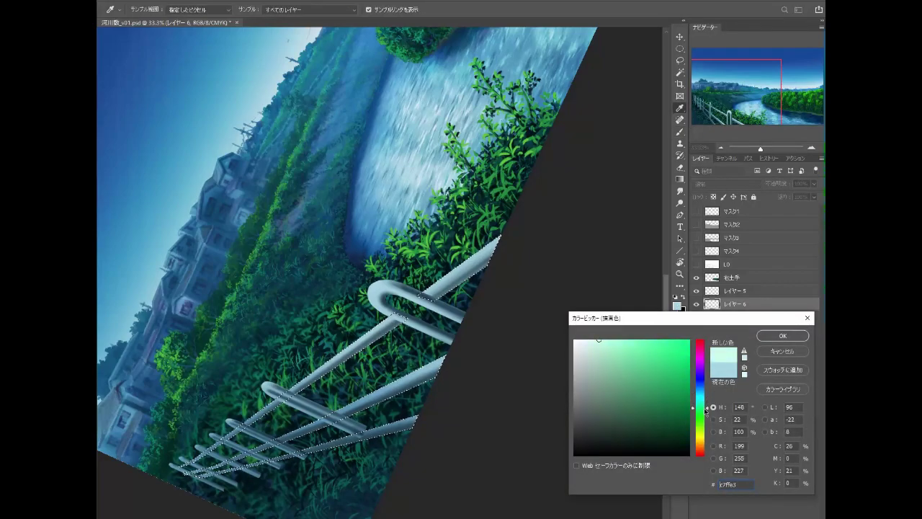
pyautogui.click(782, 336)
pyautogui.press('b')
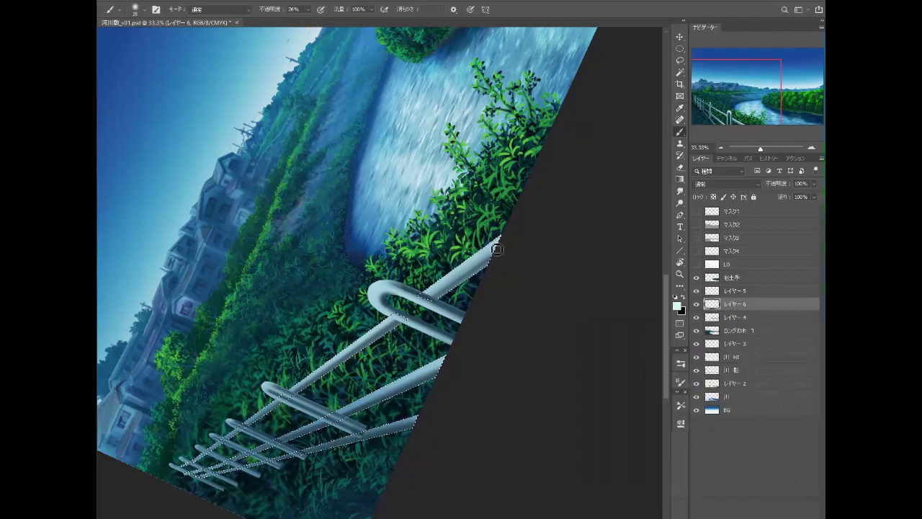
pyautogui.press('8')
pyautogui.press('3')
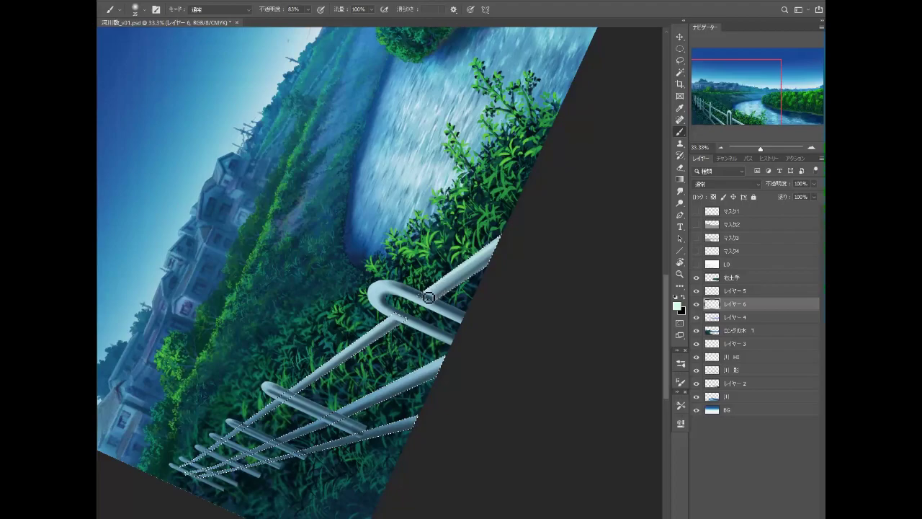
pyautogui.click(307, 9)
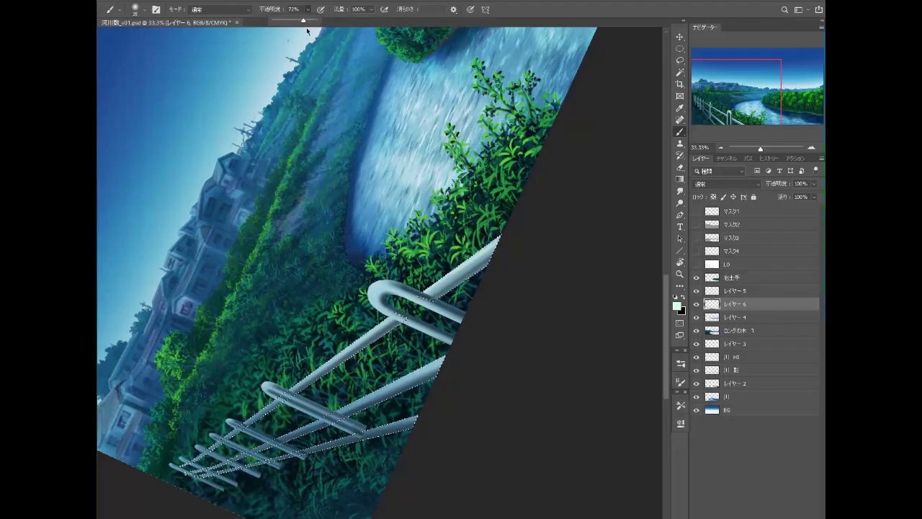
# Step: Paint paler green highlights along the upper and lower fence rails
pyautogui.click(678, 306)
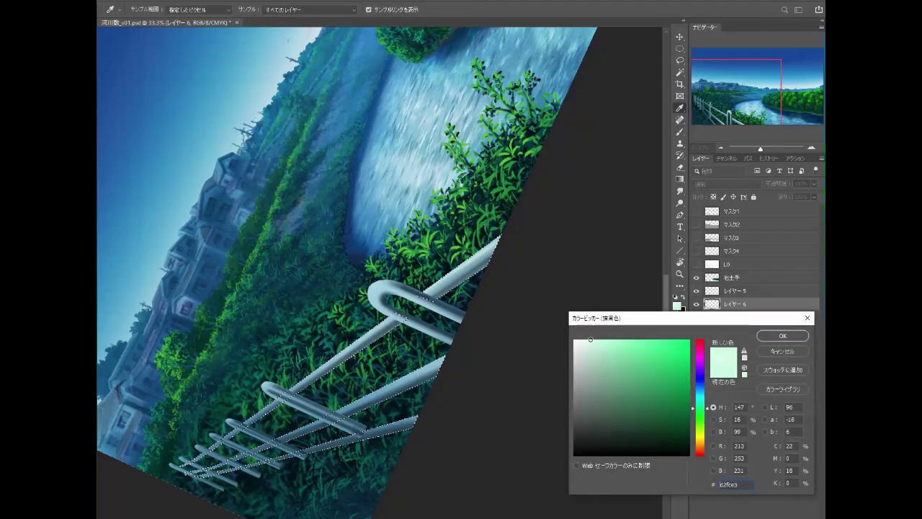
pyautogui.click(765, 336)
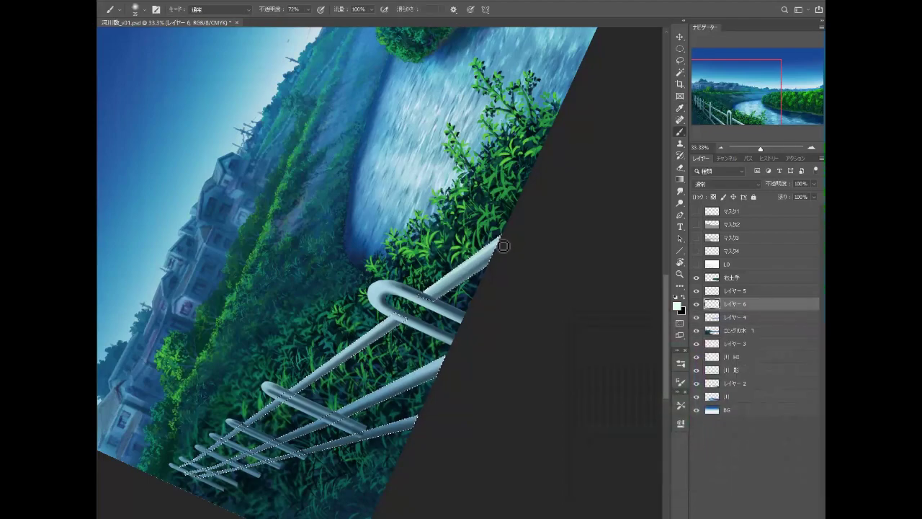
pyautogui.moveTo(437, 294); pyautogui.dragTo(387, 329)
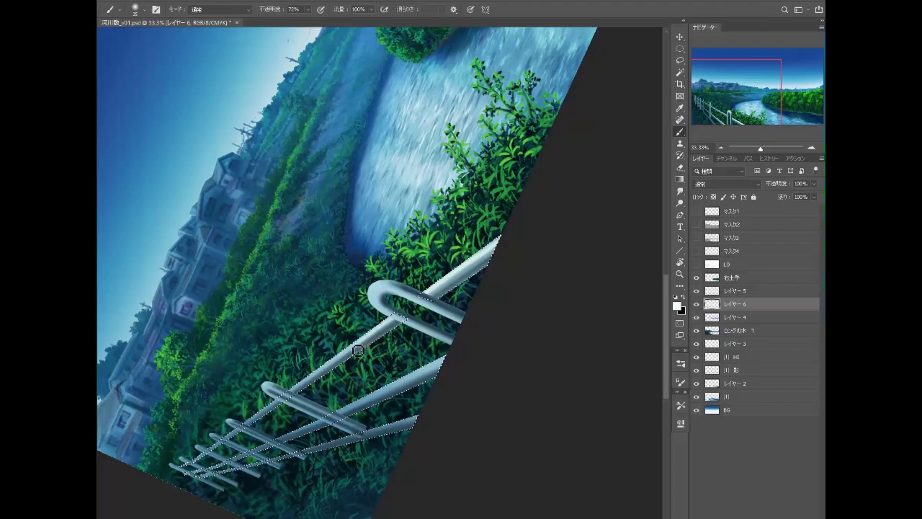
pyautogui.moveTo(338, 364); pyautogui.dragTo(324, 374)
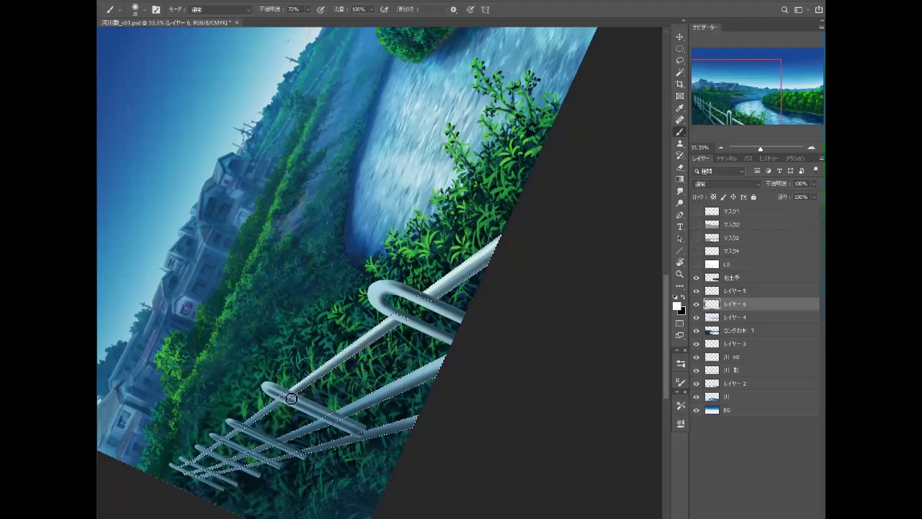
pyautogui.moveTo(431, 372); pyautogui.dragTo(359, 408)
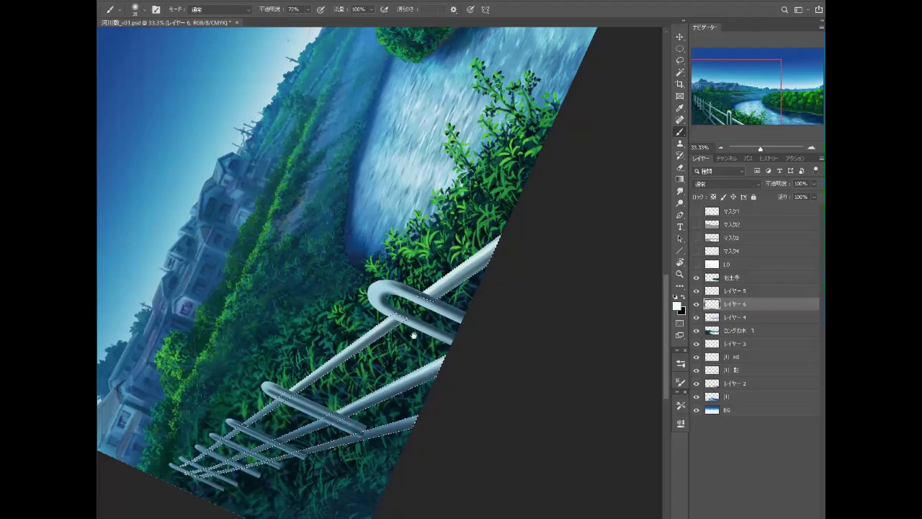
pyautogui.moveTo(405, 377); pyautogui.dragTo(531, 294)
# Step: Lower brush opacity and softly repaint the tip and middle of the lower rail
pyautogui.moveTo(307, 16); pyautogui.dragTo(298, 22)
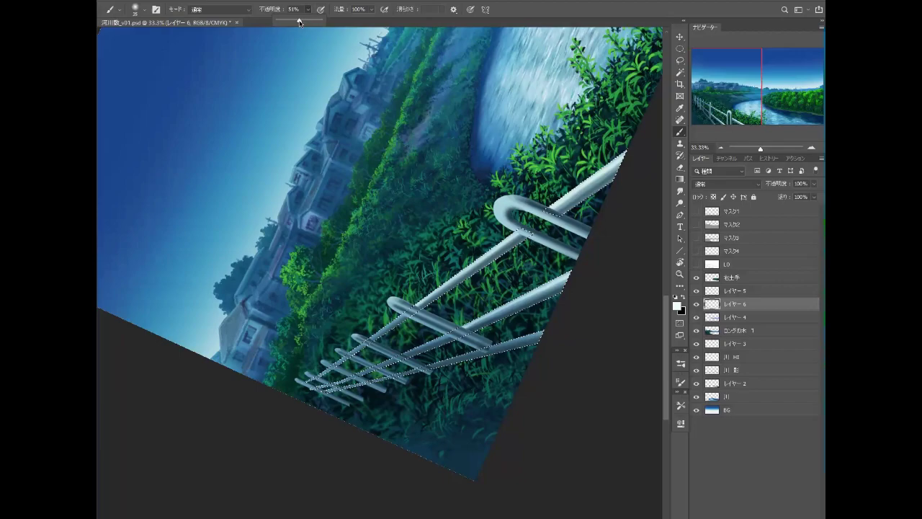
pyautogui.click(571, 281)
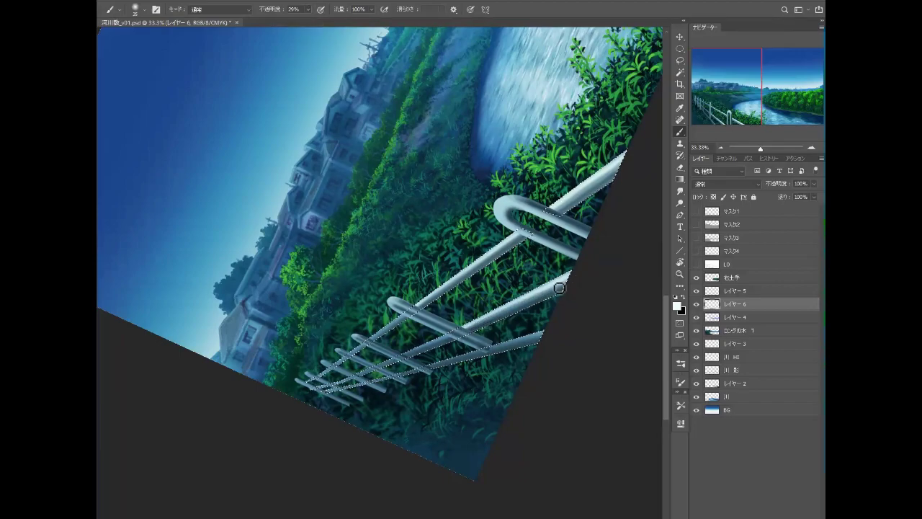
pyautogui.moveTo(549, 336); pyautogui.dragTo(517, 346)
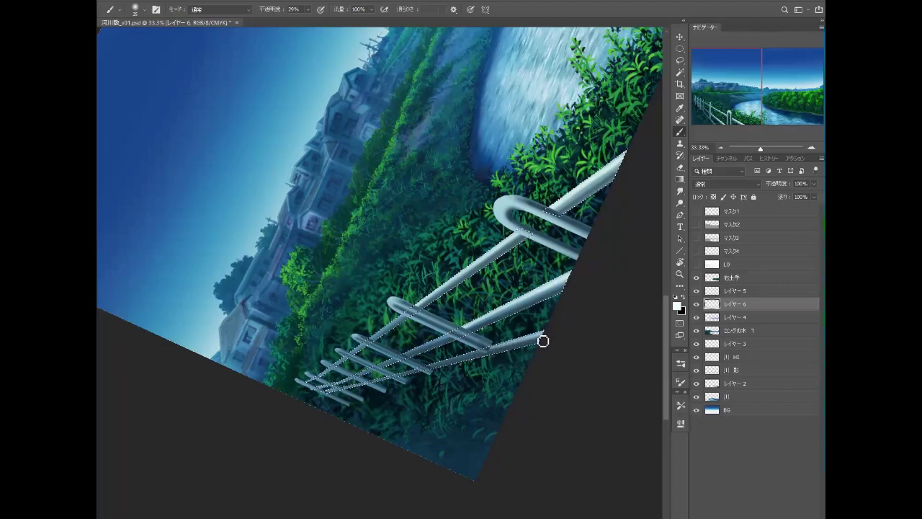
pyautogui.moveTo(509, 350); pyautogui.dragTo(477, 358)
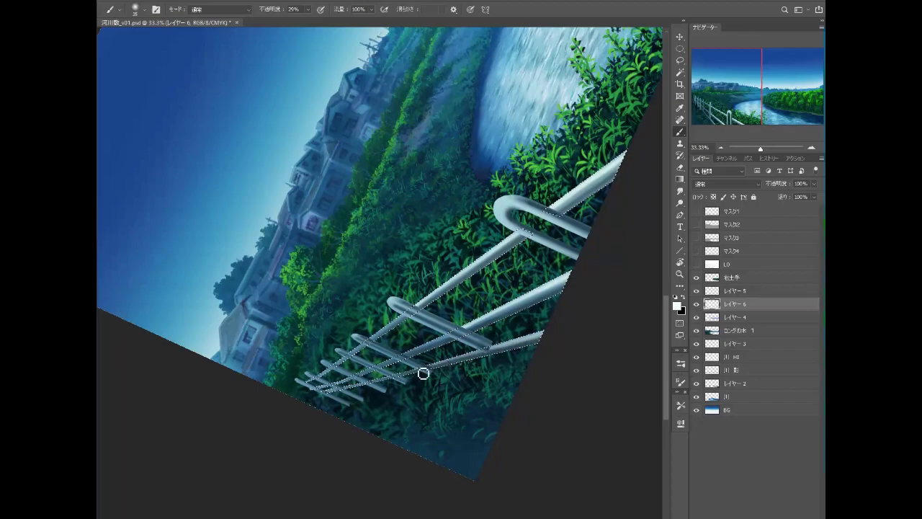
pyautogui.moveTo(423, 373)
pyautogui.mouseDown()
pyautogui.moveTo(465, 363)
pyautogui.moveTo(495, 339)
pyautogui.mouseUp()
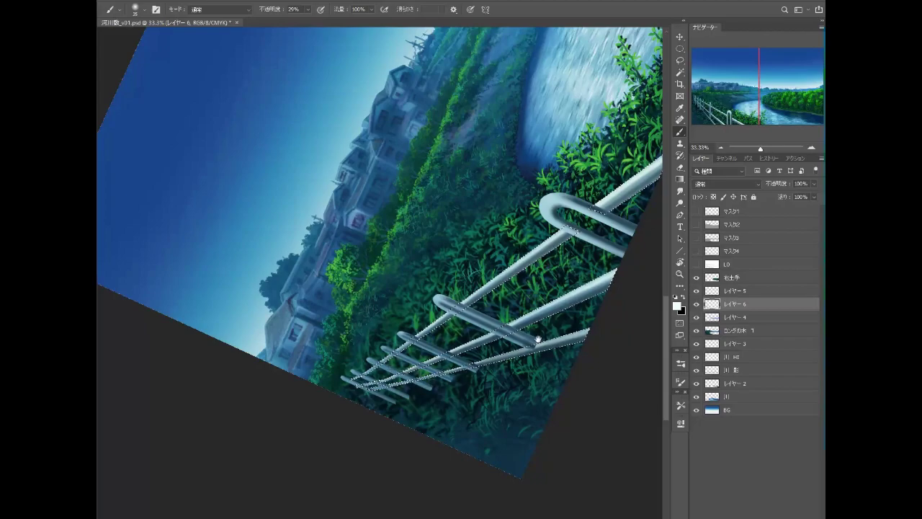
# Step: Reset the canvas rotation to 0° and select the fence-post layer レイヤー 5
pyautogui.moveTo(537, 339); pyautogui.dragTo(408, 371)
pyautogui.click(679, 263)
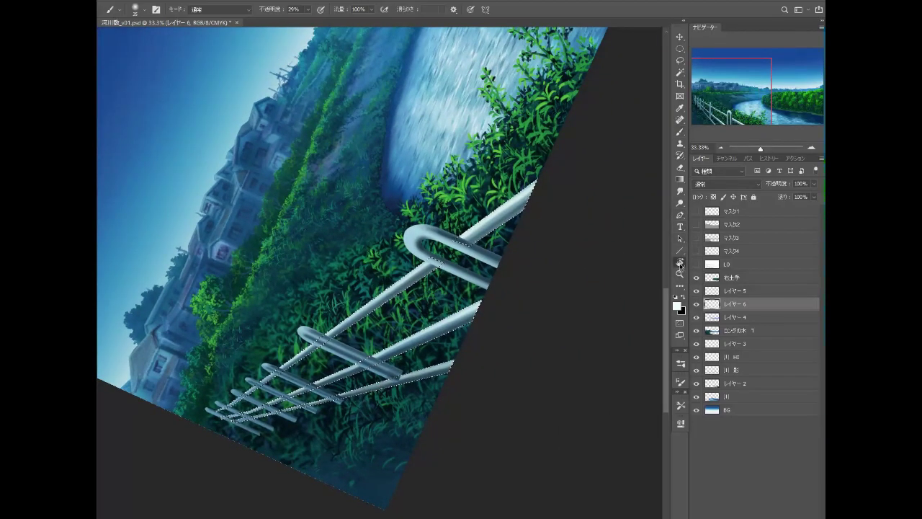
pyautogui.click(216, 10)
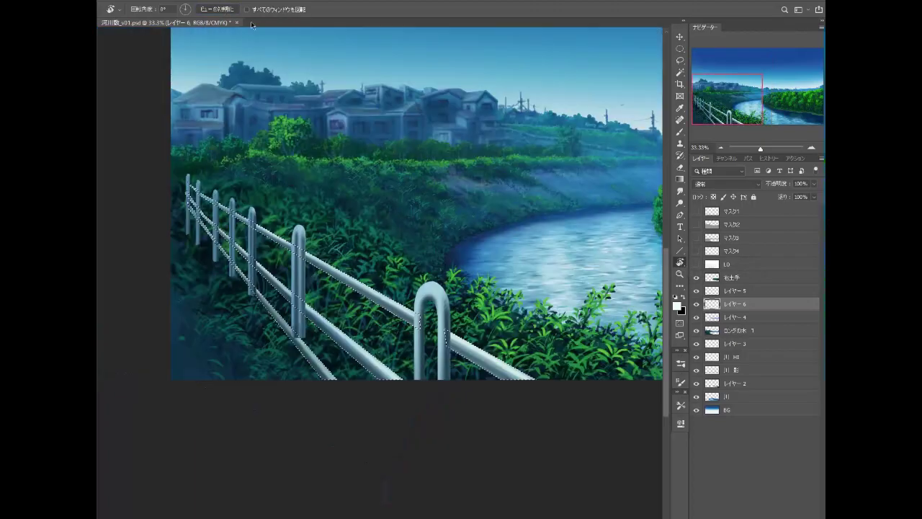
pyautogui.click(679, 131)
pyautogui.moveTo(581, 316); pyautogui.dragTo(576, 350)
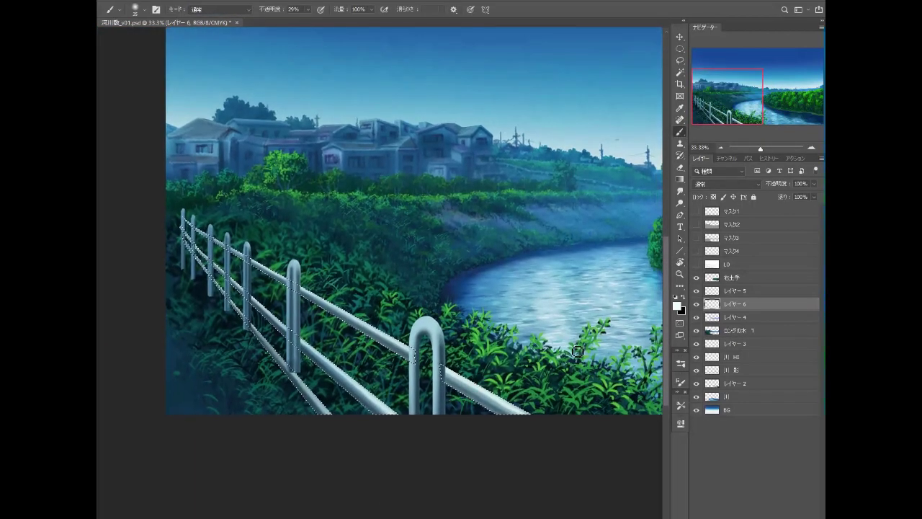
pyautogui.click(715, 291)
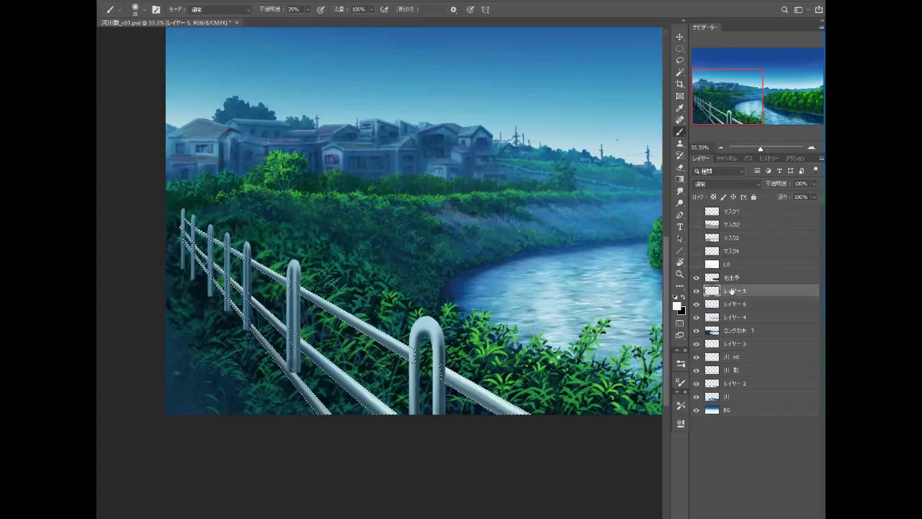
# Step: Restrict painting to the fence posts and brighten the curved and taller posts
pyautogui.keyDown('ctrl'); pyautogui.click(711, 290); pyautogui.keyUp('ctrl')
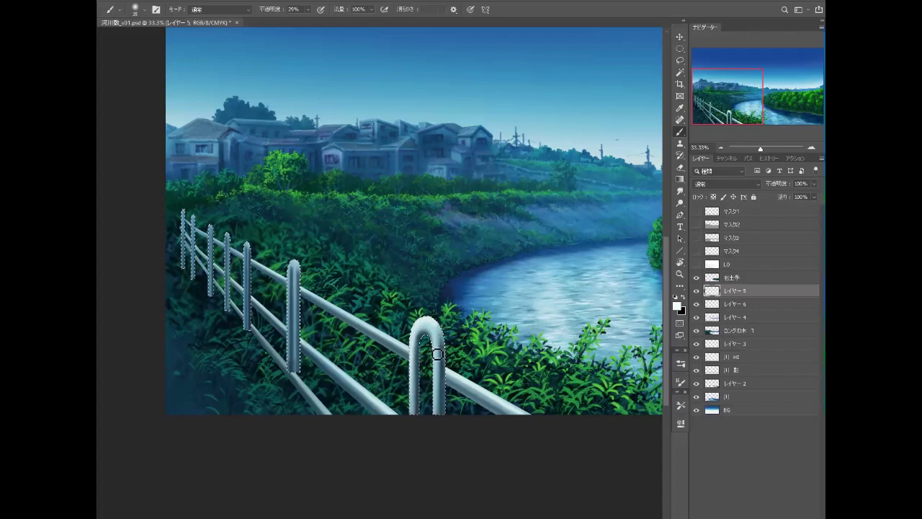
pyautogui.moveTo(436, 383); pyautogui.dragTo(432, 336)
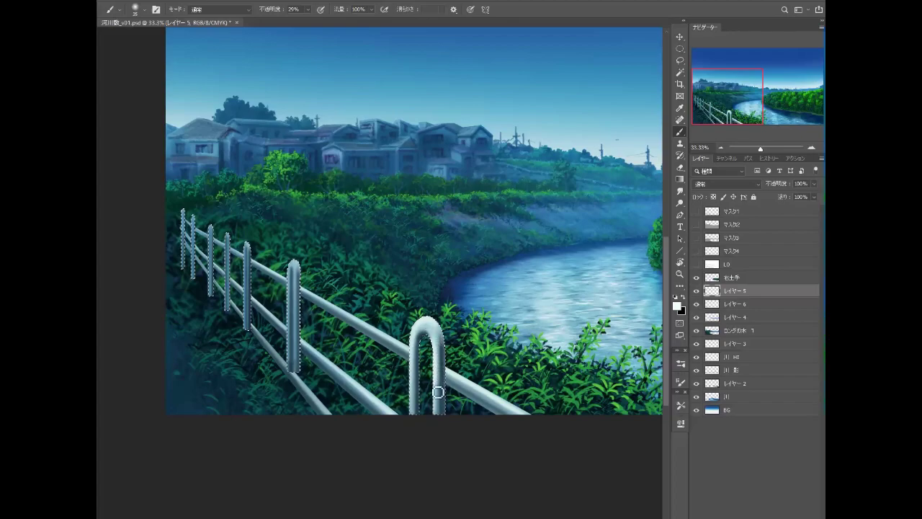
pyautogui.moveTo(422, 297); pyautogui.dragTo(491, 305)
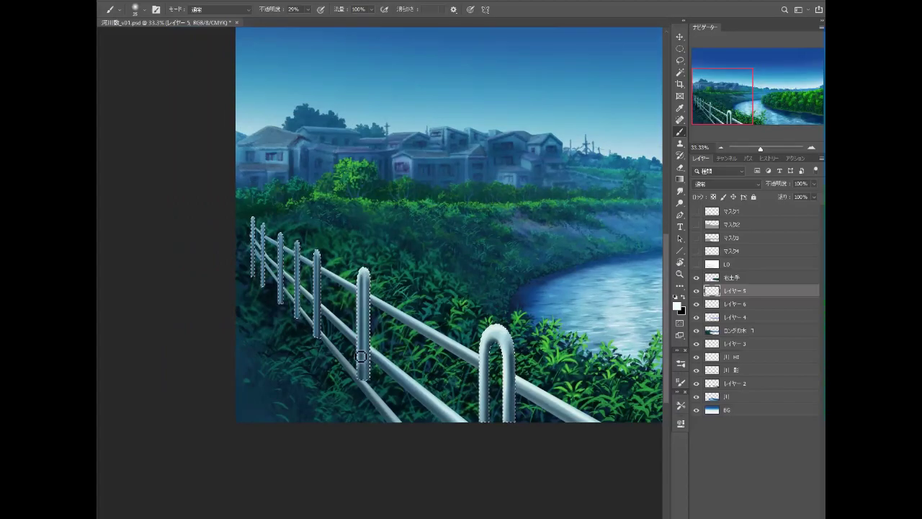
pyautogui.moveTo(364, 271)
pyautogui.mouseDown()
pyautogui.moveTo(362, 346)
pyautogui.moveTo(365, 270)
pyautogui.moveTo(340, 276)
pyautogui.mouseUp()
pyautogui.press('[')
pyautogui.press('[')
pyautogui.press('[')
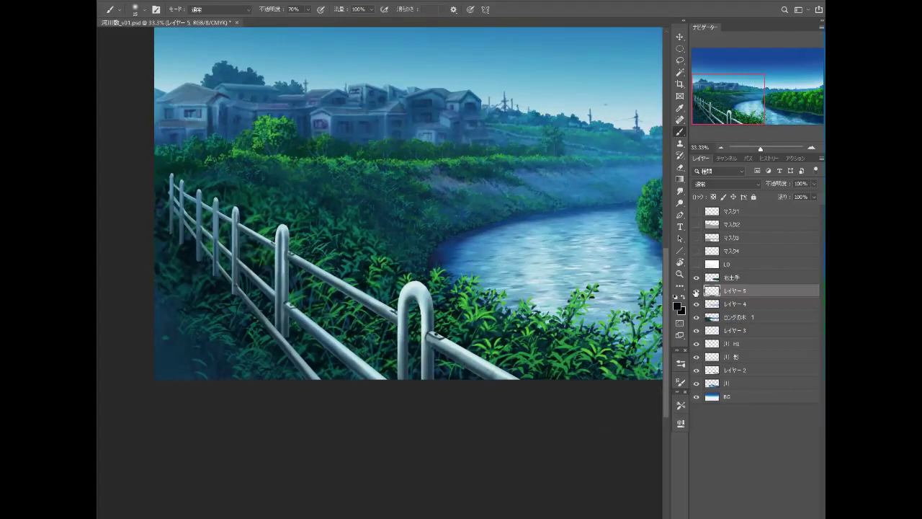
# Step: Load レイヤー 5's fence outline as a selection and add a new layer above it
pyautogui.click(696, 290)
pyautogui.keyDown('ctrl'); pyautogui.click(707, 290); pyautogui.keyUp('ctrl')
pyautogui.hotkey('ctrl', 'shift', 'alt', 'n')
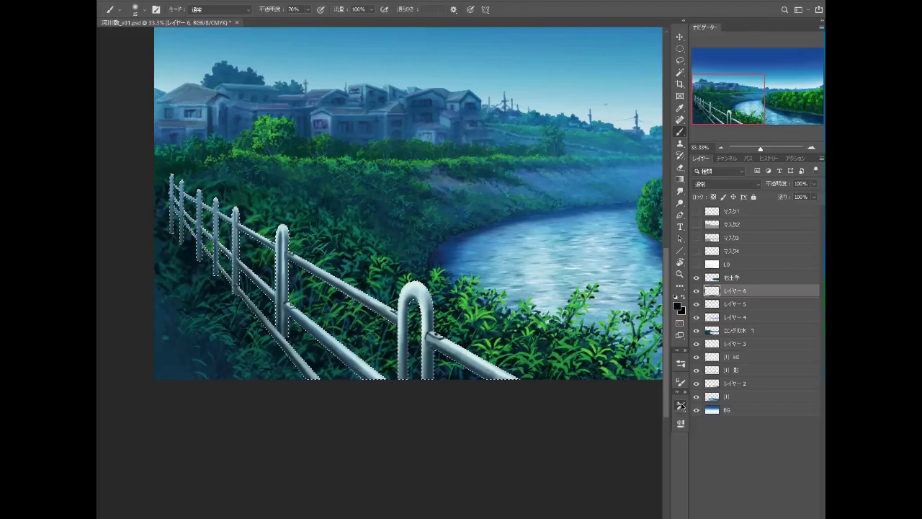
# Step: Paint stains over the fence top, posts and rails with the シミ brush preset
pyautogui.click(681, 404)
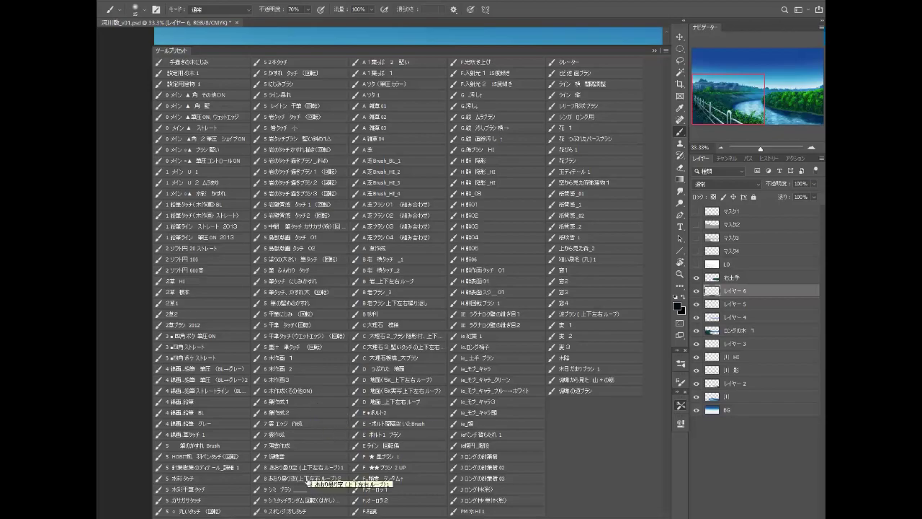
pyautogui.click(307, 488)
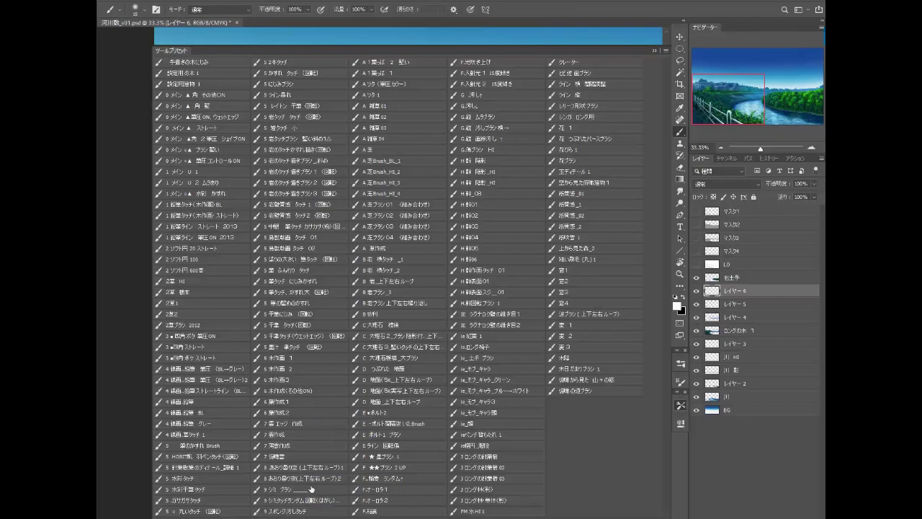
pyautogui.click(654, 51)
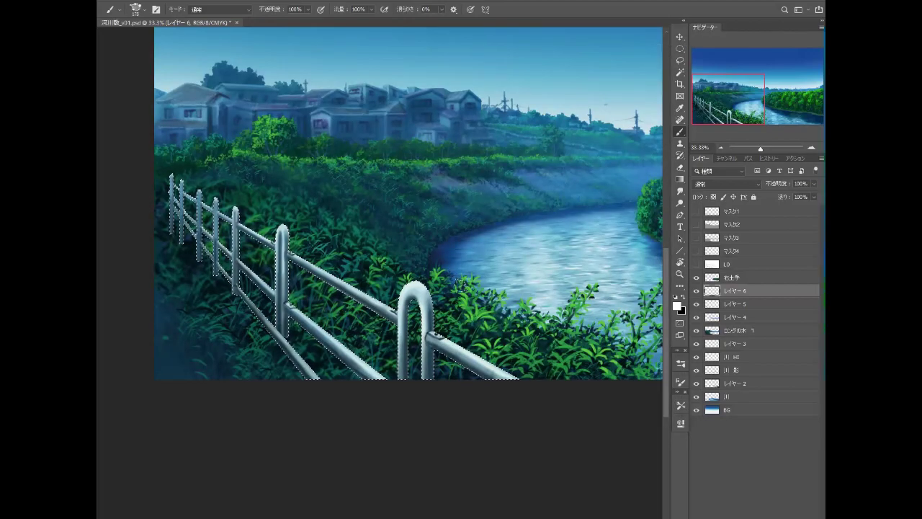
pyautogui.keyDown('alt'); pyautogui.click(467, 340); pyautogui.keyUp('alt')
pyautogui.moveTo(407, 289)
pyautogui.mouseDown()
pyautogui.moveTo(443, 350)
pyautogui.moveTo(522, 374)
pyautogui.mouseUp()
pyautogui.moveTo(441, 342); pyautogui.dragTo(483, 368)
pyautogui.moveTo(425, 316); pyautogui.dragTo(360, 364)
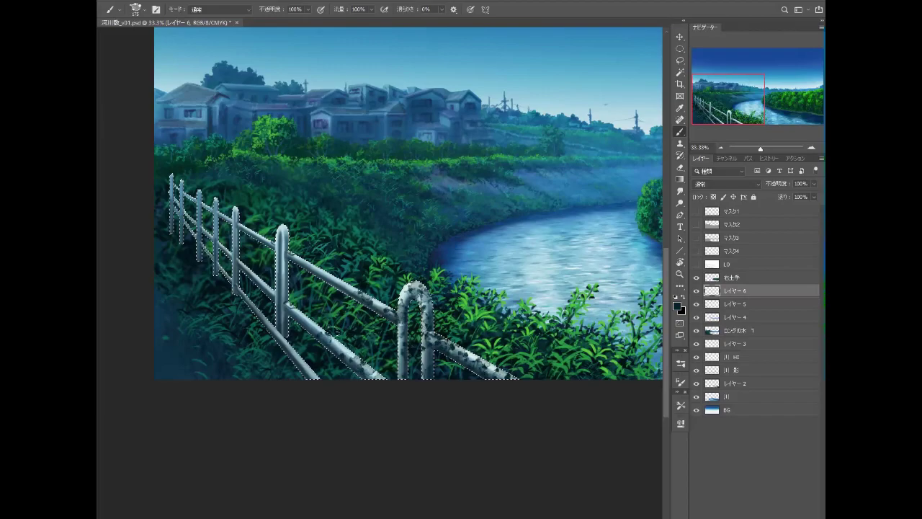
pyautogui.moveTo(360, 310)
pyautogui.mouseDown()
pyautogui.moveTo(285, 321)
pyautogui.moveTo(229, 212)
pyautogui.mouseUp()
pyautogui.moveTo(277, 230)
pyautogui.mouseDown()
pyautogui.moveTo(288, 349)
pyautogui.moveTo(353, 353)
pyautogui.moveTo(400, 371)
pyautogui.mouseUp()
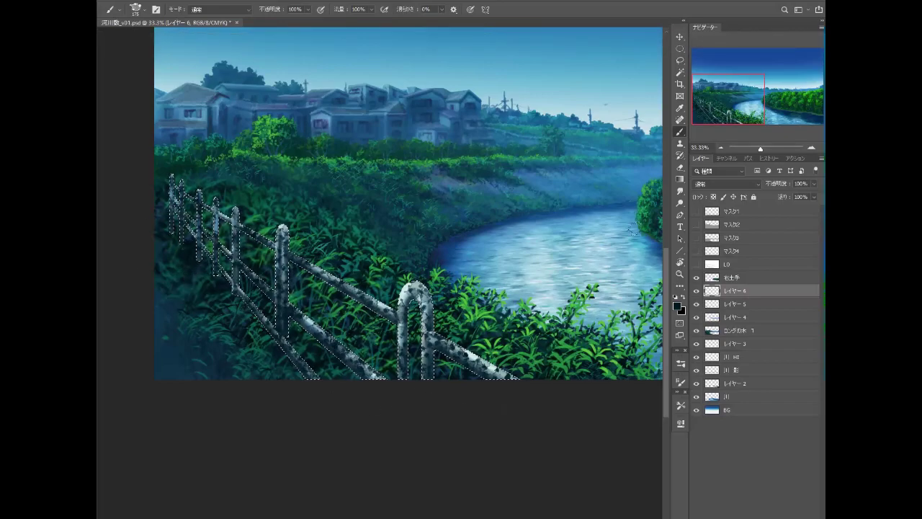
# Step: Wipe back some rail stains with the stain-textured eraser preset at size 150
pyautogui.press('e')
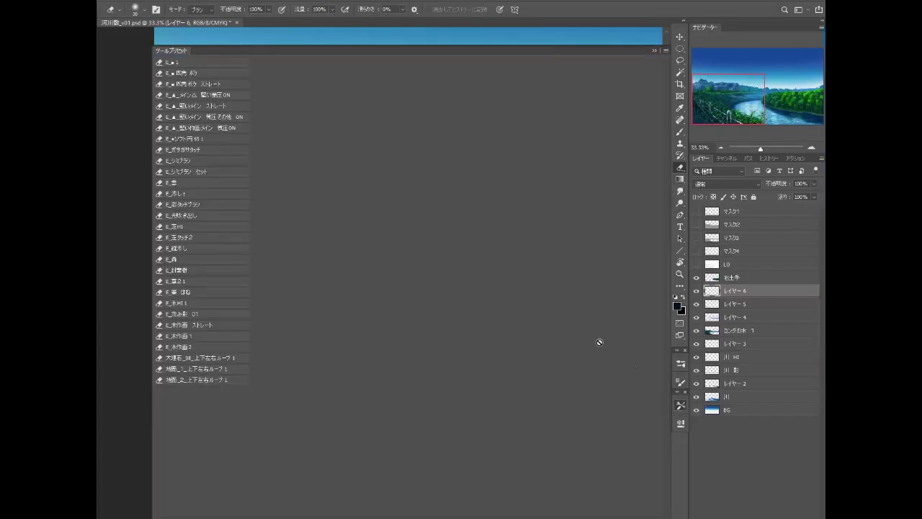
pyautogui.click(204, 194)
pyautogui.click(213, 160)
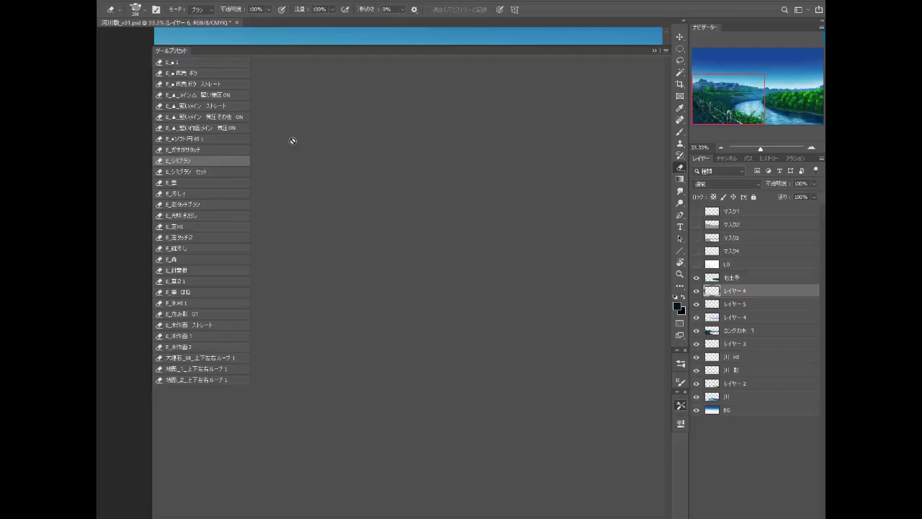
pyautogui.click(656, 50)
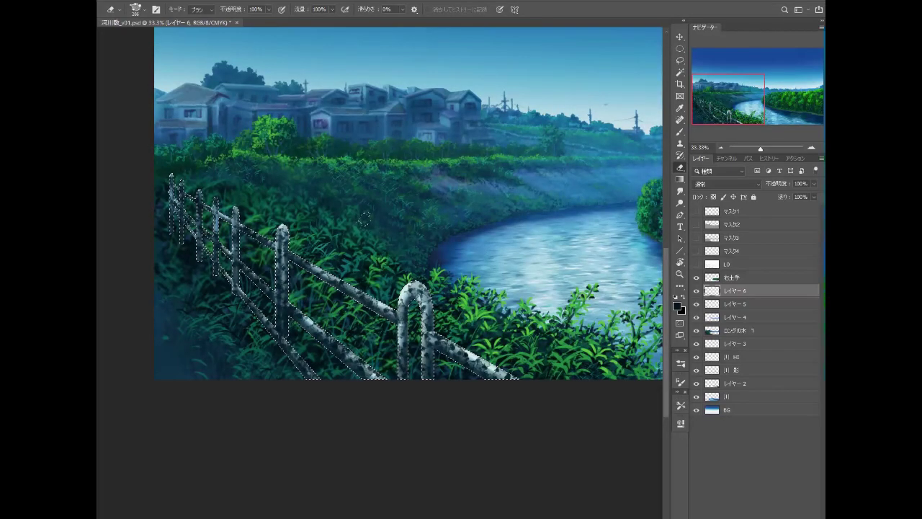
pyautogui.press('[')
pyautogui.press('[')
pyautogui.press('[')
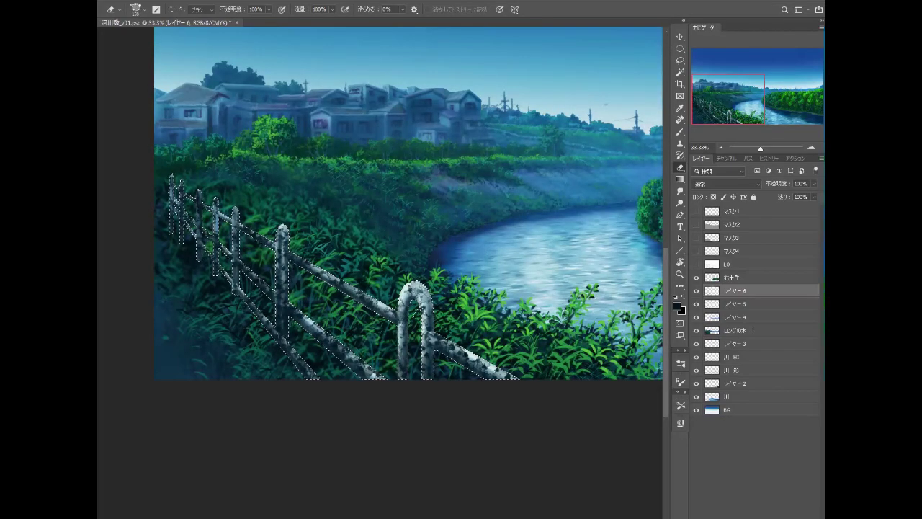
pyautogui.moveTo(419, 290)
pyautogui.mouseDown()
pyautogui.moveTo(450, 350)
pyautogui.moveTo(501, 373)
pyautogui.moveTo(344, 287)
pyautogui.moveTo(280, 294)
pyautogui.mouseUp()
pyautogui.moveTo(240, 256); pyautogui.dragTo(181, 212)
pyautogui.moveTo(288, 266)
pyautogui.mouseDown()
pyautogui.moveTo(282, 238)
pyautogui.moveTo(336, 348)
pyautogui.mouseUp()
pyautogui.moveTo(296, 312)
pyautogui.mouseDown()
pyautogui.moveTo(206, 224)
pyautogui.moveTo(367, 368)
pyautogui.moveTo(399, 320)
pyautogui.mouseUp()
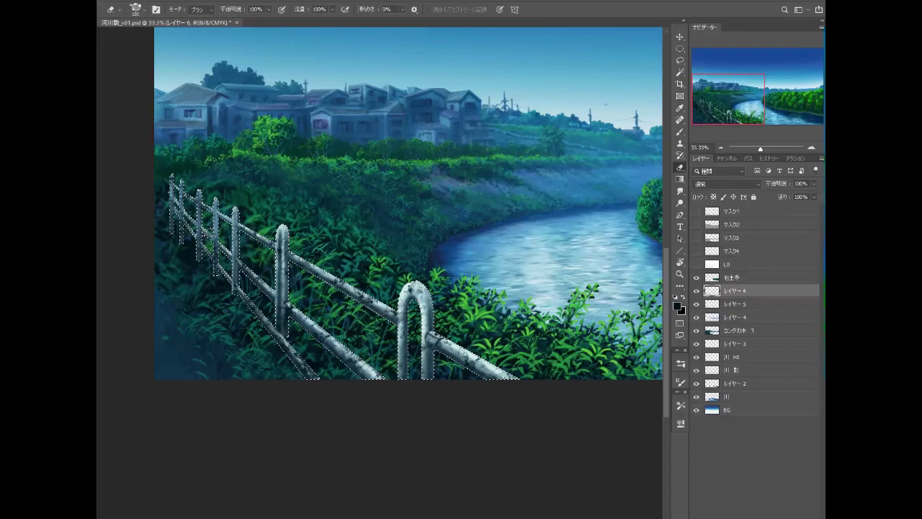
# Step: Deselect and fade the stain layer to 52% opacity
pyautogui.hotkey('ctrl', 'd')
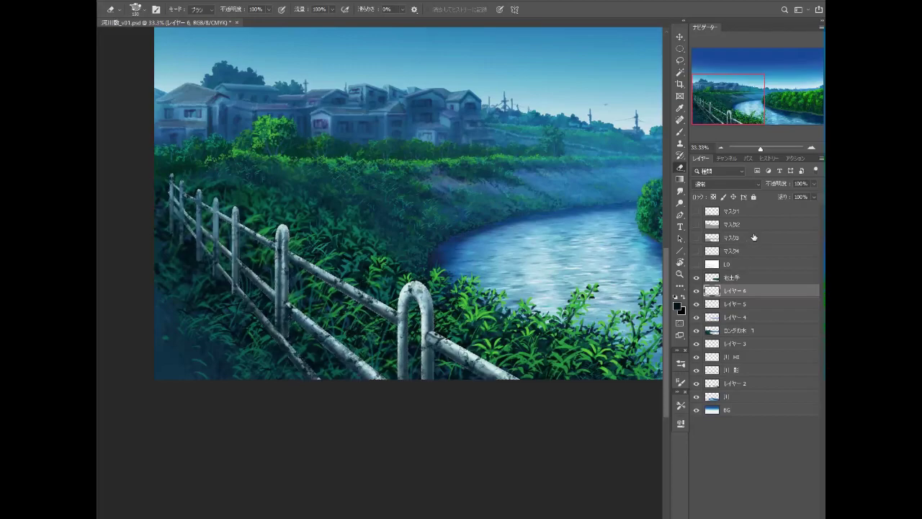
pyautogui.moveTo(816, 185); pyautogui.dragTo(802, 197)
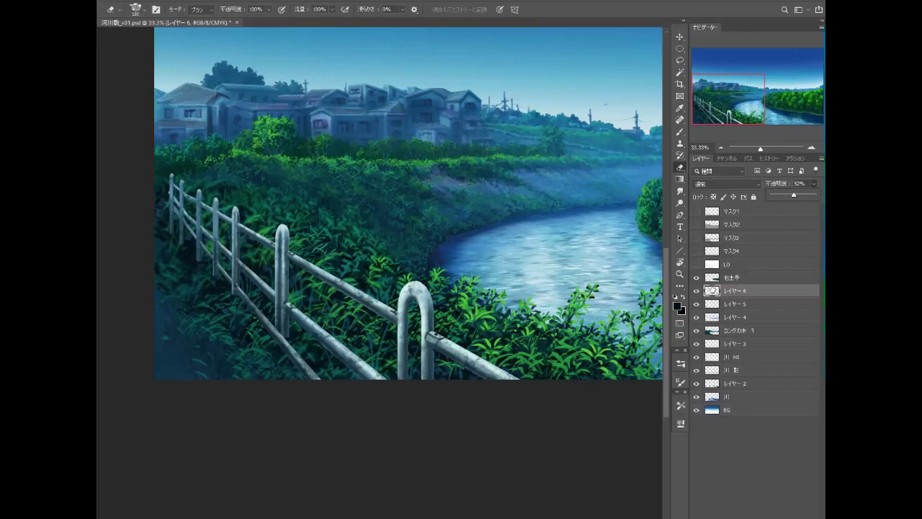
pyautogui.click(712, 290)
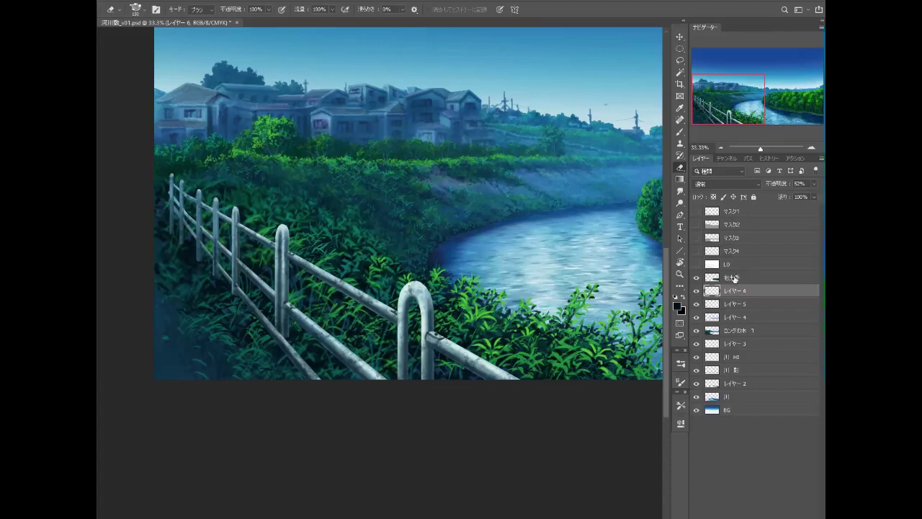
# Step: On new layer レイヤー 7, paint dark rail shadows on the grass with an uneven-texture brush at size 30
pyautogui.click(799, 513)
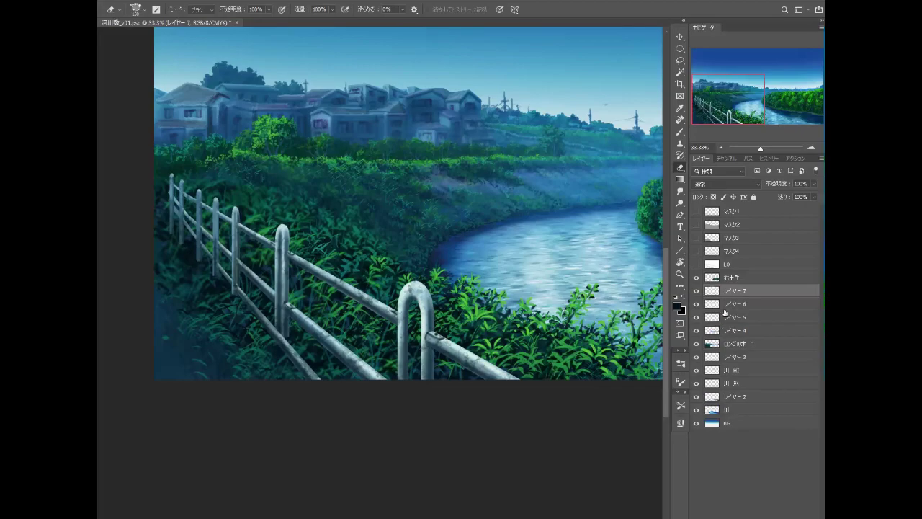
pyautogui.click(680, 403)
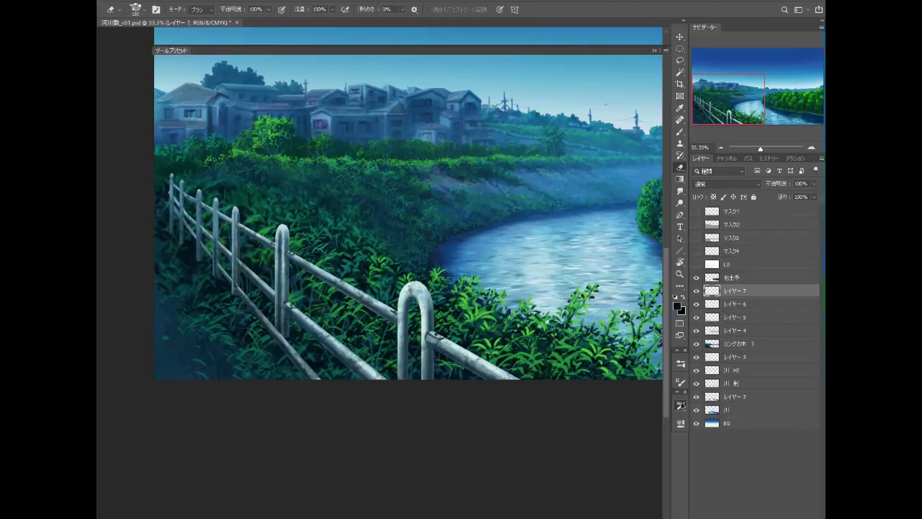
pyautogui.click(680, 132)
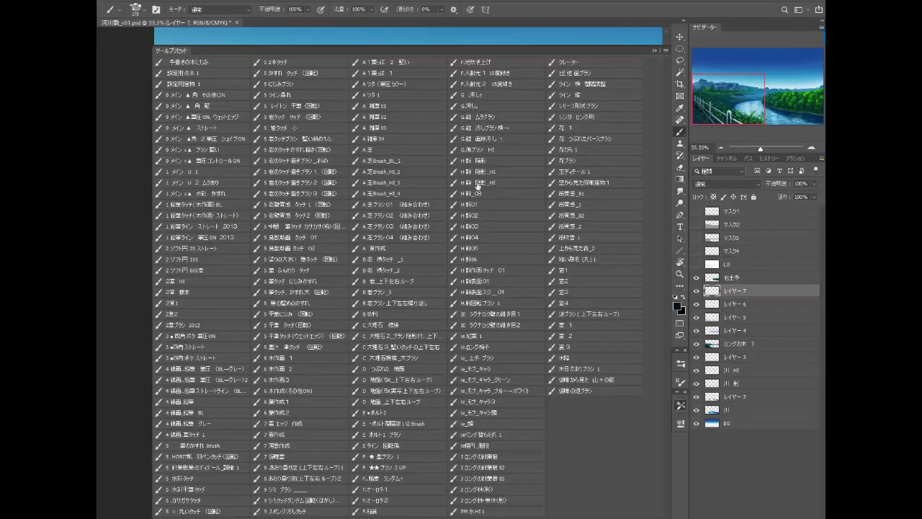
pyautogui.click(400, 139)
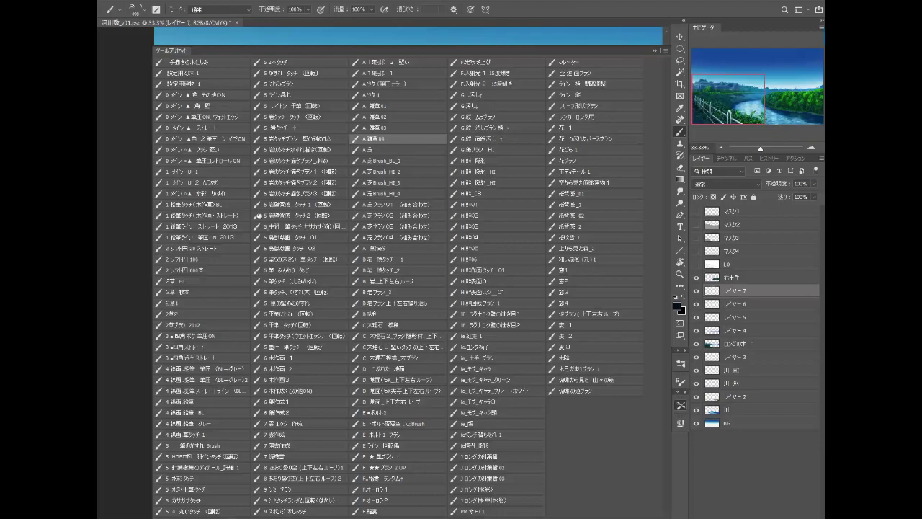
pyautogui.click(234, 183)
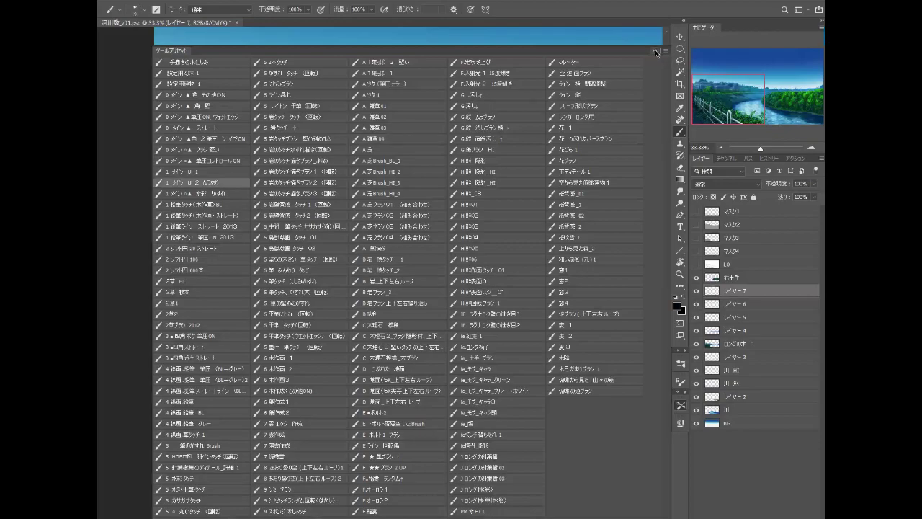
pyautogui.click(654, 50)
pyautogui.click(391, 351)
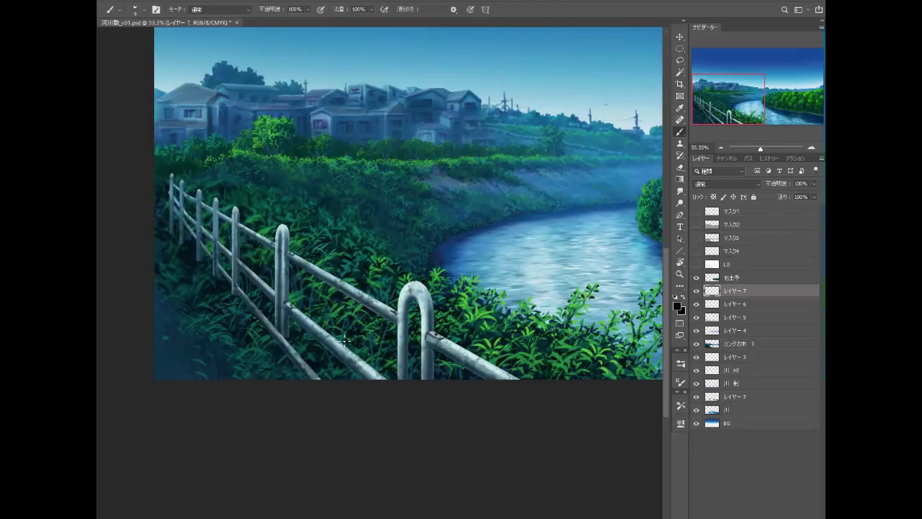
pyautogui.press(']')
pyautogui.press(']')
pyautogui.moveTo(290, 344)
pyautogui.mouseDown()
pyautogui.moveTo(299, 339)
pyautogui.moveTo(302, 354)
pyautogui.moveTo(272, 309)
pyautogui.moveTo(290, 318)
pyautogui.moveTo(284, 377)
pyautogui.moveTo(292, 362)
pyautogui.moveTo(262, 319)
pyautogui.moveTo(278, 361)
pyautogui.moveTo(283, 315)
pyautogui.moveTo(300, 323)
pyautogui.moveTo(303, 356)
pyautogui.moveTo(315, 360)
pyautogui.moveTo(300, 372)
pyautogui.moveTo(305, 339)
pyautogui.moveTo(314, 379)
pyautogui.mouseUp()
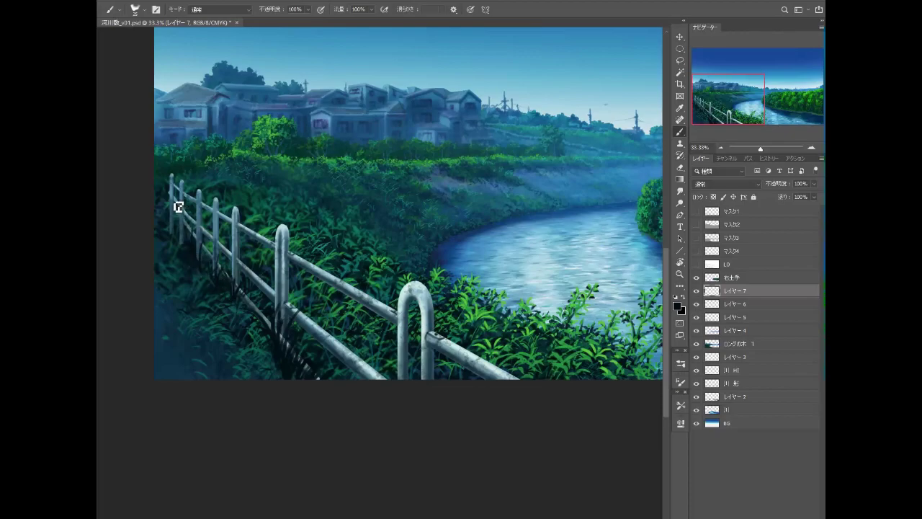
# Step: Compare the stain layer on and off, then merge it into the fence layer and show it
pyautogui.click(731, 305)
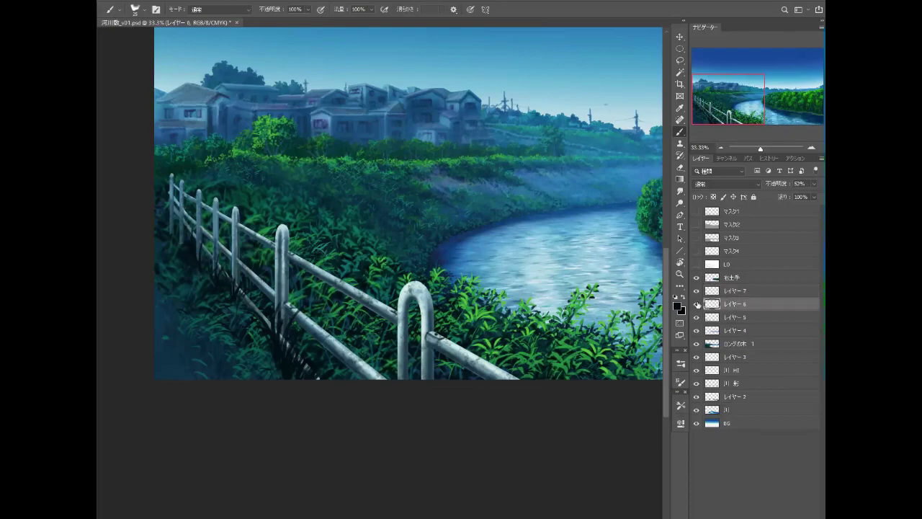
pyautogui.click(696, 304)
pyautogui.click(696, 304)
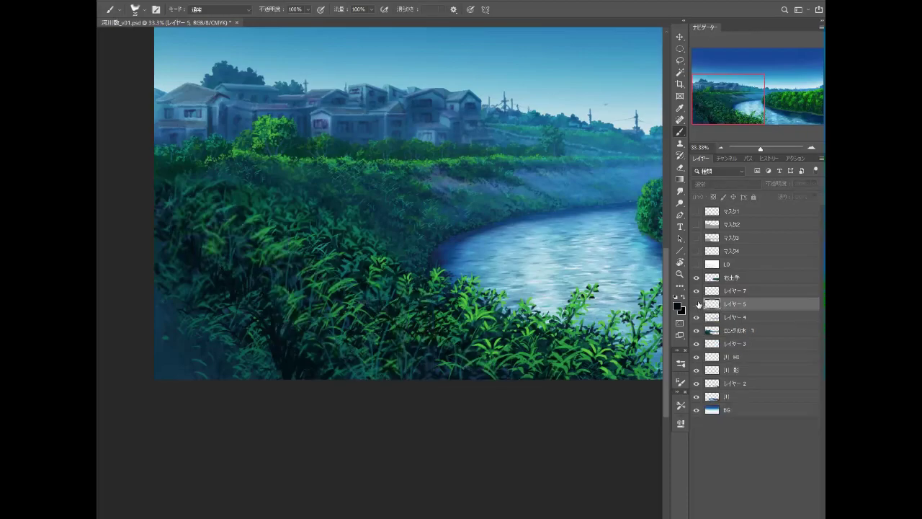
pyautogui.press('Delete')
pyautogui.click(698, 303)
# Step: Switch to the Eraser with the soft round 65 tool preset
pyautogui.click(679, 167)
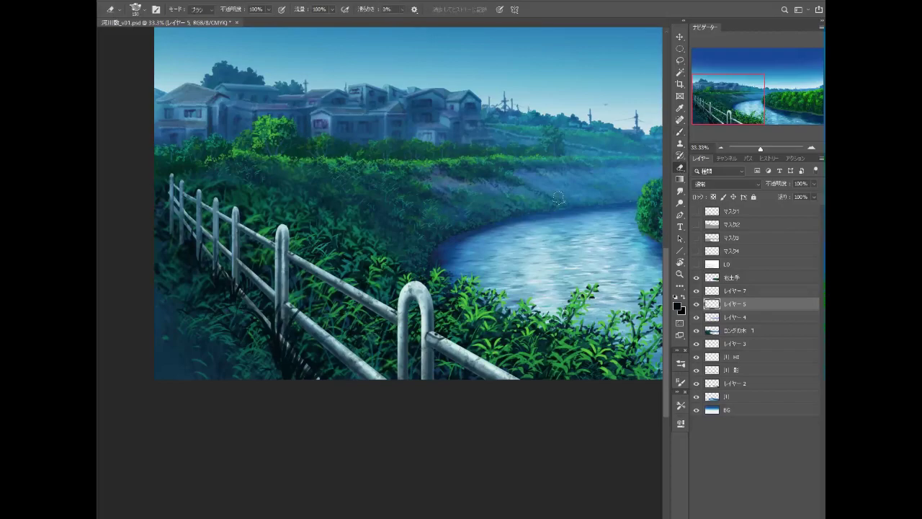
pyautogui.click(681, 384)
pyautogui.click(235, 139)
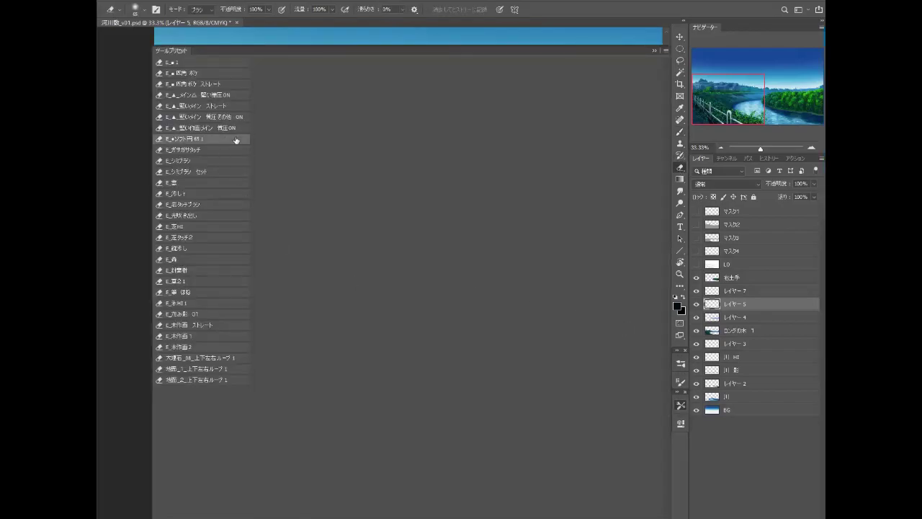
pyautogui.click(654, 51)
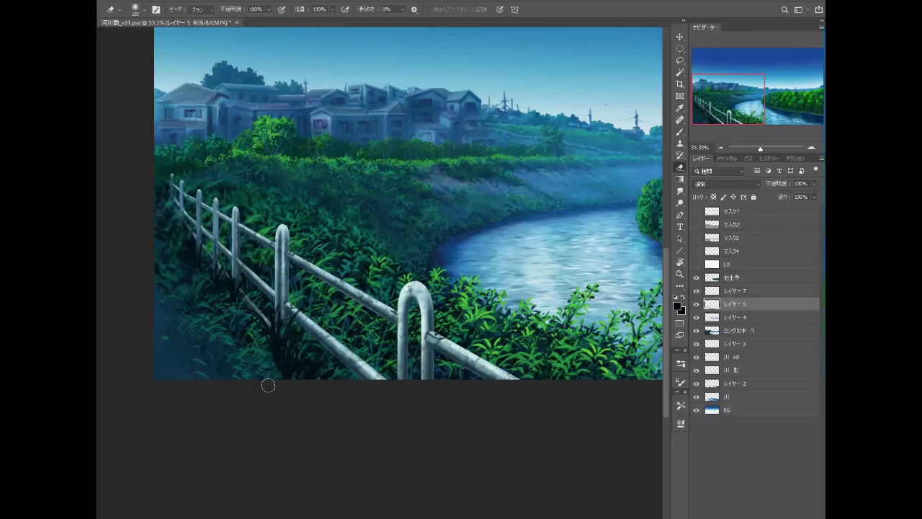
# Step: On the fence shadow layer, return to the brush and sample a dark teal colour
pyautogui.click(731, 292)
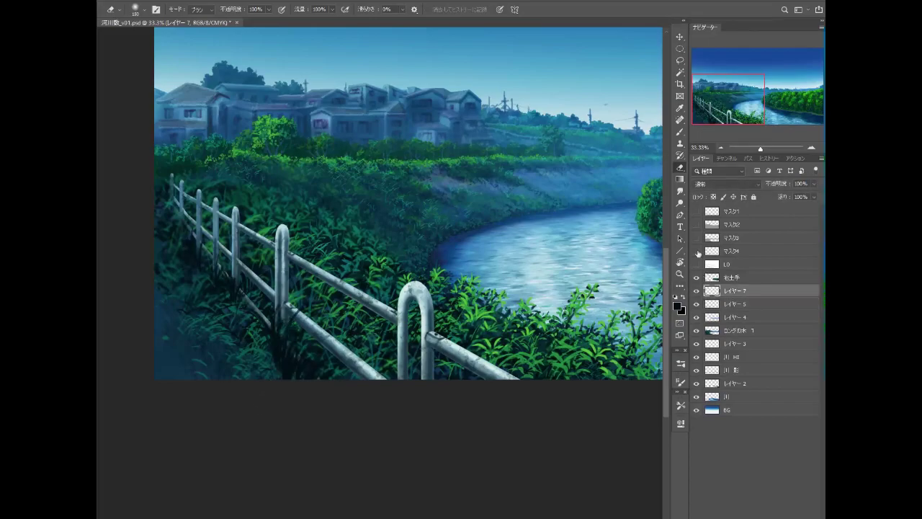
pyautogui.click(679, 133)
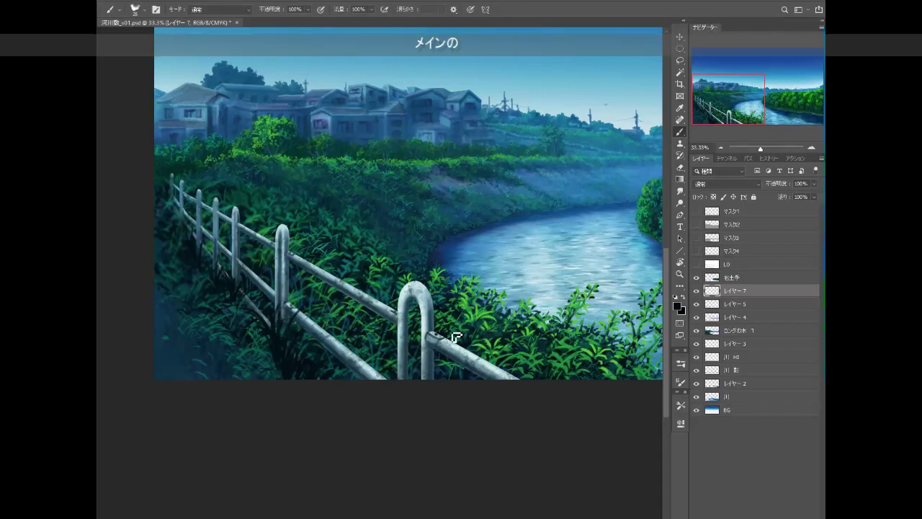
pyautogui.keyDown('alt'); pyautogui.click(348, 263); pyautogui.keyUp('alt')
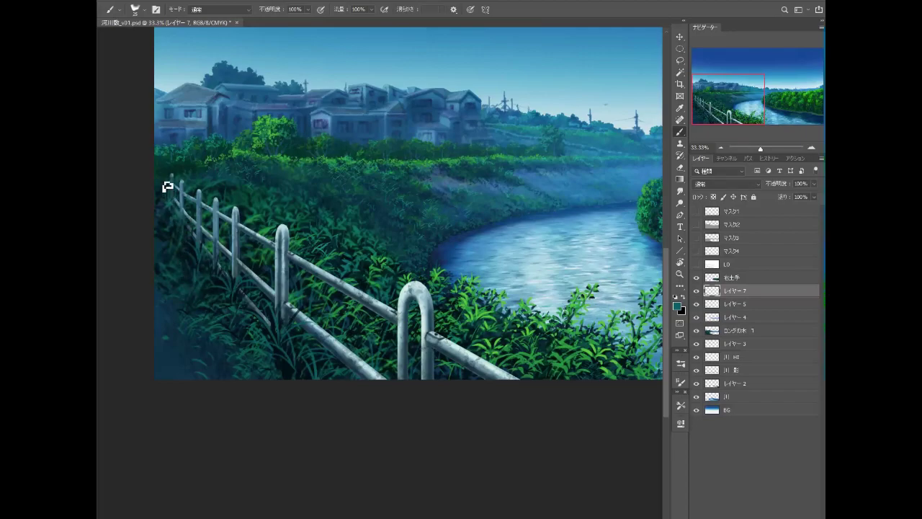
# Step: Load the weed brush preset and sample greens from the foliage by the fence
pyautogui.press('alt')
pyautogui.keyDown('alt'); pyautogui.click(477, 311); pyautogui.keyUp('alt')
pyautogui.moveTo(404, 345); pyautogui.dragTo(463, 350)
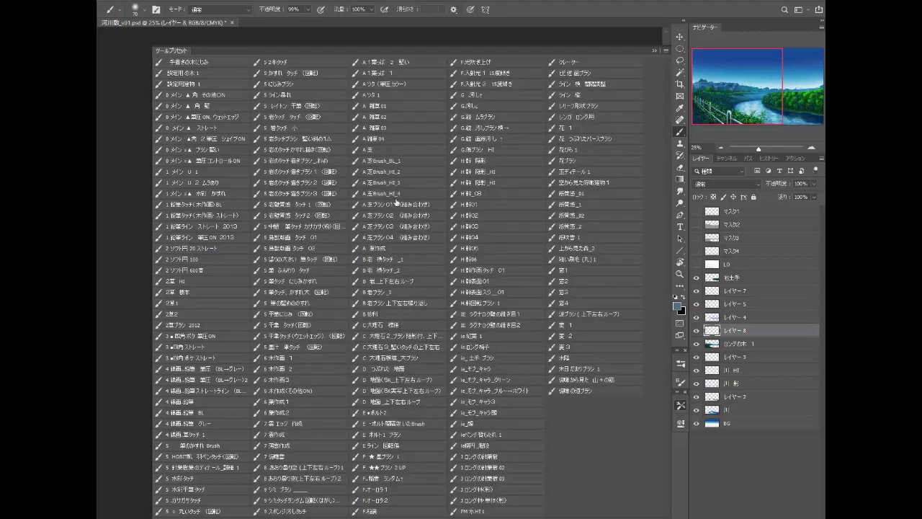
pyautogui.click(394, 129)
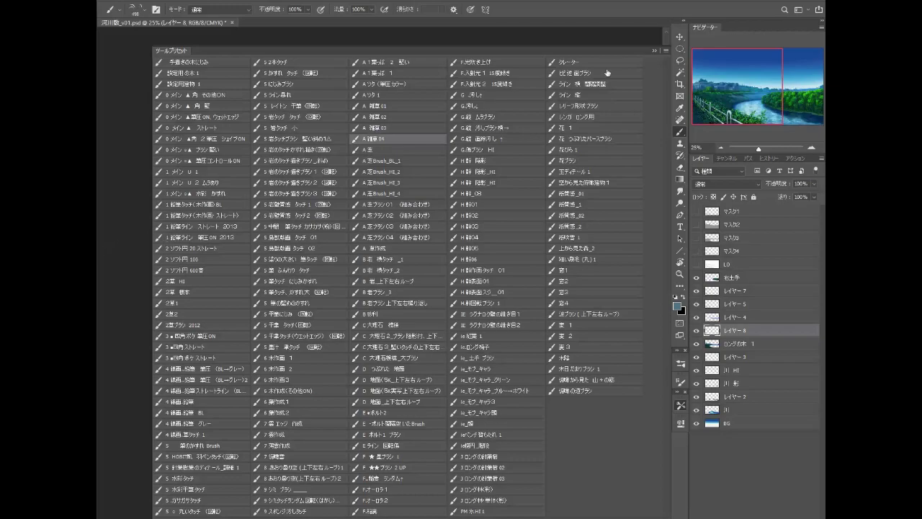
pyautogui.click(653, 51)
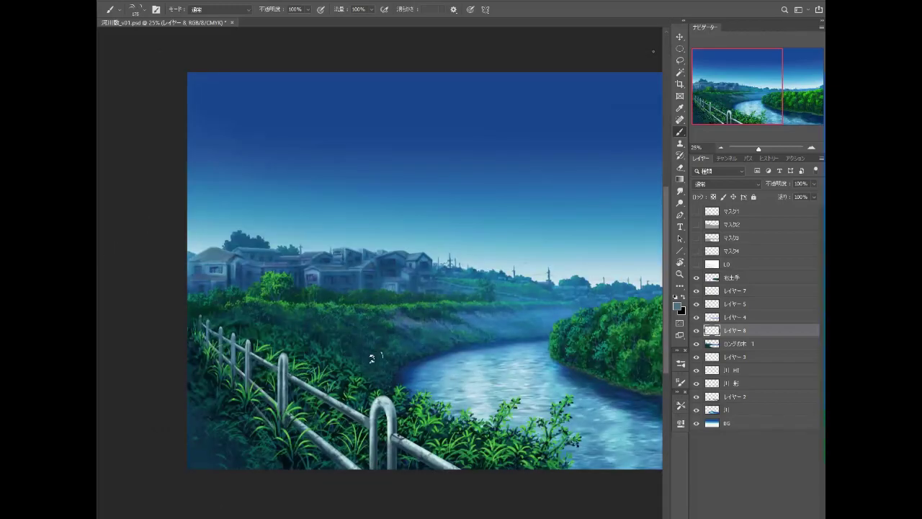
pyautogui.keyDown('alt'); pyautogui.click(318, 351); pyautogui.keyUp('alt')
pyautogui.moveTo(375, 434); pyautogui.dragTo(417, 378)
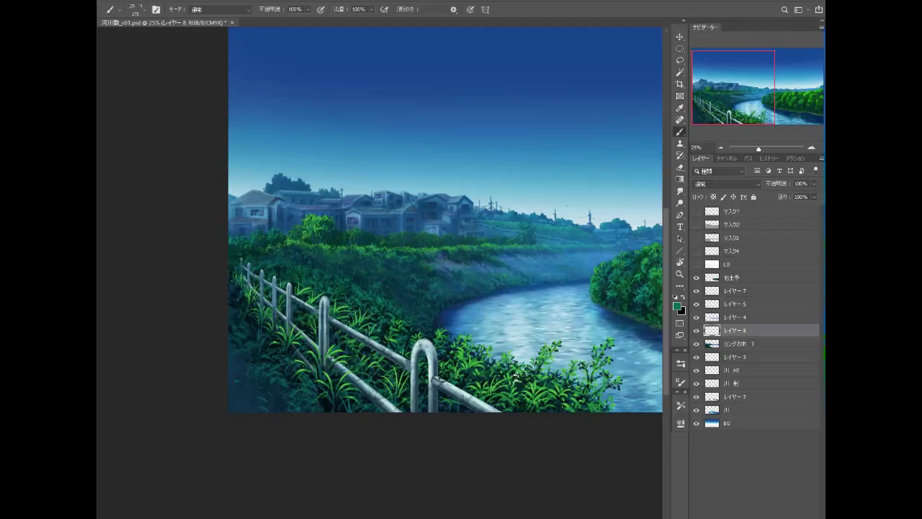
pyautogui.moveTo(515, 376); pyautogui.dragTo(502, 406)
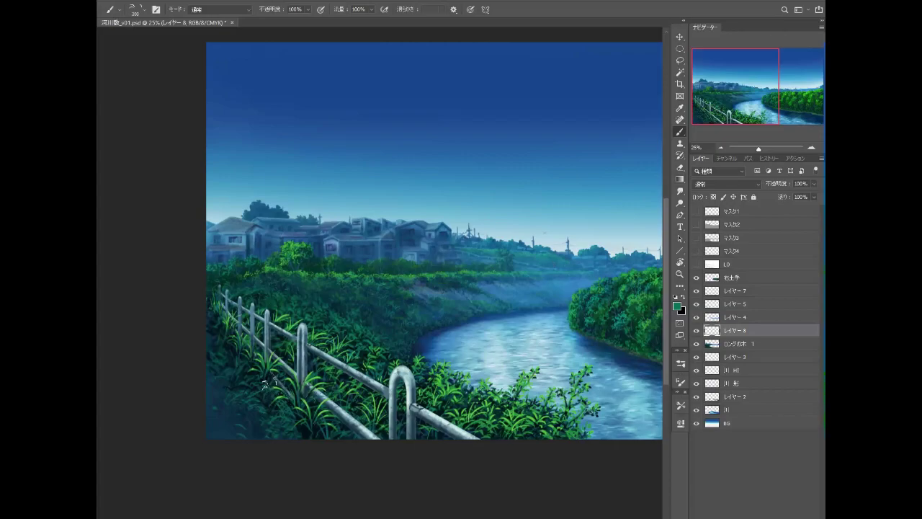
pyautogui.keyDown('alt'); pyautogui.click(263, 383); pyautogui.keyUp('alt')
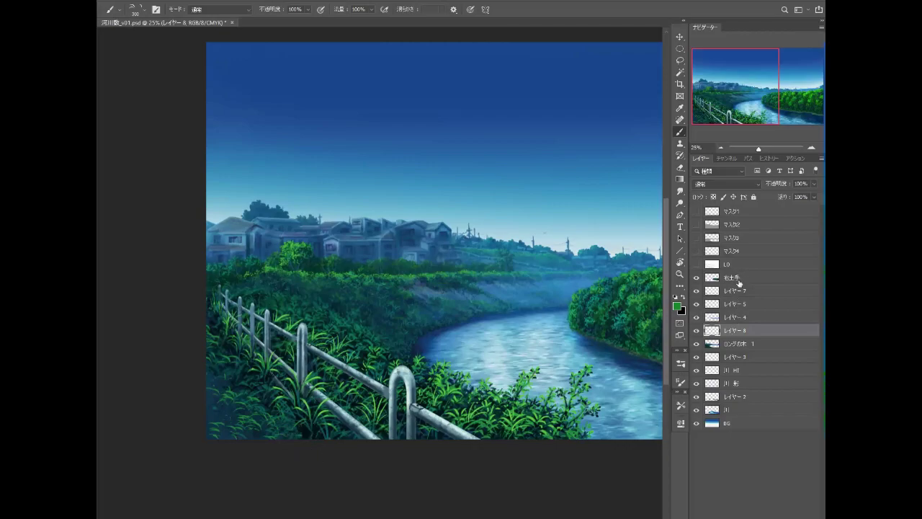
# Step: Select レイヤー7 and choose the 1 メイン U 2 ムラあり brush preset
pyautogui.click(709, 291)
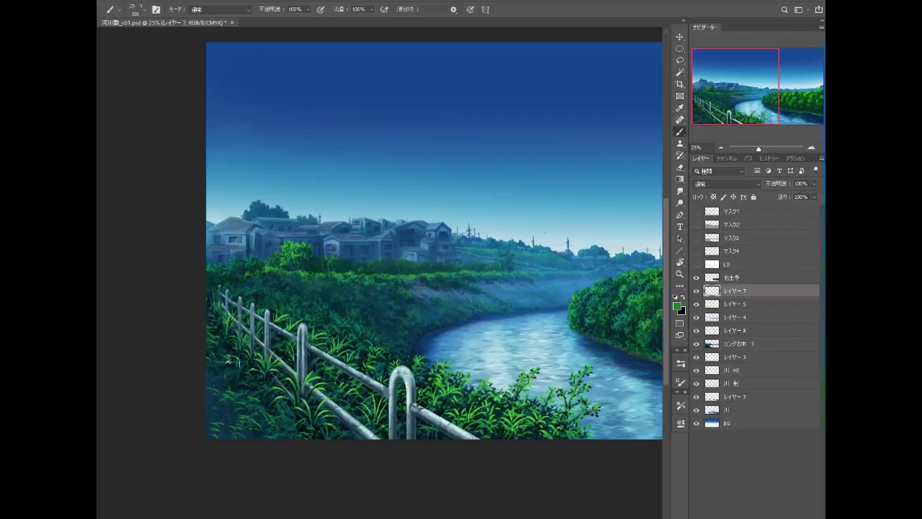
pyautogui.moveTo(508, 432)
pyautogui.mouseDown()
pyautogui.moveTo(369, 401)
pyautogui.moveTo(484, 382)
pyautogui.mouseUp()
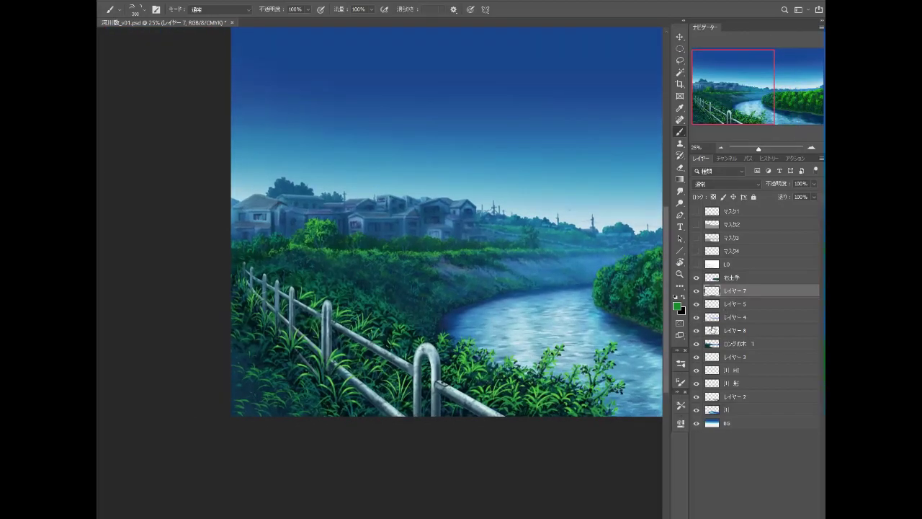
pyautogui.click(681, 407)
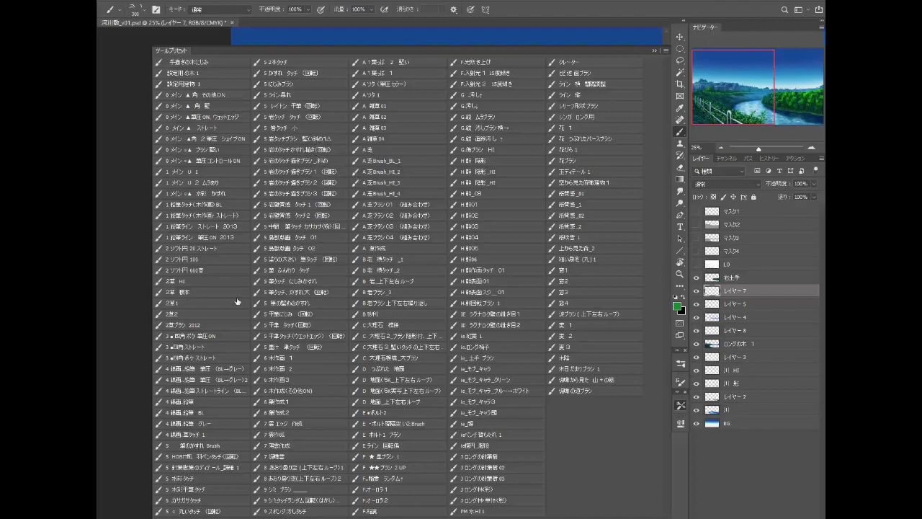
pyautogui.click(223, 185)
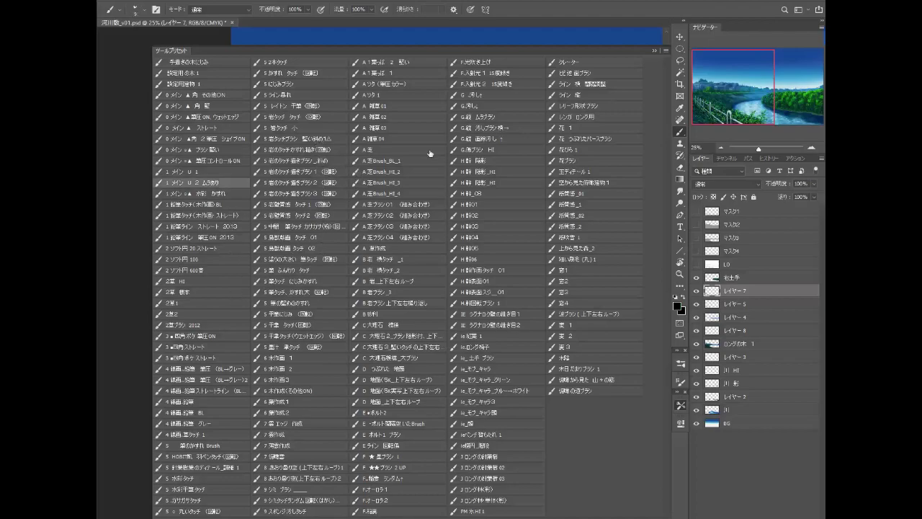
pyautogui.click(652, 51)
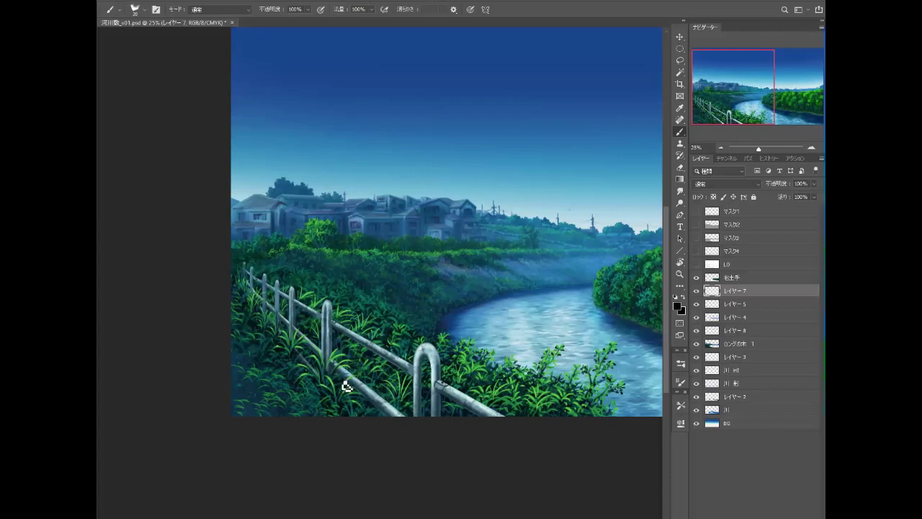
# Step: Toggle レイヤー7 and レイヤー5 visibility to find the fence, then select レイヤー5
pyautogui.click(695, 290)
pyautogui.click(695, 290)
pyautogui.click(696, 304)
pyautogui.click(695, 303)
pyautogui.click(730, 304)
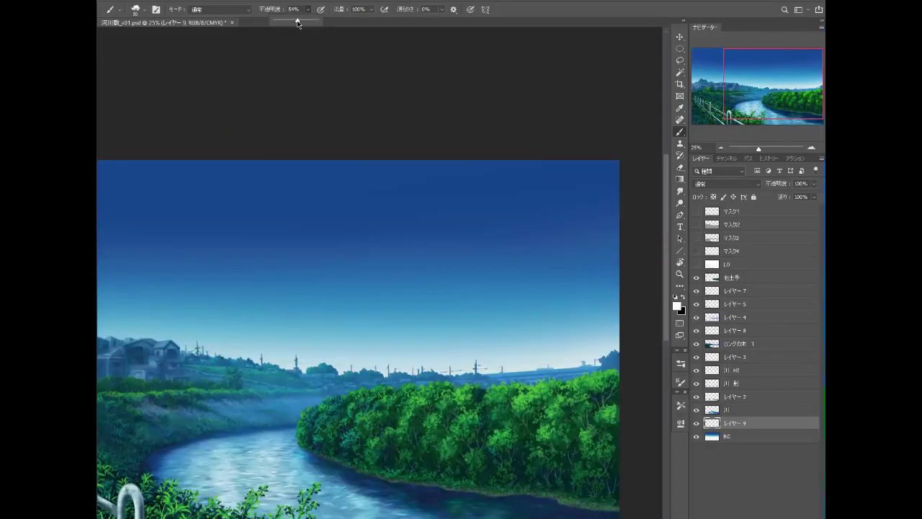
# Step: Paint faint white cloud strokes and small wisps along the horizon
pyautogui.moveTo(444, 354); pyautogui.dragTo(590, 362)
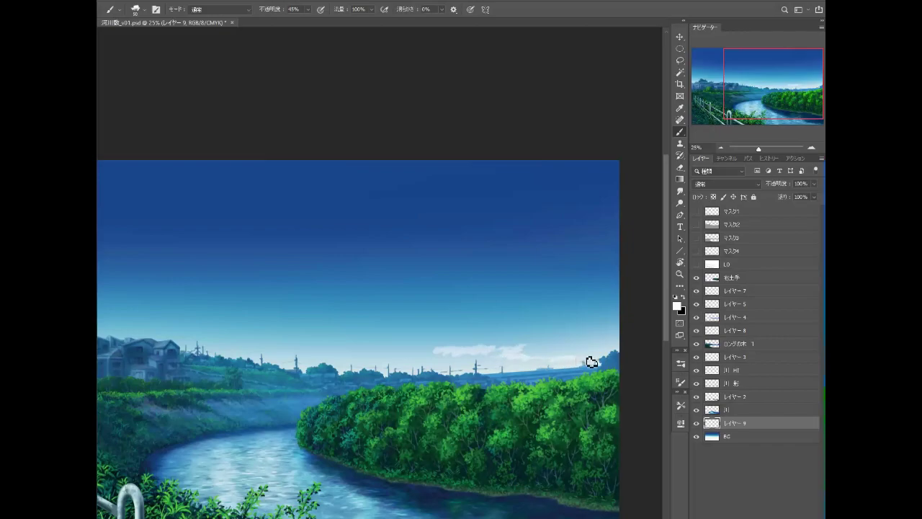
pyautogui.moveTo(528, 350)
pyautogui.mouseDown()
pyautogui.moveTo(539, 350)
pyautogui.moveTo(395, 356)
pyautogui.mouseUp()
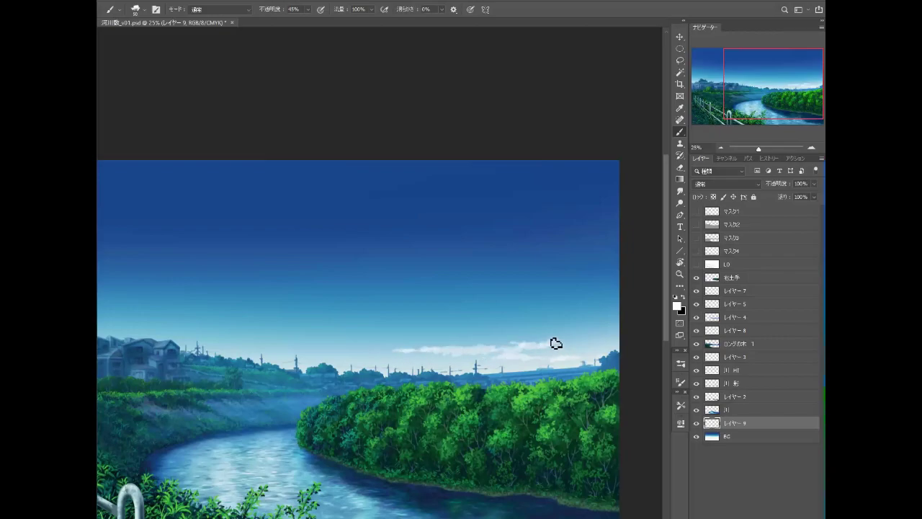
pyautogui.moveTo(555, 344); pyautogui.dragTo(570, 350)
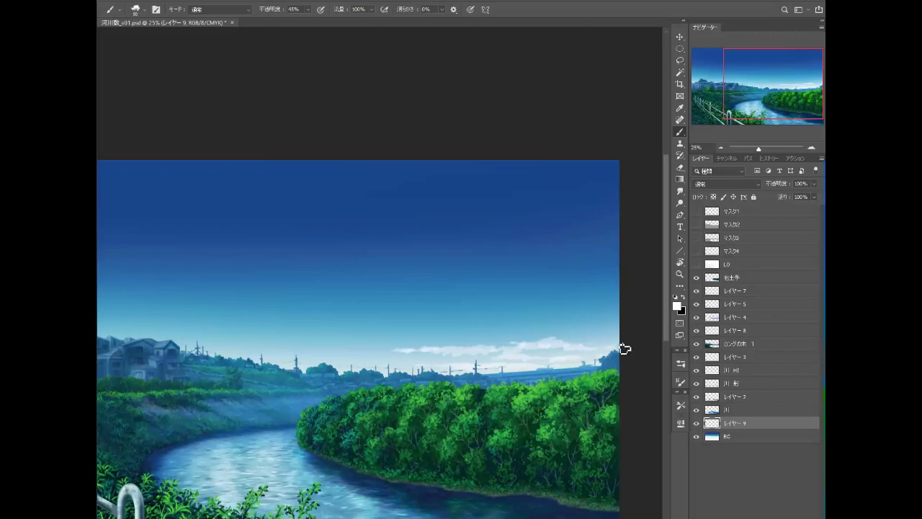
pyautogui.moveTo(617, 346); pyautogui.dragTo(668, 356)
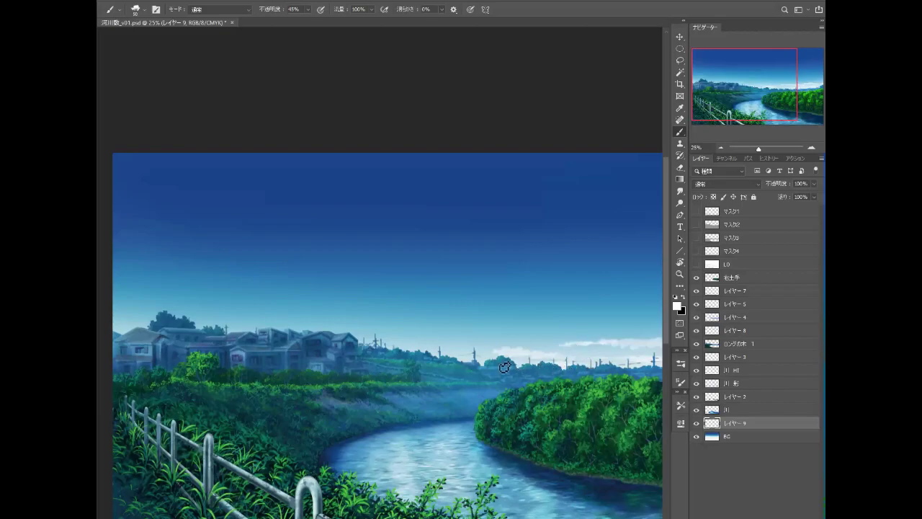
pyautogui.moveTo(461, 354)
pyautogui.mouseDown()
pyautogui.moveTo(473, 353)
pyautogui.moveTo(381, 339)
pyautogui.moveTo(411, 347)
pyautogui.mouseUp()
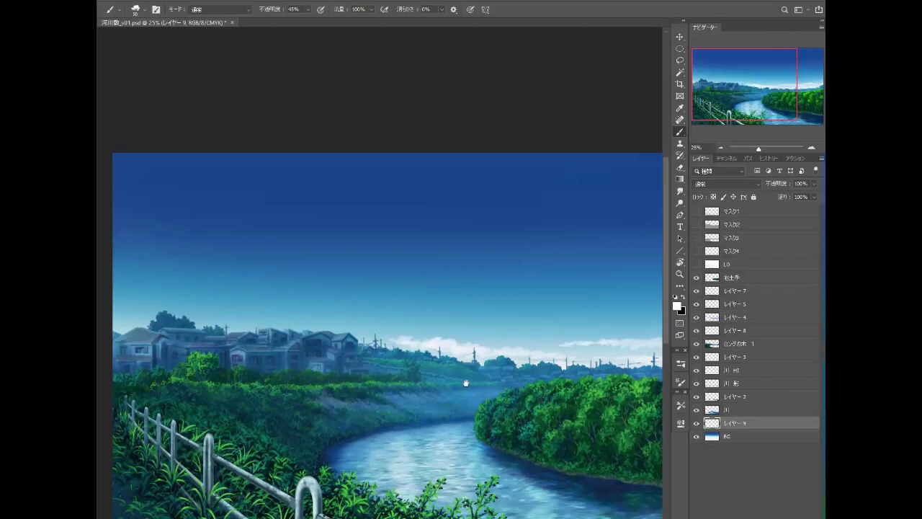
pyautogui.moveTo(466, 382); pyautogui.dragTo(491, 423)
pyautogui.moveTo(365, 360)
pyautogui.mouseDown()
pyautogui.moveTo(409, 359)
pyautogui.moveTo(381, 367)
pyautogui.moveTo(422, 364)
pyautogui.moveTo(415, 370)
pyautogui.moveTo(447, 375)
pyautogui.moveTo(400, 358)
pyautogui.moveTo(354, 363)
pyautogui.moveTo(529, 374)
pyautogui.moveTo(405, 381)
pyautogui.moveTo(463, 379)
pyautogui.moveTo(423, 383)
pyautogui.mouseUp()
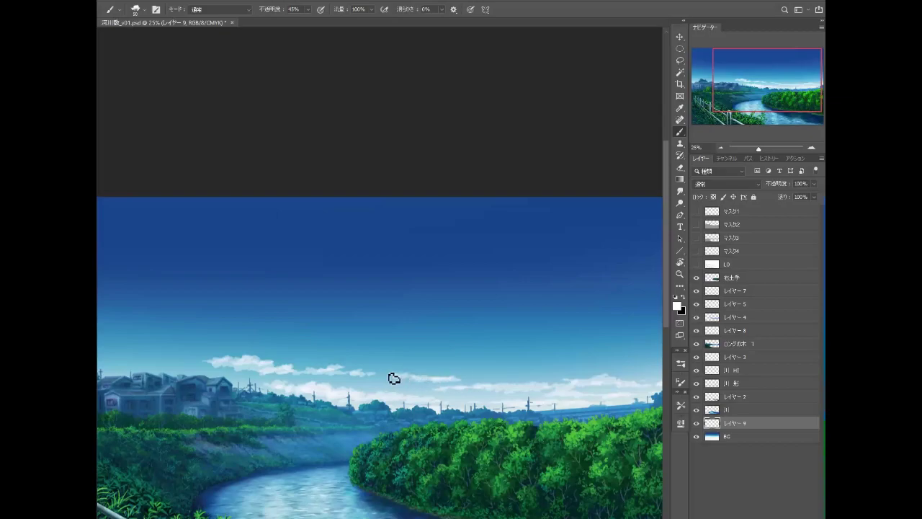
# Step: Add a soft cloud above the houses' skyline and a small one high on the left
pyautogui.moveTo(350, 381); pyautogui.dragTo(631, 374)
pyautogui.moveTo(397, 357)
pyautogui.mouseDown()
pyautogui.moveTo(407, 354)
pyautogui.moveTo(403, 365)
pyautogui.moveTo(435, 360)
pyautogui.moveTo(374, 353)
pyautogui.moveTo(409, 354)
pyautogui.mouseUp()
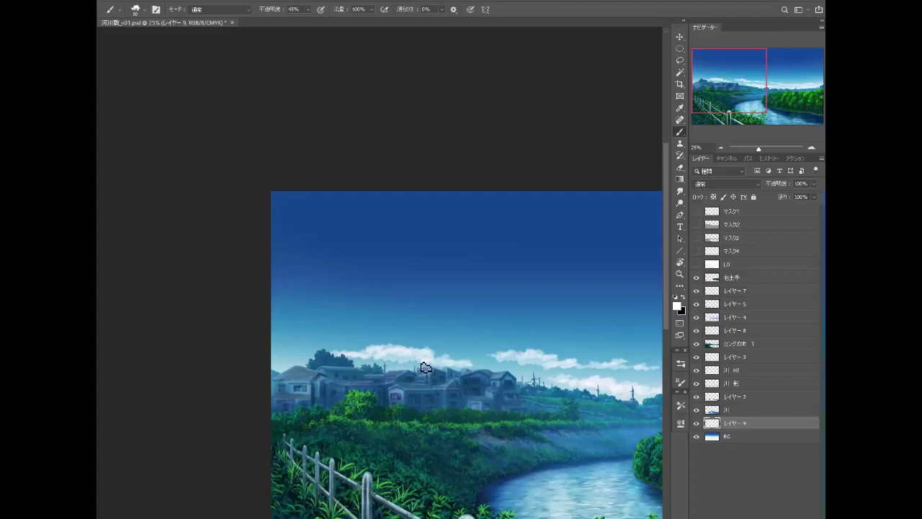
pyautogui.moveTo(394, 353); pyautogui.dragTo(438, 364)
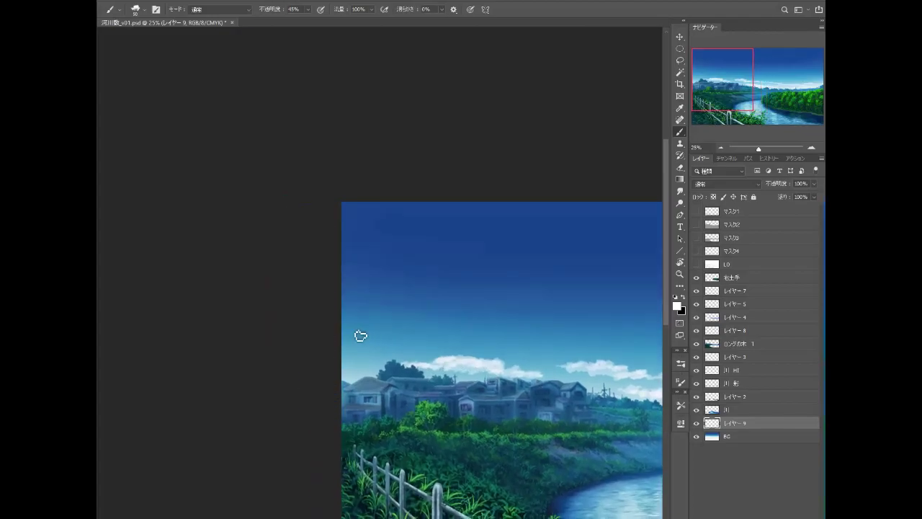
pyautogui.moveTo(358, 333)
pyautogui.mouseDown()
pyautogui.moveTo(391, 336)
pyautogui.moveTo(384, 345)
pyautogui.moveTo(426, 348)
pyautogui.moveTo(408, 337)
pyautogui.moveTo(356, 339)
pyautogui.moveTo(386, 334)
pyautogui.moveTo(366, 335)
pyautogui.moveTo(436, 343)
pyautogui.moveTo(353, 332)
pyautogui.moveTo(444, 345)
pyautogui.moveTo(362, 338)
pyautogui.mouseUp()
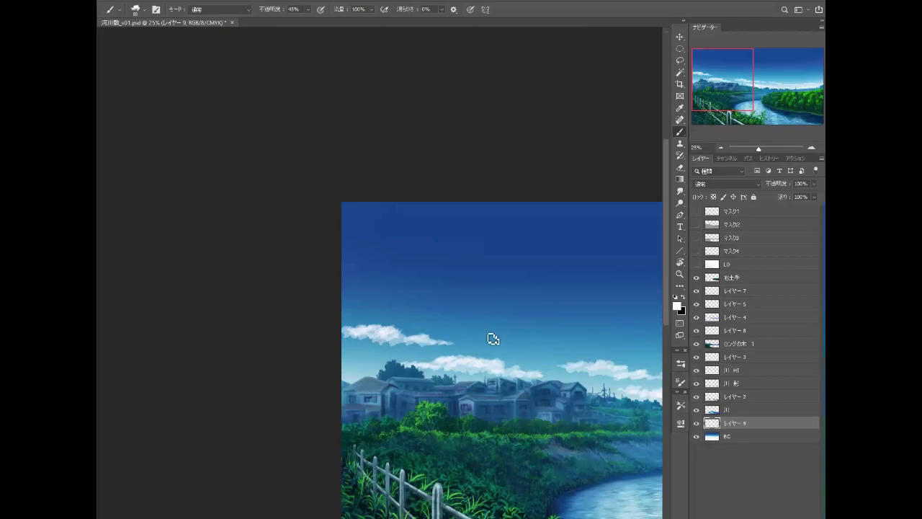
pyautogui.moveTo(487, 332); pyautogui.dragTo(469, 321)
# Step: Switch to the Smudge tool with the 大理石_小 preset
pyautogui.click(679, 191)
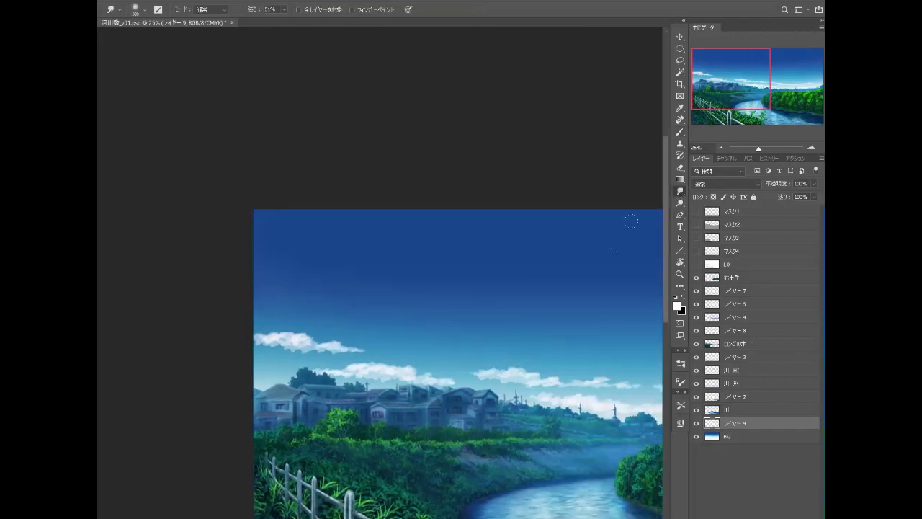
pyautogui.click(681, 406)
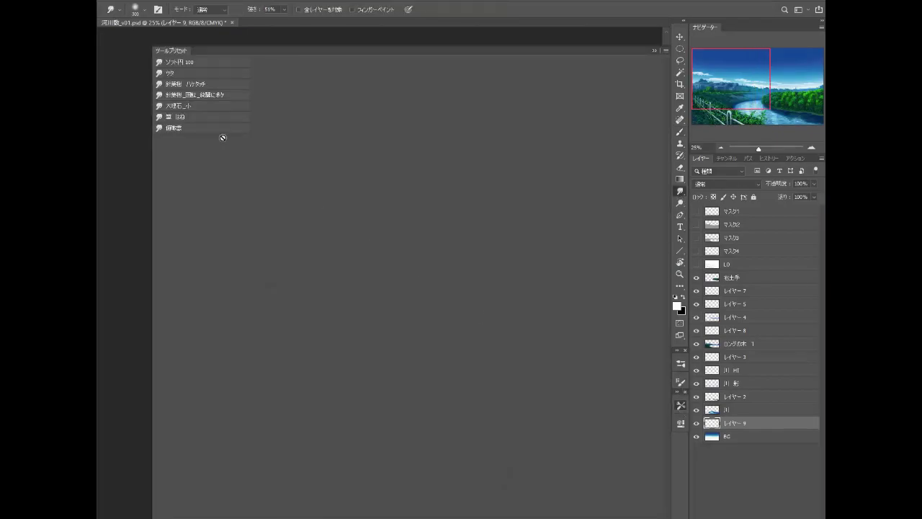
pyautogui.click(220, 108)
pyautogui.click(653, 51)
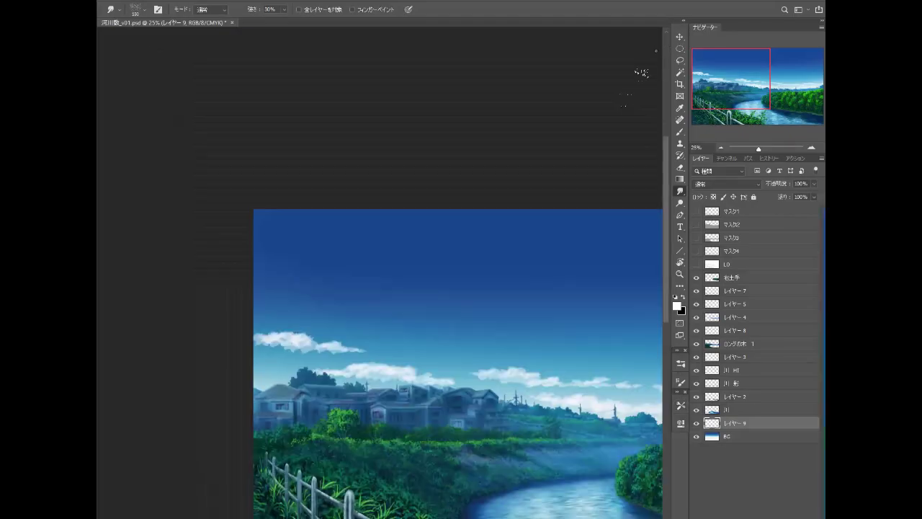
# Step: Zoom to 33.33% and work across the clouds from left to right of the sky
pyautogui.moveTo(487, 348); pyautogui.dragTo(601, 352)
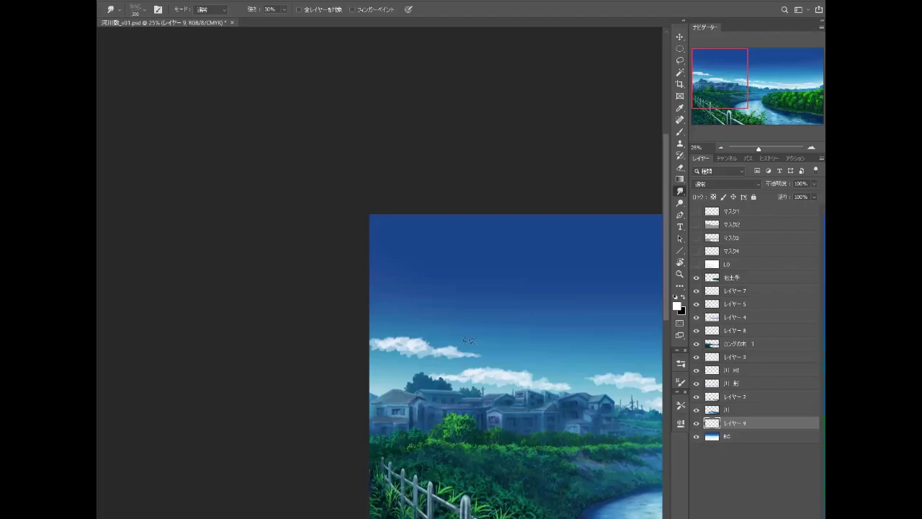
pyautogui.click(812, 149)
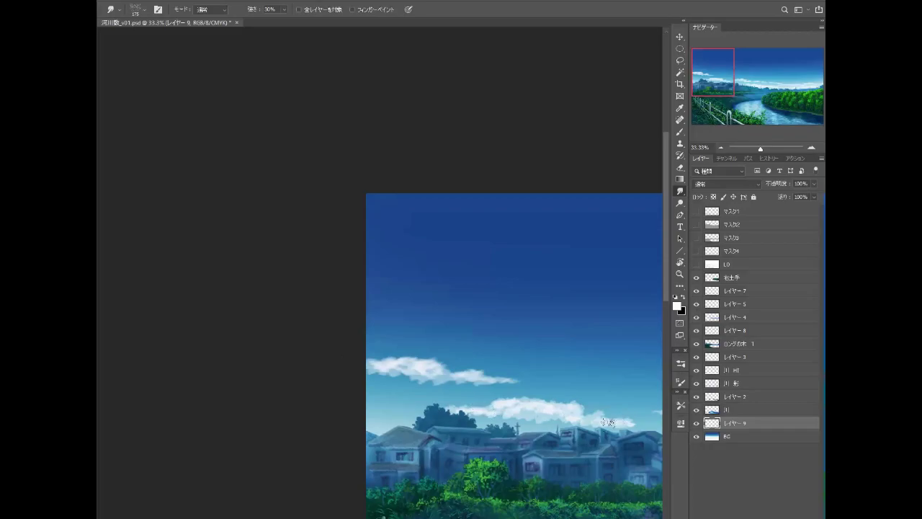
pyautogui.moveTo(604, 433); pyautogui.dragTo(513, 416)
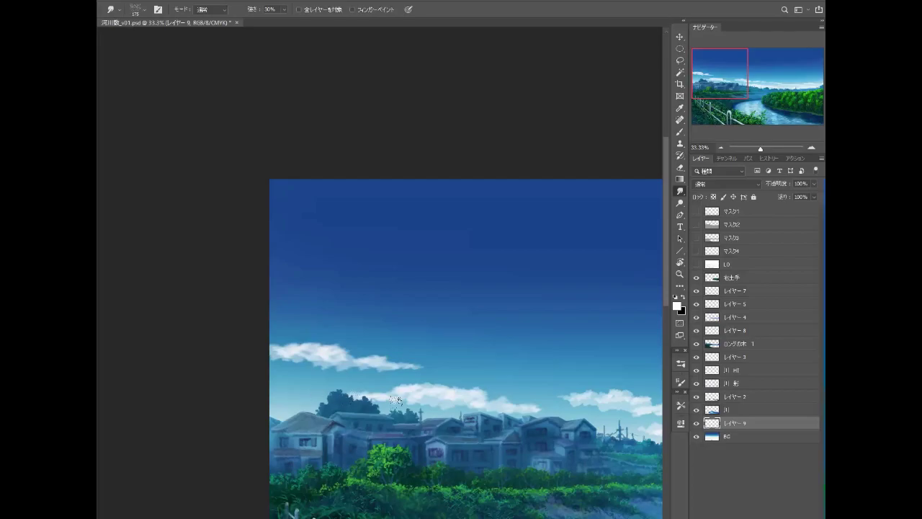
pyautogui.moveTo(452, 393); pyautogui.dragTo(432, 396)
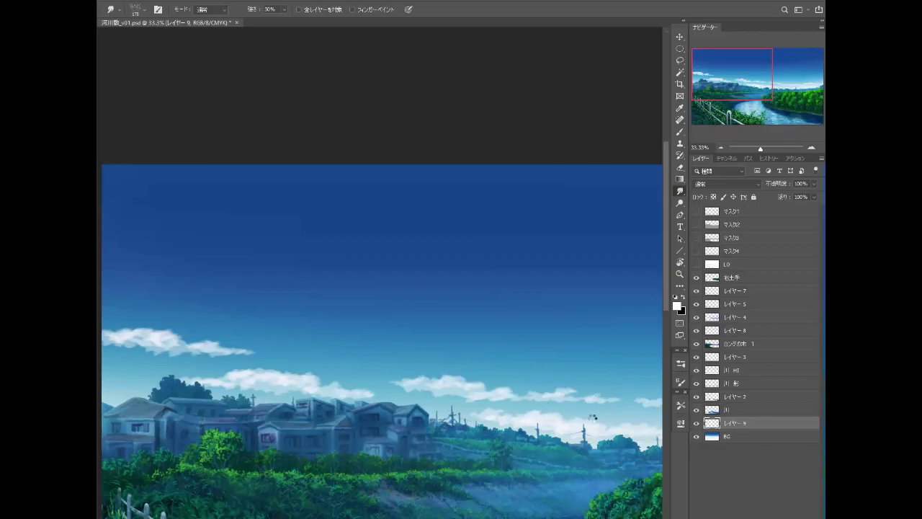
pyautogui.moveTo(453, 409); pyautogui.dragTo(374, 423)
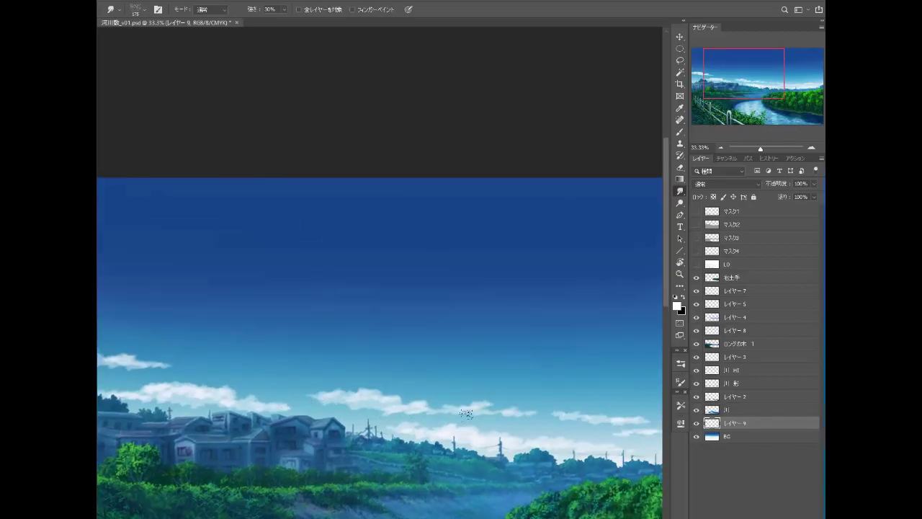
pyautogui.moveTo(417, 409); pyautogui.dragTo(381, 377)
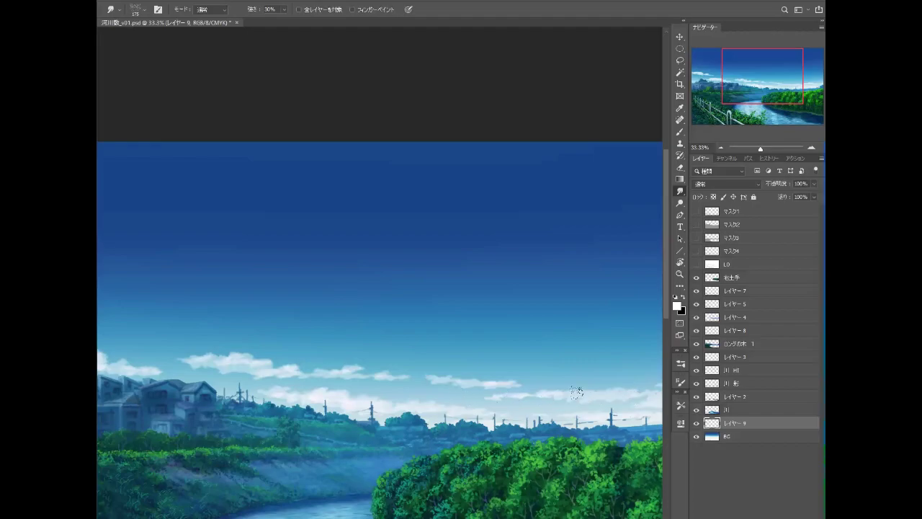
pyautogui.moveTo(614, 405); pyautogui.dragTo(507, 389)
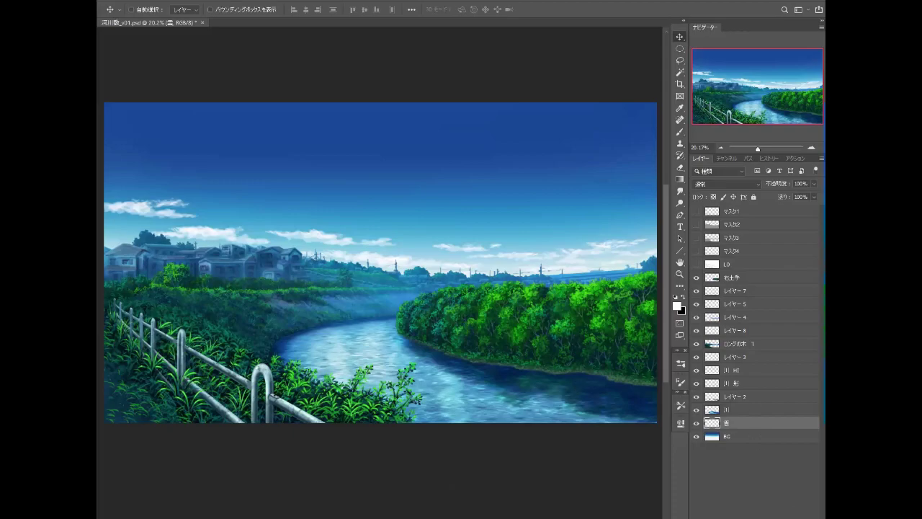
# Step: Create a new layer and load a textured cloud brush preset
pyautogui.hotkey('ctrl', 'shift', 'alt', 'n')
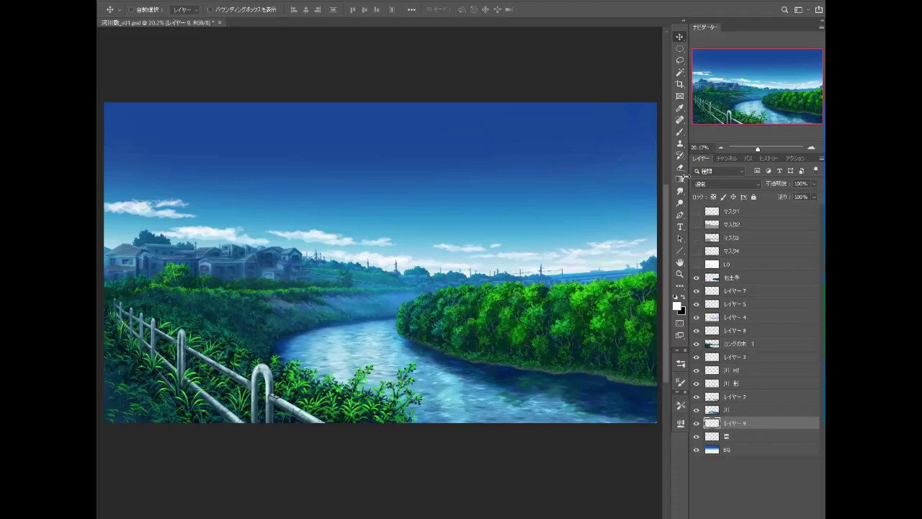
pyautogui.click(680, 131)
pyautogui.click(811, 148)
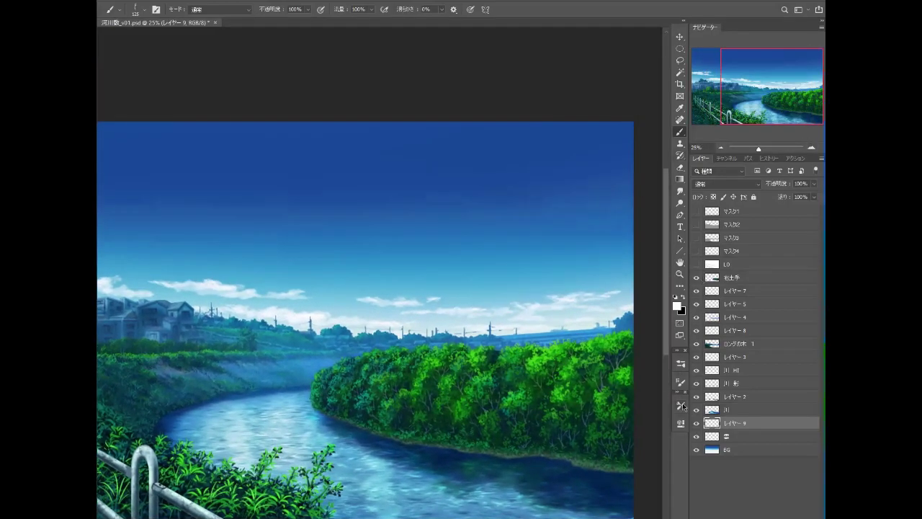
pyautogui.click(680, 406)
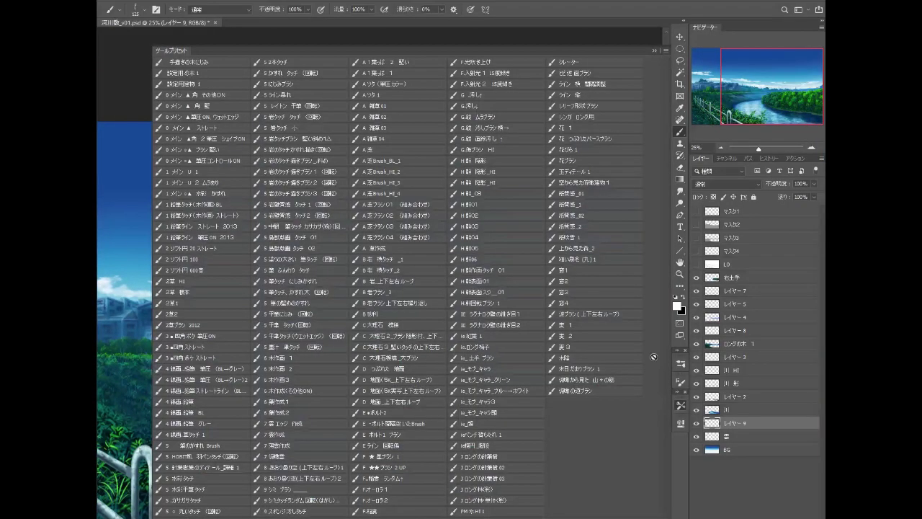
pyautogui.click(308, 434)
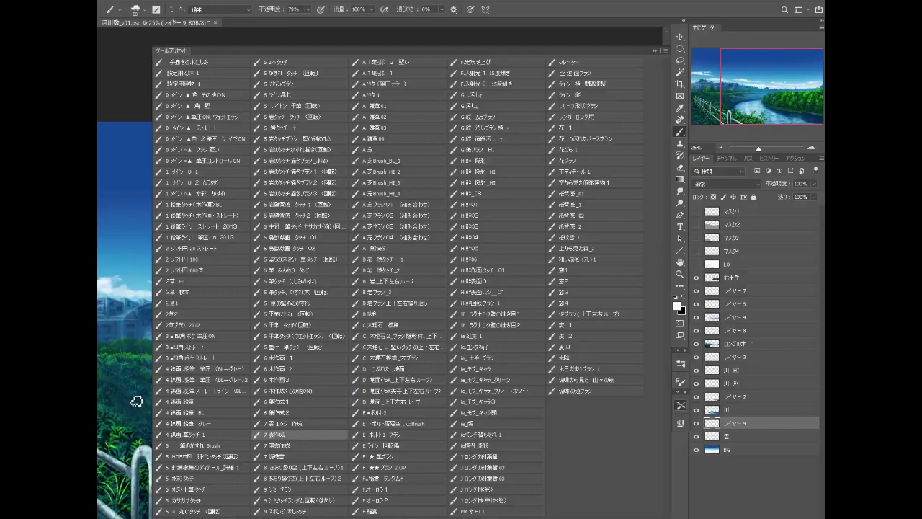
pyautogui.click(655, 51)
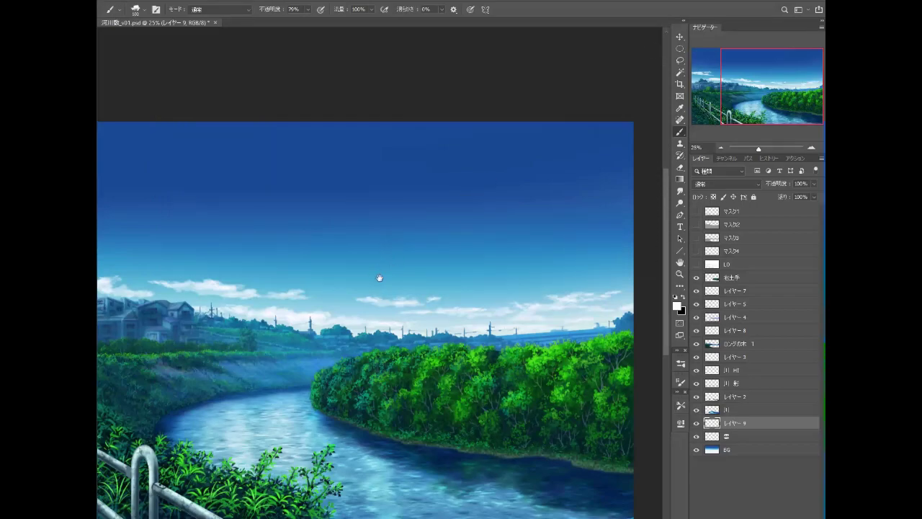
# Step: Sample the light blue cloud colour and paint a new upper-right cloud with a left wisp
pyautogui.moveTo(379, 278); pyautogui.dragTo(445, 285)
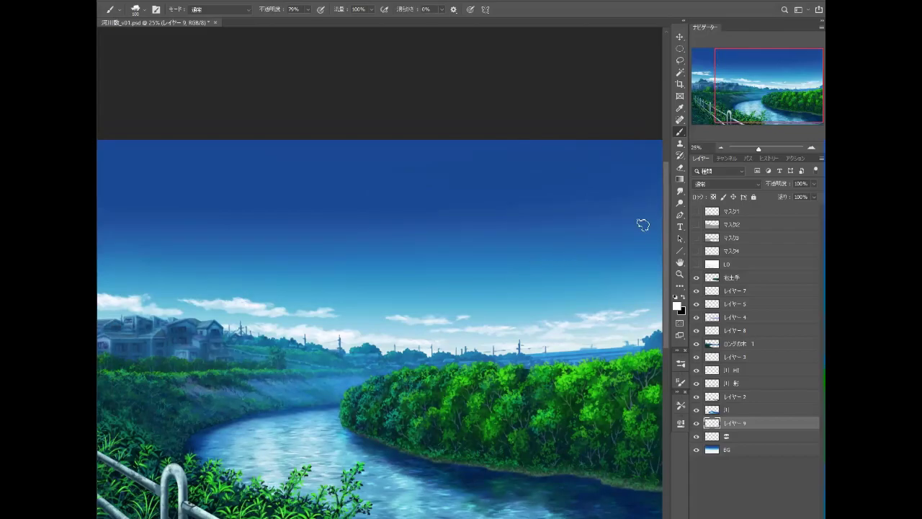
pyautogui.hotkey('ctrl', '-')
pyautogui.moveTo(469, 295); pyautogui.dragTo(515, 318)
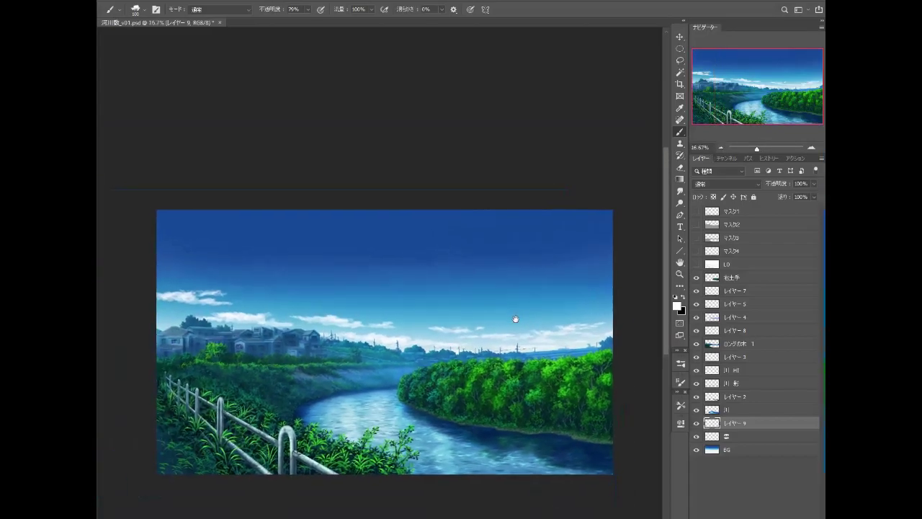
pyautogui.keyDown('alt'); pyautogui.click(332, 321); pyautogui.keyUp('alt')
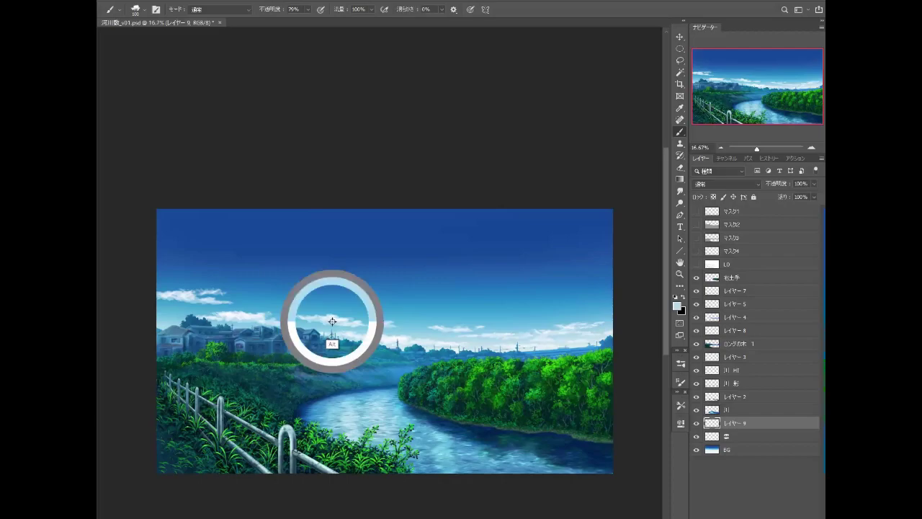
pyautogui.moveTo(432, 274)
pyautogui.mouseDown()
pyautogui.moveTo(422, 278)
pyautogui.moveTo(461, 267)
pyautogui.moveTo(477, 282)
pyautogui.moveTo(463, 290)
pyautogui.moveTo(504, 265)
pyautogui.moveTo(533, 272)
pyautogui.moveTo(530, 279)
pyautogui.moveTo(564, 270)
pyautogui.mouseUp()
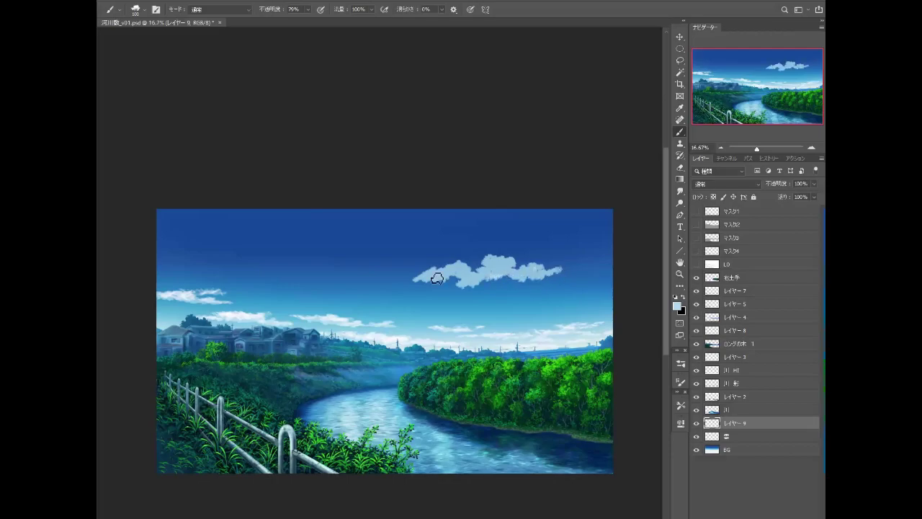
pyautogui.moveTo(437, 279)
pyautogui.mouseDown()
pyautogui.moveTo(418, 267)
pyautogui.moveTo(407, 275)
pyautogui.mouseUp()
# Step: Fill out the cloud's middle and lower edge, extend its right lobe, and add a wisp beneath
pyautogui.moveTo(495, 270)
pyautogui.mouseDown()
pyautogui.moveTo(517, 263)
pyautogui.moveTo(496, 266)
pyautogui.mouseUp()
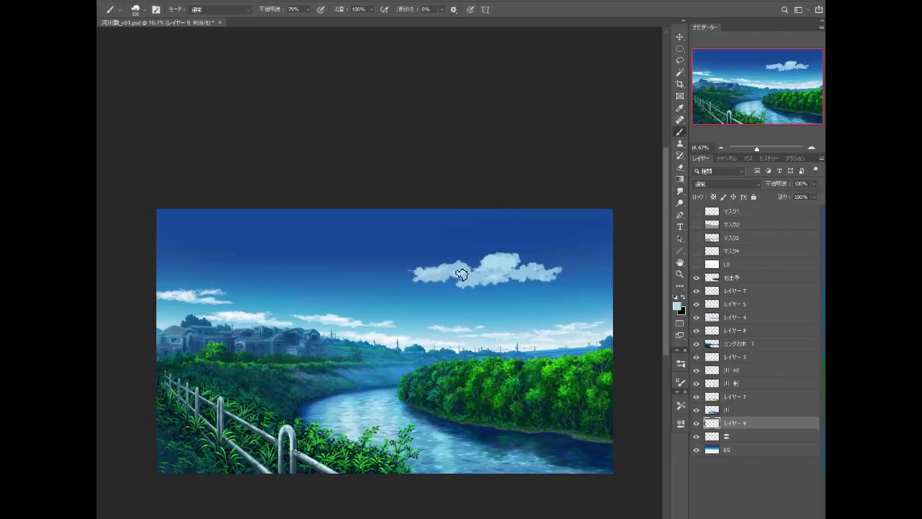
pyautogui.moveTo(531, 269); pyautogui.dragTo(566, 272)
pyautogui.moveTo(492, 286)
pyautogui.mouseDown()
pyautogui.moveTo(514, 284)
pyautogui.moveTo(488, 276)
pyautogui.mouseUp()
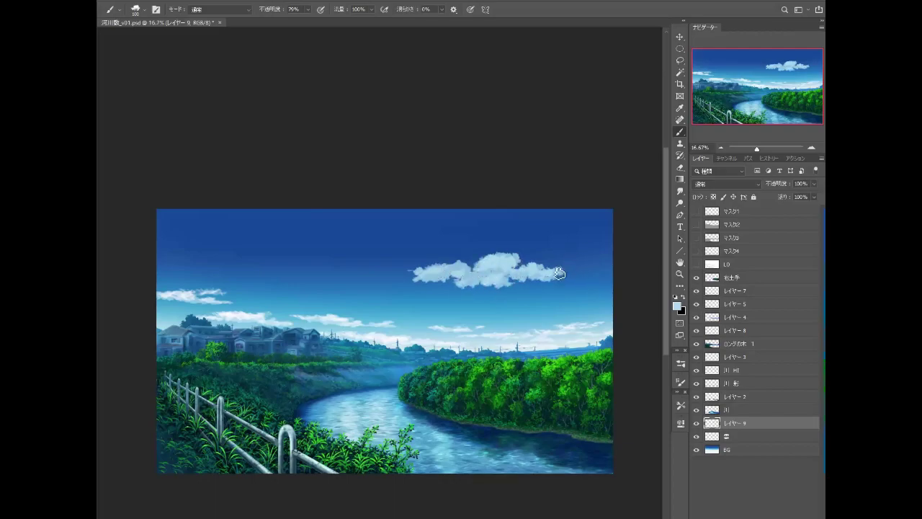
pyautogui.moveTo(570, 290)
pyautogui.mouseDown()
pyautogui.moveTo(544, 295)
pyautogui.moveTo(586, 290)
pyautogui.mouseUp()
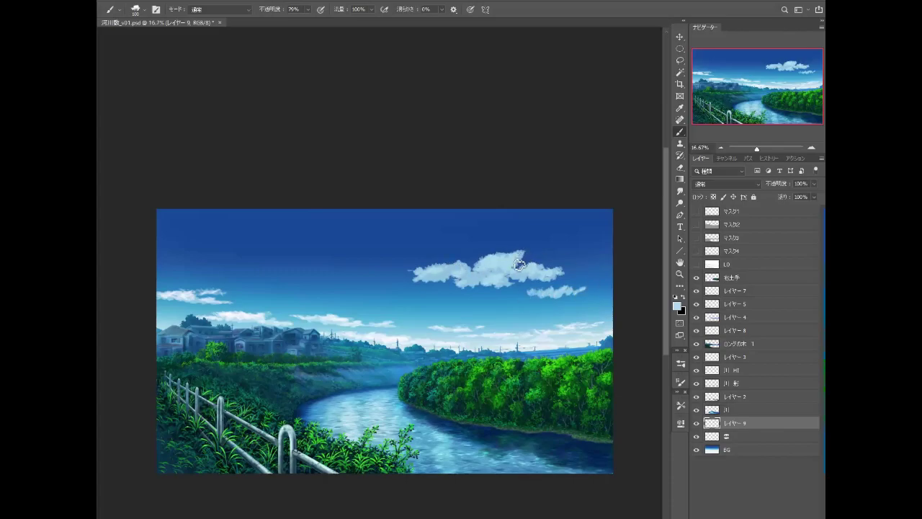
pyautogui.moveTo(522, 266); pyautogui.dragTo(497, 257)
# Step: Fill out the main cloud's top and paint a new cloud to its left
pyautogui.moveTo(496, 256); pyautogui.dragTo(488, 253)
pyautogui.moveTo(284, 280)
pyautogui.mouseDown()
pyautogui.moveTo(333, 288)
pyautogui.moveTo(322, 292)
pyautogui.moveTo(305, 268)
pyautogui.moveTo(271, 285)
pyautogui.moveTo(315, 274)
pyautogui.moveTo(323, 287)
pyautogui.moveTo(312, 294)
pyautogui.moveTo(391, 302)
pyautogui.moveTo(351, 287)
pyautogui.moveTo(388, 298)
pyautogui.moveTo(379, 304)
pyautogui.mouseUp()
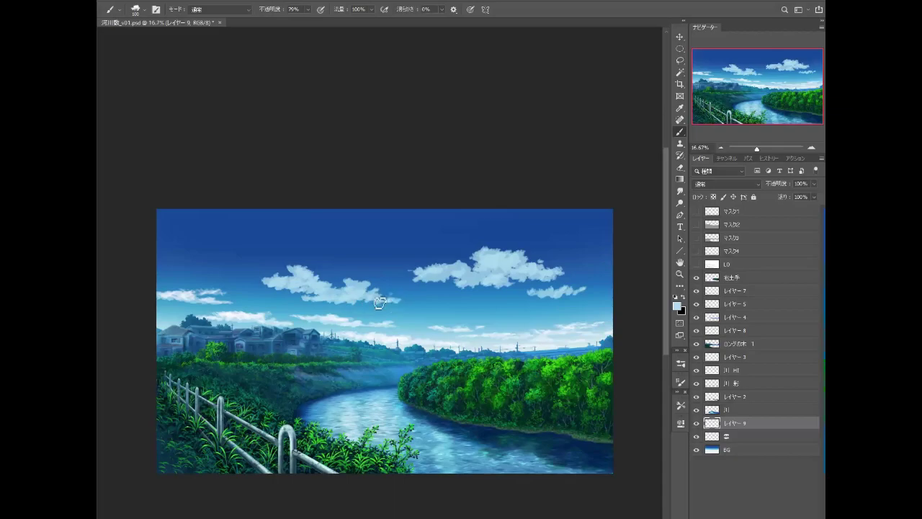
pyautogui.moveTo(409, 304); pyautogui.dragTo(401, 299)
pyautogui.moveTo(340, 288); pyautogui.dragTo(274, 285)
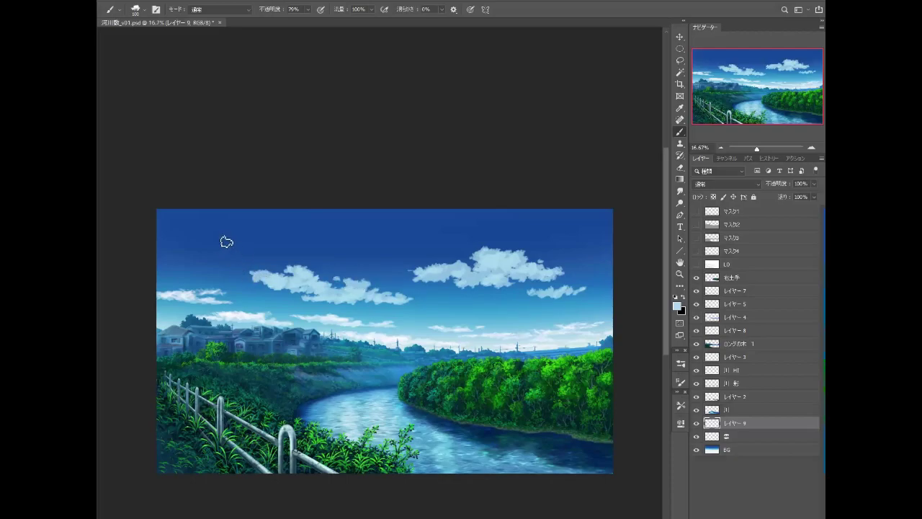
# Step: Paint a small upper-left cloud, then brighten the central cloud's top with white
pyautogui.moveTo(211, 238); pyautogui.dragTo(257, 237)
pyautogui.moveTo(261, 243); pyautogui.dragTo(189, 237)
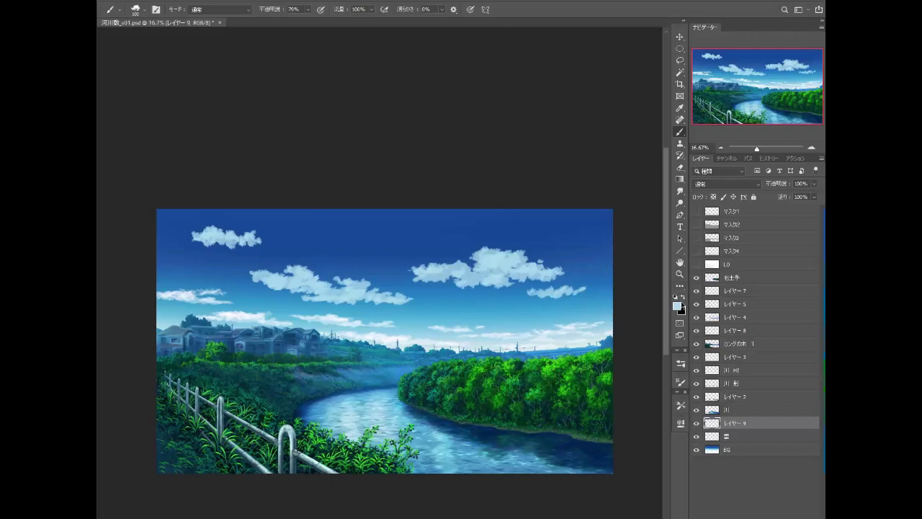
pyautogui.click(674, 296)
pyautogui.moveTo(482, 253); pyautogui.dragTo(475, 260)
# Step: Set brush opacity to 54% and add white highlights on the central and left clouds
pyautogui.click(308, 11)
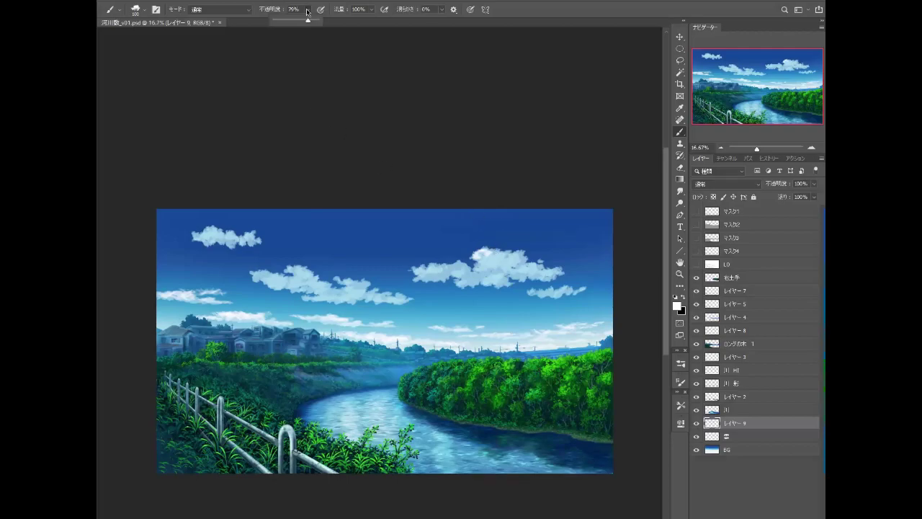
pyautogui.click(492, 258)
pyautogui.moveTo(495, 255)
pyautogui.mouseDown()
pyautogui.moveTo(481, 259)
pyautogui.moveTo(522, 257)
pyautogui.moveTo(480, 264)
pyautogui.moveTo(555, 270)
pyautogui.moveTo(576, 288)
pyautogui.moveTo(561, 300)
pyautogui.mouseUp()
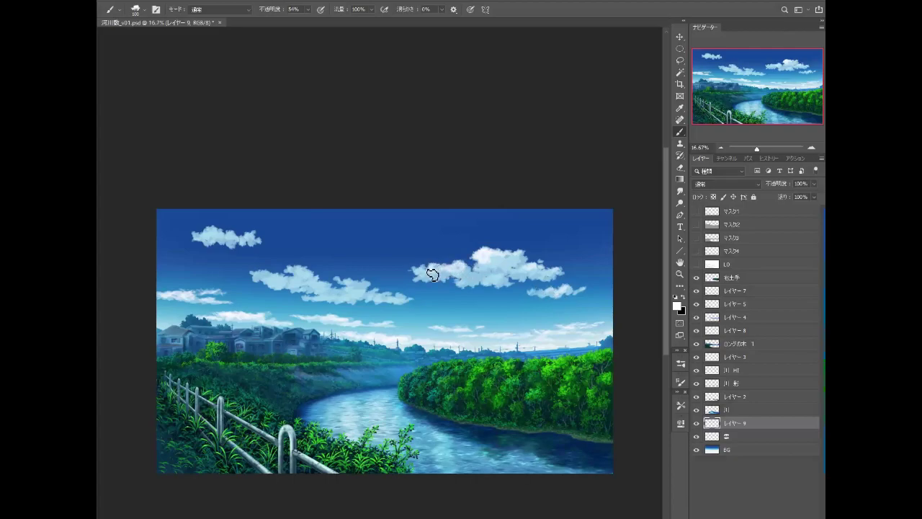
pyautogui.moveTo(464, 270)
pyautogui.mouseDown()
pyautogui.moveTo(420, 269)
pyautogui.moveTo(522, 257)
pyautogui.mouseUp()
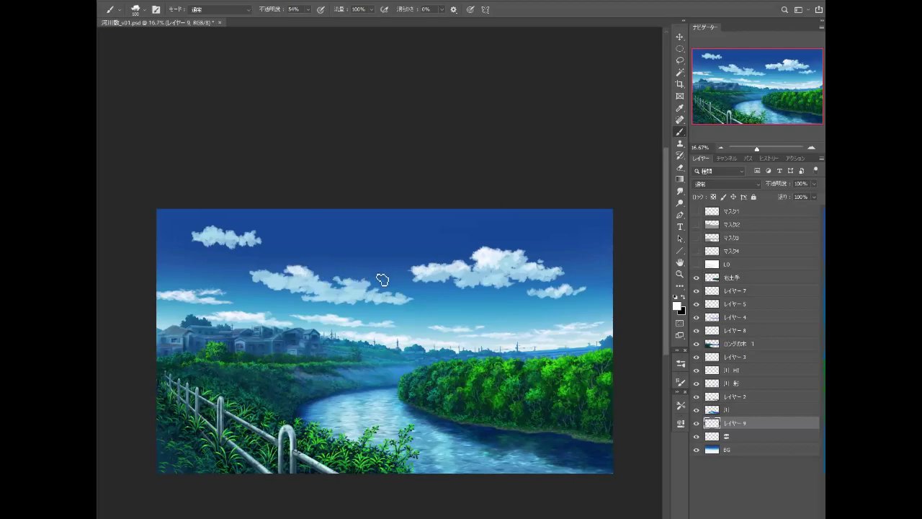
pyautogui.moveTo(350, 286)
pyautogui.mouseDown()
pyautogui.moveTo(367, 294)
pyautogui.moveTo(341, 288)
pyautogui.mouseUp()
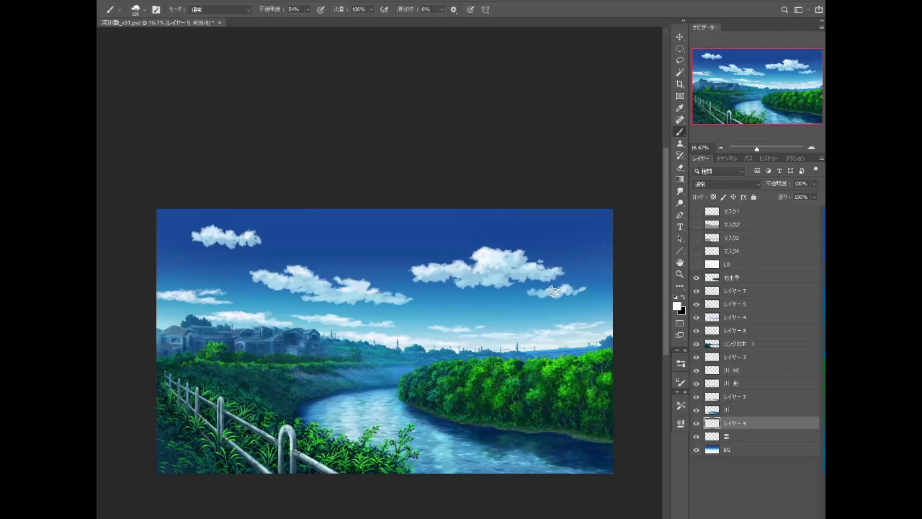
# Step: Select the Smudge tool at 30% strength and zoom in on the clouds
pyautogui.click(680, 192)
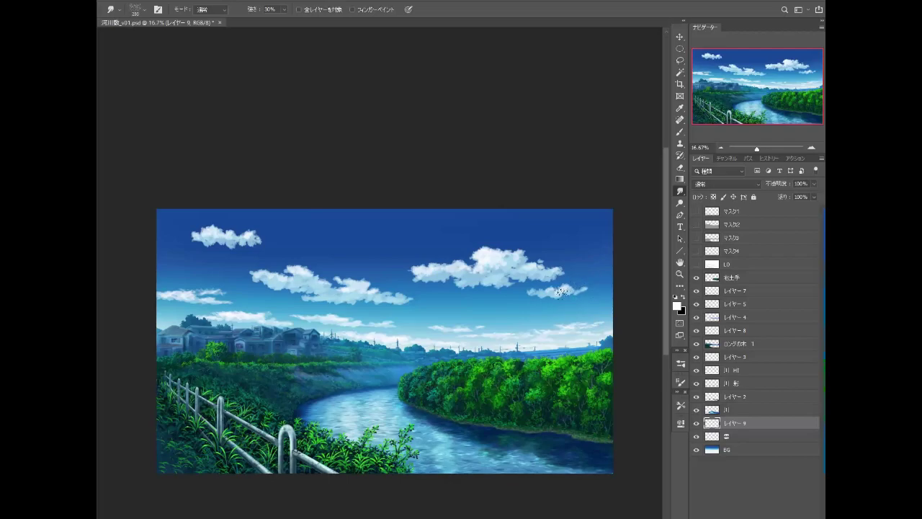
pyautogui.press('e')
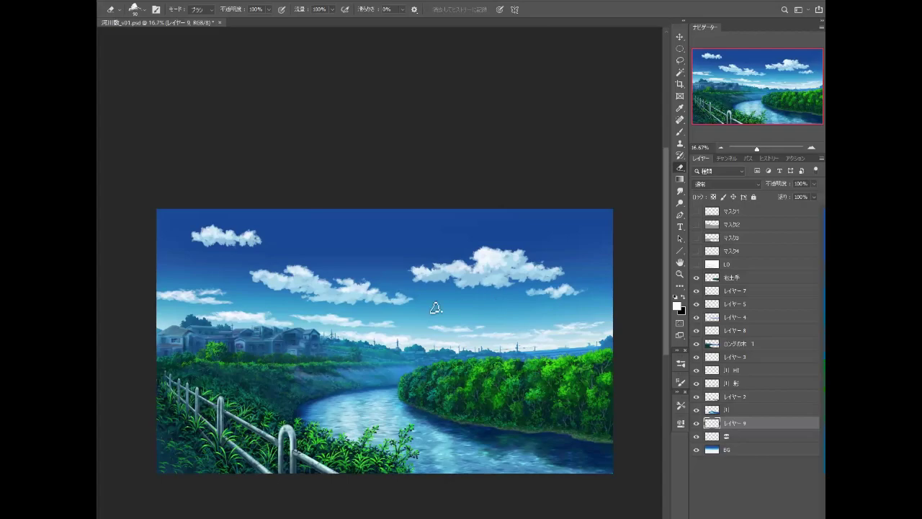
pyautogui.click(680, 191)
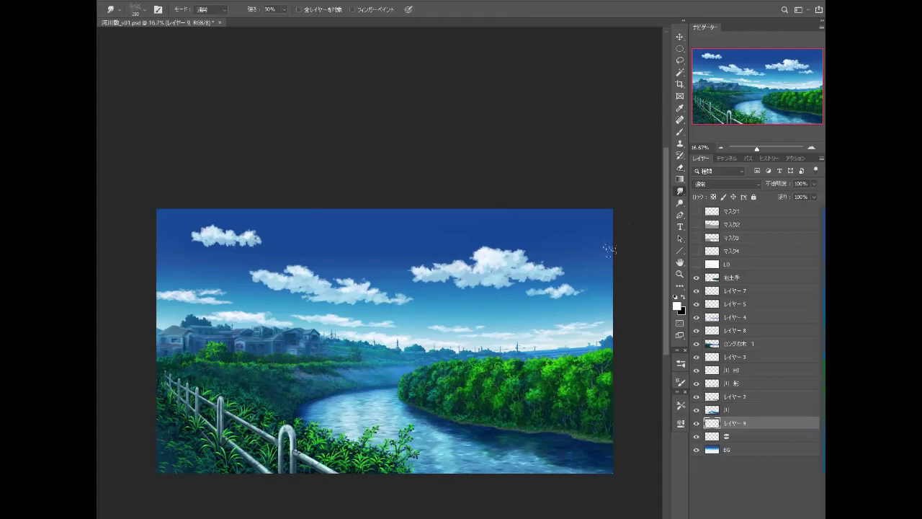
pyautogui.click(810, 149)
pyautogui.moveTo(595, 314); pyautogui.dragTo(487, 299)
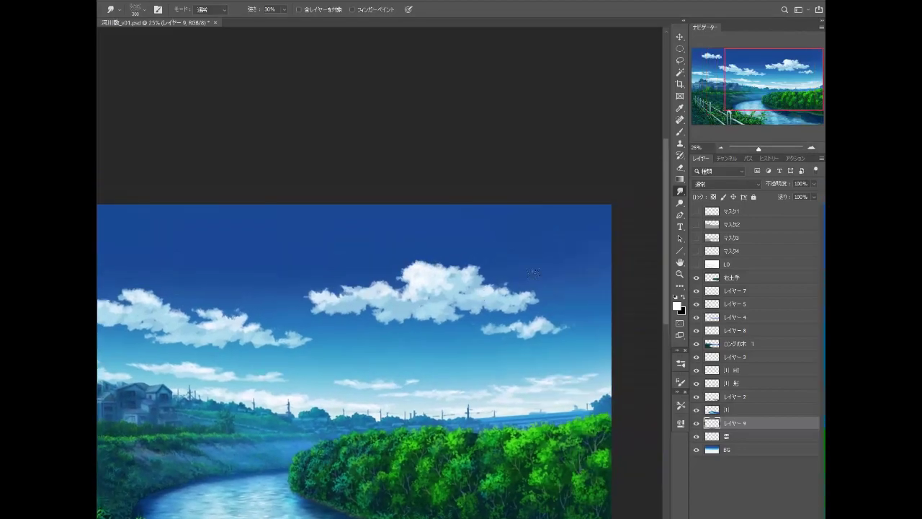
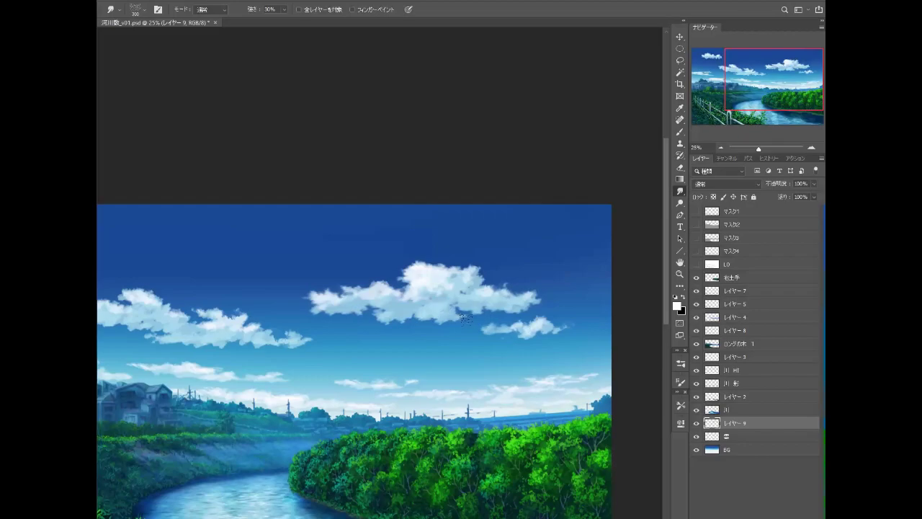
# Step: Smudge the edges of the small upper-left cloud and the right cloud into the sky at 30% strength
pyautogui.moveTo(465, 319); pyautogui.dragTo(459, 306)
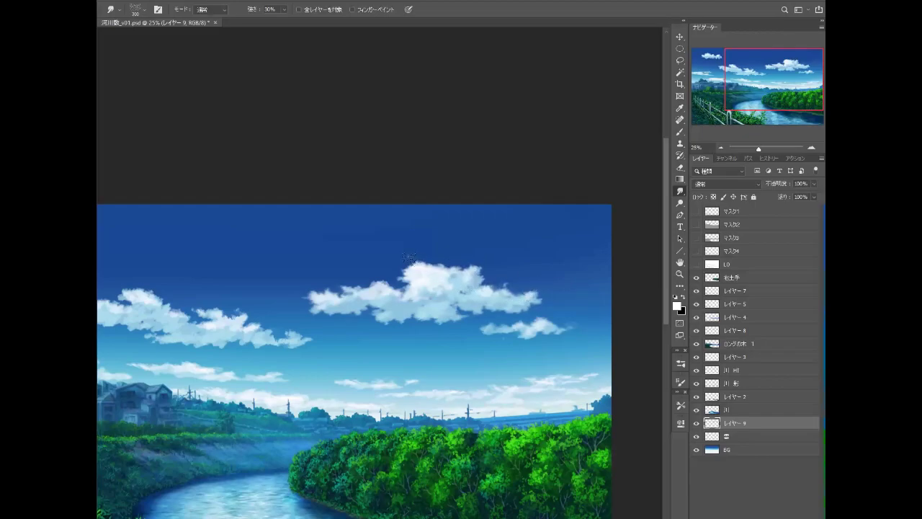
pyautogui.moveTo(314, 333); pyautogui.dragTo(481, 352)
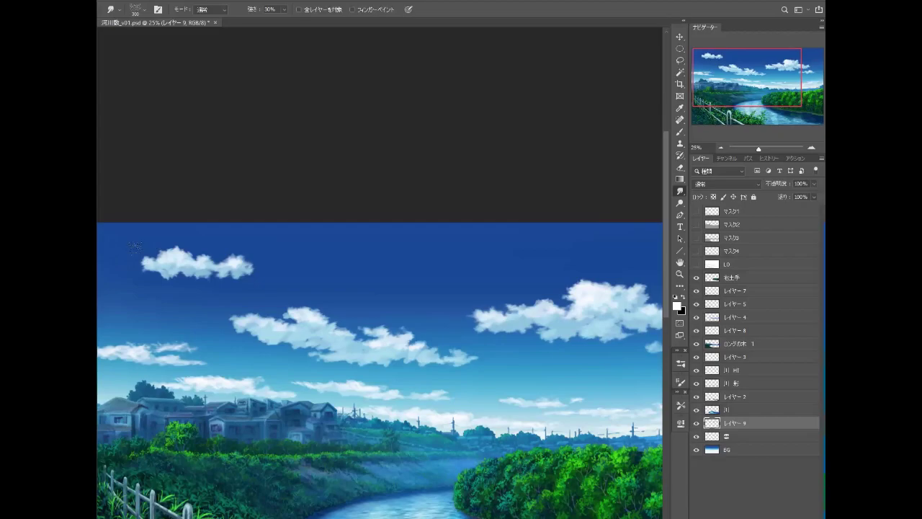
pyautogui.moveTo(135, 246); pyautogui.dragTo(175, 255)
pyautogui.moveTo(230, 274); pyautogui.dragTo(252, 267)
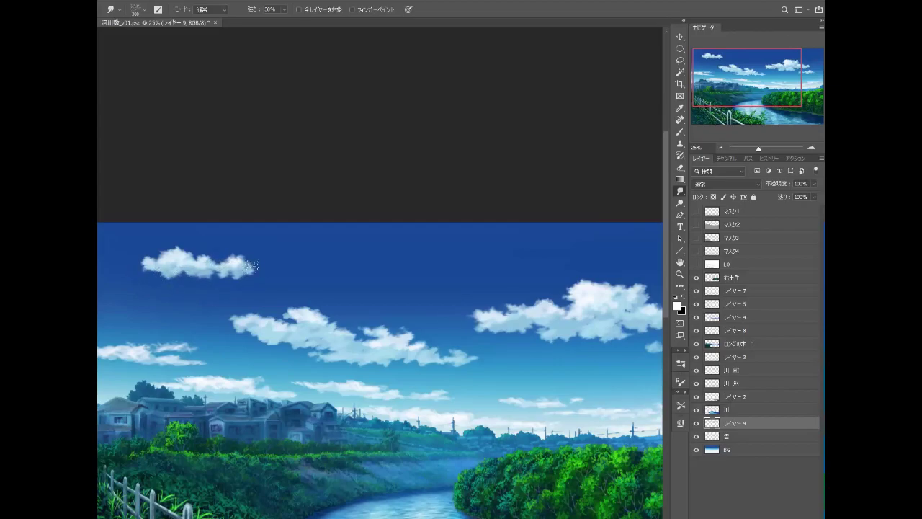
pyautogui.moveTo(518, 310); pyautogui.dragTo(568, 309)
pyautogui.click(679, 132)
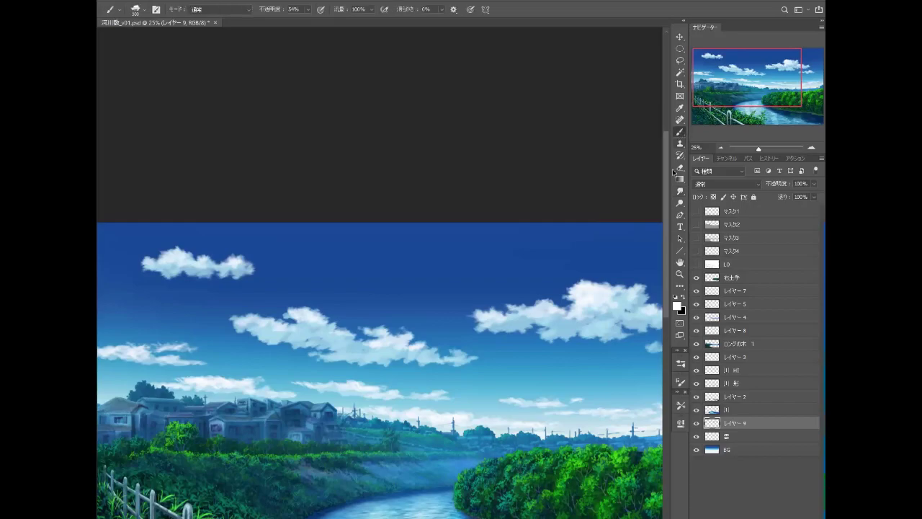
# Step: Load the '7 薄影作成' brush preset and create a new layer for cloud touch-ups
pyautogui.click(680, 406)
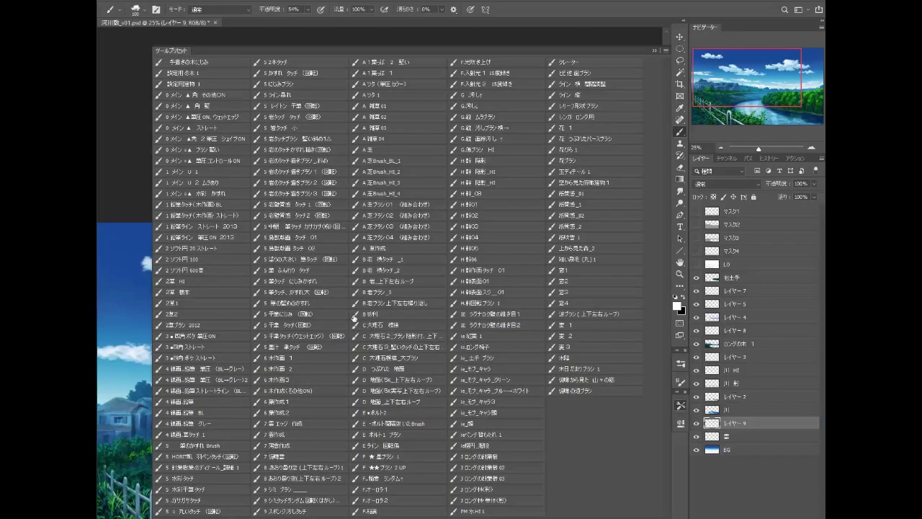
pyautogui.click(301, 447)
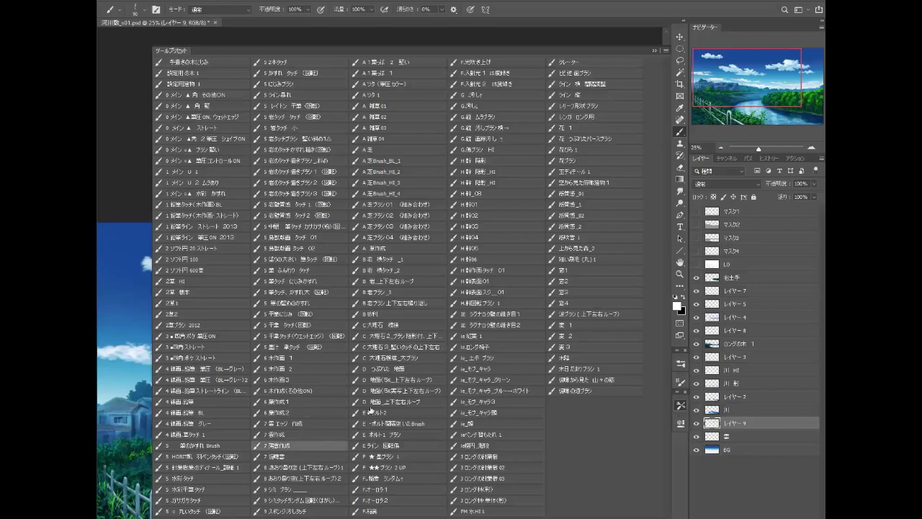
pyautogui.click(653, 52)
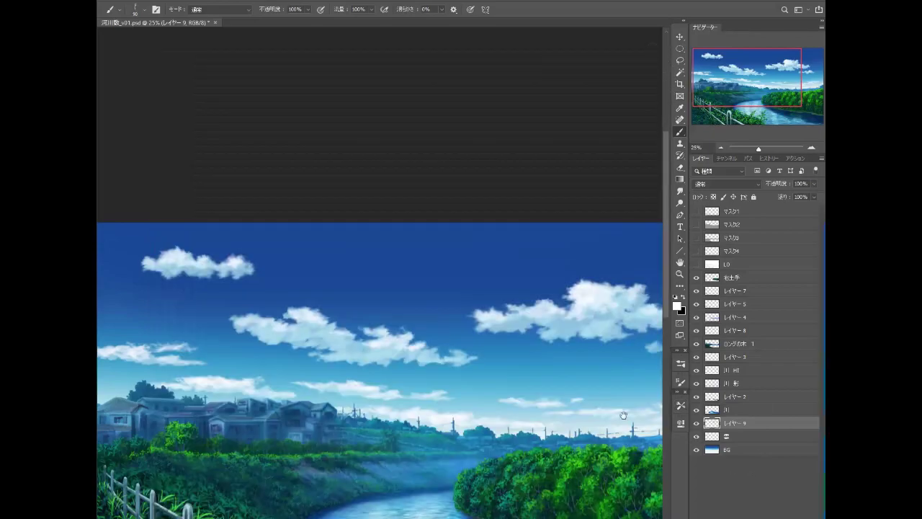
pyautogui.moveTo(623, 414); pyautogui.dragTo(546, 380)
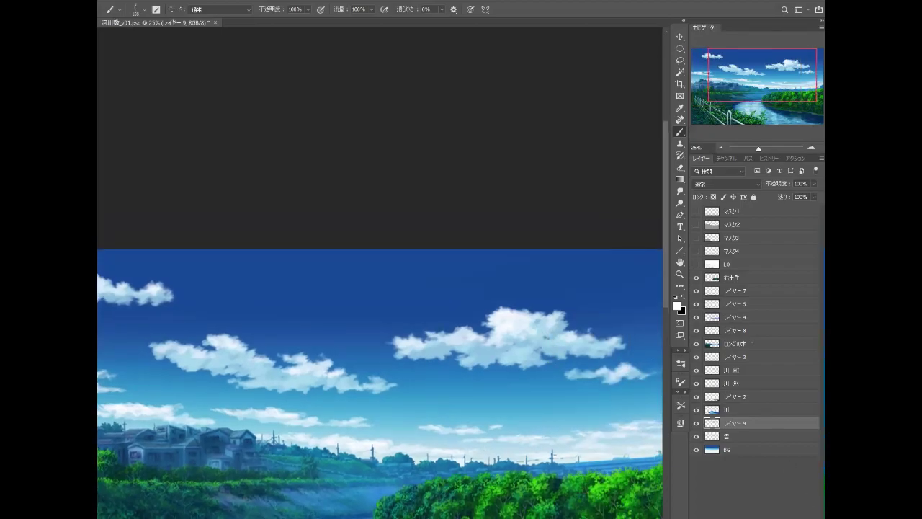
pyautogui.hotkey('ctrl', 'shift', 'alt', 'n')
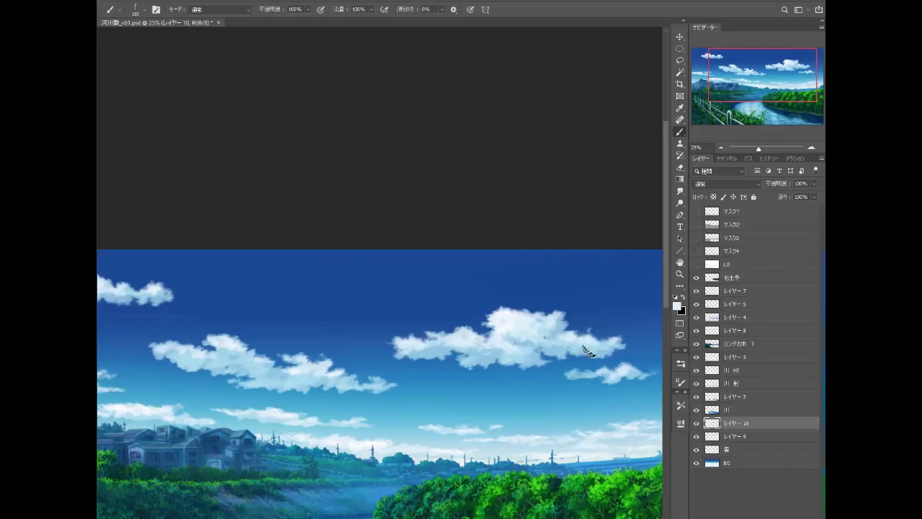
# Step: Paint faint white wisps extending and brightening the clouds' left edges
pyautogui.hscroll(1, 551, 345)
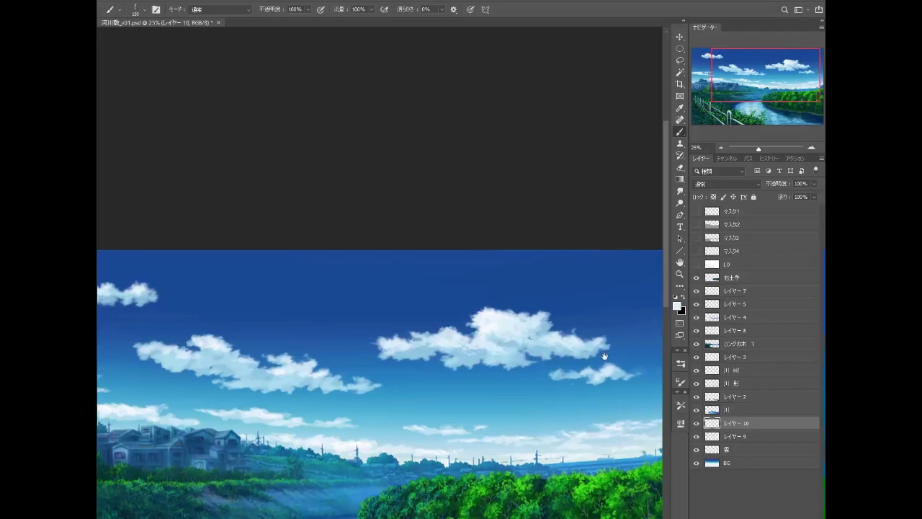
pyautogui.hscroll(2, 576, 364)
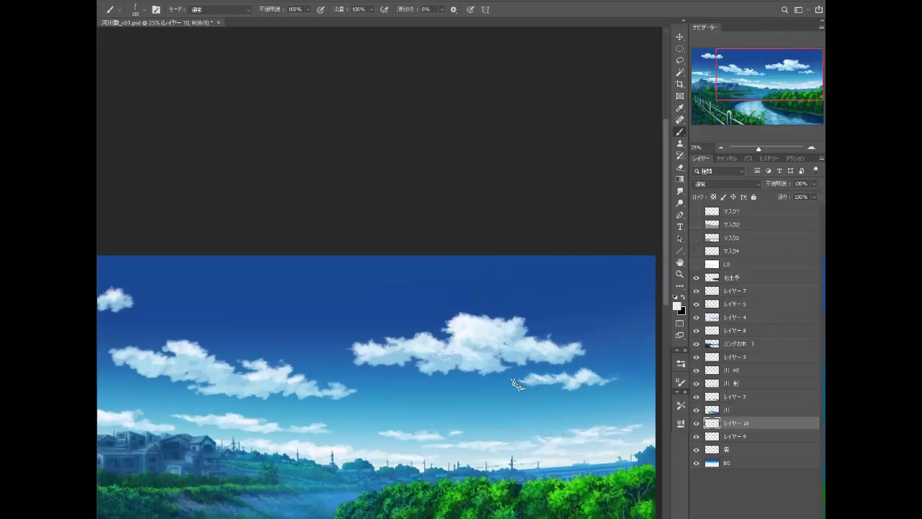
pyautogui.moveTo(537, 380); pyautogui.dragTo(497, 377)
pyautogui.hscroll(-2, 497, 382)
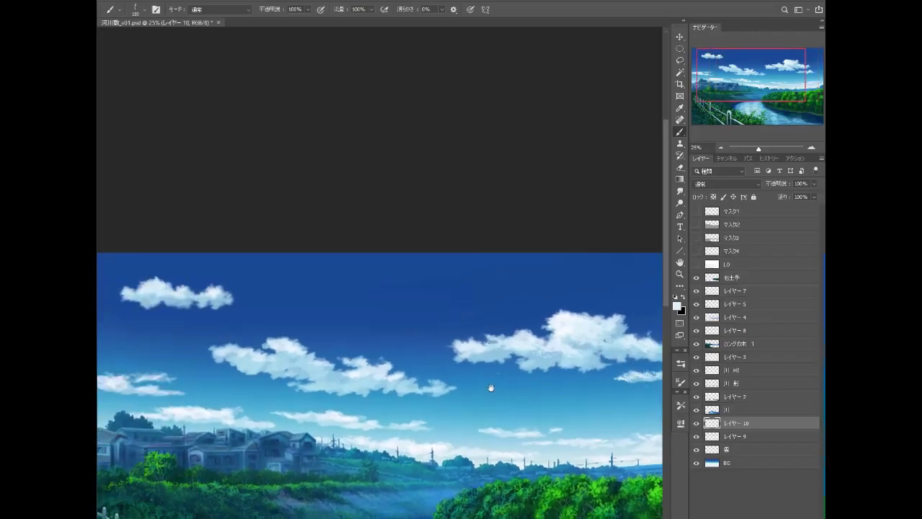
pyautogui.hscroll(-2, 519, 378)
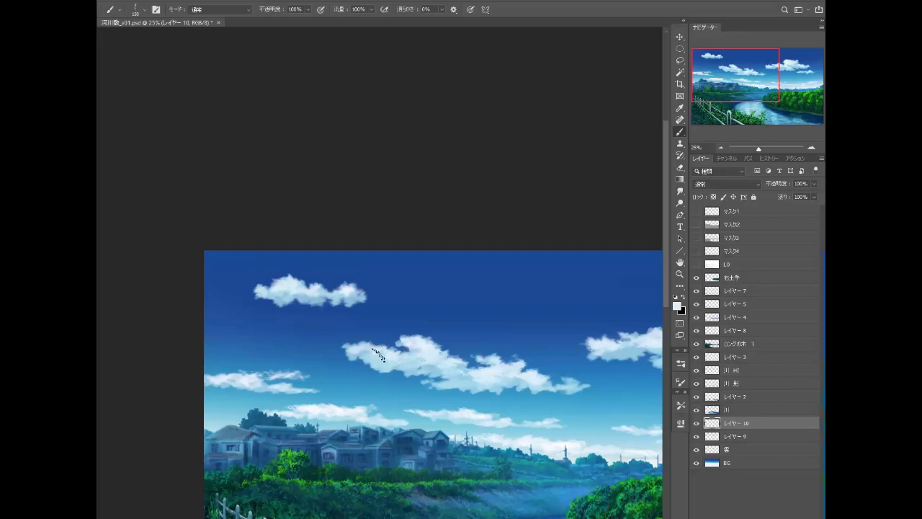
pyautogui.moveTo(355, 352); pyautogui.dragTo(325, 353)
pyautogui.scroll(5, 422, 350)
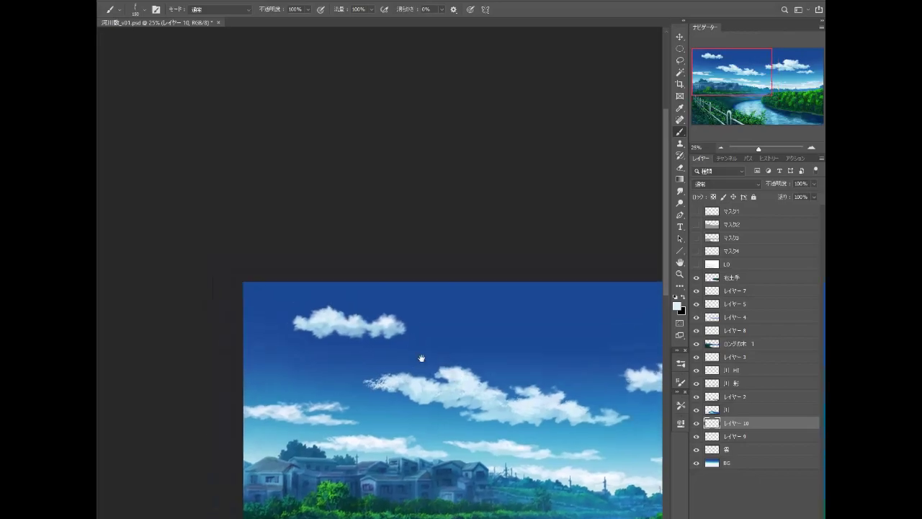
pyautogui.hscroll(-5, 422, 353)
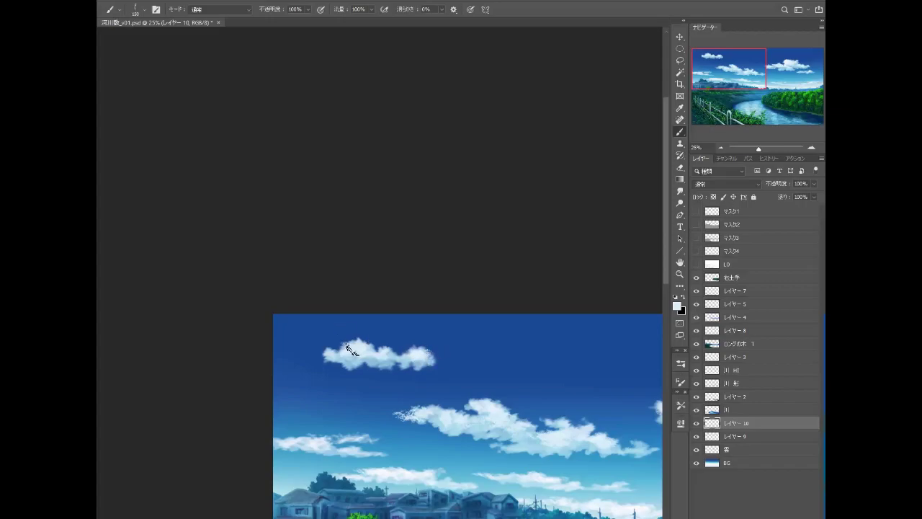
pyautogui.moveTo(350, 350); pyautogui.dragTo(300, 353)
pyautogui.moveTo(314, 353); pyautogui.dragTo(328, 363)
# Step: Pan right across the sky to review the clouds
pyautogui.moveTo(509, 356)
pyautogui.mouseDown()
pyautogui.moveTo(465, 355)
pyautogui.moveTo(411, 322)
pyautogui.mouseUp()
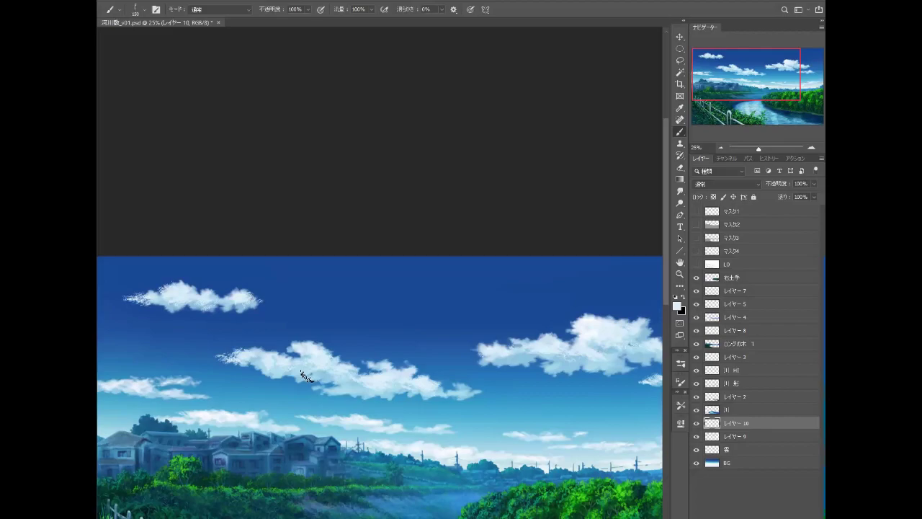
pyautogui.moveTo(292, 367); pyautogui.dragTo(242, 396)
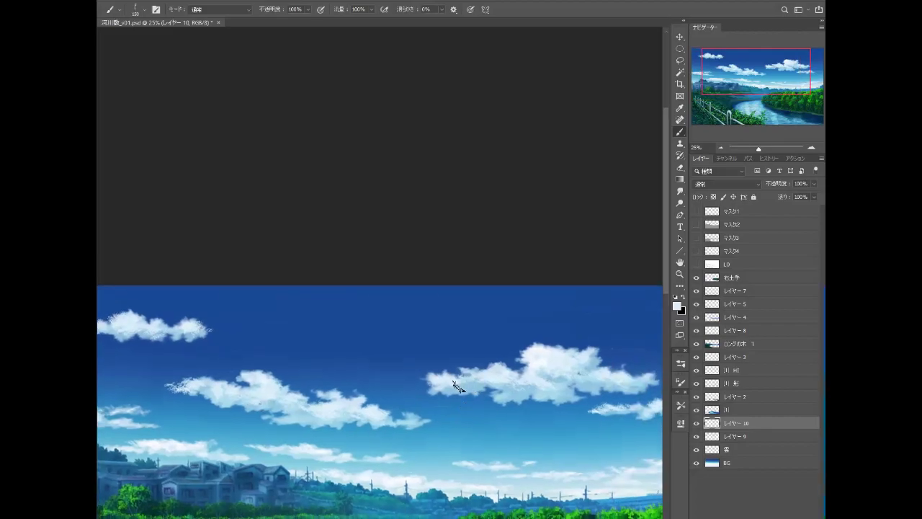
pyautogui.moveTo(576, 383); pyautogui.dragTo(497, 394)
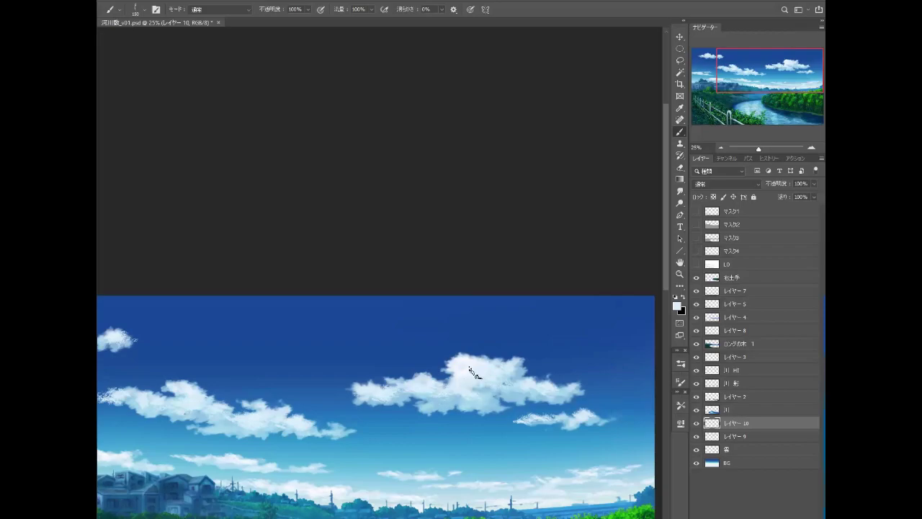
pyautogui.moveTo(600, 388); pyautogui.dragTo(541, 376)
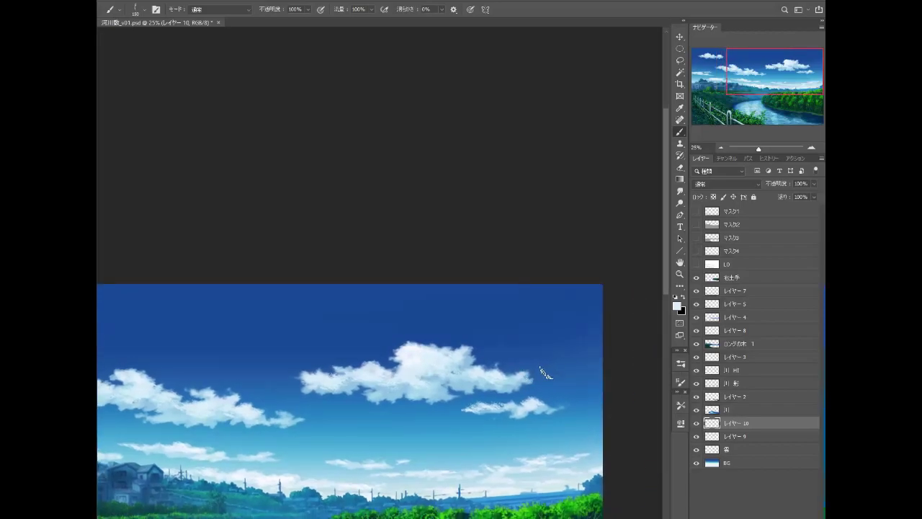
pyautogui.click(679, 191)
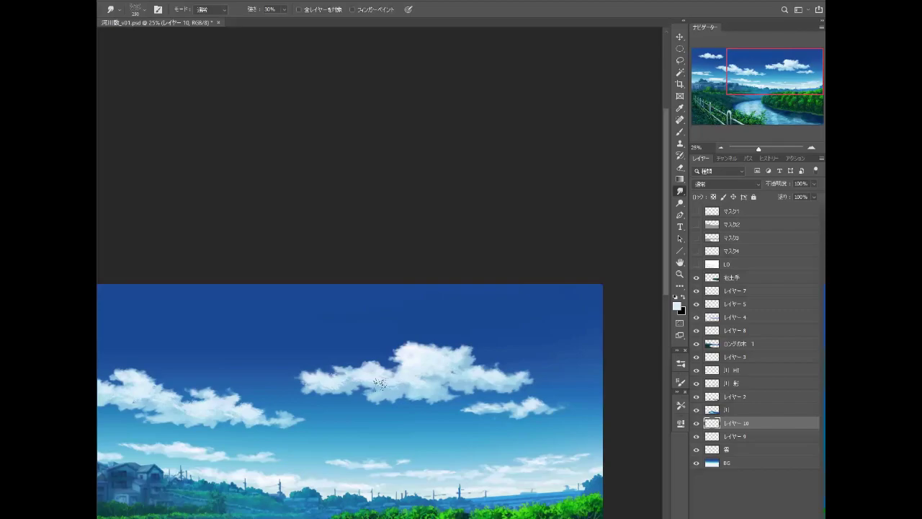
pyautogui.moveTo(382, 406); pyautogui.dragTo(445, 403)
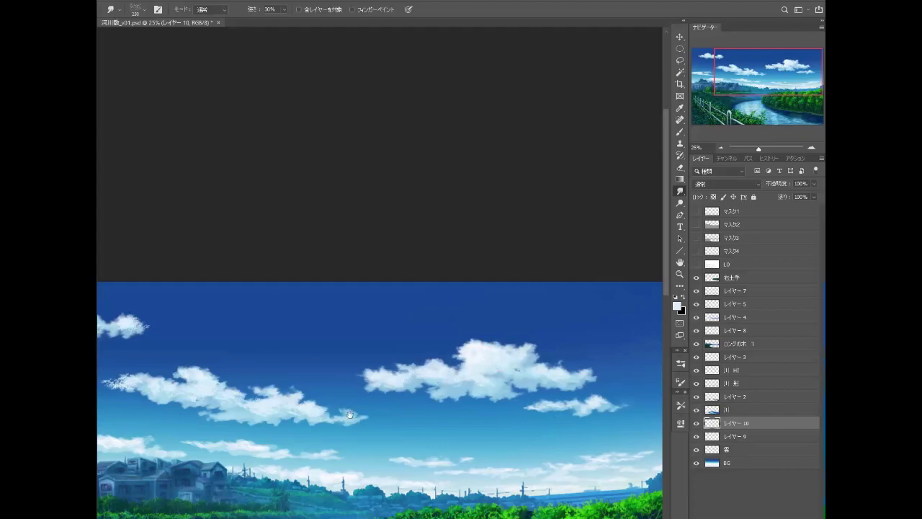
pyautogui.moveTo(350, 414); pyautogui.dragTo(388, 404)
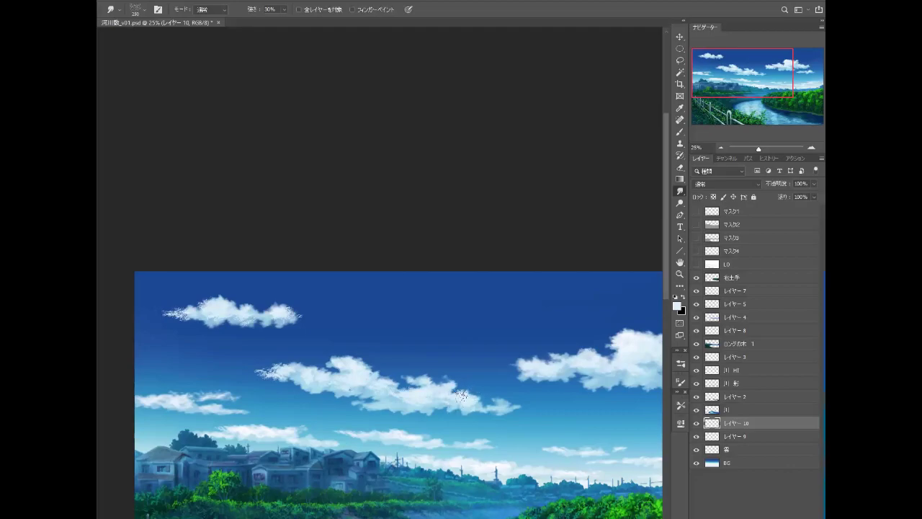
pyautogui.moveTo(402, 419); pyautogui.dragTo(436, 425)
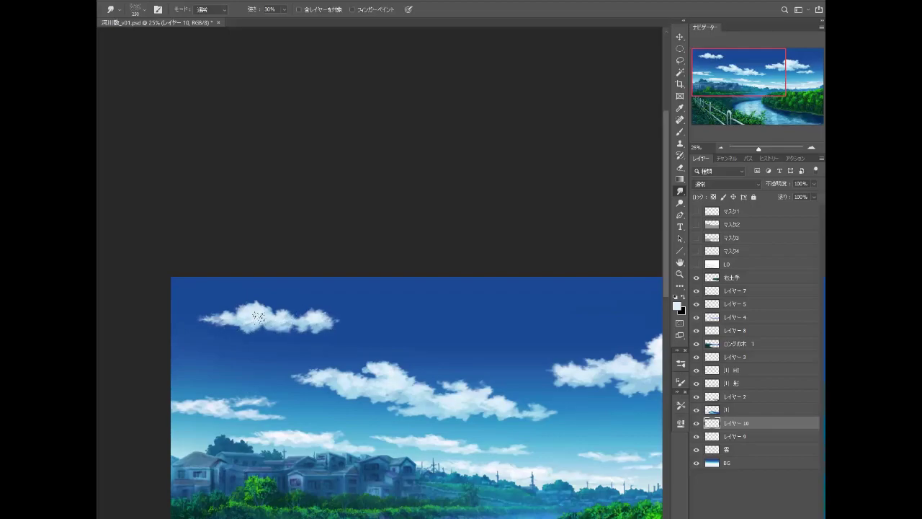
pyautogui.moveTo(561, 398); pyautogui.dragTo(415, 384)
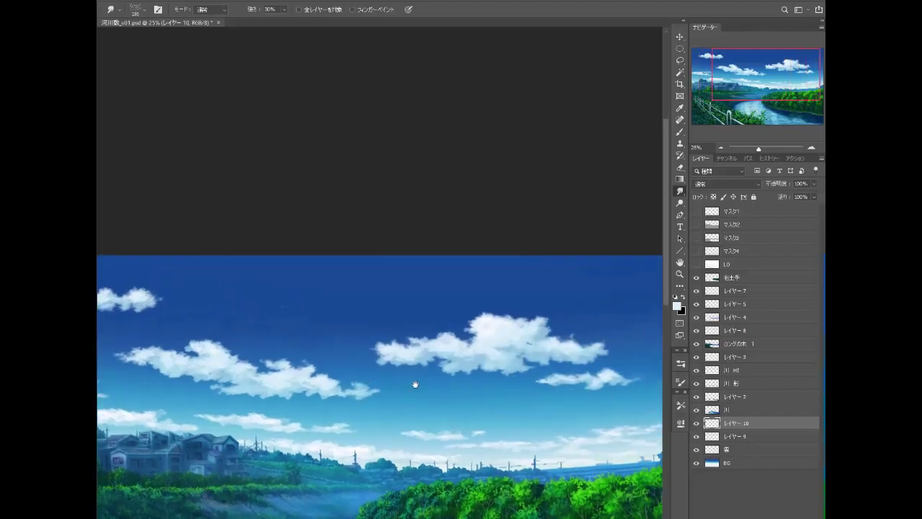
pyautogui.click(697, 424)
# Step: Merge the touch-up layer into レイヤー 9, select and invert the cloud pixels, then deselect
pyautogui.click(721, 147)
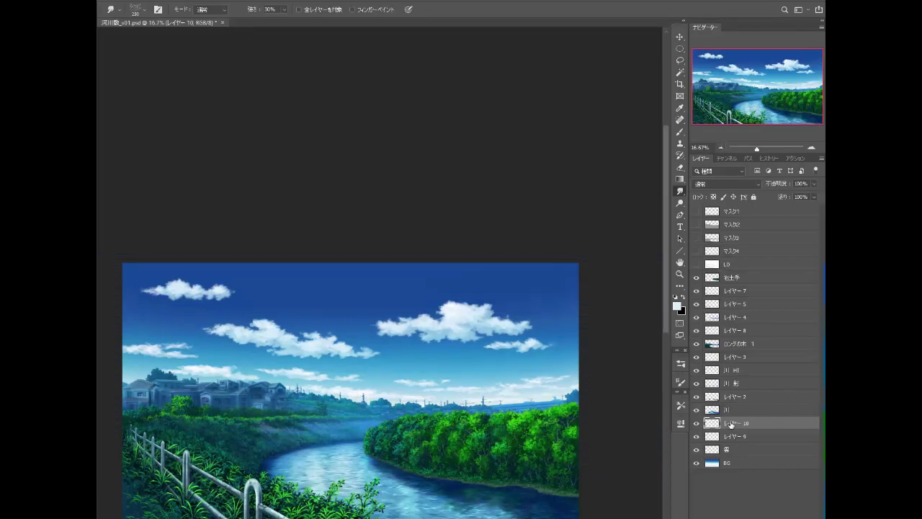
pyautogui.hotkey('ctrl', 'e')
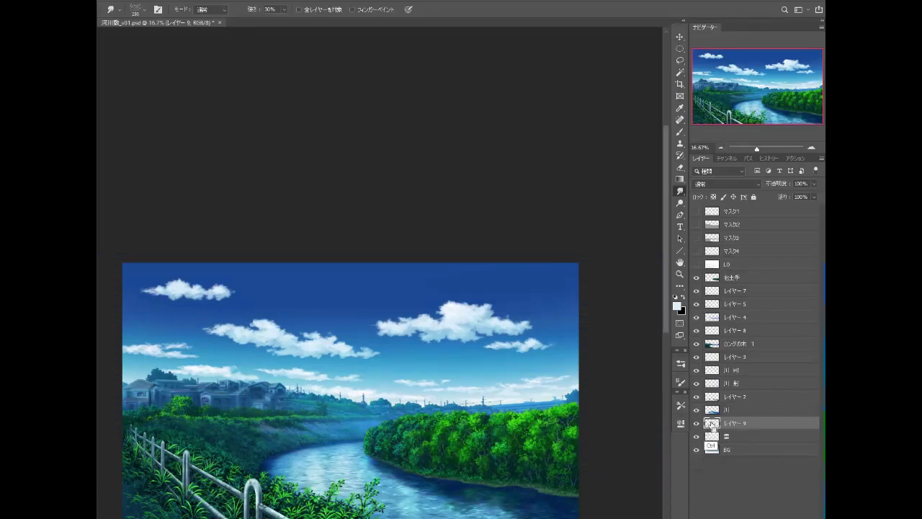
pyautogui.keyDown('ctrl'); pyautogui.click(710, 423); pyautogui.keyUp('ctrl')
pyautogui.hotkey('ctrl', 'shift', 'i')
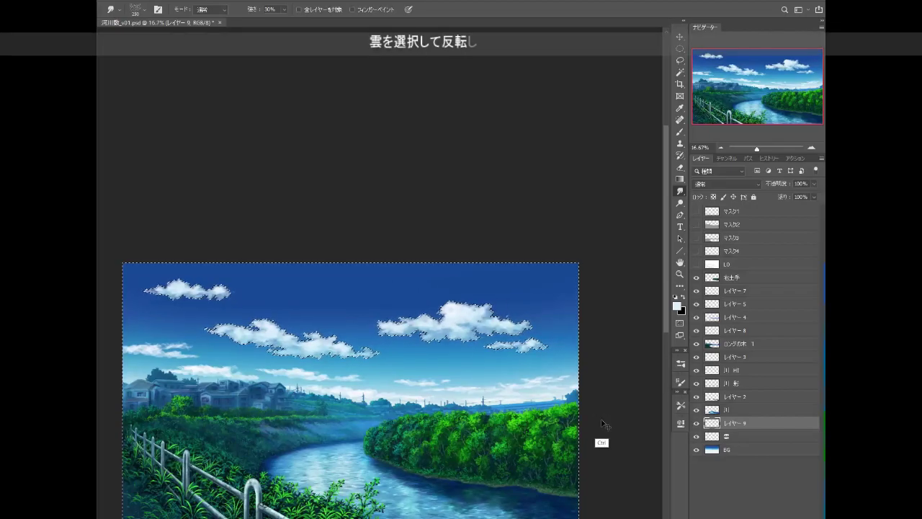
pyautogui.hotkey('ctrl', 'd')
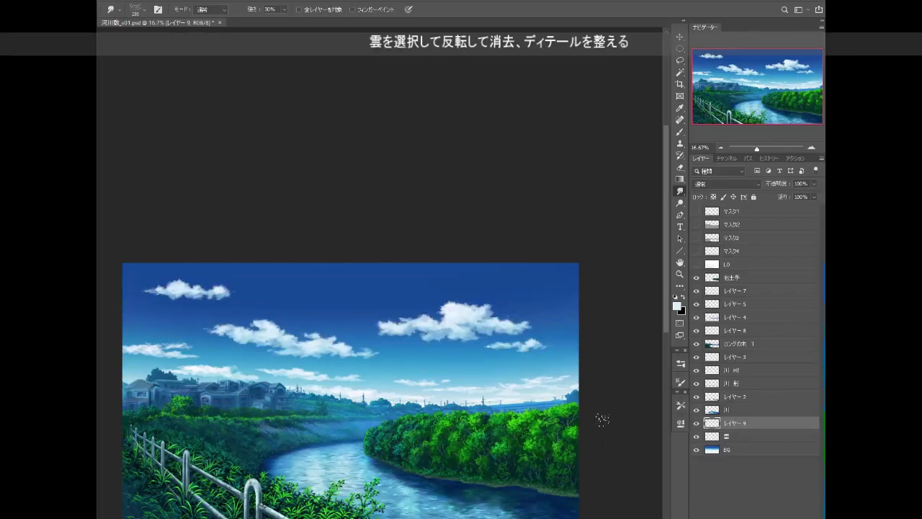
pyautogui.moveTo(560, 401); pyautogui.dragTo(589, 387)
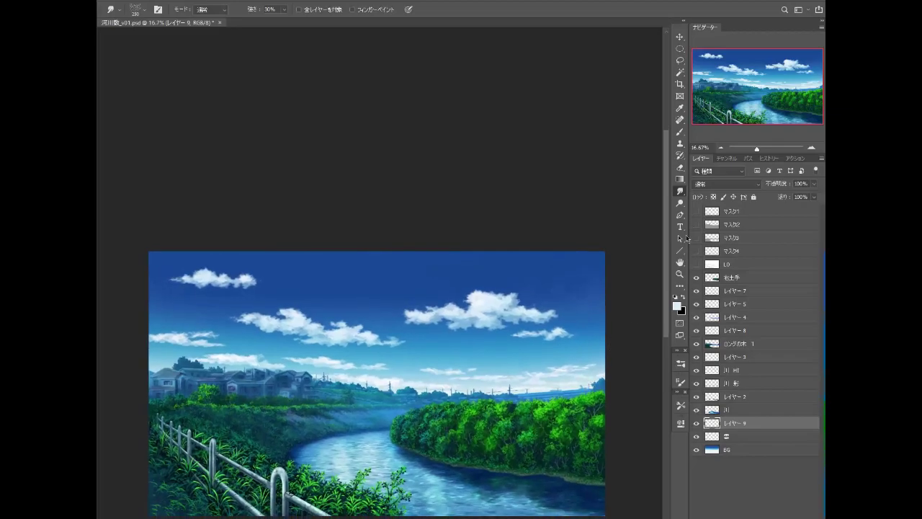
# Step: Smudge a thin wispy tail off a cloud edge with the 'ソフト円 100' smudge preset
pyautogui.click(679, 405)
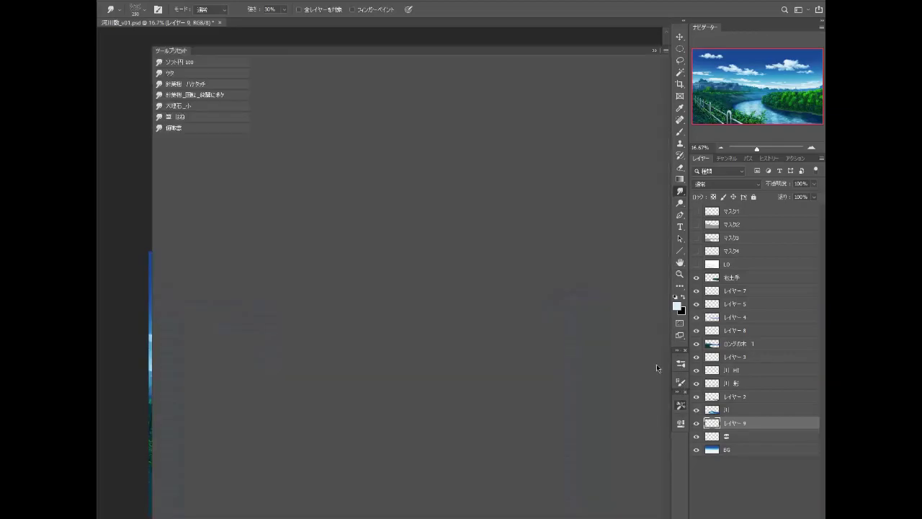
pyautogui.click(200, 63)
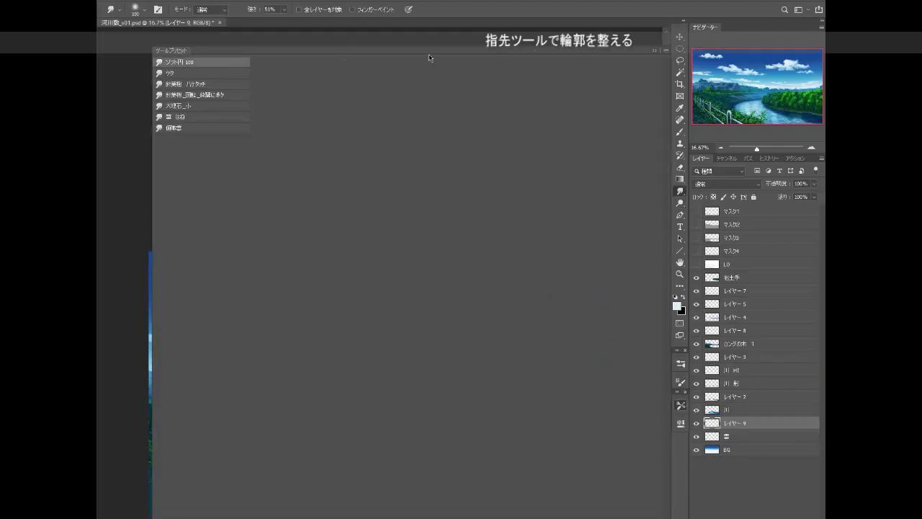
pyautogui.click(658, 50)
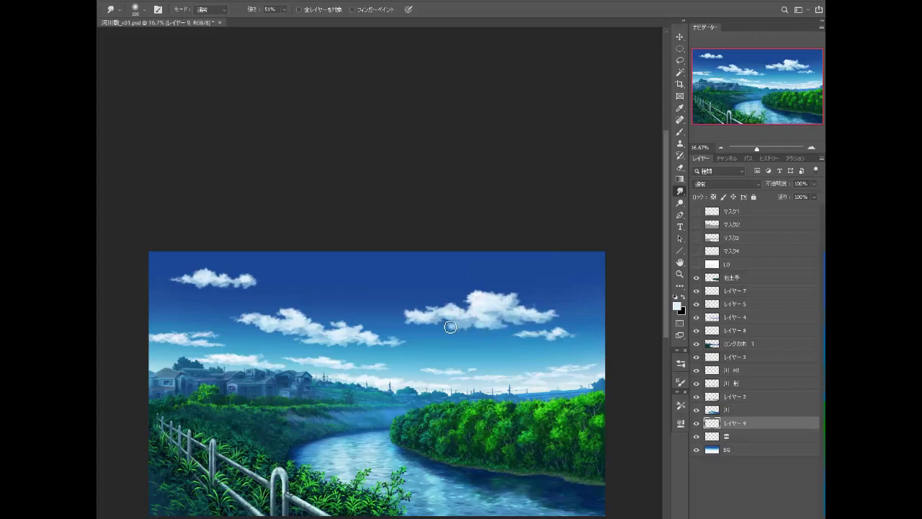
pyautogui.moveTo(391, 344); pyautogui.dragTo(393, 347)
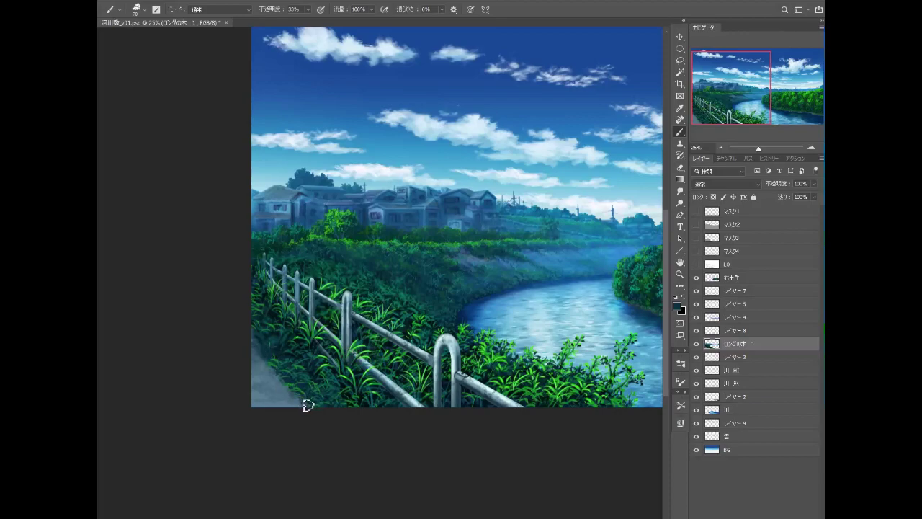
# Step: Set the foreground colour to a dark, desaturated blue-green
pyautogui.moveTo(337, 375); pyautogui.dragTo(376, 360)
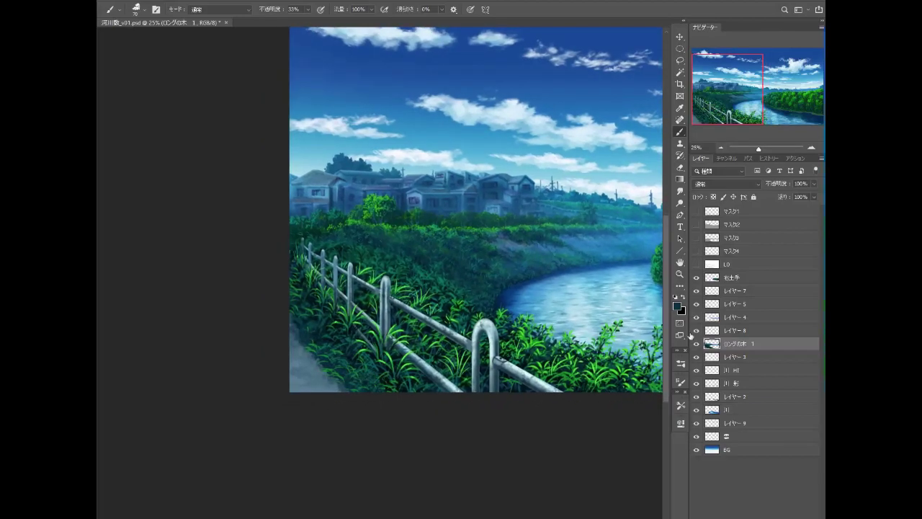
pyautogui.click(677, 305)
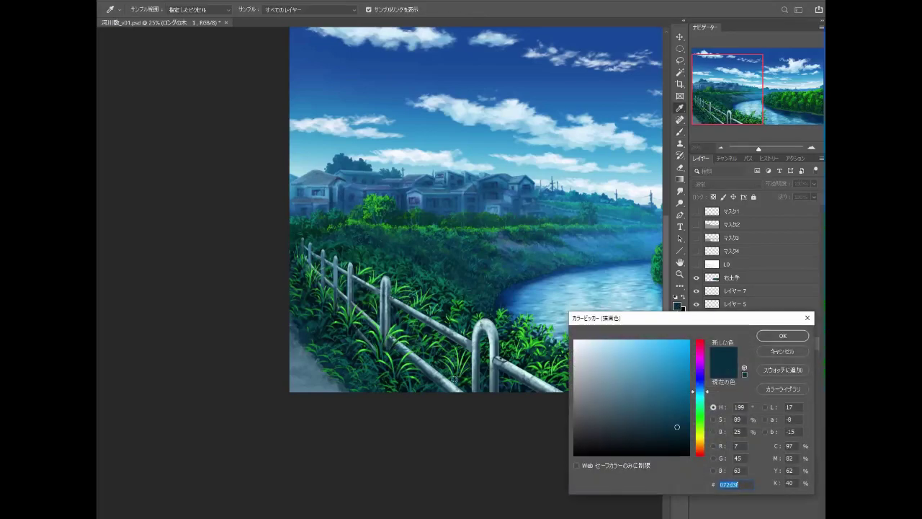
pyautogui.moveTo(645, 428); pyautogui.dragTo(637, 438)
pyautogui.click(778, 337)
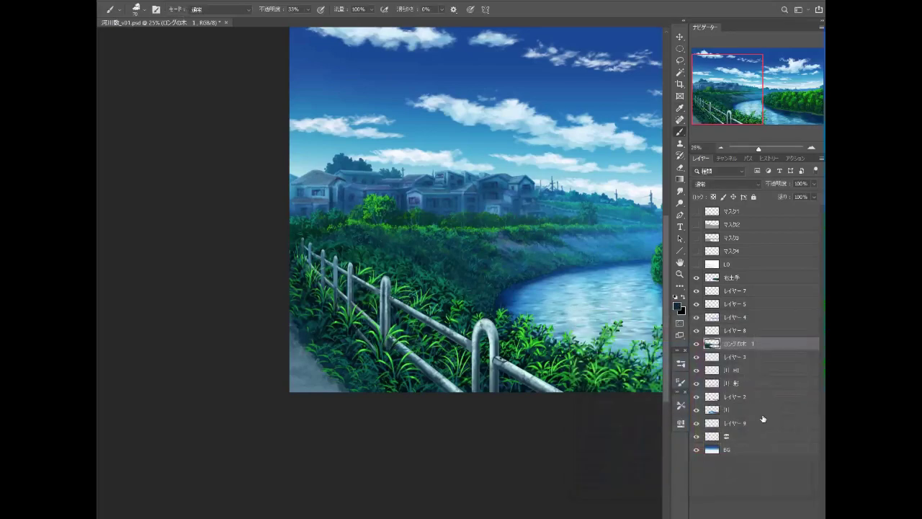
# Step: Add a new layer above the trees and load the 'D つぶれた 地面' brush preset
pyautogui.hotkey('ctrl', 'shift', 'alt', 'n')
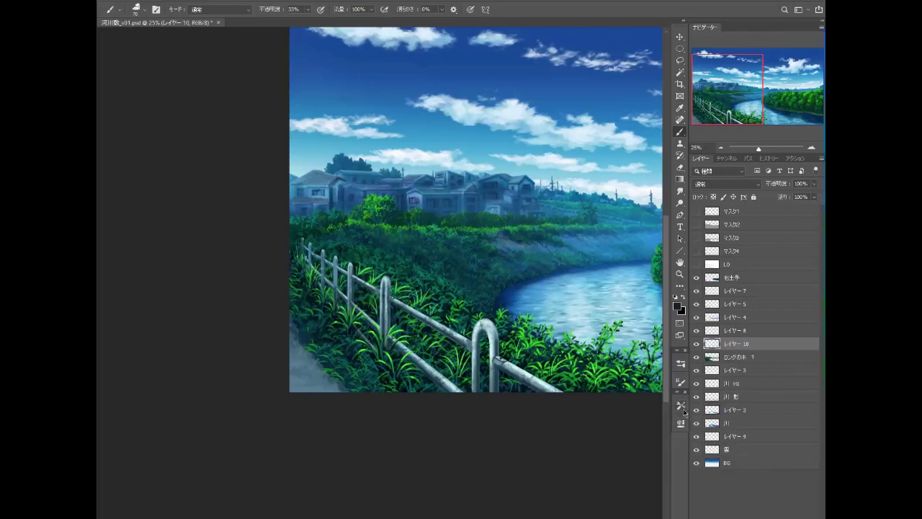
pyautogui.click(681, 407)
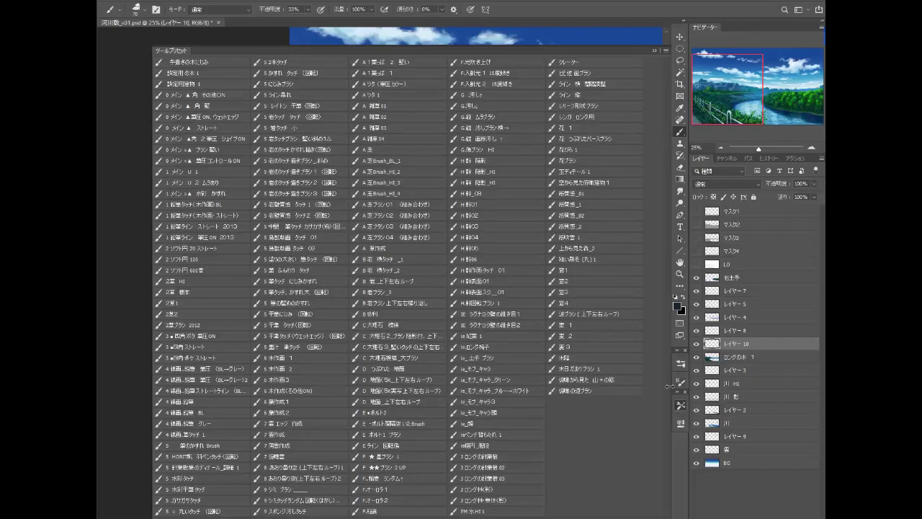
pyautogui.click(416, 370)
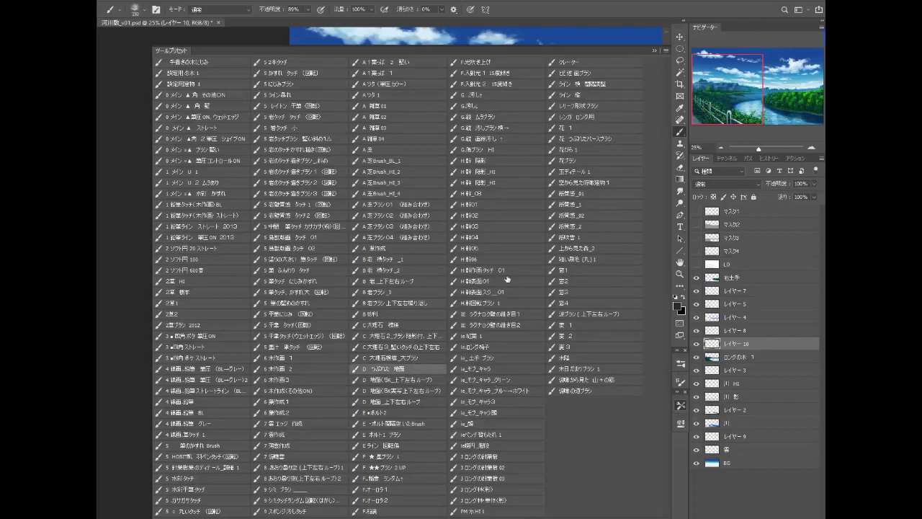
pyautogui.click(654, 50)
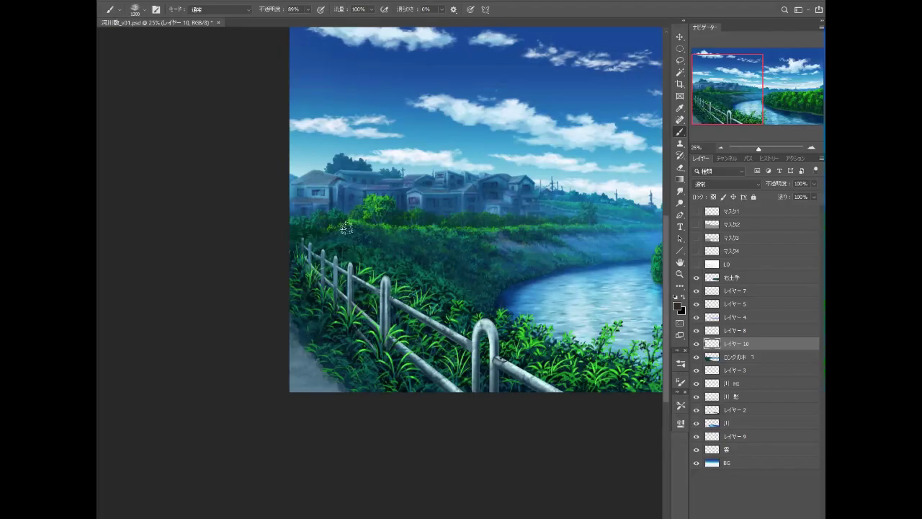
# Step: Paint a dark ground-texture stroke and skew it over the lower-left path
pyautogui.moveTo(371, 117); pyautogui.dragTo(476, 141)
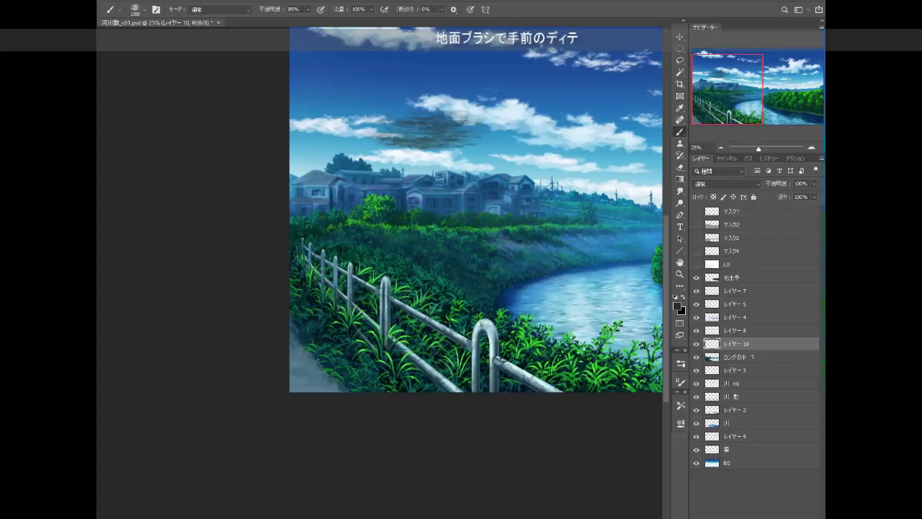
pyautogui.click(154, 2)
pyautogui.moveTo(206, 203)
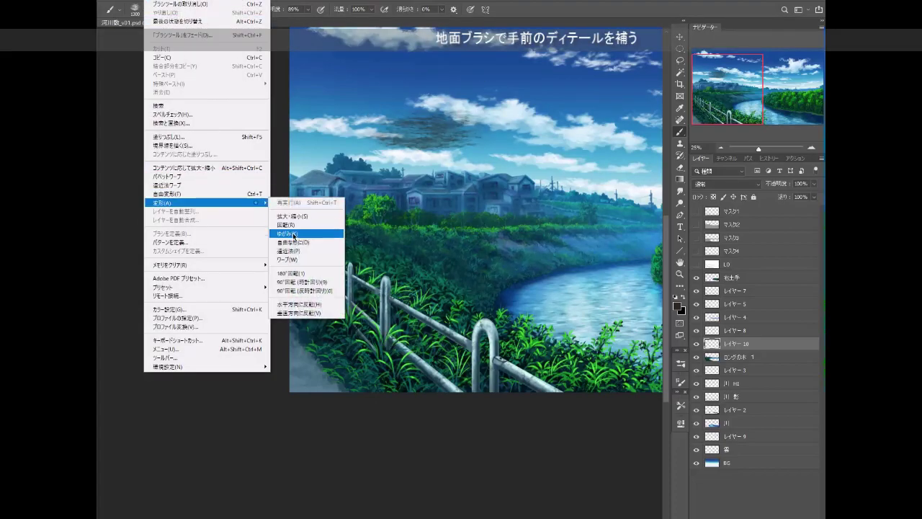
pyautogui.click(288, 237)
pyautogui.moveTo(430, 172)
pyautogui.mouseDown()
pyautogui.moveTo(439, 194)
pyautogui.moveTo(326, 372)
pyautogui.mouseUp()
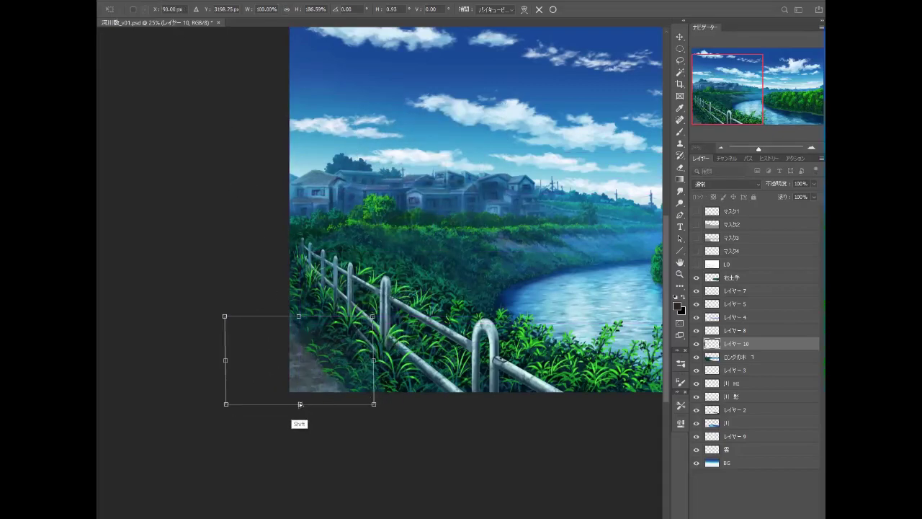
pyautogui.moveTo(300, 403); pyautogui.dragTo(349, 398)
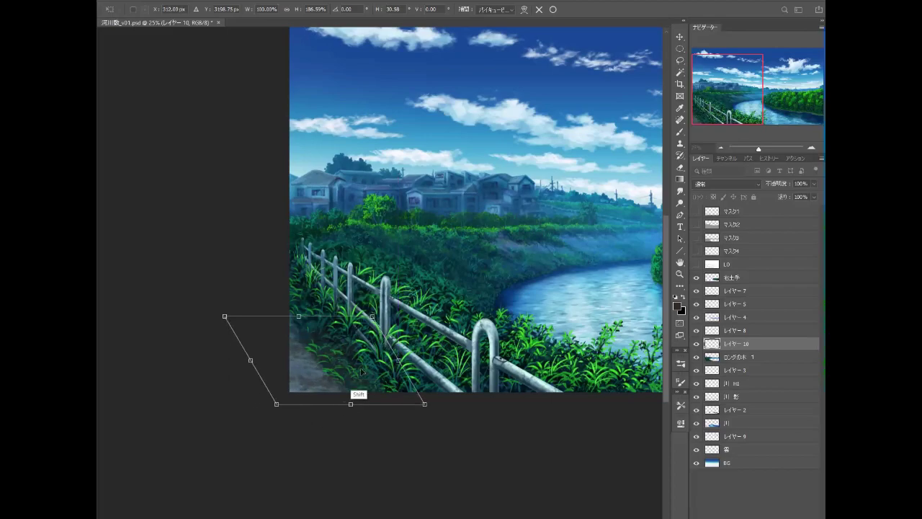
pyautogui.press('b')
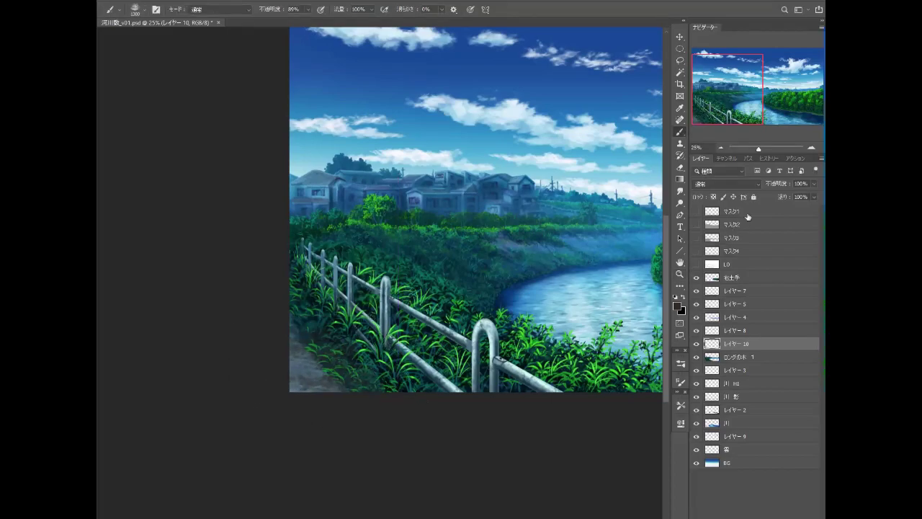
# Step: Set the texture layer to Multiply at 64% opacity and add a layer above ロングの木 1
pyautogui.click(763, 188)
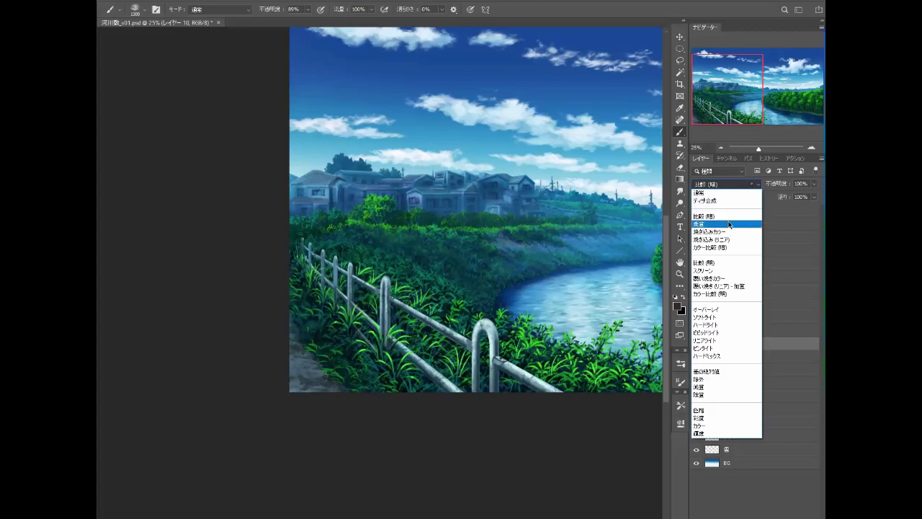
pyautogui.click(733, 221)
pyautogui.moveTo(813, 194); pyautogui.dragTo(798, 196)
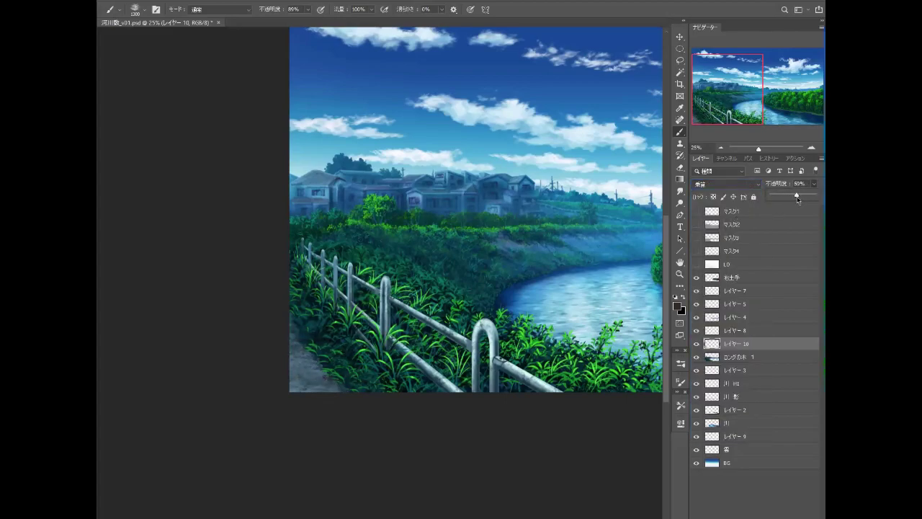
pyautogui.click(743, 356)
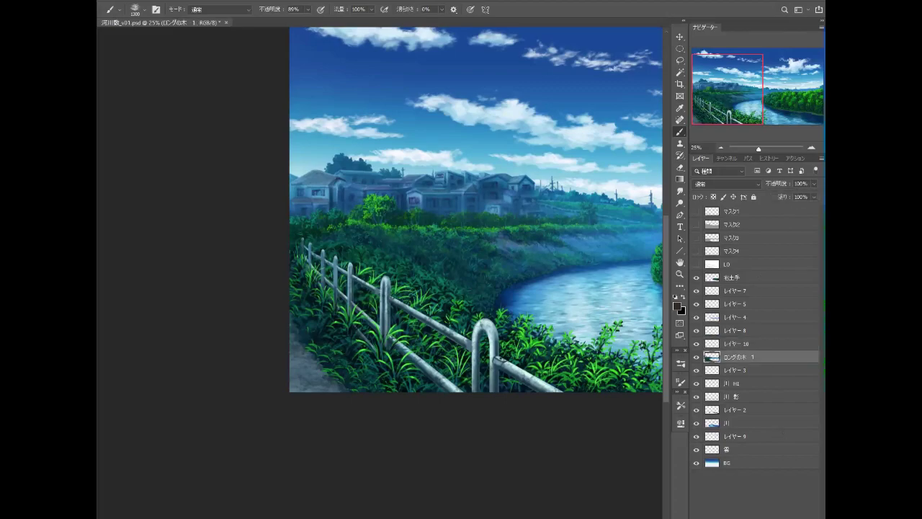
pyautogui.hotkey('ctrl', 'alt', 'shift', 'n')
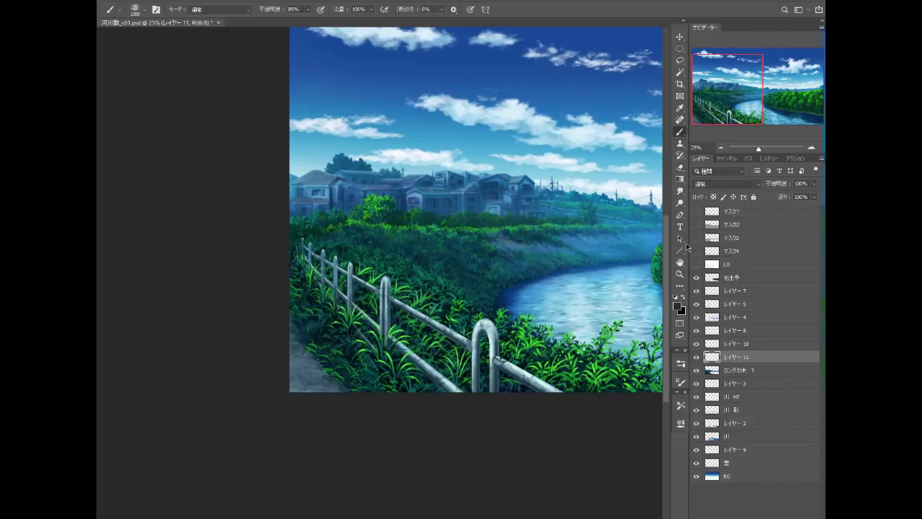
# Step: With the uneven main brush preset, paint sampled dark and light strokes along the lower-left path edge
pyautogui.moveTo(576, 373); pyautogui.dragTo(531, 356)
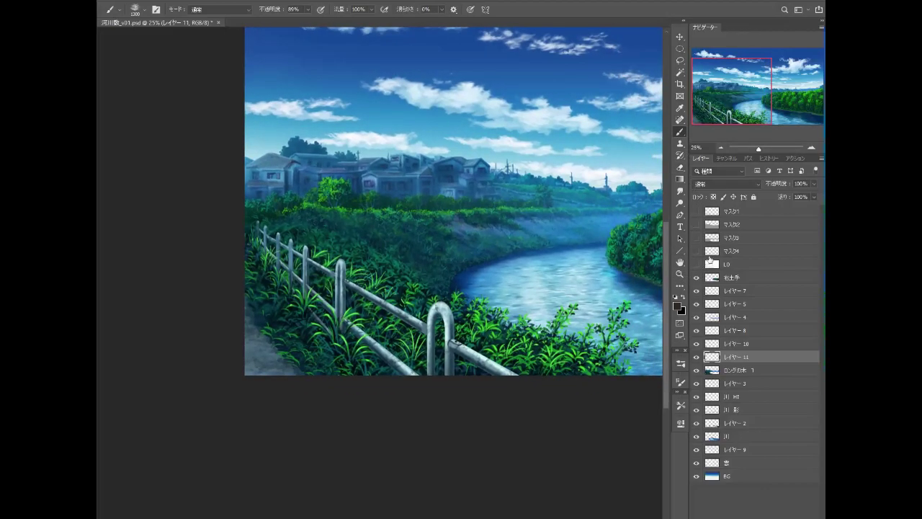
pyautogui.click(680, 406)
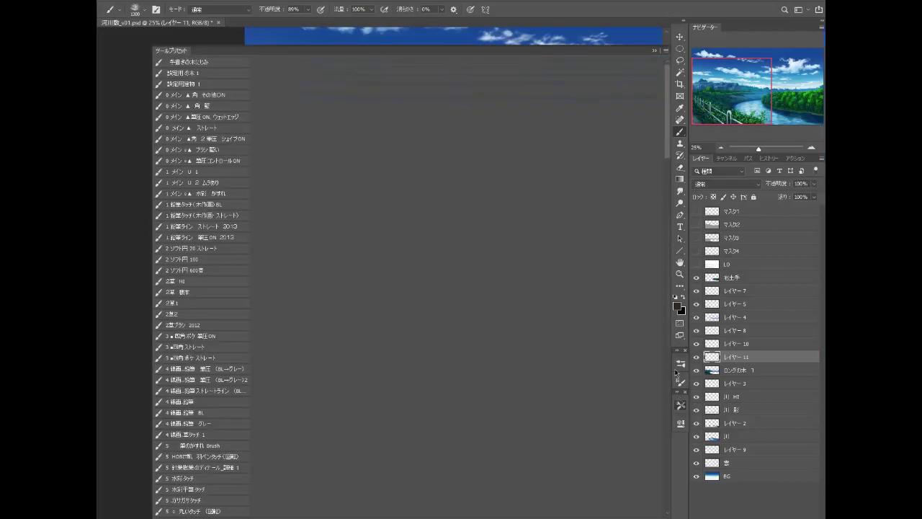
pyautogui.click(221, 184)
pyautogui.click(654, 51)
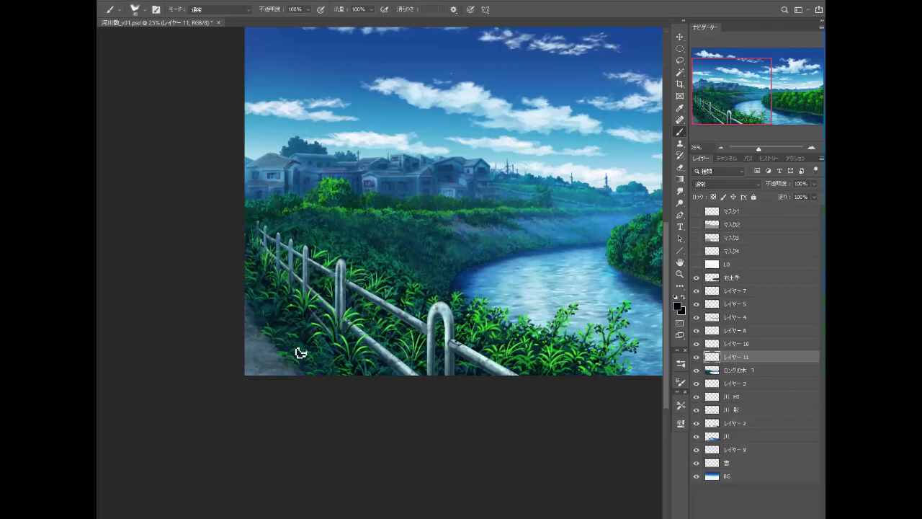
pyautogui.press('alt')
pyautogui.keyDown('alt'); pyautogui.click(363, 290); pyautogui.keyUp('alt')
pyautogui.moveTo(246, 332); pyautogui.dragTo(279, 374)
pyautogui.keyDown('alt'); pyautogui.click(365, 312); pyautogui.keyUp('alt')
pyautogui.moveTo(247, 333)
pyautogui.mouseDown()
pyautogui.moveTo(273, 371)
pyautogui.moveTo(243, 324)
pyautogui.moveTo(273, 386)
pyautogui.moveTo(248, 339)
pyautogui.mouseUp()
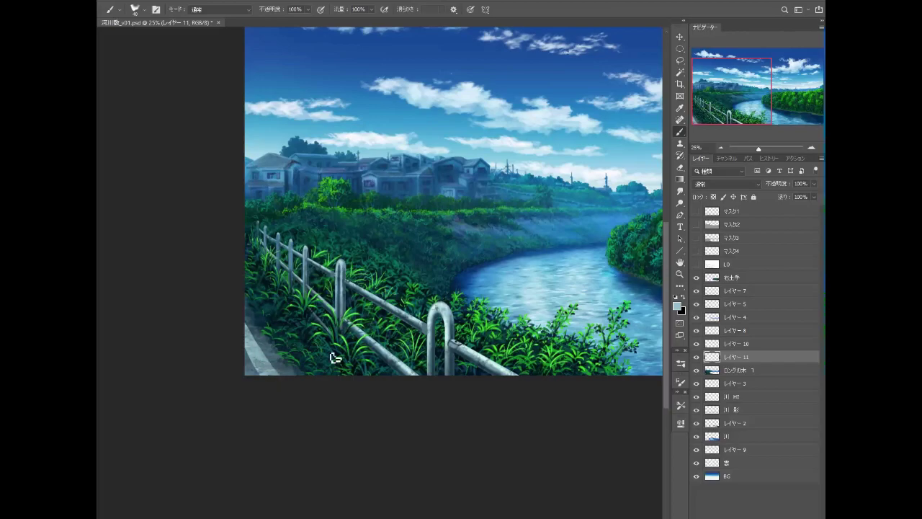
# Step: Zoom in around the fence and keep the brush opacity at 49%
pyautogui.click(811, 149)
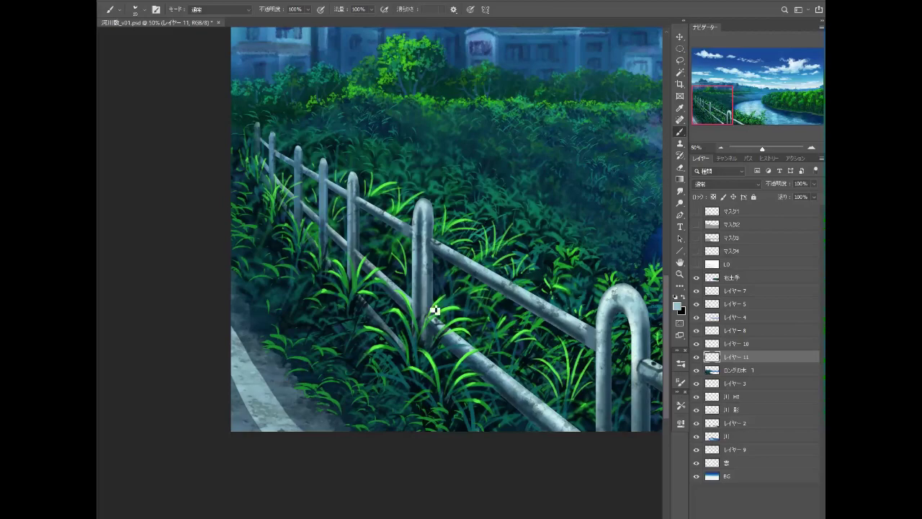
pyautogui.click(811, 149)
pyautogui.scroll(1, 545, 339)
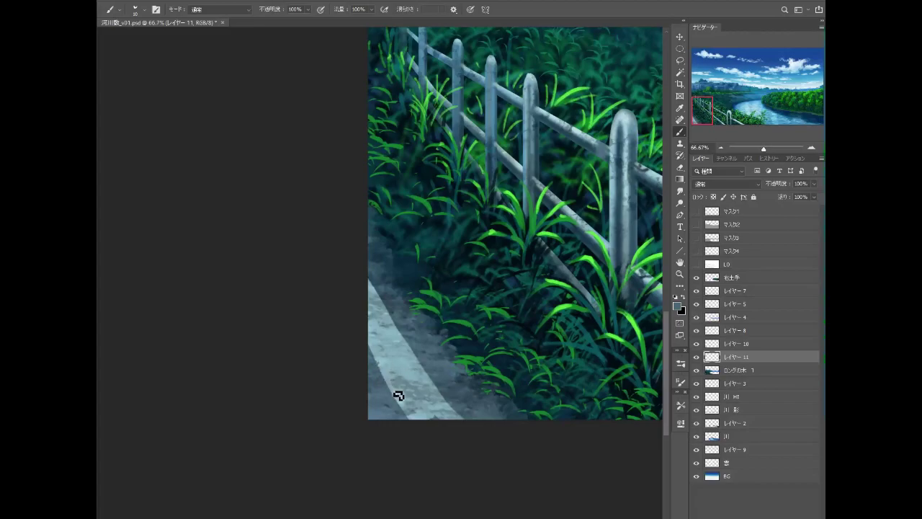
pyautogui.click(310, 10)
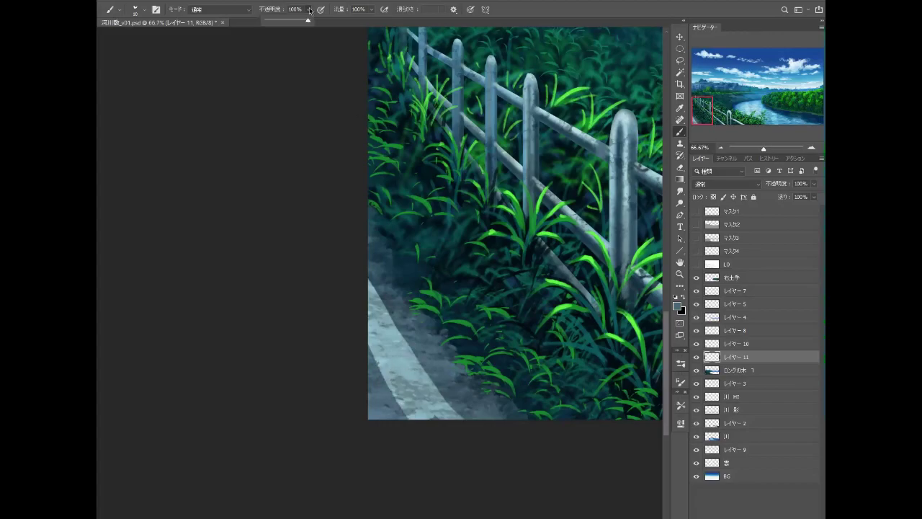
pyautogui.click(416, 363)
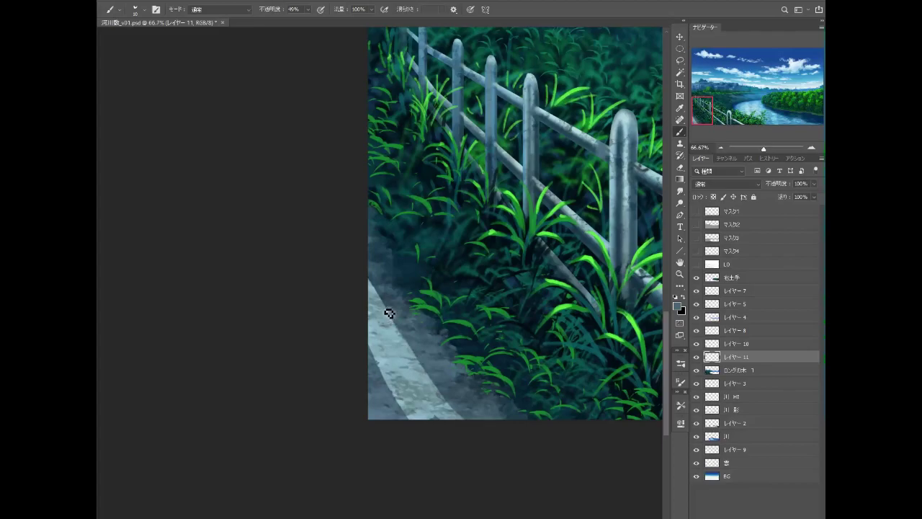
pyautogui.hscroll(5, 411, 315)
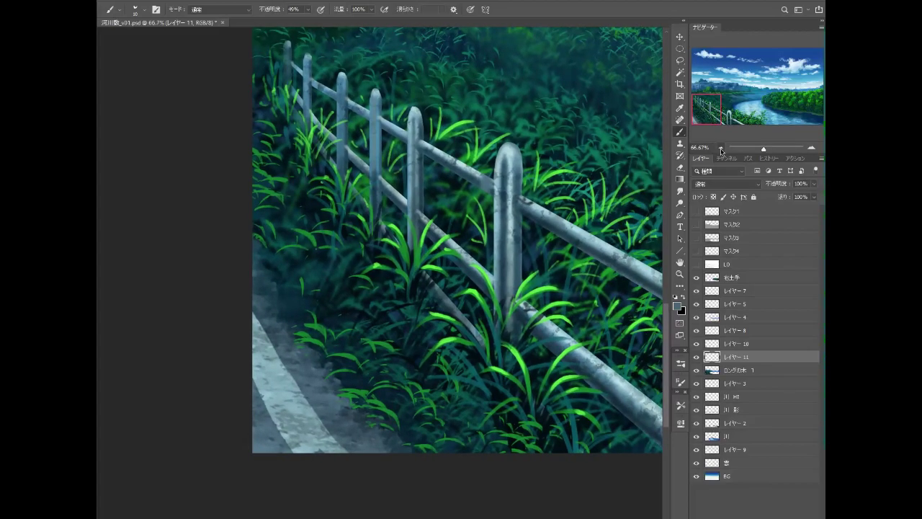
# Step: Zoom out to the whole scene and make レイヤー 8 the working layer
pyautogui.click(721, 149)
pyautogui.click(721, 147)
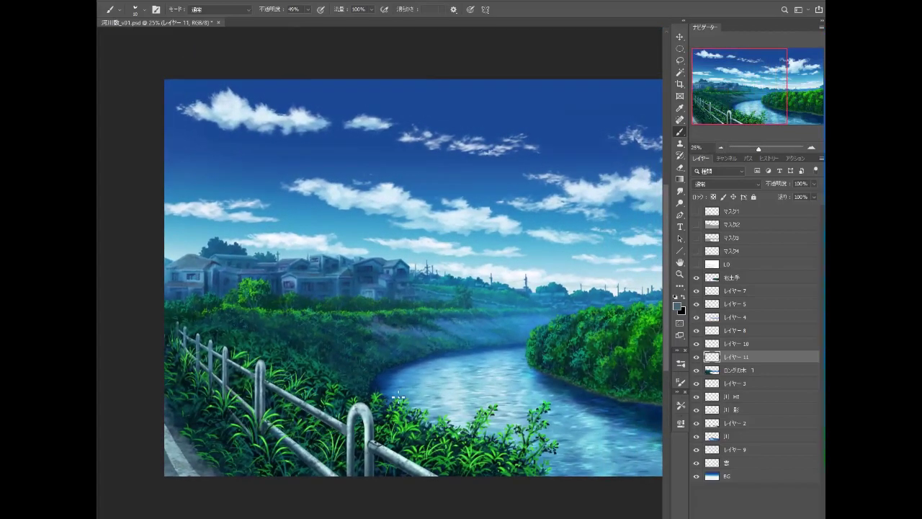
pyautogui.scroll(-2, 448, 424)
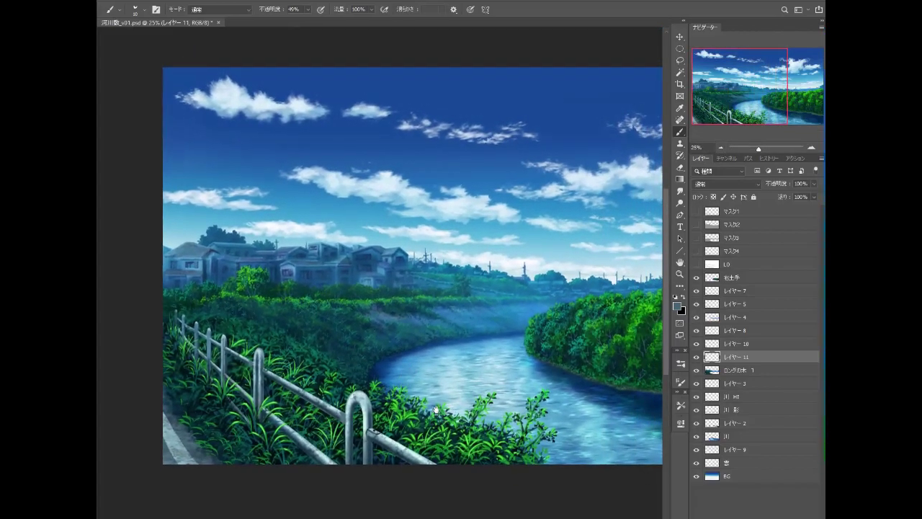
pyautogui.click(728, 330)
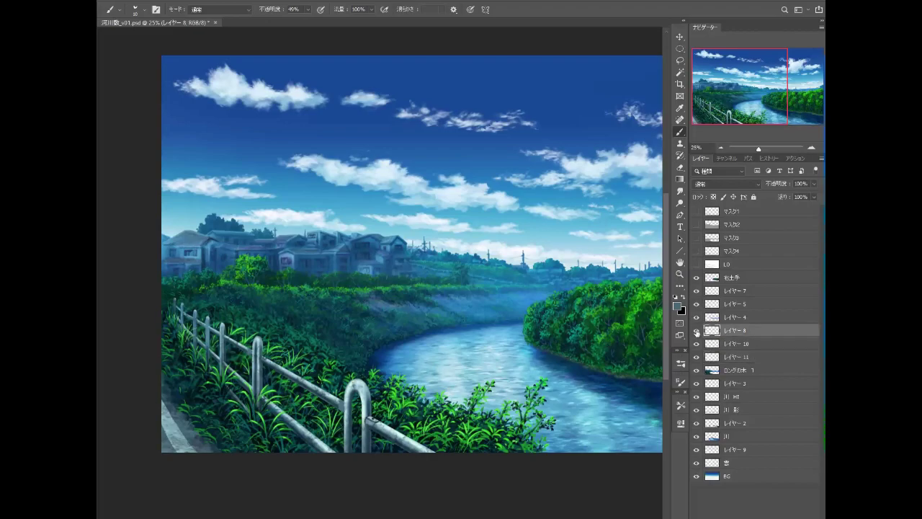
# Step: Sample a bright grass green near the fence and lighten it in the Color Picker
pyautogui.click(811, 148)
pyautogui.moveTo(180, 440); pyautogui.dragTo(317, 343)
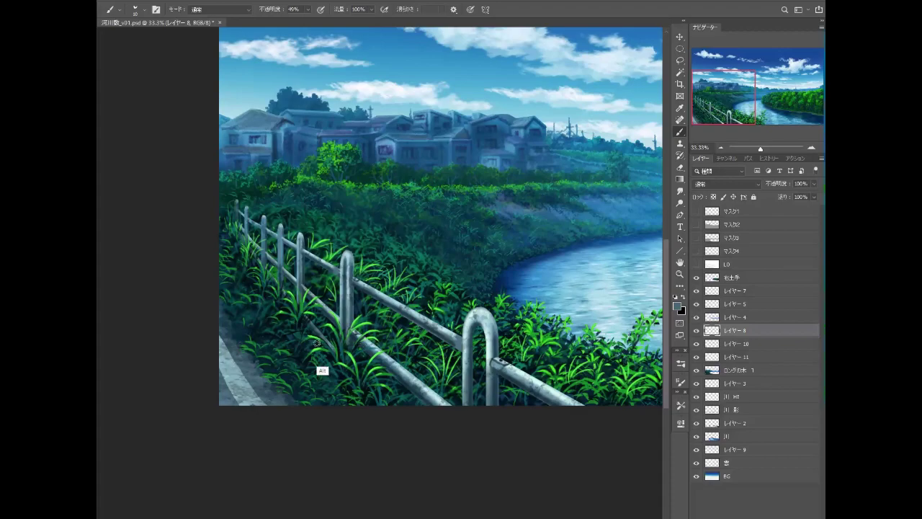
pyautogui.keyDown('alt'); pyautogui.click(263, 350); pyautogui.keyUp('alt')
pyautogui.keyDown('alt'); pyautogui.click(311, 337); pyautogui.keyUp('alt')
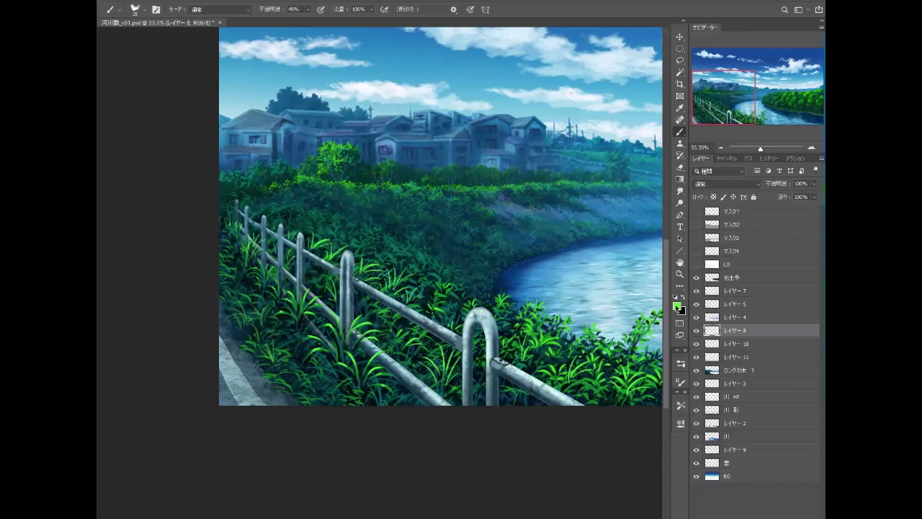
pyautogui.click(676, 305)
pyautogui.click(631, 342)
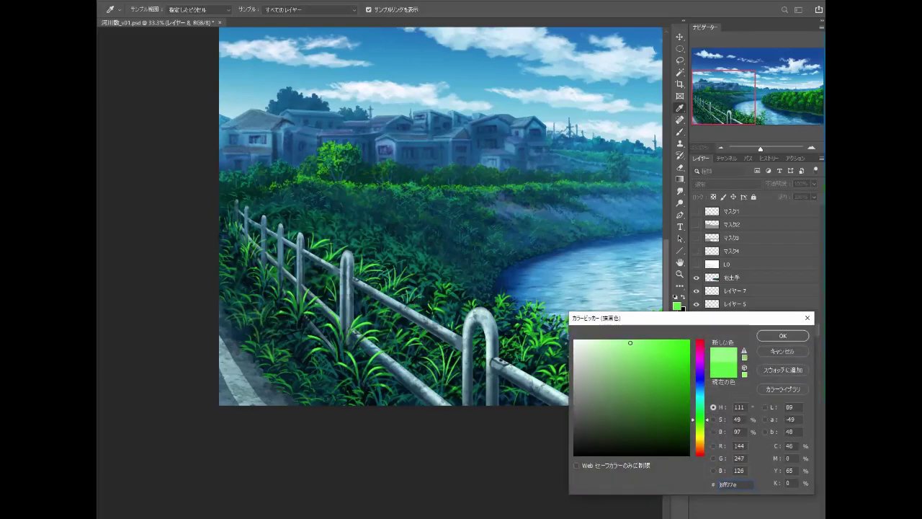
pyautogui.click(782, 336)
# Step: Raise brush opacity to 80% and paint a light highlight on the grass blades
pyautogui.moveTo(307, 10); pyautogui.dragTo(324, 23)
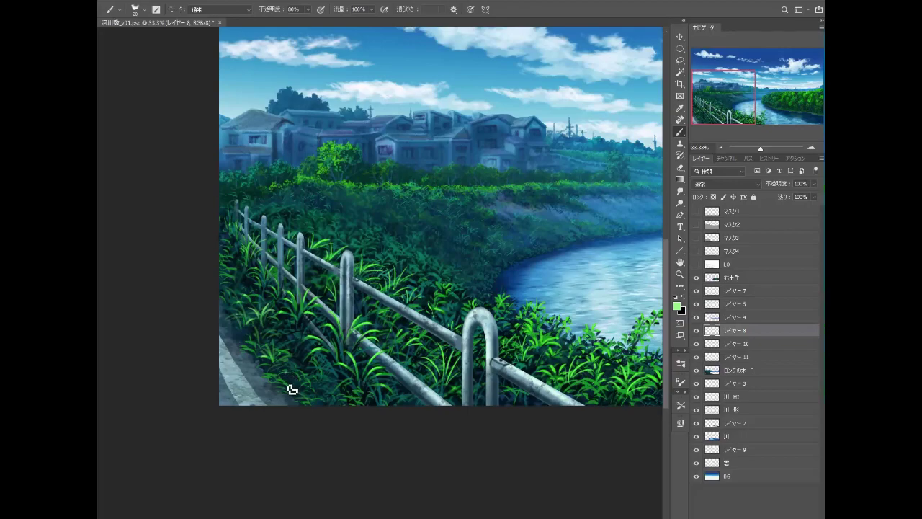
pyautogui.moveTo(299, 355); pyautogui.dragTo(299, 364)
pyautogui.keyDown('ctrl'); pyautogui.click(458, 364); pyautogui.keyUp('ctrl')
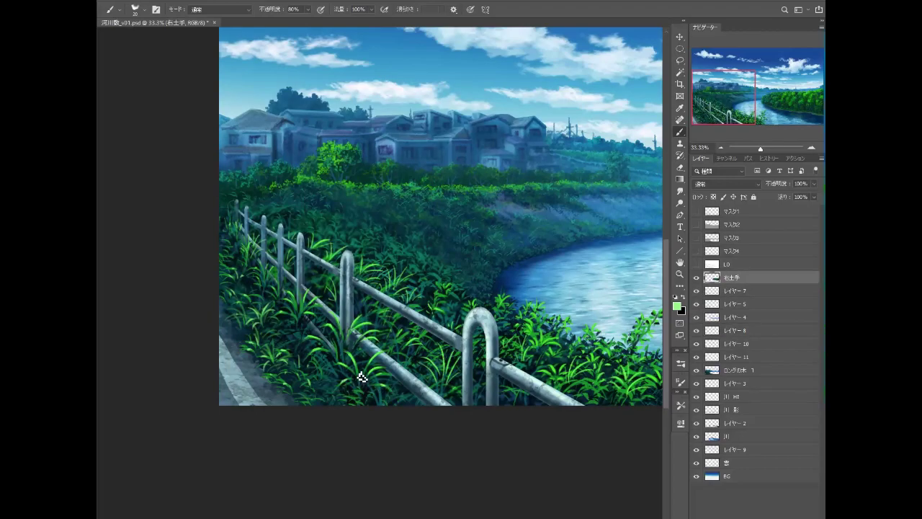
# Step: Sample a darker grass green and zoom out to fit the whole image
pyautogui.press('alt')
pyautogui.keyDown('alt'); pyautogui.click(356, 369); pyautogui.keyUp('alt')
pyautogui.click(719, 149)
pyautogui.moveTo(560, 306); pyautogui.dragTo(437, 375)
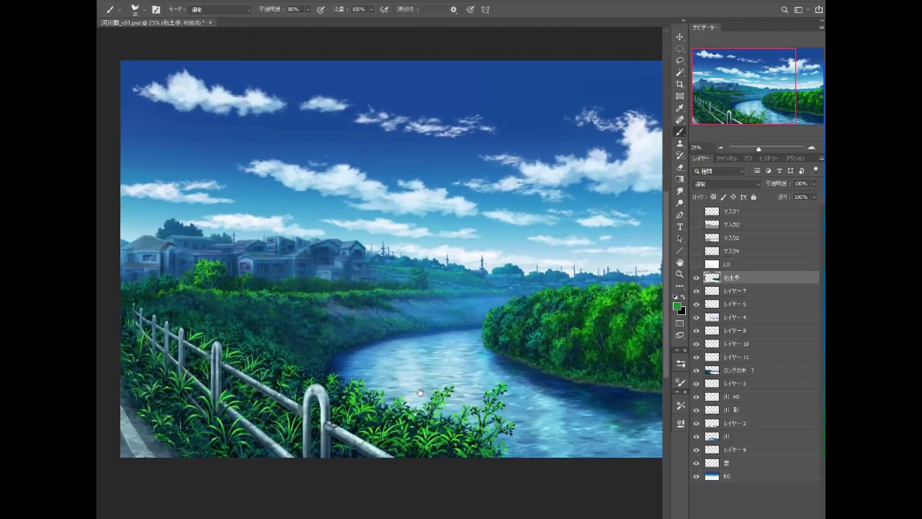
pyautogui.click(721, 149)
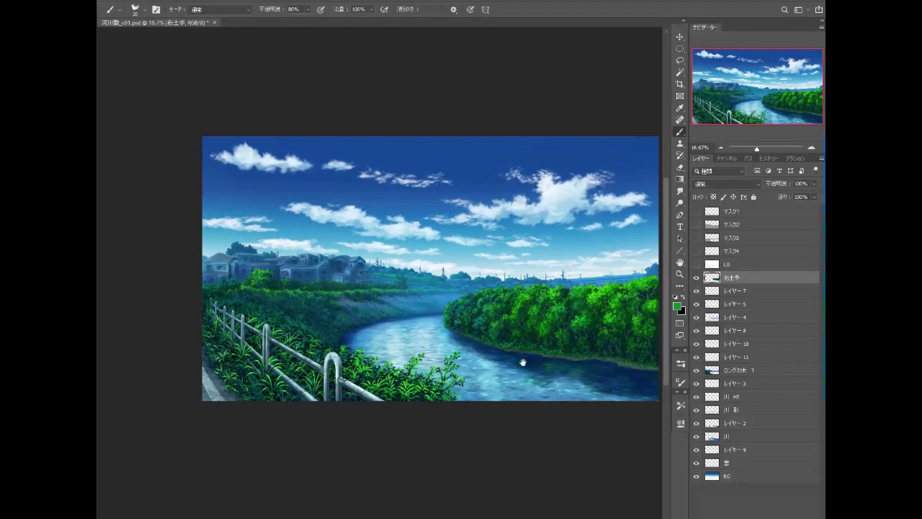
pyautogui.moveTo(523, 362); pyautogui.dragTo(487, 360)
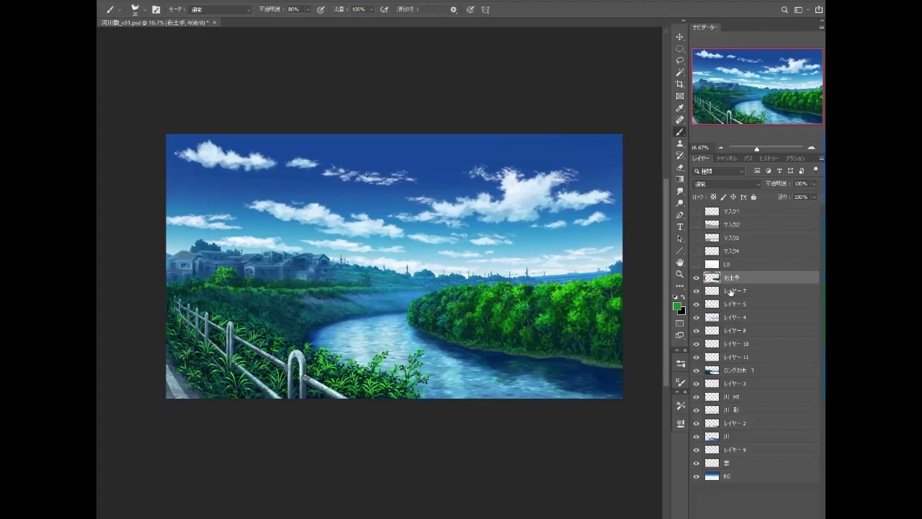
# Step: Inspect layers by toggling their visibility, then add レイヤー 12 above ロングの木 1
pyautogui.click(730, 290)
pyautogui.click(697, 291)
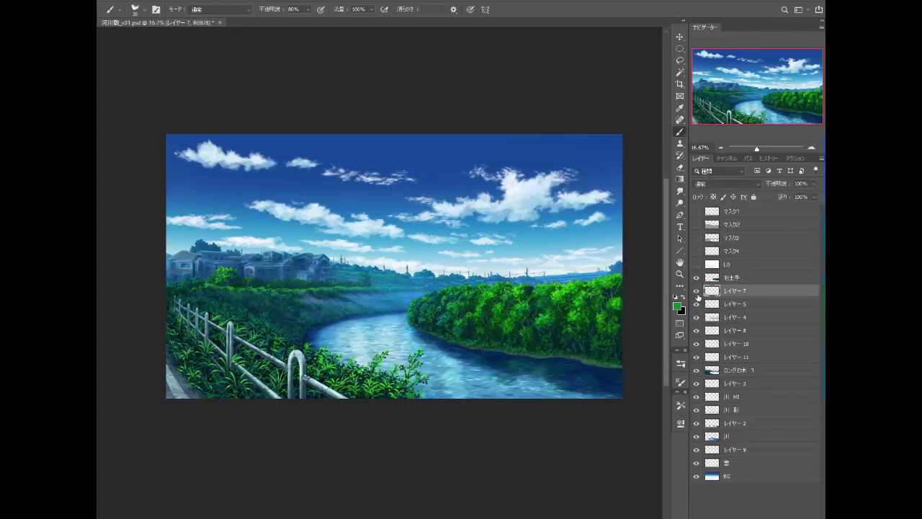
pyautogui.click(697, 303)
pyautogui.click(696, 317)
pyautogui.click(696, 330)
pyautogui.click(696, 331)
pyautogui.click(697, 344)
pyautogui.click(696, 357)
pyautogui.click(697, 369)
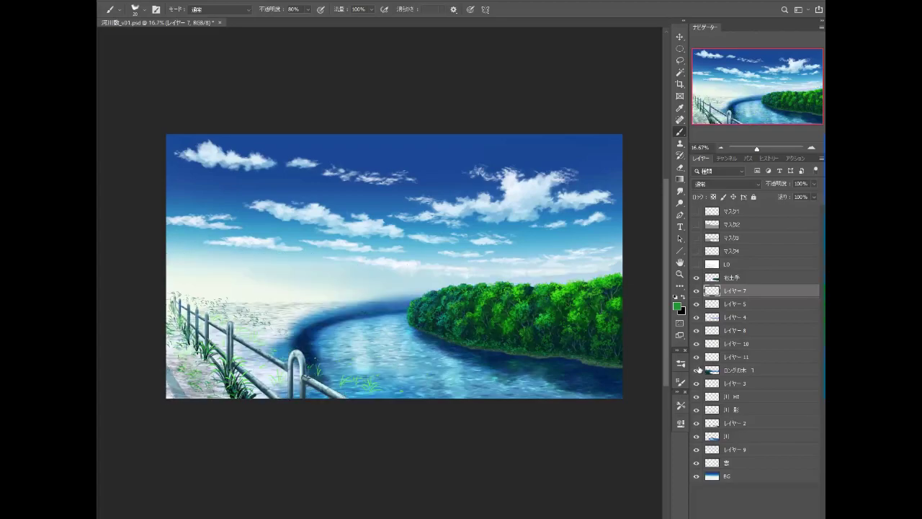
pyautogui.click(728, 359)
pyautogui.click(744, 371)
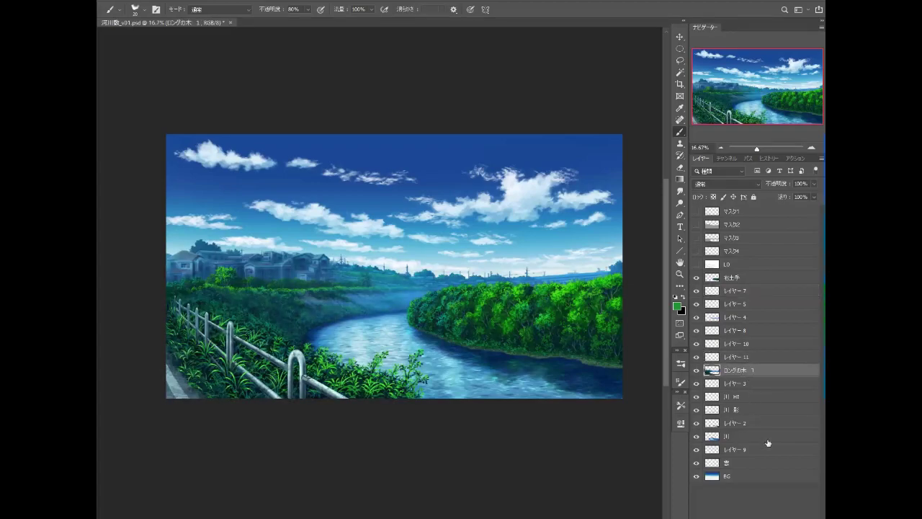
pyautogui.hotkey('ctrl', 'shift', 'alt', 'n')
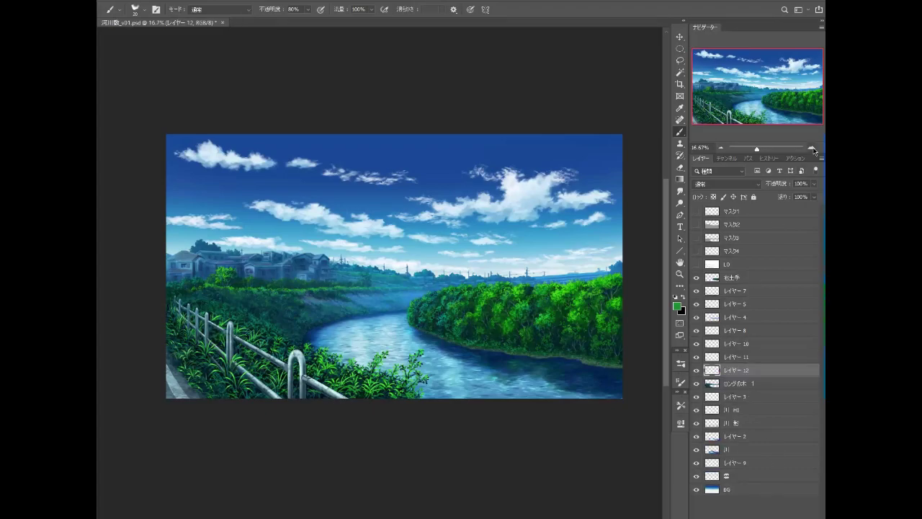
# Step: Zoom in on the houses and fence and sample a dark teal-blue near the houses
pyautogui.click(811, 147)
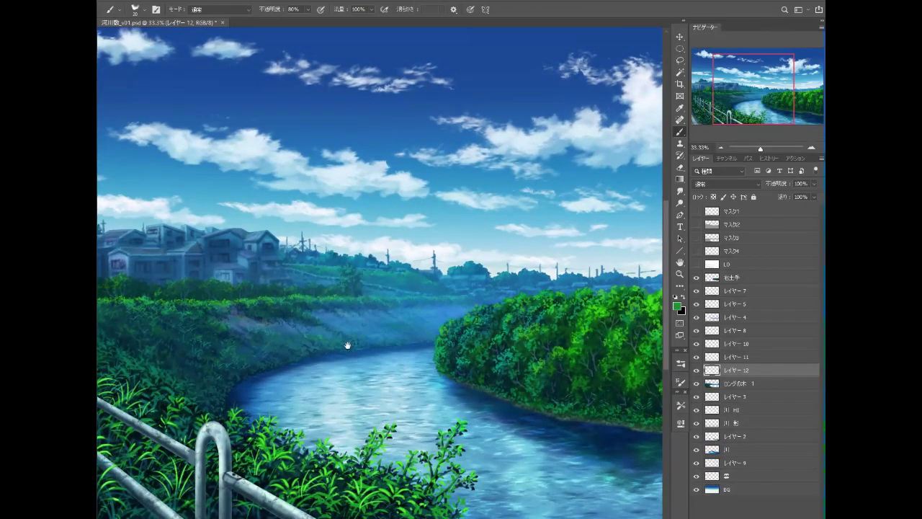
pyautogui.moveTo(346, 345)
pyautogui.mouseDown()
pyautogui.moveTo(519, 363)
pyautogui.moveTo(499, 344)
pyautogui.mouseUp()
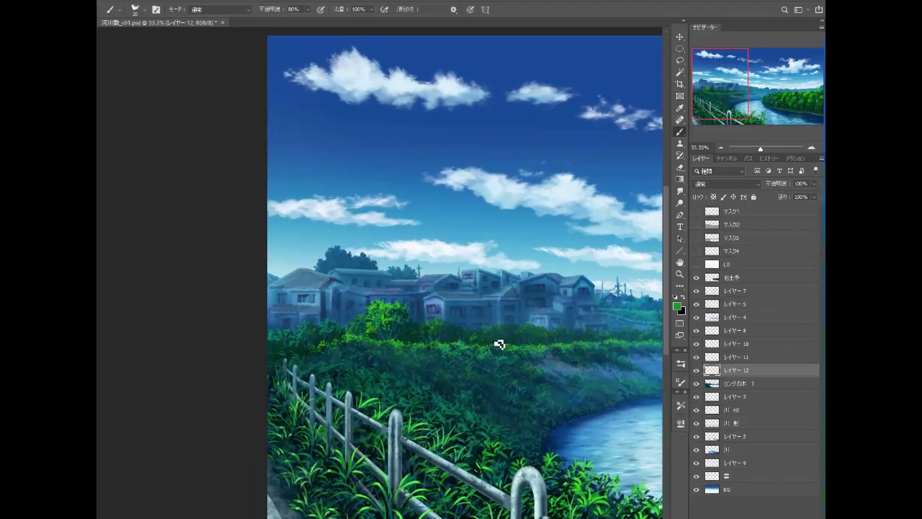
pyautogui.keyDown('alt'); pyautogui.click(495, 325); pyautogui.keyUp('alt')
pyautogui.moveTo(462, 355); pyautogui.dragTo(497, 346)
pyautogui.moveTo(403, 358); pyautogui.dragTo(469, 352)
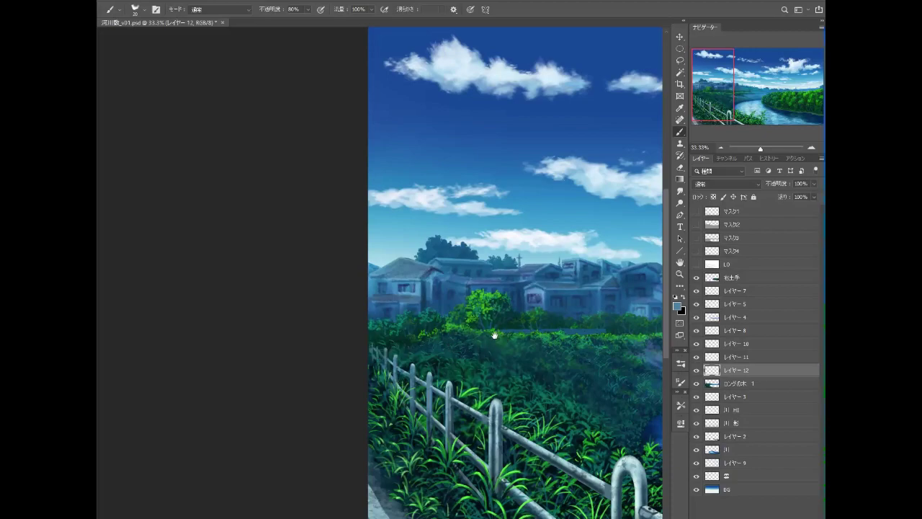
pyautogui.moveTo(452, 336); pyautogui.dragTo(490, 355)
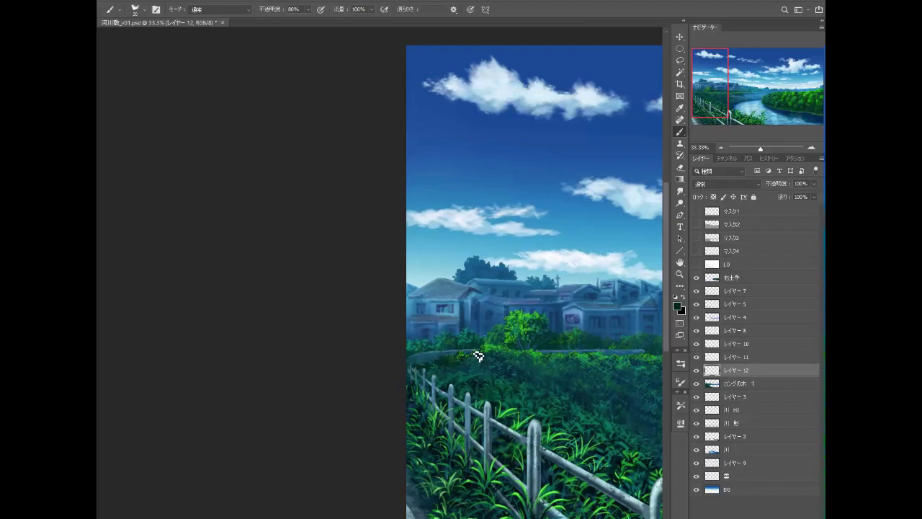
# Step: Mix a light teal colour and paint a highlight stroke along the path edge
pyautogui.keyDown('alt'); pyautogui.click(469, 329); pyautogui.keyUp('alt')
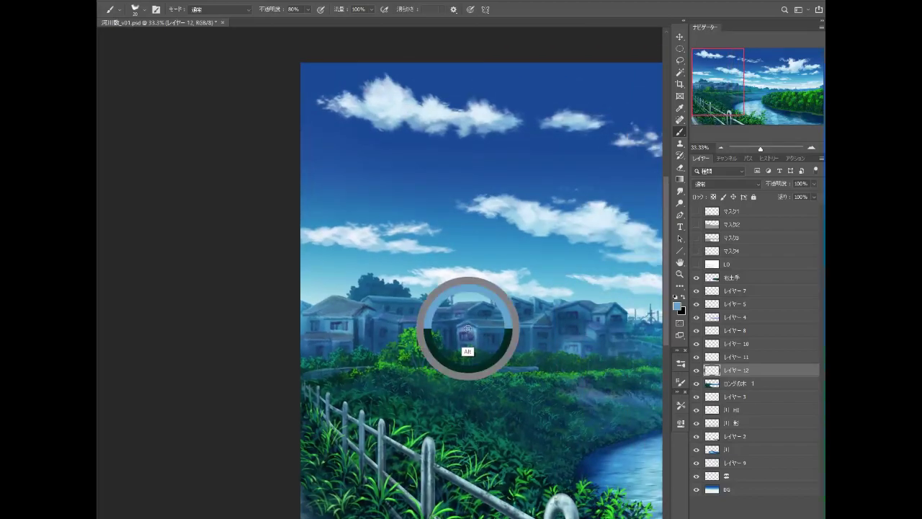
pyautogui.click(678, 308)
pyautogui.click(694, 389)
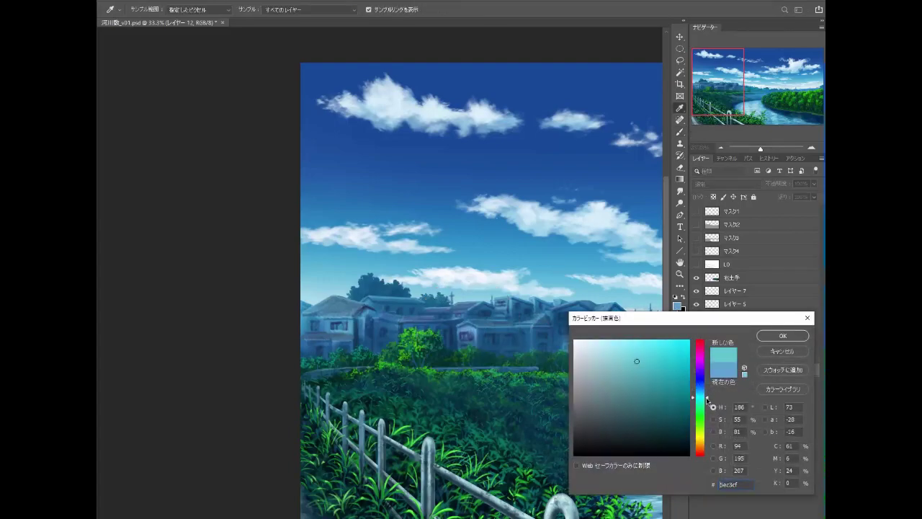
pyautogui.click(611, 340)
pyautogui.click(769, 339)
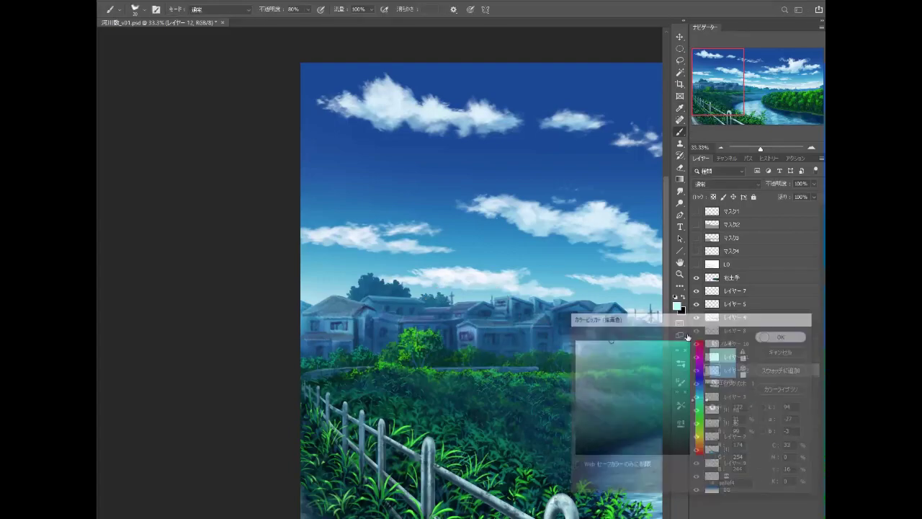
pyautogui.moveTo(532, 372); pyautogui.dragTo(493, 373)
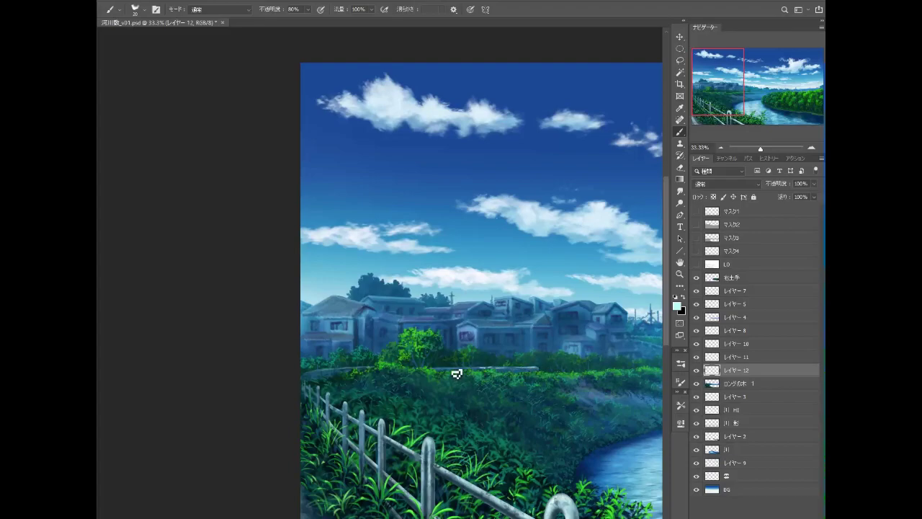
# Step: Lower the brush opacity slightly and enlarge the brush for hazing the distant houses
pyautogui.click(308, 10)
pyautogui.hscroll(-3, 469, 356)
pyautogui.hscroll(-3, 496, 371)
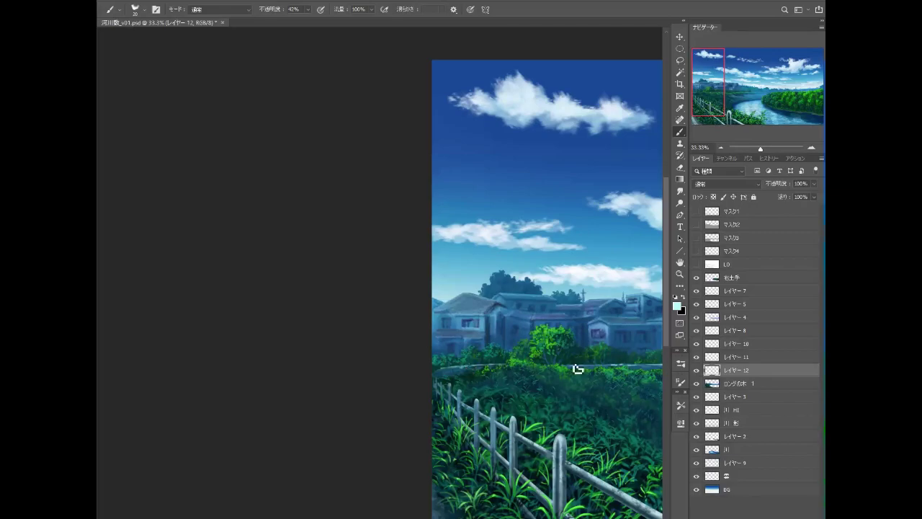
pyautogui.hscroll(3, 610, 353)
pyautogui.scroll(1, 487, 362)
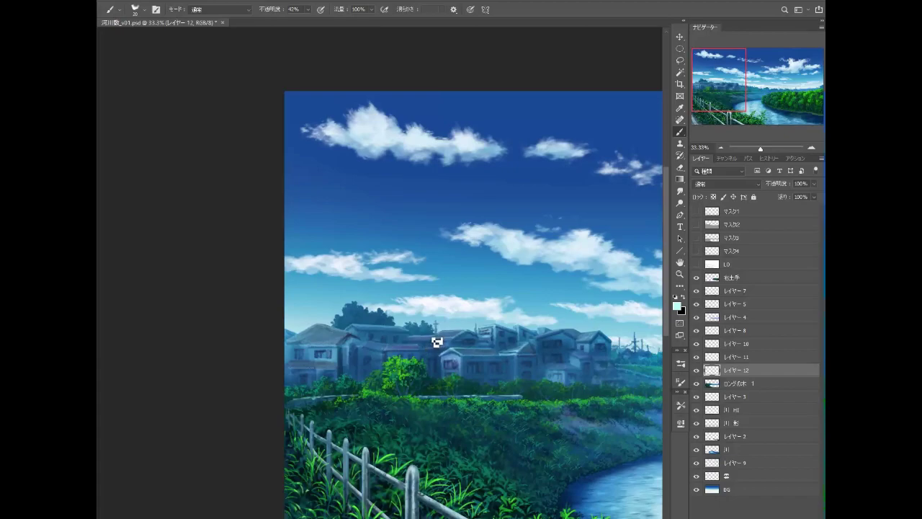
pyautogui.moveTo(414, 347); pyautogui.dragTo(497, 365)
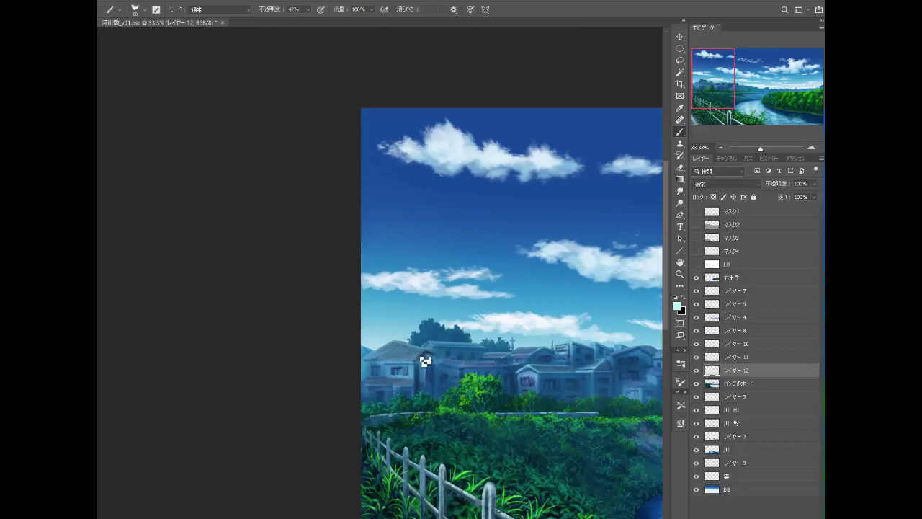
pyautogui.moveTo(418, 367); pyautogui.dragTo(521, 362)
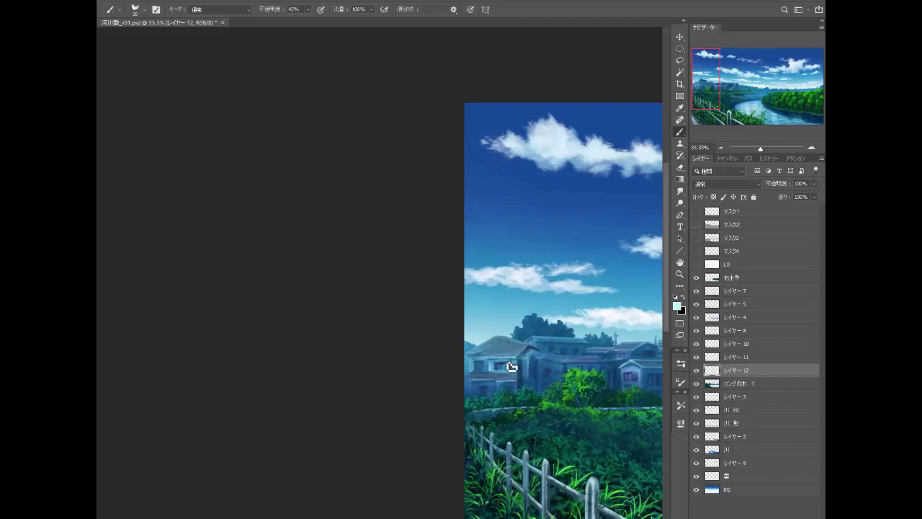
pyautogui.moveTo(536, 366); pyautogui.dragTo(490, 368)
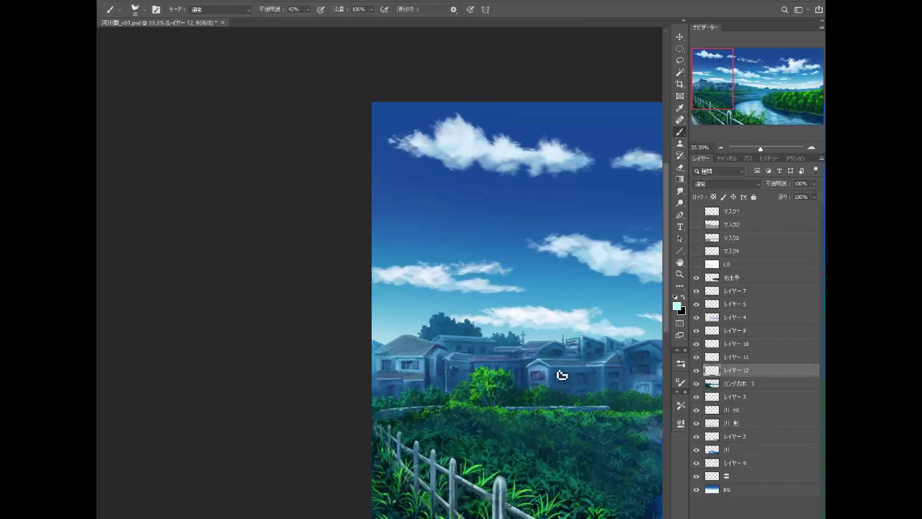
pyautogui.moveTo(549, 375); pyautogui.dragTo(473, 377)
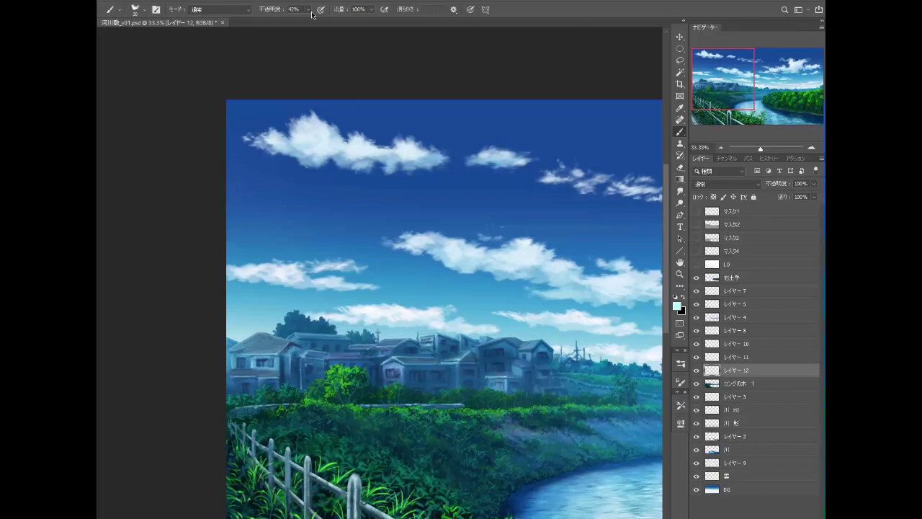
pyautogui.moveTo(311, 12); pyautogui.dragTo(305, 21)
pyautogui.press(']')
pyautogui.press(']')
# Step: Brush a faint pale cyan haze onto the house walls
pyautogui.click(677, 306)
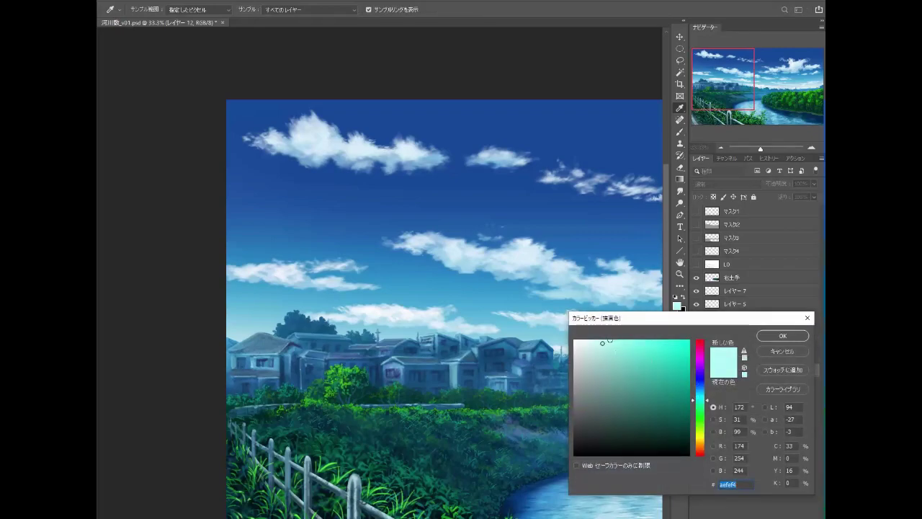
pyautogui.click(782, 336)
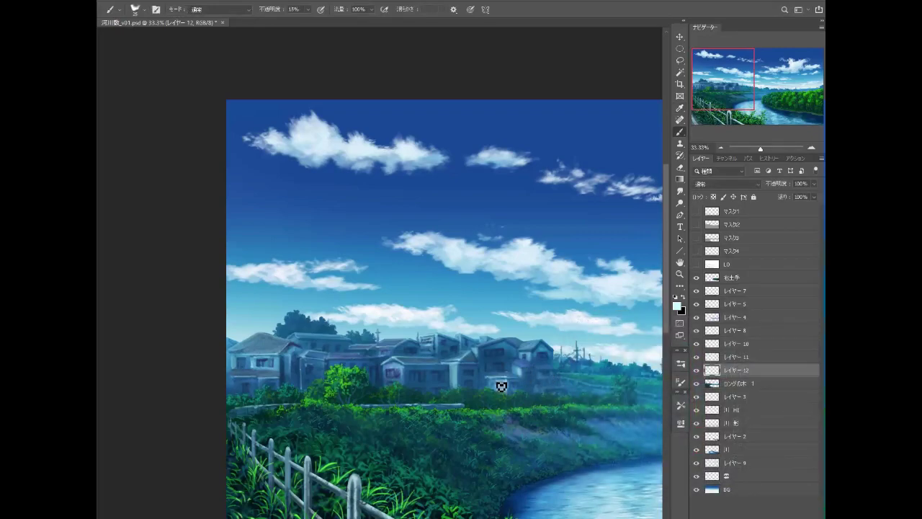
pyautogui.moveTo(497, 386); pyautogui.dragTo(512, 381)
pyautogui.hscroll(-3, 486, 378)
pyautogui.hscroll(-1, 468, 360)
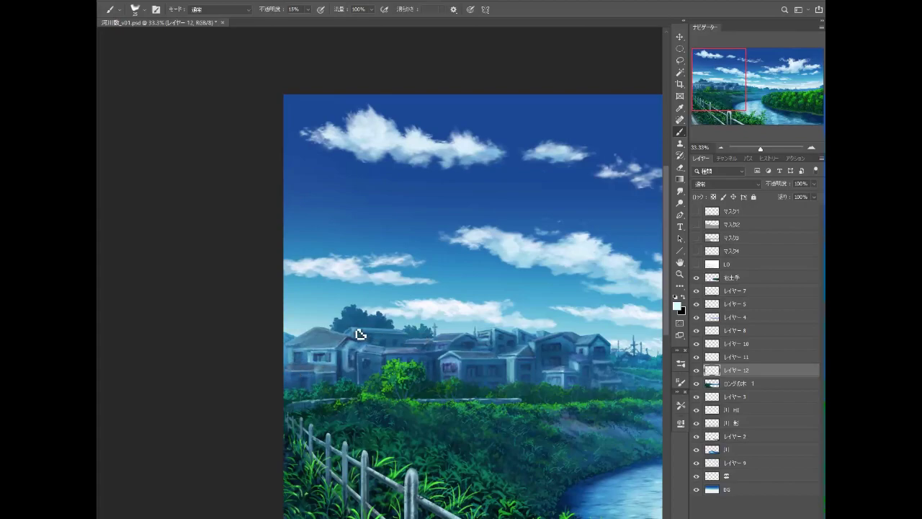
pyautogui.moveTo(365, 336); pyautogui.dragTo(347, 332)
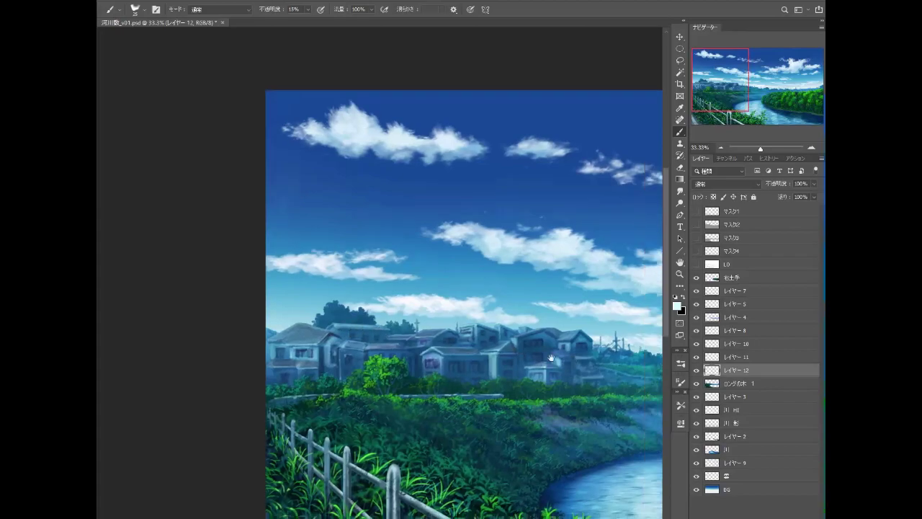
pyautogui.moveTo(551, 358); pyautogui.dragTo(463, 350)
# Step: Switch the paint colour to a darker purple at 8% brush opacity
pyautogui.click(678, 306)
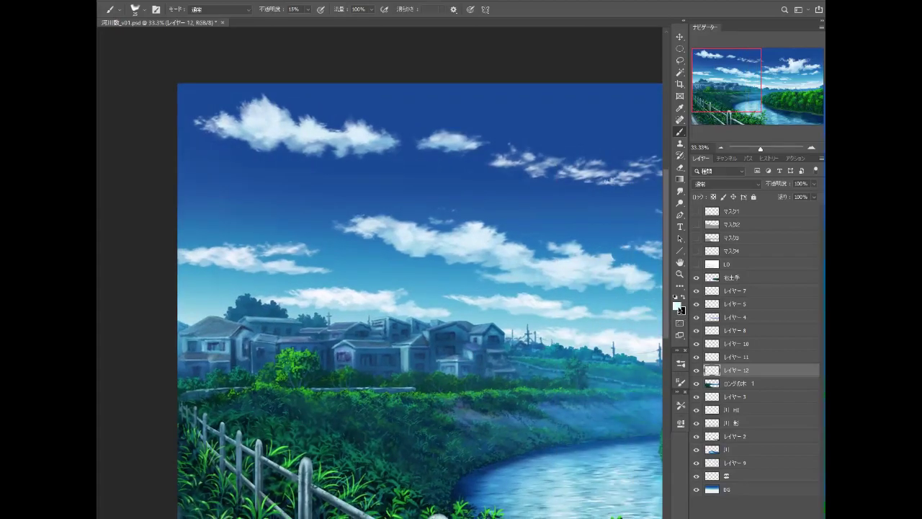
pyautogui.click(699, 361)
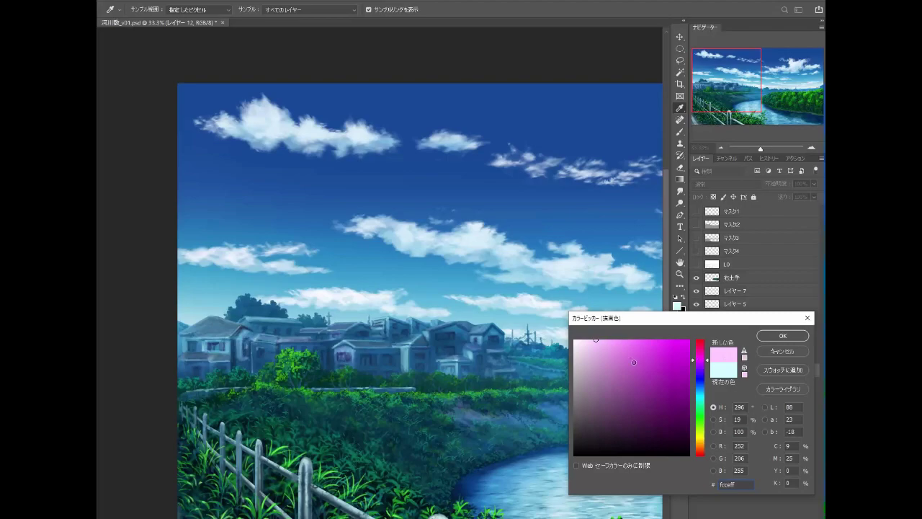
pyautogui.click(641, 393)
pyautogui.click(782, 336)
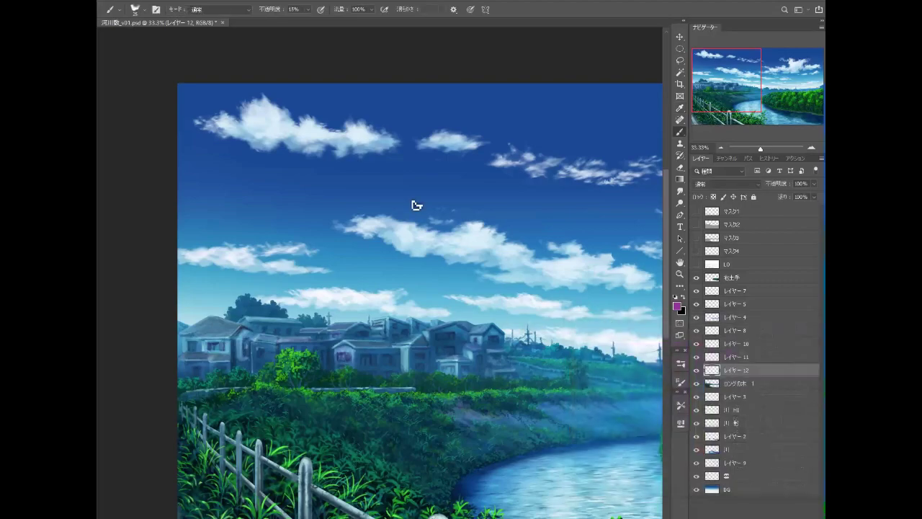
pyautogui.click(307, 11)
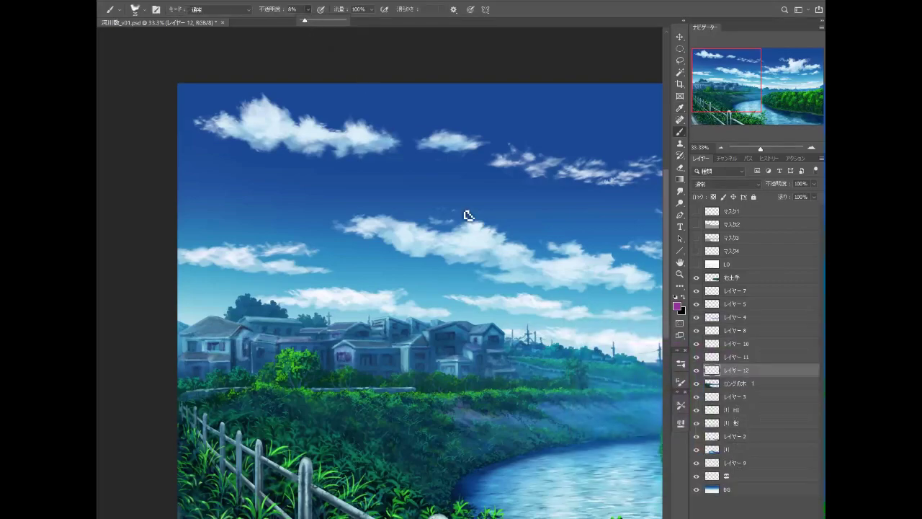
pyautogui.click(490, 332)
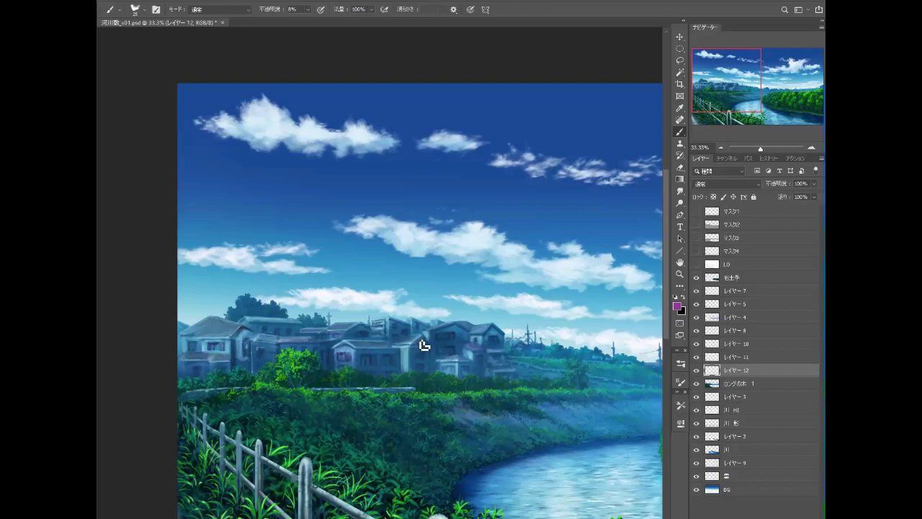
# Step: Sample white from the clouds as the paint colour
pyautogui.moveTo(338, 344); pyautogui.dragTo(448, 356)
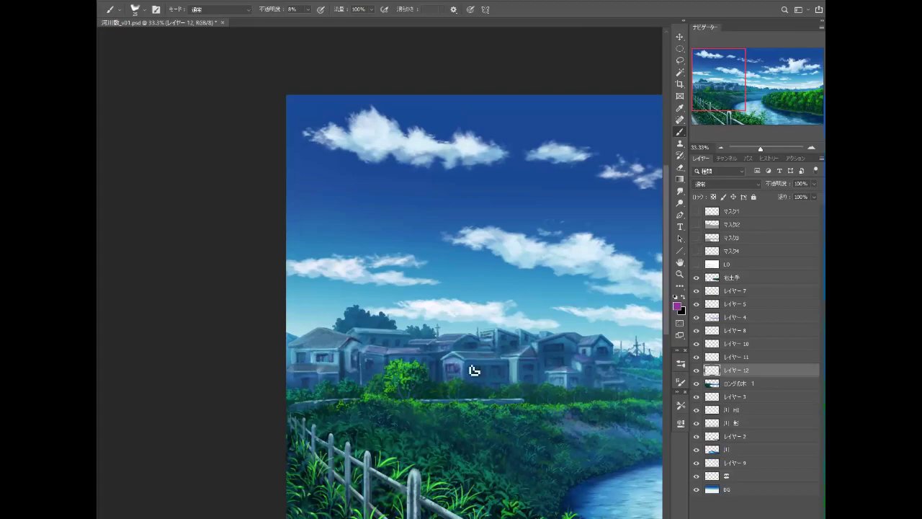
pyautogui.scroll(-3, 504, 360)
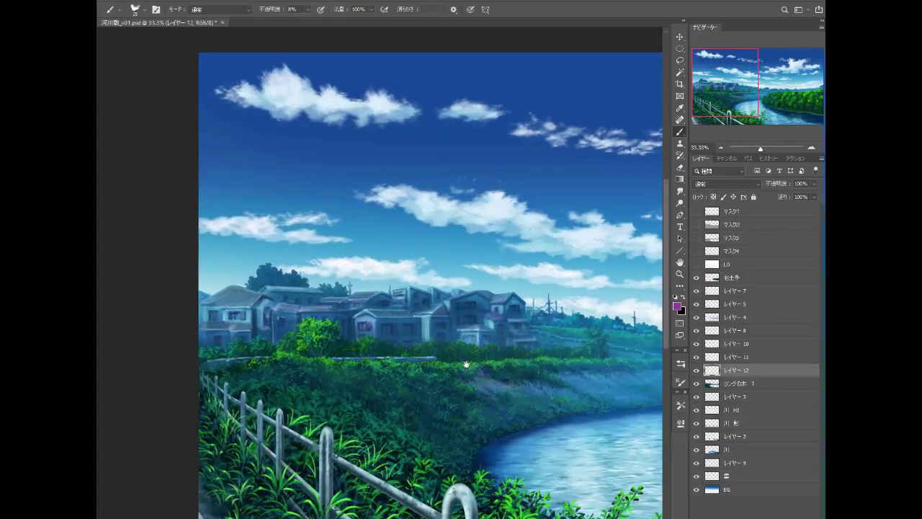
pyautogui.hscroll(-3, 520, 359)
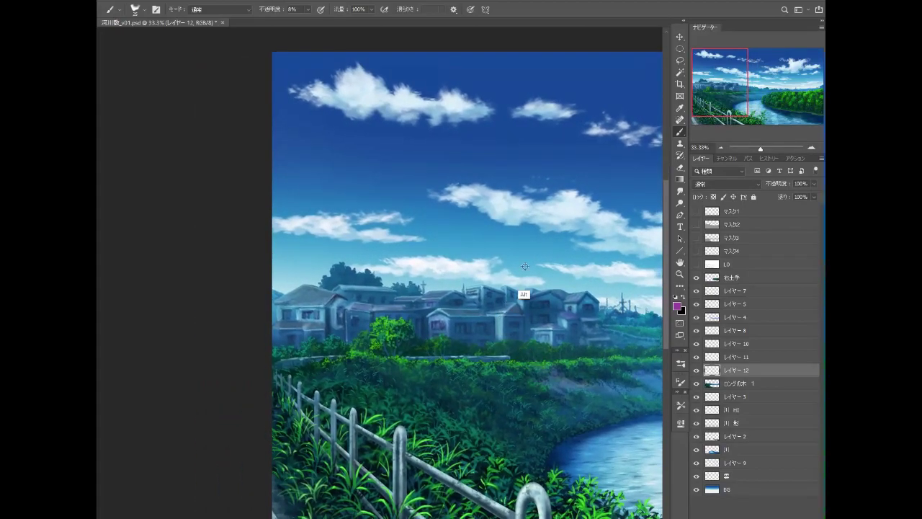
pyautogui.keyDown('alt'); pyautogui.click(477, 265); pyautogui.keyUp('alt')
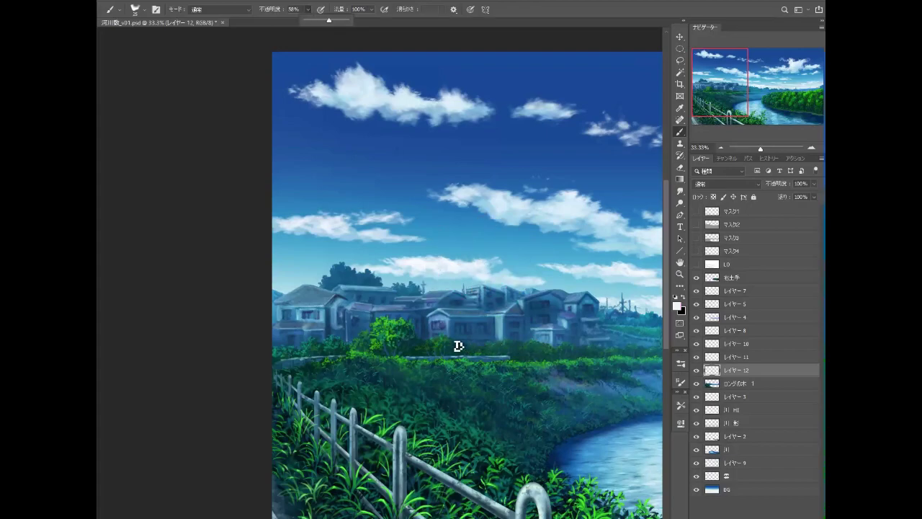
# Step: Set brush opacity to 58%, sample a muted blue-grey from the houses, and show the tool presets
pyautogui.click(426, 340)
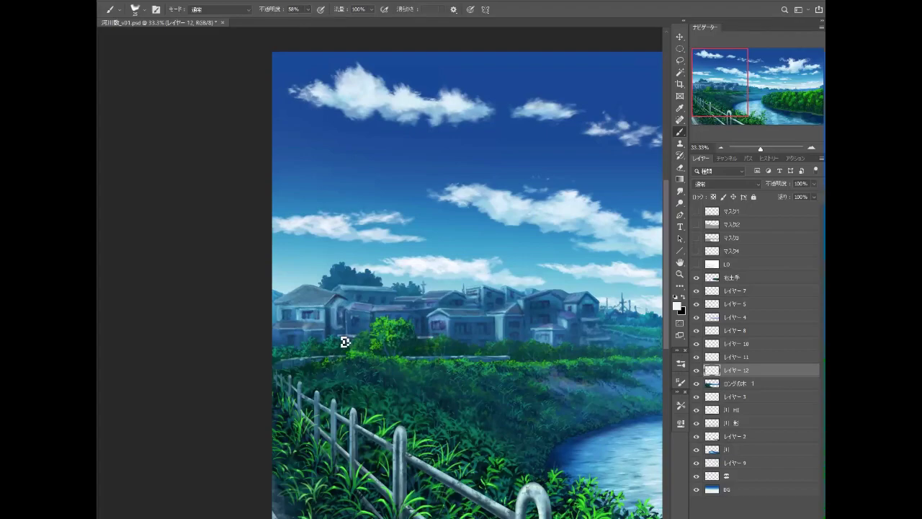
pyautogui.press('shift')
pyautogui.press('shift')
pyautogui.press('alt')
pyautogui.keyDown('alt'); pyautogui.click(450, 313); pyautogui.keyUp('alt')
pyautogui.click(681, 407)
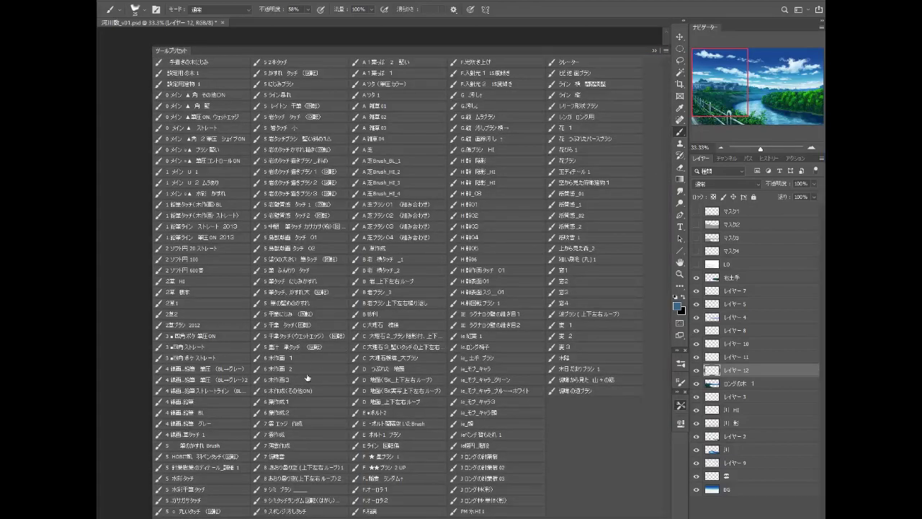
# Step: Paint dark green foliage over the houses using the 5 木作画 1 tree preset
pyautogui.click(308, 358)
pyautogui.click(655, 49)
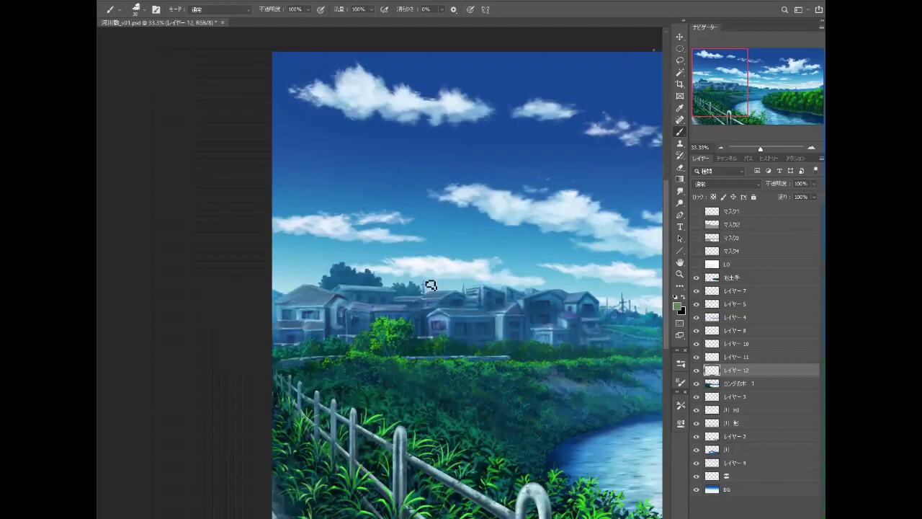
pyautogui.press('alt')
pyautogui.keyDown('alt'); pyautogui.click(404, 351); pyautogui.keyUp('alt')
pyautogui.moveTo(308, 9); pyautogui.dragTo(297, 24)
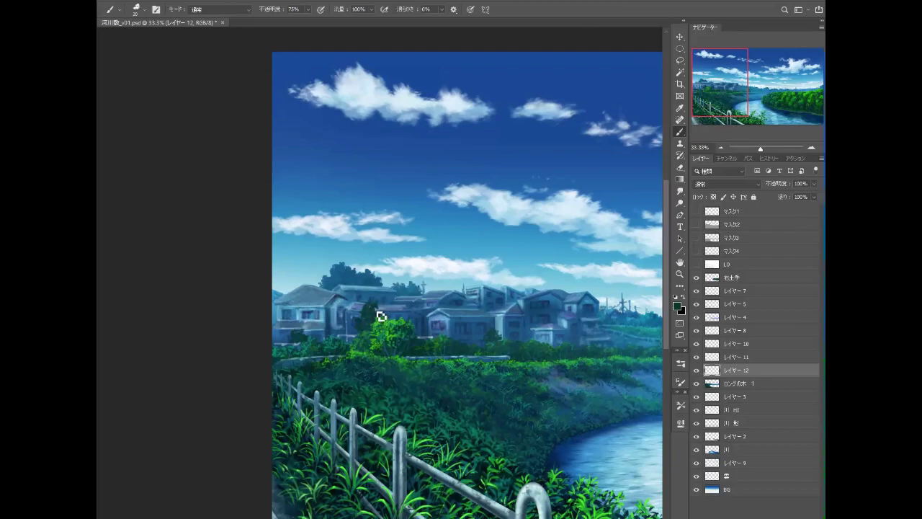
pyautogui.moveTo(369, 310); pyautogui.dragTo(383, 314)
# Step: Switch to the 6 木作画 2 preset with a sampled teal blue at 53% opacity
pyautogui.click(681, 407)
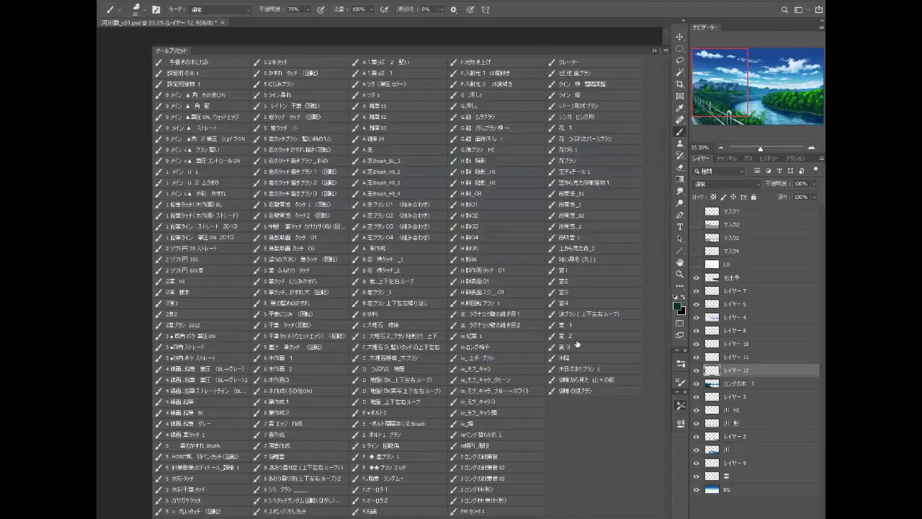
pyautogui.click(311, 368)
pyautogui.click(654, 51)
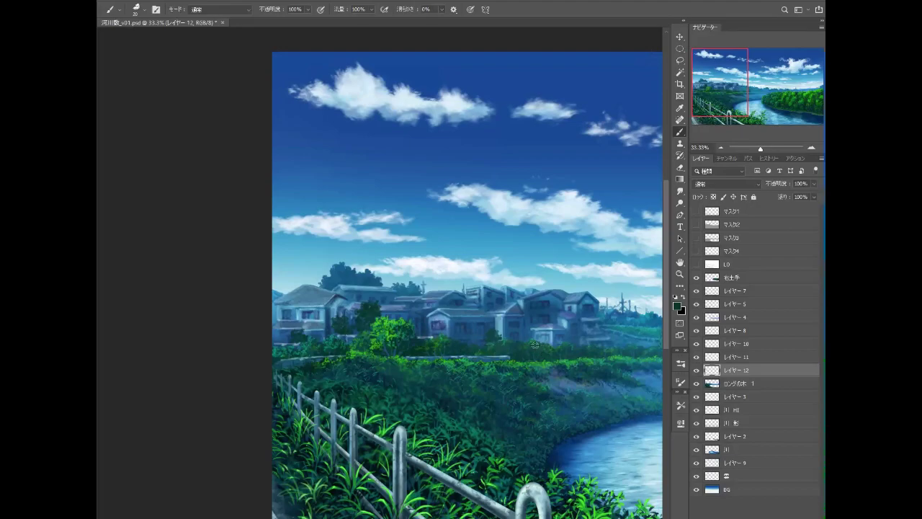
pyautogui.press('alt')
pyautogui.keyDown('alt'); pyautogui.click(642, 330); pyautogui.keyUp('alt')
pyautogui.click(308, 10)
pyautogui.moveTo(295, 23); pyautogui.dragTo(288, 22)
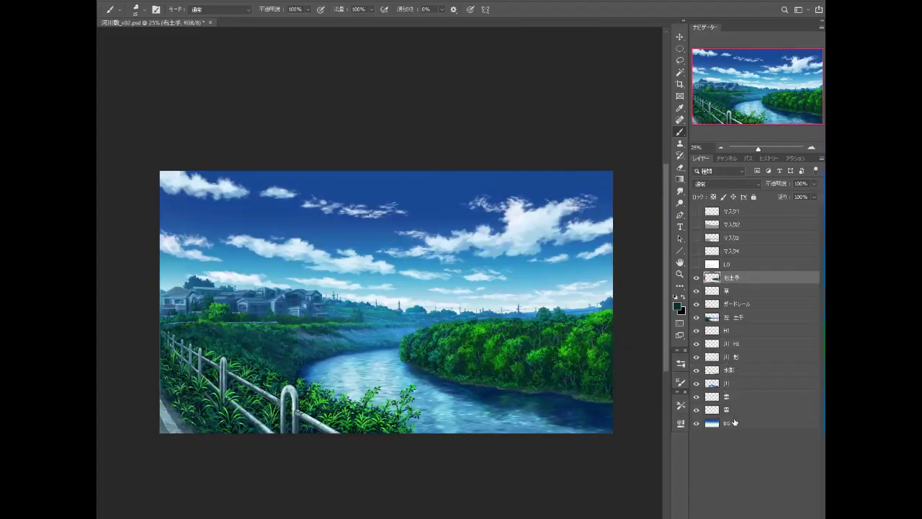
# Step: Add a new layer above BG and load the 2 ソフト円 600番 soft round brush
pyautogui.click(734, 422)
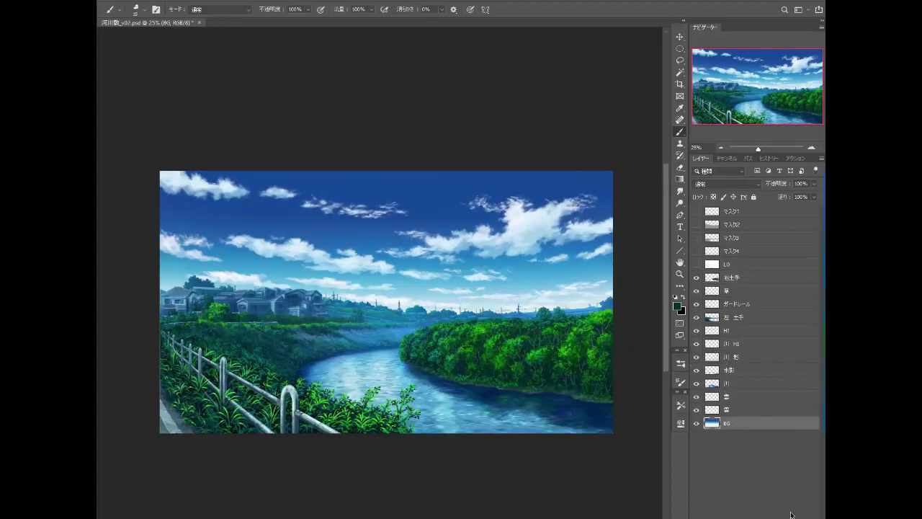
pyautogui.hotkey('ctrl', 'shift', 'alt', 'n')
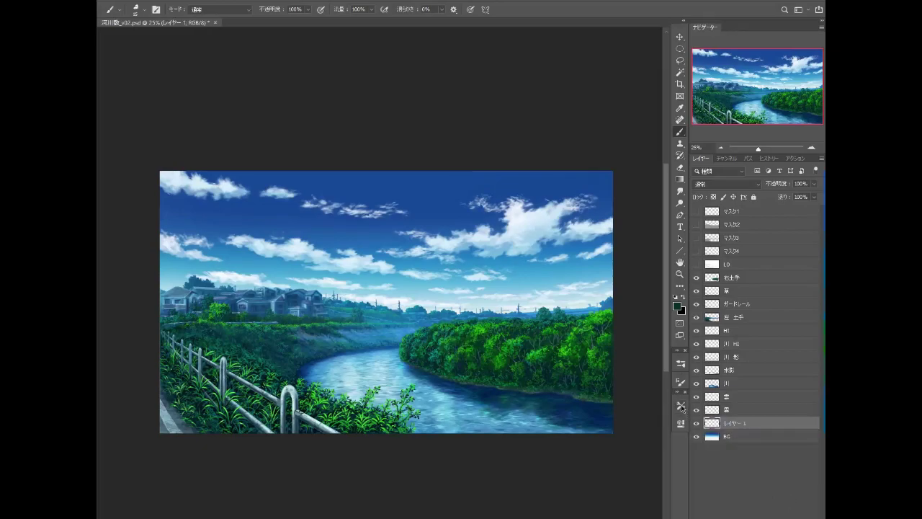
pyautogui.click(680, 406)
pyautogui.click(212, 269)
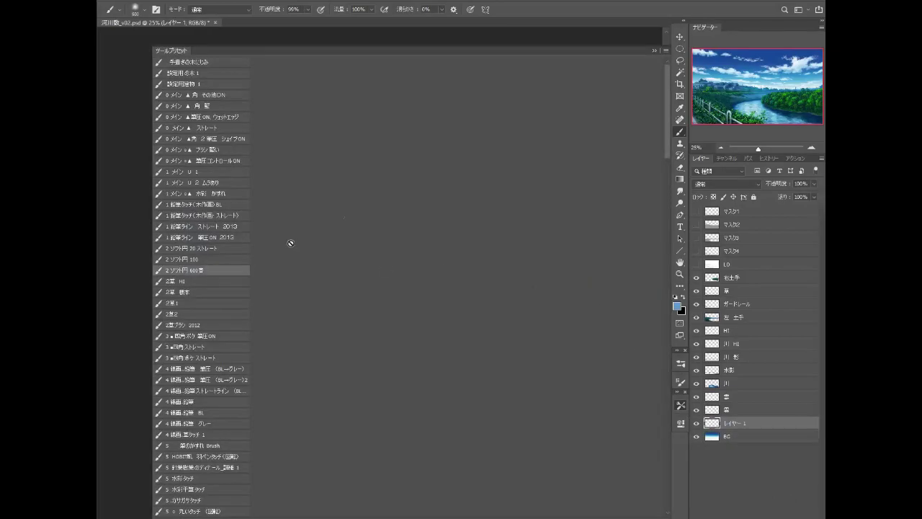
pyautogui.click(631, 33)
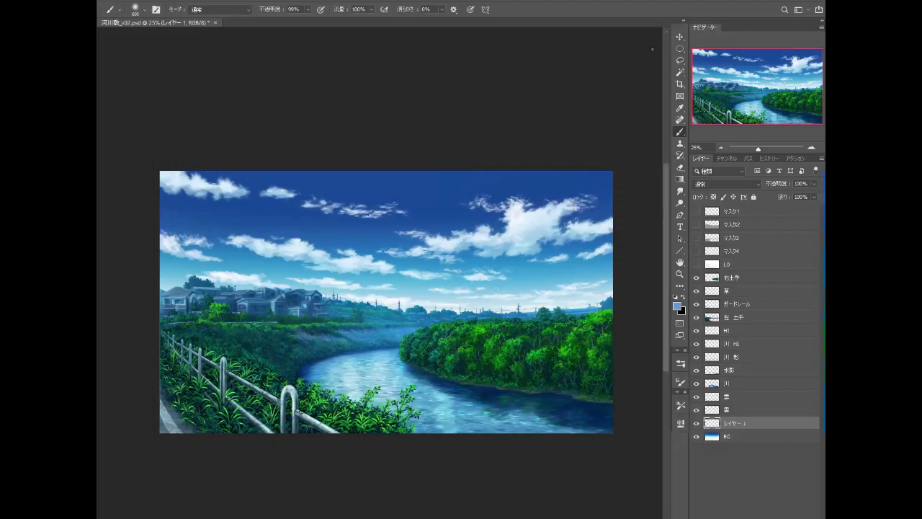
# Step: Set the paint colour to a violet-magenta and adjust the brush opacity
pyautogui.click(677, 305)
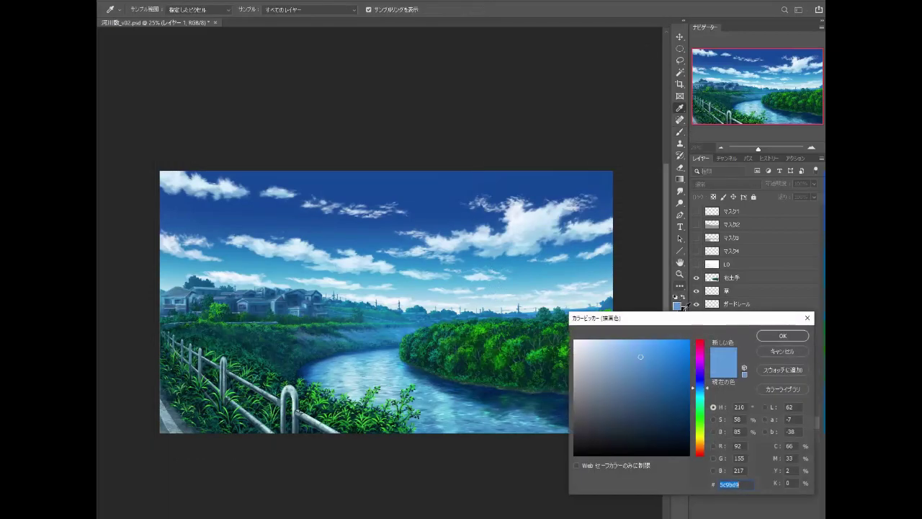
pyautogui.click(705, 358)
pyautogui.moveTo(704, 361); pyautogui.dragTo(703, 364)
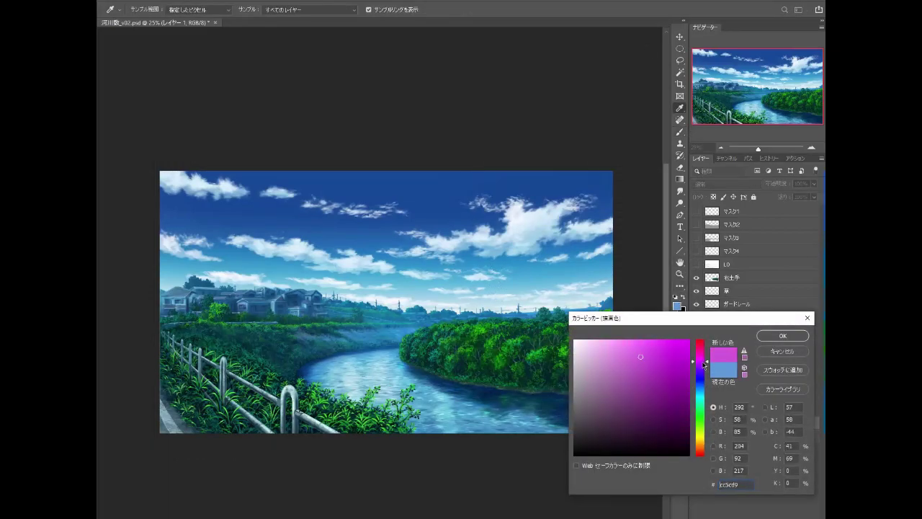
pyautogui.click(782, 335)
pyautogui.click(309, 10)
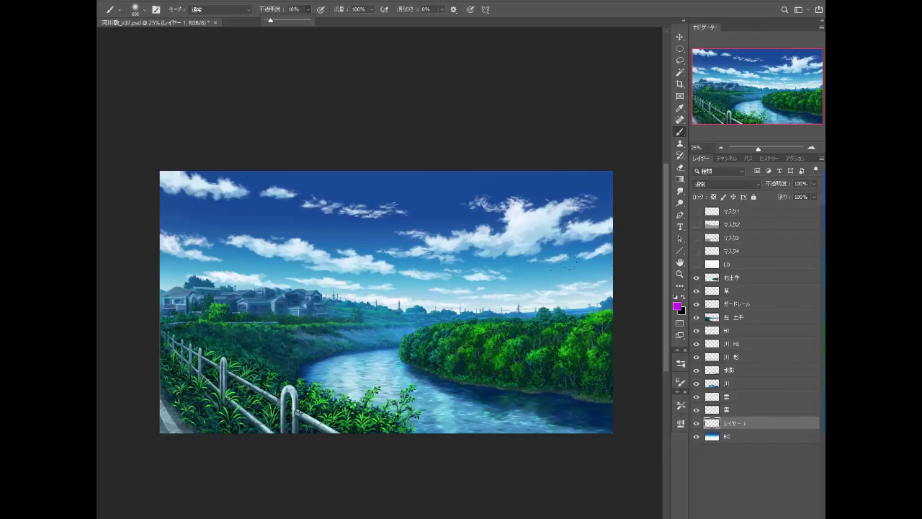
pyautogui.press('ctrl')
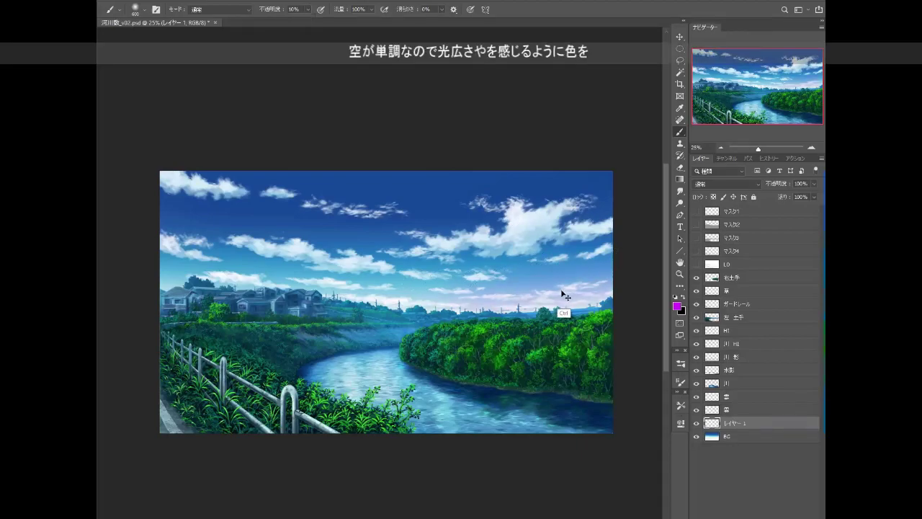
pyautogui.click(308, 12)
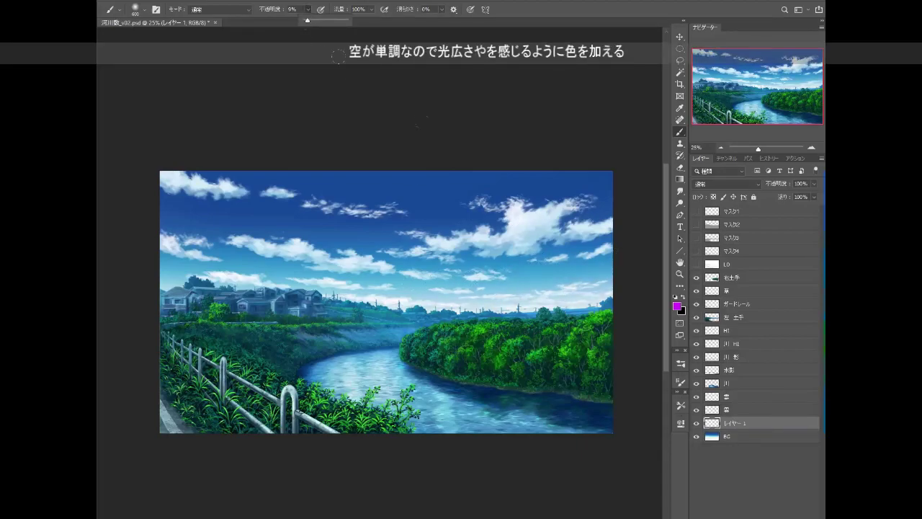
pyautogui.press('Return')
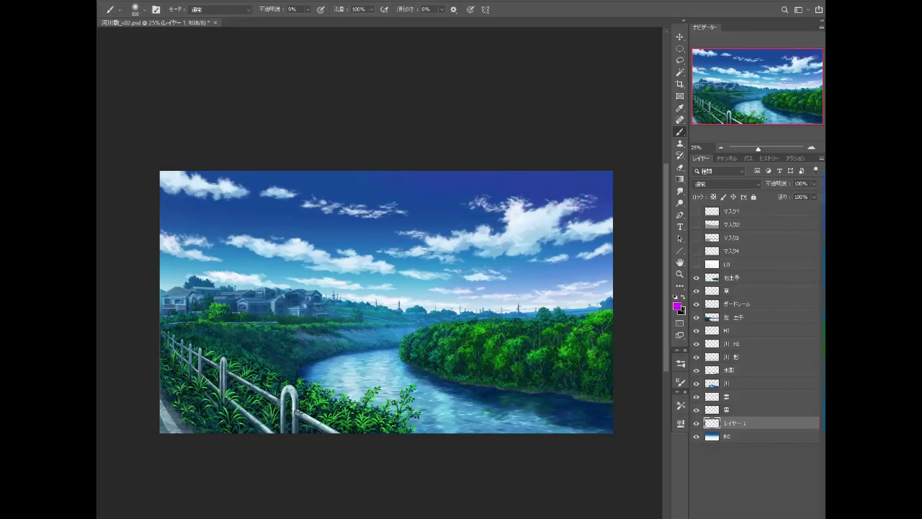
# Step: Paint the sky glow at 5% opacity, moving through yellow, green and cyan
pyautogui.click(677, 306)
pyautogui.moveTo(702, 416); pyautogui.dragTo(704, 441)
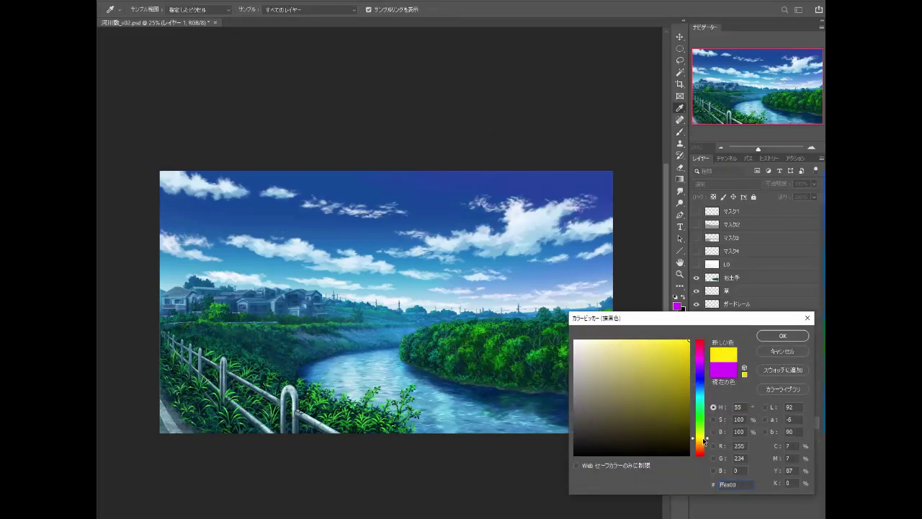
pyautogui.click(769, 338)
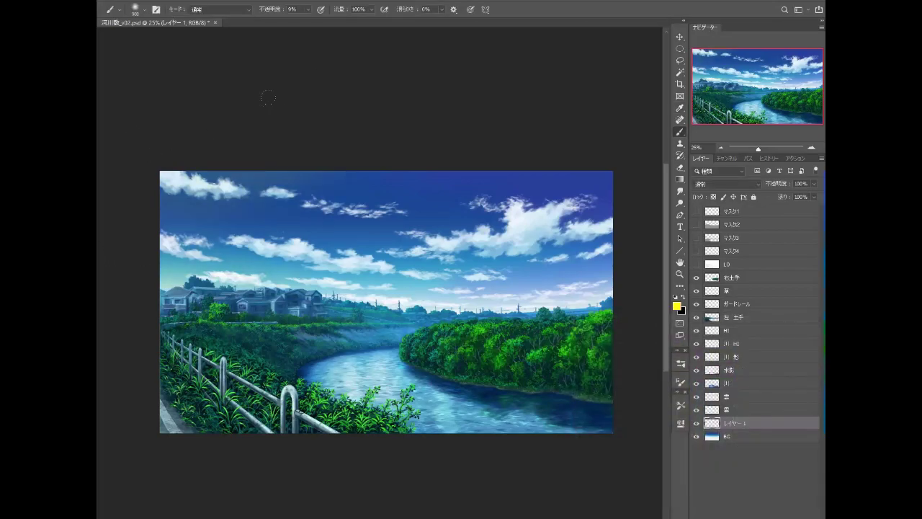
pyautogui.click(677, 306)
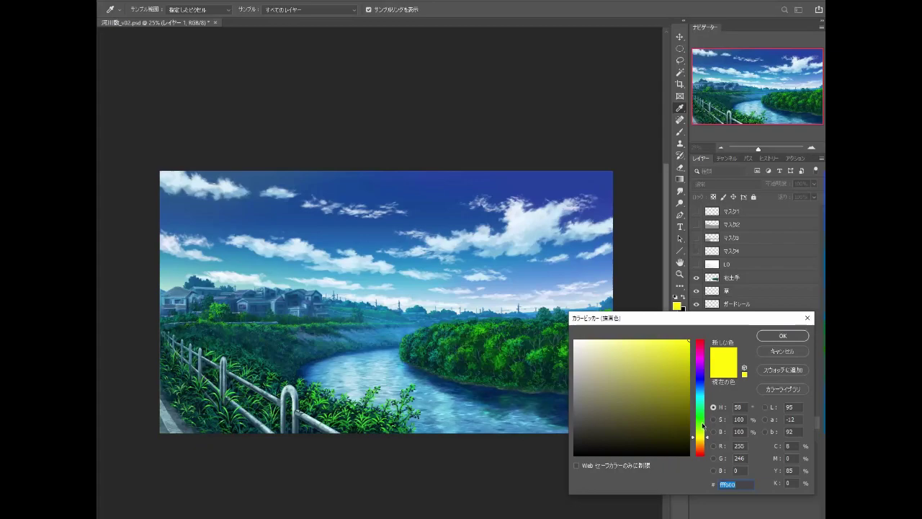
pyautogui.click(703, 422)
pyautogui.click(774, 340)
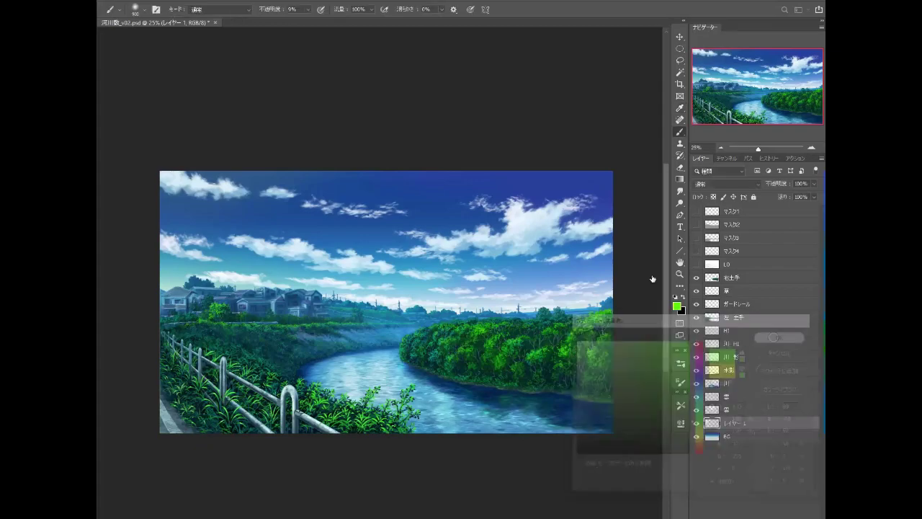
pyautogui.click(309, 10)
pyautogui.click(295, 146)
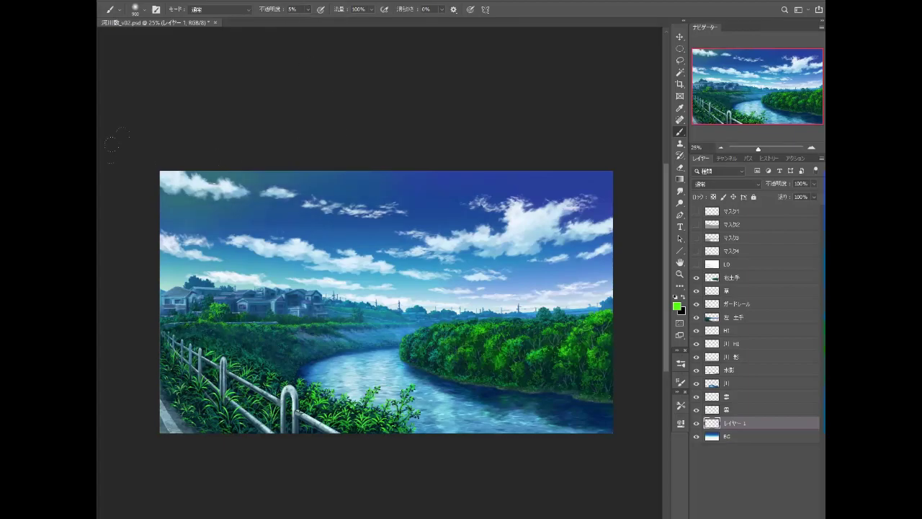
pyautogui.click(676, 305)
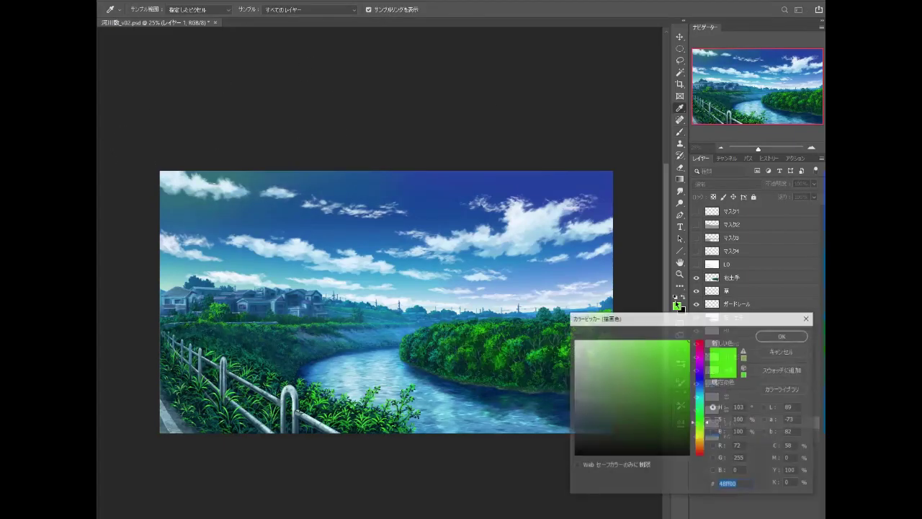
pyautogui.moveTo(701, 421); pyautogui.dragTo(700, 404)
pyautogui.click(769, 339)
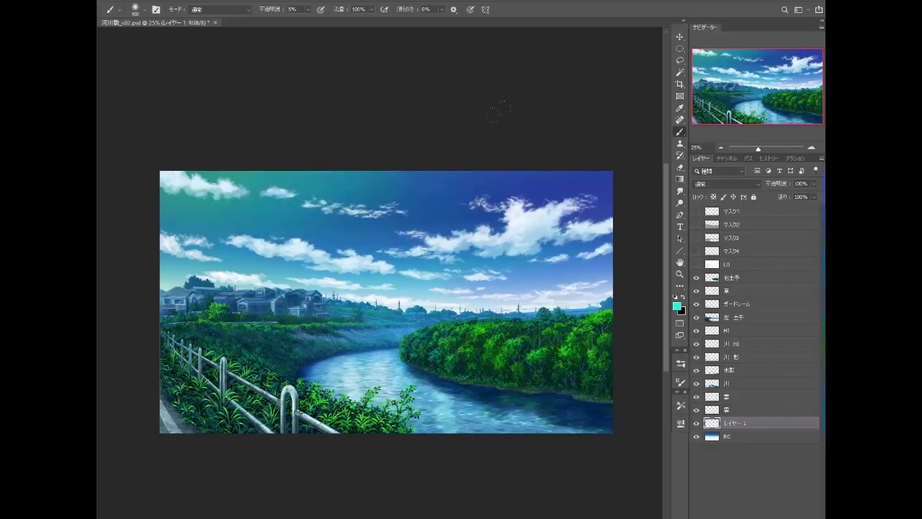
# Step: Soften the glow with a soft eraser at 24% opacity, then return to the brush
pyautogui.click(679, 167)
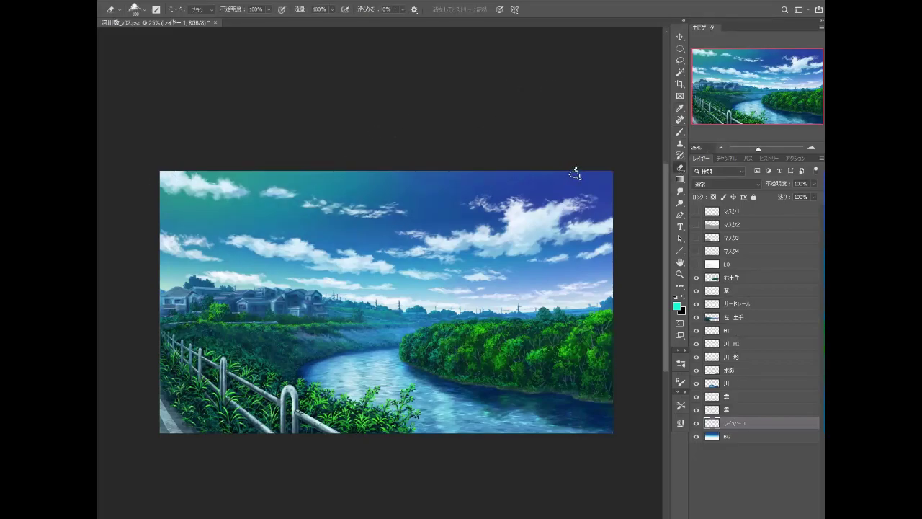
pyautogui.click(681, 406)
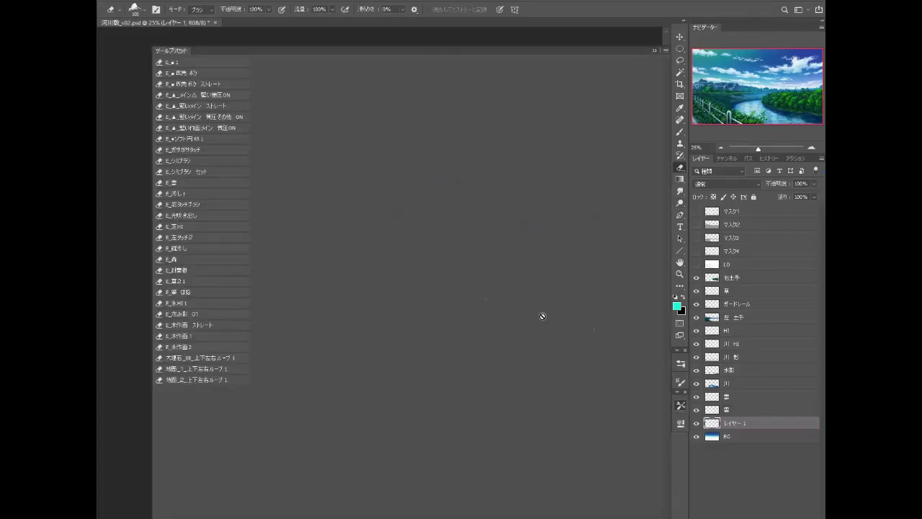
pyautogui.click(224, 143)
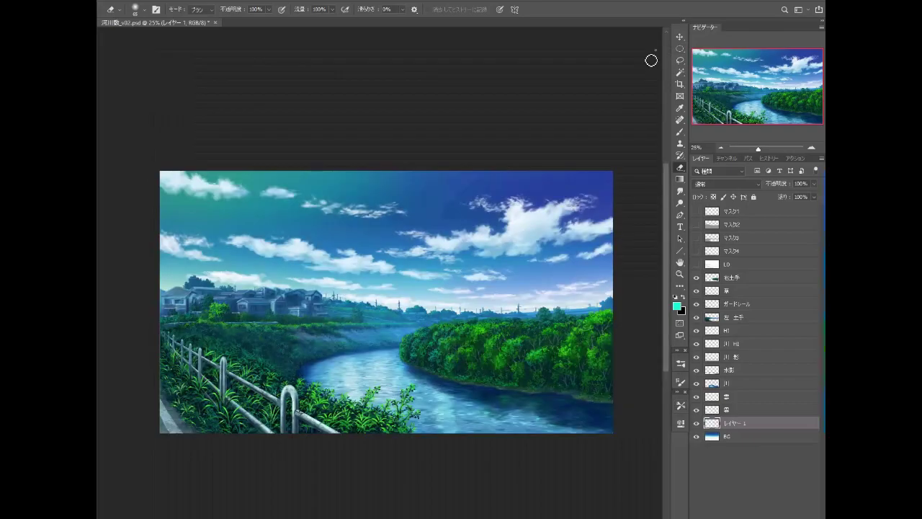
pyautogui.click(654, 50)
pyautogui.click(269, 10)
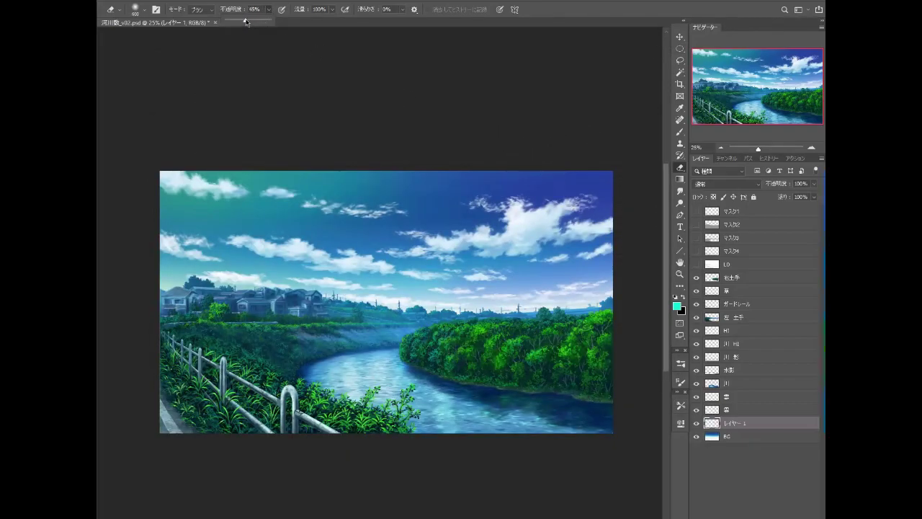
pyautogui.click(352, 147)
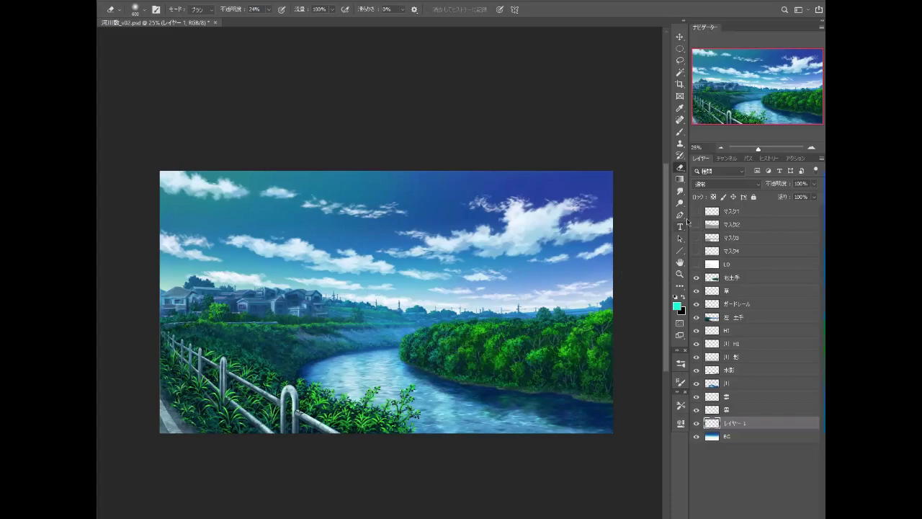
pyautogui.click(680, 133)
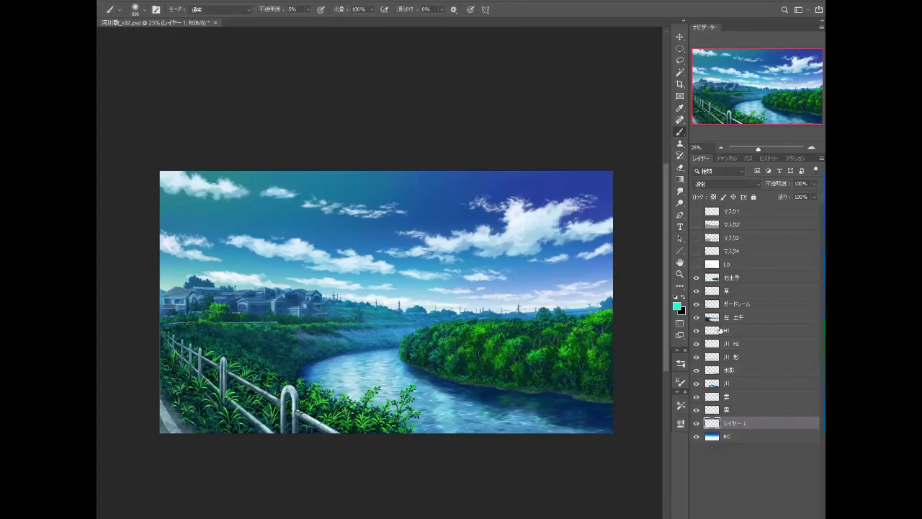
# Step: Make the 川 layer active and set green as the paint colour
pyautogui.click(736, 386)
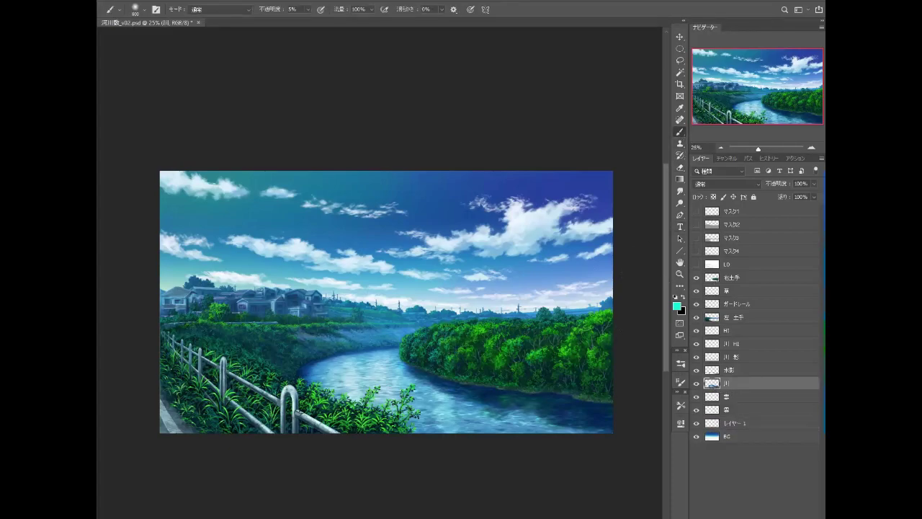
pyautogui.click(677, 306)
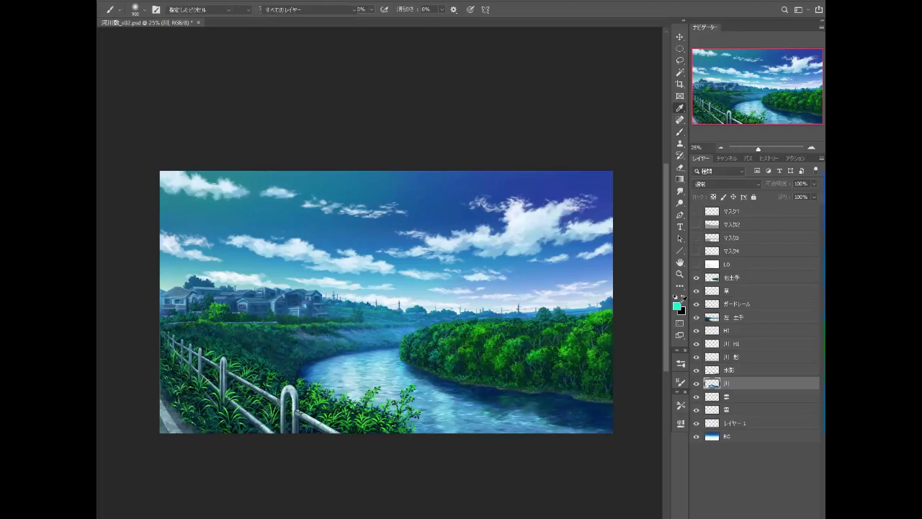
pyautogui.moveTo(706, 403); pyautogui.dragTo(706, 411)
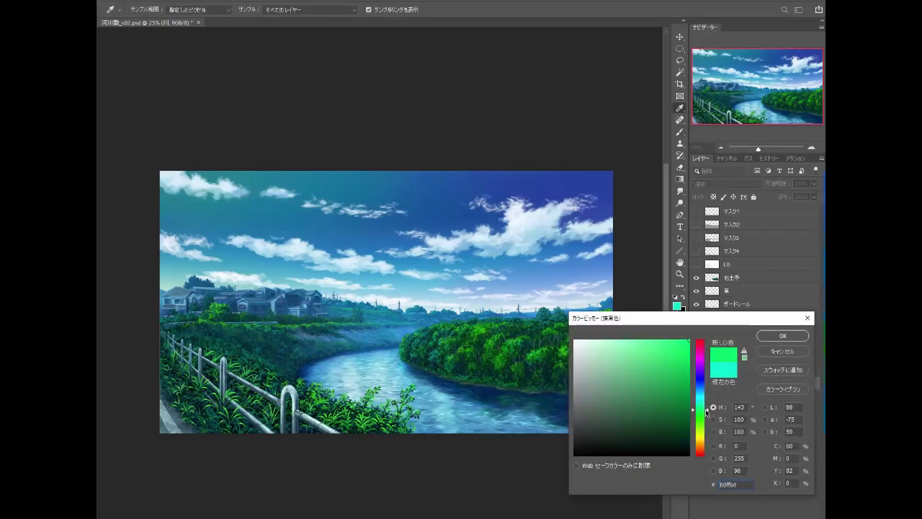
pyautogui.click(769, 337)
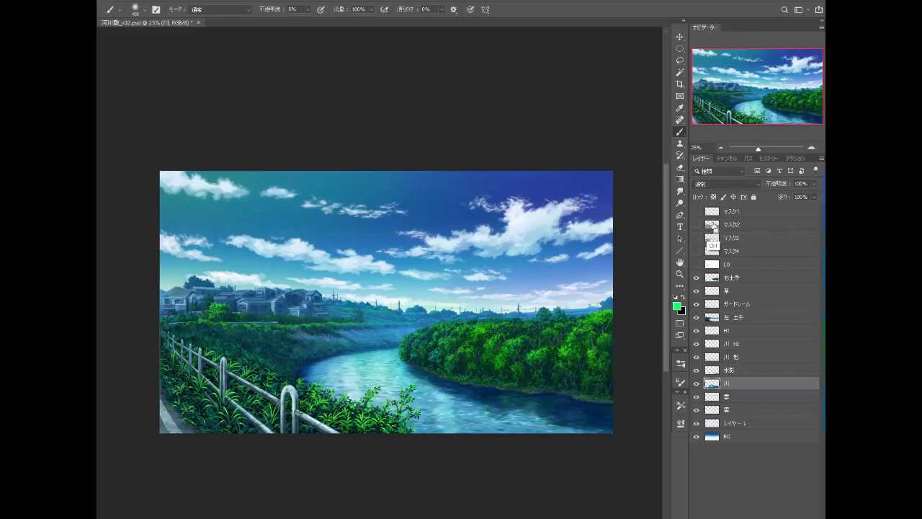
# Step: Load the bank mask selection and add a new layer above 左 土手
pyautogui.keyDown('ctrl'); pyautogui.click(712, 238); pyautogui.keyUp('ctrl')
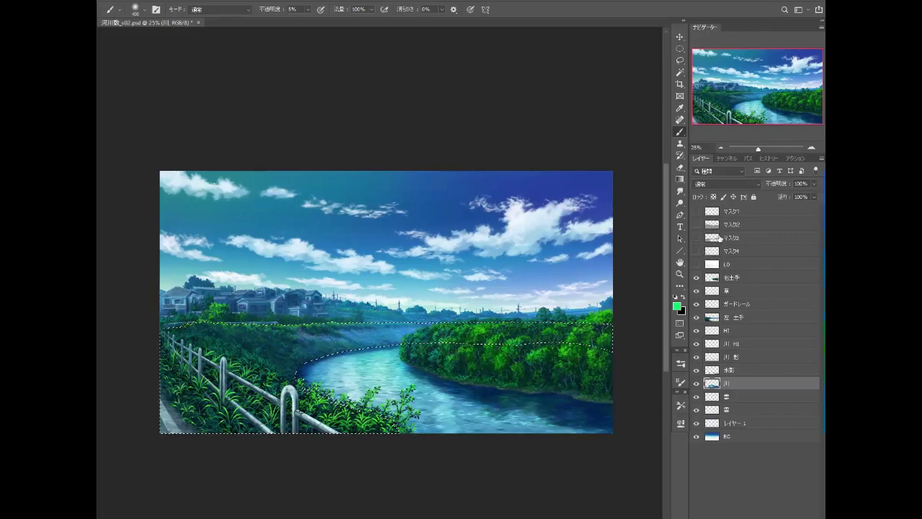
pyautogui.keyDown('ctrl'); pyautogui.click(711, 250); pyautogui.keyUp('ctrl')
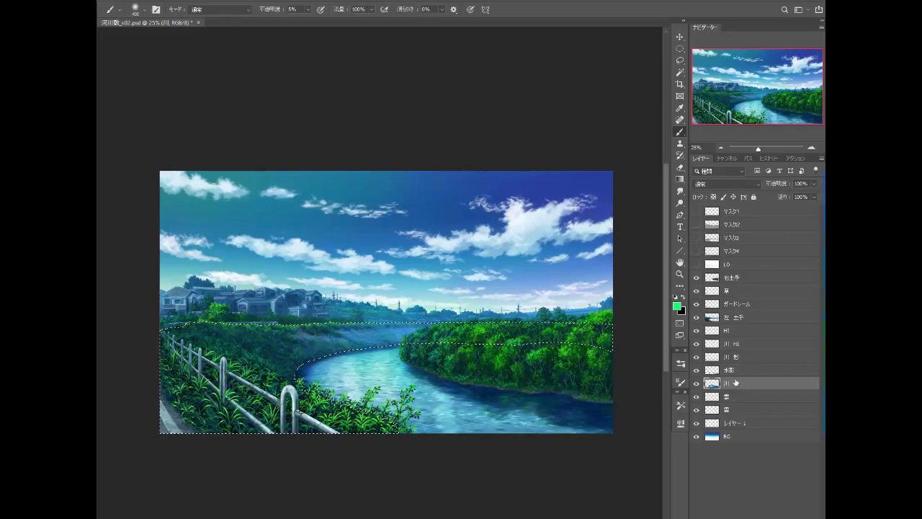
pyautogui.click(696, 383)
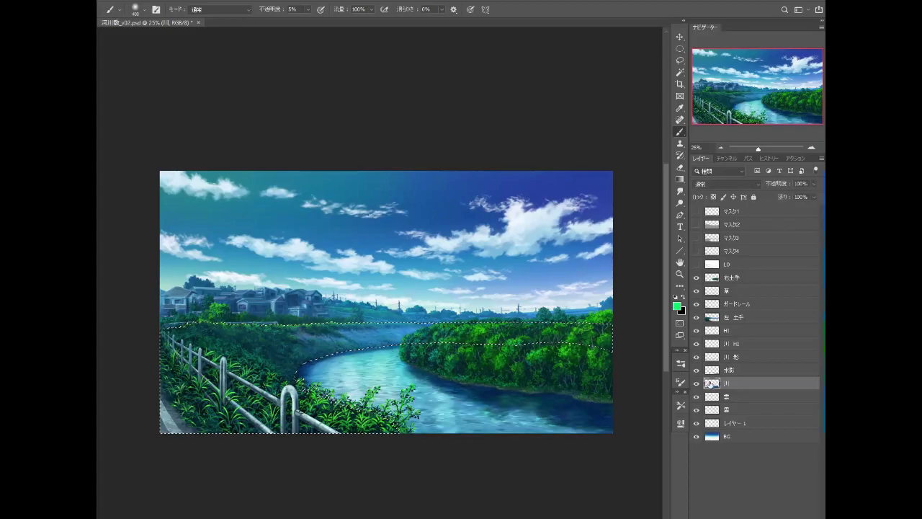
pyautogui.click(695, 317)
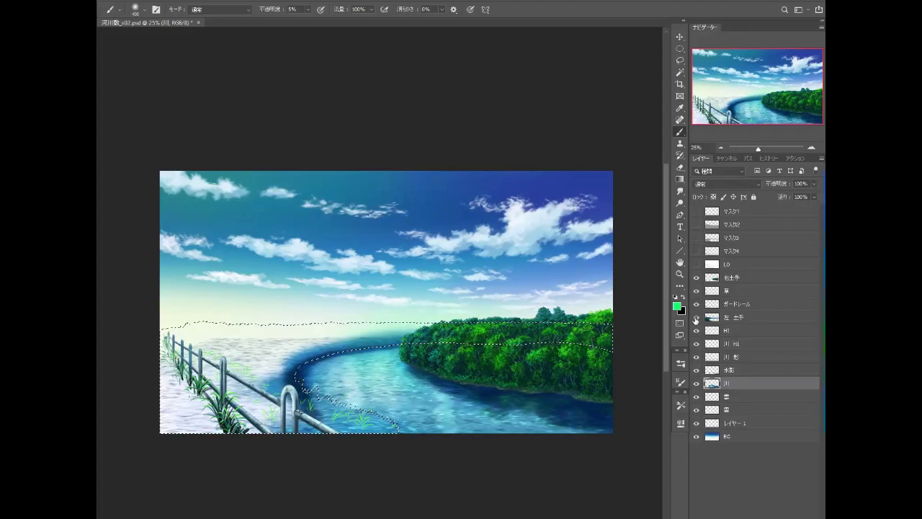
pyautogui.click(732, 318)
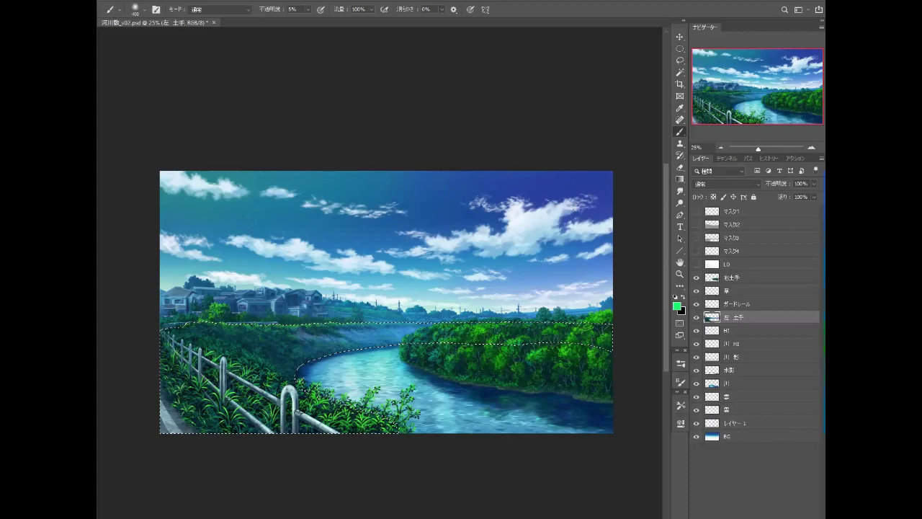
pyautogui.hotkey('ctrl', 'shift', 'alt', 'n')
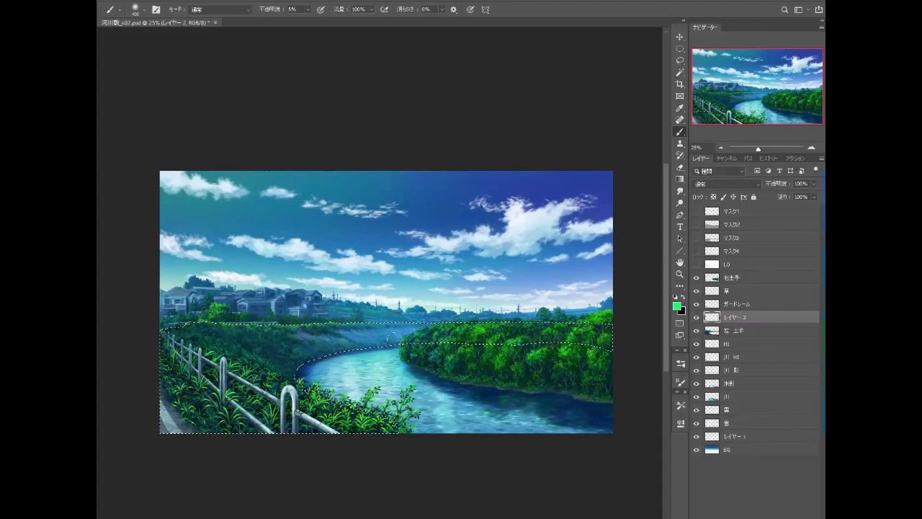
# Step: Pick a light cyan paint colour and invert the bank selection
pyautogui.press('i')
pyautogui.click(678, 308)
pyautogui.click(703, 396)
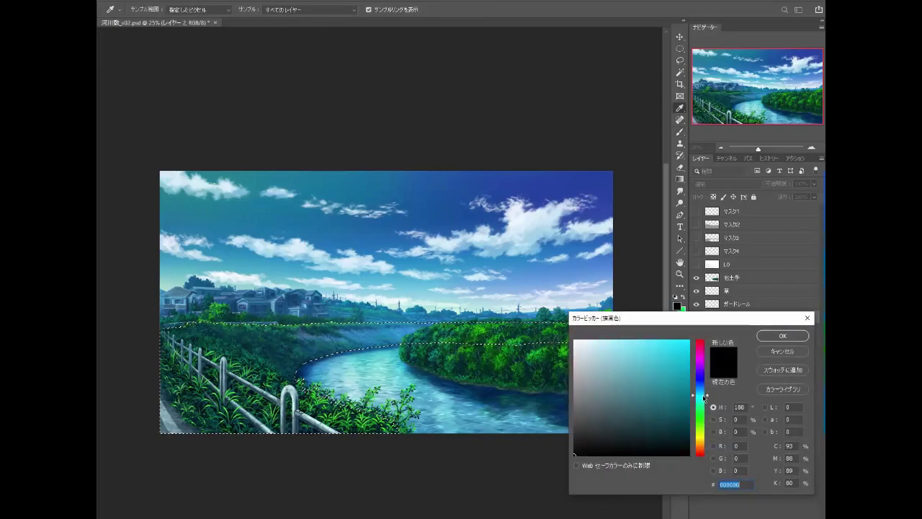
pyautogui.moveTo(703, 396); pyautogui.dragTo(703, 400)
pyautogui.click(611, 339)
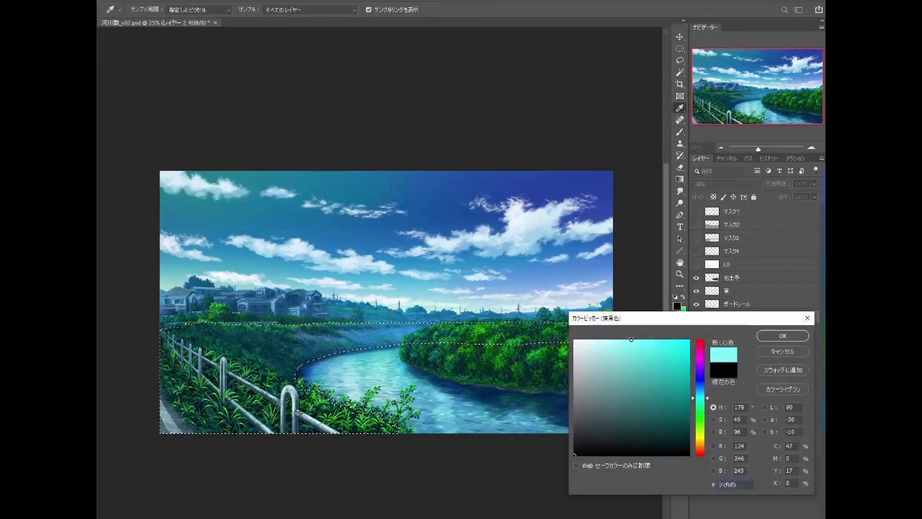
pyautogui.click(770, 337)
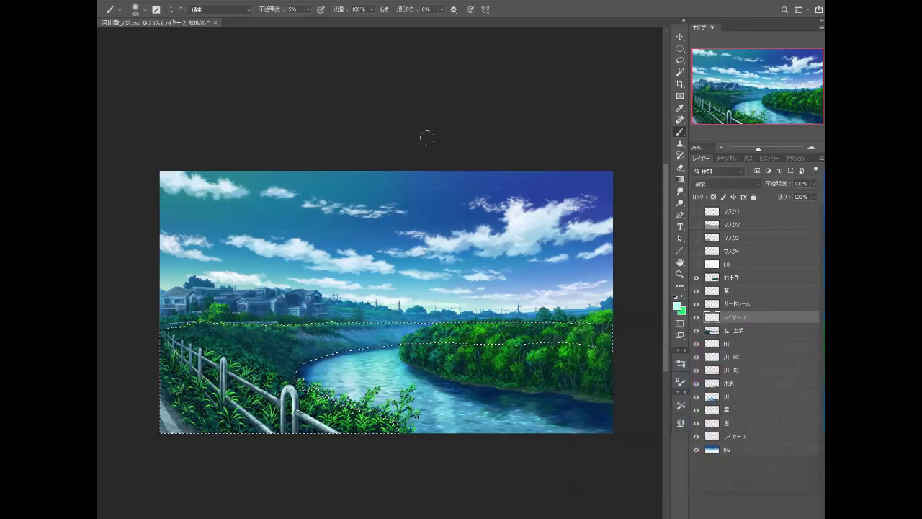
pyautogui.click(274, 2)
pyautogui.click(286, 29)
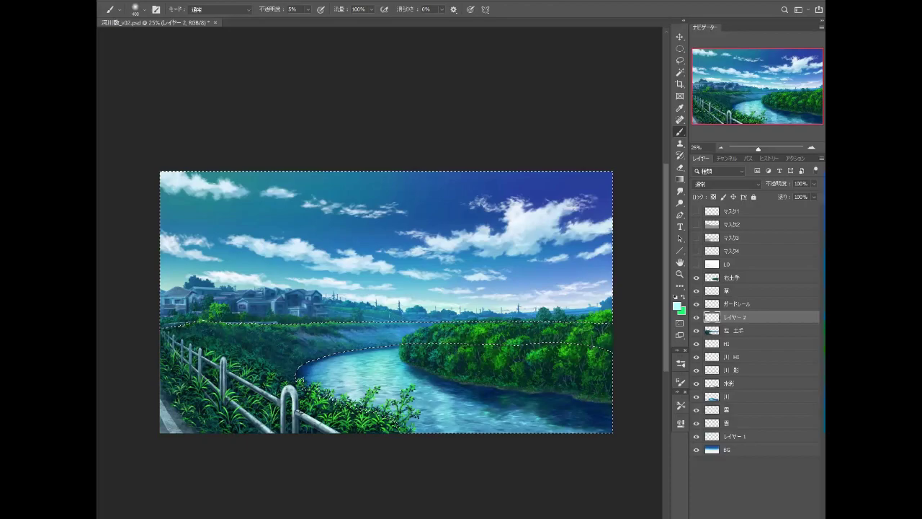
# Step: Shrink the brush, choose a cyan-blue paint colour, and deselect
pyautogui.press('[')
pyautogui.press('[')
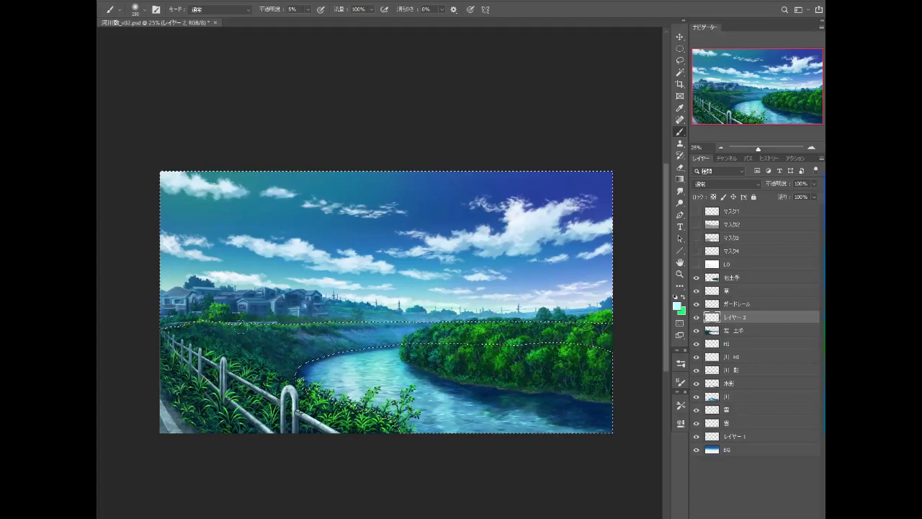
pyautogui.click(677, 306)
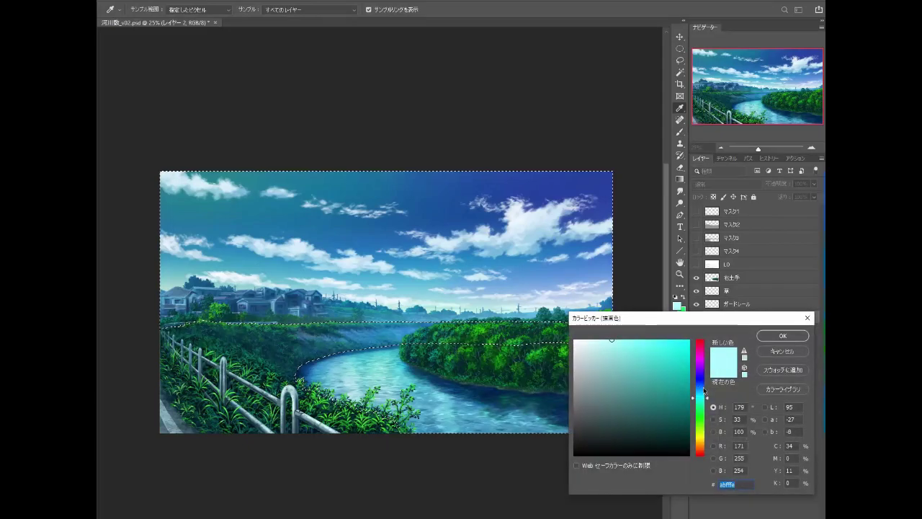
pyautogui.click(661, 351)
pyautogui.click(782, 336)
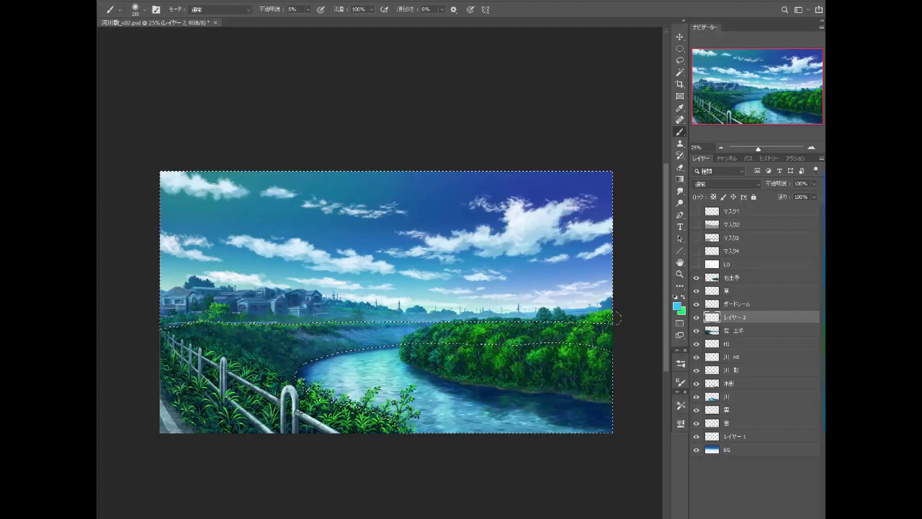
pyautogui.hotkey('ctrl', 'd')
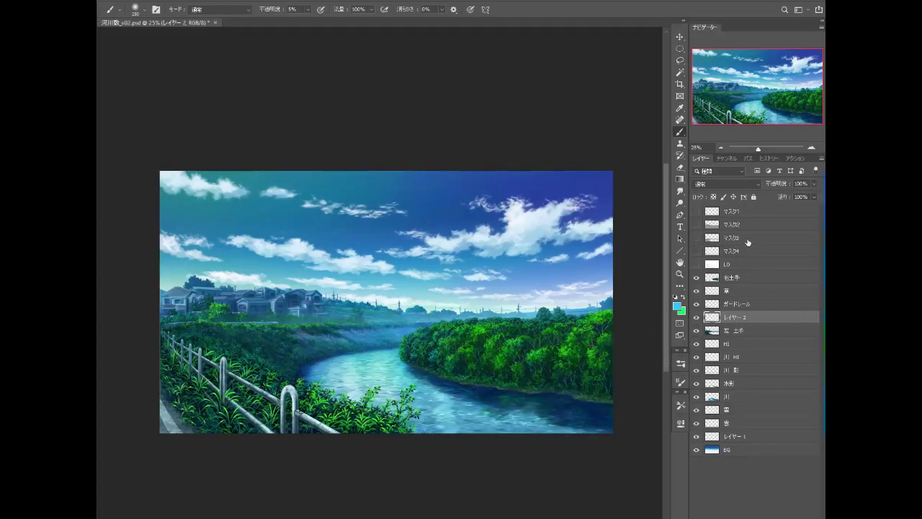
# Step: Make 左 土手 active and load a detail brush preset, framing the left-bank houses
pyautogui.click(696, 317)
pyautogui.click(728, 331)
pyautogui.click(812, 147)
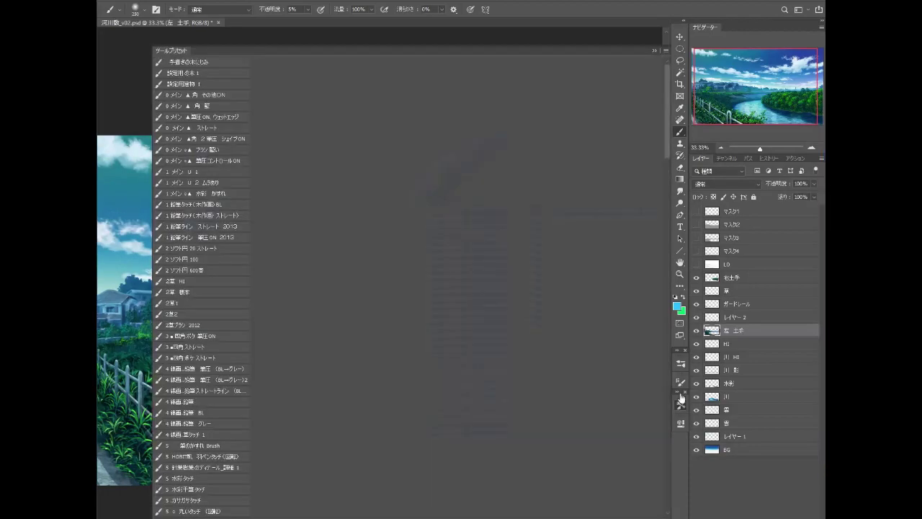
pyautogui.click(679, 406)
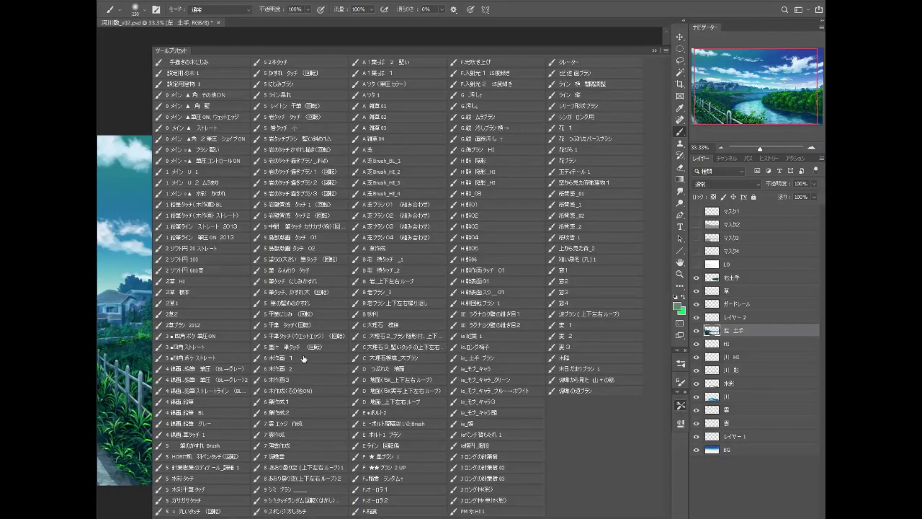
pyautogui.click(301, 357)
pyautogui.click(654, 50)
pyautogui.moveTo(387, 365); pyautogui.dragTo(541, 373)
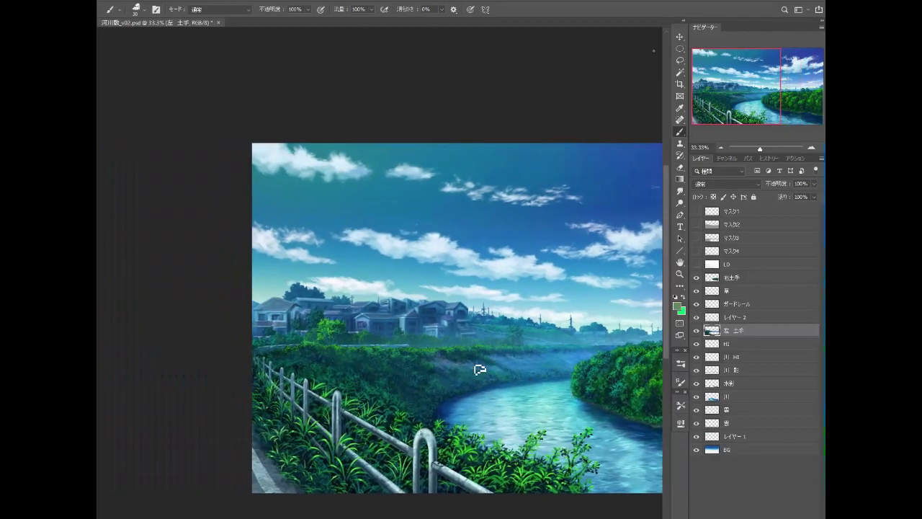
# Step: Set the brush to size 10 at 35% opacity and paint straight detail strokes
pyautogui.press('[')
pyautogui.press('ctrl')
pyautogui.click(307, 9)
pyautogui.moveTo(311, 21); pyautogui.dragTo(288, 23)
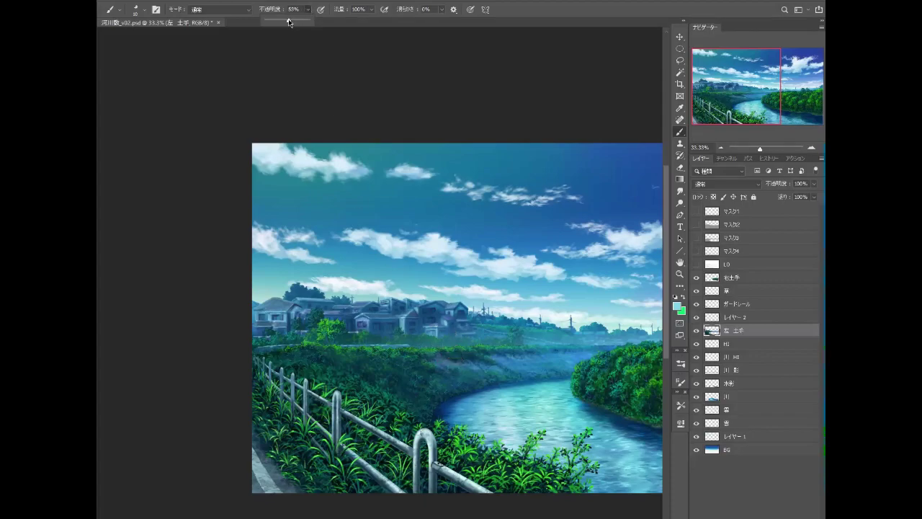
pyautogui.click(422, 347)
pyautogui.click(307, 10)
pyautogui.moveTo(309, 23); pyautogui.dragTo(301, 23)
pyautogui.press('Return')
pyautogui.press('shift')
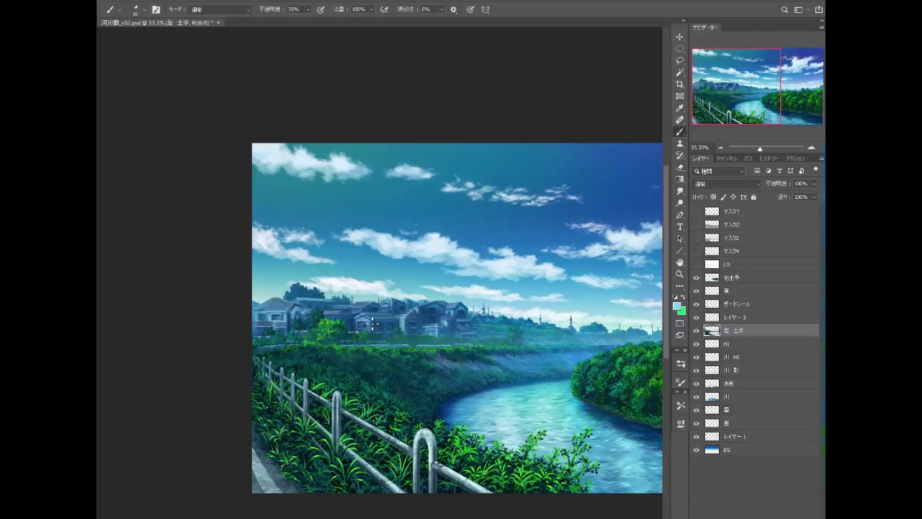
pyautogui.press('shift')
pyautogui.press('shift')
pyautogui.press('shift')
pyautogui.press('shift')
pyautogui.press('shift')
pyautogui.press('shift')
pyautogui.press('shift')
pyautogui.press('shift')
pyautogui.press('shift')
pyautogui.press('shift')
# Step: Lower brush opacity to 23% and set a violet-blue sampled from the distant scenery
pyautogui.moveTo(308, 9); pyautogui.dragTo(312, 44)
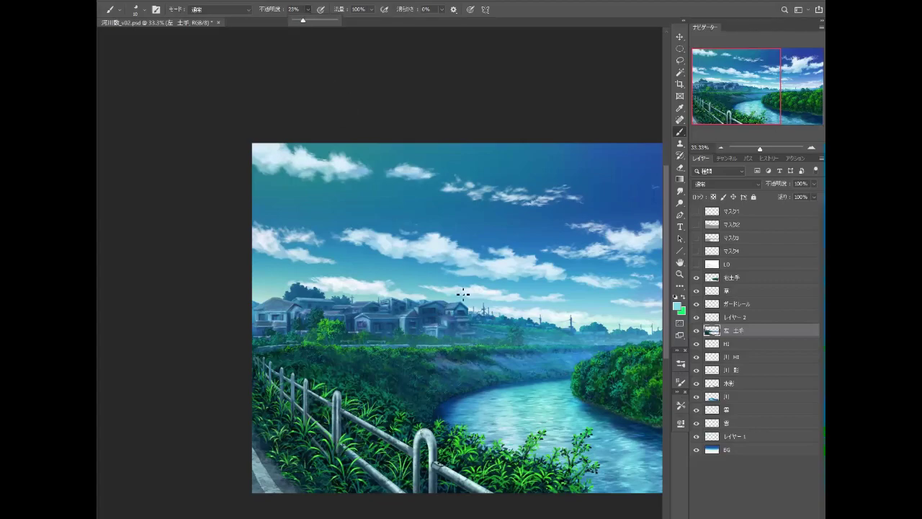
pyautogui.click(441, 309)
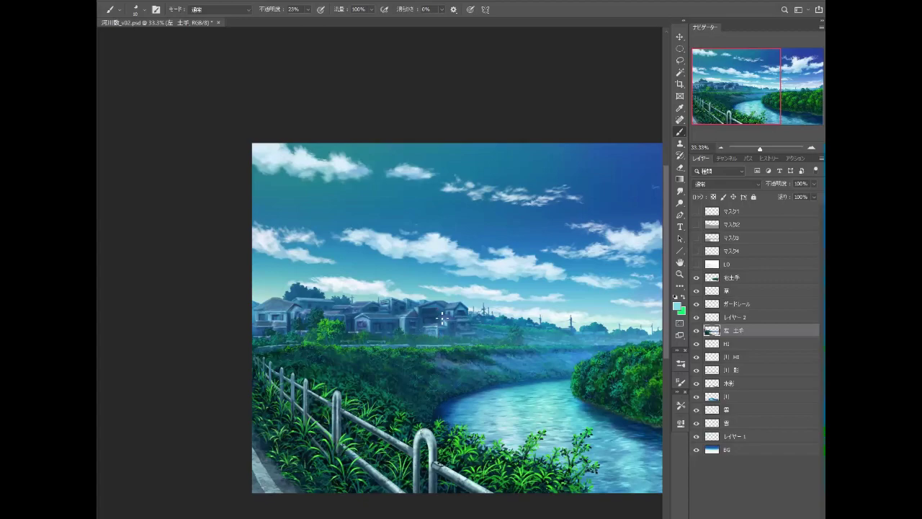
pyautogui.press('shift')
pyautogui.press('shift')
pyautogui.press('shift')
pyautogui.press('i')
pyautogui.click(331, 312)
pyautogui.click(675, 306)
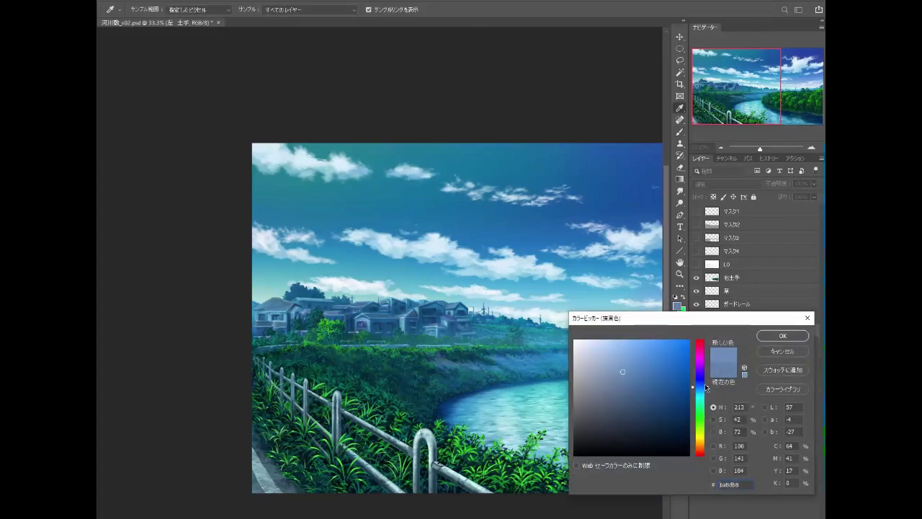
pyautogui.moveTo(706, 388); pyautogui.dragTo(707, 383)
pyautogui.click(782, 335)
pyautogui.press('b')
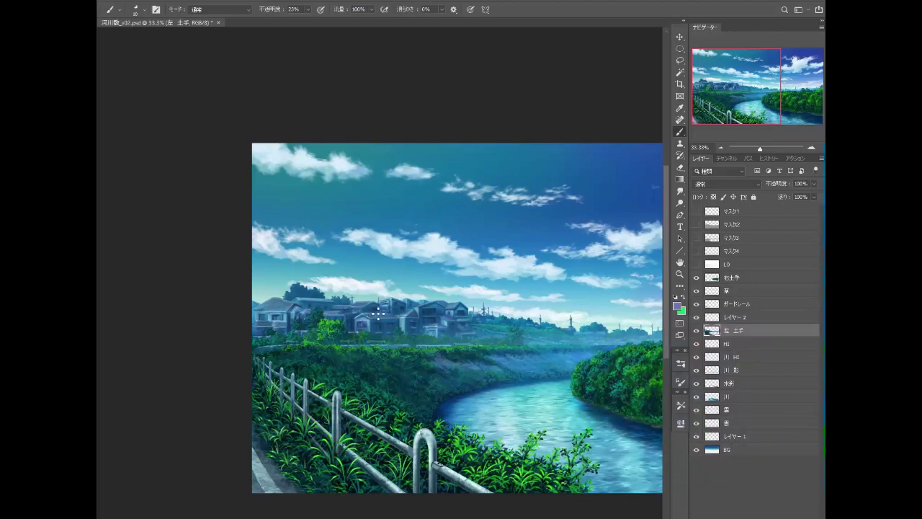
# Step: Confirm a pale blue-violet, compare the haze by toggling layers, and select レイヤー 2
pyautogui.press('i')
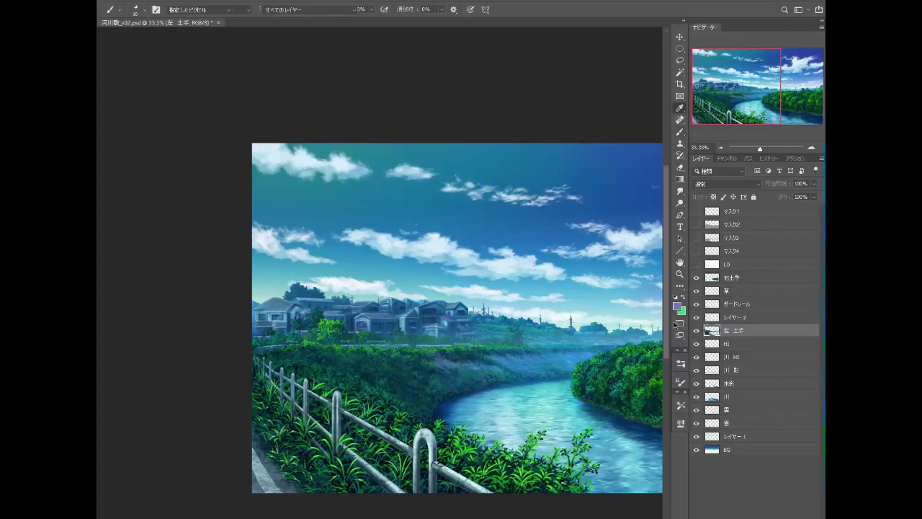
pyautogui.click(677, 304)
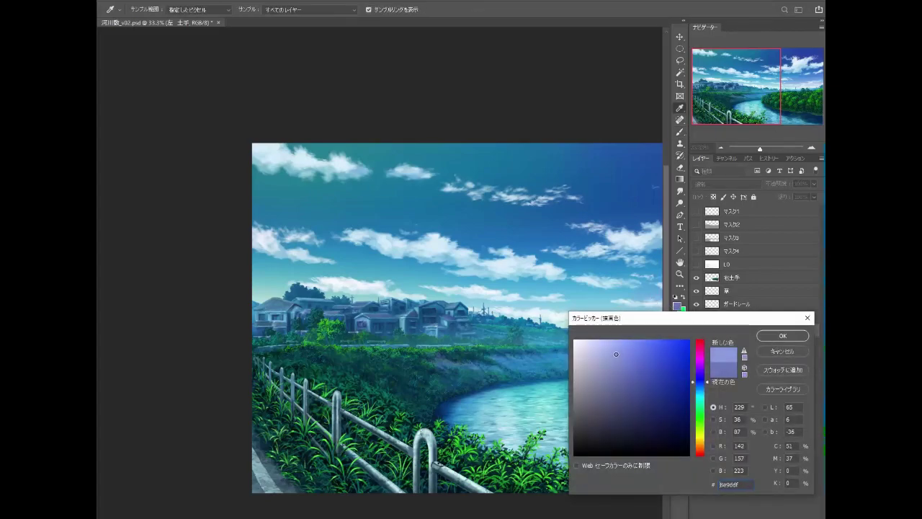
pyautogui.click(782, 335)
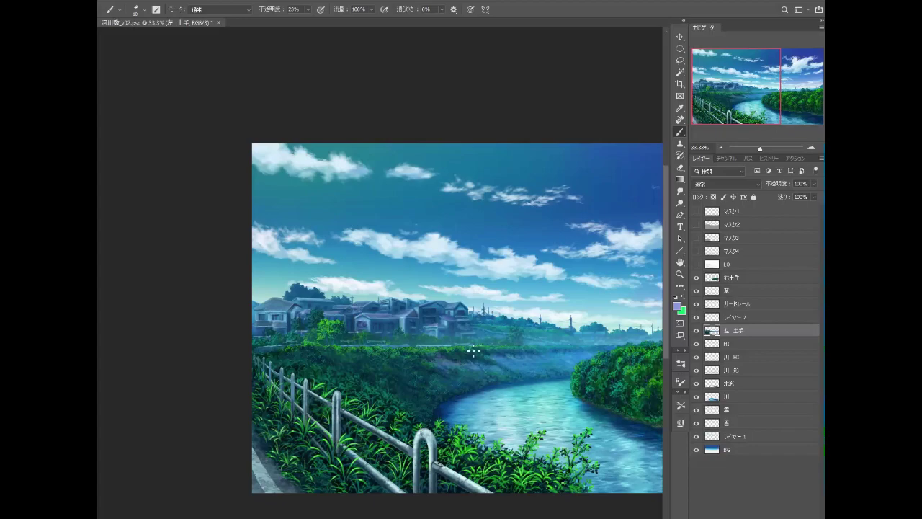
pyautogui.moveTo(594, 408)
pyautogui.mouseDown()
pyautogui.moveTo(489, 383)
pyautogui.moveTo(508, 392)
pyautogui.moveTo(487, 389)
pyautogui.mouseUp()
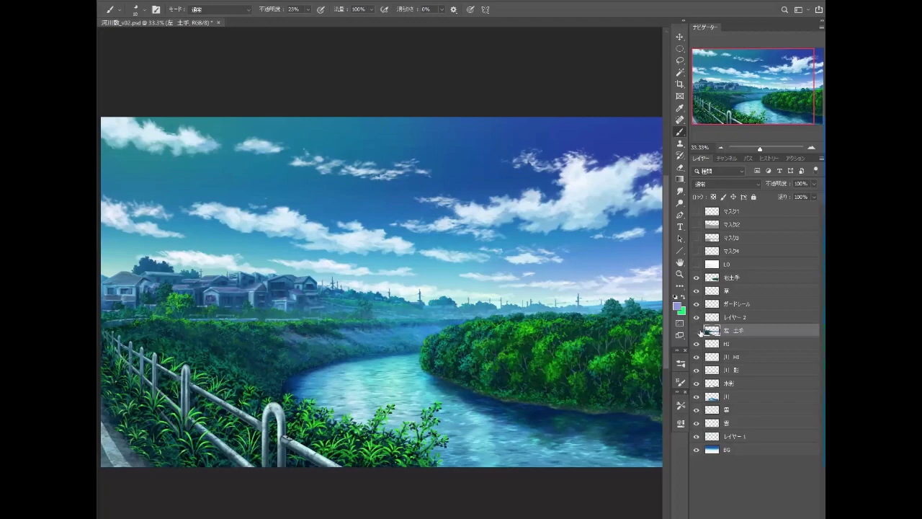
pyautogui.click(695, 330)
pyautogui.click(696, 318)
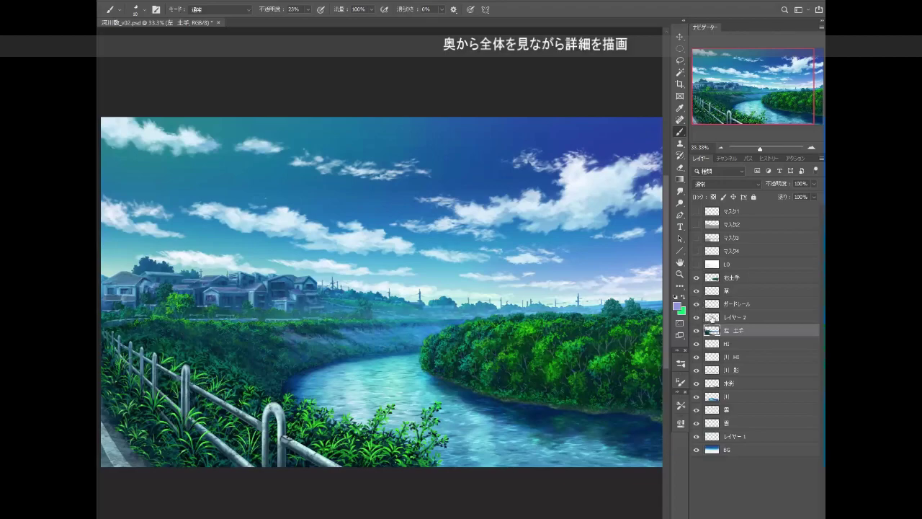
pyautogui.click(710, 321)
pyautogui.click(697, 317)
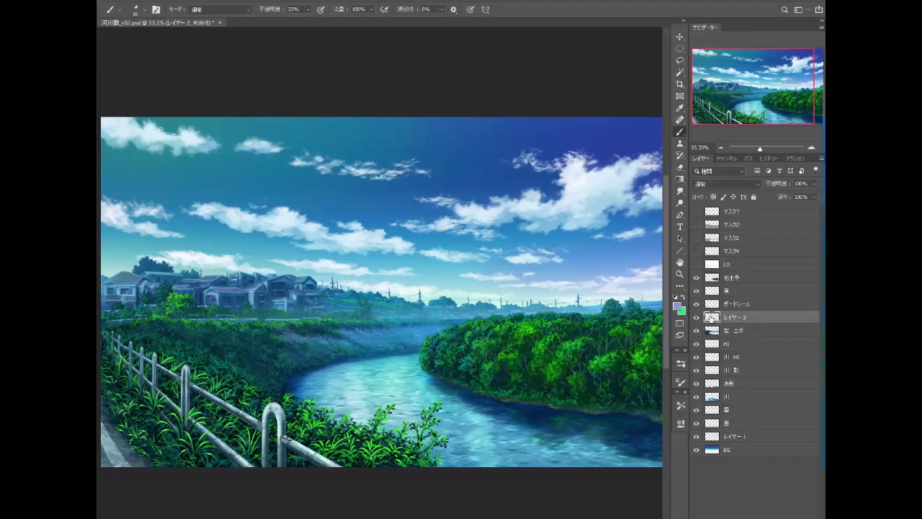
# Step: Darken the haze layer's midtones with a Curves adjustment
pyautogui.click(719, 148)
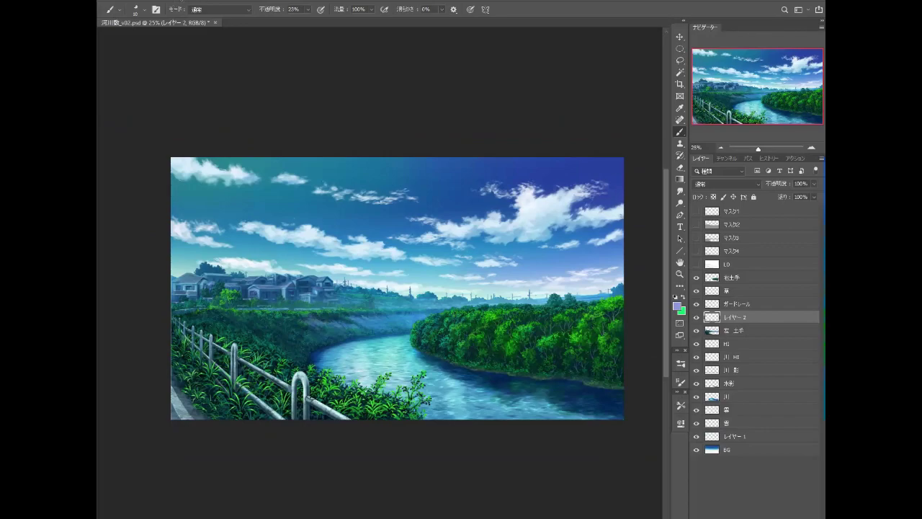
pyautogui.click(180, 2)
pyautogui.click(309, 34)
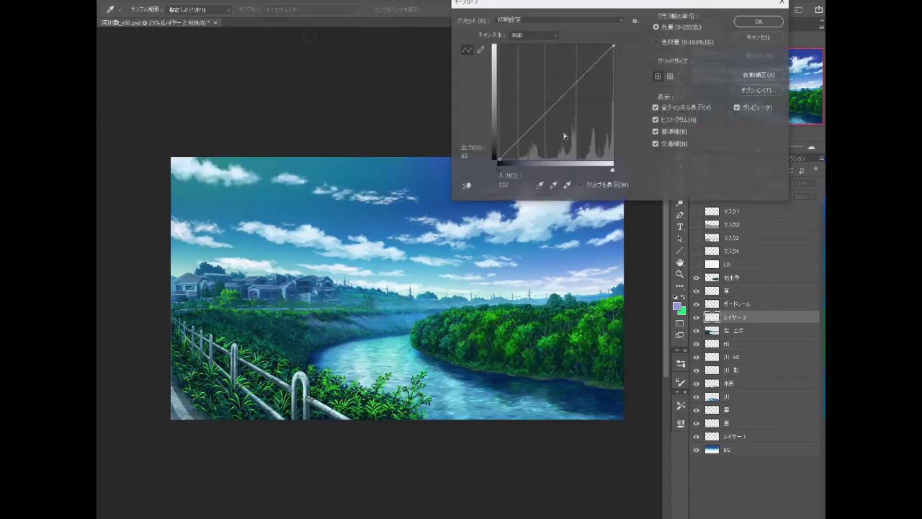
pyautogui.moveTo(564, 99); pyautogui.dragTo(573, 110)
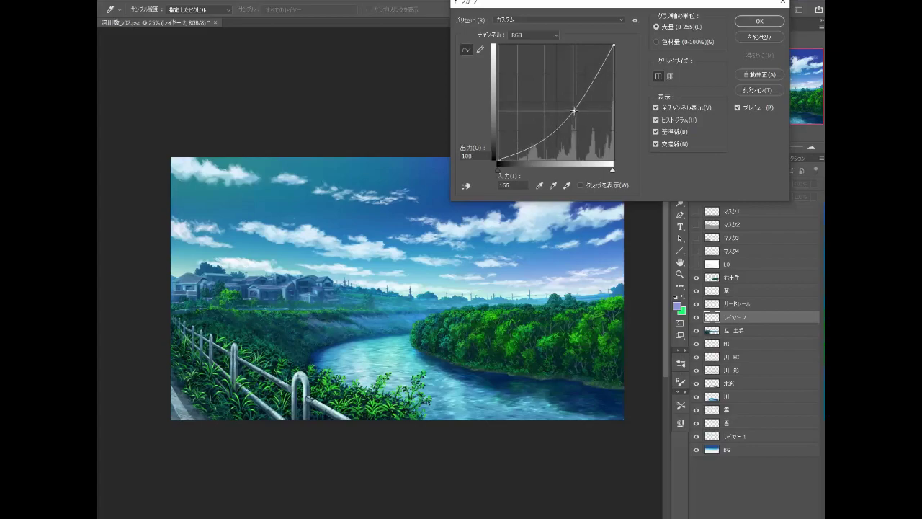
pyautogui.click(759, 21)
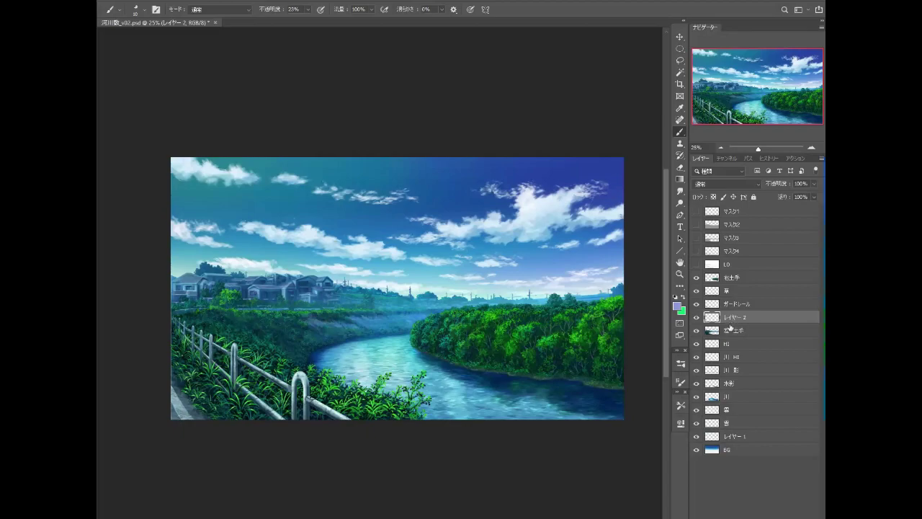
# Step: Toggle レイヤー 2 and 左 土手 visibility to compare the horizon haze
pyautogui.click(695, 317)
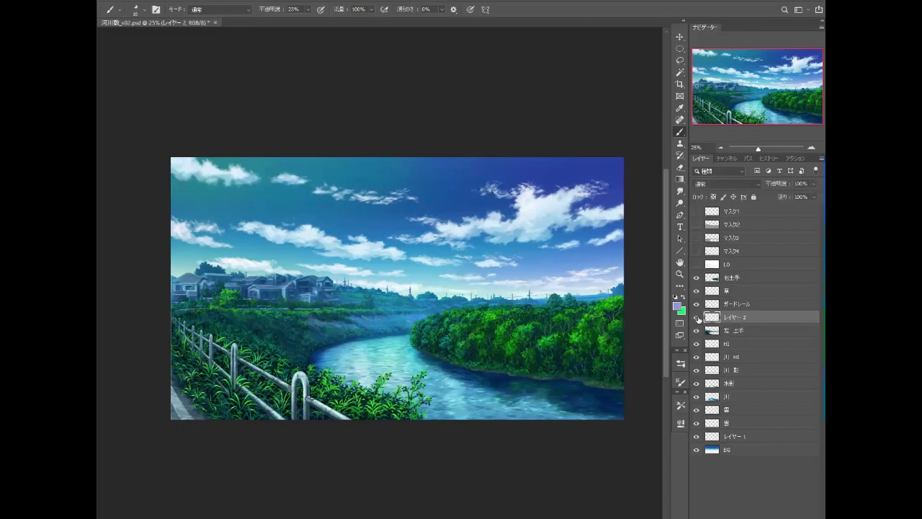
pyautogui.click(696, 318)
pyautogui.click(696, 330)
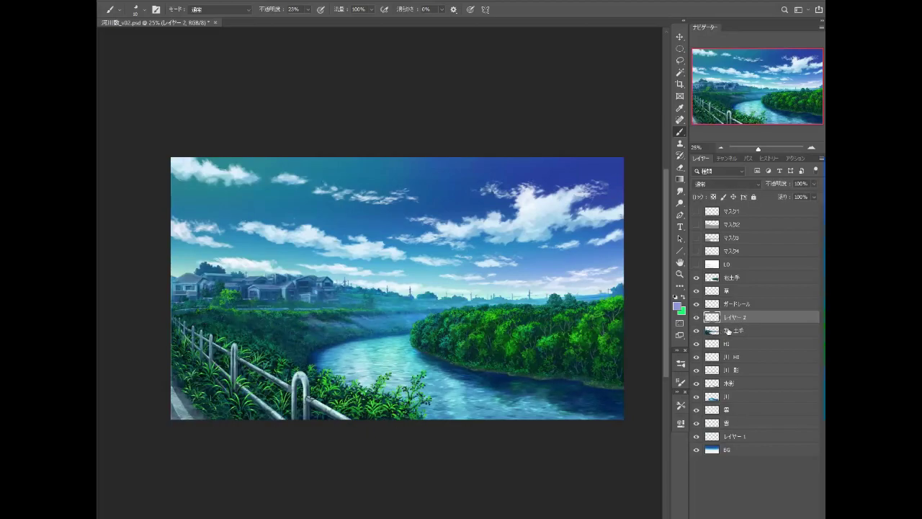
pyautogui.click(729, 331)
pyautogui.click(811, 147)
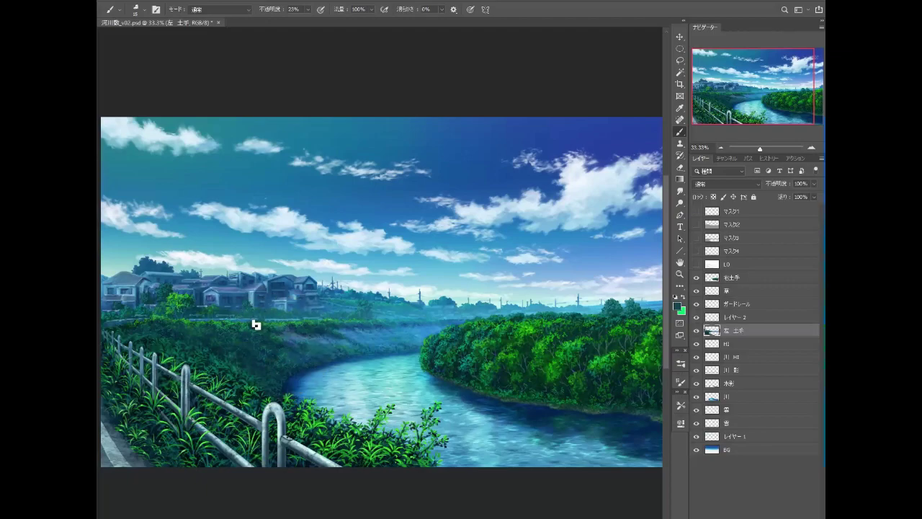
# Step: Hide and re-show the 左 土手 left bank layer to compare, leaving it active
pyautogui.click(696, 331)
pyautogui.moveTo(308, 15); pyautogui.dragTo(314, 22)
pyautogui.click(729, 317)
pyautogui.click(696, 317)
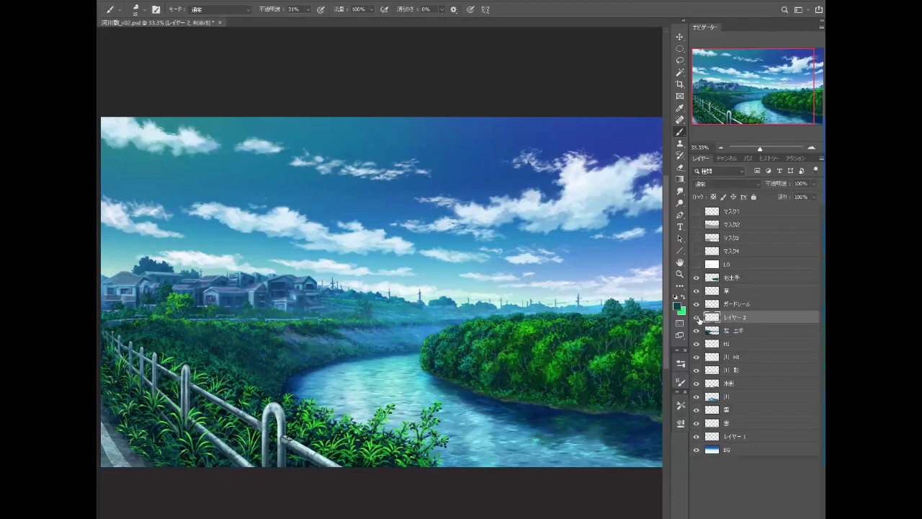
pyautogui.click(696, 330)
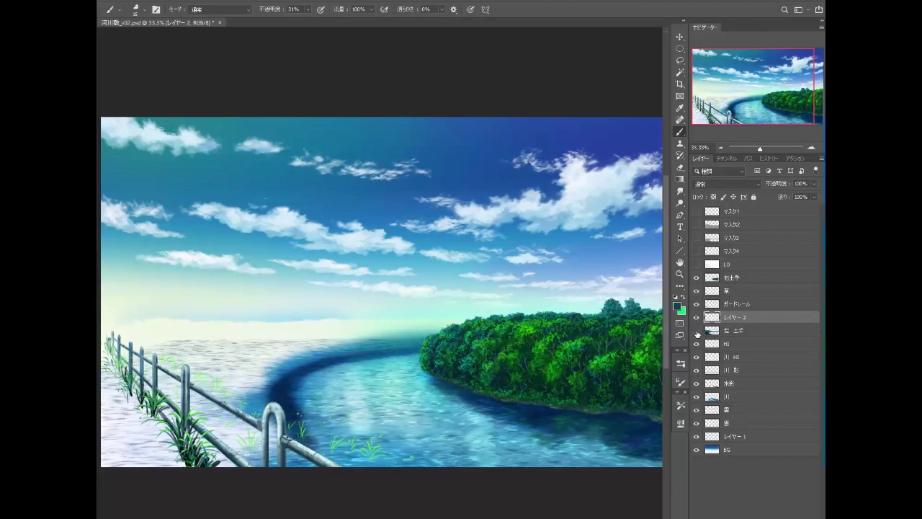
pyautogui.click(697, 331)
pyautogui.click(712, 330)
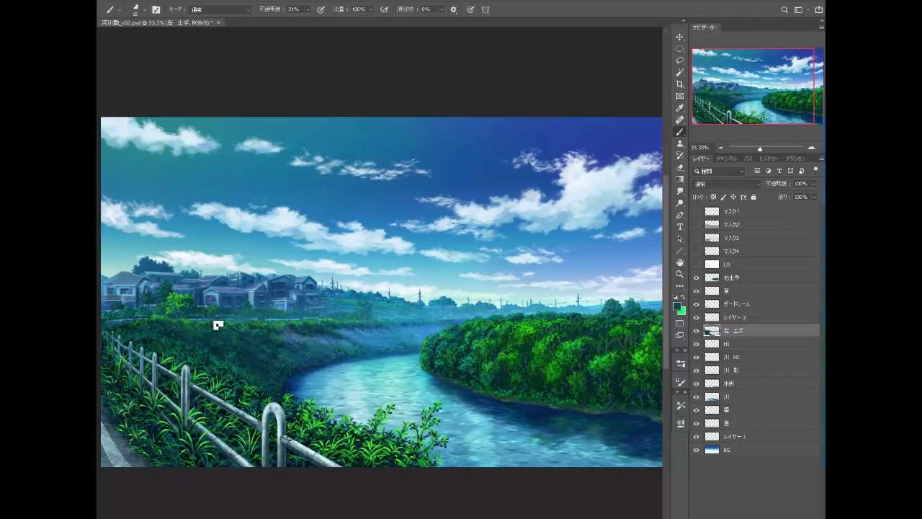
# Step: Set brush opacity to 61%, pan the painting slightly, and bring up the Tool Presets list
pyautogui.click(308, 9)
pyautogui.moveTo(312, 23); pyautogui.dragTo(322, 25)
pyautogui.moveTo(639, 344)
pyautogui.mouseDown()
pyautogui.moveTo(544, 370)
pyautogui.moveTo(586, 375)
pyautogui.mouseUp()
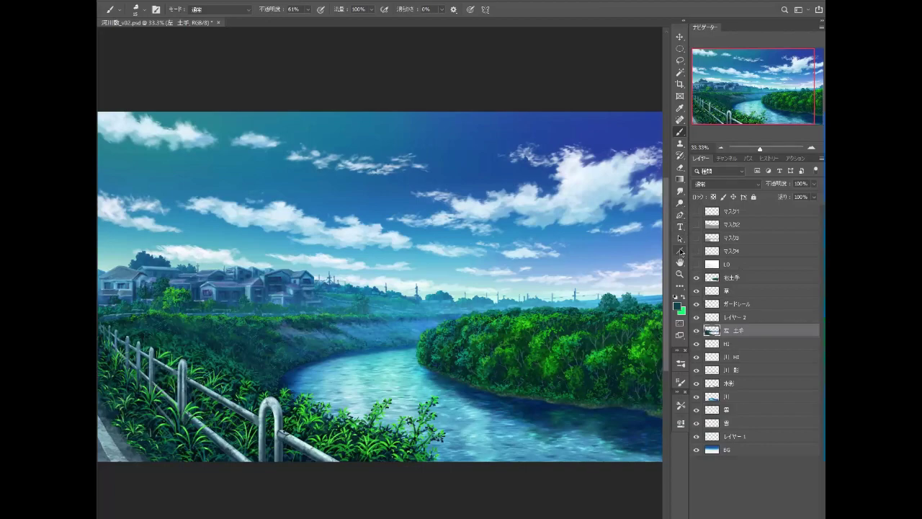
pyautogui.click(680, 405)
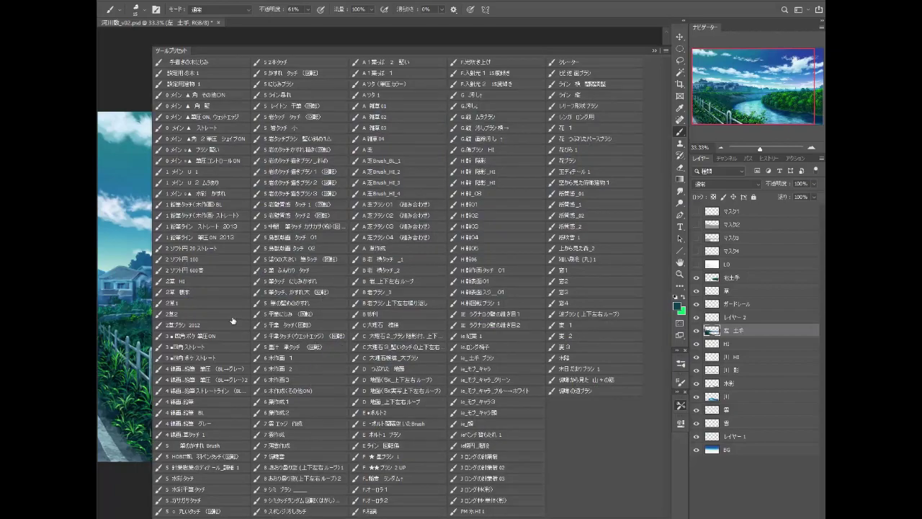
pyautogui.write('95')
# Step: Choose the soft round 100 brush preset and zoom out to see the whole painting
pyautogui.click(223, 259)
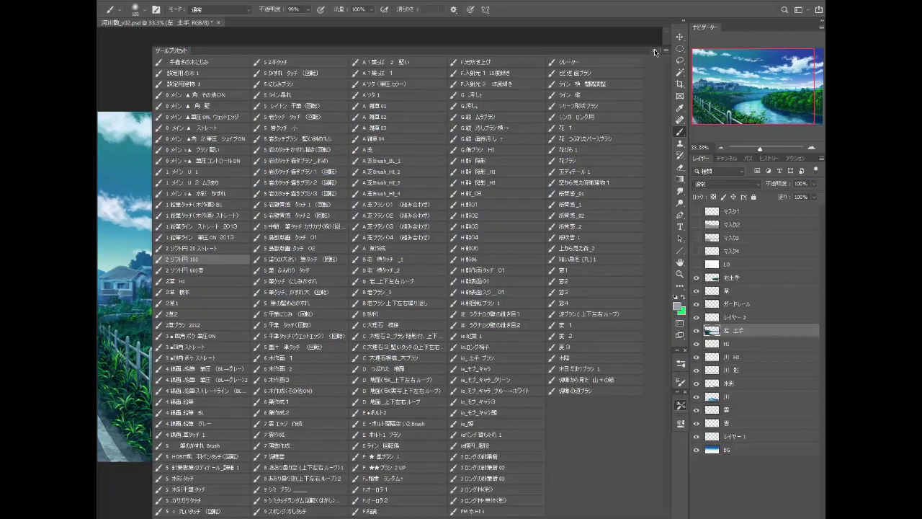
pyautogui.click(655, 51)
pyautogui.hotkey('ctrl', '-')
pyautogui.moveTo(531, 392); pyautogui.dragTo(547, 398)
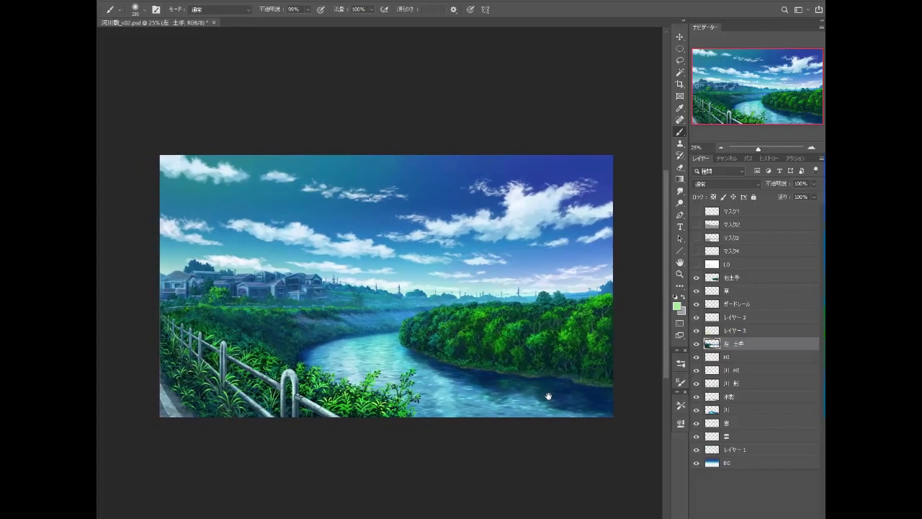
# Step: Add a new layer above 川 with a magenta foreground and very low brush opacity
pyautogui.click(738, 409)
pyautogui.hotkey('ctrl', 'shift', 'alt', 'n')
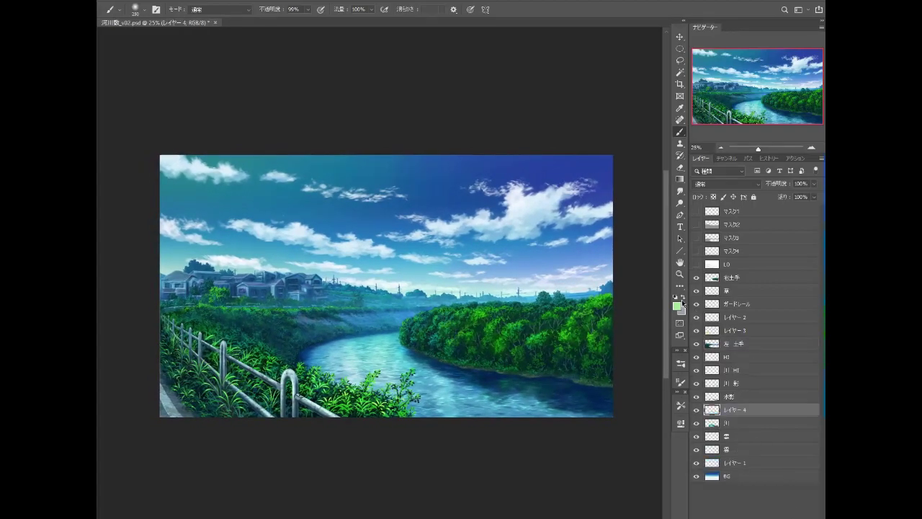
pyautogui.click(676, 306)
pyautogui.moveTo(703, 391); pyautogui.dragTo(705, 356)
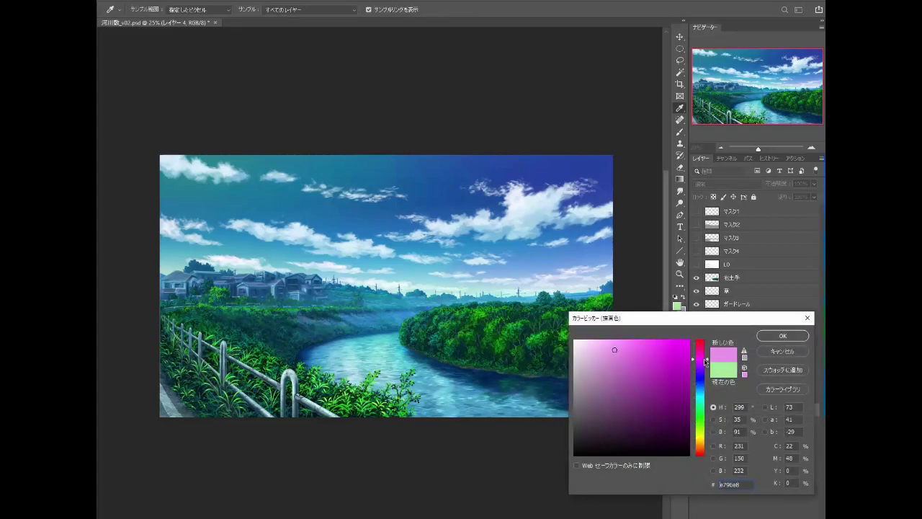
pyautogui.click(661, 347)
pyautogui.click(782, 336)
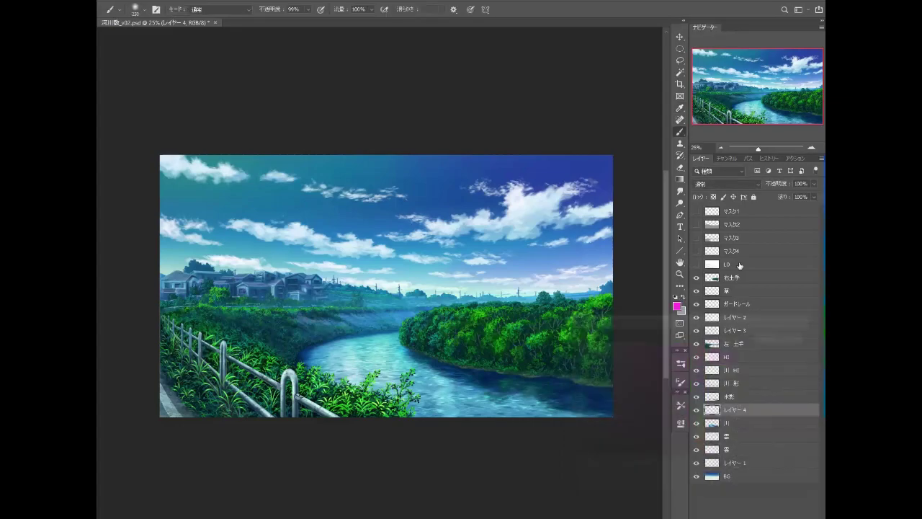
pyautogui.click(307, 9)
pyautogui.moveTo(308, 21); pyautogui.dragTo(273, 22)
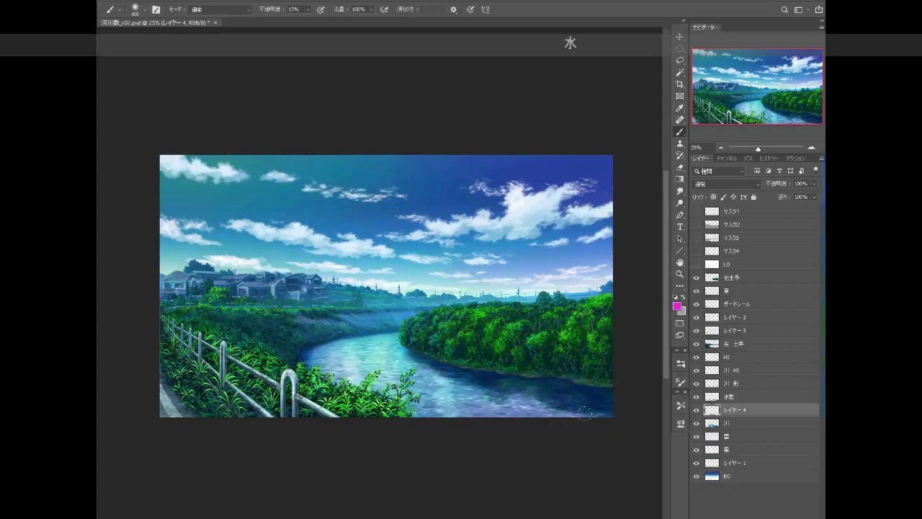
# Step: Set the foreground colour to a darker blue-violet
pyautogui.click(677, 305)
pyautogui.click(698, 378)
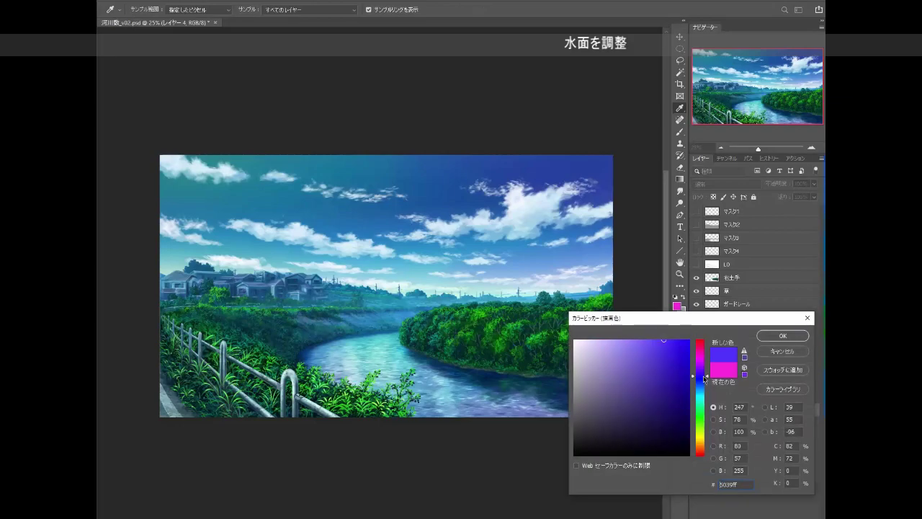
pyautogui.click(782, 335)
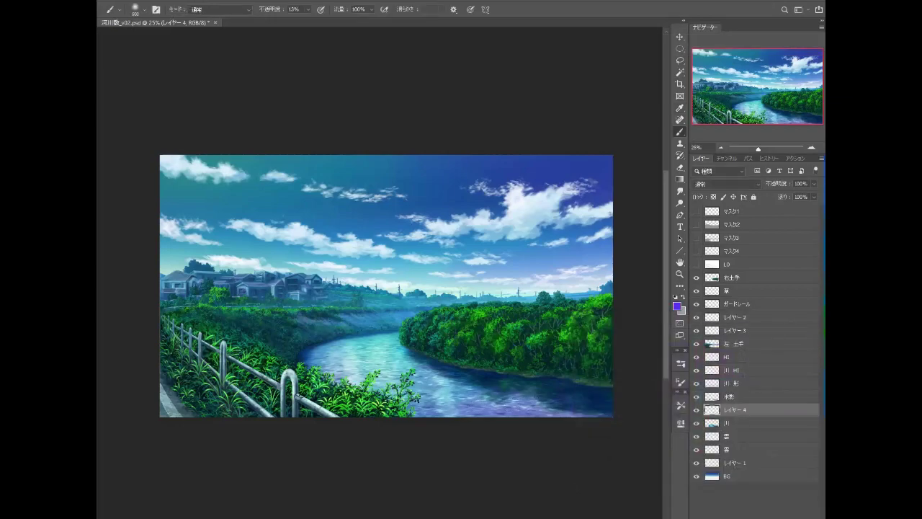
pyautogui.click(677, 305)
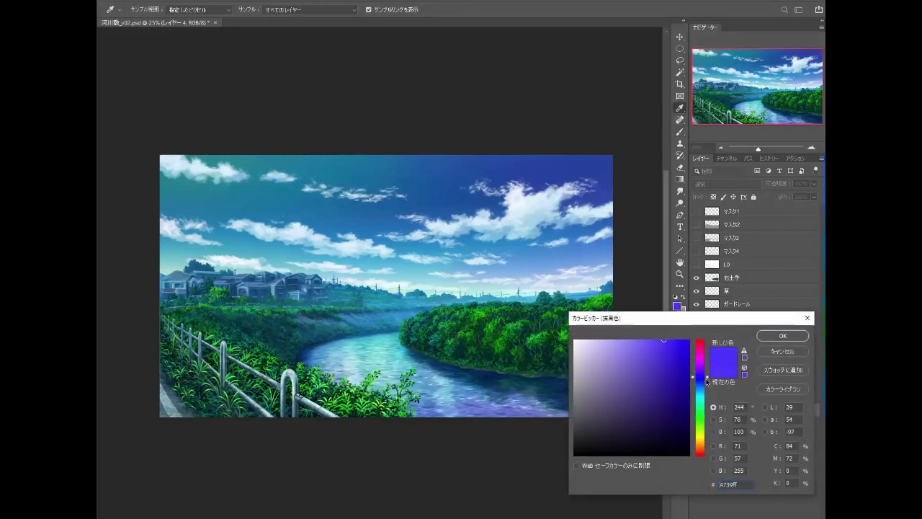
pyautogui.click(707, 389)
pyautogui.click(681, 385)
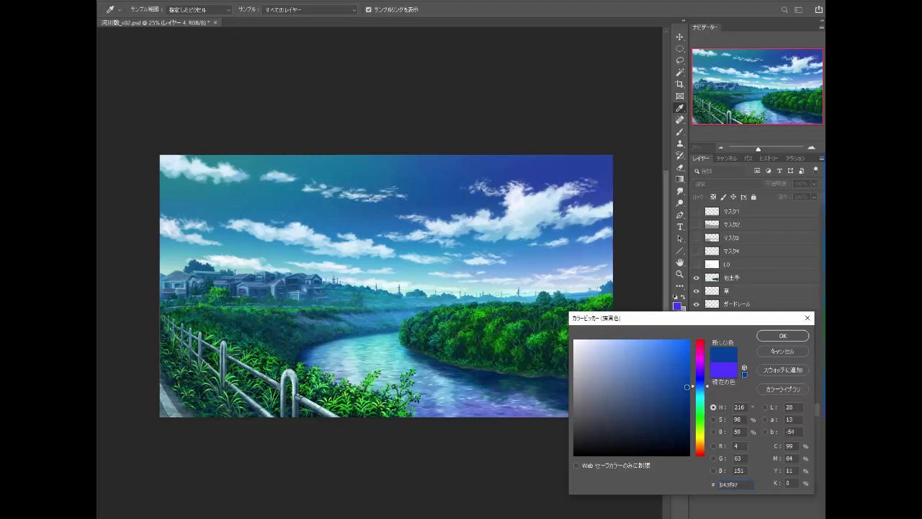
pyautogui.click(763, 337)
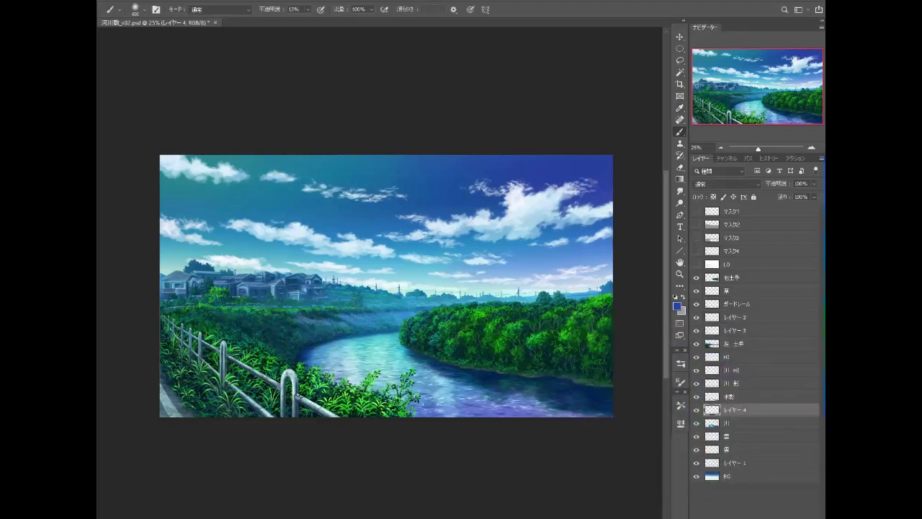
# Step: Brush the darker blue over the river water, including the lower right, on レイヤー 4
pyautogui.moveTo(370, 364); pyautogui.dragTo(391, 378)
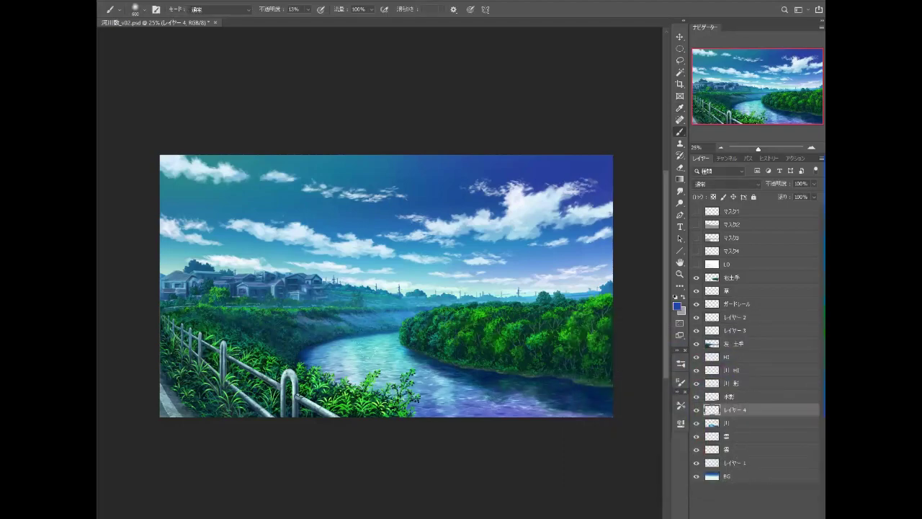
pyautogui.moveTo(354, 337); pyautogui.dragTo(393, 372)
pyautogui.moveTo(329, 351)
pyautogui.mouseDown()
pyautogui.moveTo(343, 373)
pyautogui.moveTo(398, 379)
pyautogui.mouseUp()
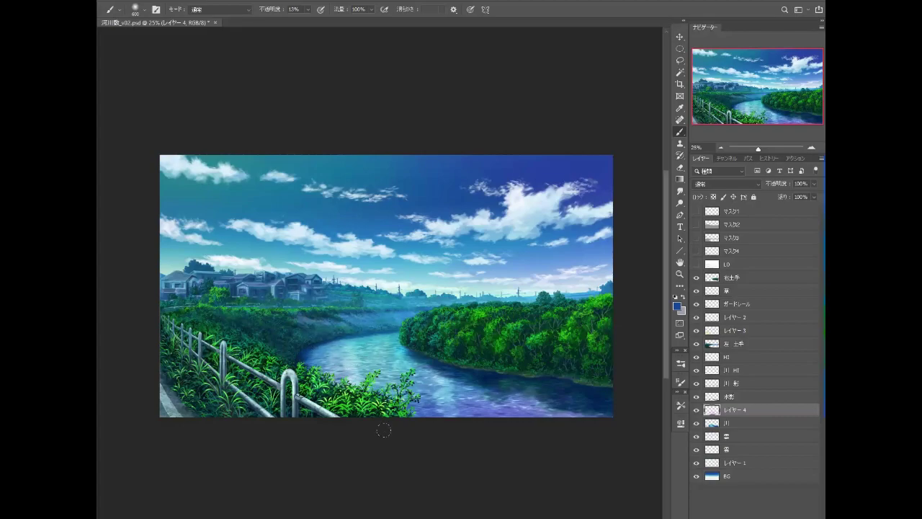
pyautogui.moveTo(379, 343)
pyautogui.mouseDown()
pyautogui.moveTo(369, 364)
pyautogui.moveTo(334, 378)
pyautogui.mouseUp()
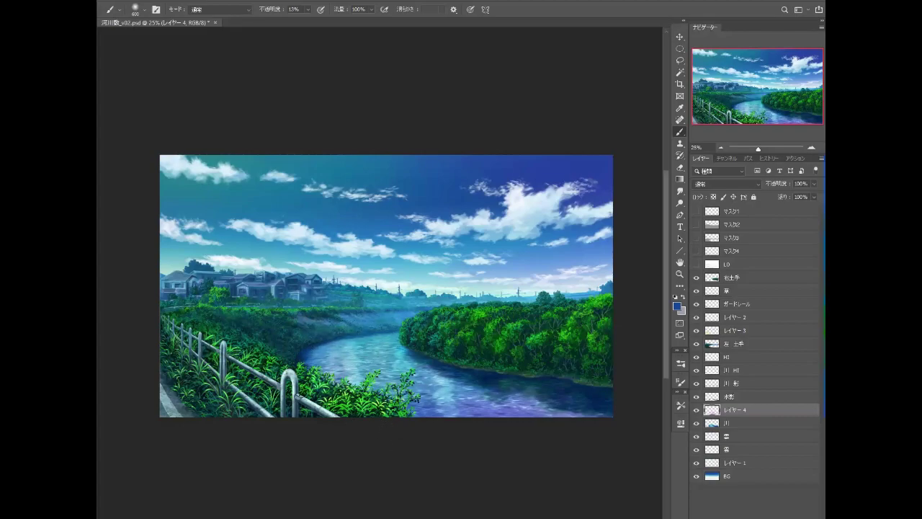
pyautogui.moveTo(479, 396); pyautogui.dragTo(503, 413)
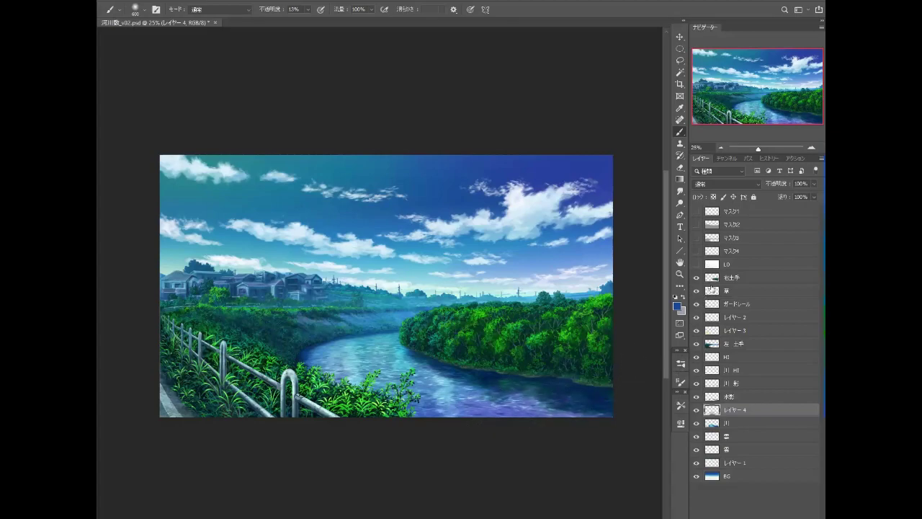
# Step: Toggle レイヤー 4 to compare and lower its opacity to 85%
pyautogui.click(695, 410)
pyautogui.moveTo(815, 186); pyautogui.dragTo(808, 197)
pyautogui.click(696, 410)
pyautogui.click(680, 167)
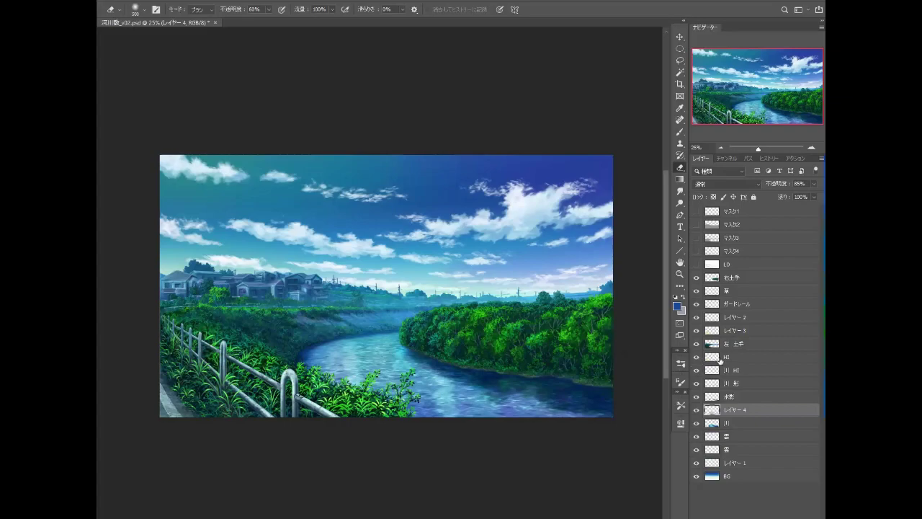
# Step: Merge the tint layer down into the river layer, then select the 木影 tree shadow layer
pyautogui.hotkey('ctrl', 'e')
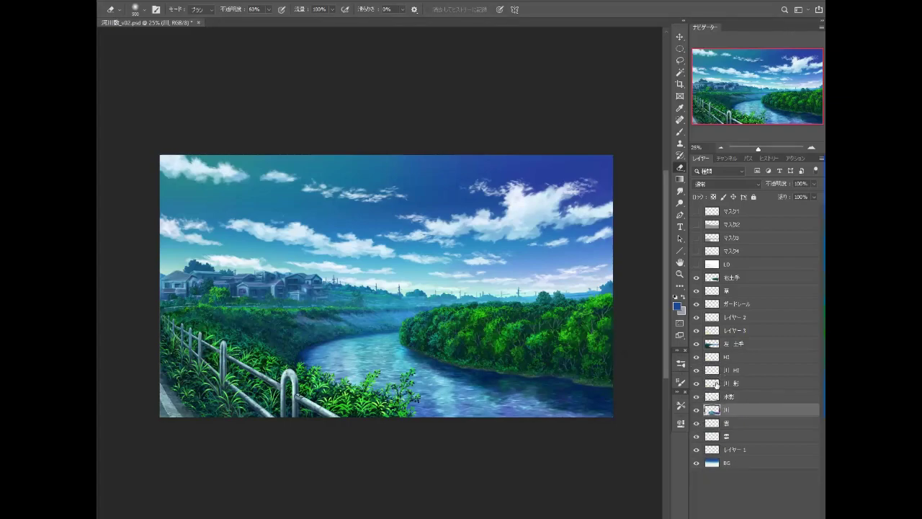
pyautogui.click(695, 396)
pyautogui.click(695, 397)
pyautogui.click(710, 397)
# Step: Paint a brighter blue at 61% brush opacity along the river's left bend
pyautogui.press('b')
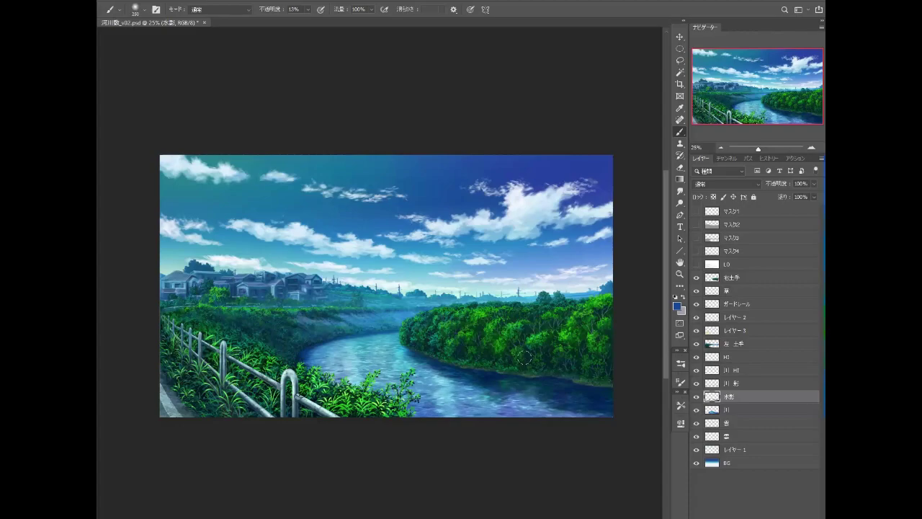
pyautogui.keyDown('alt'); pyautogui.click(555, 380); pyautogui.keyUp('alt')
pyautogui.click(677, 306)
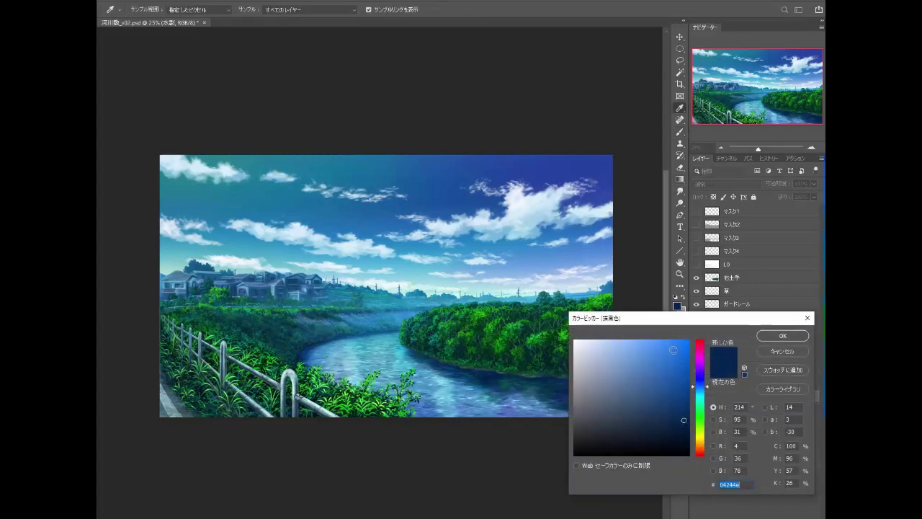
pyautogui.click(685, 378)
pyautogui.click(782, 336)
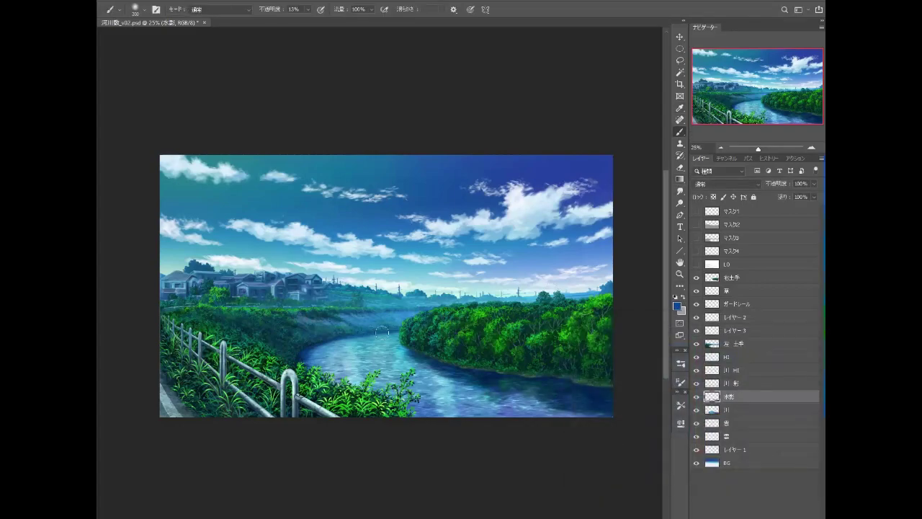
pyautogui.moveTo(308, 9); pyautogui.dragTo(328, 20)
pyautogui.moveTo(321, 345); pyautogui.dragTo(306, 359)
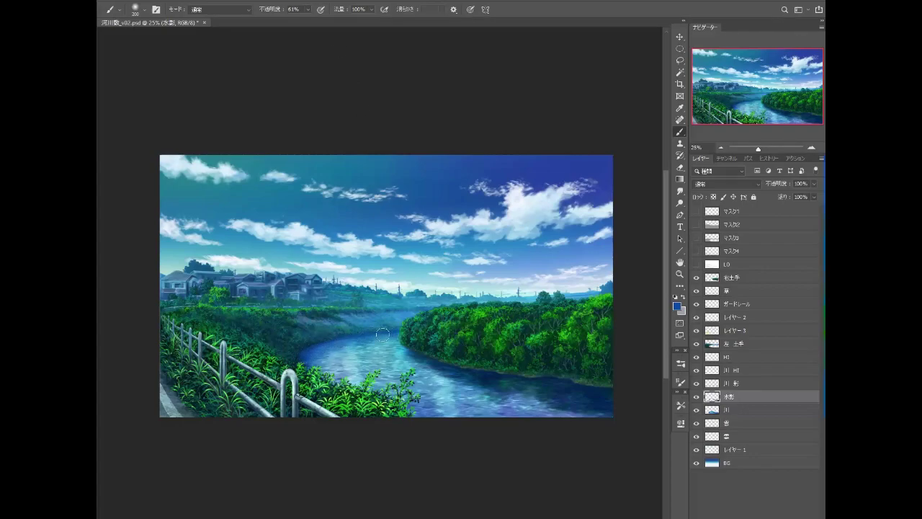
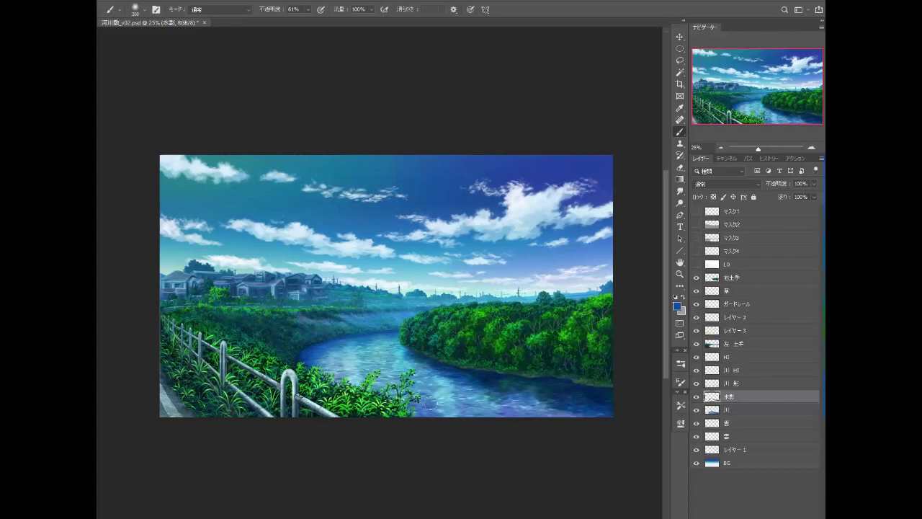
# Step: Dodge the bottom-left road edge on the 左土手 layer (Midtones, 20% exposure)
pyautogui.click(733, 304)
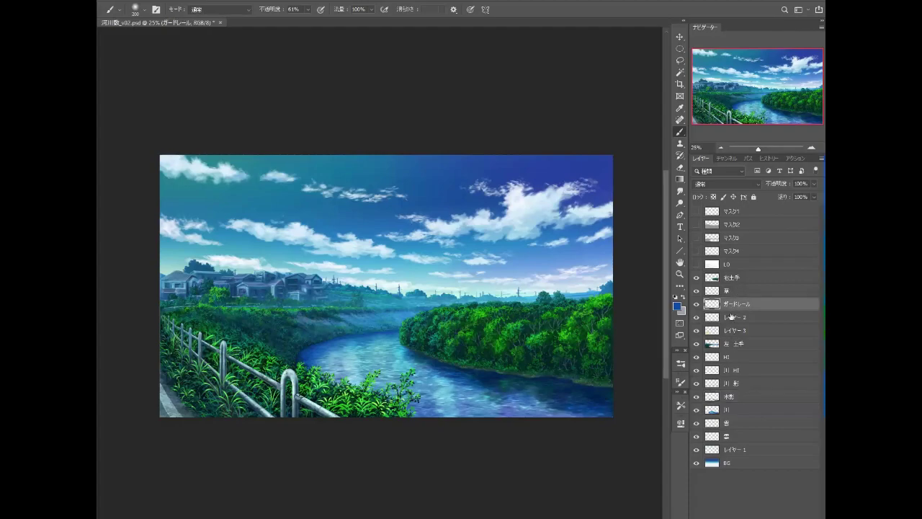
pyautogui.click(696, 345)
pyautogui.click(696, 345)
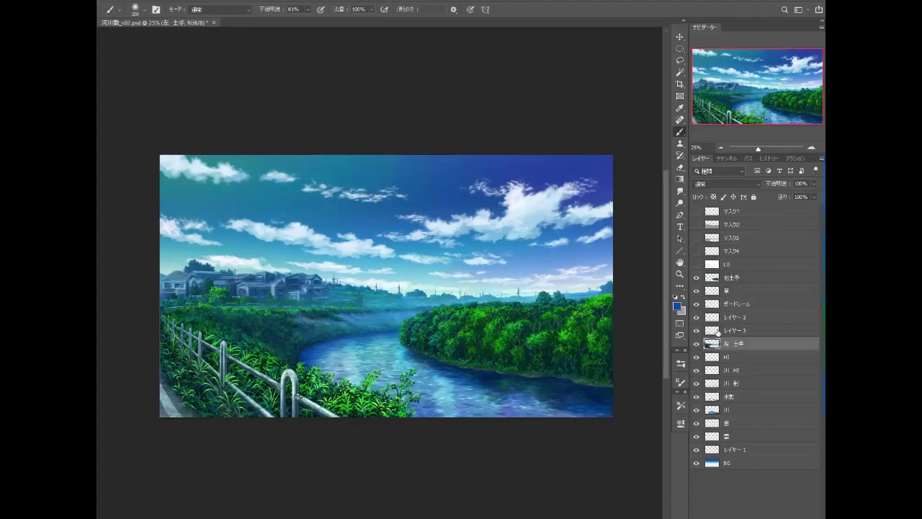
pyautogui.click(680, 204)
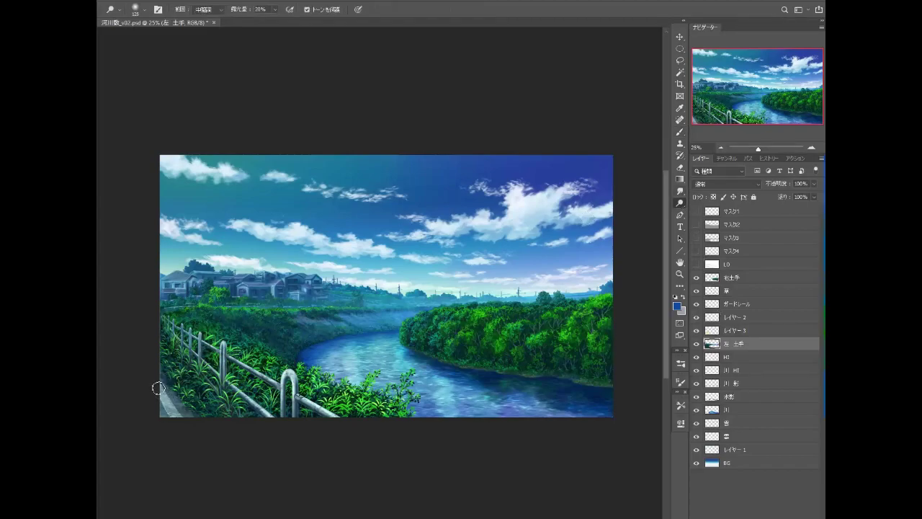
pyautogui.moveTo(156, 385)
pyautogui.mouseDown()
pyautogui.moveTo(179, 416)
pyautogui.moveTo(200, 426)
pyautogui.mouseUp()
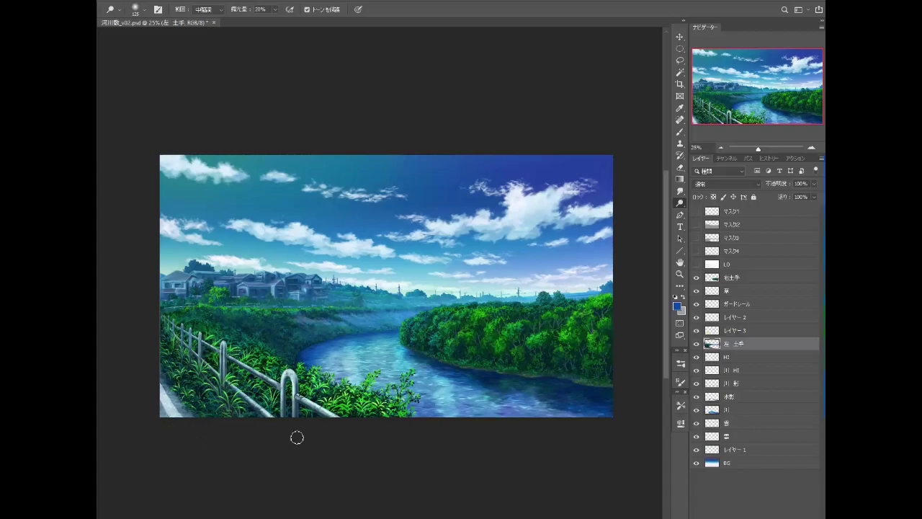
# Step: Toggle the guardrail layer's visibility to compare the lightened bank
pyautogui.click(732, 306)
pyautogui.click(698, 304)
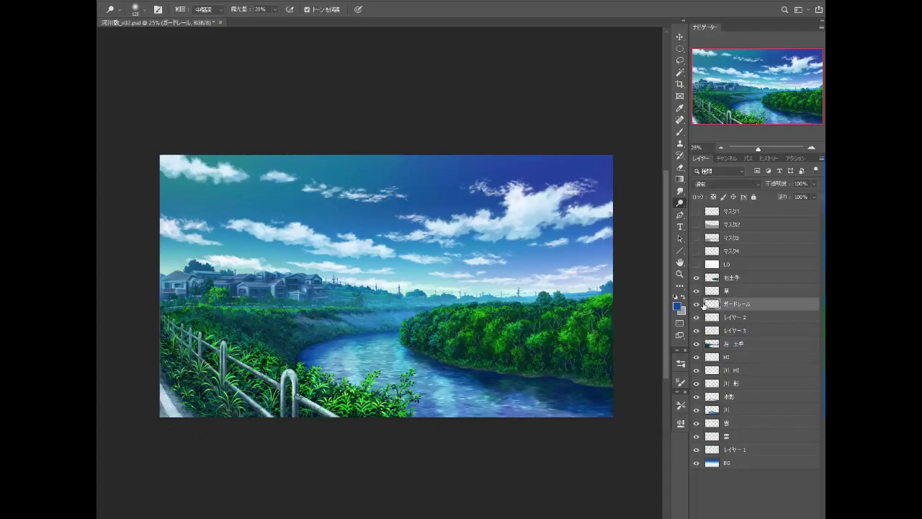
pyautogui.click(697, 304)
pyautogui.click(697, 304)
# Step: Zoom in to 66.67% and toggle the ガードレール layer on and off to compare
pyautogui.hotkey('ctrl', '+')
pyautogui.hotkey('ctrl', '+')
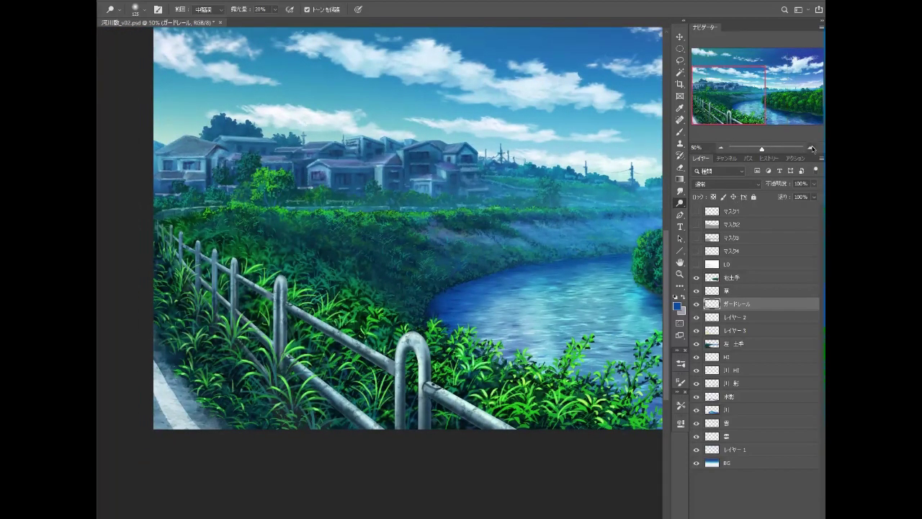
pyautogui.click(812, 148)
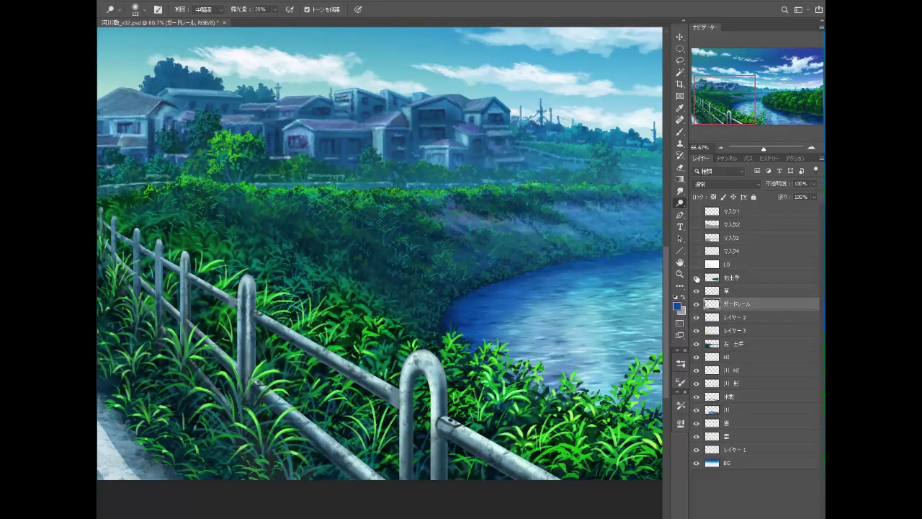
pyautogui.click(696, 304)
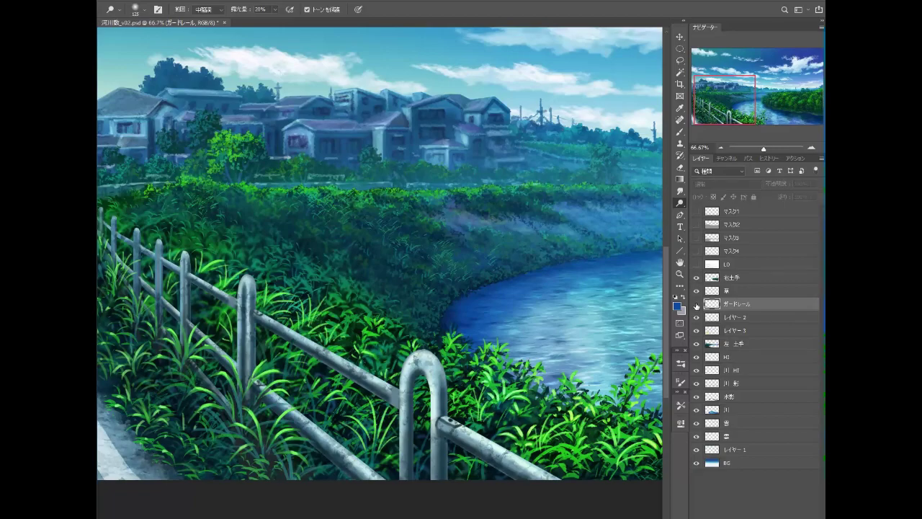
pyautogui.click(696, 304)
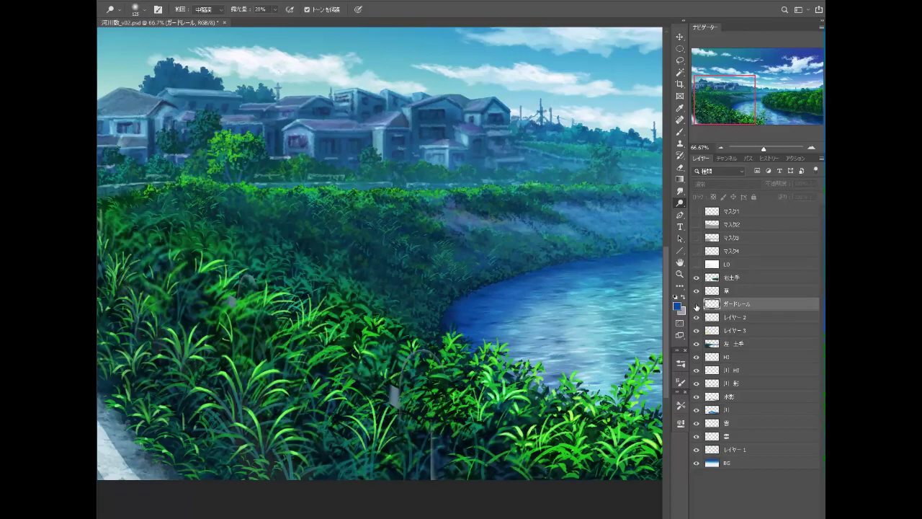
pyautogui.click(696, 304)
# Step: Make the 草 grass layer active with the eraser and toggle it to compare
pyautogui.click(696, 290)
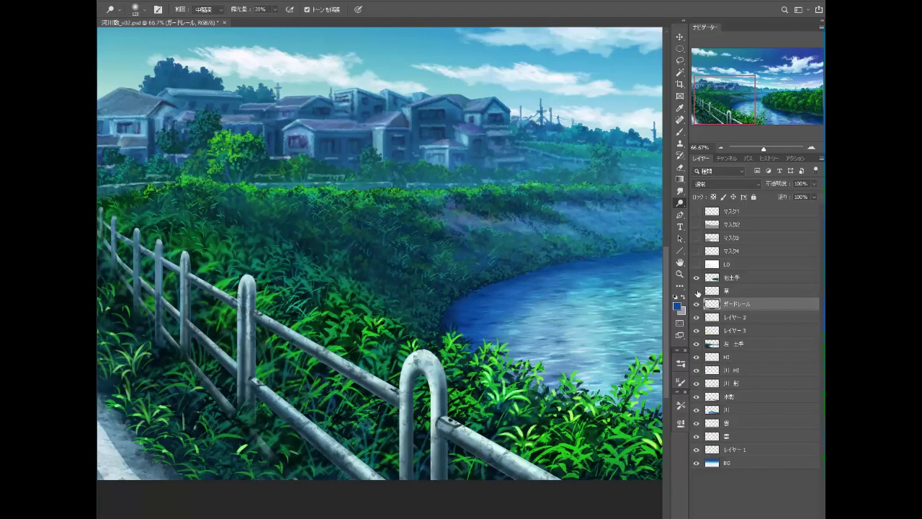
pyautogui.click(709, 290)
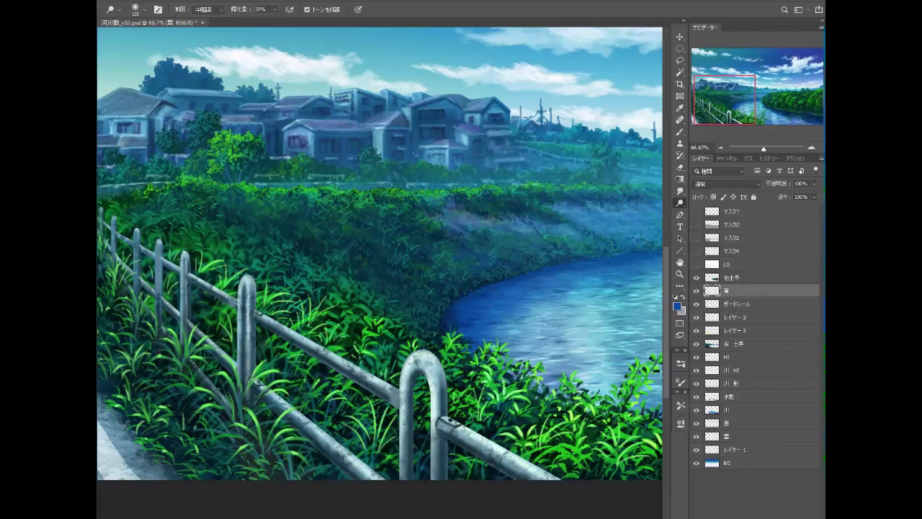
pyautogui.click(715, 278)
pyautogui.click(679, 168)
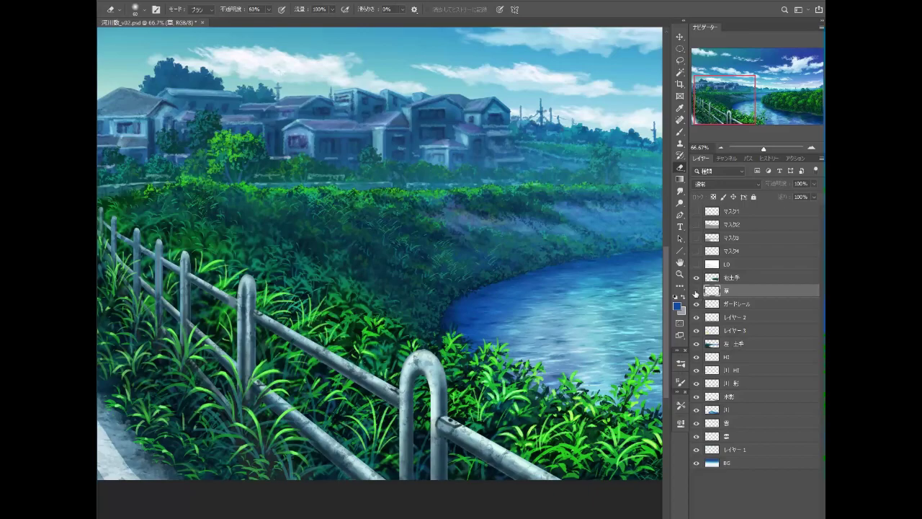
pyautogui.click(696, 290)
pyautogui.click(696, 291)
# Step: Select the ガードレール layer with the Brush tool and bring the riverside foreground into view
pyautogui.click(734, 305)
pyautogui.press('b')
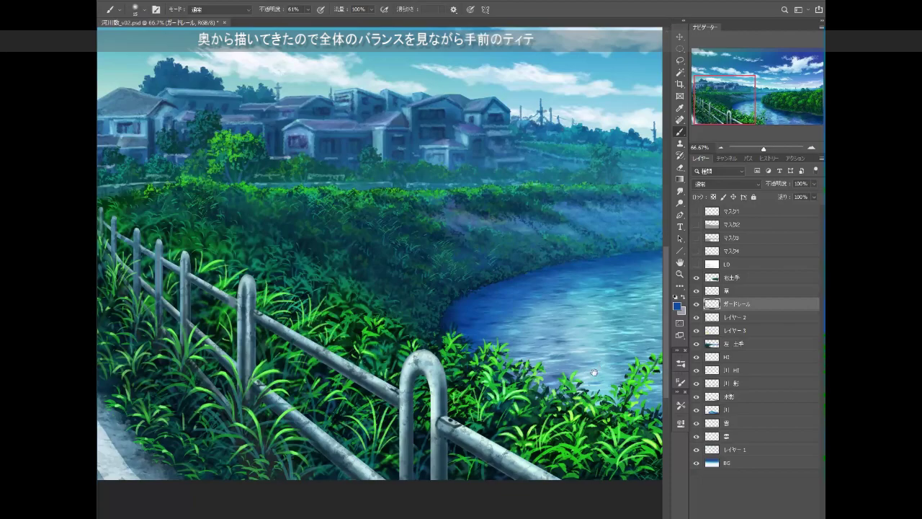
pyautogui.moveTo(594, 373); pyautogui.dragTo(537, 351)
# Step: Set the foreground colour to a light, slightly saturated purple
pyautogui.click(677, 306)
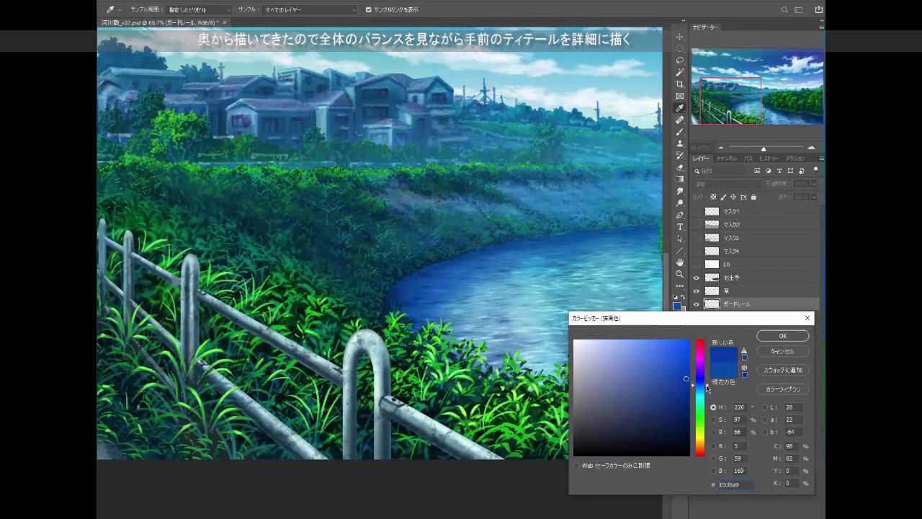
pyautogui.moveTo(707, 387); pyautogui.dragTo(706, 374)
pyautogui.moveTo(652, 356); pyautogui.dragTo(629, 332)
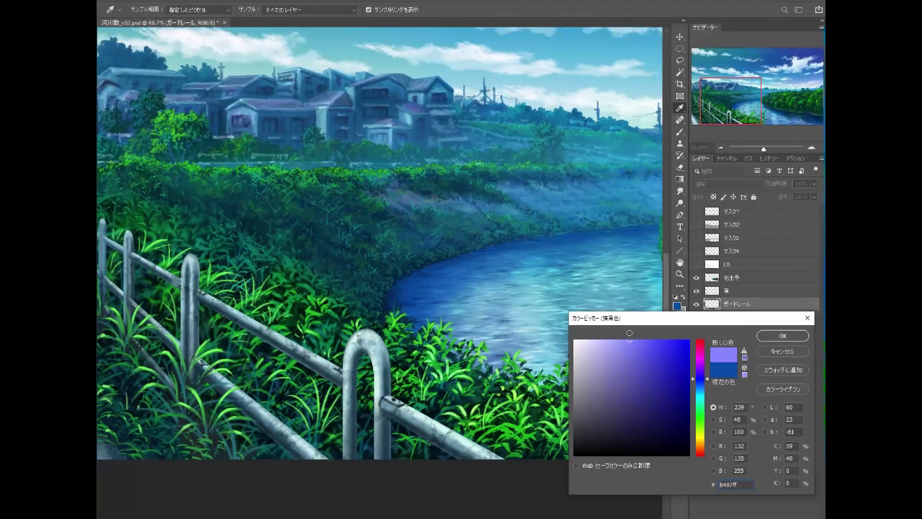
pyautogui.click(636, 339)
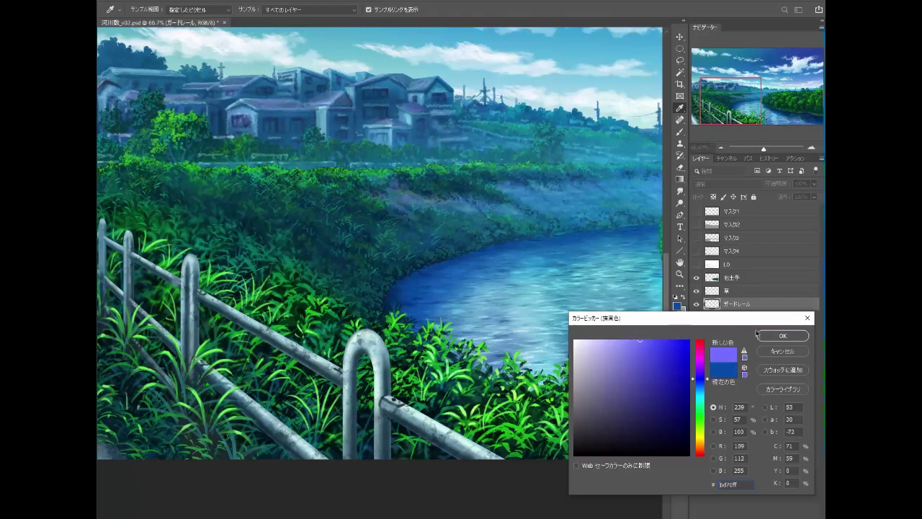
pyautogui.click(759, 335)
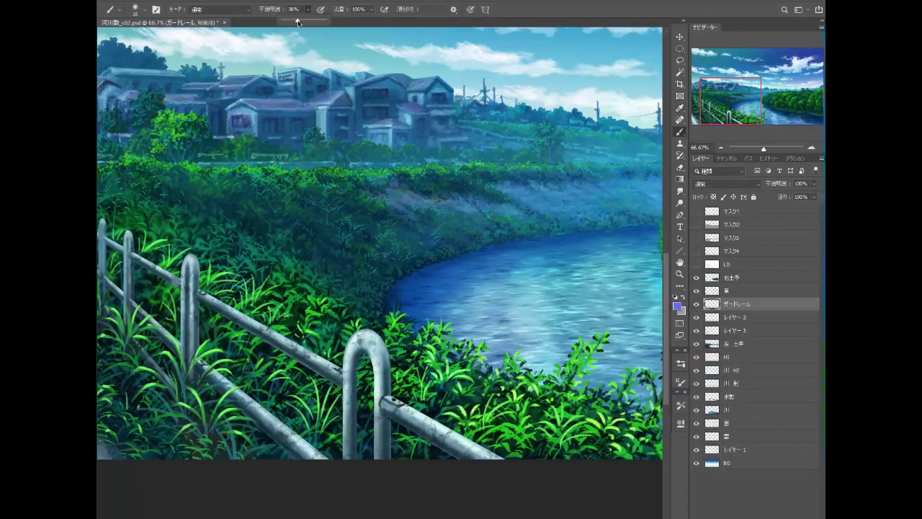
# Step: Set brush opacity to 25% and work purple reflected light along the fence posts
pyautogui.moveTo(383, 308); pyautogui.dragTo(372, 248)
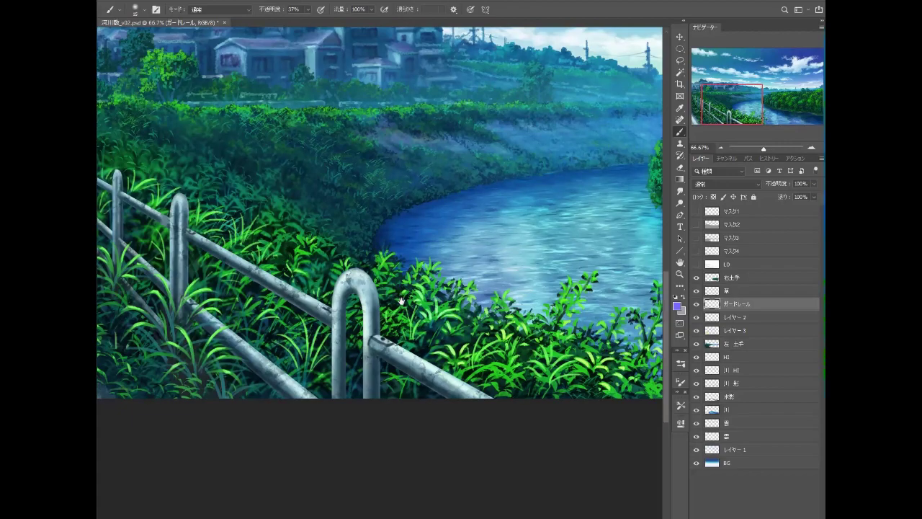
pyautogui.moveTo(401, 300); pyautogui.dragTo(385, 323)
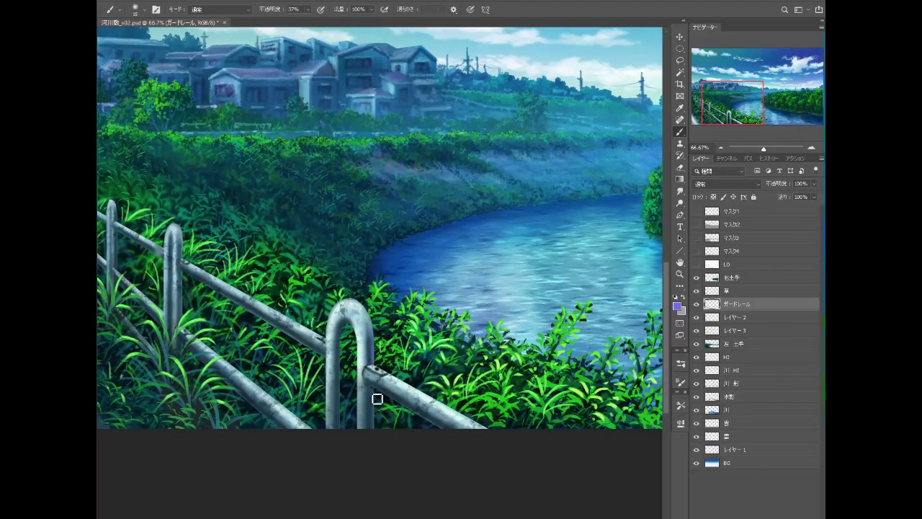
pyautogui.click(309, 11)
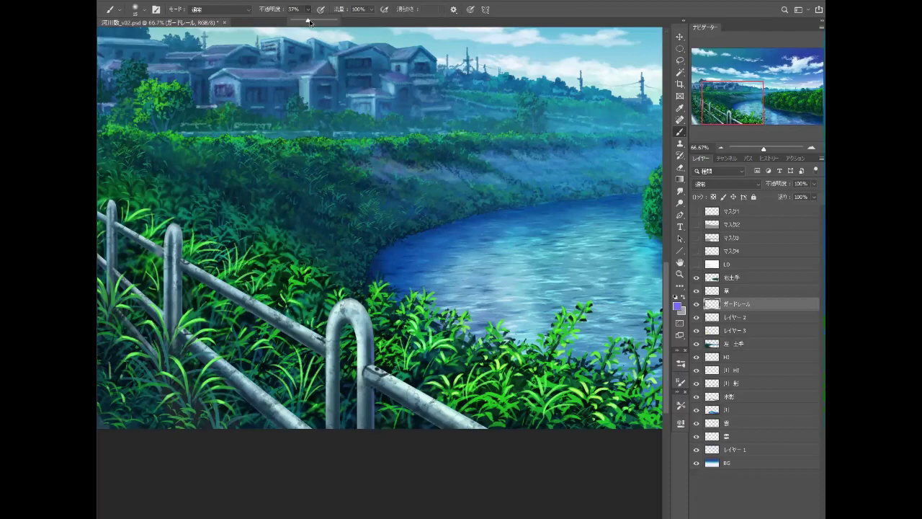
pyautogui.click(344, 351)
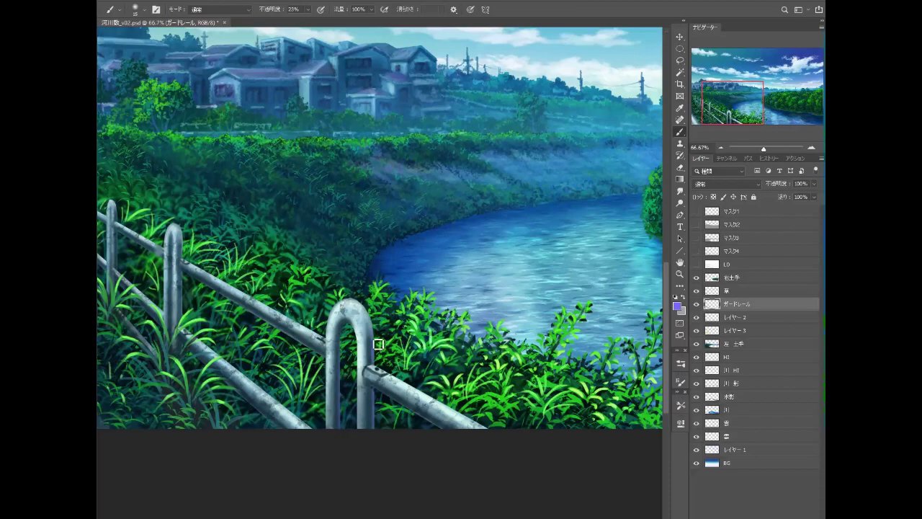
pyautogui.moveTo(323, 352); pyautogui.dragTo(419, 344)
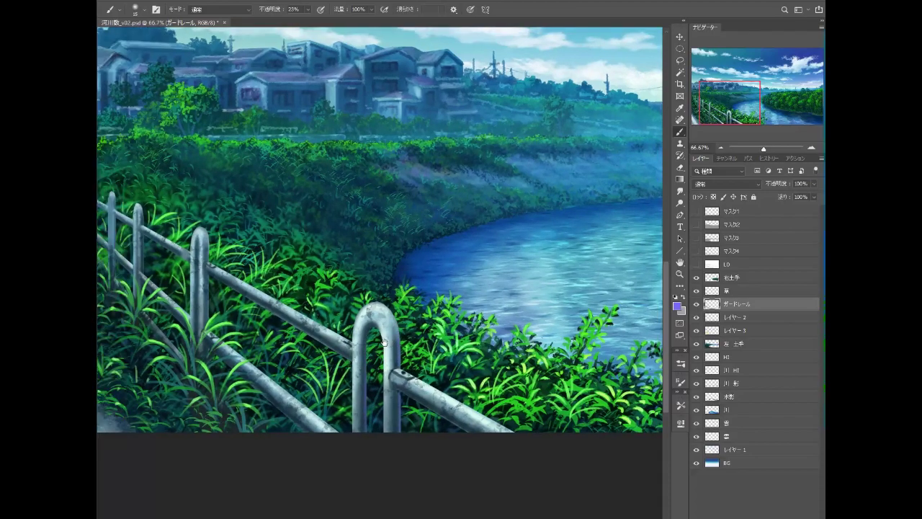
pyautogui.moveTo(335, 266); pyautogui.dragTo(367, 291)
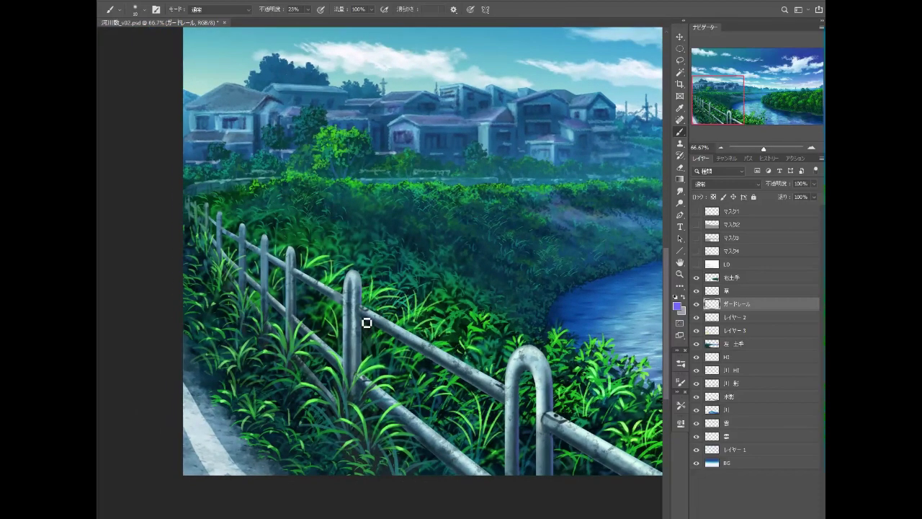
pyautogui.moveTo(364, 330); pyautogui.dragTo(303, 311)
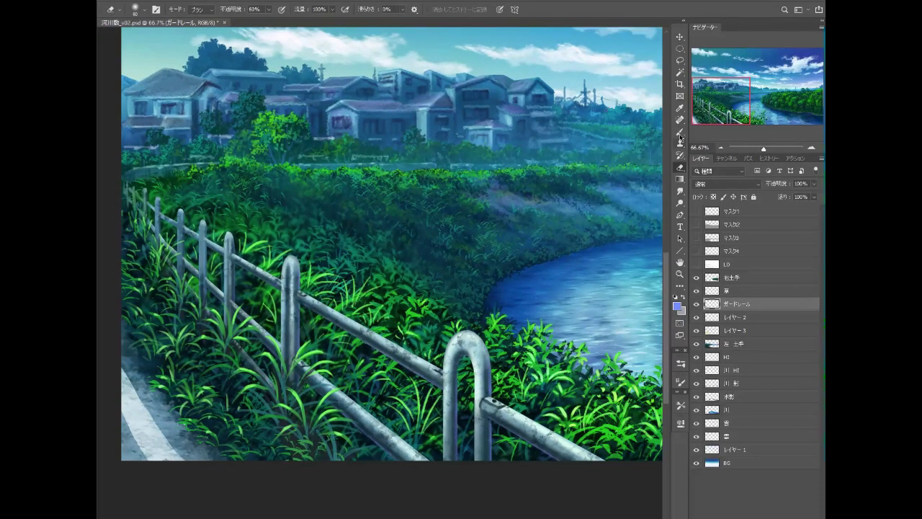
# Step: Sample the rail's light grey and raise brush opacity to 100% for highlights
pyautogui.keyDown('alt'); pyautogui.click(493, 406); pyautogui.keyUp('alt')
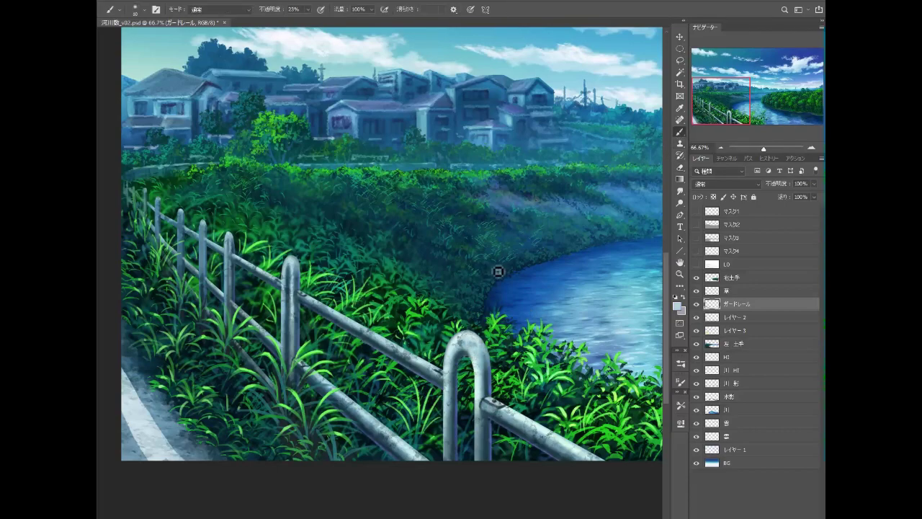
pyautogui.click(309, 9)
pyautogui.moveTo(305, 20); pyautogui.dragTo(342, 20)
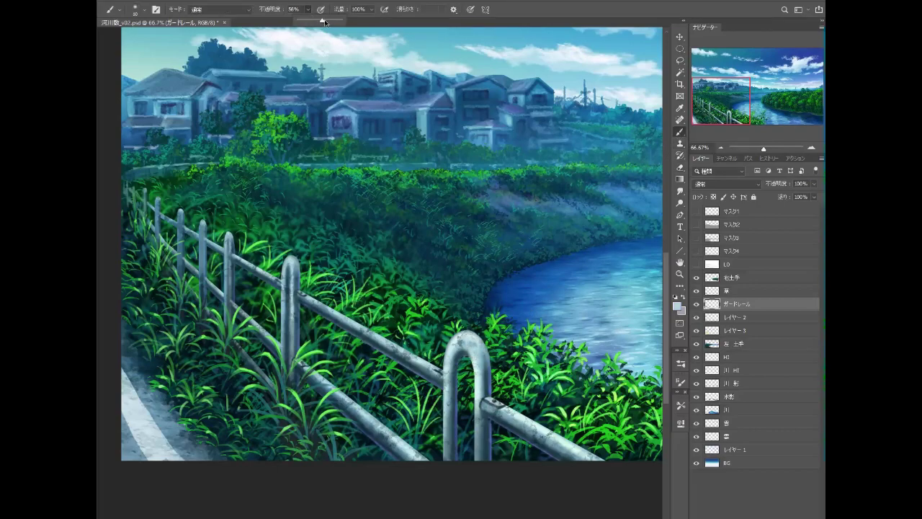
pyautogui.click(498, 406)
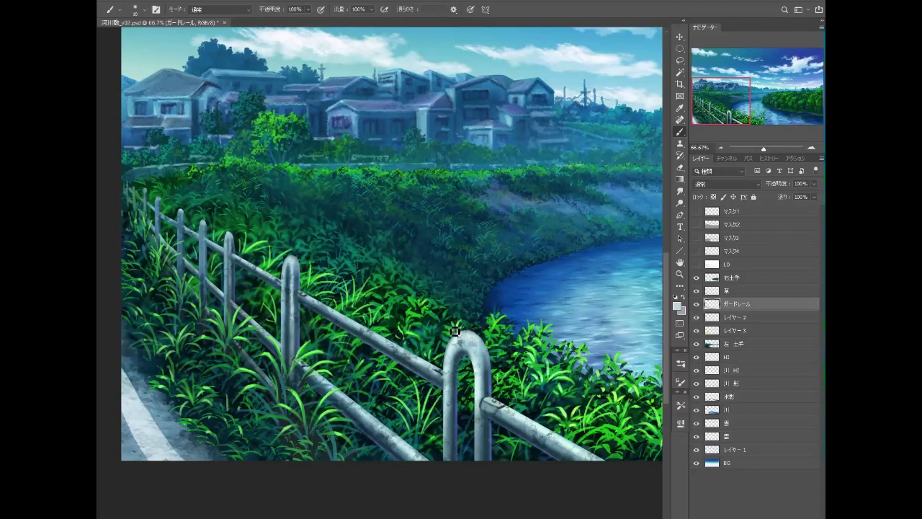
pyautogui.moveTo(339, 293); pyautogui.dragTo(399, 332)
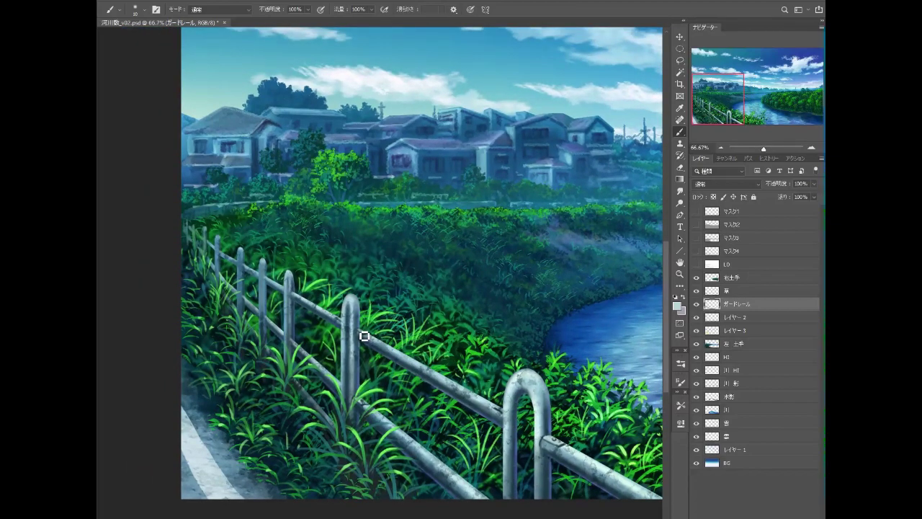
# Step: Check the brush opacity and sample a dark green from the grass near the fence
pyautogui.scroll(2, 355, 307)
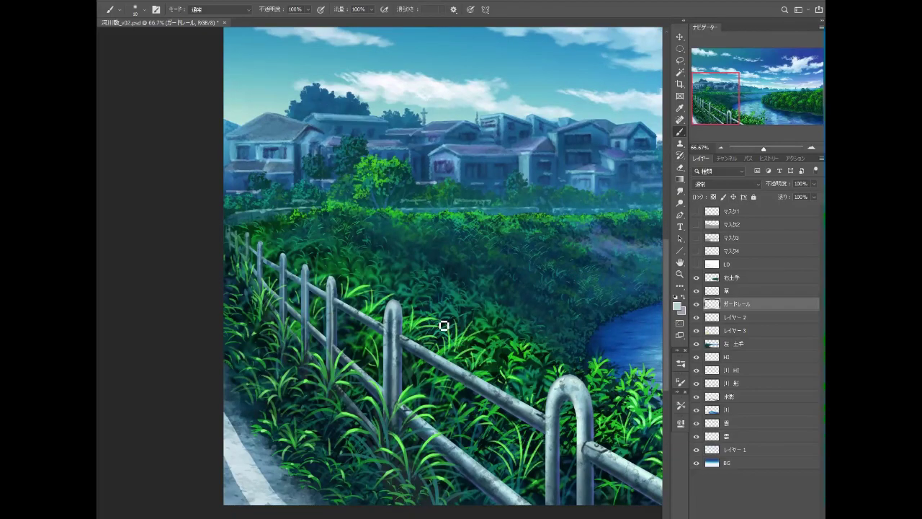
pyautogui.click(307, 9)
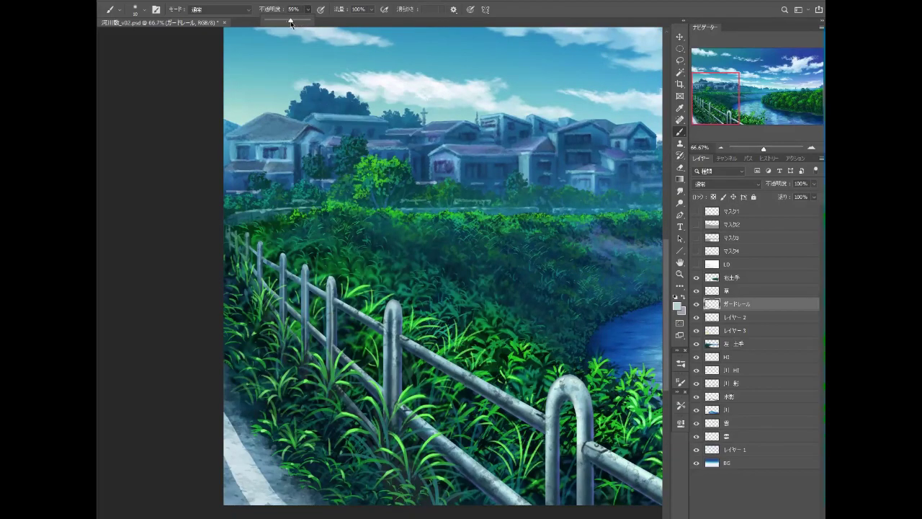
pyautogui.click(335, 332)
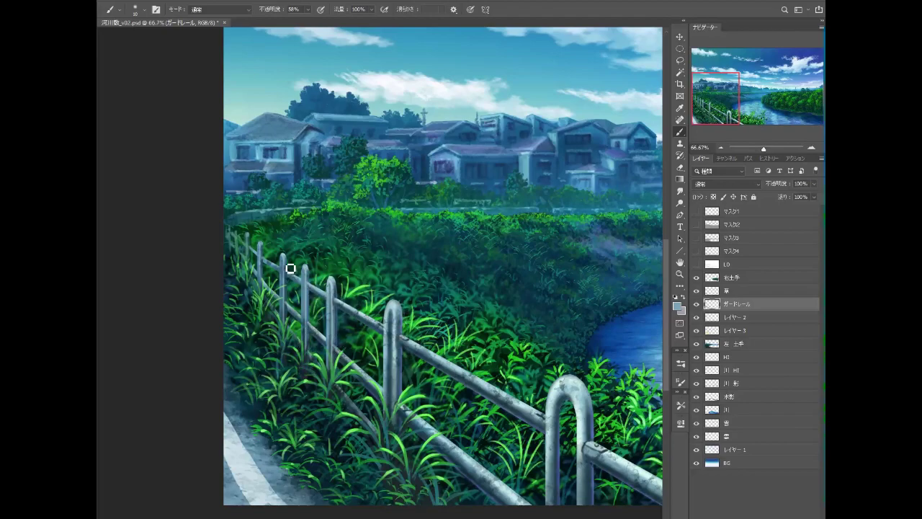
pyautogui.press('shift')
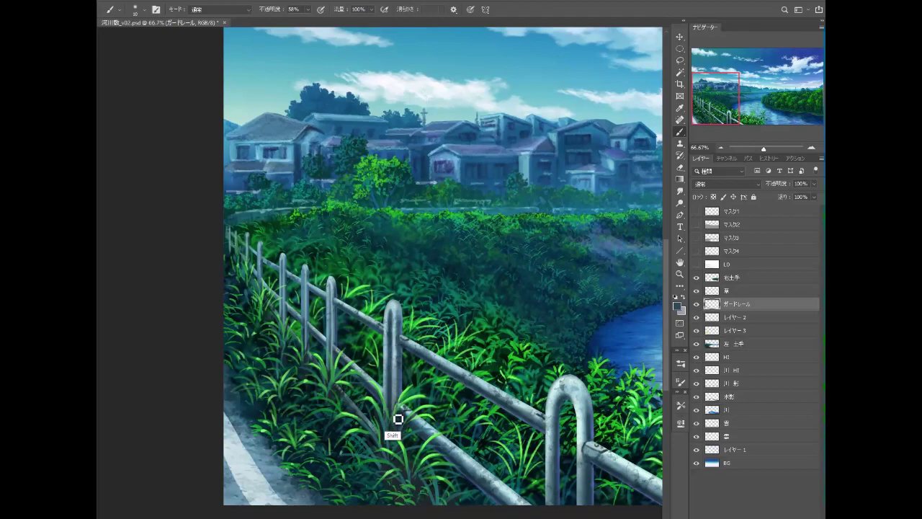
pyautogui.keyDown('alt'); pyautogui.click(374, 369); pyautogui.keyUp('alt')
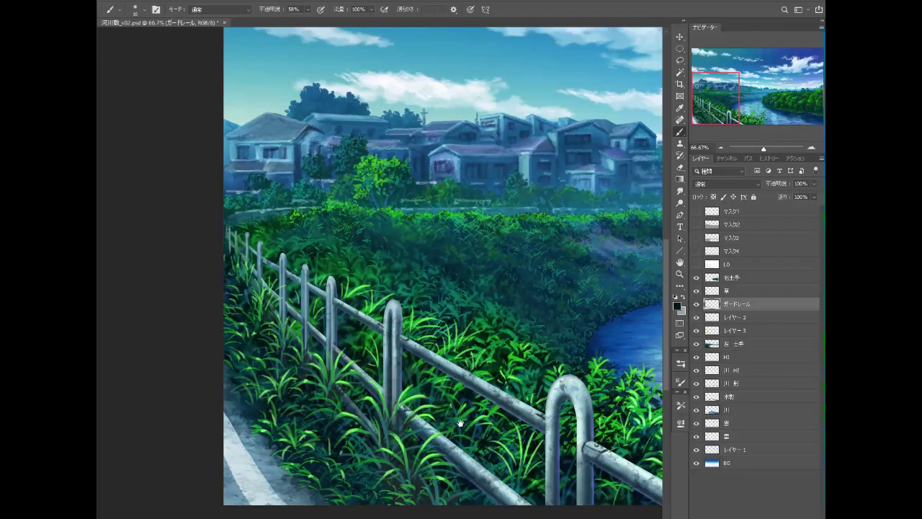
pyautogui.moveTo(578, 423)
pyautogui.mouseDown()
pyautogui.moveTo(538, 370)
pyautogui.moveTo(519, 383)
pyautogui.moveTo(479, 364)
pyautogui.mouseUp()
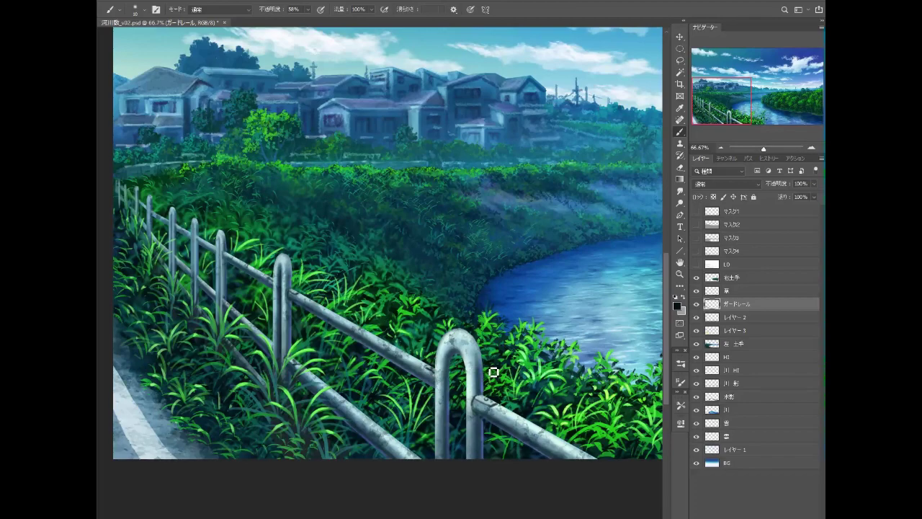
# Step: Alt-sample the rail's light grey-blue and paint a highlight down the post's right edge
pyautogui.press('alt')
pyautogui.keyDown('alt'); pyautogui.click(463, 335); pyautogui.keyUp('alt')
pyautogui.keyDown('alt'); pyautogui.click(475, 405); pyautogui.keyUp('alt')
pyautogui.moveTo(470, 376); pyautogui.dragTo(472, 429)
pyautogui.moveTo(471, 378); pyautogui.dragTo(470, 456)
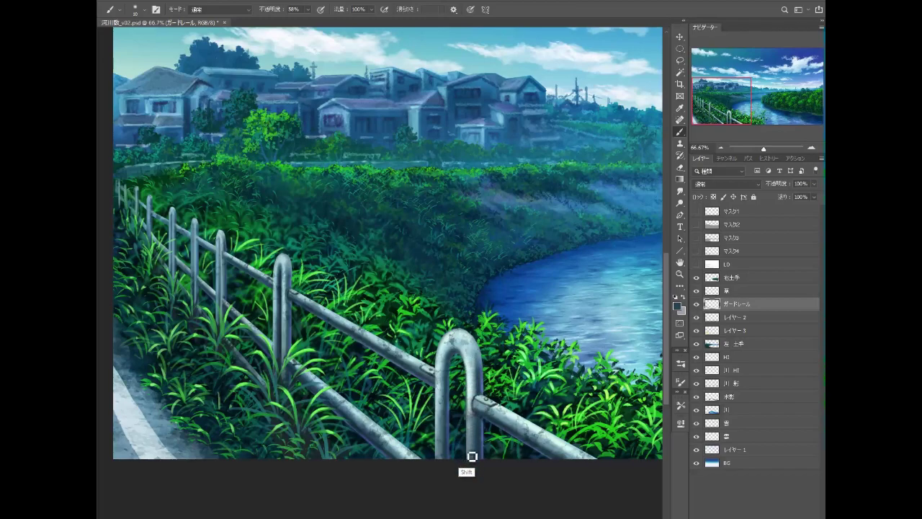
pyautogui.scroll(-1, 471, 457)
pyautogui.scroll(2, 647, 235)
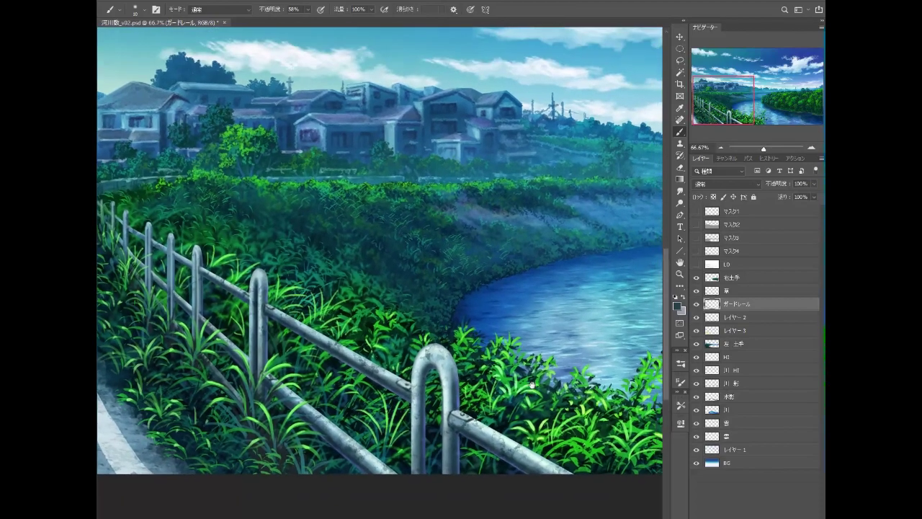
# Step: On the 草 layer, pick a lighter grass green and set brush opacity to 90%
pyautogui.click(742, 289)
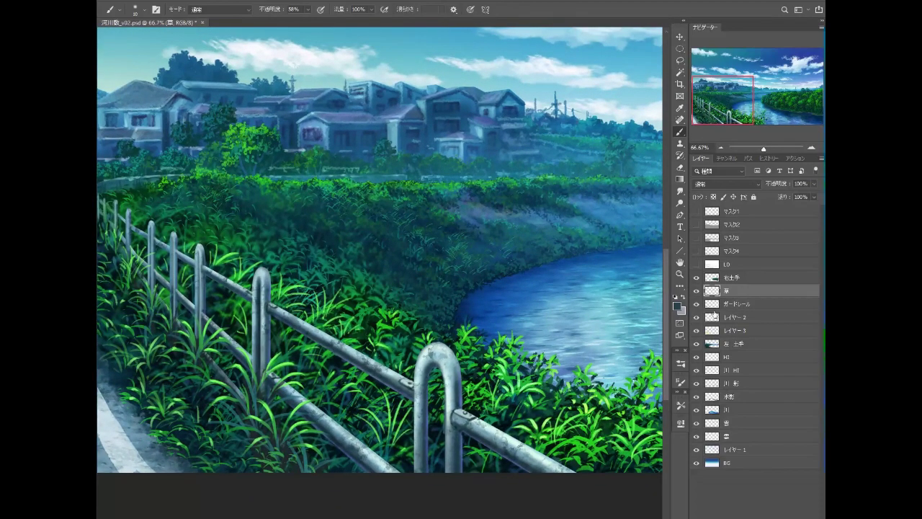
pyautogui.keyDown('alt'); pyautogui.click(527, 385); pyautogui.keyUp('alt')
pyautogui.press('i')
pyautogui.click(676, 305)
pyautogui.moveTo(624, 347); pyautogui.dragTo(611, 337)
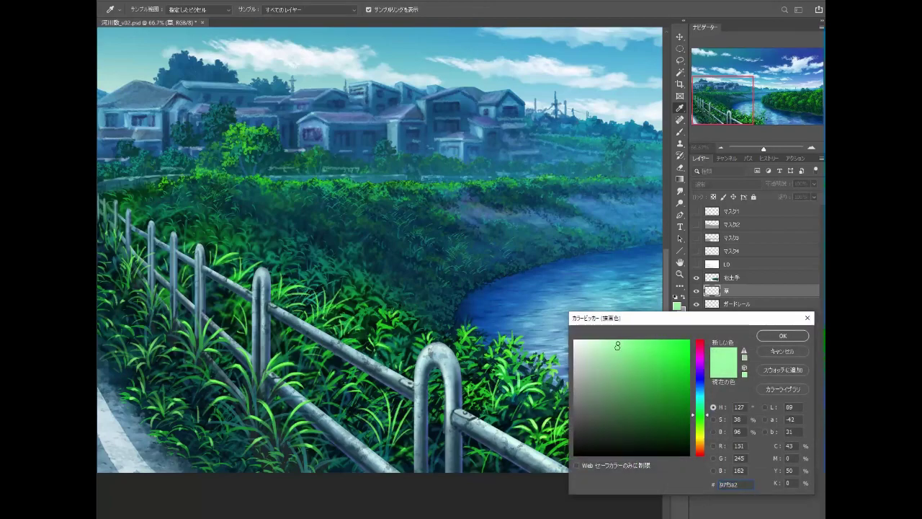
pyautogui.click(762, 334)
pyautogui.press('b')
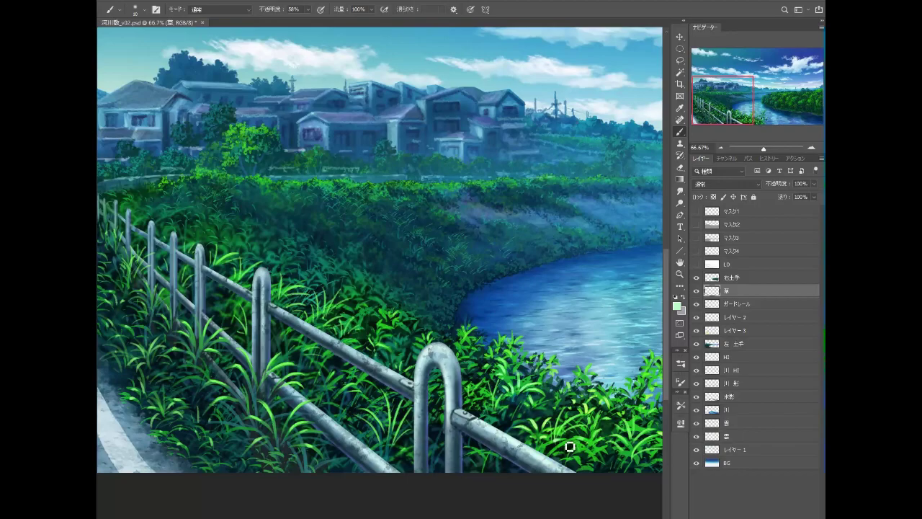
pyautogui.click(308, 10)
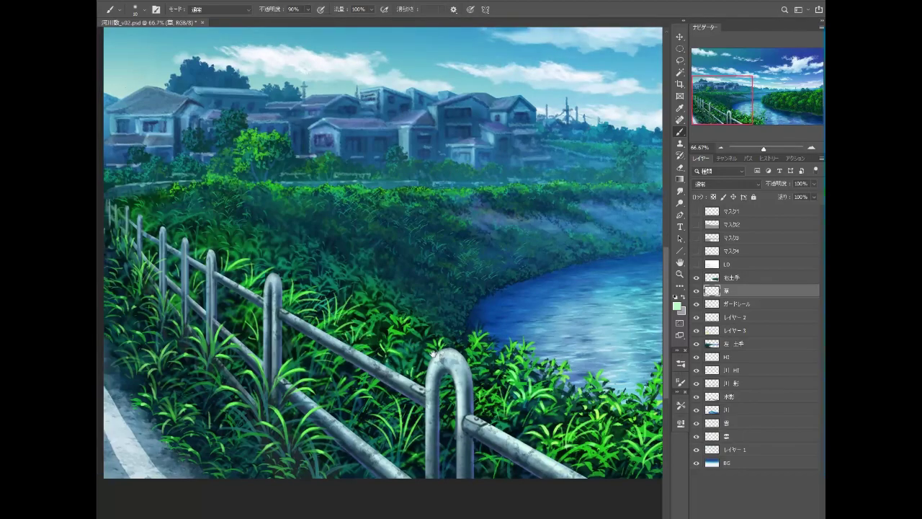
pyautogui.moveTo(392, 331); pyautogui.dragTo(461, 350)
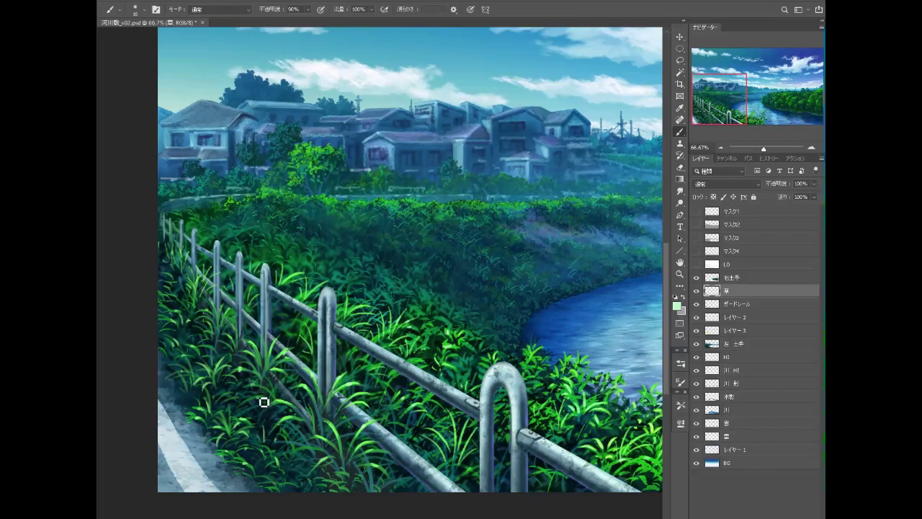
# Step: Toggle the 右土手 and grass layers to compare, then zoom out to the whole image
pyautogui.click(730, 277)
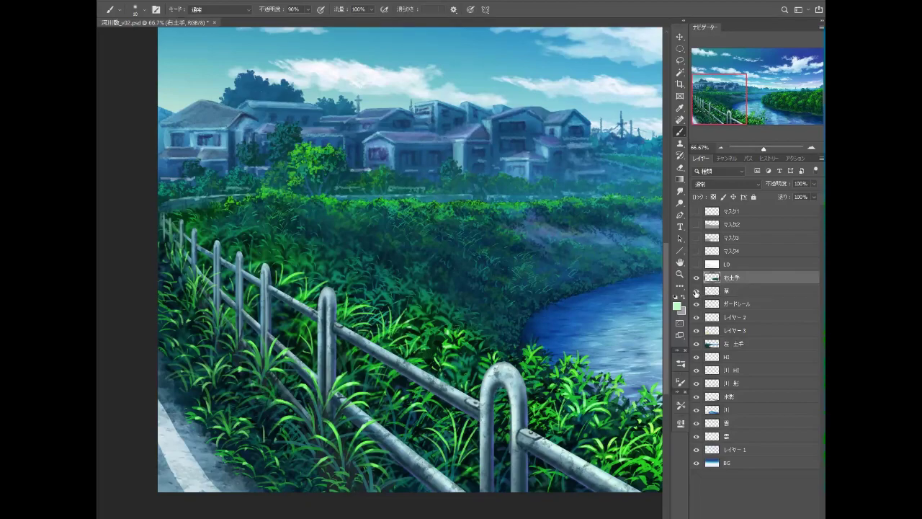
pyautogui.click(696, 290)
pyautogui.click(696, 277)
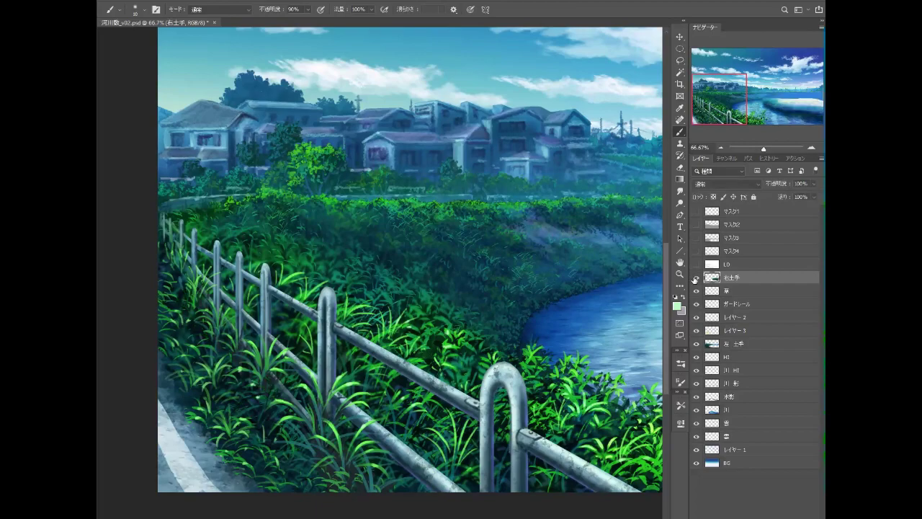
pyautogui.click(696, 278)
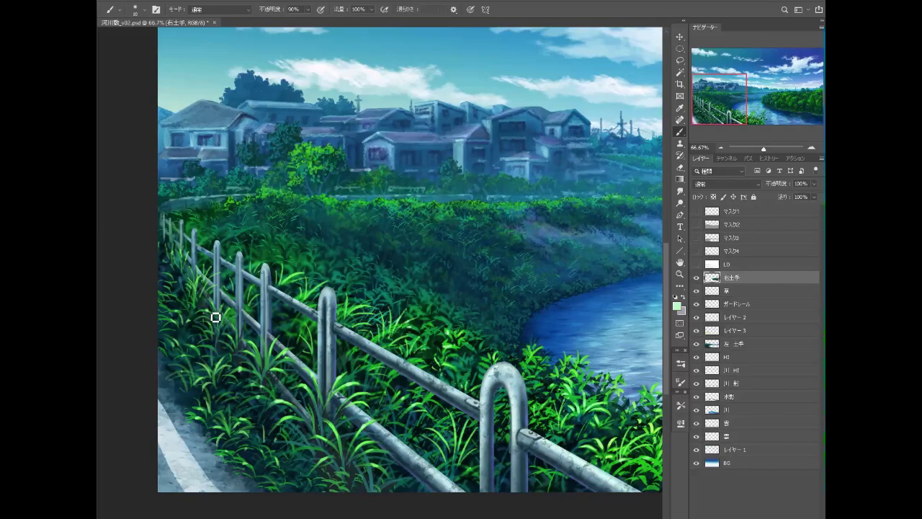
pyautogui.click(721, 147)
pyautogui.click(721, 147)
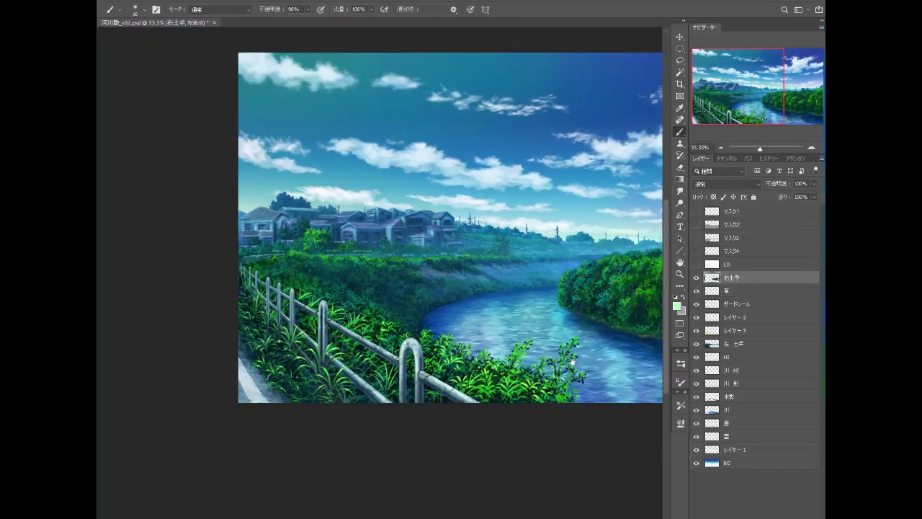
# Step: Zoom out and paint a wispy white cloud stroke across the sky
pyautogui.moveTo(574, 360); pyautogui.dragTo(554, 263)
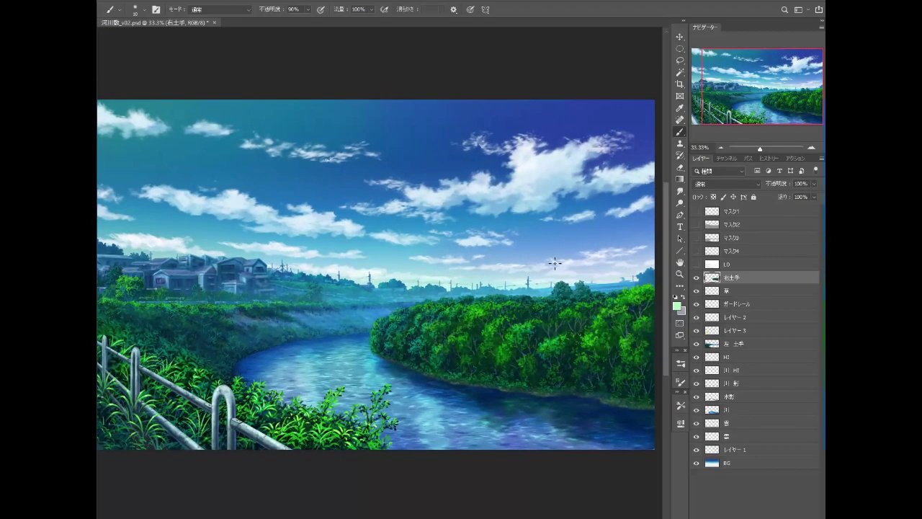
pyautogui.click(720, 147)
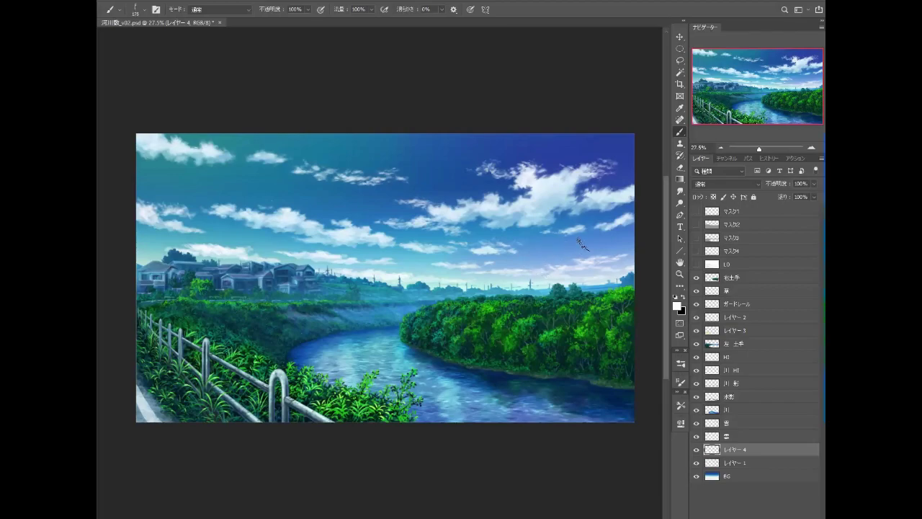
pyautogui.moveTo(577, 240); pyautogui.dragTo(467, 252)
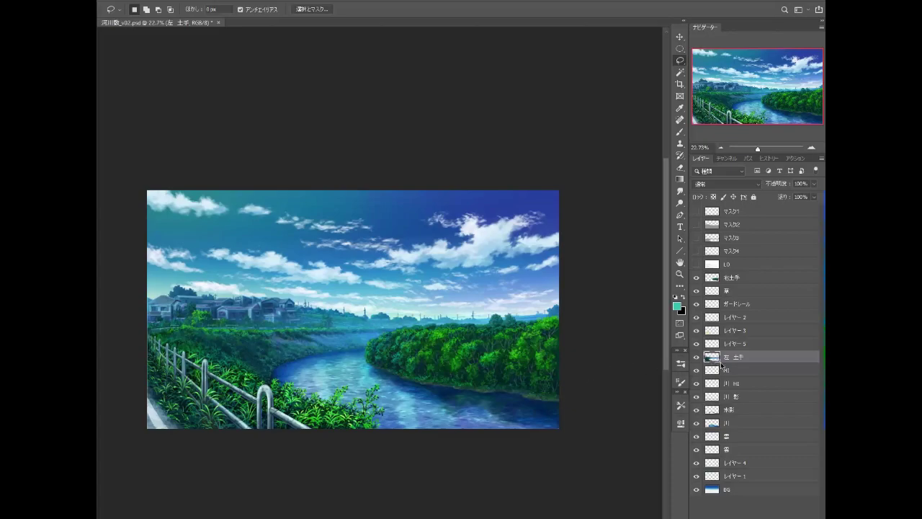
# Step: Select the 右土手 layer at 33.3% zoom and bring up the brush Tool Presets list
pyautogui.click(737, 278)
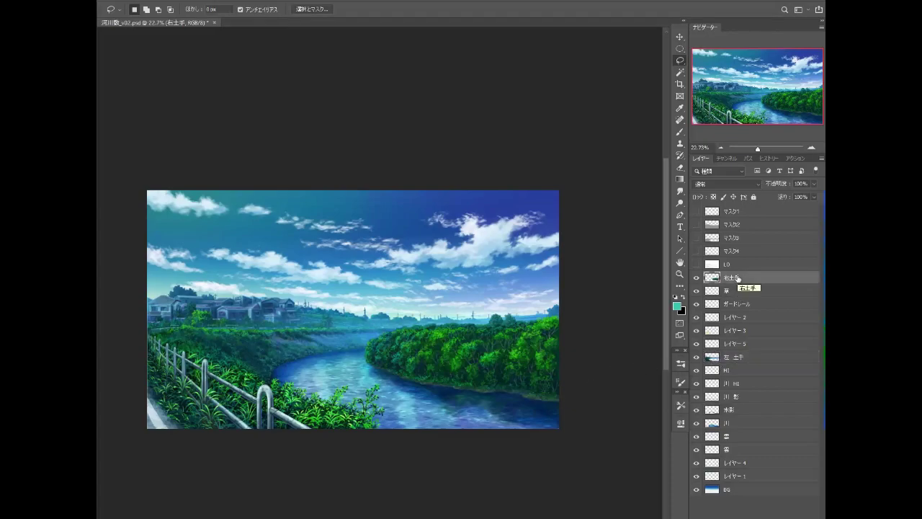
pyautogui.click(811, 146)
pyautogui.click(695, 278)
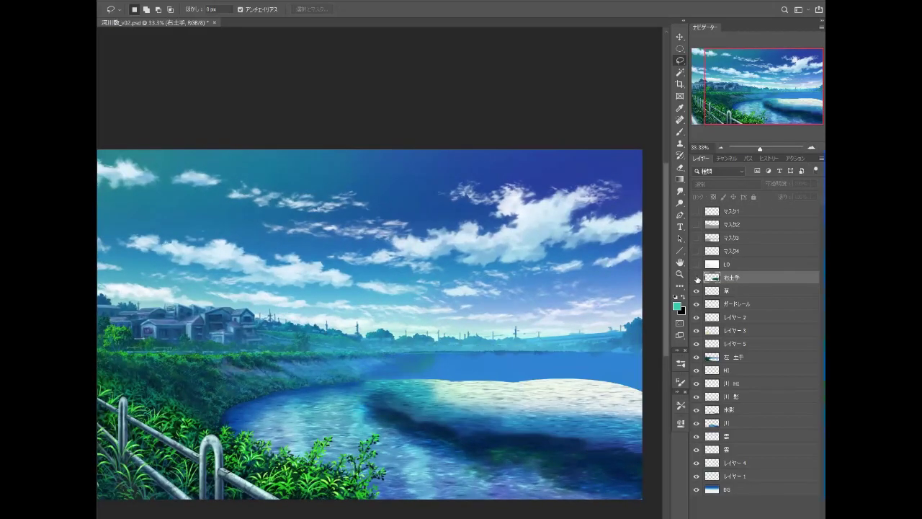
pyautogui.press('b')
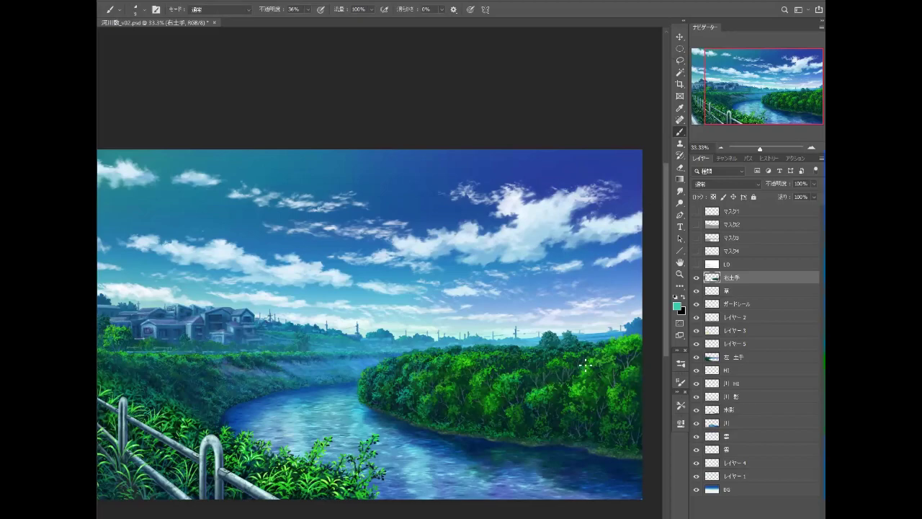
pyautogui.click(682, 403)
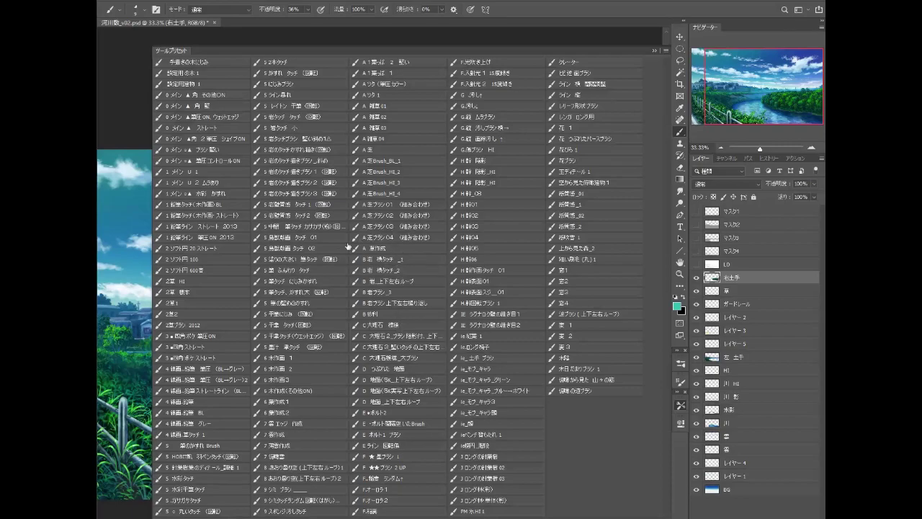
# Step: Choose the '6 木作画 2' preset and sample a bright green from the right-bank trees
pyautogui.click(304, 368)
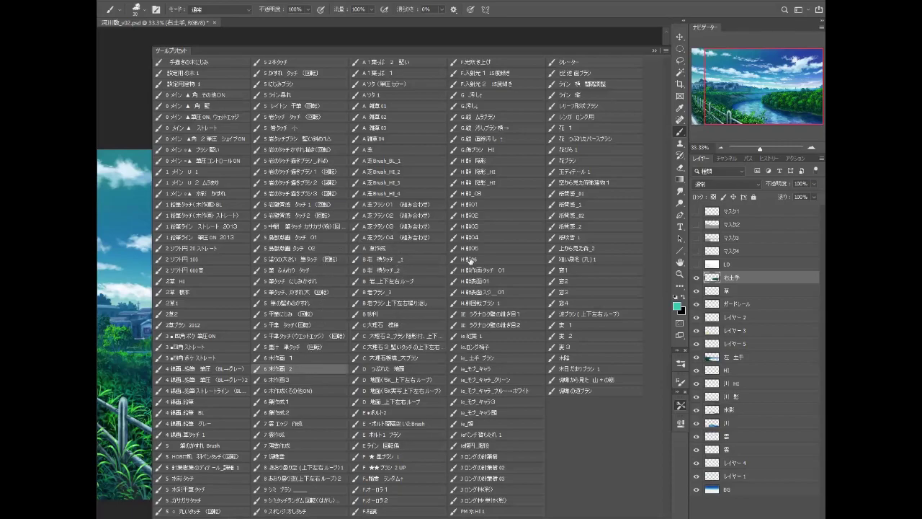
pyautogui.click(653, 57)
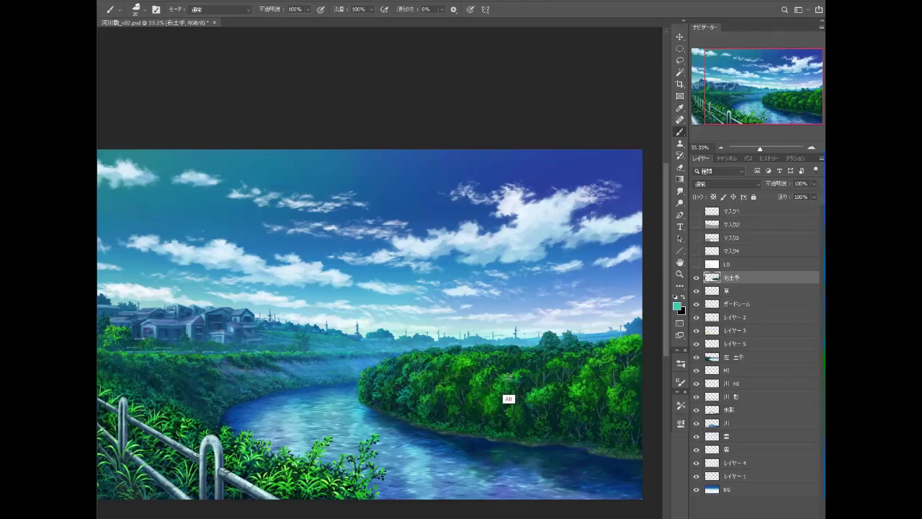
pyautogui.keyDown('alt'); pyautogui.click(516, 370); pyautogui.keyUp('alt')
pyautogui.keyDown('alt'); pyautogui.click(597, 359); pyautogui.keyUp('alt')
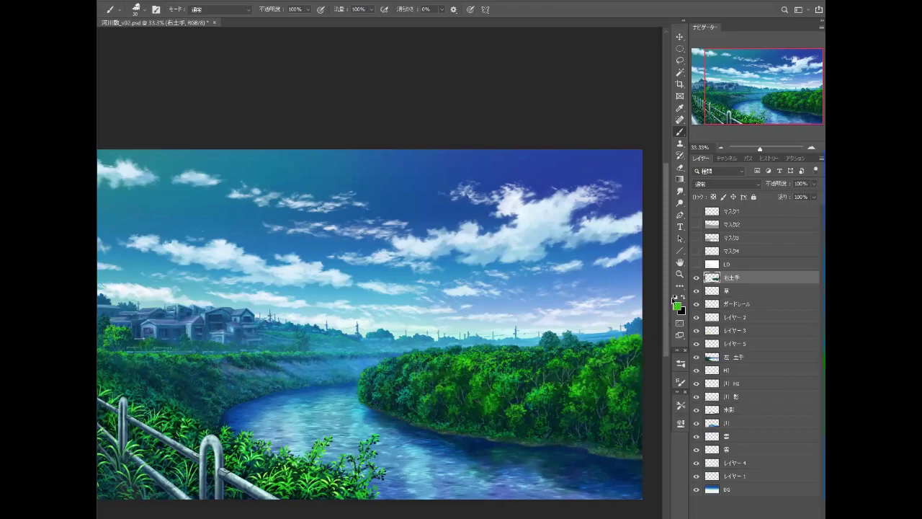
# Step: Zoom out and recentre the painting at about 30%
pyautogui.click(721, 148)
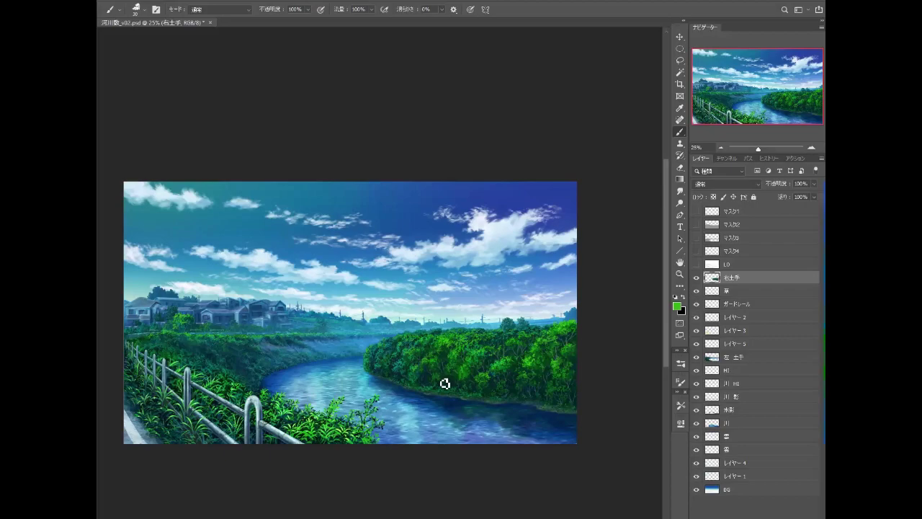
pyautogui.scroll(1, 394, 332)
pyautogui.moveTo(391, 313); pyautogui.dragTo(417, 300)
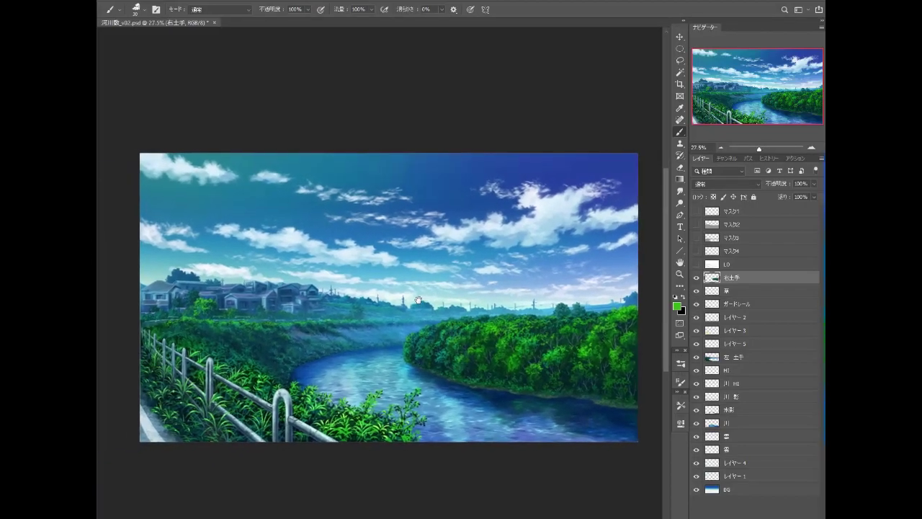
pyautogui.scroll(1, 412, 300)
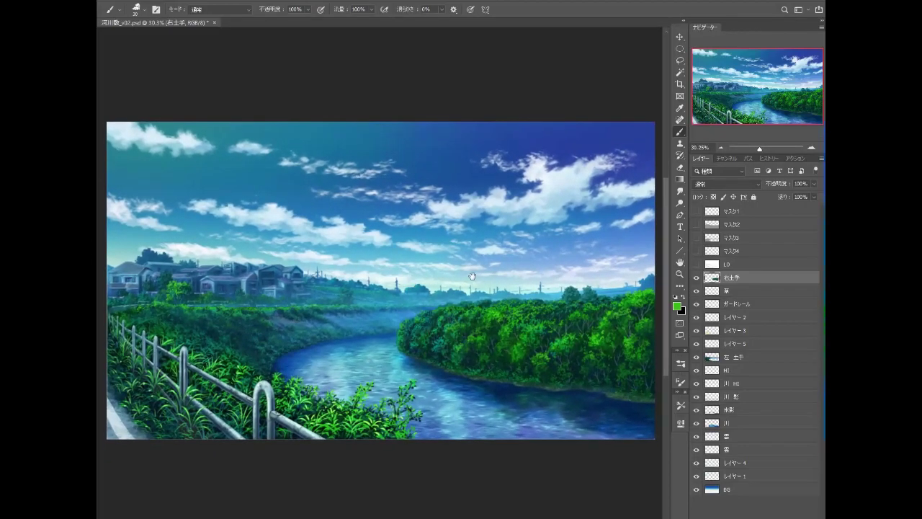
# Step: Raise the 左土手 layer's saturation with Hue/Saturation
pyautogui.click(736, 357)
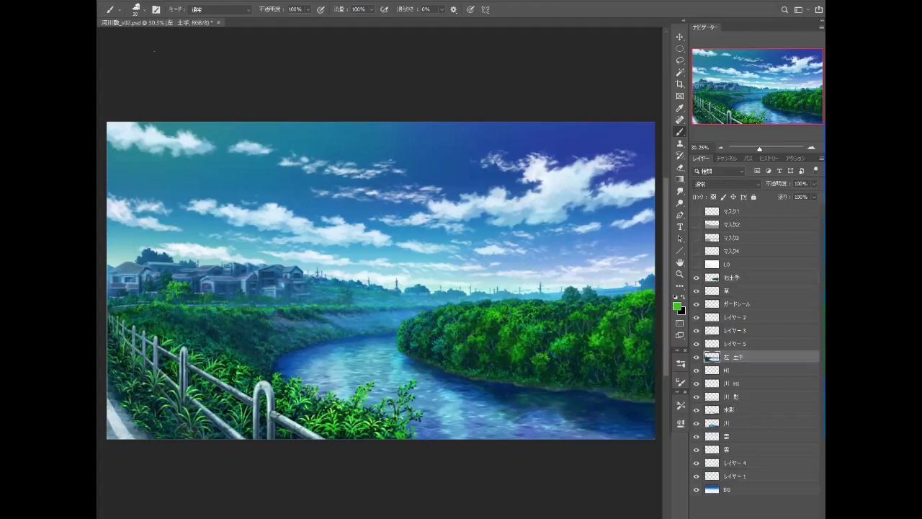
pyautogui.click(183, 2)
pyautogui.moveTo(191, 17)
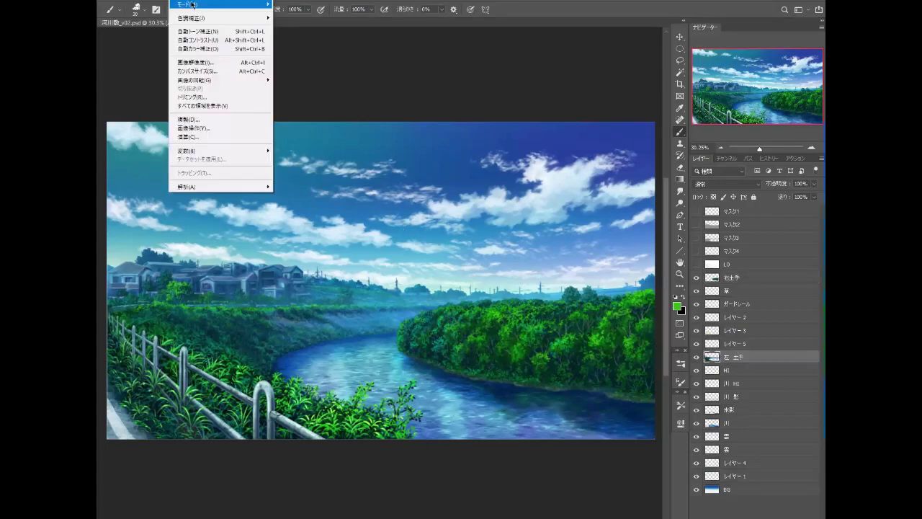
pyautogui.click(314, 66)
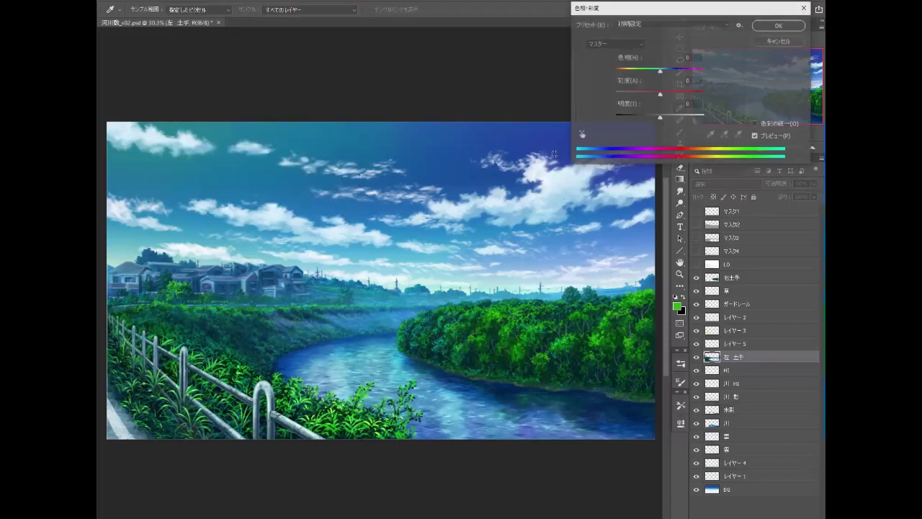
pyautogui.moveTo(658, 94); pyautogui.dragTo(661, 94)
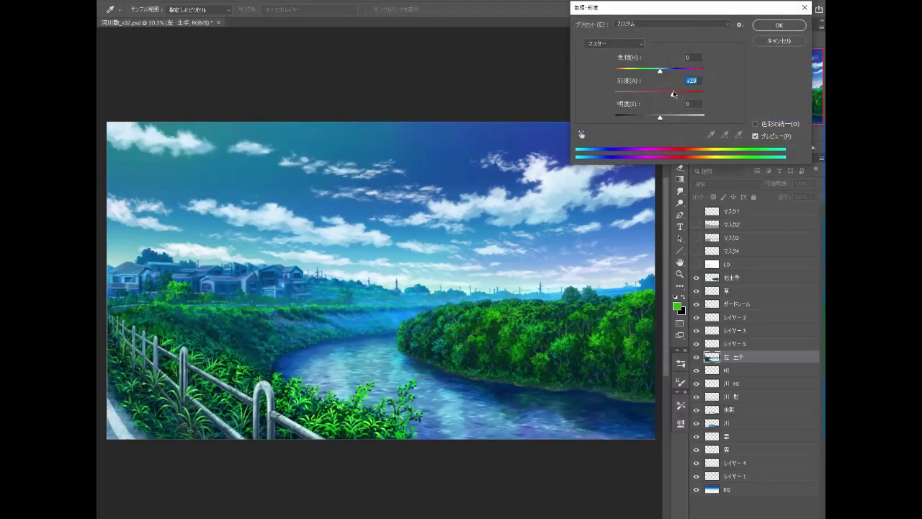
pyautogui.click(778, 25)
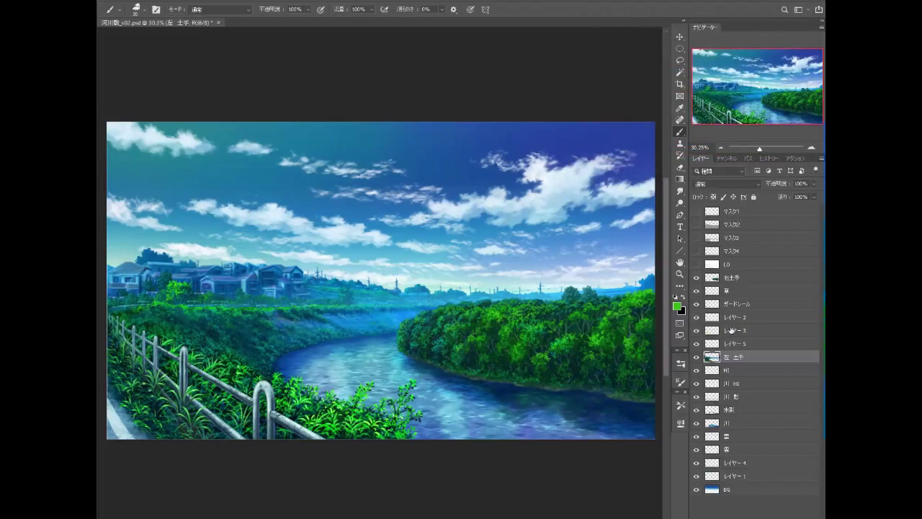
# Step: Boost the 右土手 layer's saturation by +10 with Hue/Saturation
pyautogui.click(730, 278)
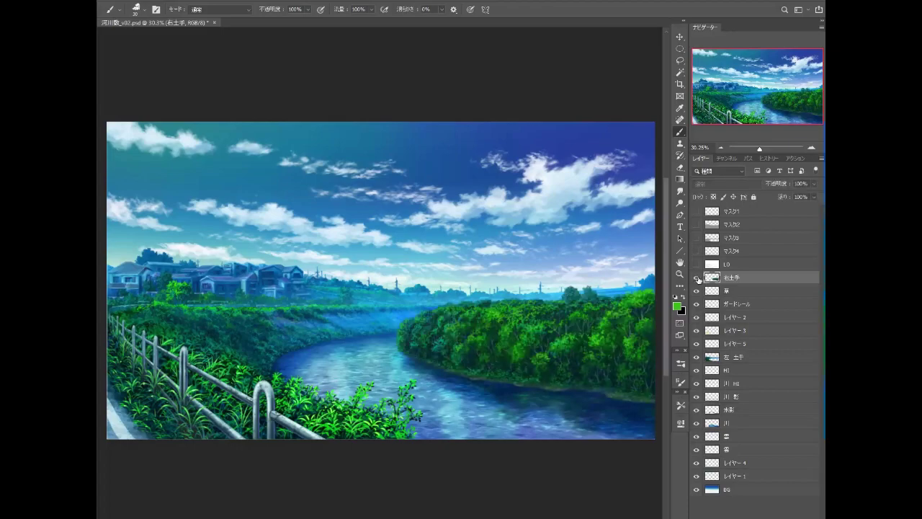
pyautogui.click(187, 2)
pyautogui.moveTo(191, 17)
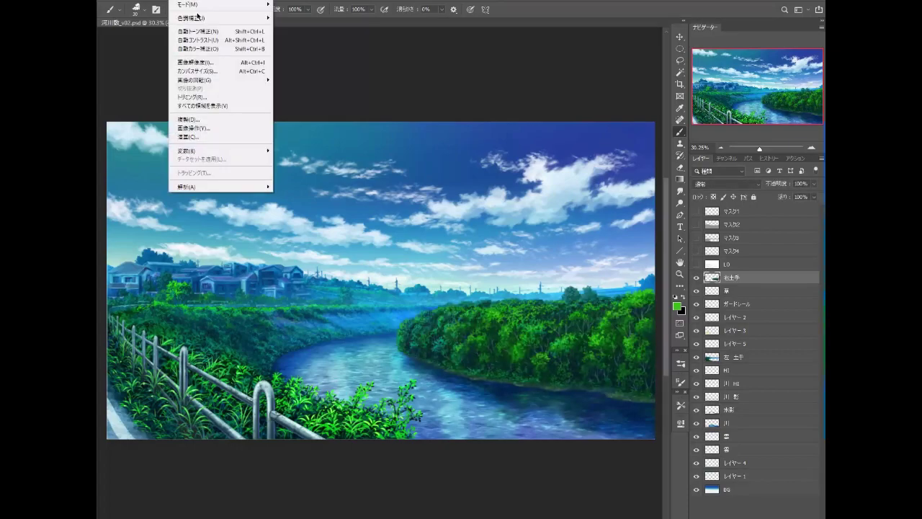
pyautogui.click(310, 65)
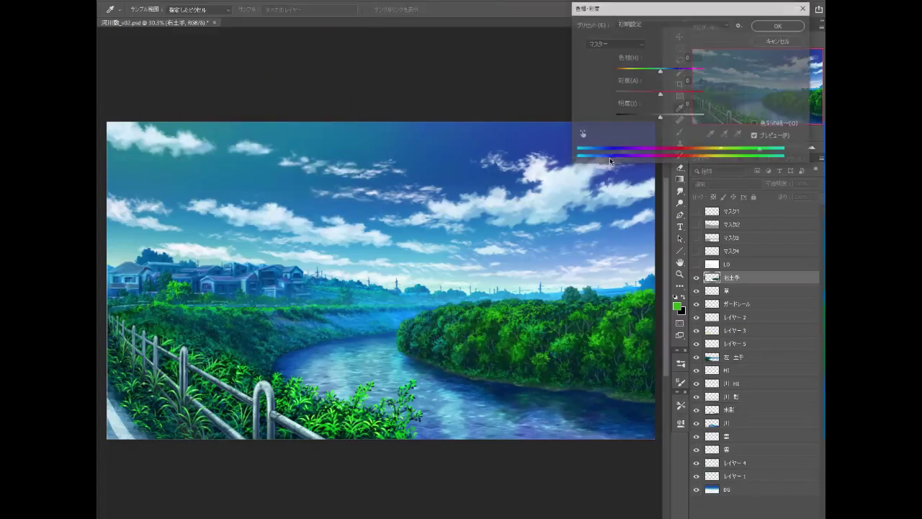
pyautogui.moveTo(658, 92); pyautogui.dragTo(661, 95)
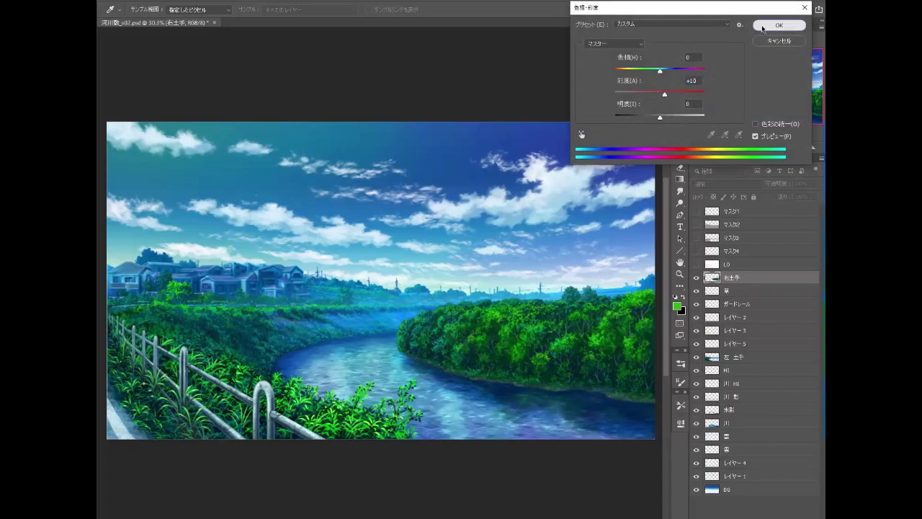
pyautogui.click(777, 26)
# Step: Merge BG, レイヤー1 and レイヤー4 into one layer named 'sora'
pyautogui.click(755, 490)
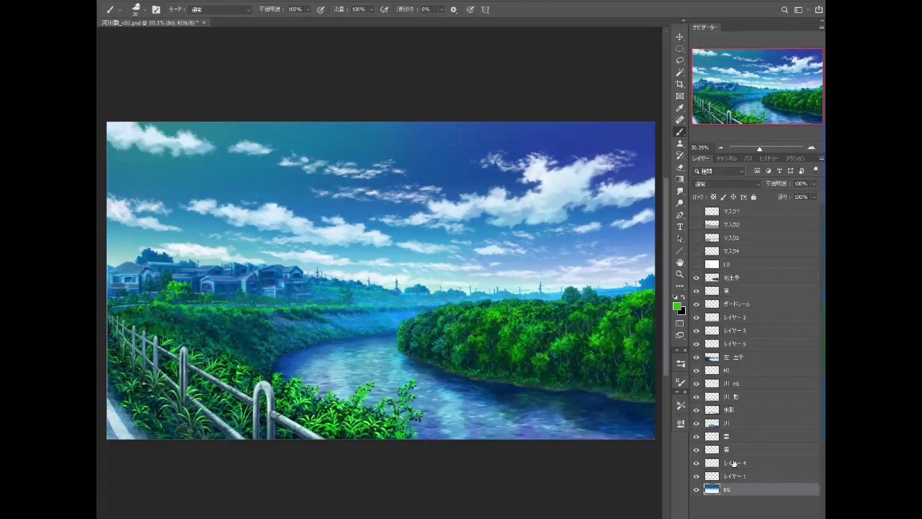
pyautogui.keyDown('shift'); pyautogui.click(734, 462); pyautogui.keyUp('shift')
pyautogui.hotkey('ctrl', 'e')
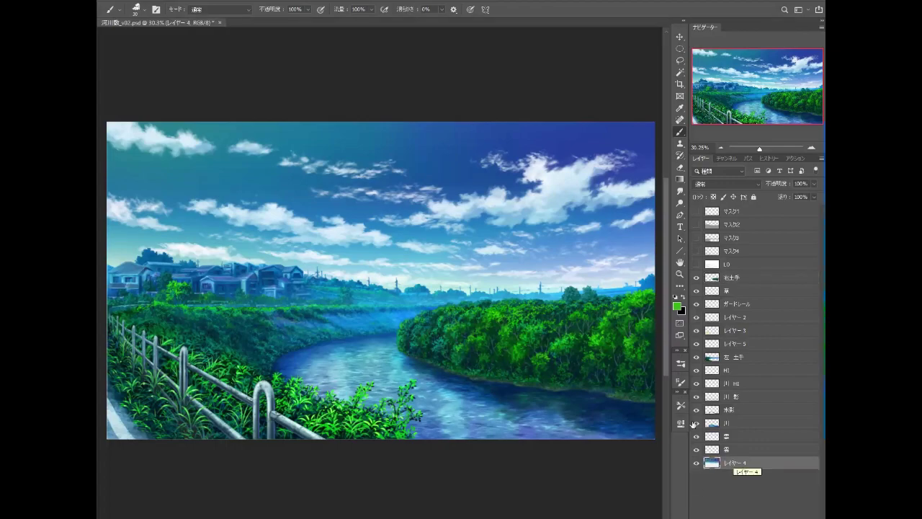
pyautogui.doubleClick(733, 463)
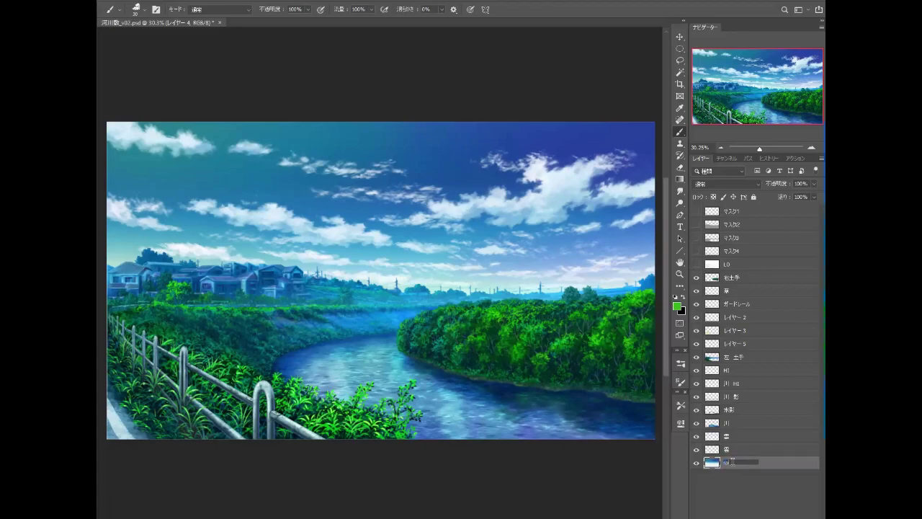
pyautogui.write('sora')
pyautogui.press('Return')
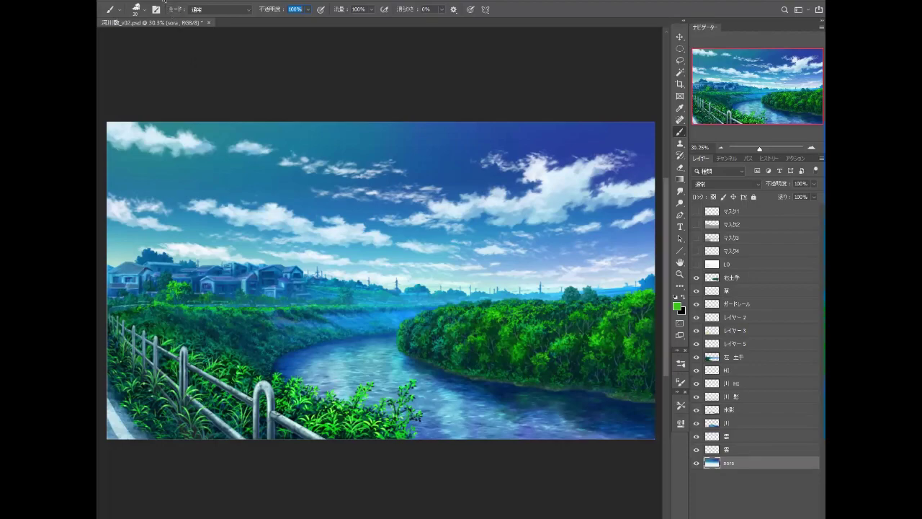
pyautogui.press('h')
pyautogui.moveTo(418, 474); pyautogui.dragTo(411, 480)
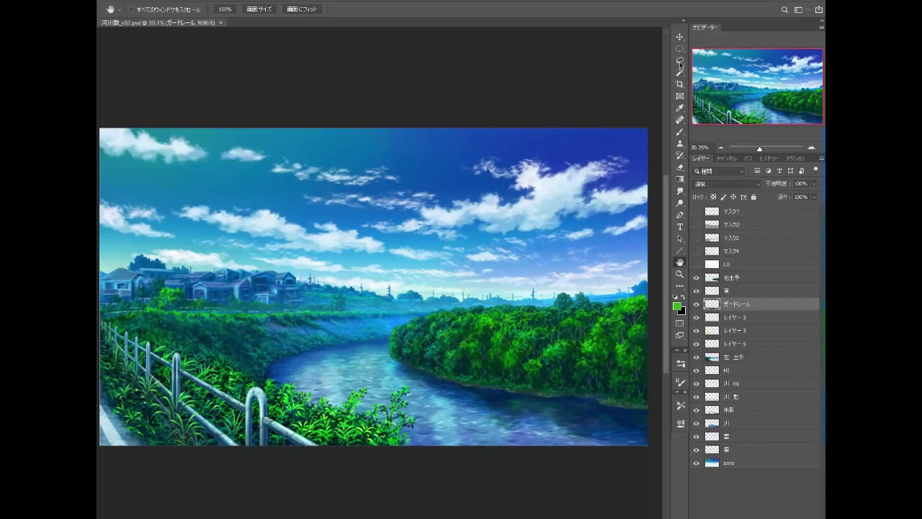
# Step: Lasso the small upper-sky cloud cluster and feather the selection
pyautogui.click(679, 62)
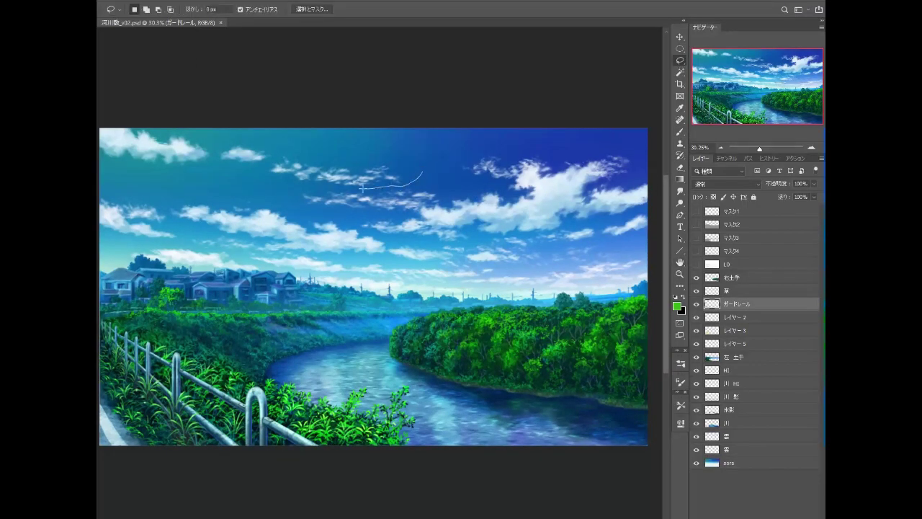
pyautogui.moveTo(273, 156); pyautogui.dragTo(422, 172)
pyautogui.click(265, 0)
pyautogui.moveTo(301, 124)
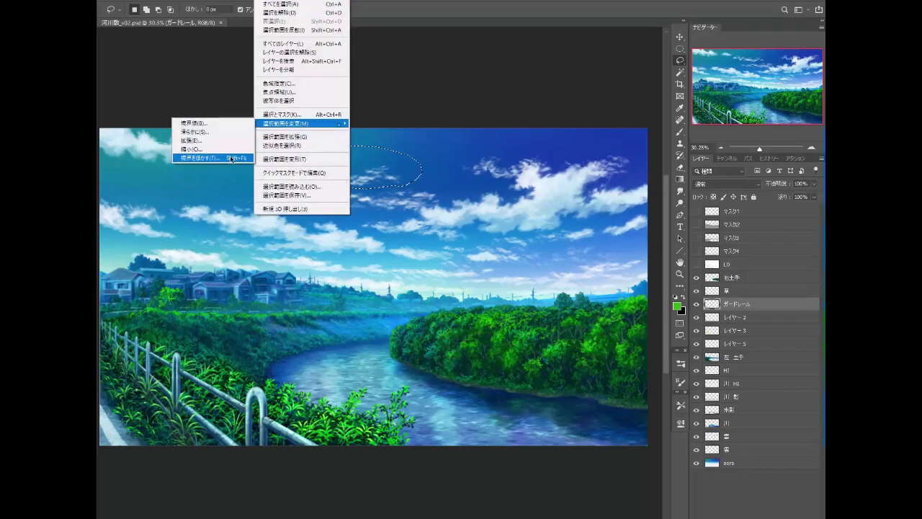
pyautogui.click(209, 156)
pyautogui.press('Return')
# Step: On the 雲 layer, move the selected clouds toward the upper left and deselect
pyautogui.click(680, 37)
pyautogui.click(731, 435)
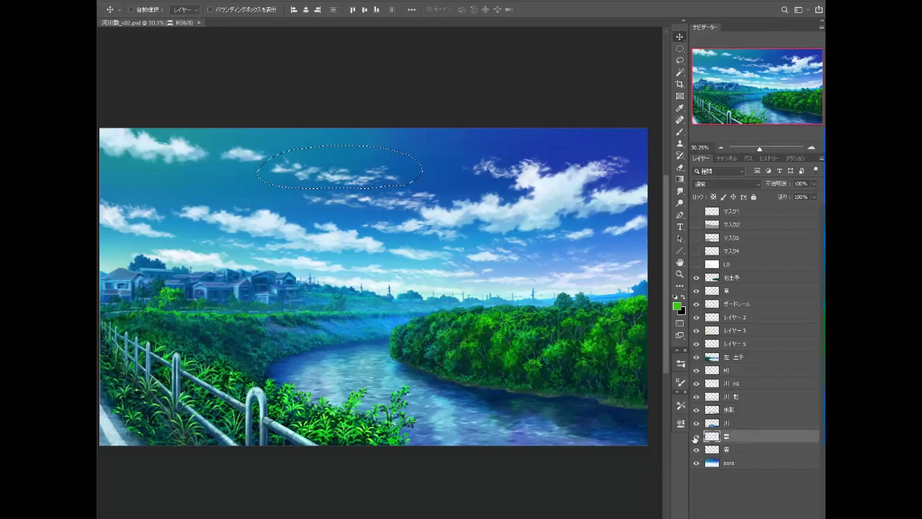
pyautogui.click(695, 435)
pyautogui.moveTo(407, 164)
pyautogui.mouseDown()
pyautogui.moveTo(292, 159)
pyautogui.moveTo(282, 174)
pyautogui.moveTo(291, 175)
pyautogui.mouseUp()
pyautogui.hotkey('ctrl', 'd')
pyautogui.moveTo(458, 286); pyautogui.dragTo(481, 346)
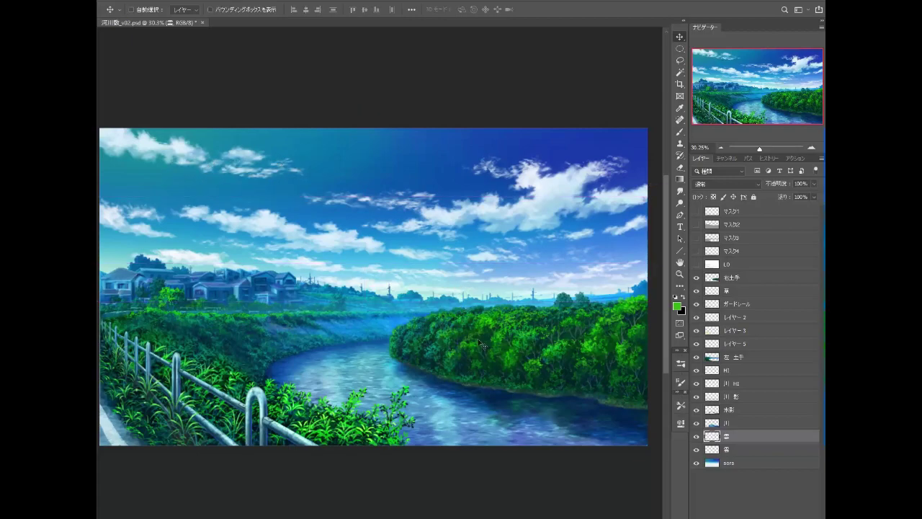
# Step: Toggle both cloud layers and the sky layer to compare, then reselect the upper cloud layer
pyautogui.click(696, 436)
pyautogui.click(713, 449)
pyautogui.click(696, 449)
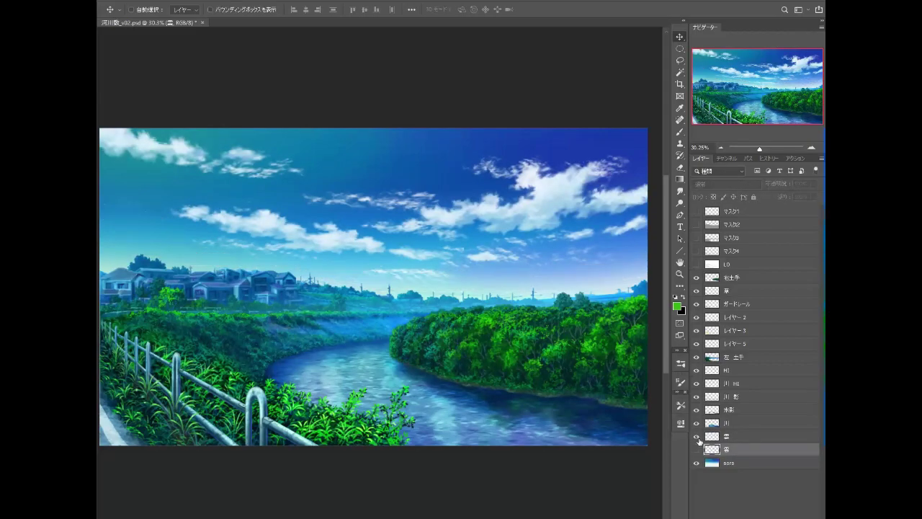
pyautogui.click(697, 449)
pyautogui.click(697, 463)
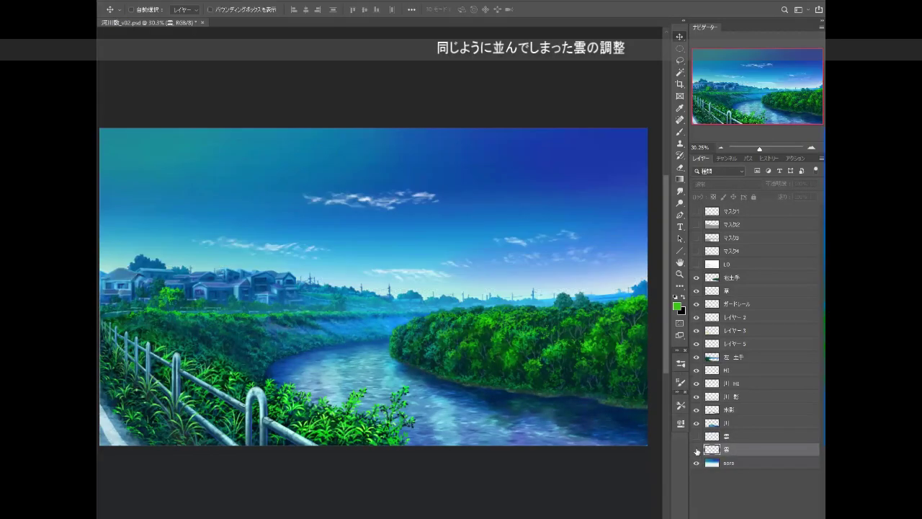
pyautogui.click(696, 463)
pyautogui.click(695, 448)
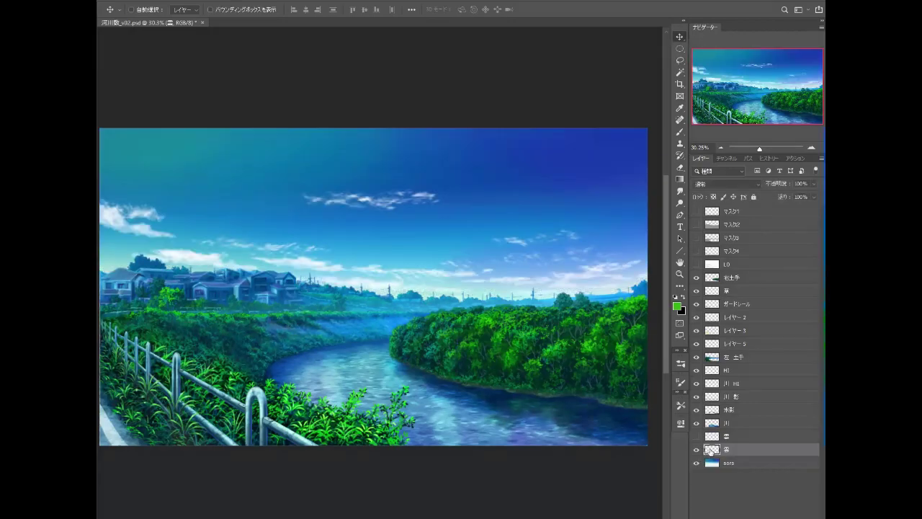
pyautogui.click(696, 436)
pyautogui.click(727, 436)
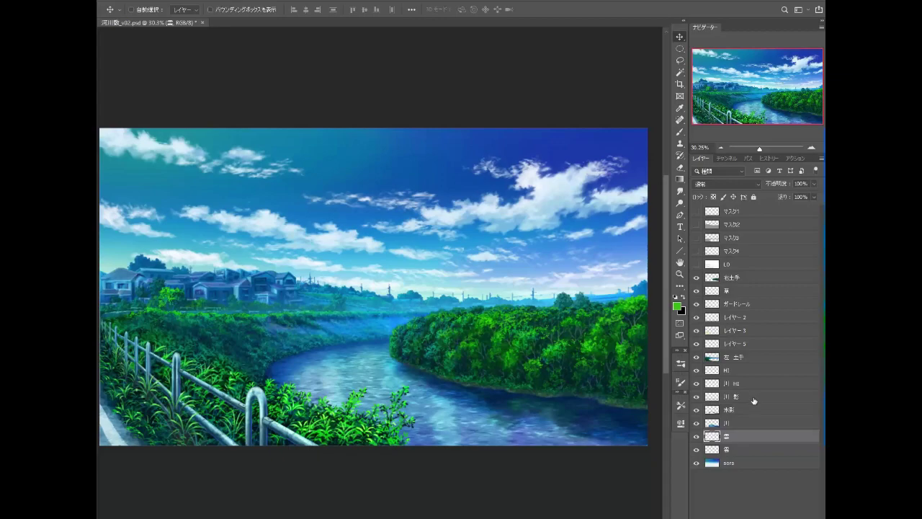
pyautogui.press('b')
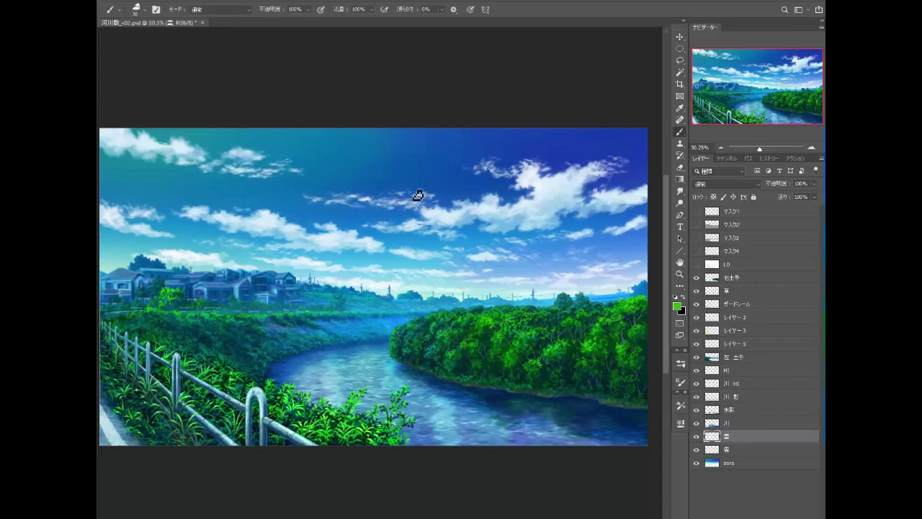
# Step: Paint blue over the wispy clouds with the soft round 100 preset, lowering opacity to about 18%
pyautogui.click(680, 407)
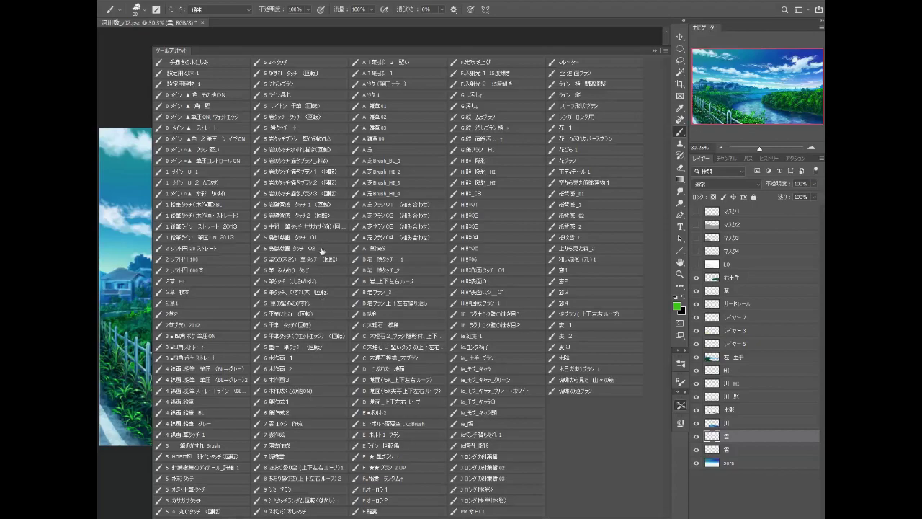
pyautogui.click(216, 260)
pyautogui.click(655, 50)
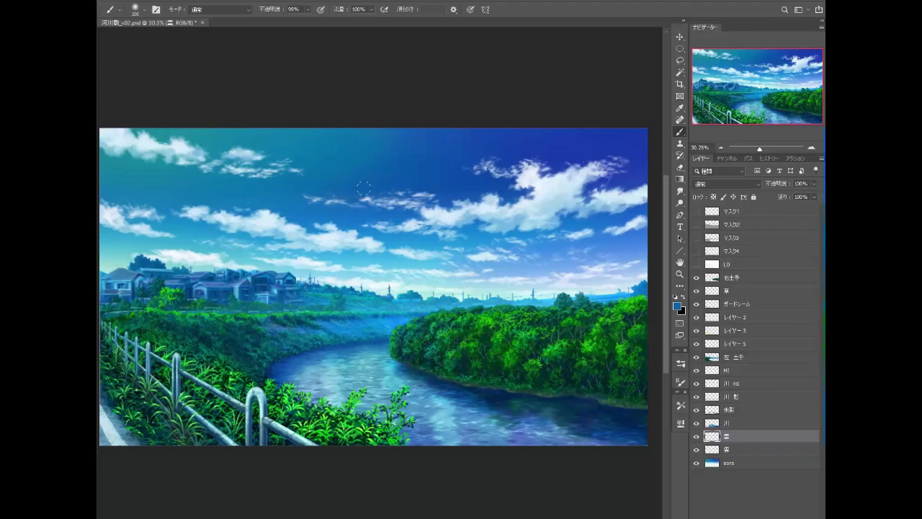
pyautogui.moveTo(362, 194); pyautogui.dragTo(299, 195)
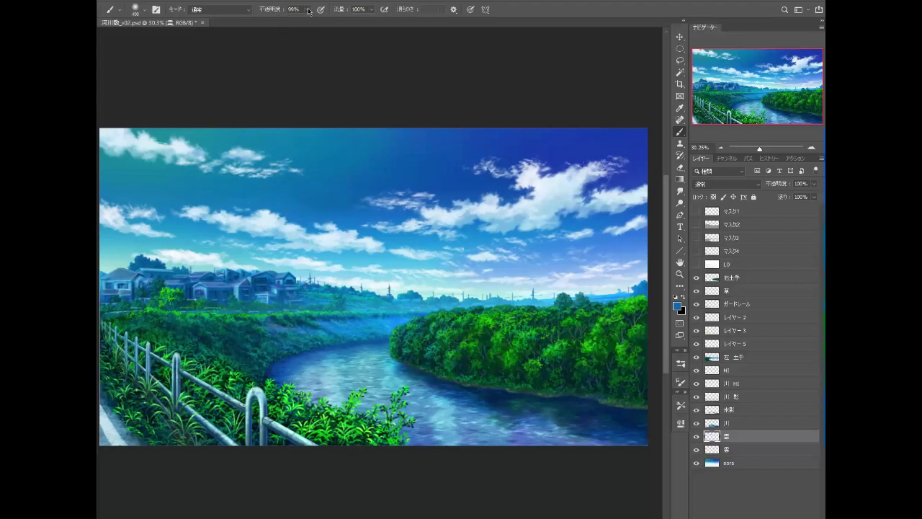
pyautogui.moveTo(308, 11); pyautogui.dragTo(289, 22)
pyautogui.click(309, 11)
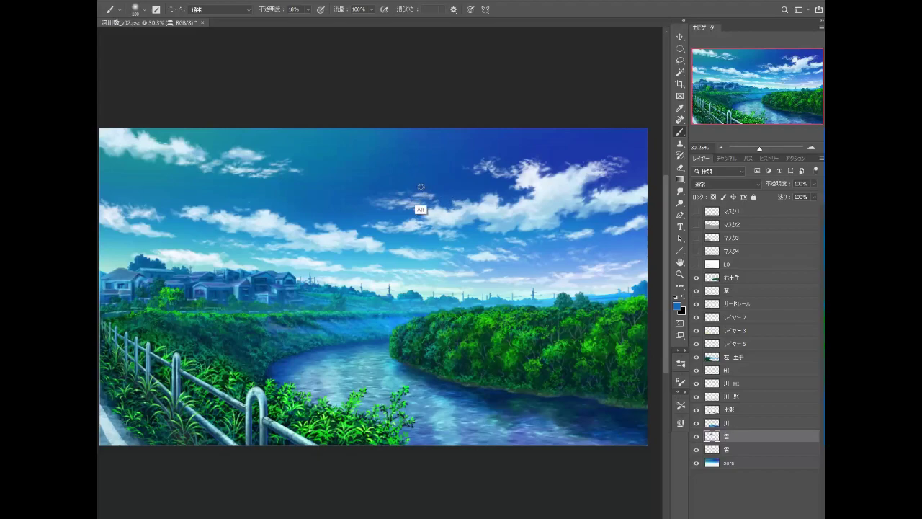
# Step: Toggle the large and lower cloud layers to compare the sky with and without them
pyautogui.click(696, 437)
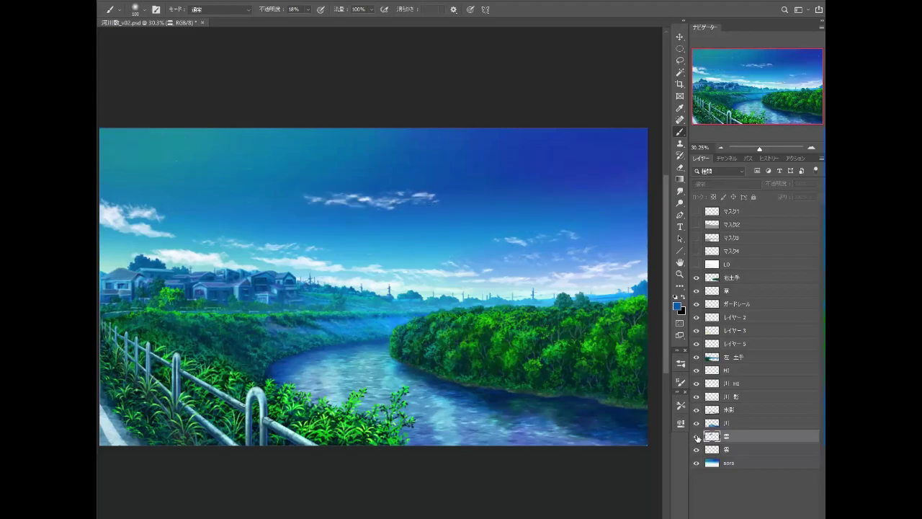
pyautogui.click(697, 436)
pyautogui.click(696, 449)
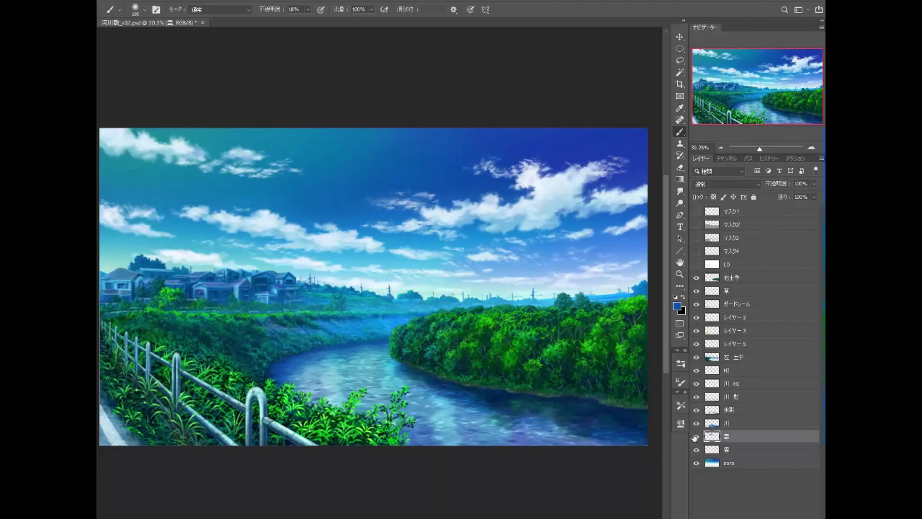
pyautogui.click(696, 437)
pyautogui.click(696, 437)
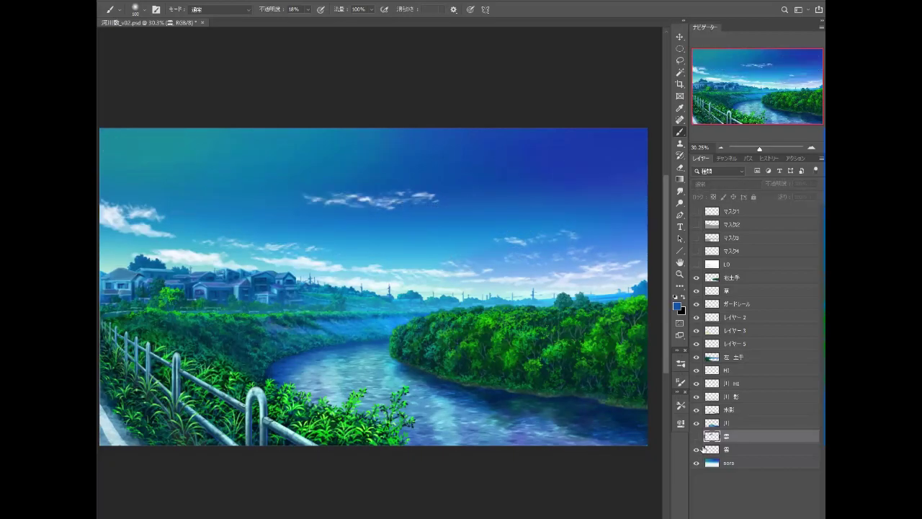
pyautogui.click(696, 449)
# Step: Heal the wispy cloud's right end on the sora layer using sampled plain sky
pyautogui.click(734, 462)
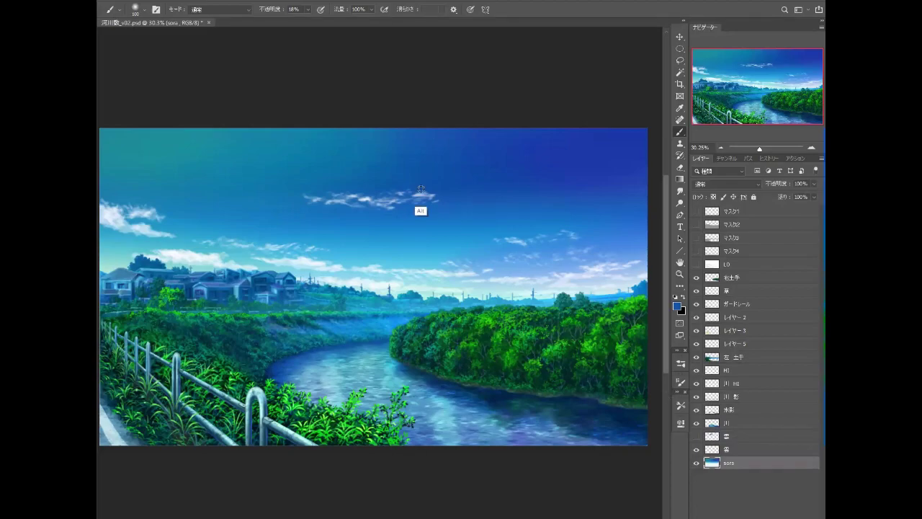
pyautogui.click(679, 120)
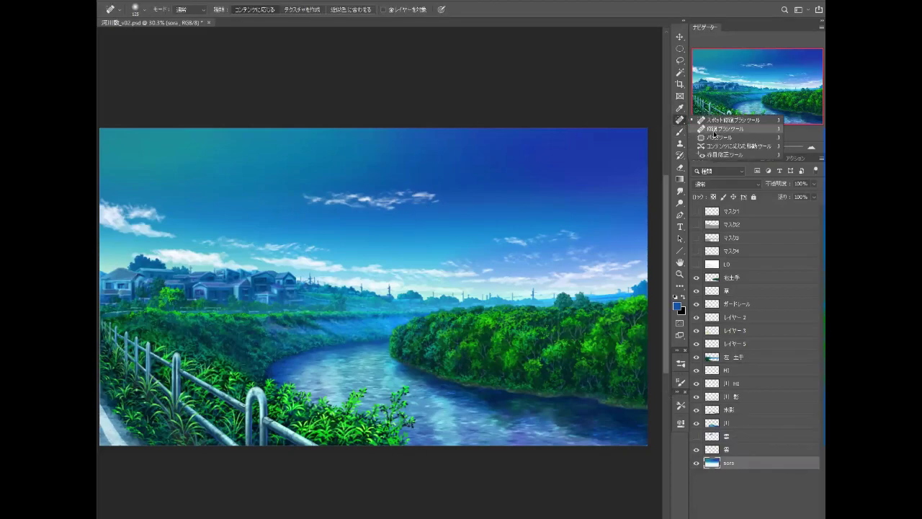
pyautogui.hotkey('shift', 'j')
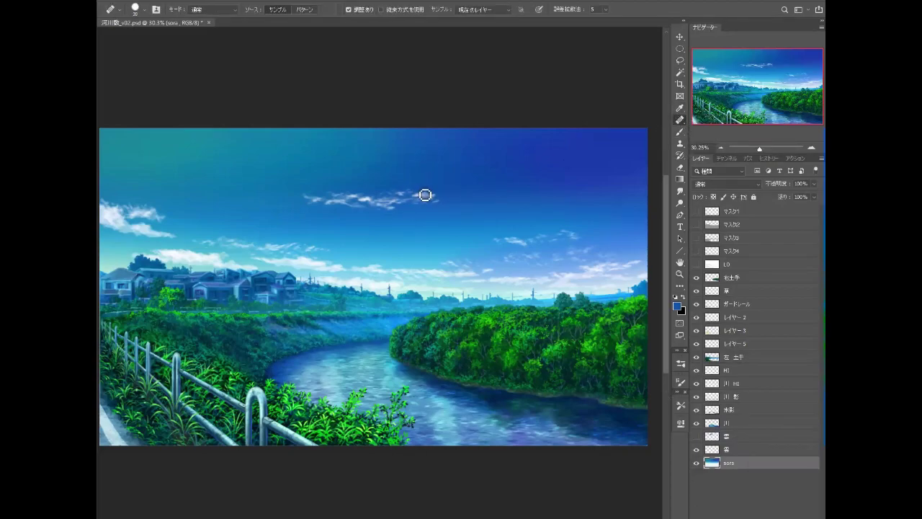
pyautogui.keyDown('alt'); pyautogui.click(423, 179); pyautogui.keyUp('alt')
pyautogui.moveTo(432, 199)
pyautogui.mouseDown()
pyautogui.moveTo(362, 199)
pyautogui.moveTo(396, 193)
pyautogui.mouseUp()
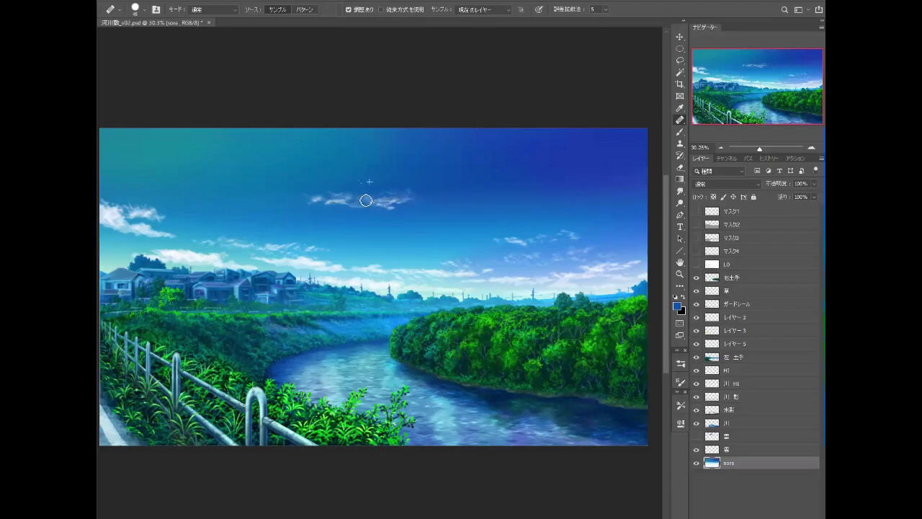
# Step: Show the 雲 cloud layer again and work faint wisps near the sky centre with a ~125 eraser
pyautogui.click(695, 436)
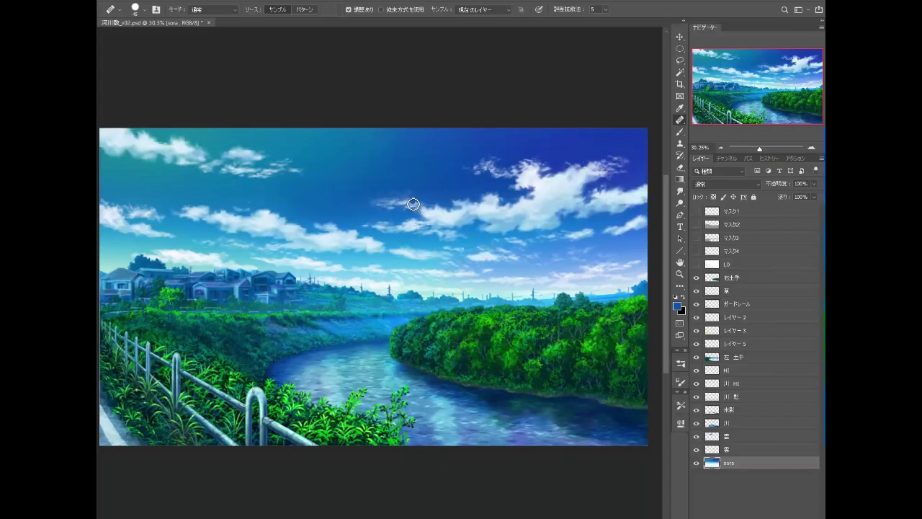
pyautogui.click(696, 436)
pyautogui.click(718, 436)
pyautogui.click(679, 167)
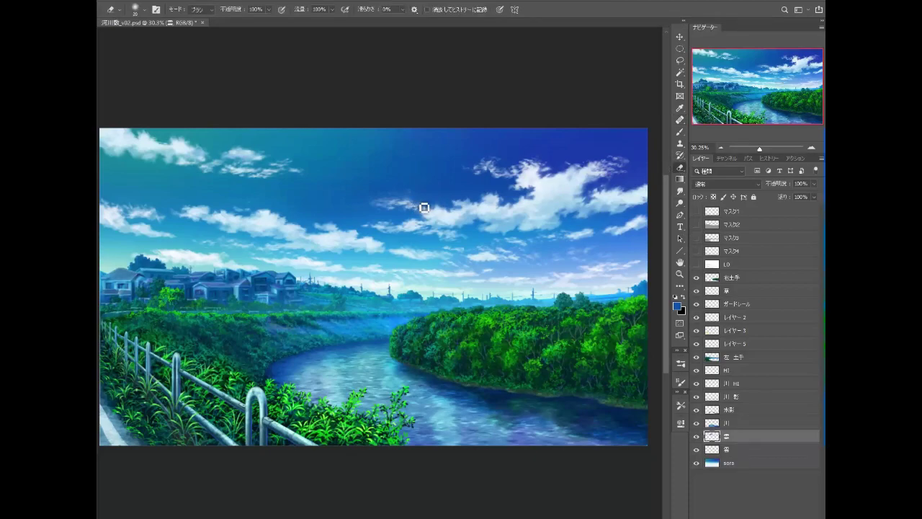
pyautogui.press(']')
pyautogui.press(']')
pyautogui.press(']')
pyautogui.click(697, 449)
pyautogui.click(697, 437)
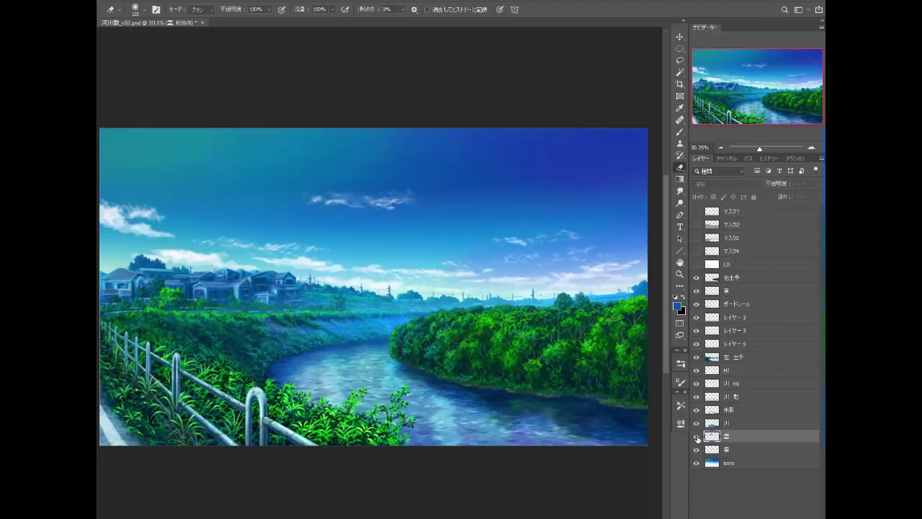
pyautogui.click(696, 436)
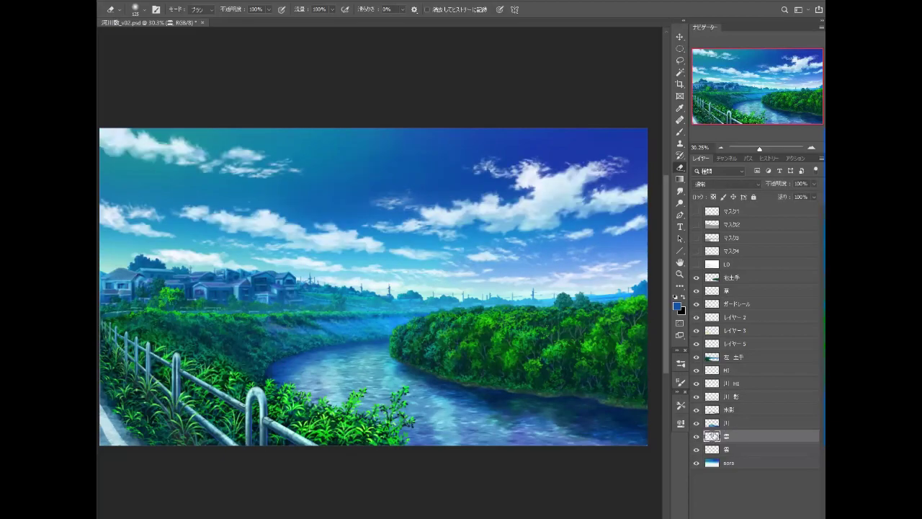
pyautogui.click(696, 436)
pyautogui.moveTo(356, 205); pyautogui.dragTo(376, 205)
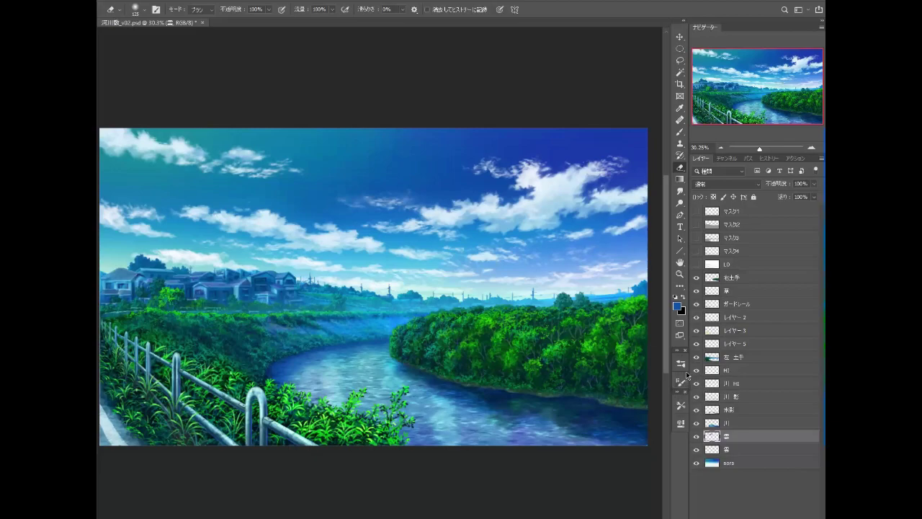
# Step: Check the river and bank layers, then load the 左 土手 left-bank shape as a selection
pyautogui.click(734, 425)
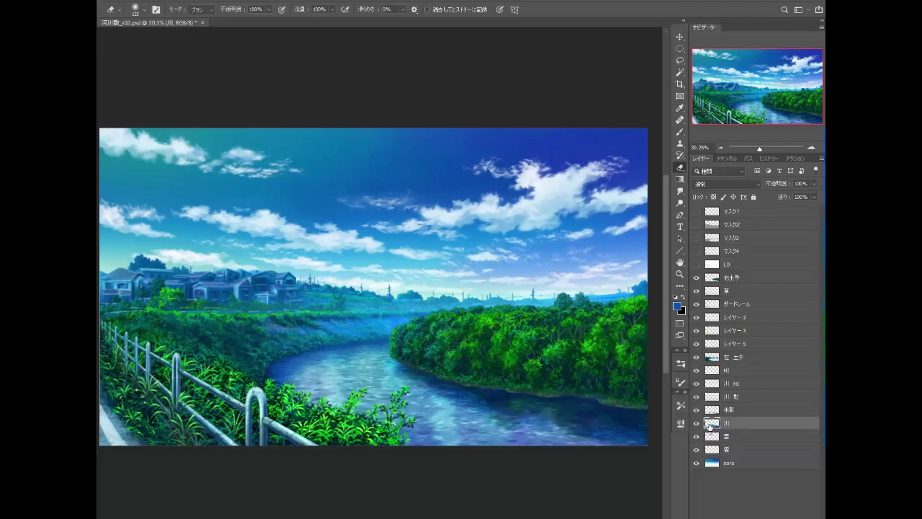
pyautogui.click(695, 422)
pyautogui.click(696, 409)
pyautogui.click(695, 356)
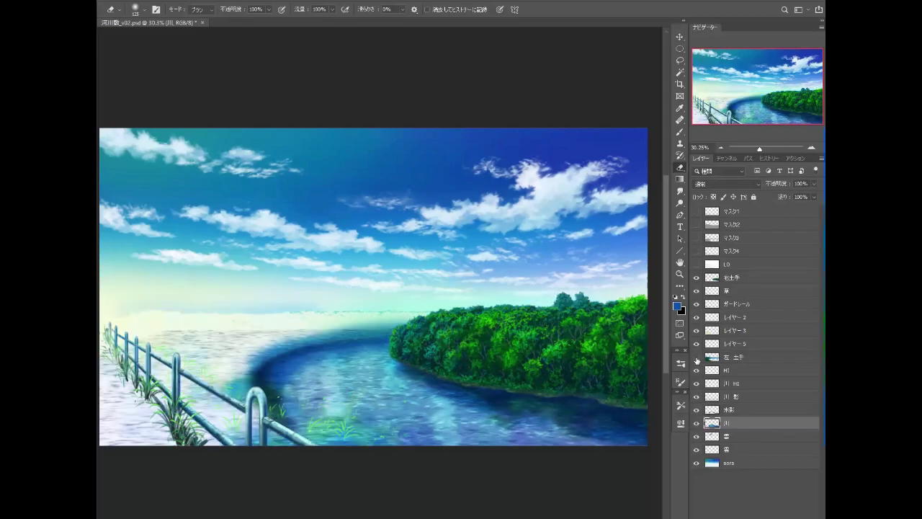
pyautogui.click(710, 357)
pyautogui.keyDown('ctrl'); pyautogui.click(710, 357); pyautogui.keyUp('ctrl')
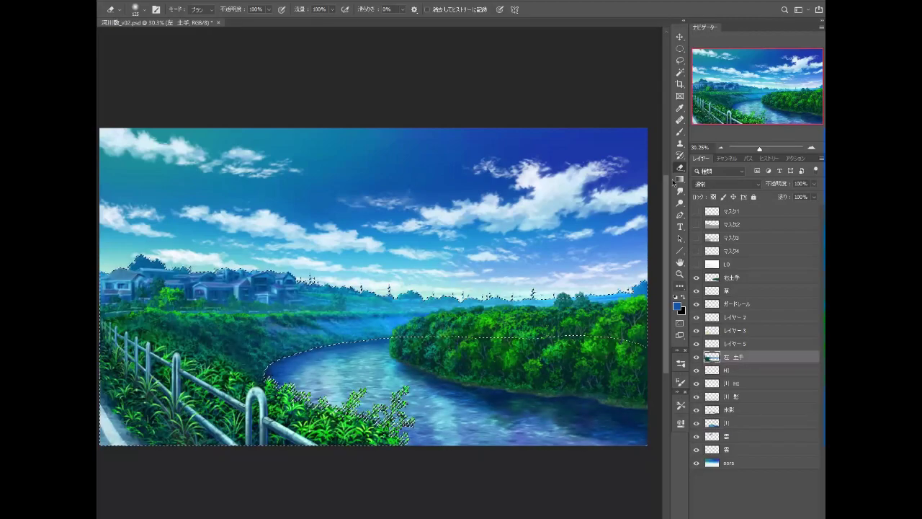
pyautogui.press('b')
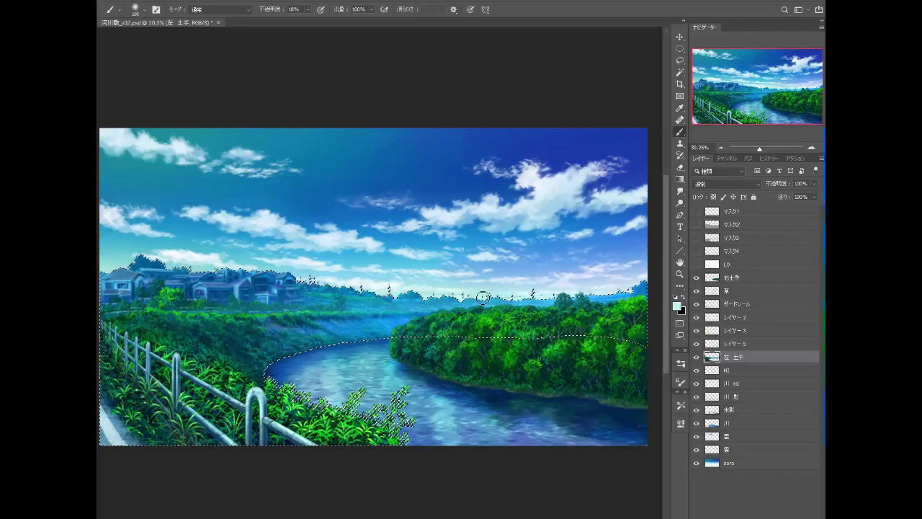
# Step: Paint pale cyan haze at 18% on レイヤー 2 along the houses and treeline, then deselect
pyautogui.click(734, 343)
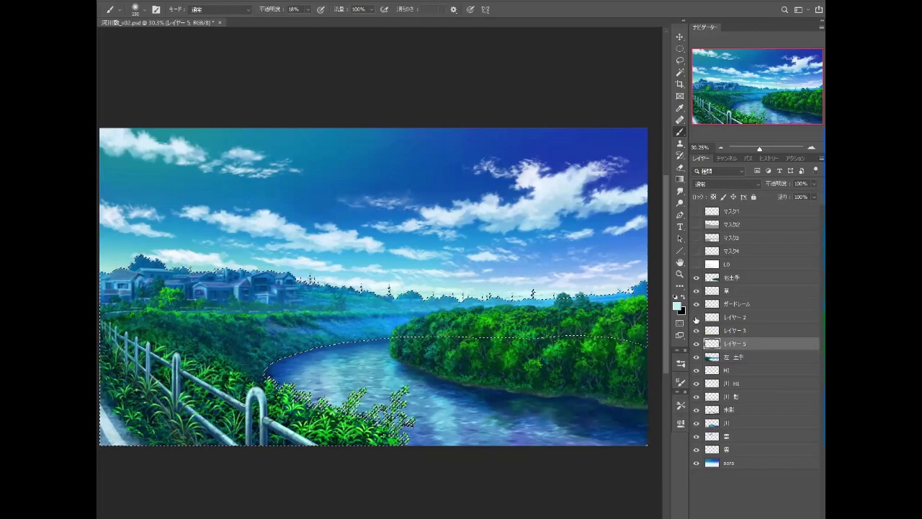
pyautogui.click(696, 317)
pyautogui.click(731, 317)
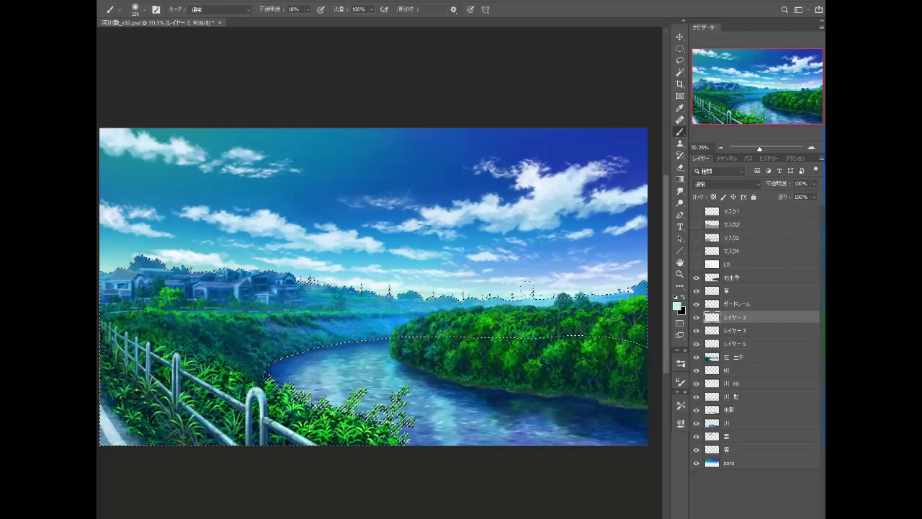
pyautogui.hotkey('ctrl', 'd')
pyautogui.press('r')
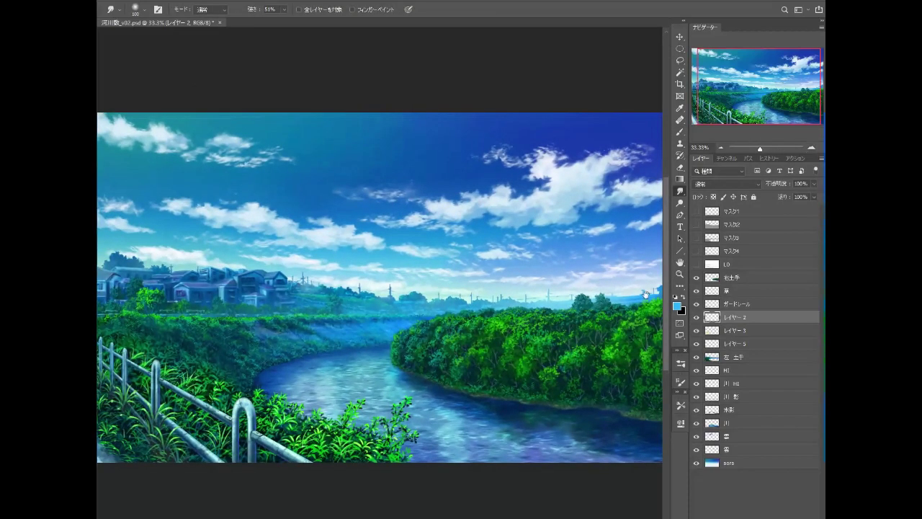
# Step: Frame the houses and fence, then create empty レイヤー 6 above the 左 土手 layer
pyautogui.scroll(1, 516, 329)
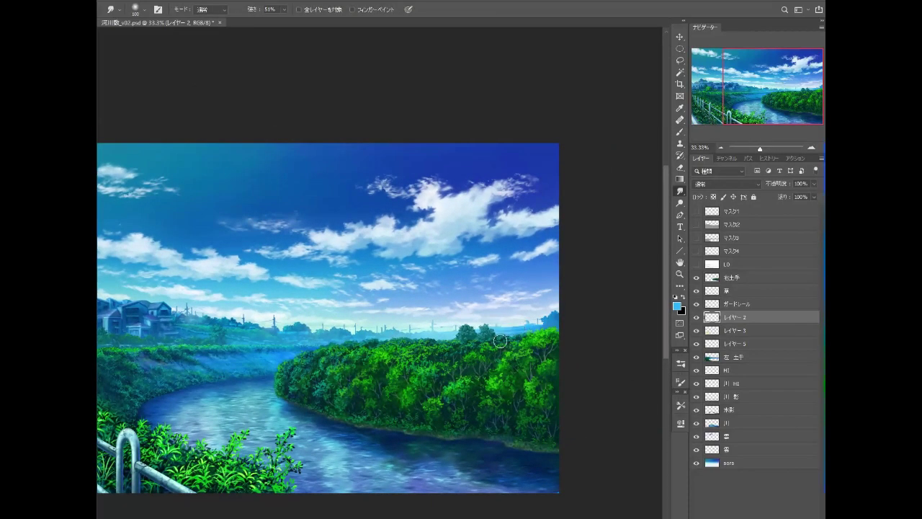
pyautogui.click(712, 355)
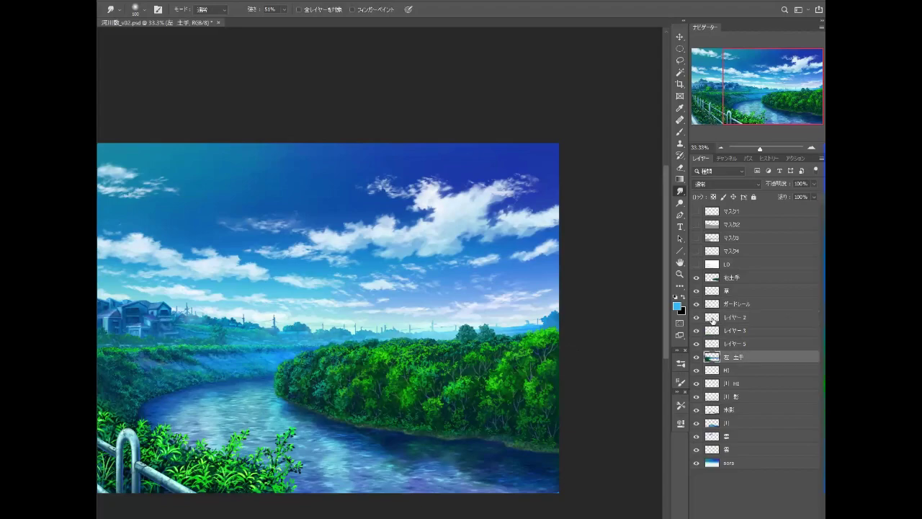
pyautogui.click(696, 357)
pyautogui.moveTo(278, 329); pyautogui.dragTo(444, 333)
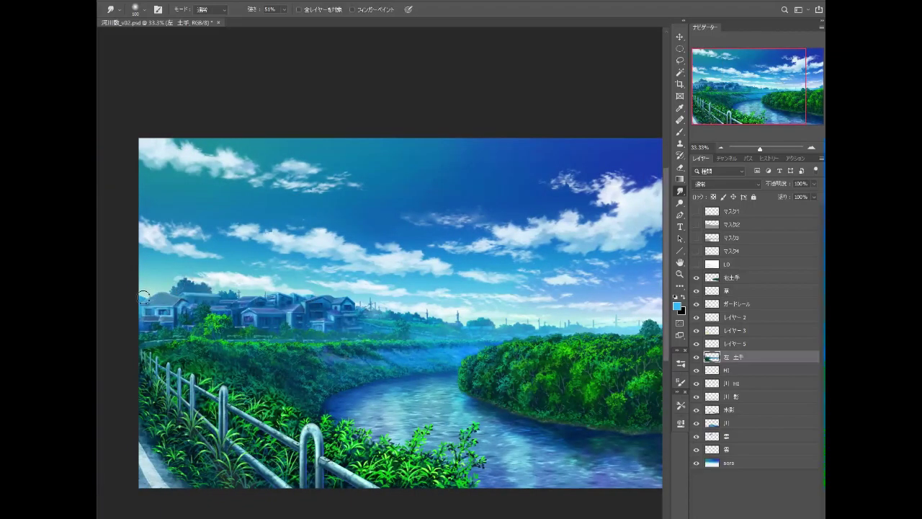
pyautogui.moveTo(469, 370); pyautogui.dragTo(467, 342)
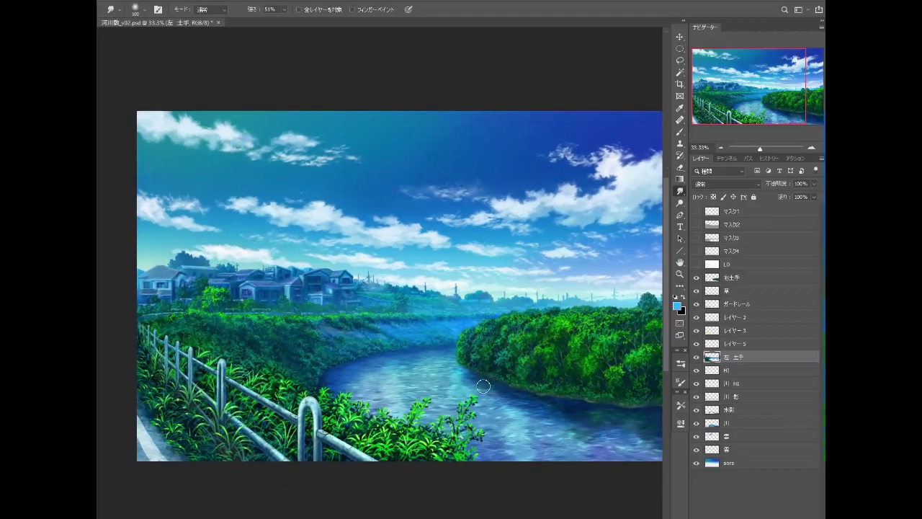
pyautogui.click(695, 356)
pyautogui.hotkey('ctrl', 'shift', 'alt', 'n')
pyautogui.press('b')
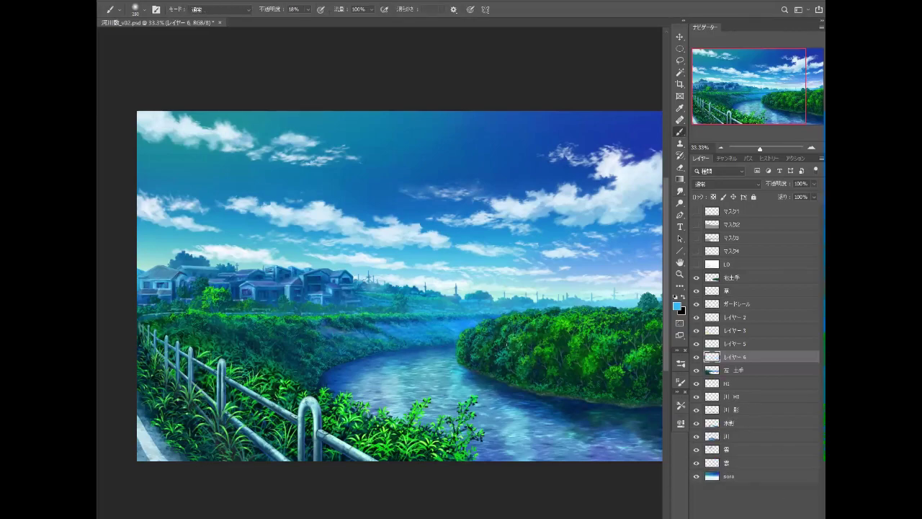
# Step: Choose the A 葉ブラシ01 leaf brush and sample a teal green from the fence grass
pyautogui.click(680, 405)
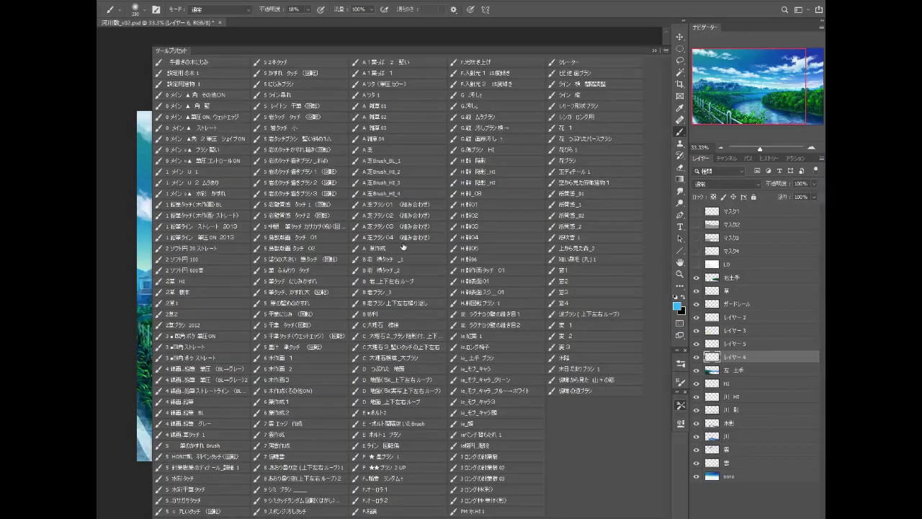
pyautogui.click(400, 194)
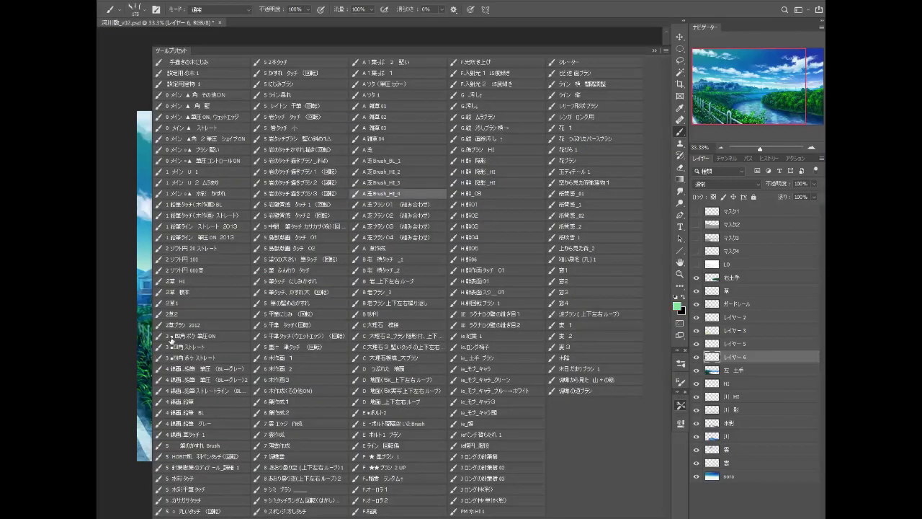
pyautogui.click(414, 237)
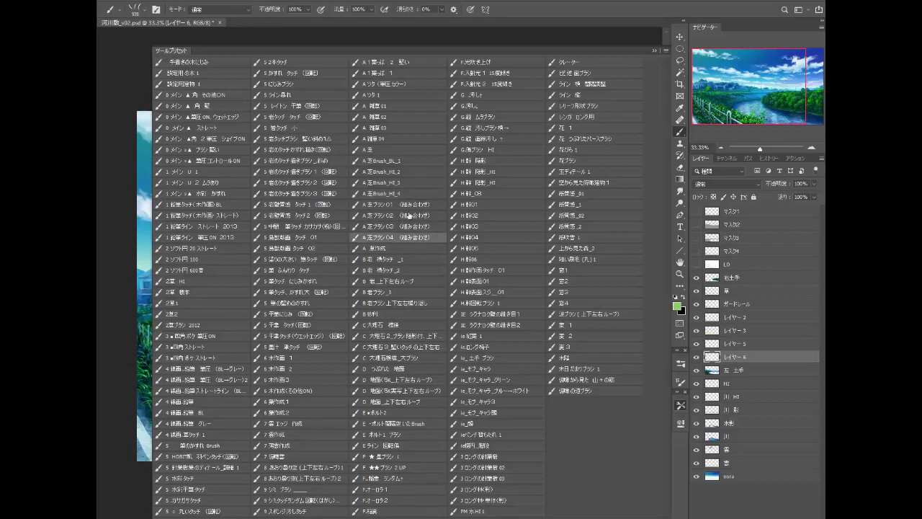
pyautogui.click(403, 205)
pyautogui.click(666, 54)
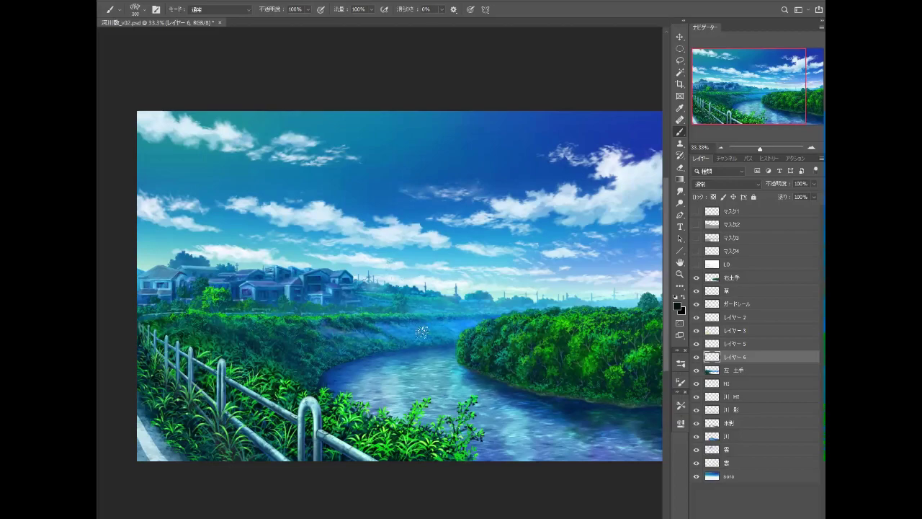
pyautogui.keyDown('alt'); pyautogui.click(240, 408); pyautogui.keyUp('alt')
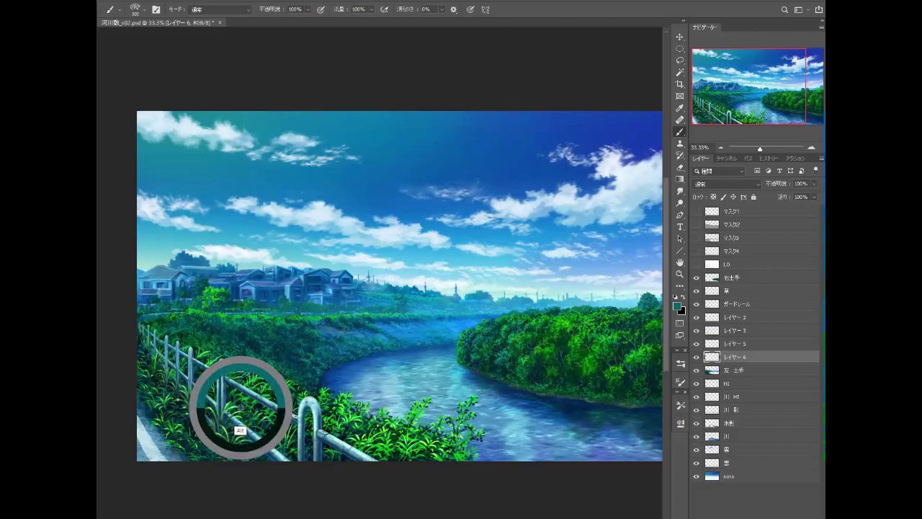
# Step: Paint grass touch-ups on レイヤー 6 with a ~175 brush inside the left-bank grass selection, then deselect
pyautogui.click(696, 357)
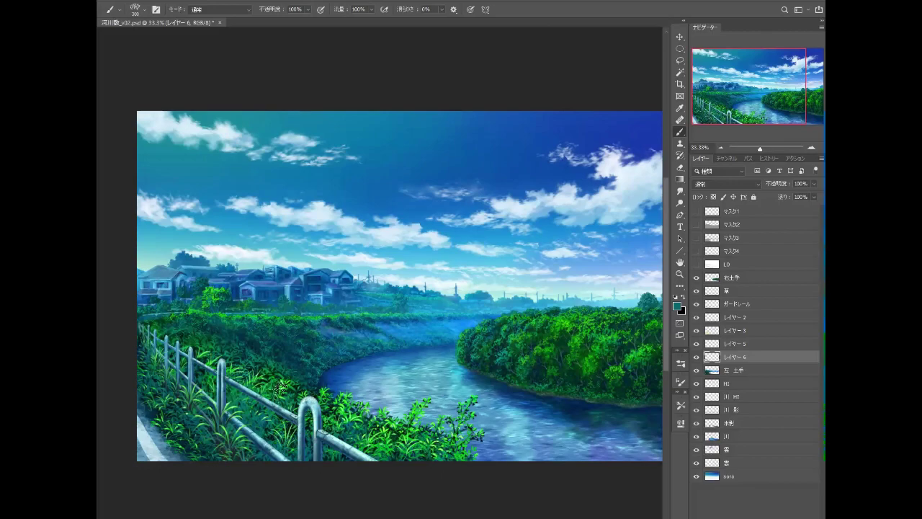
pyautogui.press('[')
pyautogui.press('[')
pyautogui.press('[')
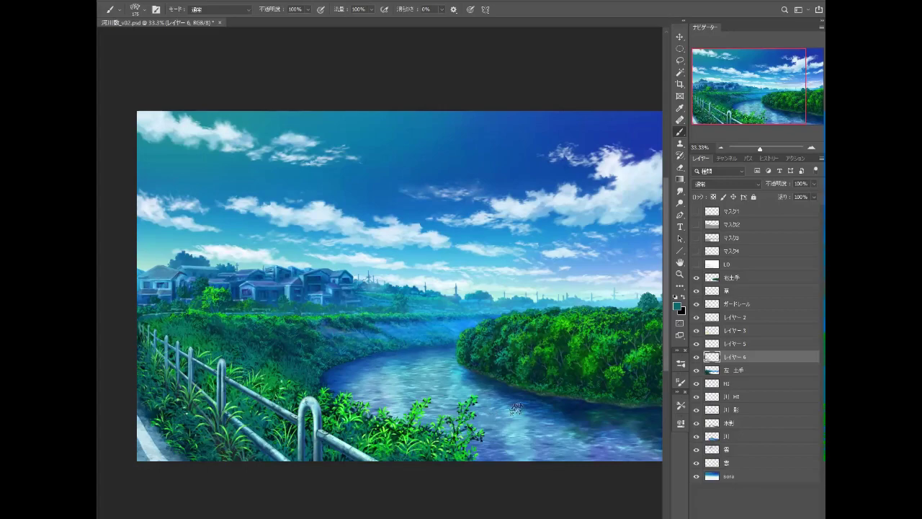
pyautogui.keyDown('ctrl'); pyautogui.click(711, 370); pyautogui.keyUp('ctrl')
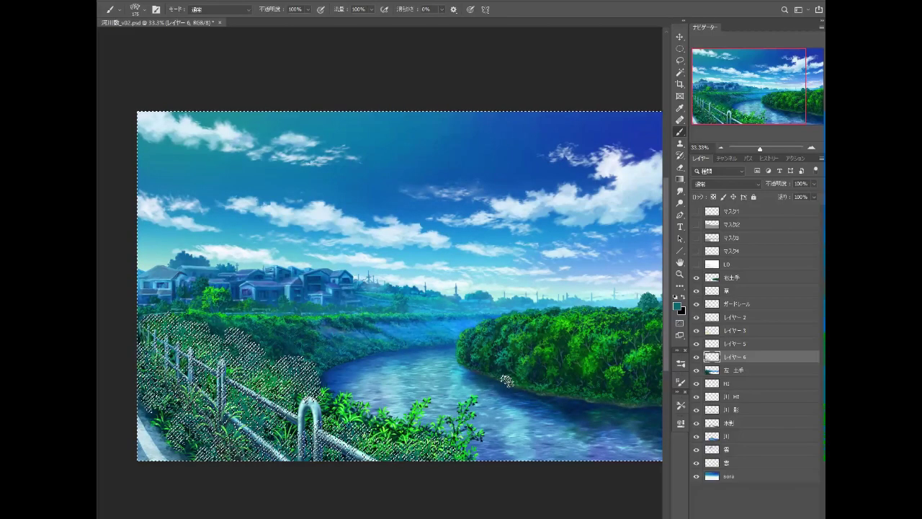
pyautogui.hotkey('ctrl', 'd')
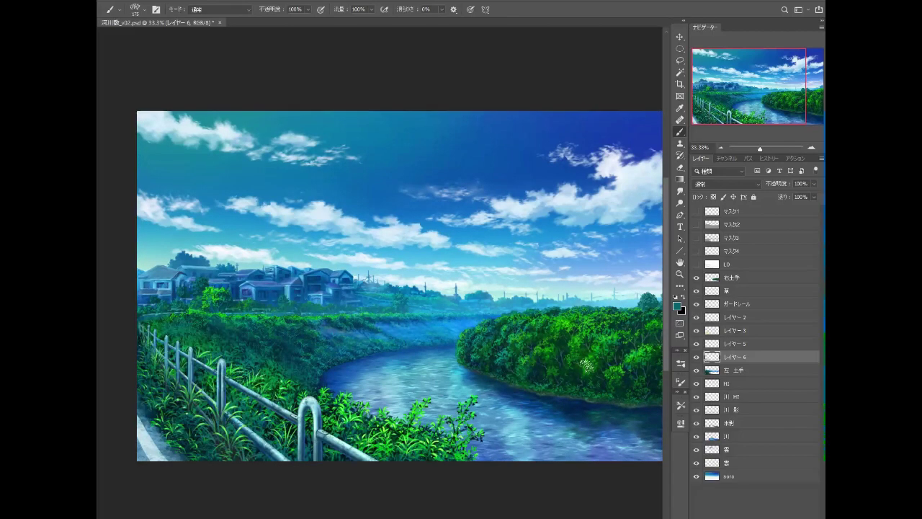
pyautogui.click(695, 356)
pyautogui.moveTo(583, 412); pyautogui.dragTo(546, 395)
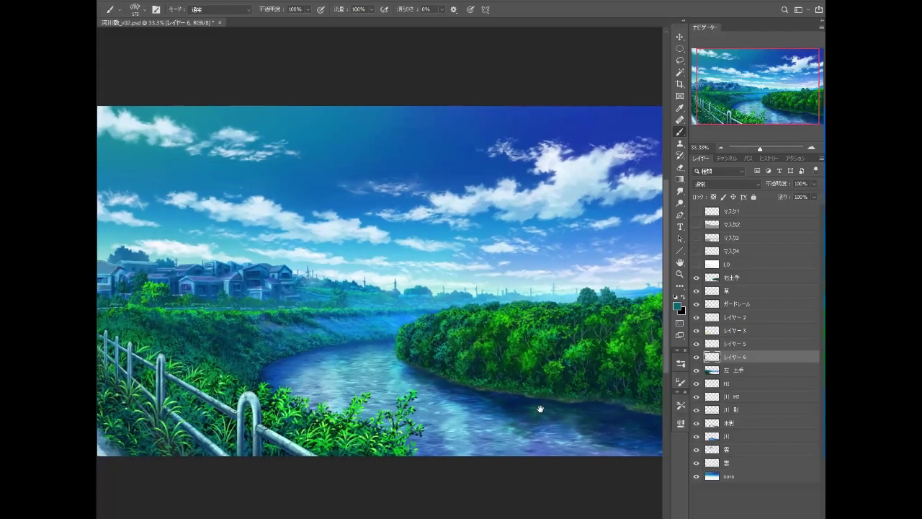
pyautogui.moveTo(603, 410); pyautogui.dragTo(561, 405)
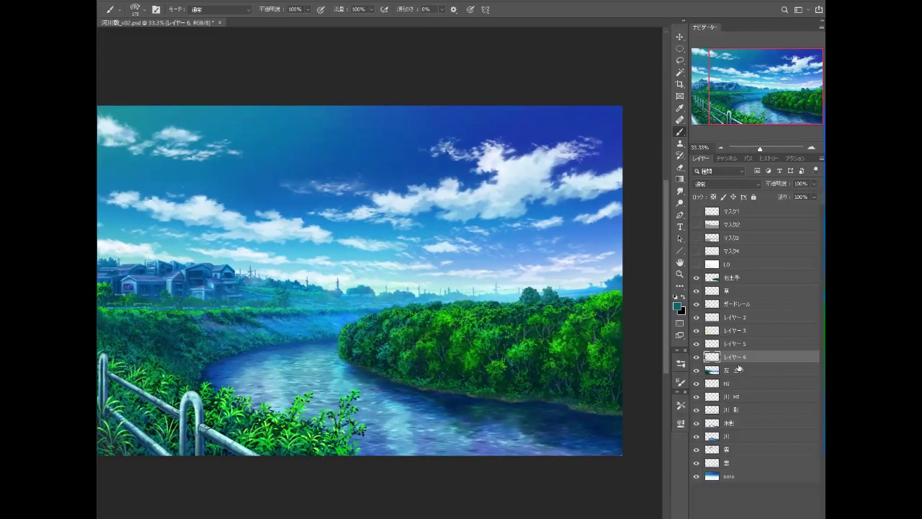
# Step: Shade the right-bank foliage's lower edge on a new layer above 右土手 at about 75% opacity
pyautogui.click(731, 278)
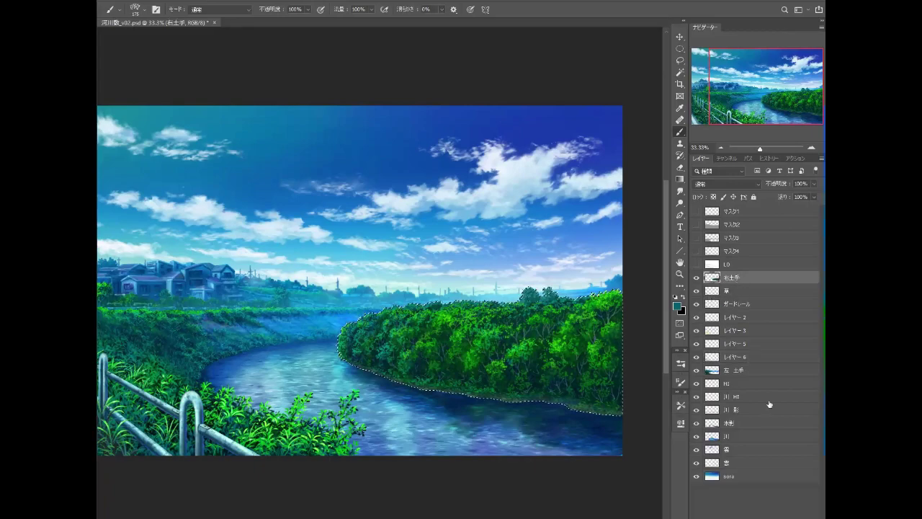
pyautogui.hotkey('ctrl', 'shift', 'alt', 'n')
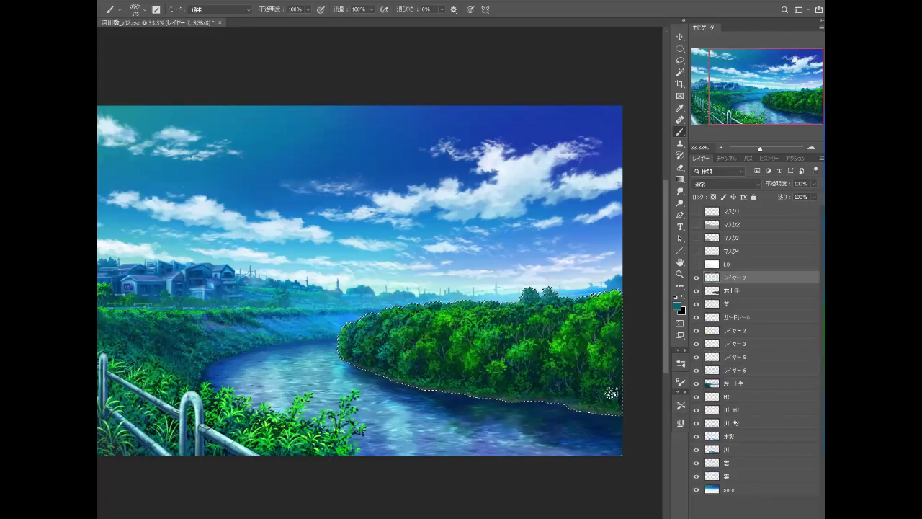
pyautogui.moveTo(610, 380)
pyautogui.mouseDown()
pyautogui.moveTo(568, 385)
pyautogui.moveTo(373, 361)
pyautogui.mouseUp()
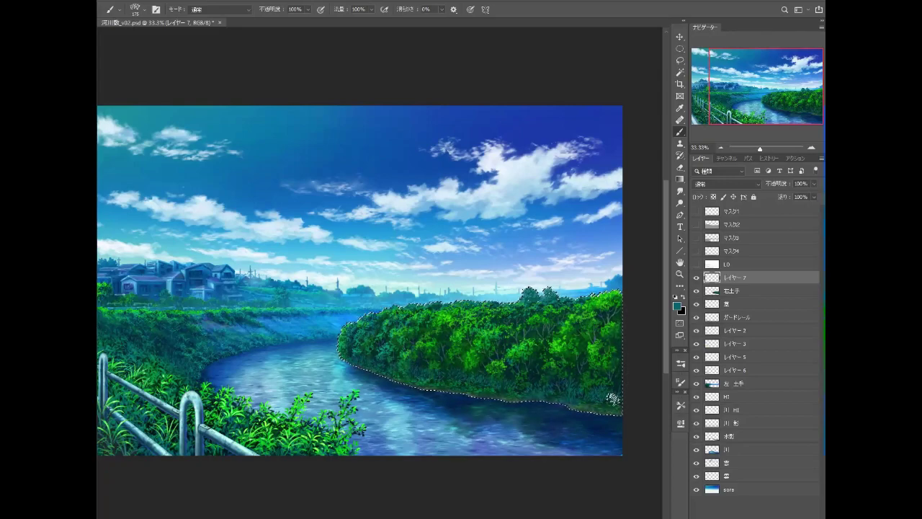
pyautogui.moveTo(520, 389)
pyautogui.mouseDown()
pyautogui.moveTo(432, 382)
pyautogui.moveTo(612, 378)
pyautogui.moveTo(408, 365)
pyautogui.moveTo(345, 350)
pyautogui.moveTo(473, 361)
pyautogui.mouseUp()
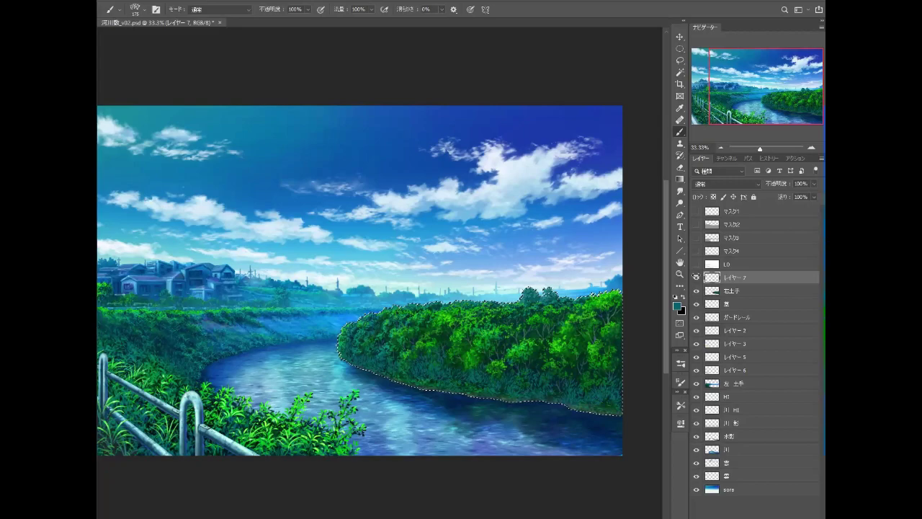
pyautogui.keyDown('ctrl'); pyautogui.click(711, 277); pyautogui.keyUp('ctrl')
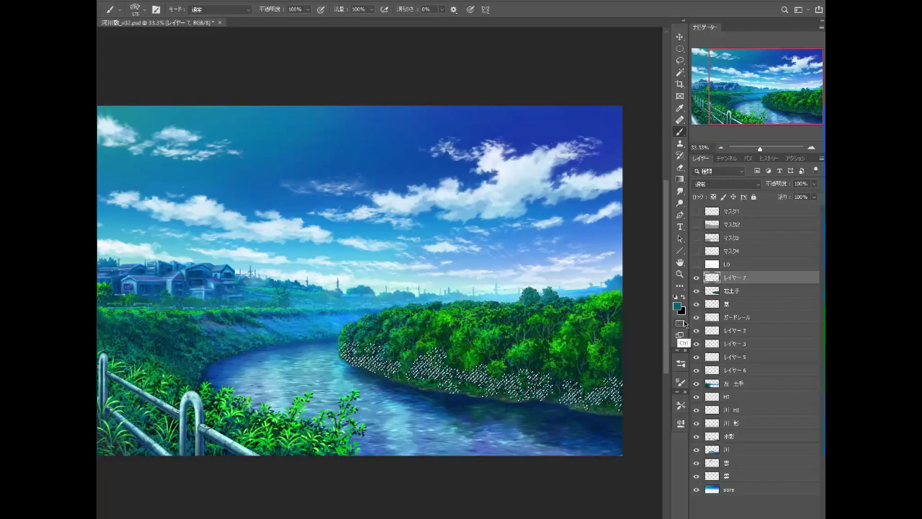
pyautogui.hotkey('ctrl', 'd')
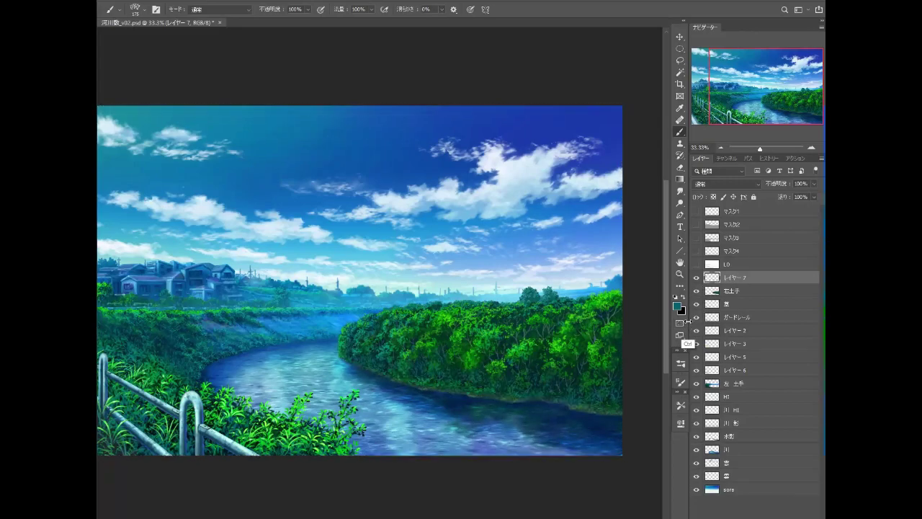
pyautogui.click(696, 279)
pyautogui.moveTo(814, 184); pyautogui.dragTo(804, 197)
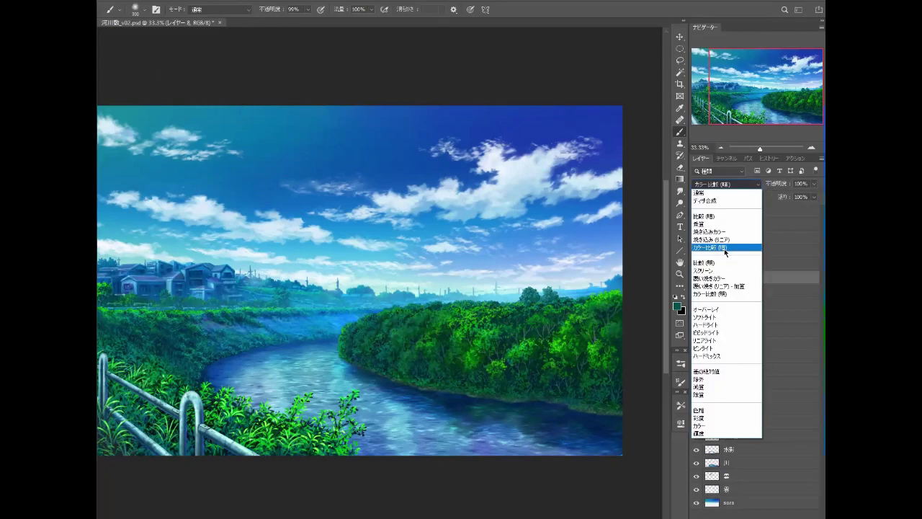
# Step: Set レイヤー 8 to 比較 (暗) at 34% opacity, then merge the trial shading layers into 右土手
pyautogui.click(724, 247)
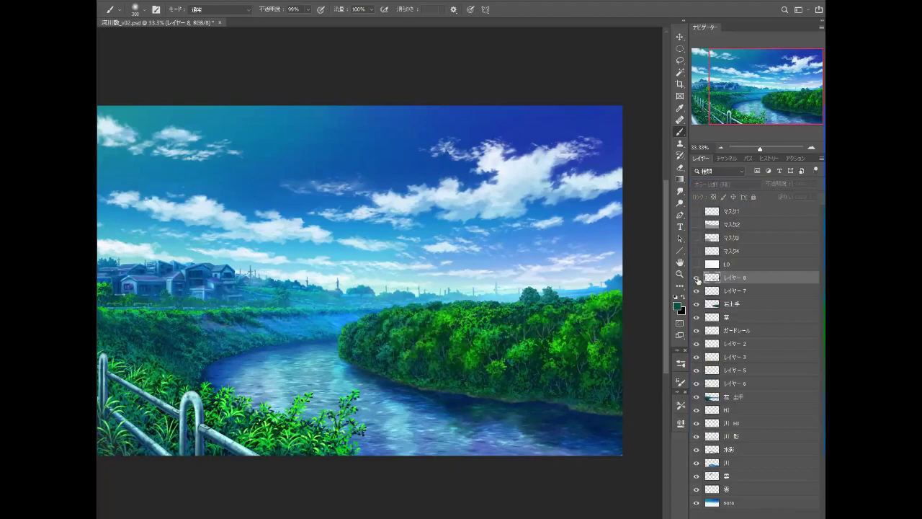
pyautogui.click(734, 184)
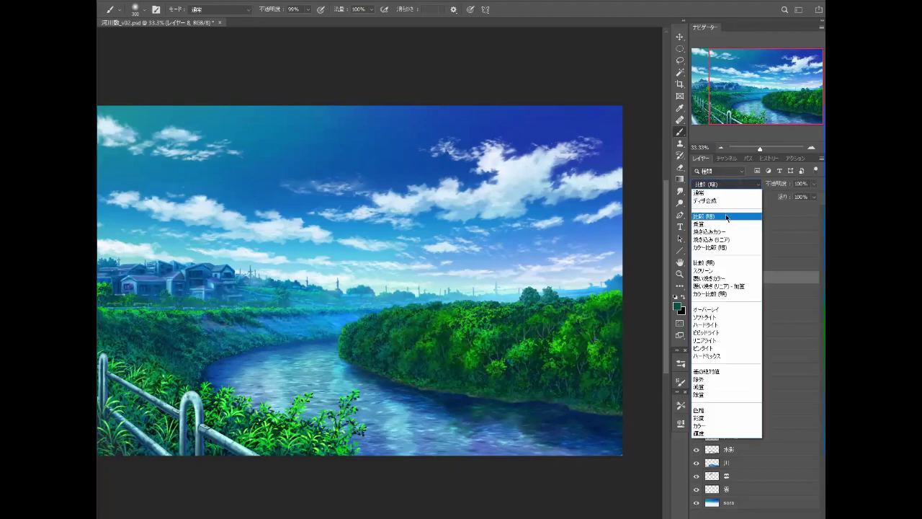
pyautogui.click(726, 216)
pyautogui.scroll(-1, 736, 186)
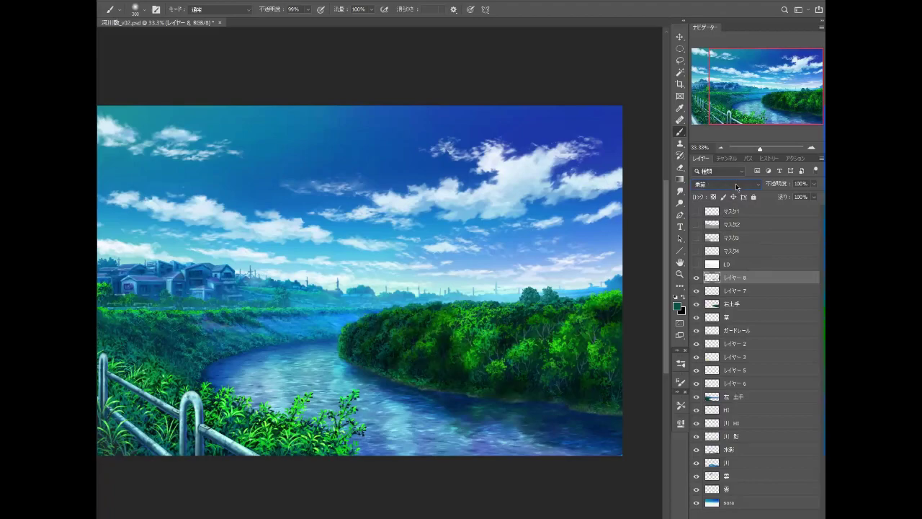
pyautogui.scroll(-1, 736, 185)
pyautogui.scroll(-2, 736, 185)
pyautogui.scroll(4, 736, 185)
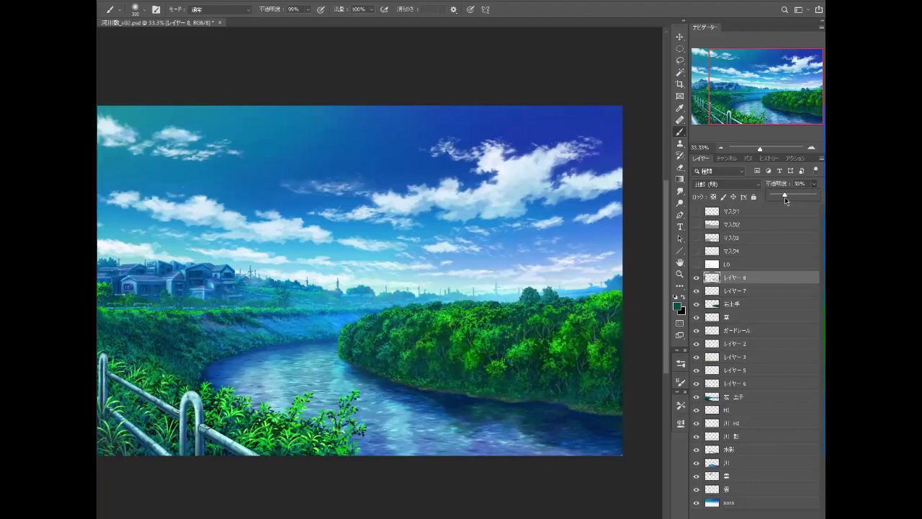
pyautogui.moveTo(784, 197); pyautogui.dragTo(786, 198)
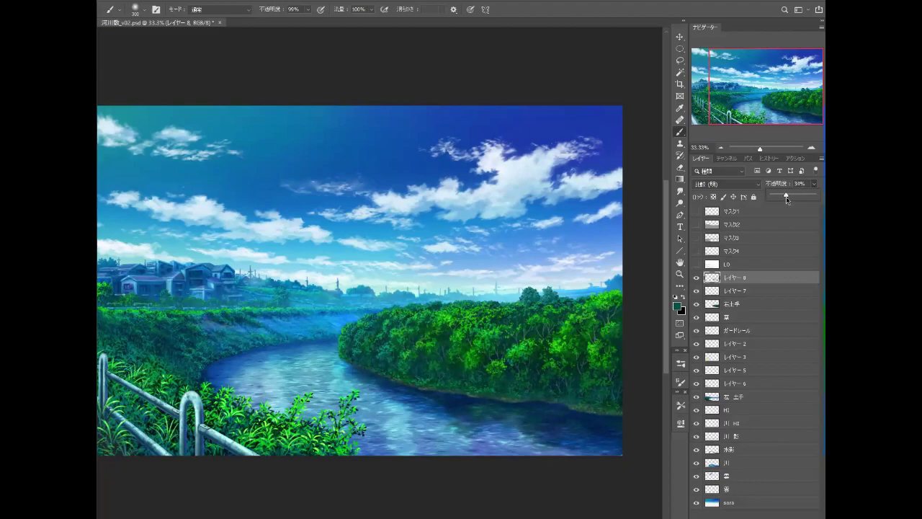
pyautogui.click(695, 283)
pyautogui.click(714, 291)
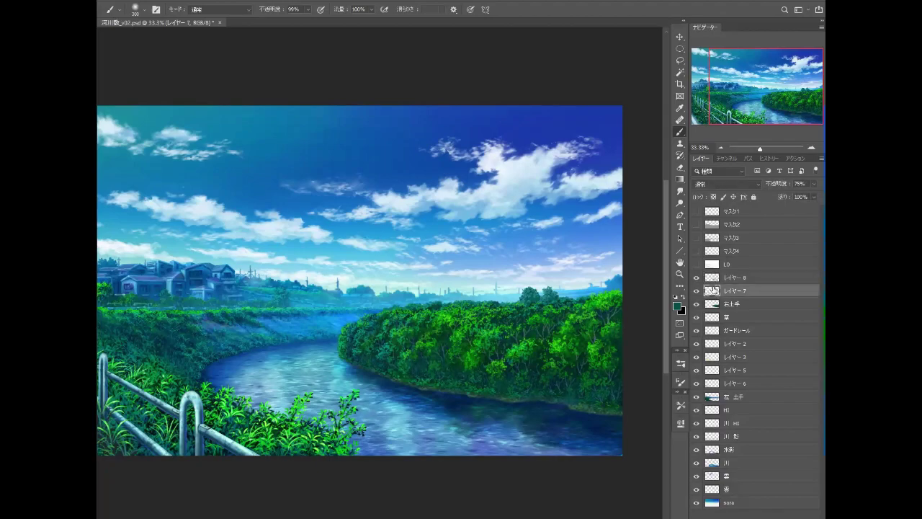
pyautogui.hotkey('ctrl', 'e')
pyautogui.hotkey('ctrl', 'e')
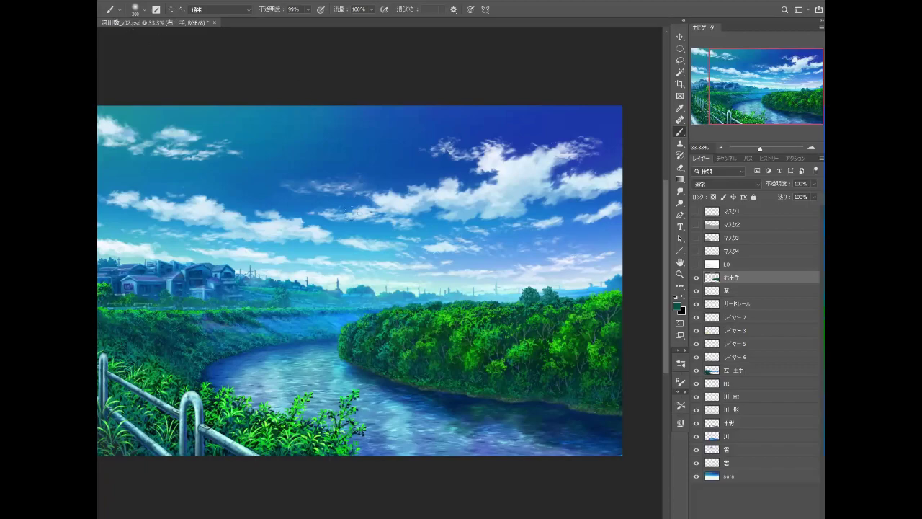
pyautogui.moveTo(331, 287)
pyautogui.mouseDown()
pyautogui.moveTo(434, 299)
pyautogui.moveTo(412, 296)
pyautogui.mouseUp()
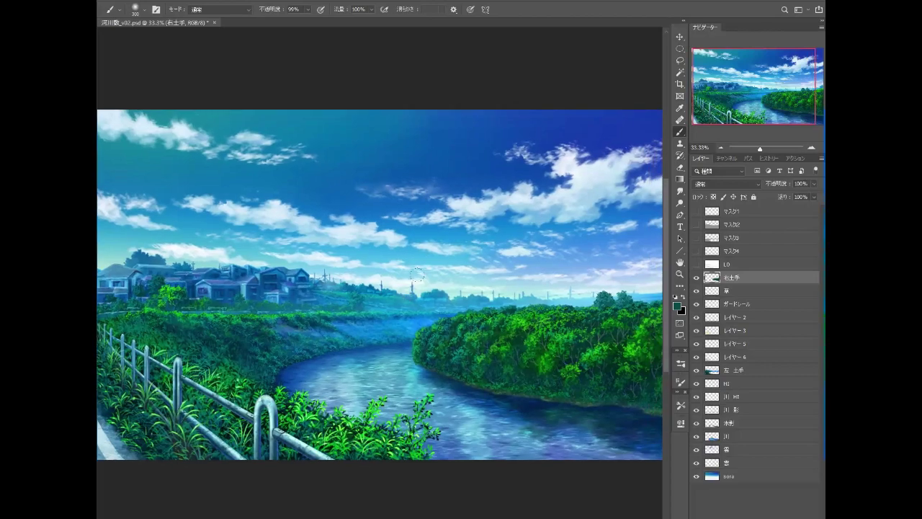
pyautogui.press('Tab')
pyautogui.scroll(1, 429, 292)
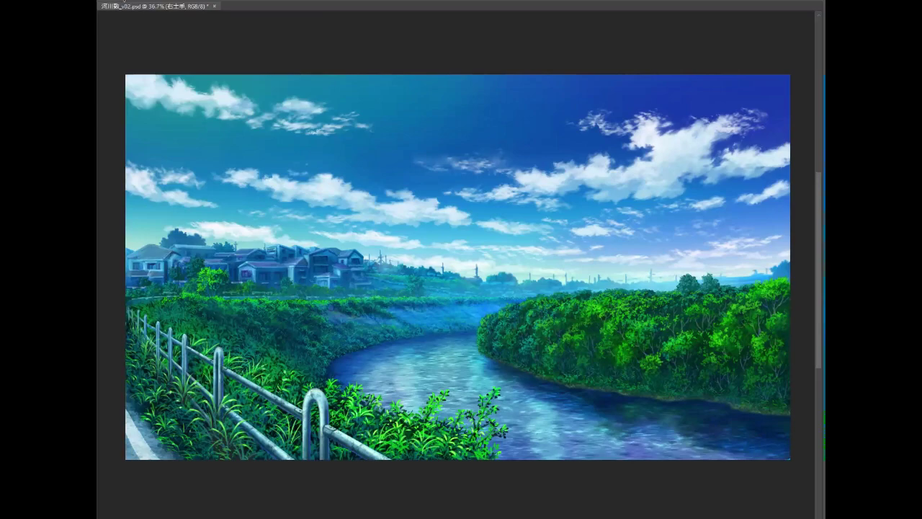
pyautogui.press('Tab')
pyautogui.scroll(2, 475, 358)
pyautogui.scroll(2, 475, 358)
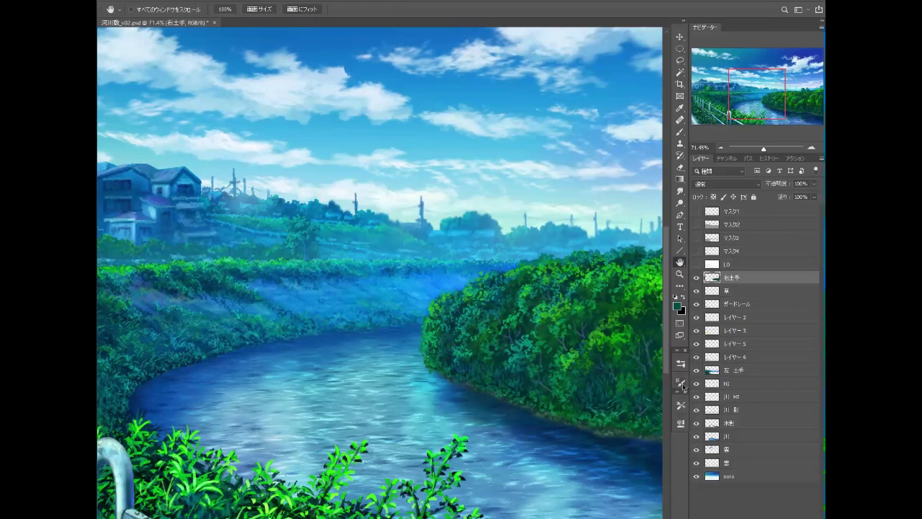
# Step: Load the 6 木作画 2 tree brush and dab bright green highlights on the right-bank foliage
pyautogui.click(681, 405)
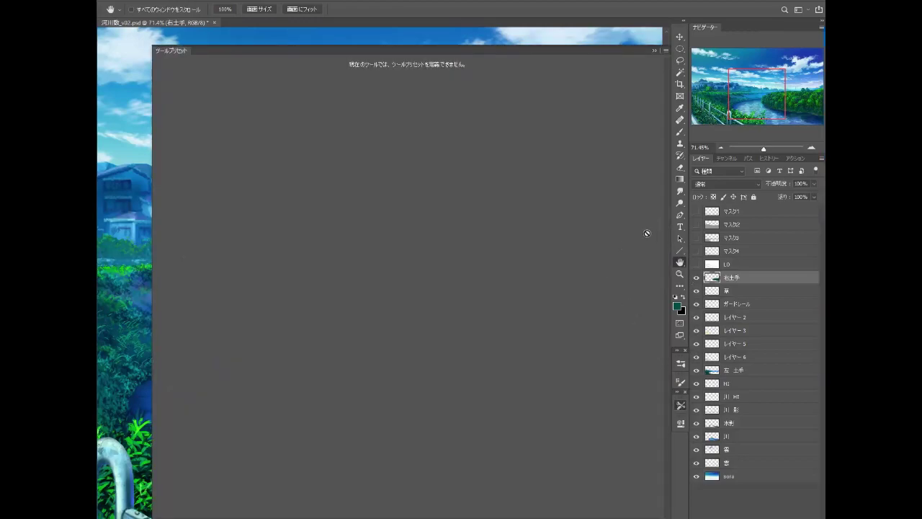
pyautogui.press('b')
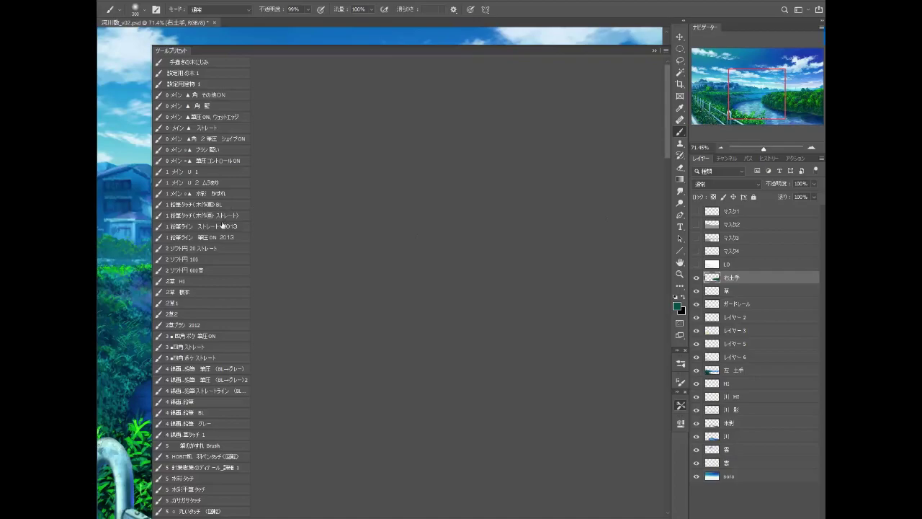
pyautogui.click(301, 370)
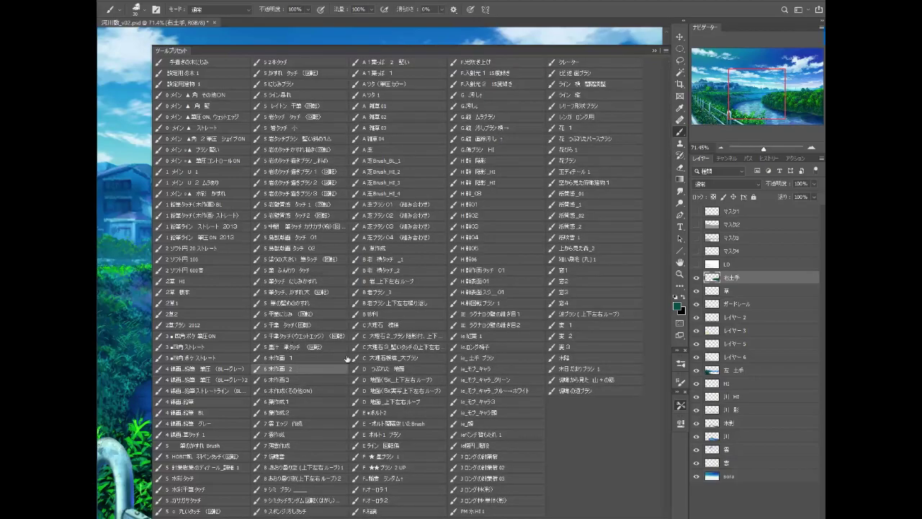
pyautogui.click(655, 50)
pyautogui.moveTo(476, 320); pyautogui.dragTo(439, 350)
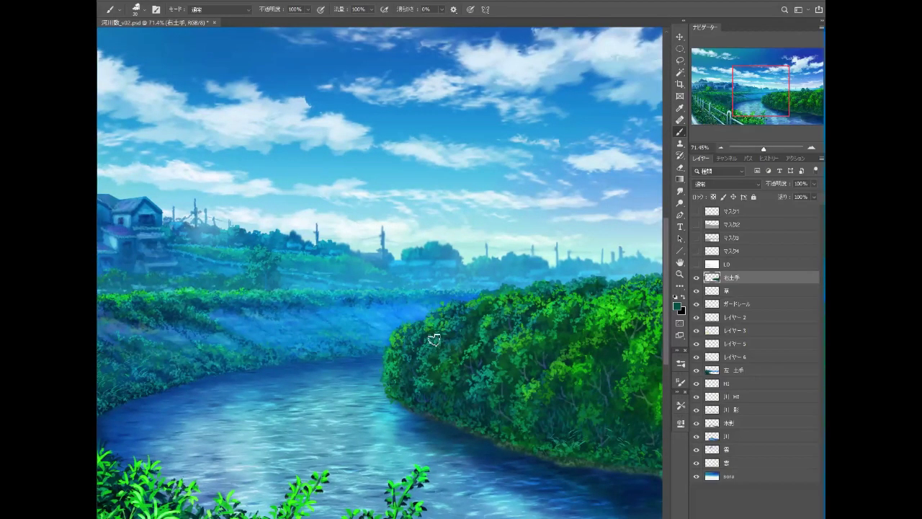
pyautogui.keyDown('alt'); pyautogui.click(429, 324); pyautogui.keyUp('alt')
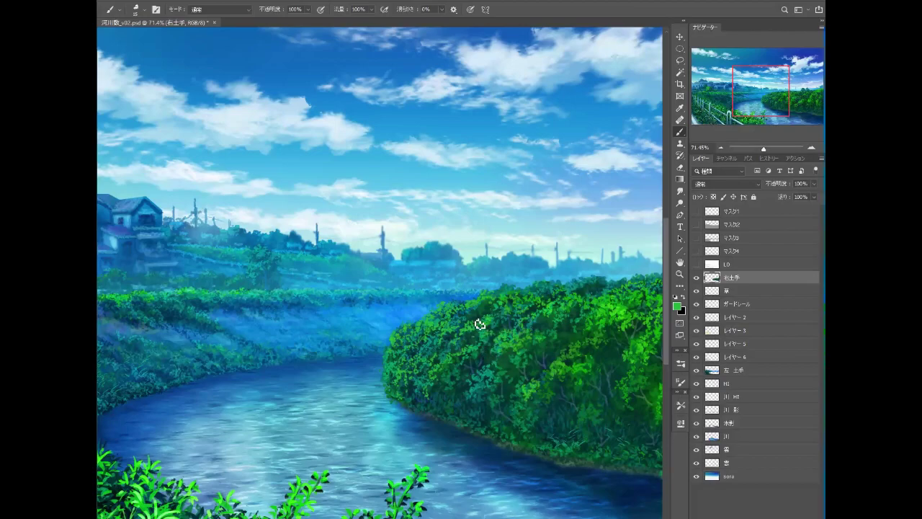
pyautogui.moveTo(487, 334); pyautogui.dragTo(433, 325)
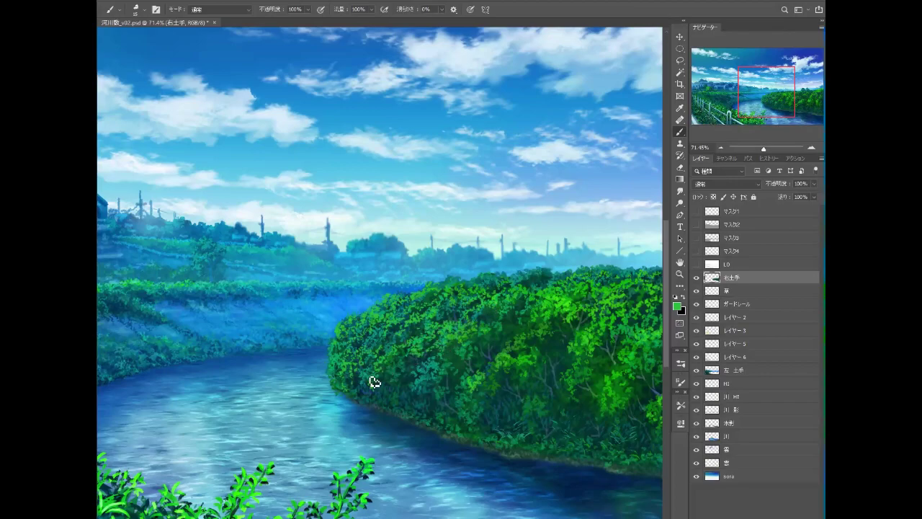
pyautogui.moveTo(551, 353); pyautogui.dragTo(503, 363)
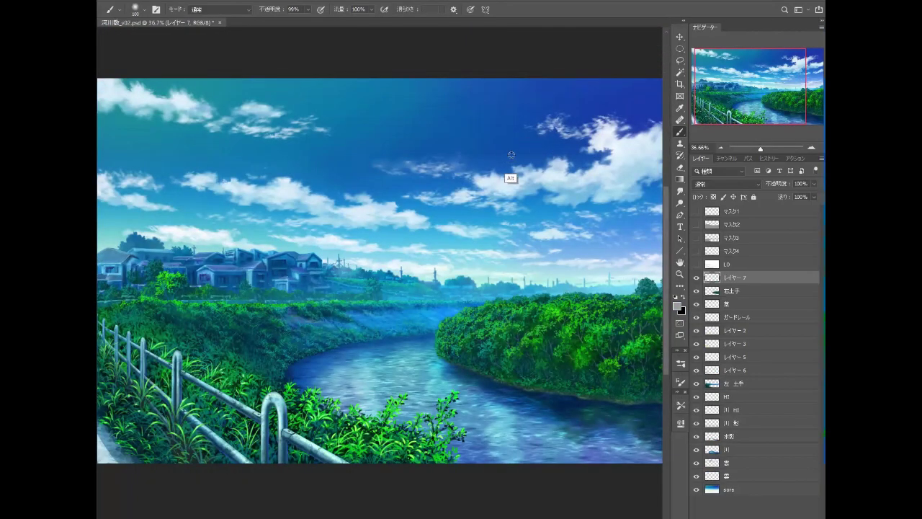
# Step: Paint sky-blue haze over the right-bank bushes on レイヤー 7 and set it to Lighten
pyautogui.keyDown('alt'); pyautogui.click(511, 153); pyautogui.keyUp('alt')
pyautogui.keyDown('ctrl'); pyautogui.click(711, 291); pyautogui.keyUp('ctrl')
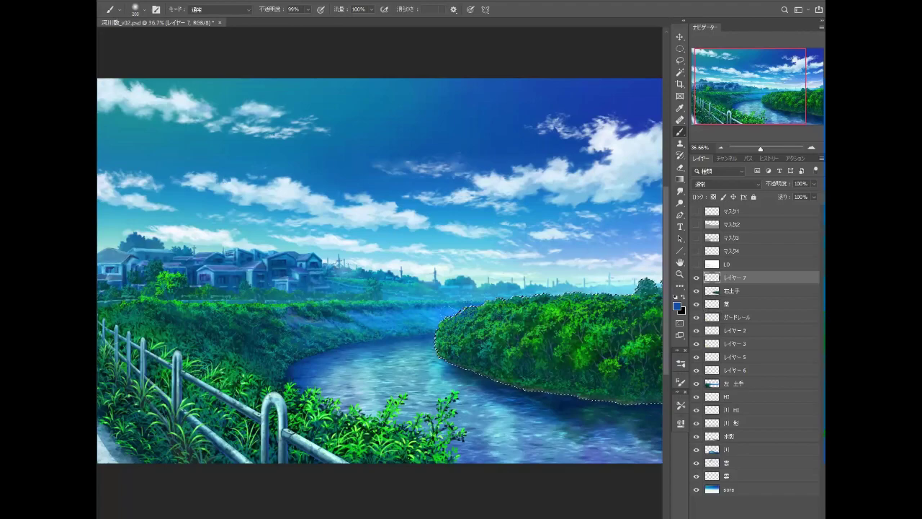
pyautogui.moveTo(445, 353)
pyautogui.mouseDown()
pyautogui.moveTo(472, 337)
pyautogui.moveTo(497, 371)
pyautogui.mouseUp()
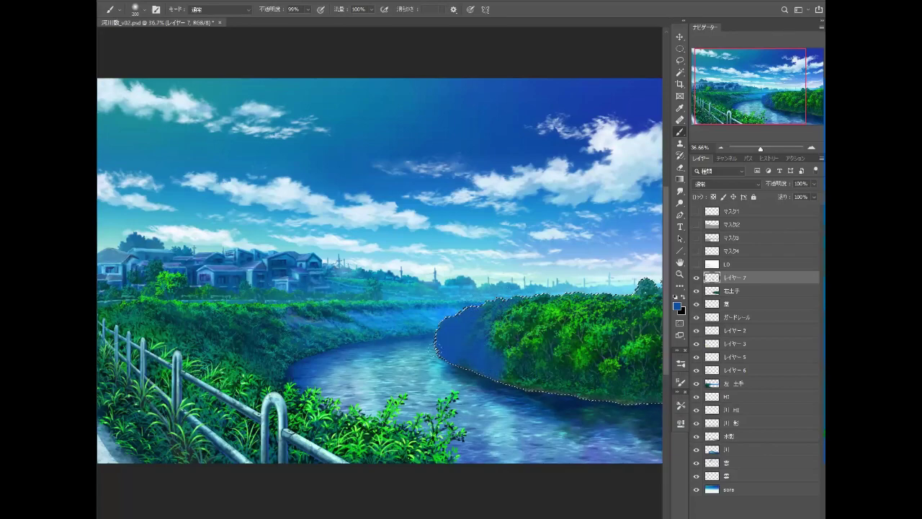
pyautogui.click(726, 184)
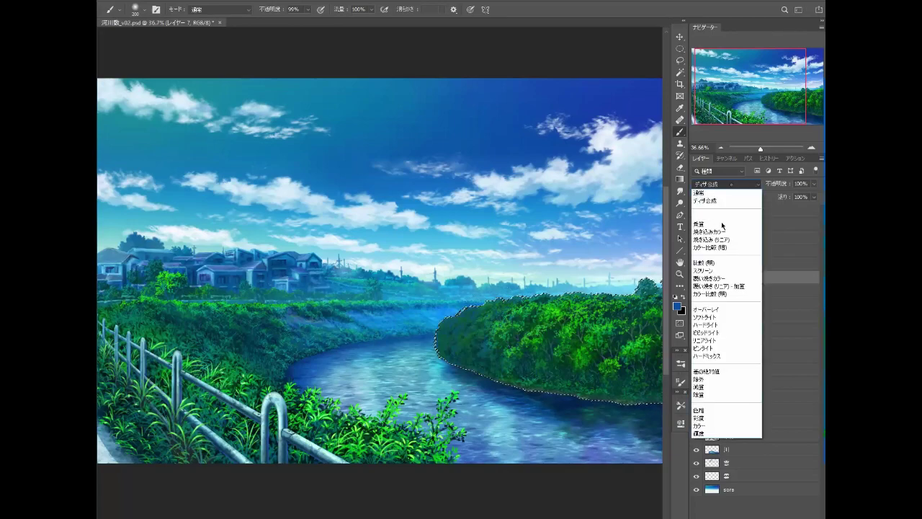
pyautogui.click(722, 263)
# Step: Erase parts of the haze and raise the layer's opacity to 39%
pyautogui.click(680, 167)
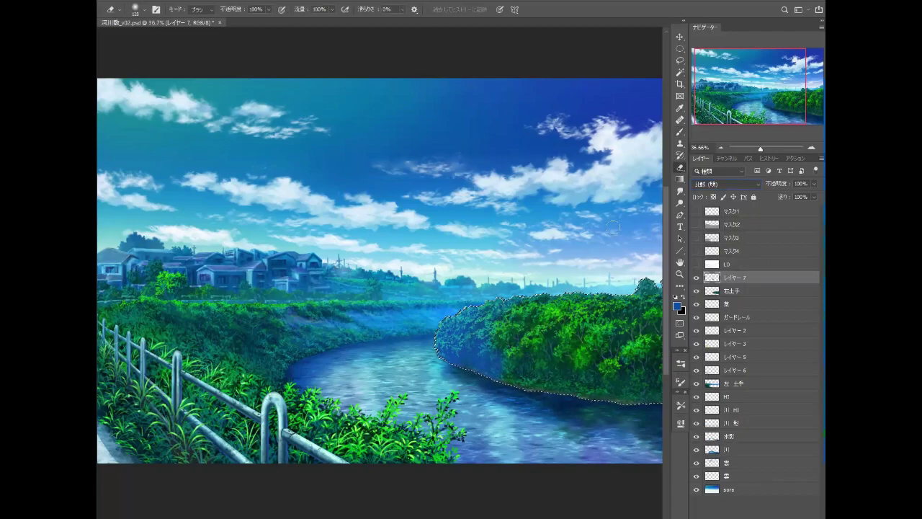
pyautogui.moveTo(498, 329); pyautogui.dragTo(504, 335)
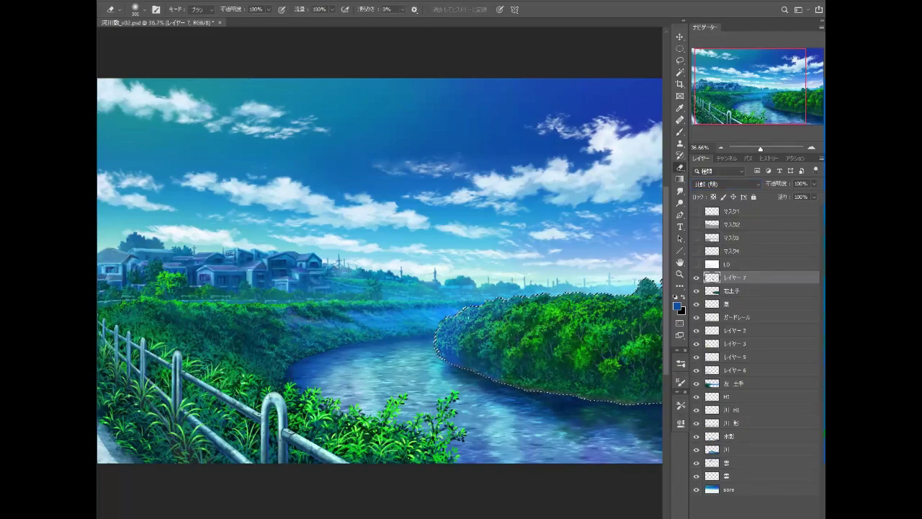
pyautogui.click(814, 184)
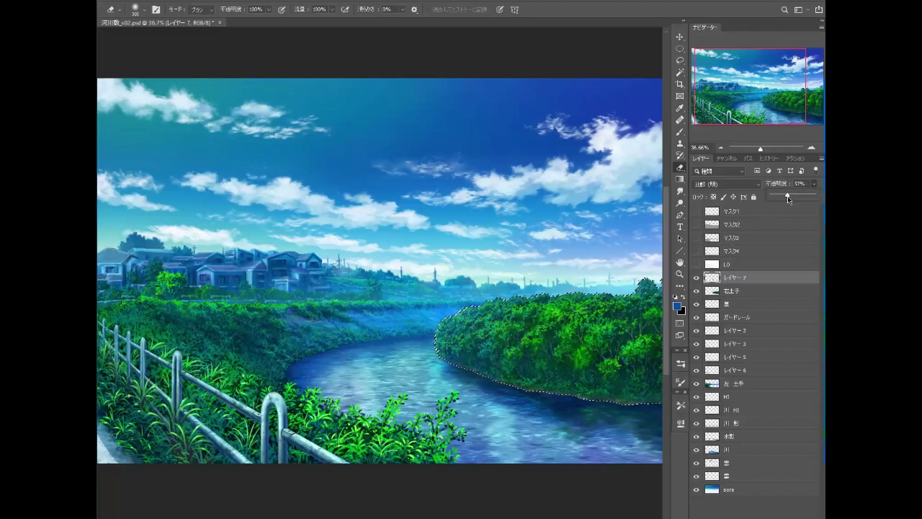
pyautogui.moveTo(787, 196); pyautogui.dragTo(790, 196)
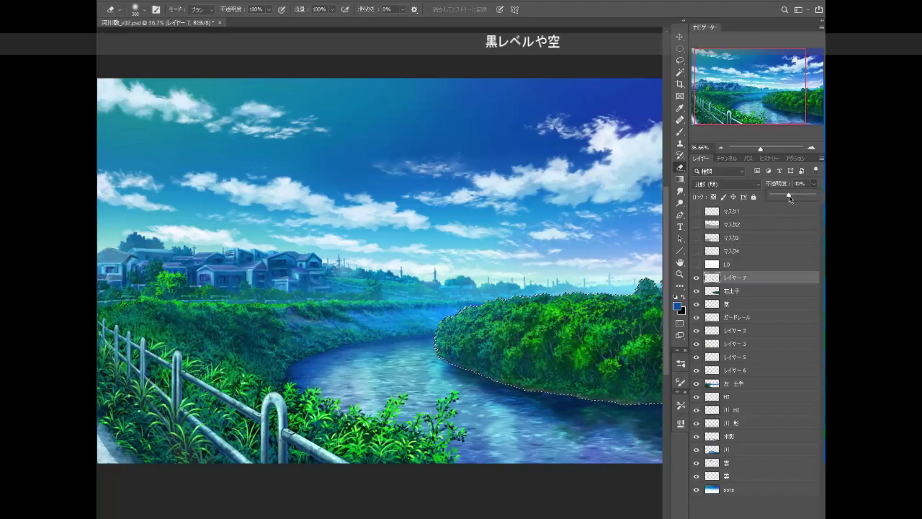
pyautogui.click(680, 132)
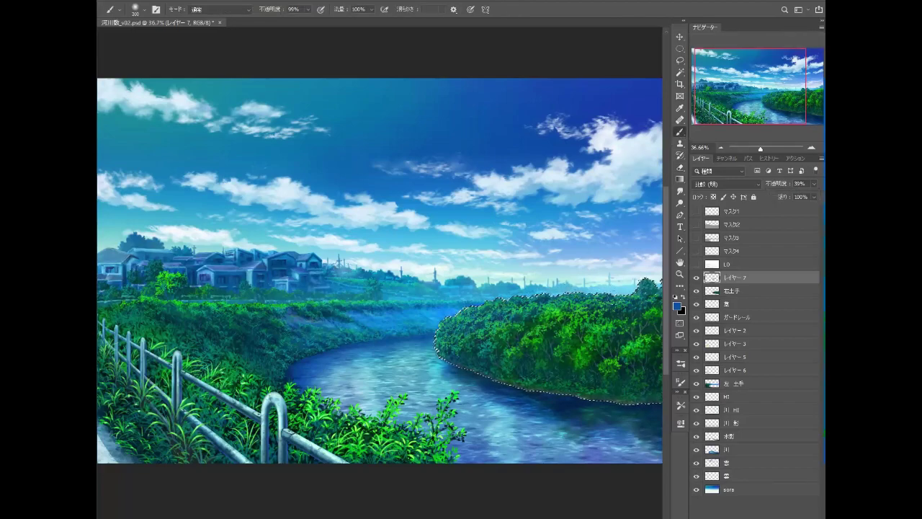
pyautogui.moveTo(622, 297); pyautogui.dragTo(453, 319)
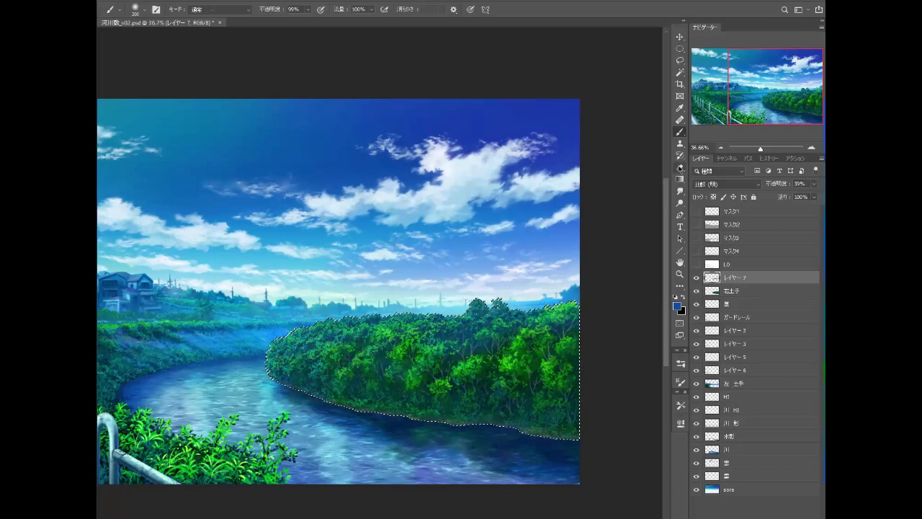
pyautogui.click(679, 167)
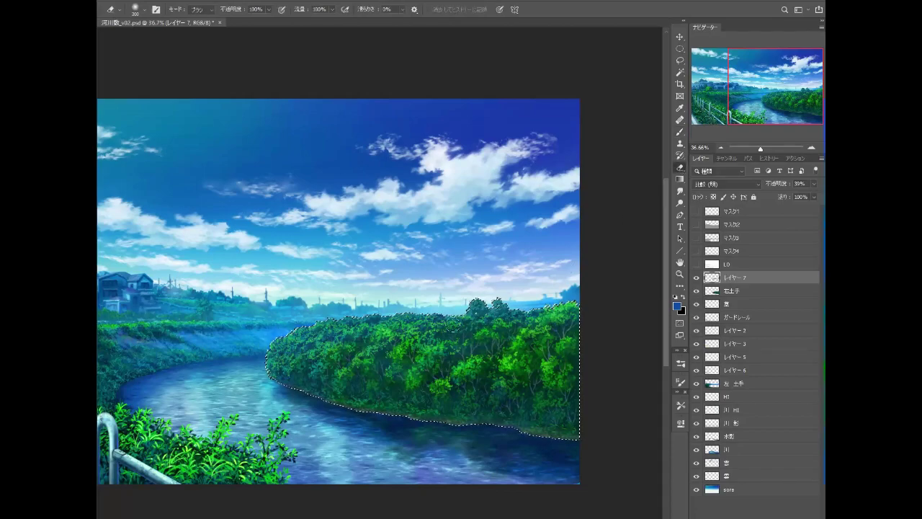
pyautogui.hscroll(-5, 358, 364)
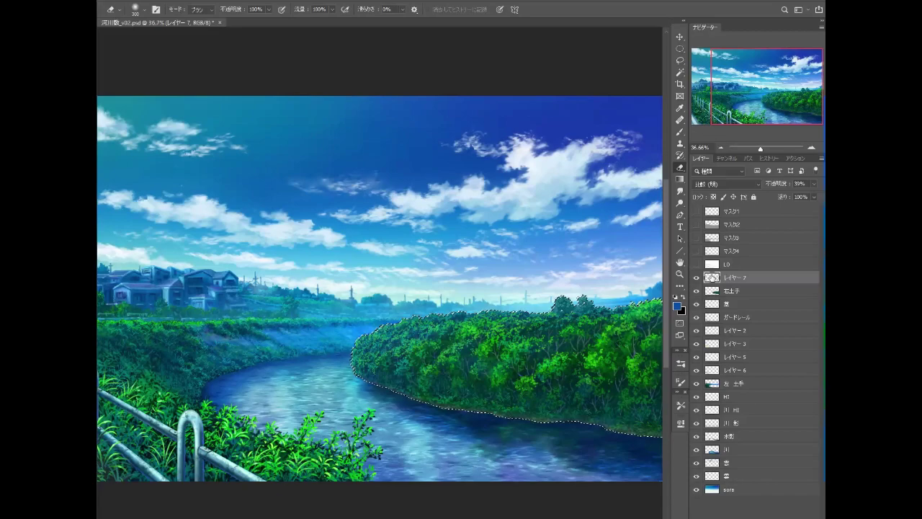
# Step: Merge the haze into 右土手, deselect, zoom out to review and save the file
pyautogui.hotkey('ctrl', 'e')
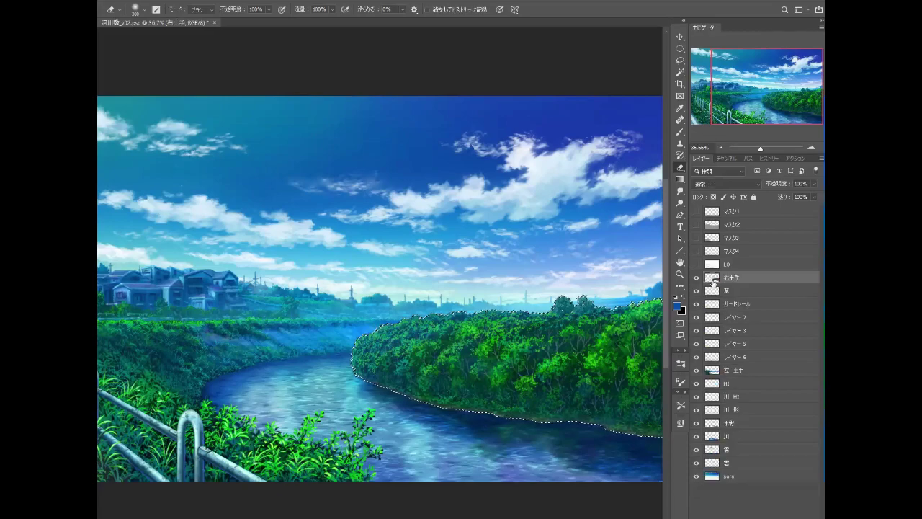
pyautogui.hotkey('ctrl', 'd')
pyautogui.click(720, 148)
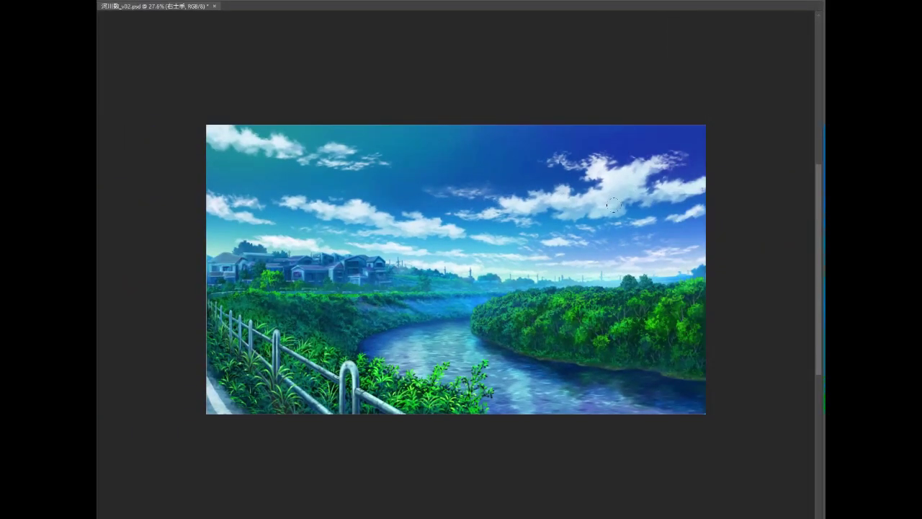
pyautogui.scroll(3, 713, 224)
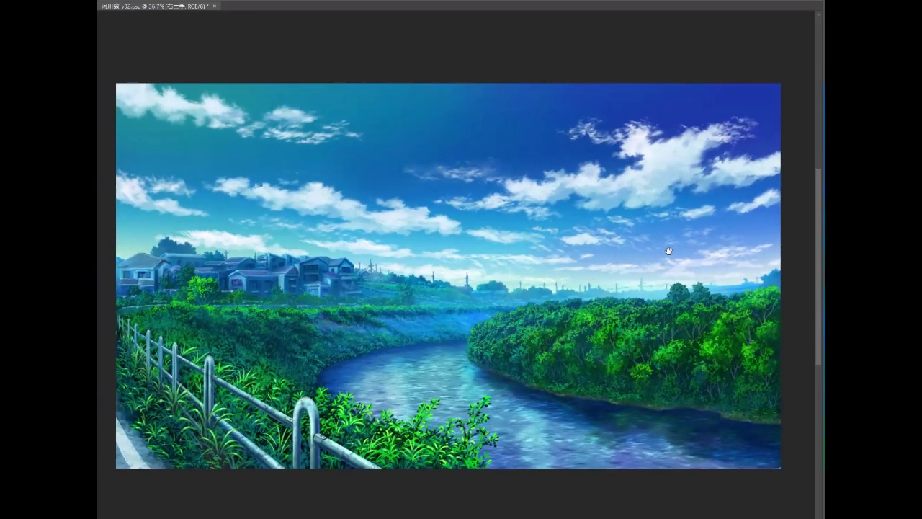
pyautogui.moveTo(668, 250); pyautogui.dragTo(674, 247)
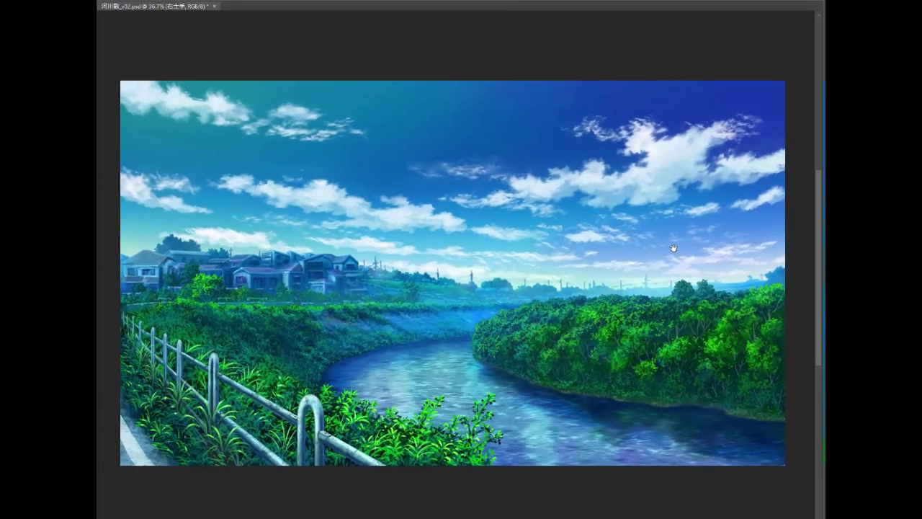
pyautogui.click(124, 2)
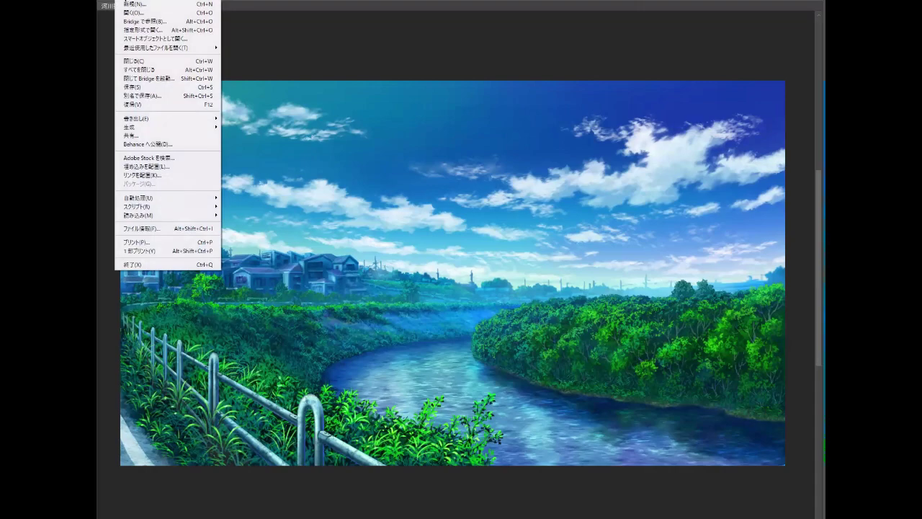
pyautogui.click(137, 90)
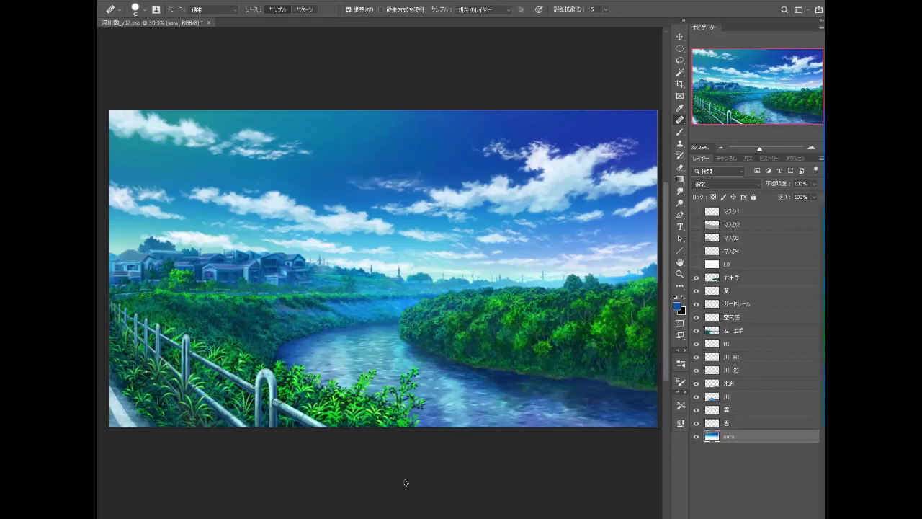
pyautogui.click(735, 396)
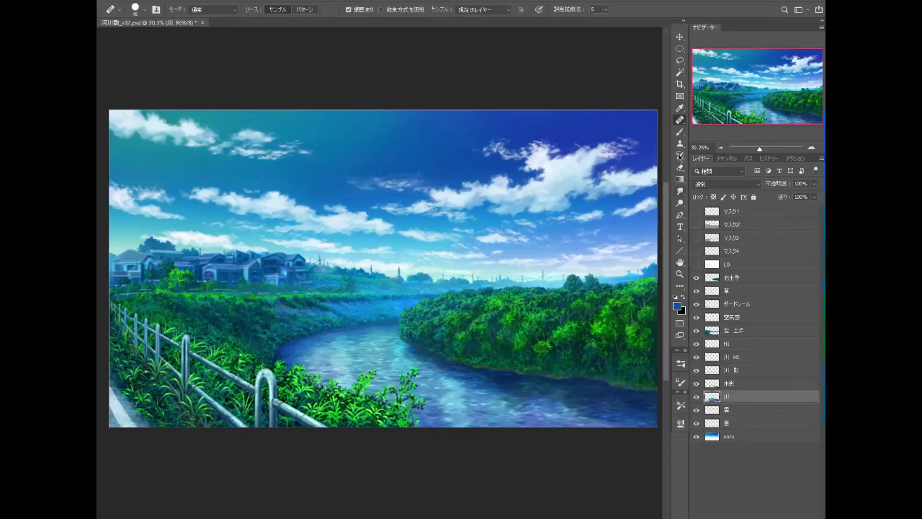
pyautogui.click(679, 132)
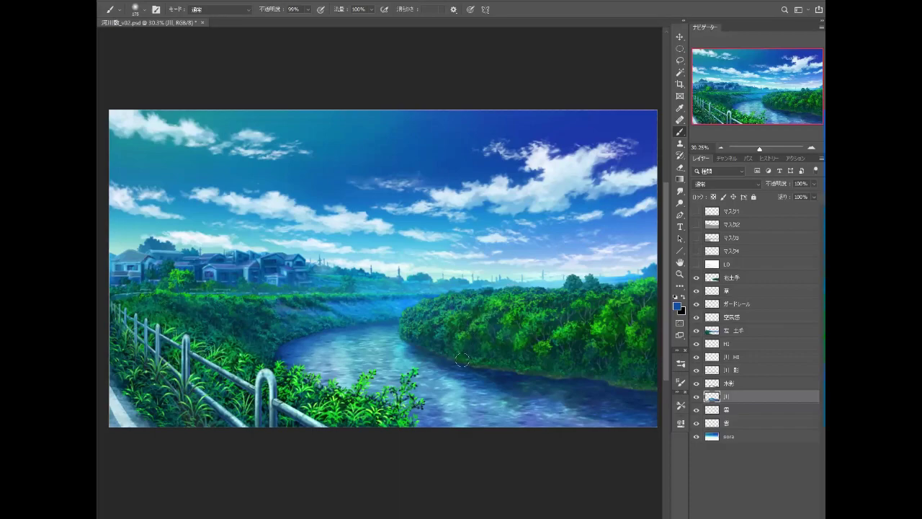
pyautogui.keyDown('alt'); pyautogui.click(436, 415); pyautogui.keyUp('alt')
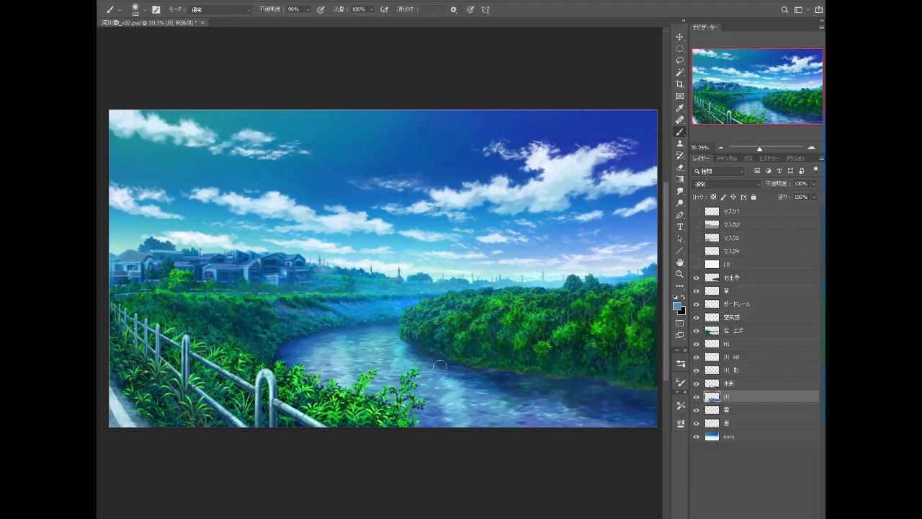
pyautogui.keyDown('alt'); pyautogui.click(519, 399); pyautogui.keyUp('alt')
pyautogui.moveTo(545, 371)
pyautogui.mouseDown()
pyautogui.moveTo(456, 377)
pyautogui.moveTo(534, 381)
pyautogui.mouseUp()
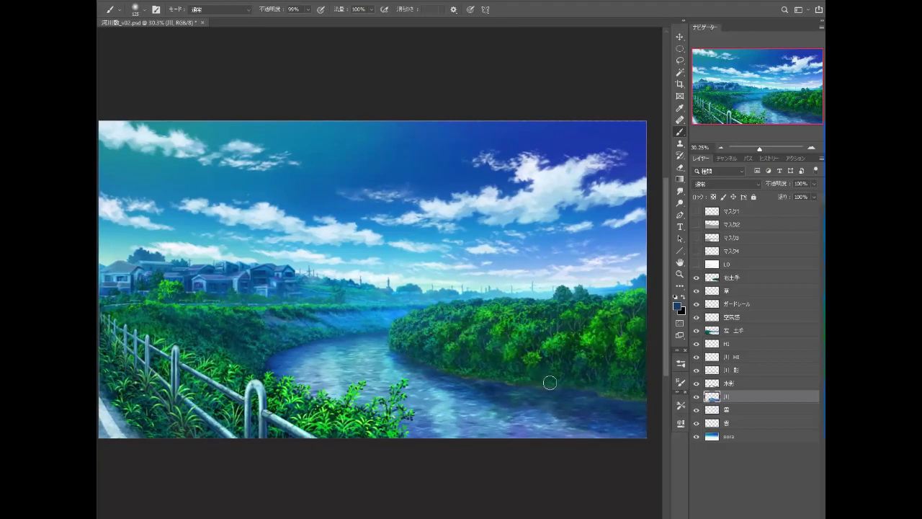
pyautogui.click(730, 332)
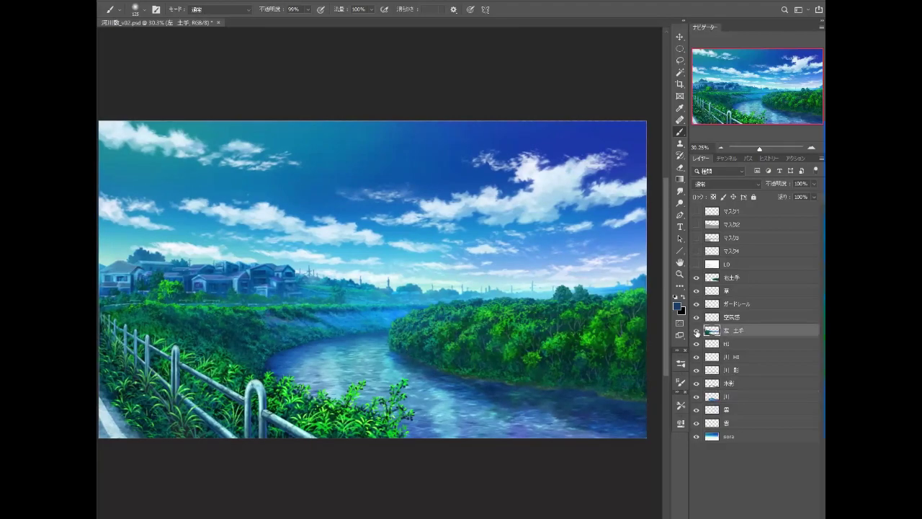
pyautogui.click(696, 330)
pyautogui.click(697, 331)
pyautogui.click(696, 291)
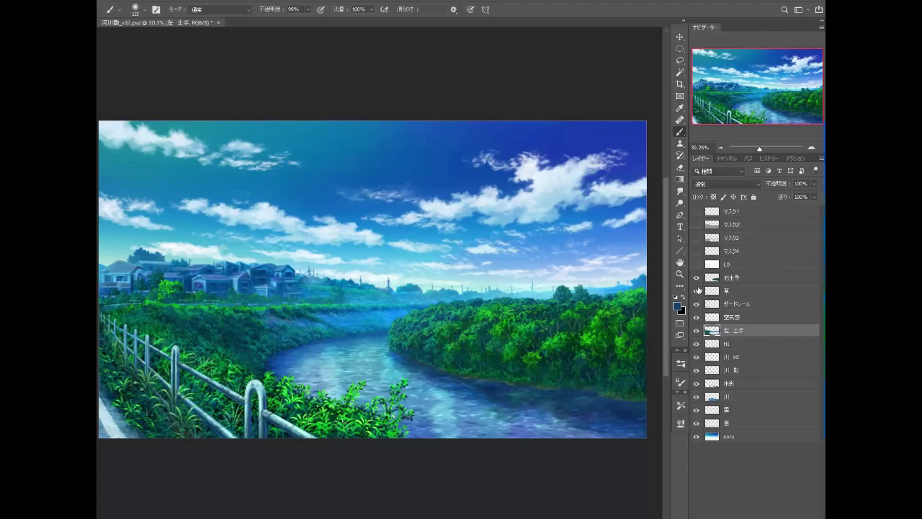
pyautogui.click(696, 291)
pyautogui.click(696, 318)
pyautogui.click(697, 330)
pyautogui.click(679, 62)
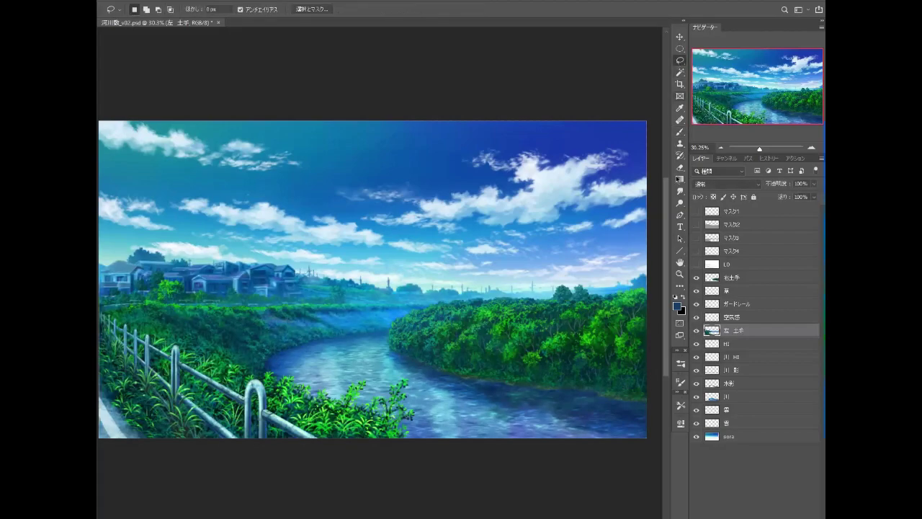
pyautogui.click(679, 133)
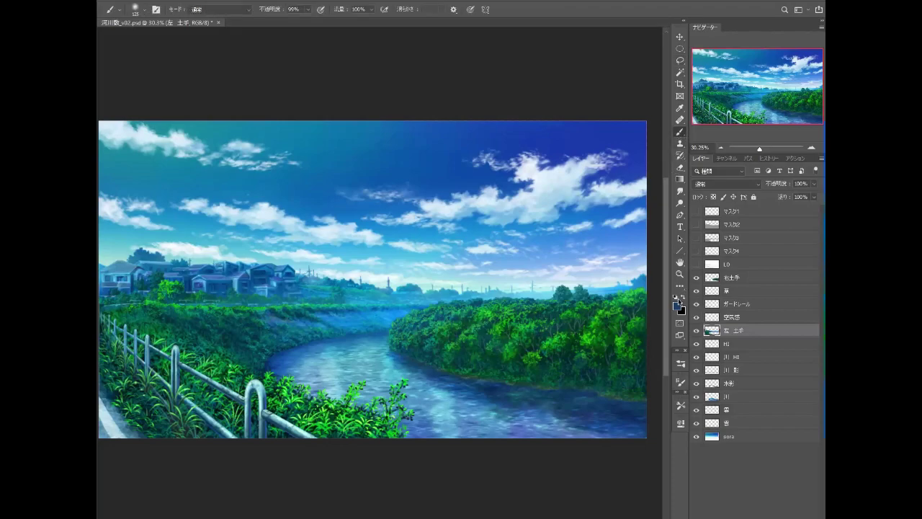
# Step: Quick-mask the plants along the guardrail and river edge, then invert it into a selection
pyautogui.click(679, 323)
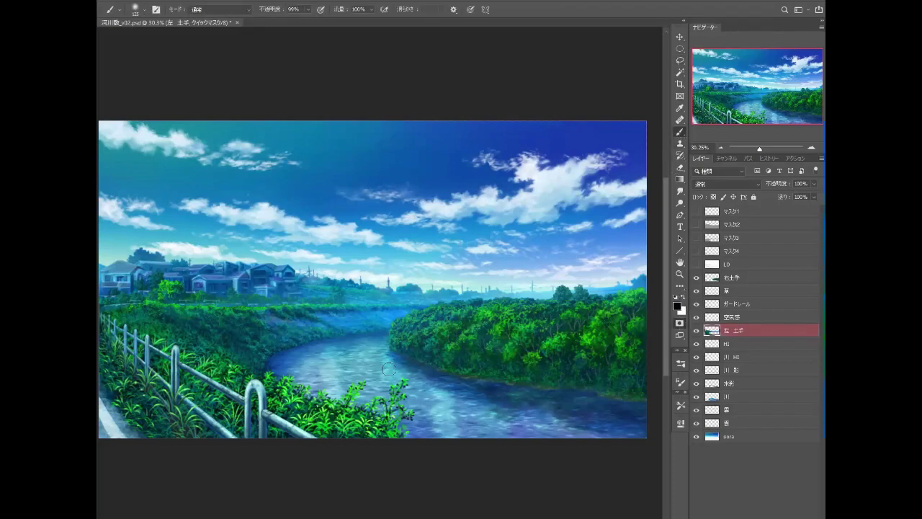
pyautogui.moveTo(400, 380)
pyautogui.mouseDown()
pyautogui.moveTo(335, 421)
pyautogui.moveTo(399, 429)
pyautogui.mouseUp()
pyautogui.moveTo(317, 425)
pyautogui.mouseDown()
pyautogui.moveTo(288, 389)
pyautogui.moveTo(230, 410)
pyautogui.moveTo(212, 382)
pyautogui.moveTo(160, 418)
pyautogui.moveTo(216, 371)
pyautogui.mouseUp()
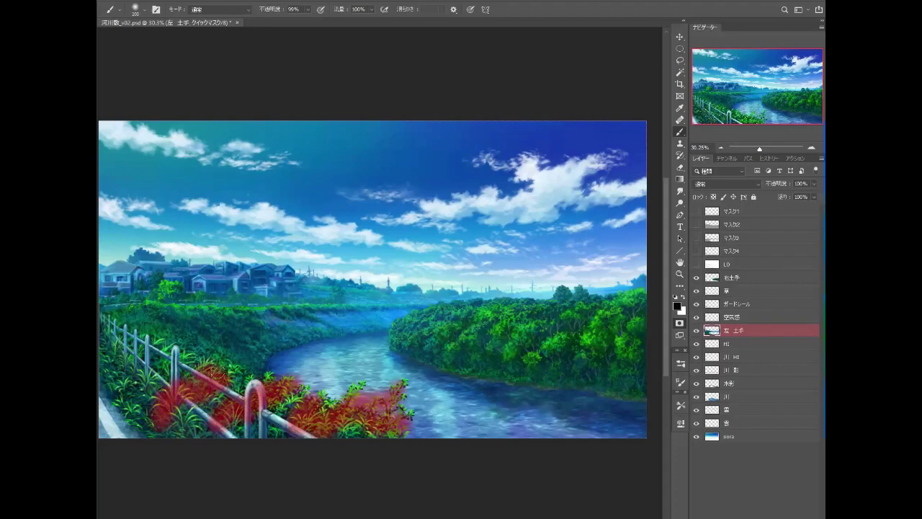
pyautogui.moveTo(315, 399)
pyautogui.mouseDown()
pyautogui.moveTo(289, 398)
pyautogui.moveTo(278, 421)
pyautogui.mouseUp()
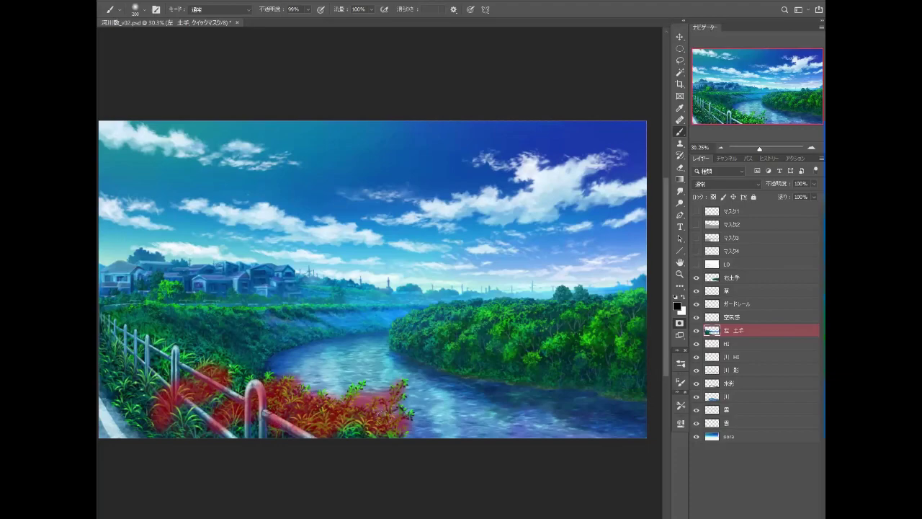
pyautogui.moveTo(384, 419); pyautogui.dragTo(425, 399)
pyautogui.click(679, 323)
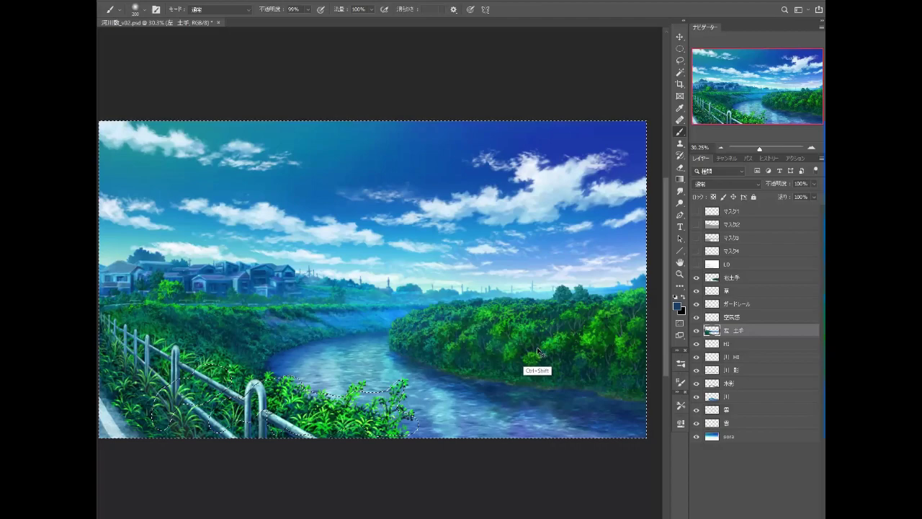
pyautogui.hotkey('ctrl', 'shift', 'i')
pyautogui.click(187, 2)
pyautogui.moveTo(191, 17)
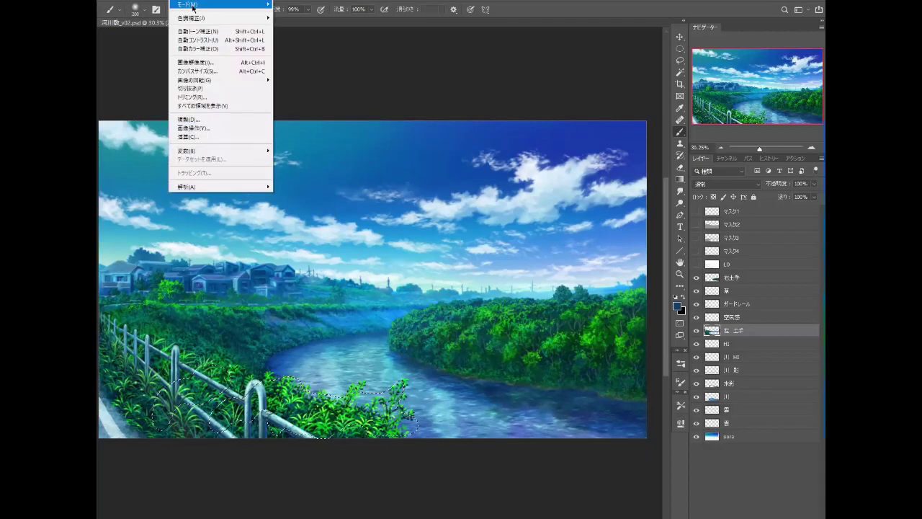
# Step: Apply a Color Balance to the left bank: tweak highlights and shadows, set midtones to +39, −26, −13
pyautogui.click(315, 75)
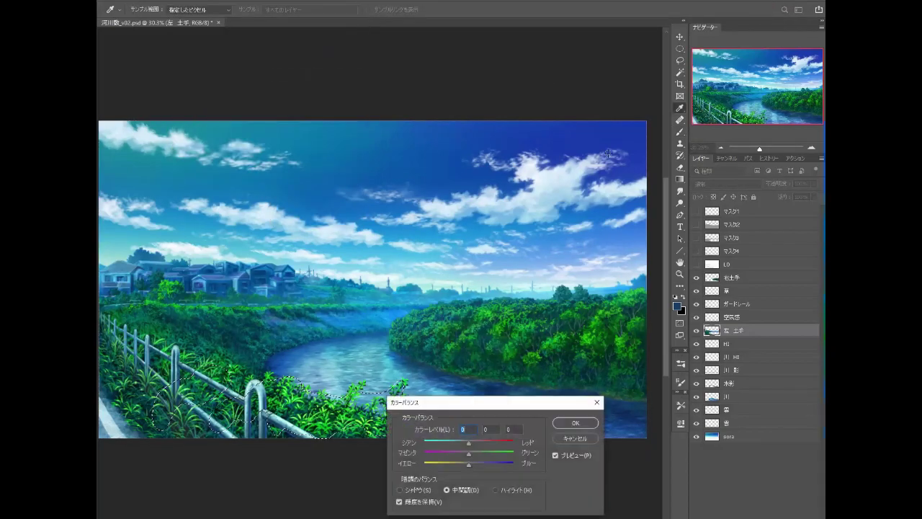
pyautogui.click(495, 490)
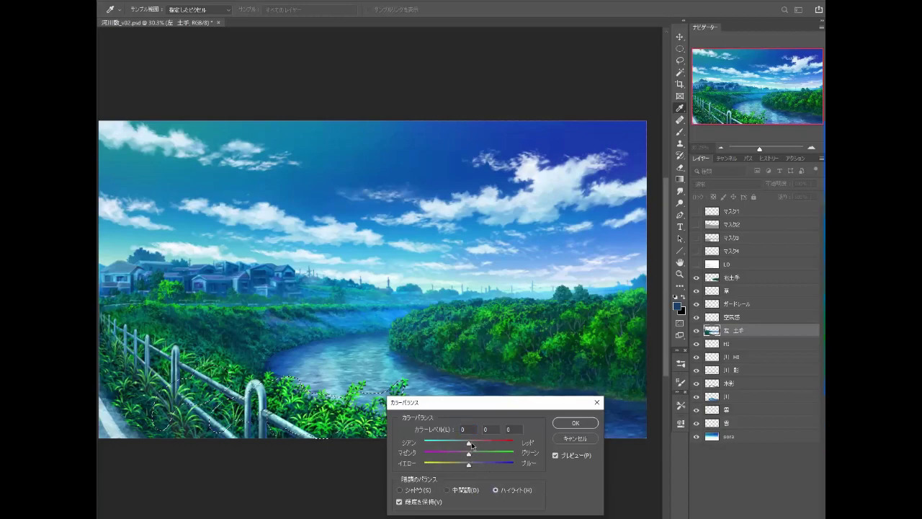
pyautogui.moveTo(469, 442); pyautogui.dragTo(486, 443)
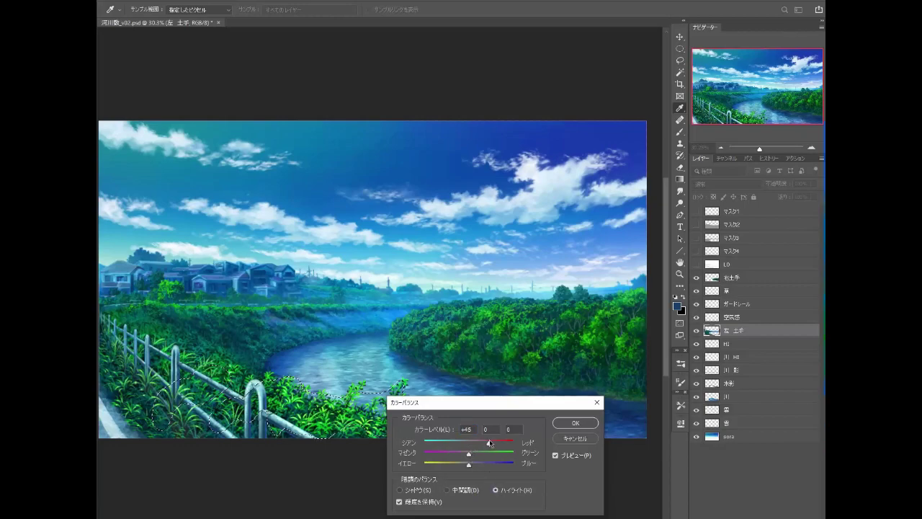
pyautogui.click(458, 440)
pyautogui.click(446, 489)
pyautogui.moveTo(469, 442)
pyautogui.mouseDown()
pyautogui.moveTo(487, 444)
pyautogui.moveTo(466, 453)
pyautogui.moveTo(486, 463)
pyautogui.mouseUp()
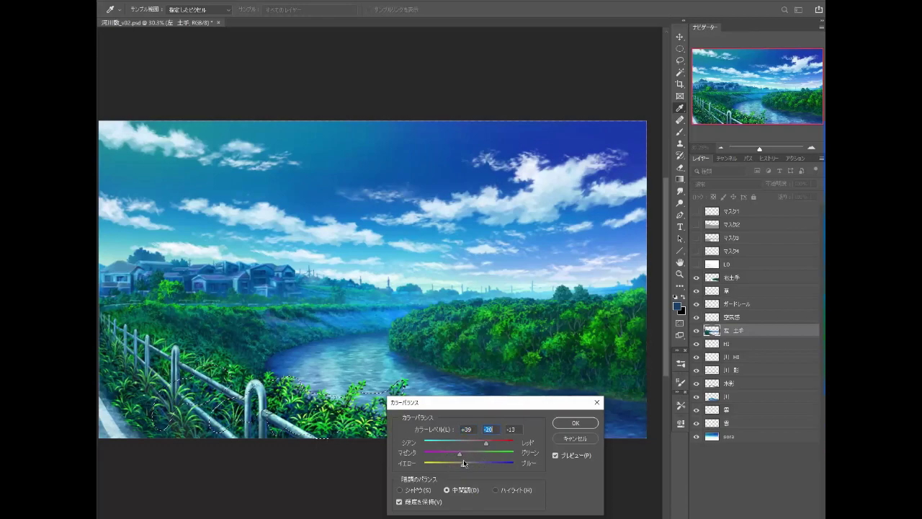
pyautogui.click(400, 490)
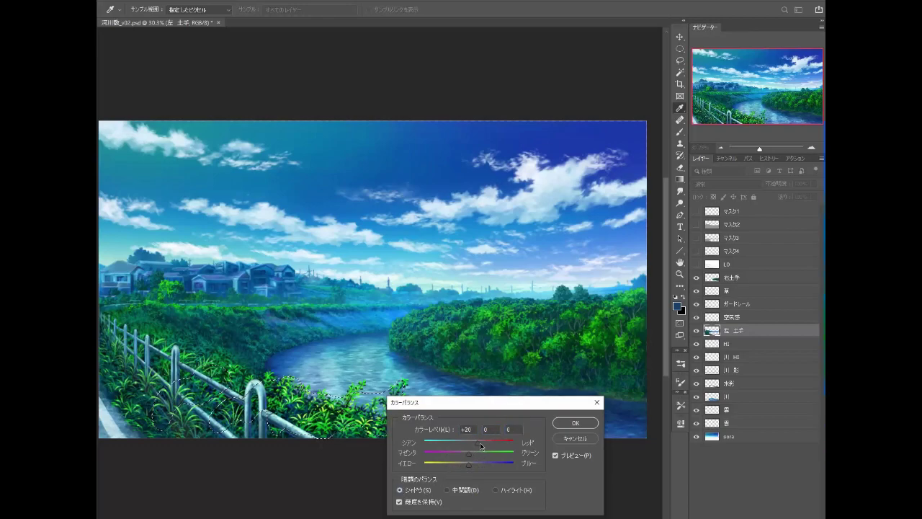
pyautogui.moveTo(469, 441); pyautogui.dragTo(450, 443)
pyautogui.click(564, 423)
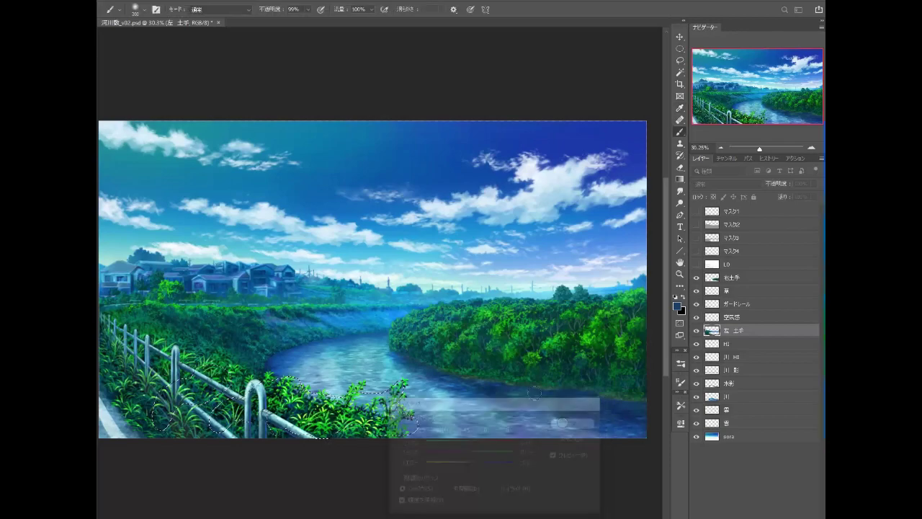
# Step: Use Replace Color on the sampled bank greens, shifting their hue slightly toward yellow-green
pyautogui.click(188, 3)
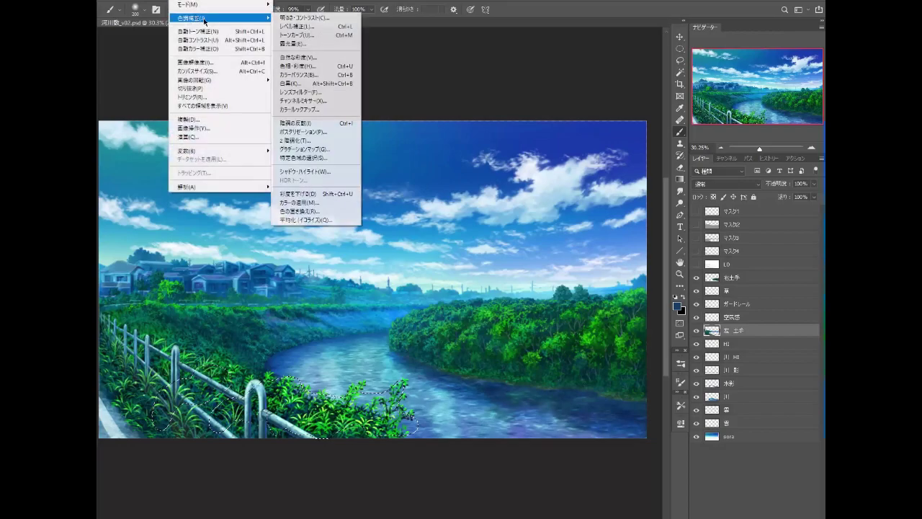
pyautogui.moveTo(191, 17)
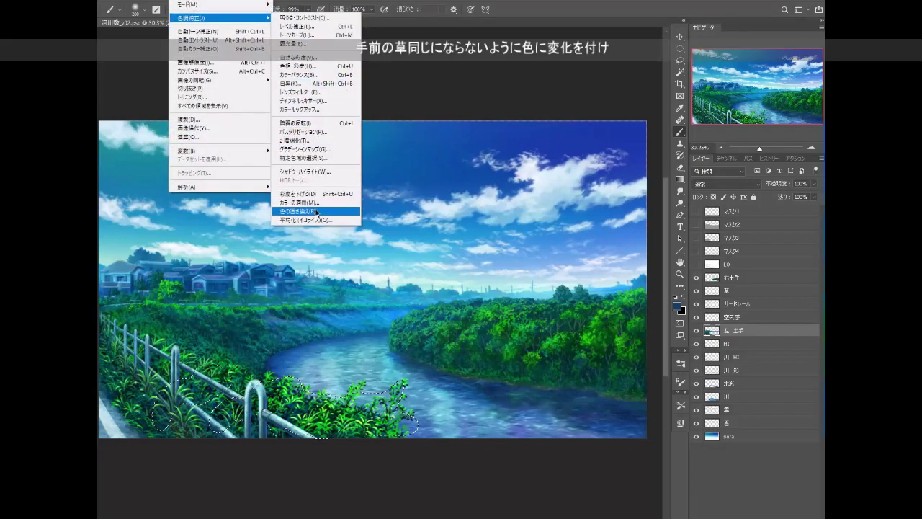
pyautogui.click(314, 210)
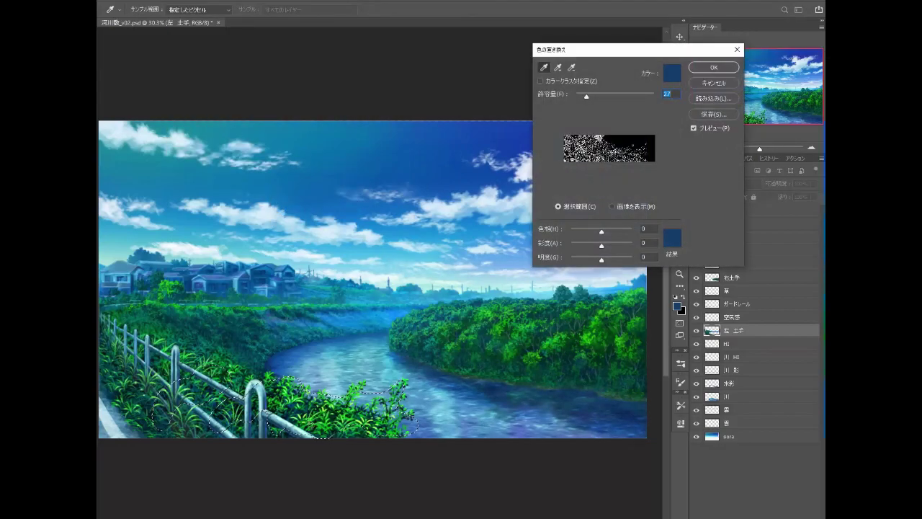
pyautogui.click(505, 332)
pyautogui.moveTo(602, 231); pyautogui.dragTo(591, 234)
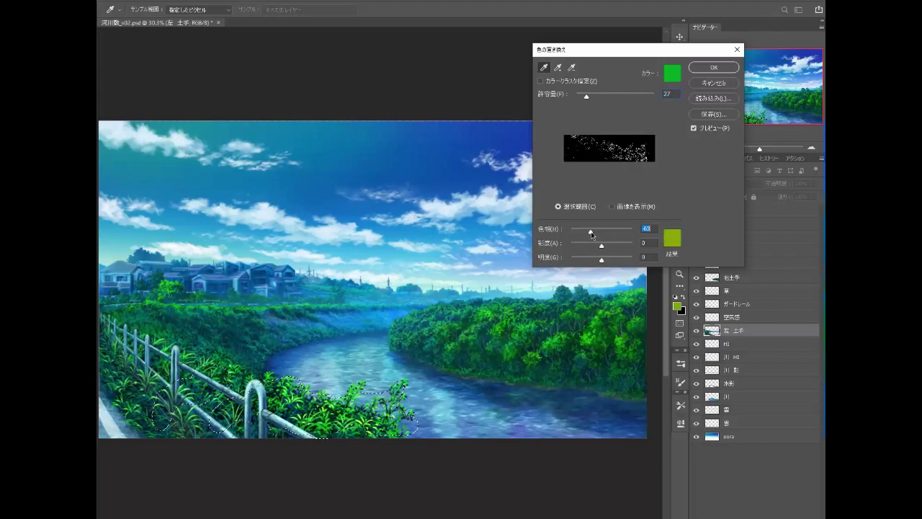
pyautogui.moveTo(586, 96); pyautogui.dragTo(603, 96)
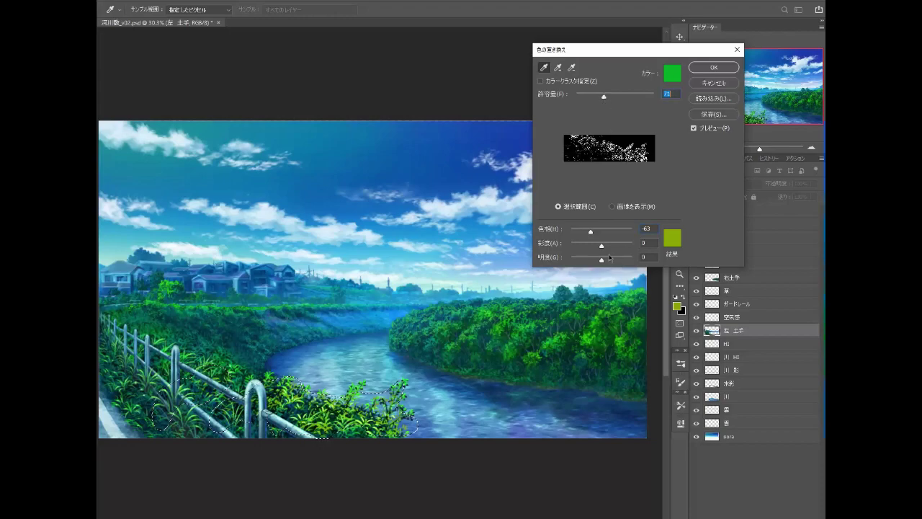
pyautogui.moveTo(591, 236); pyautogui.dragTo(594, 234)
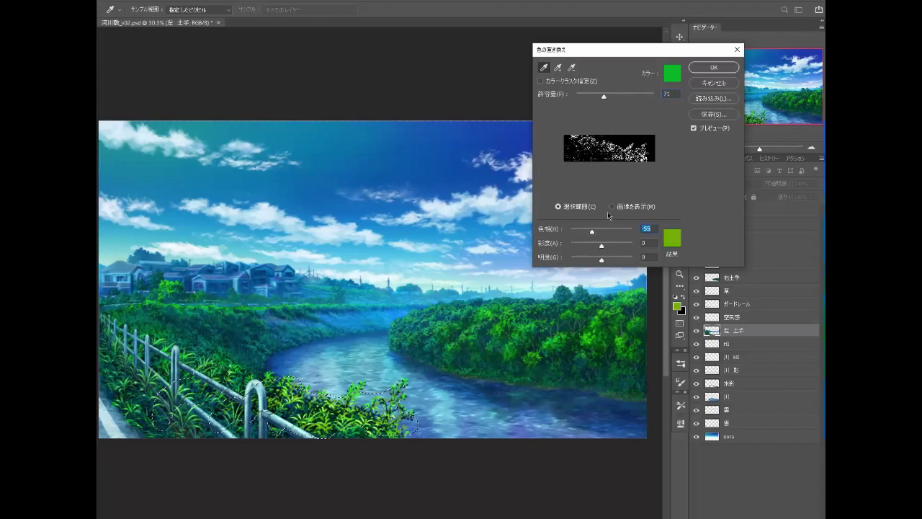
pyautogui.click(713, 67)
pyautogui.press('b')
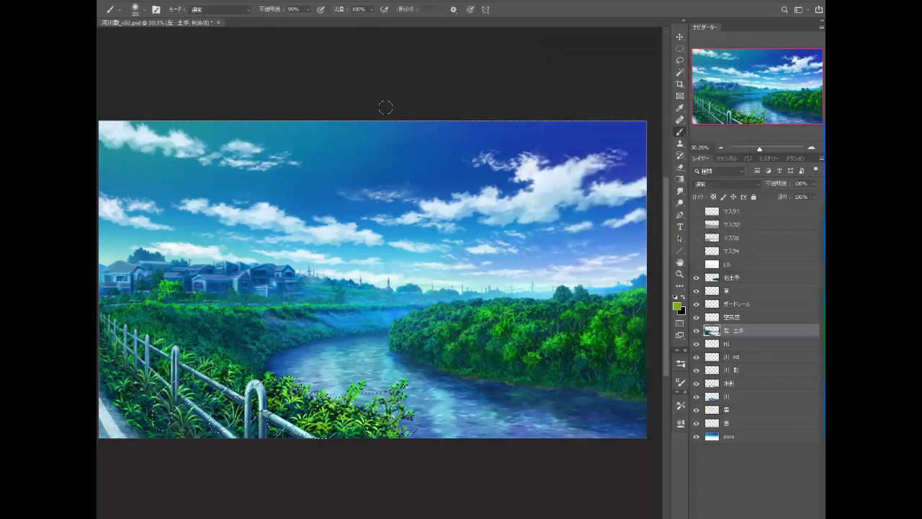
# Step: Use a second Replace Color to deepen the dark teal greens, then deselect
pyautogui.click(189, 1)
pyautogui.moveTo(216, 17)
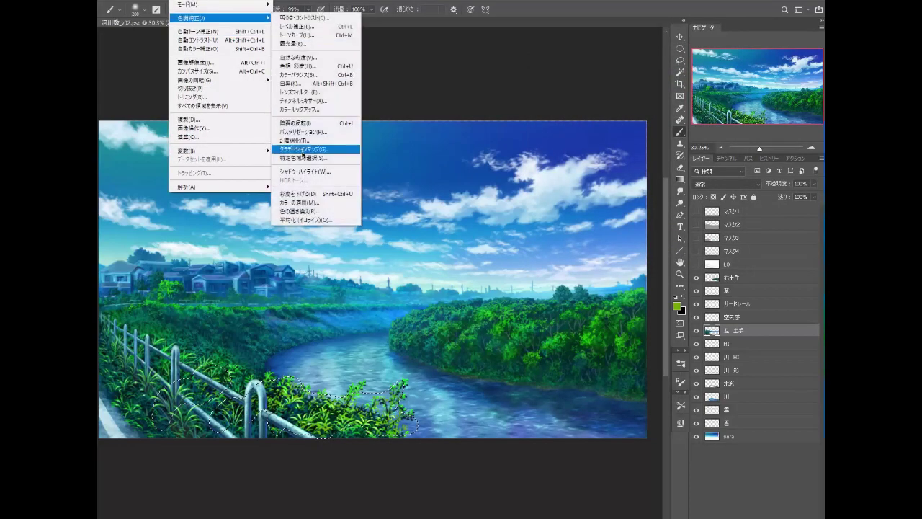
pyautogui.click(313, 212)
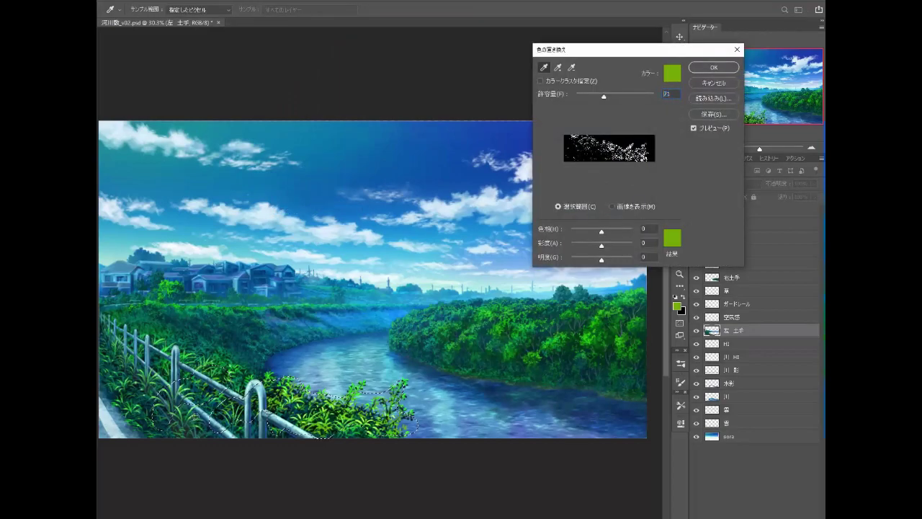
pyautogui.click(304, 343)
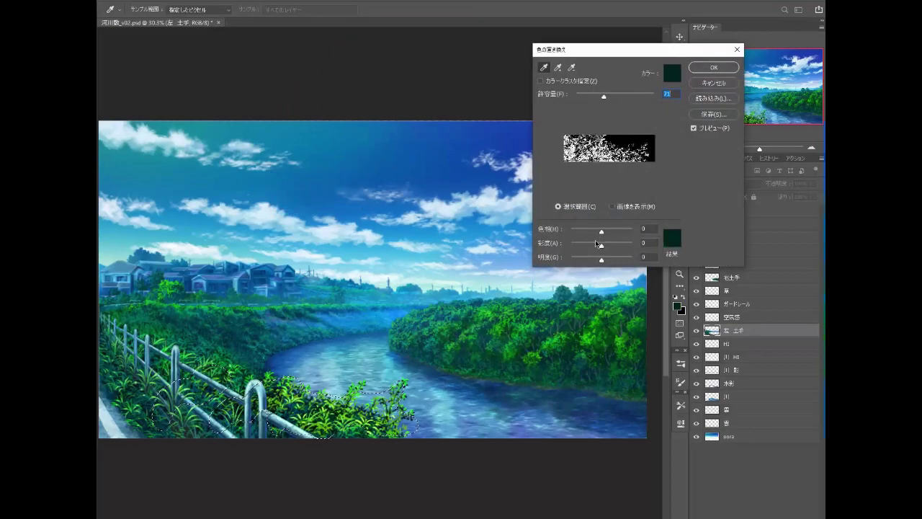
pyautogui.moveTo(601, 232); pyautogui.dragTo(592, 232)
pyautogui.click(713, 67)
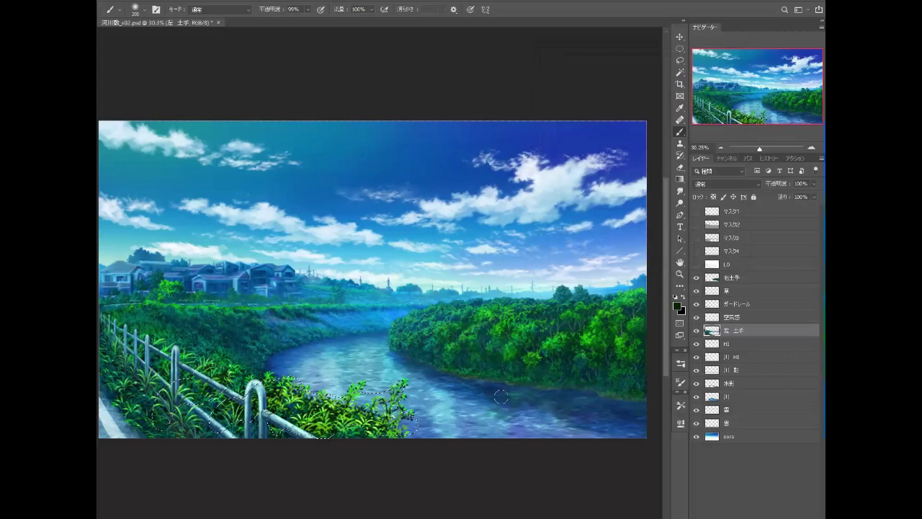
pyautogui.hotkey('ctrl', 'd')
pyautogui.moveTo(469, 397); pyautogui.dragTo(457, 400)
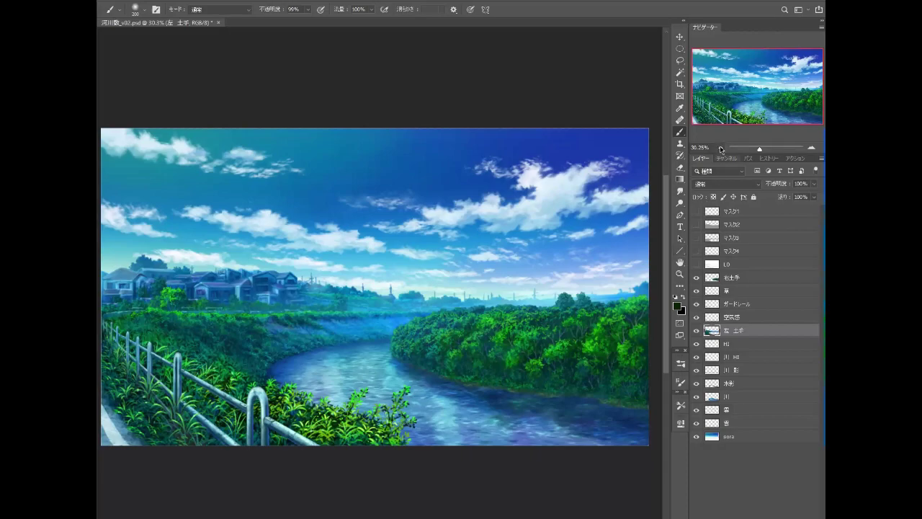
# Step: Select the 右土手 layer and save the painting as 河川敷_v02.psd
pyautogui.click(733, 278)
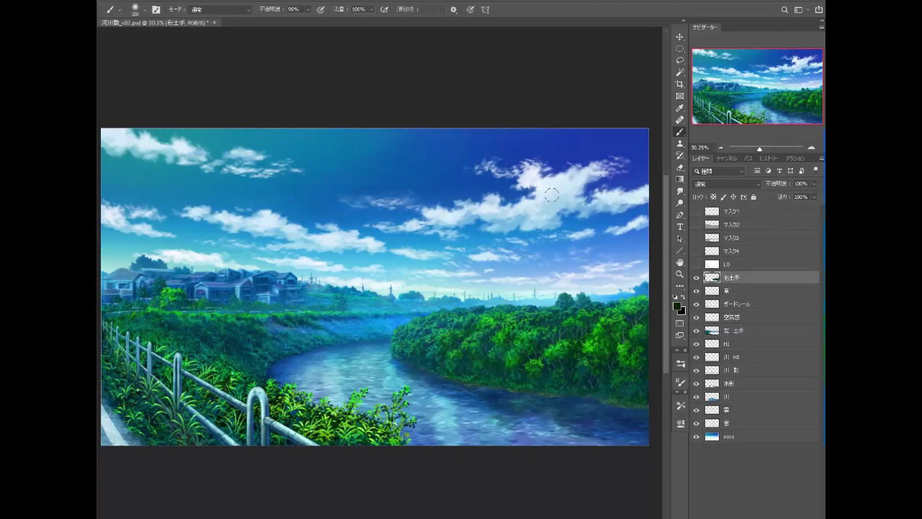
pyautogui.click(281, 2)
pyautogui.moveTo(127, 3)
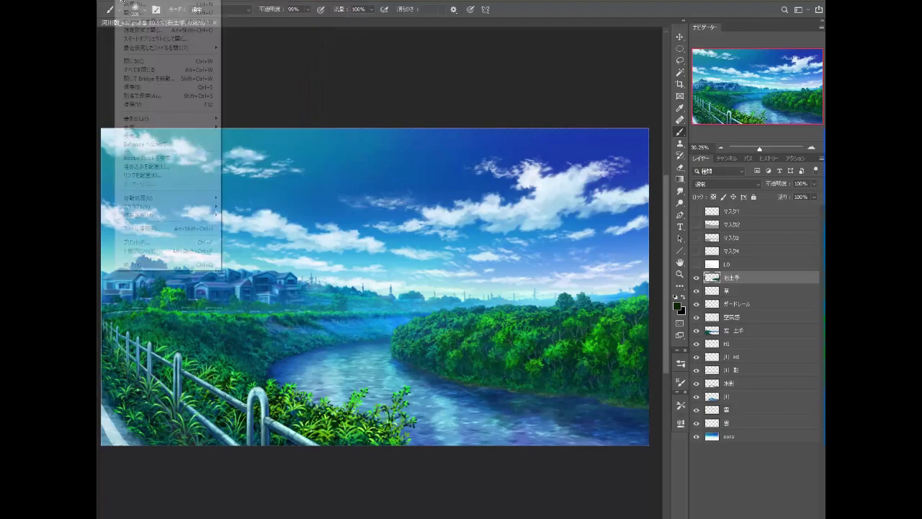
pyautogui.click(140, 86)
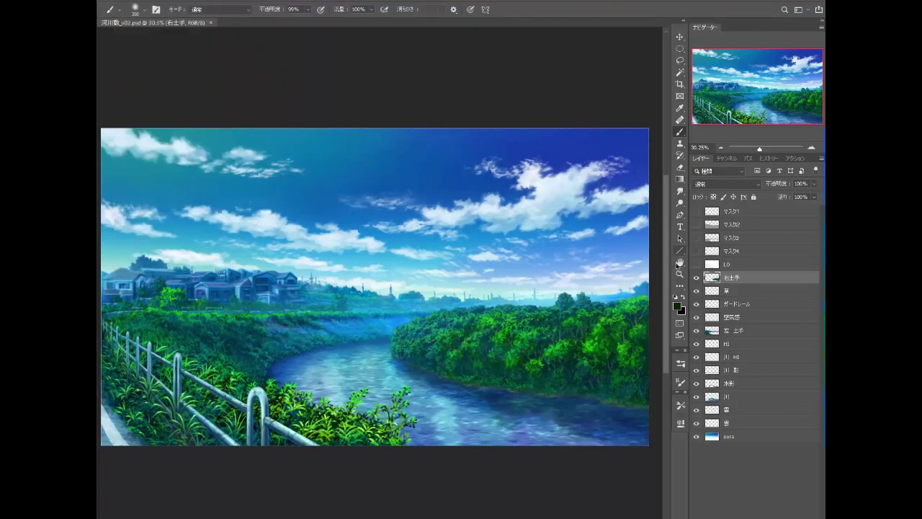
# Step: Hide the panels and zoom in to view the finished riverside painting on its own
pyautogui.click(679, 262)
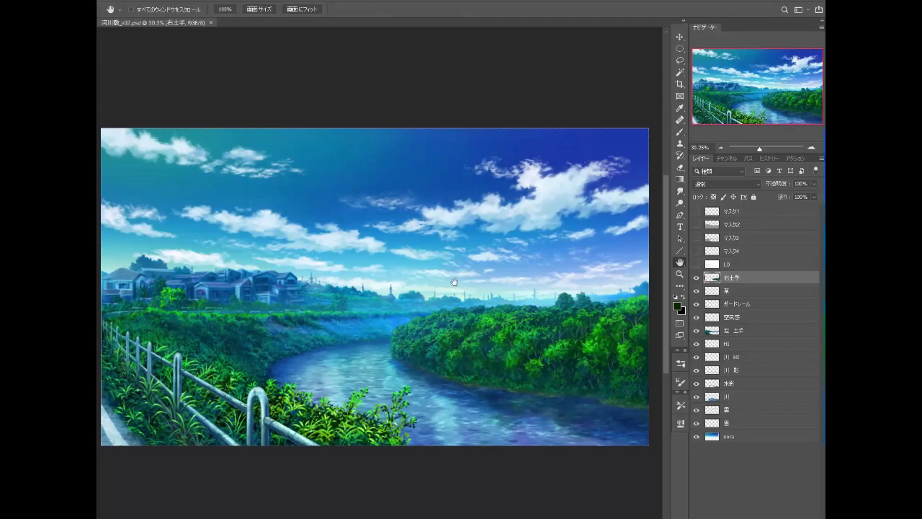
pyautogui.press('Tab')
pyautogui.scroll(1, 454, 282)
pyautogui.scroll(1, 454, 282)
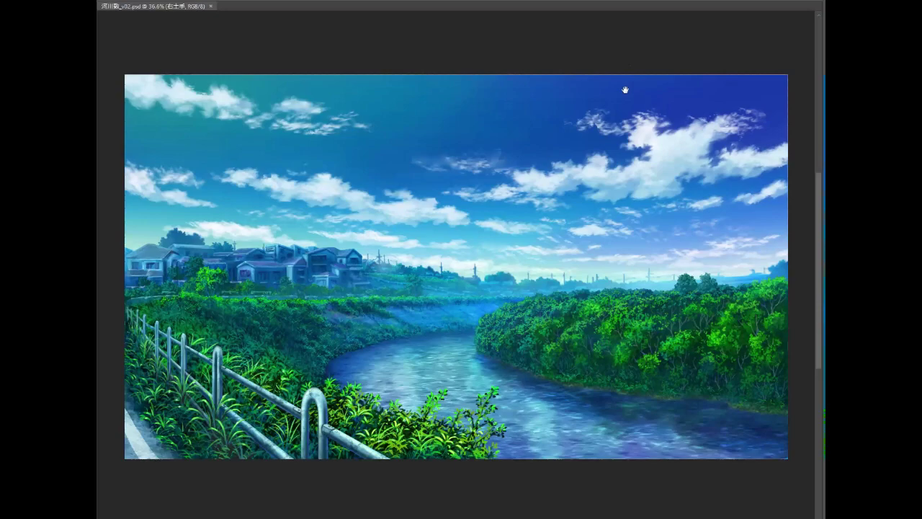
pyautogui.click(123, 3)
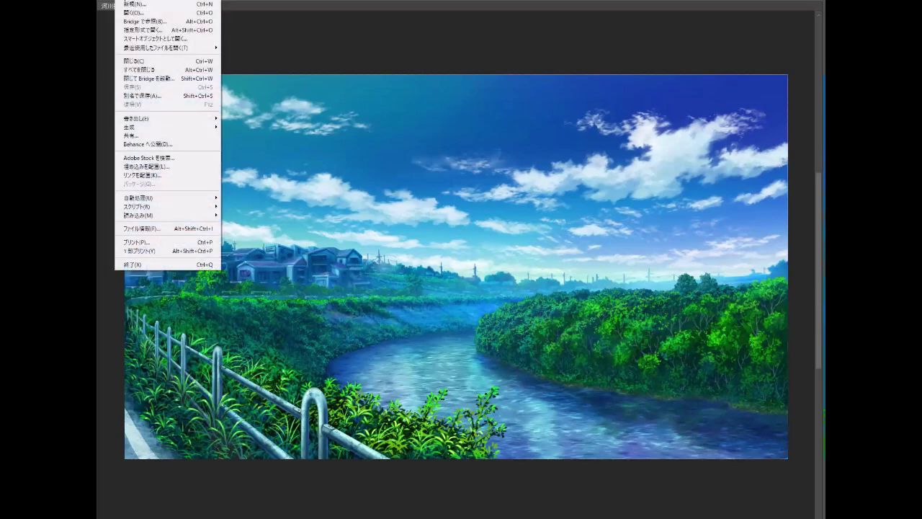
pyautogui.click(268, 70)
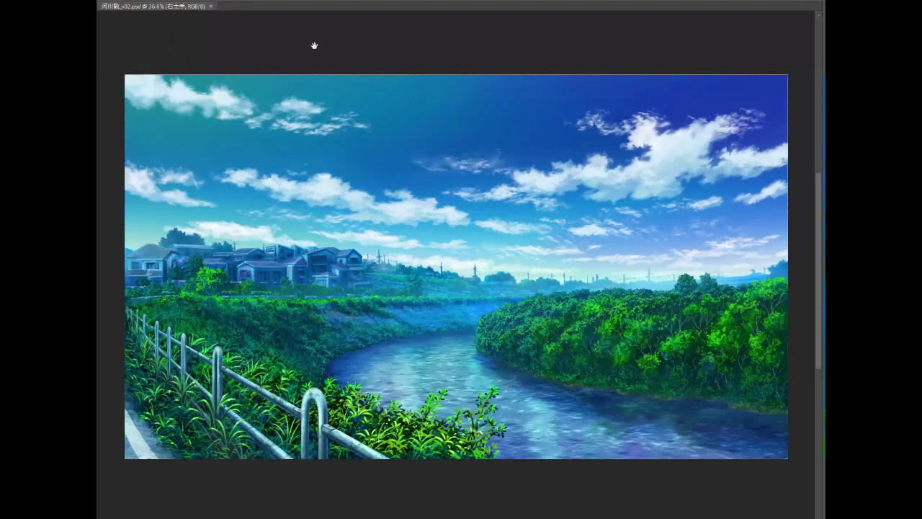